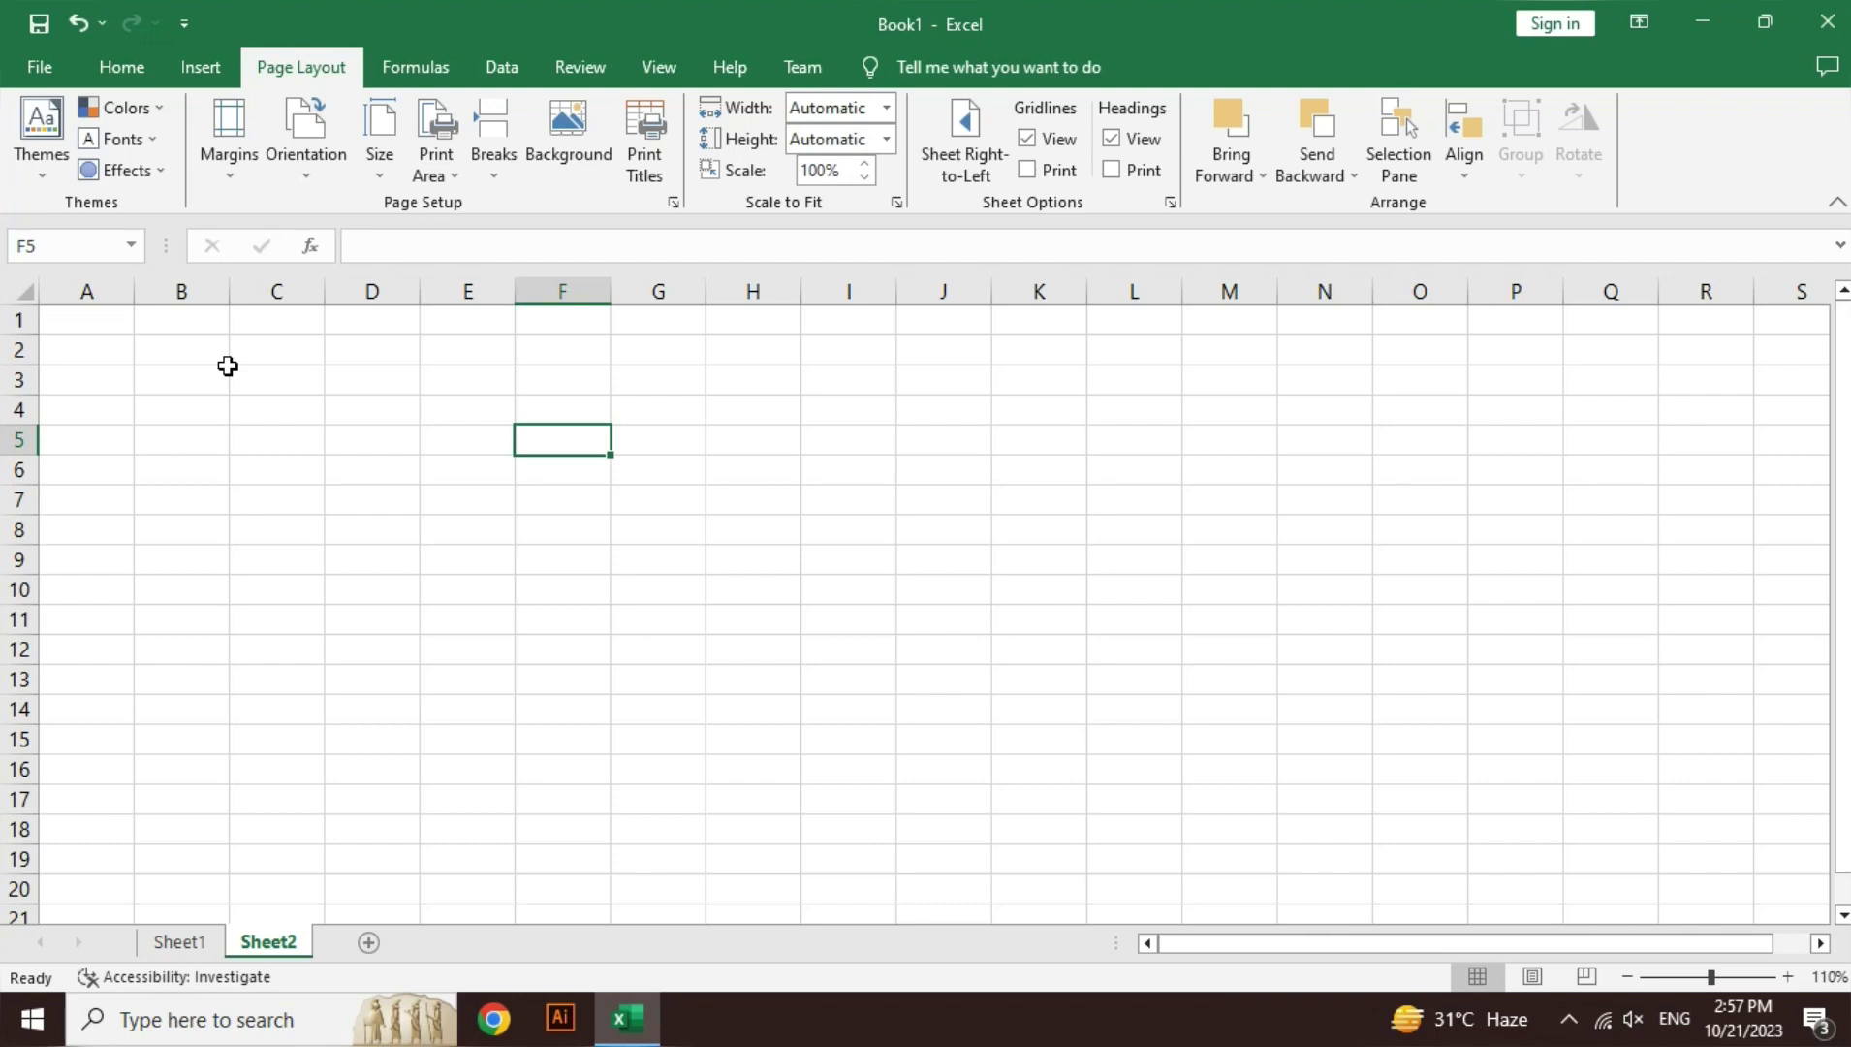
# - Browse the Page Layout Themes gallery twice without applying any theme
pyautogui.click(32, 145)
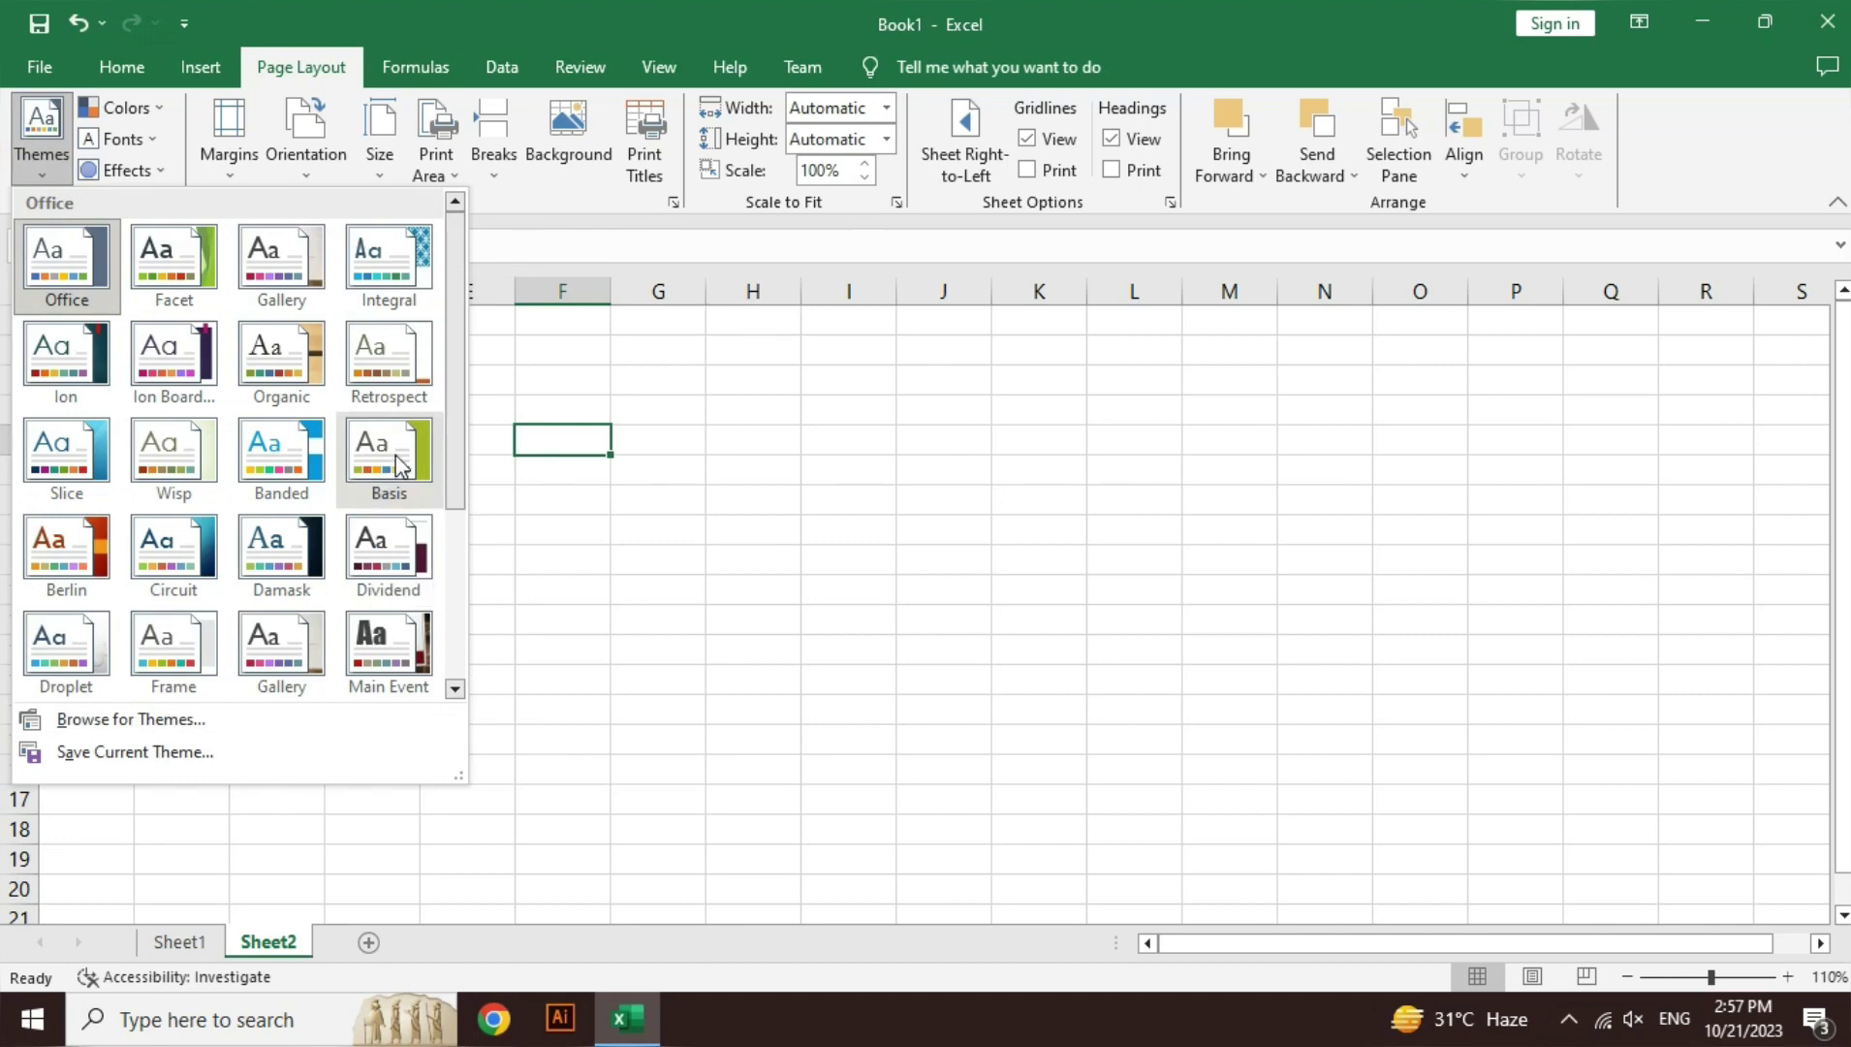
pyautogui.click(722, 506)
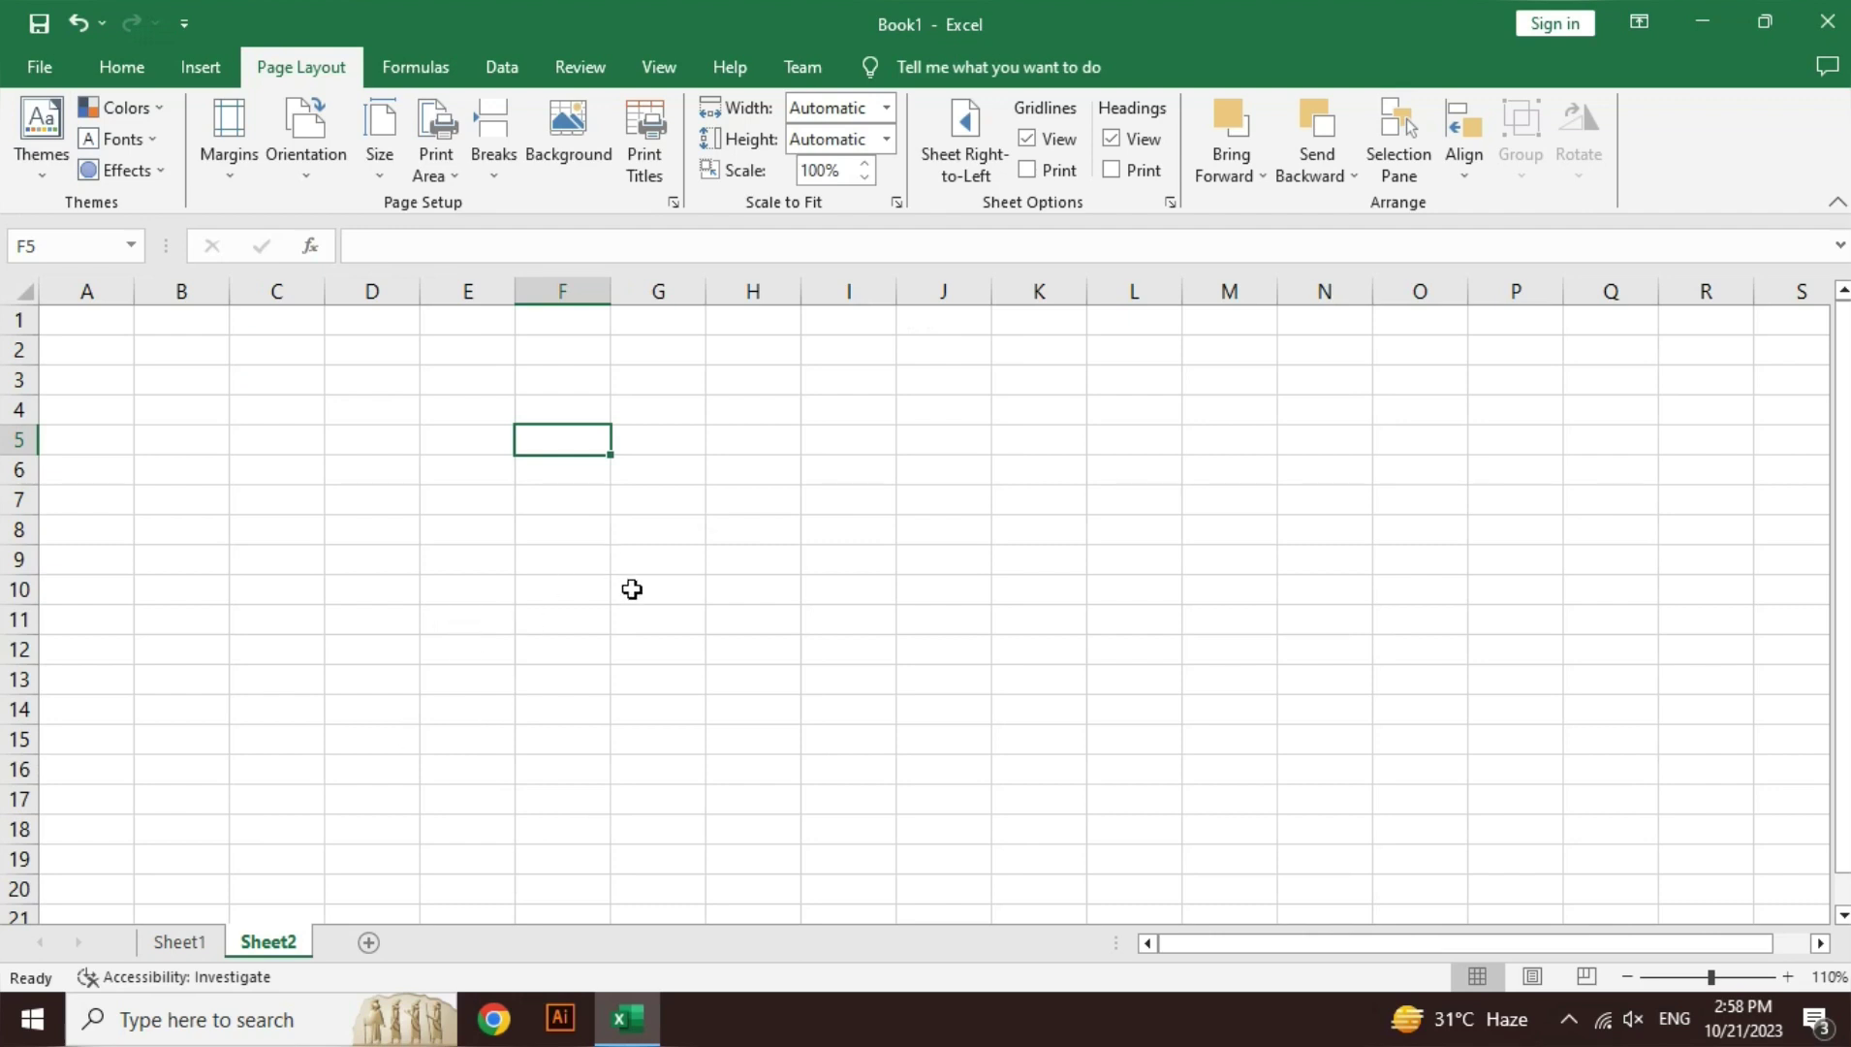
pyautogui.click(42, 131)
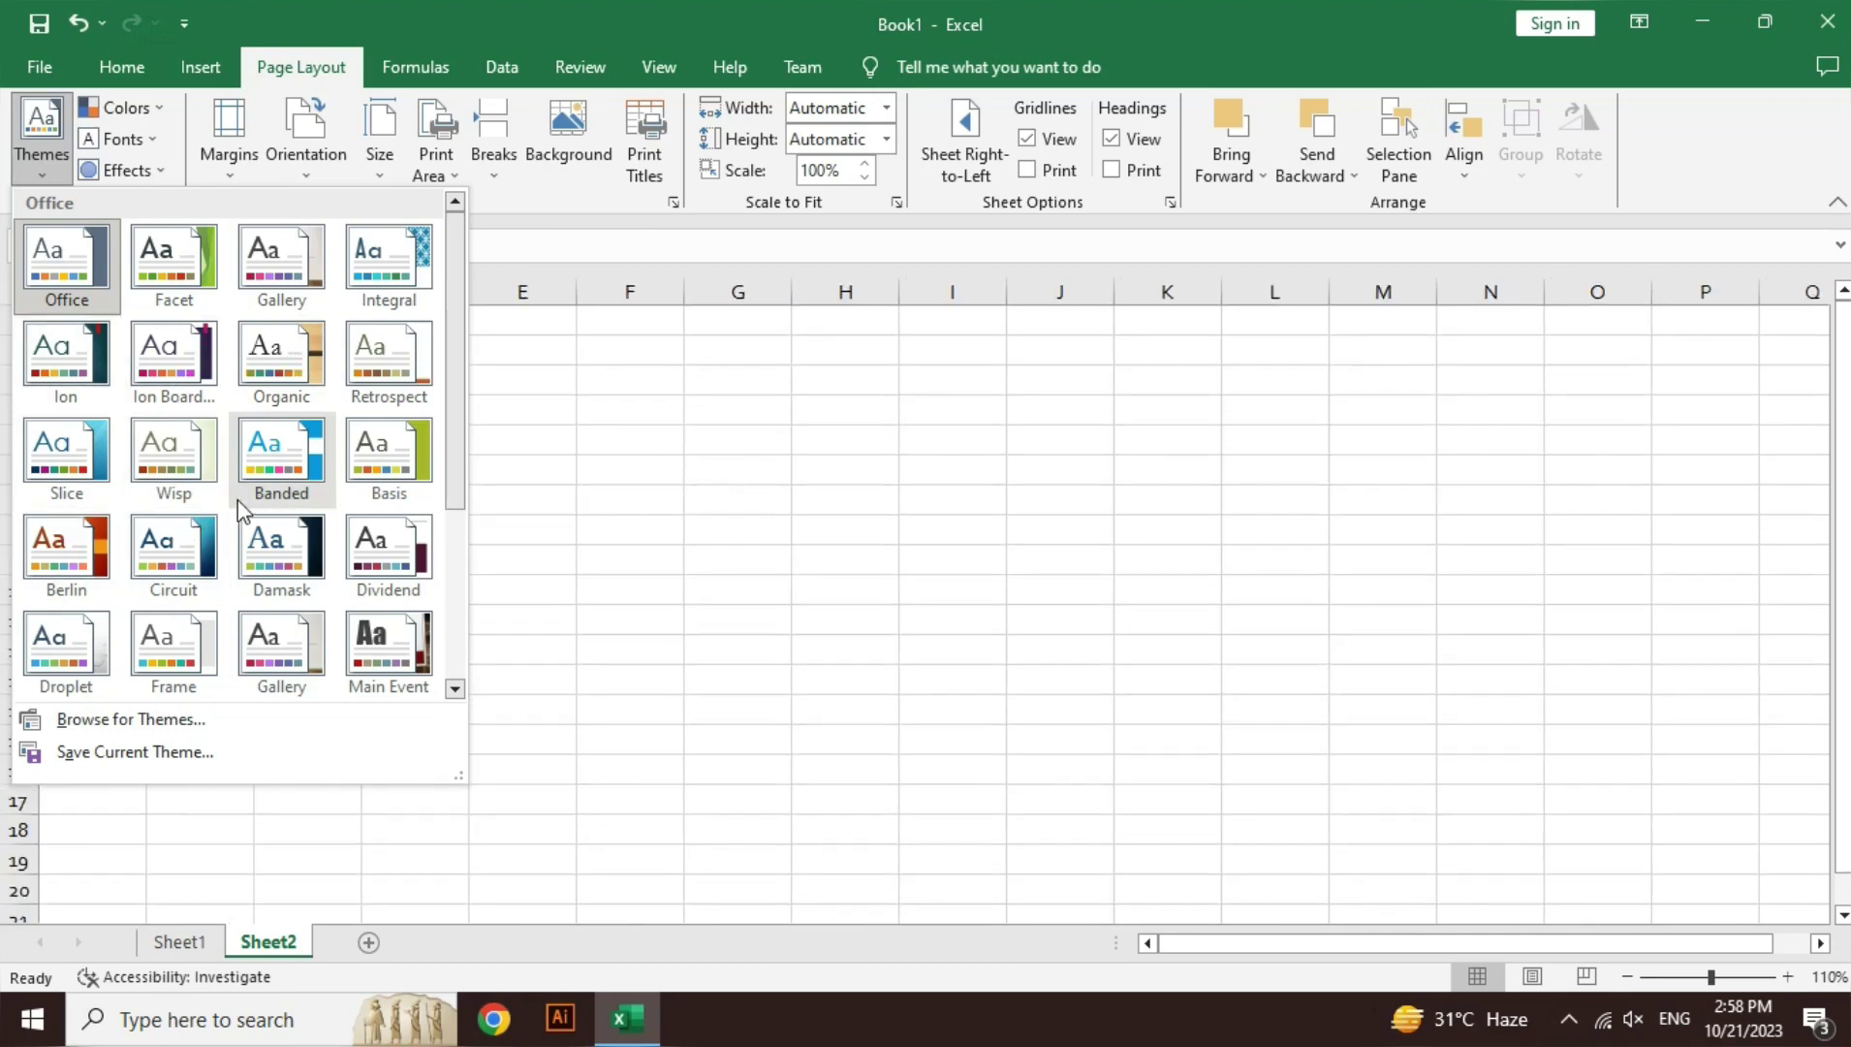
pyautogui.click(548, 438)
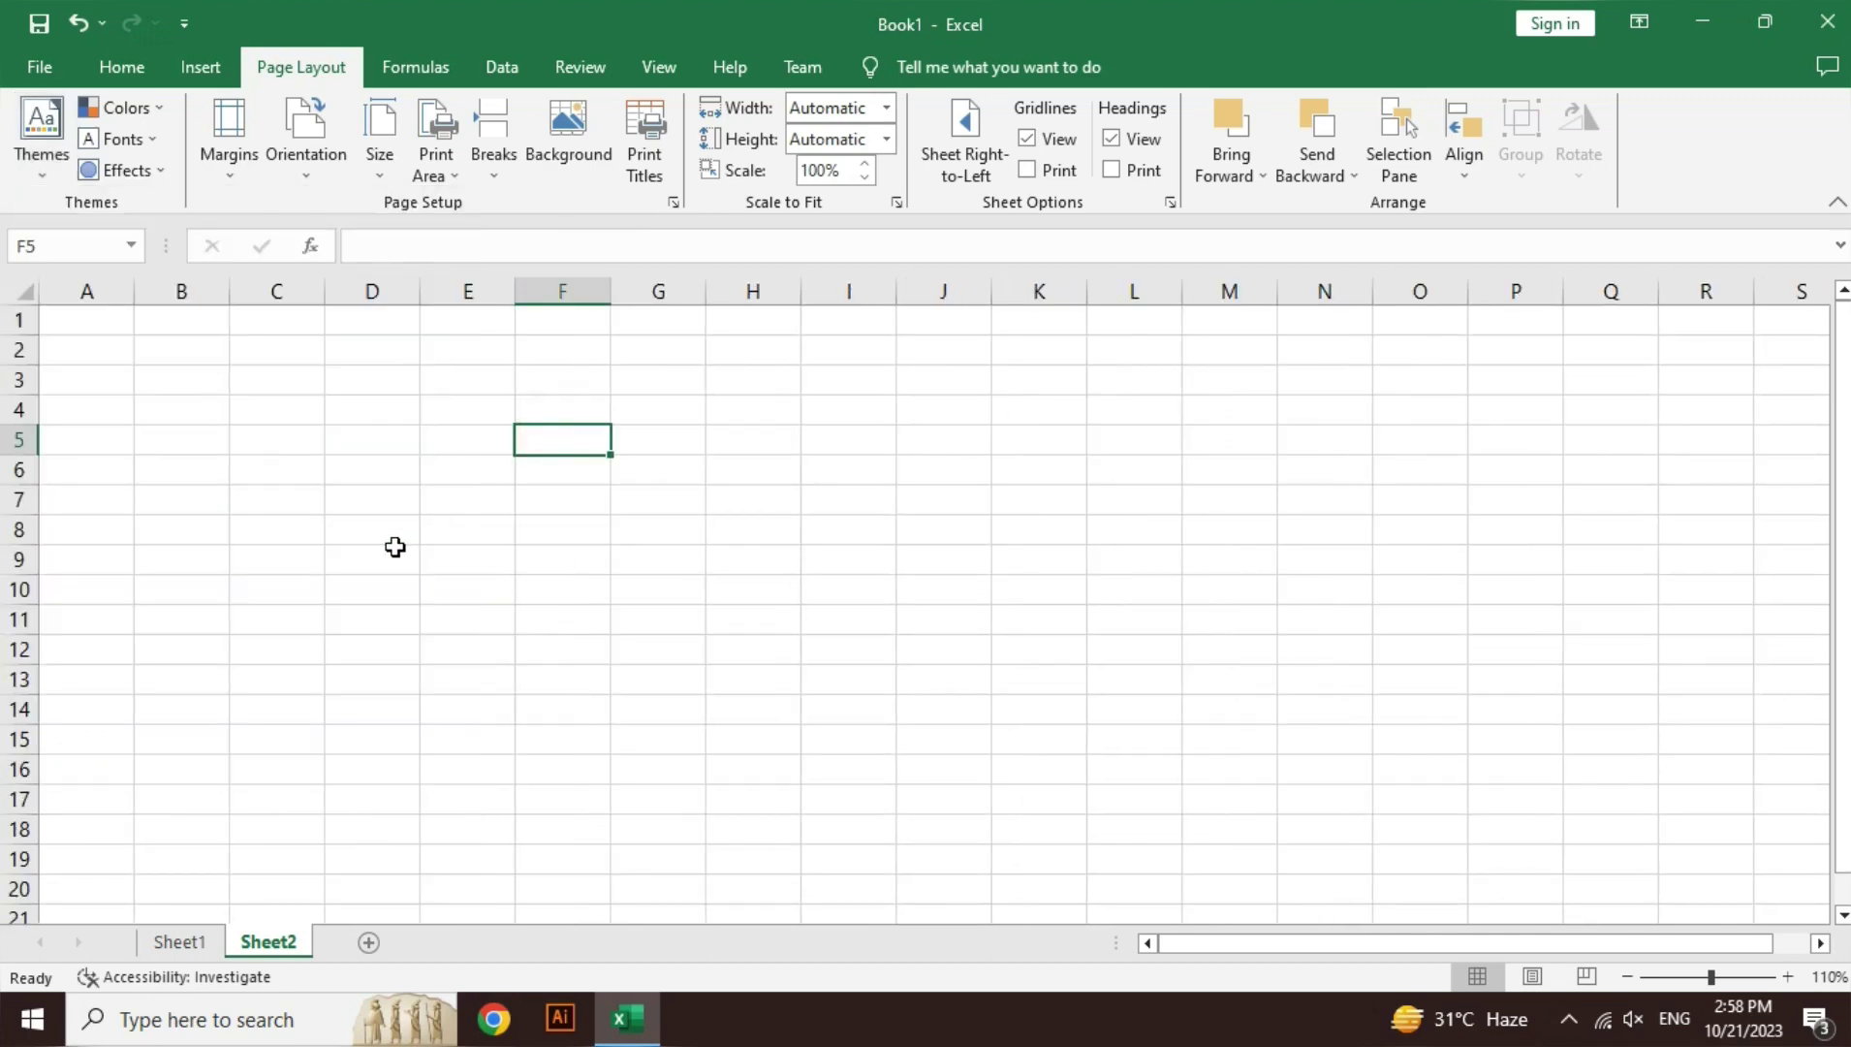
# - On Sheet1, preview the workbook themes and apply Damask to restyle the sales table
pyautogui.click(194, 942)
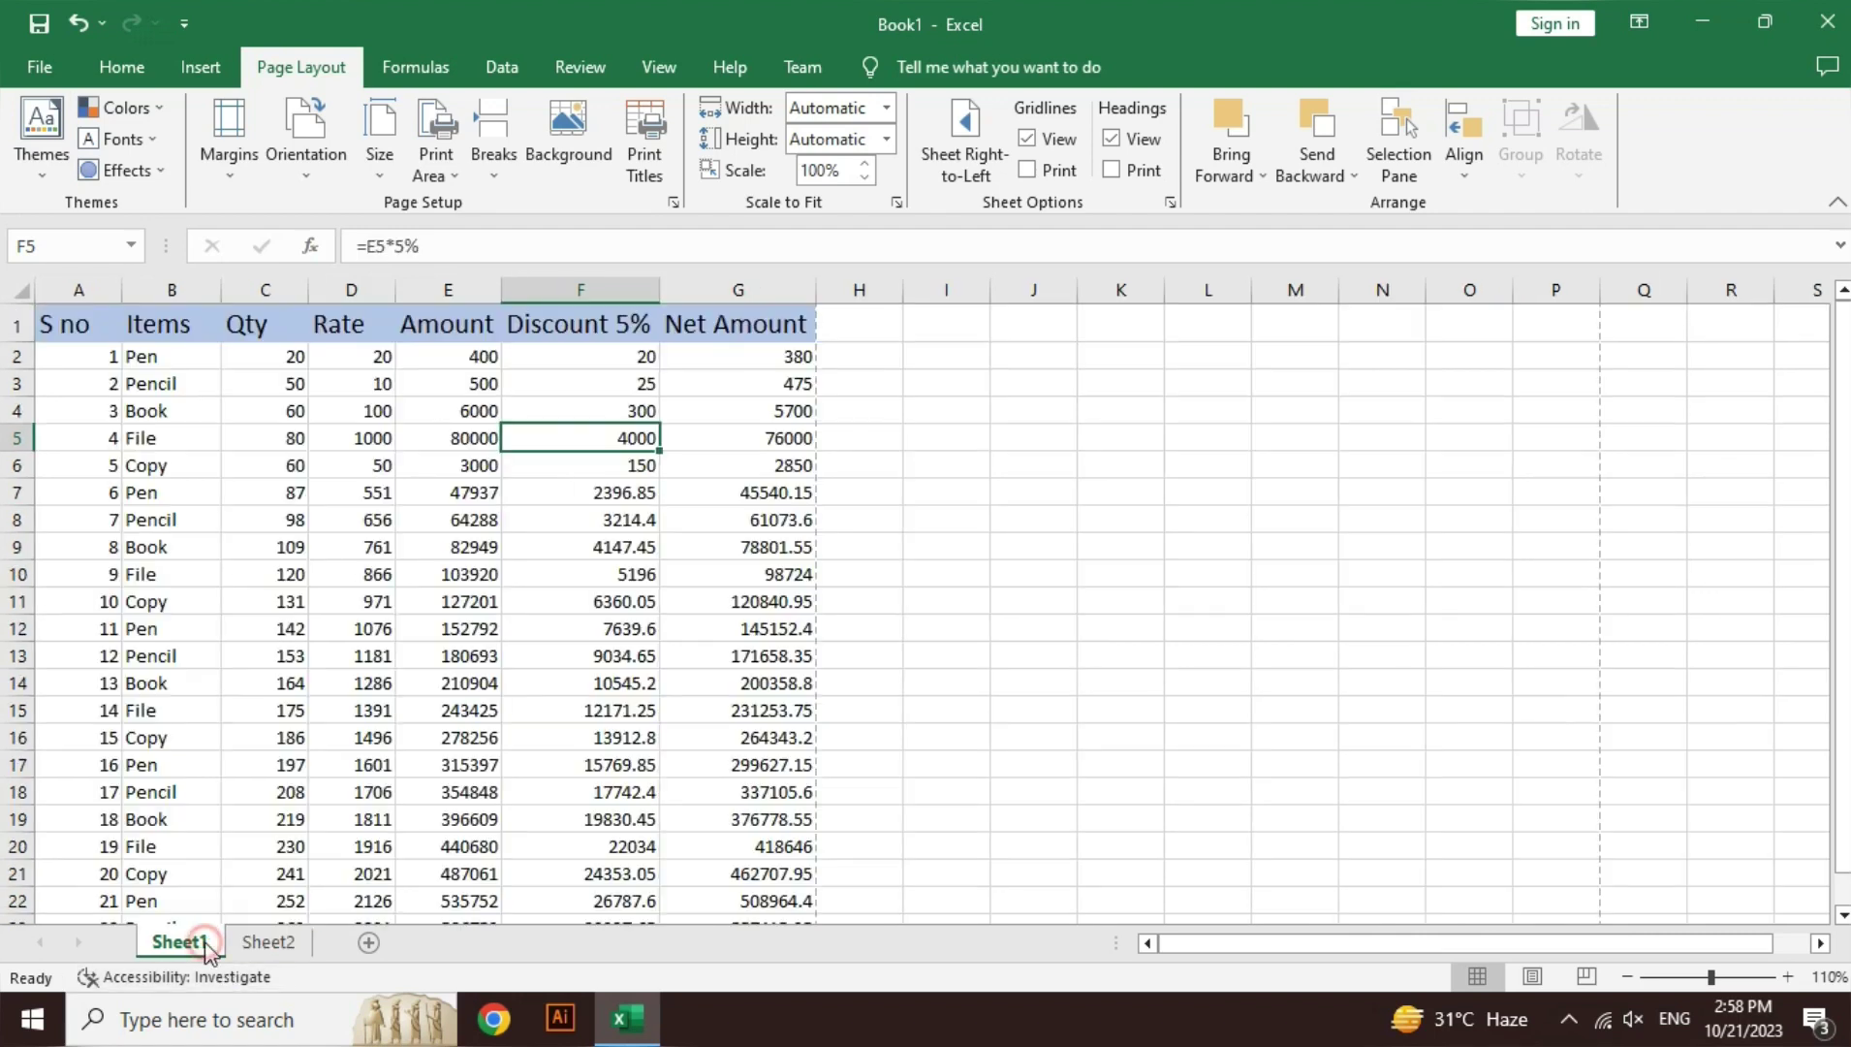
pyautogui.click(963, 384)
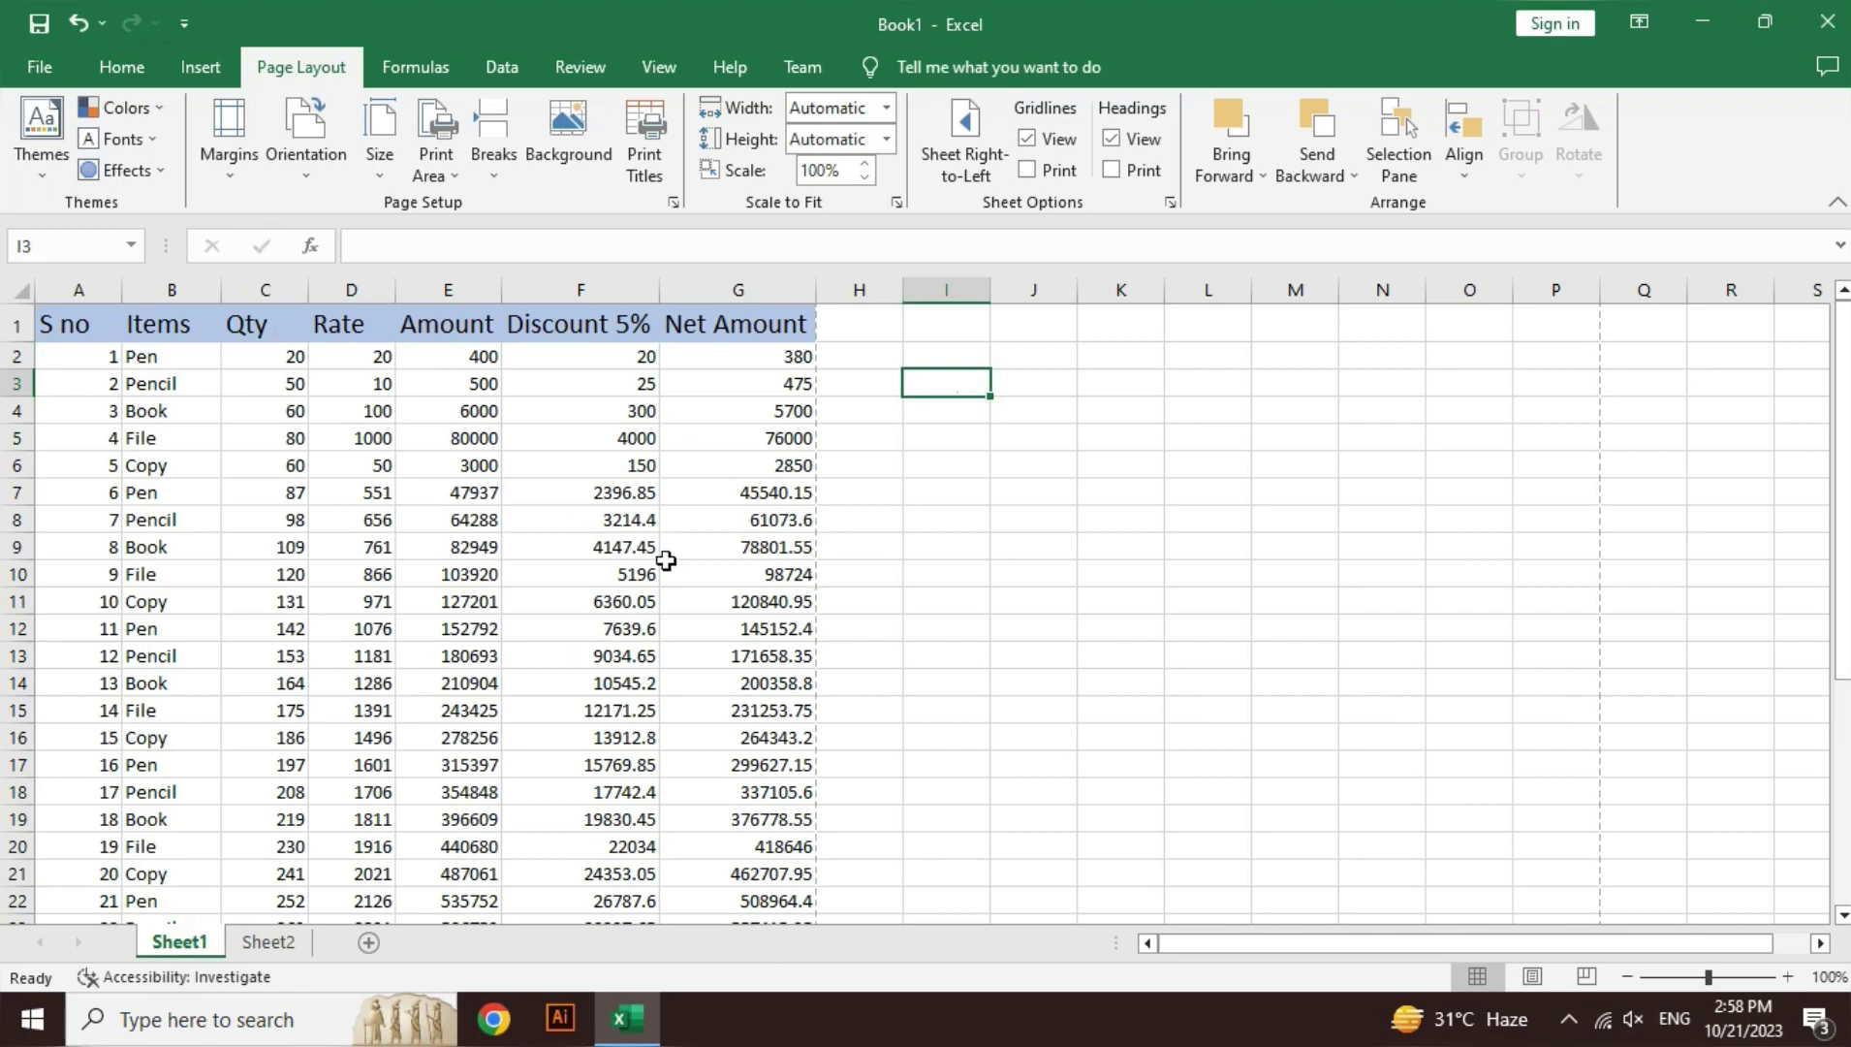
pyautogui.click(41, 136)
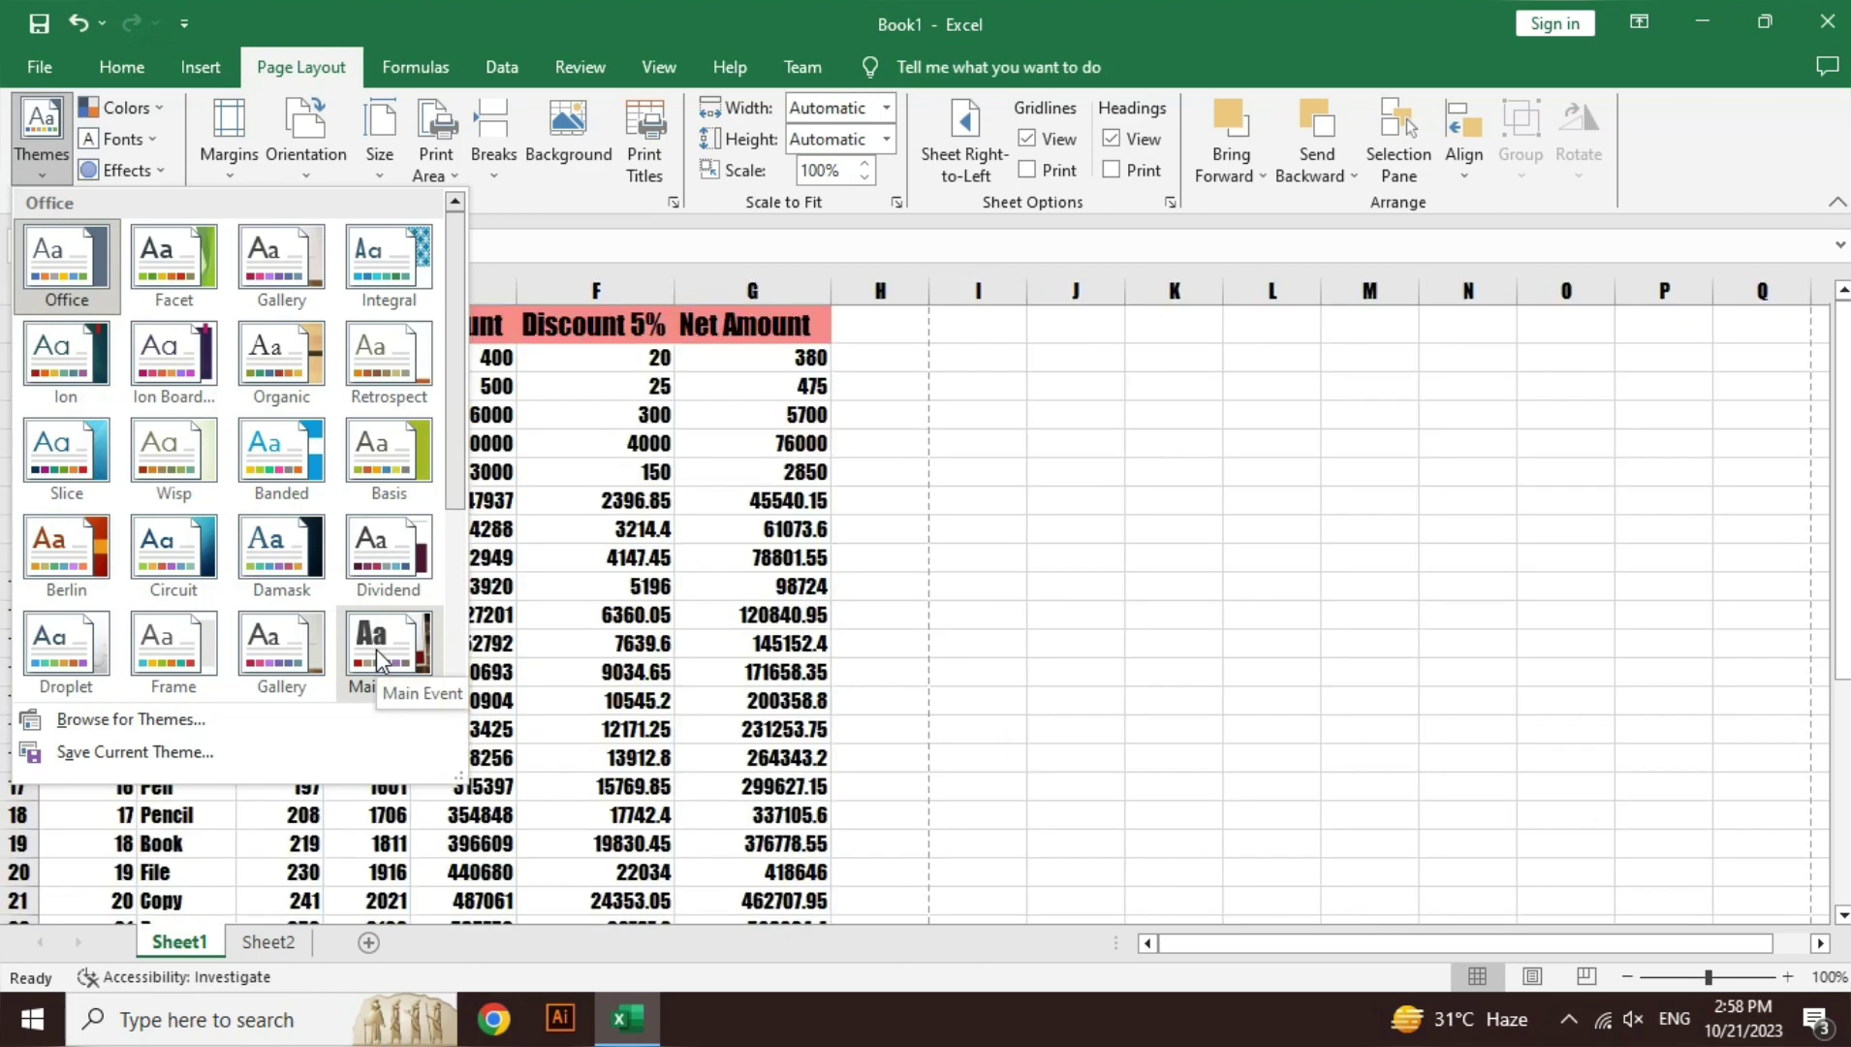
pyautogui.click(280, 570)
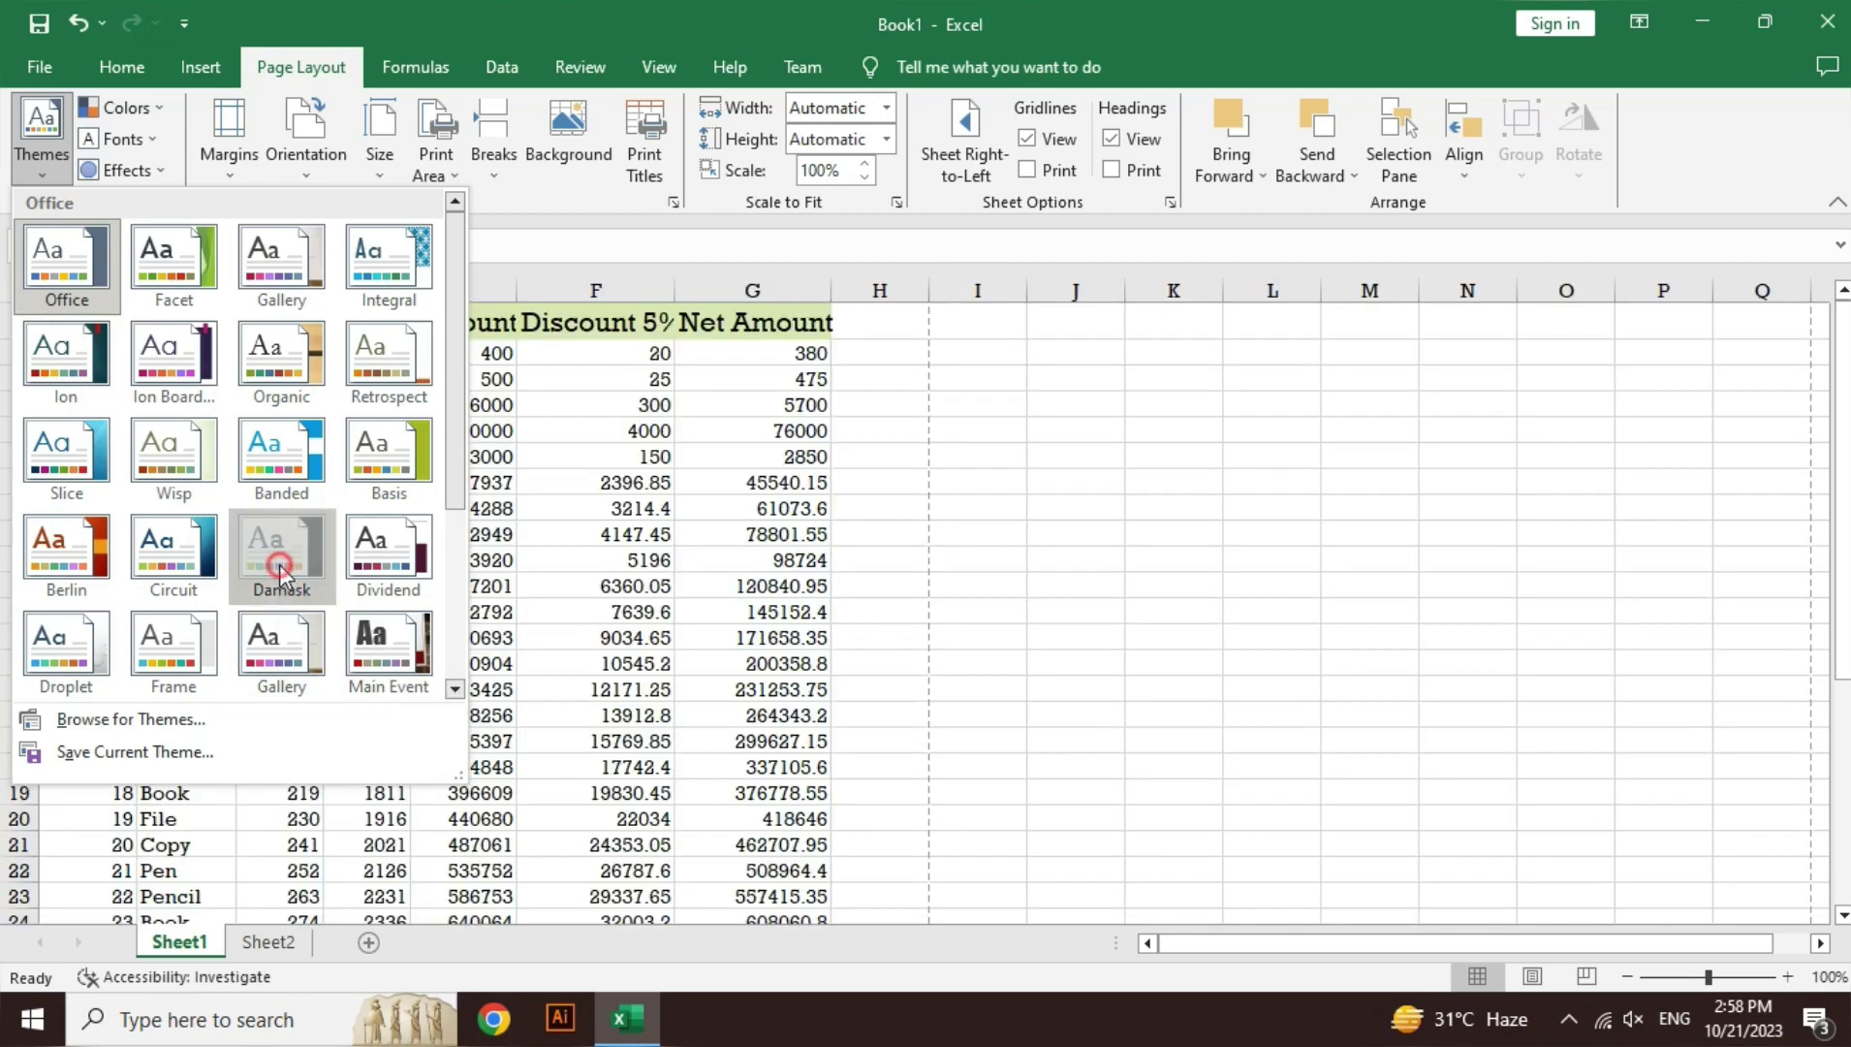
pyautogui.click(965, 478)
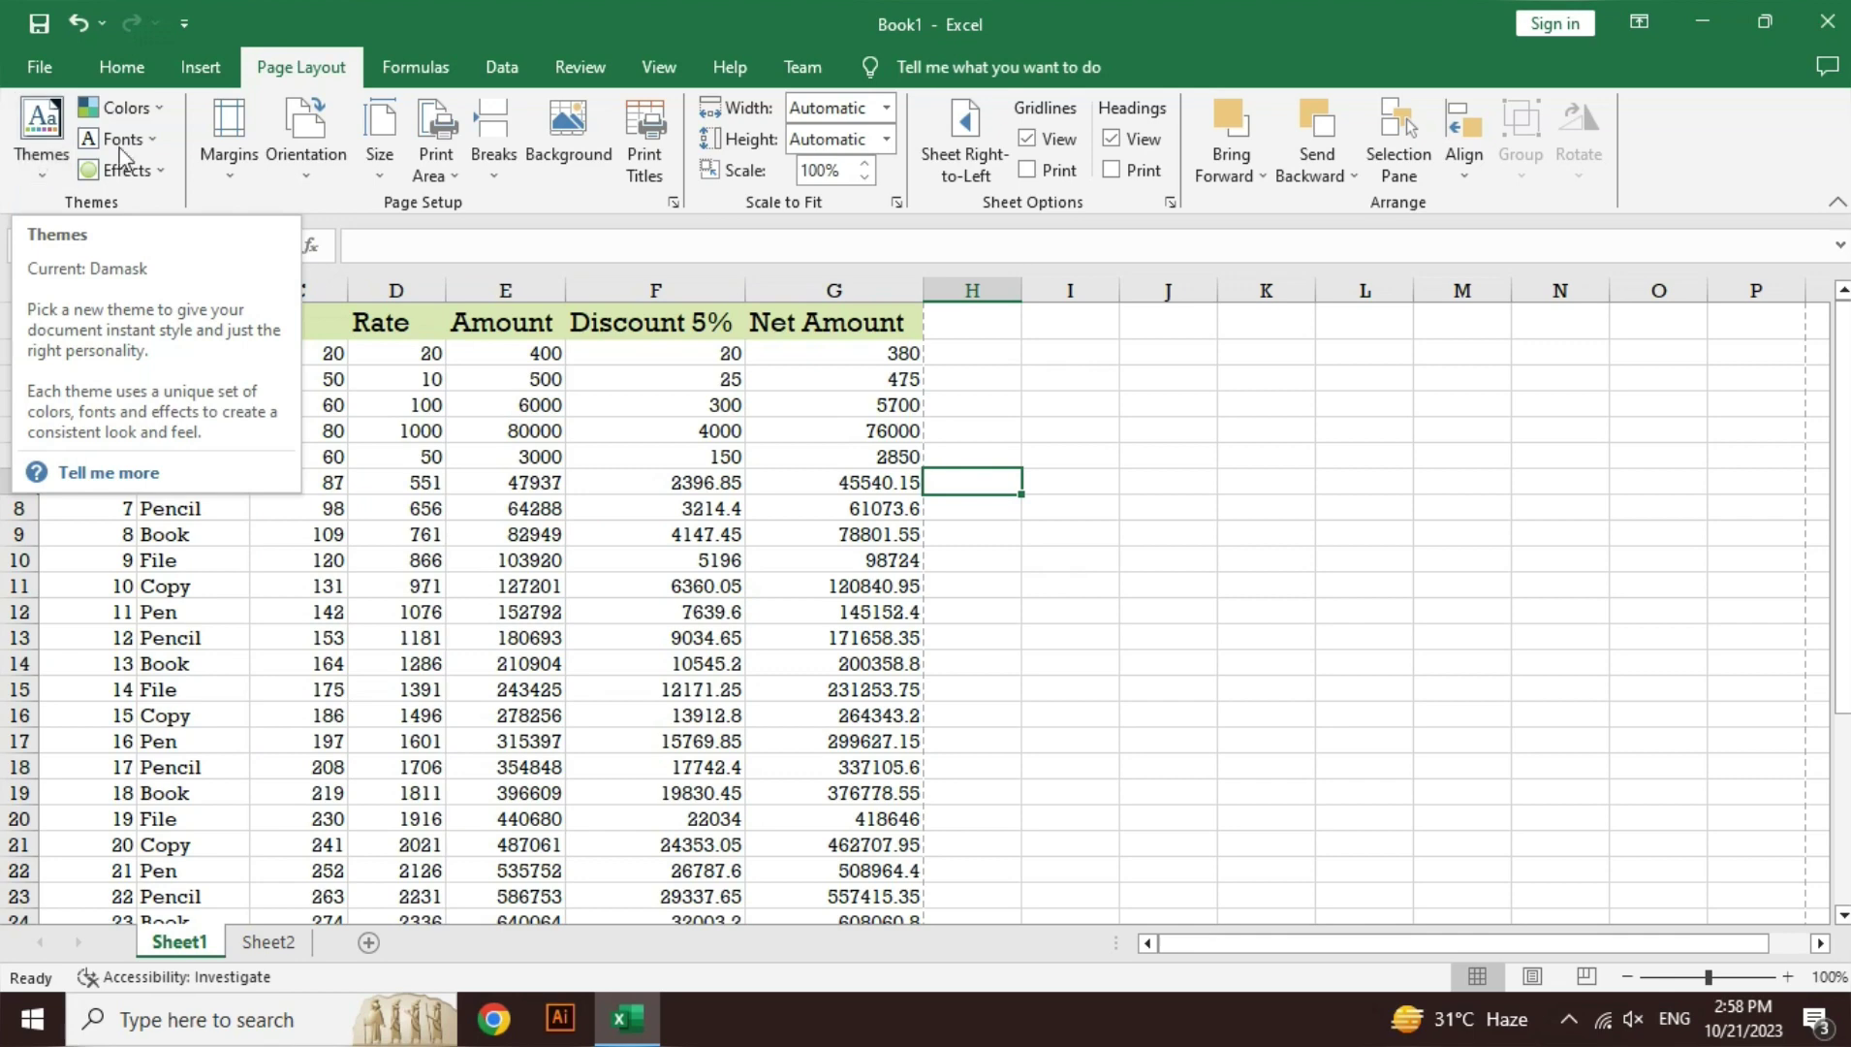
# - Change the theme colours to Violet and the theme fonts to Candara
pyautogui.click(136, 110)
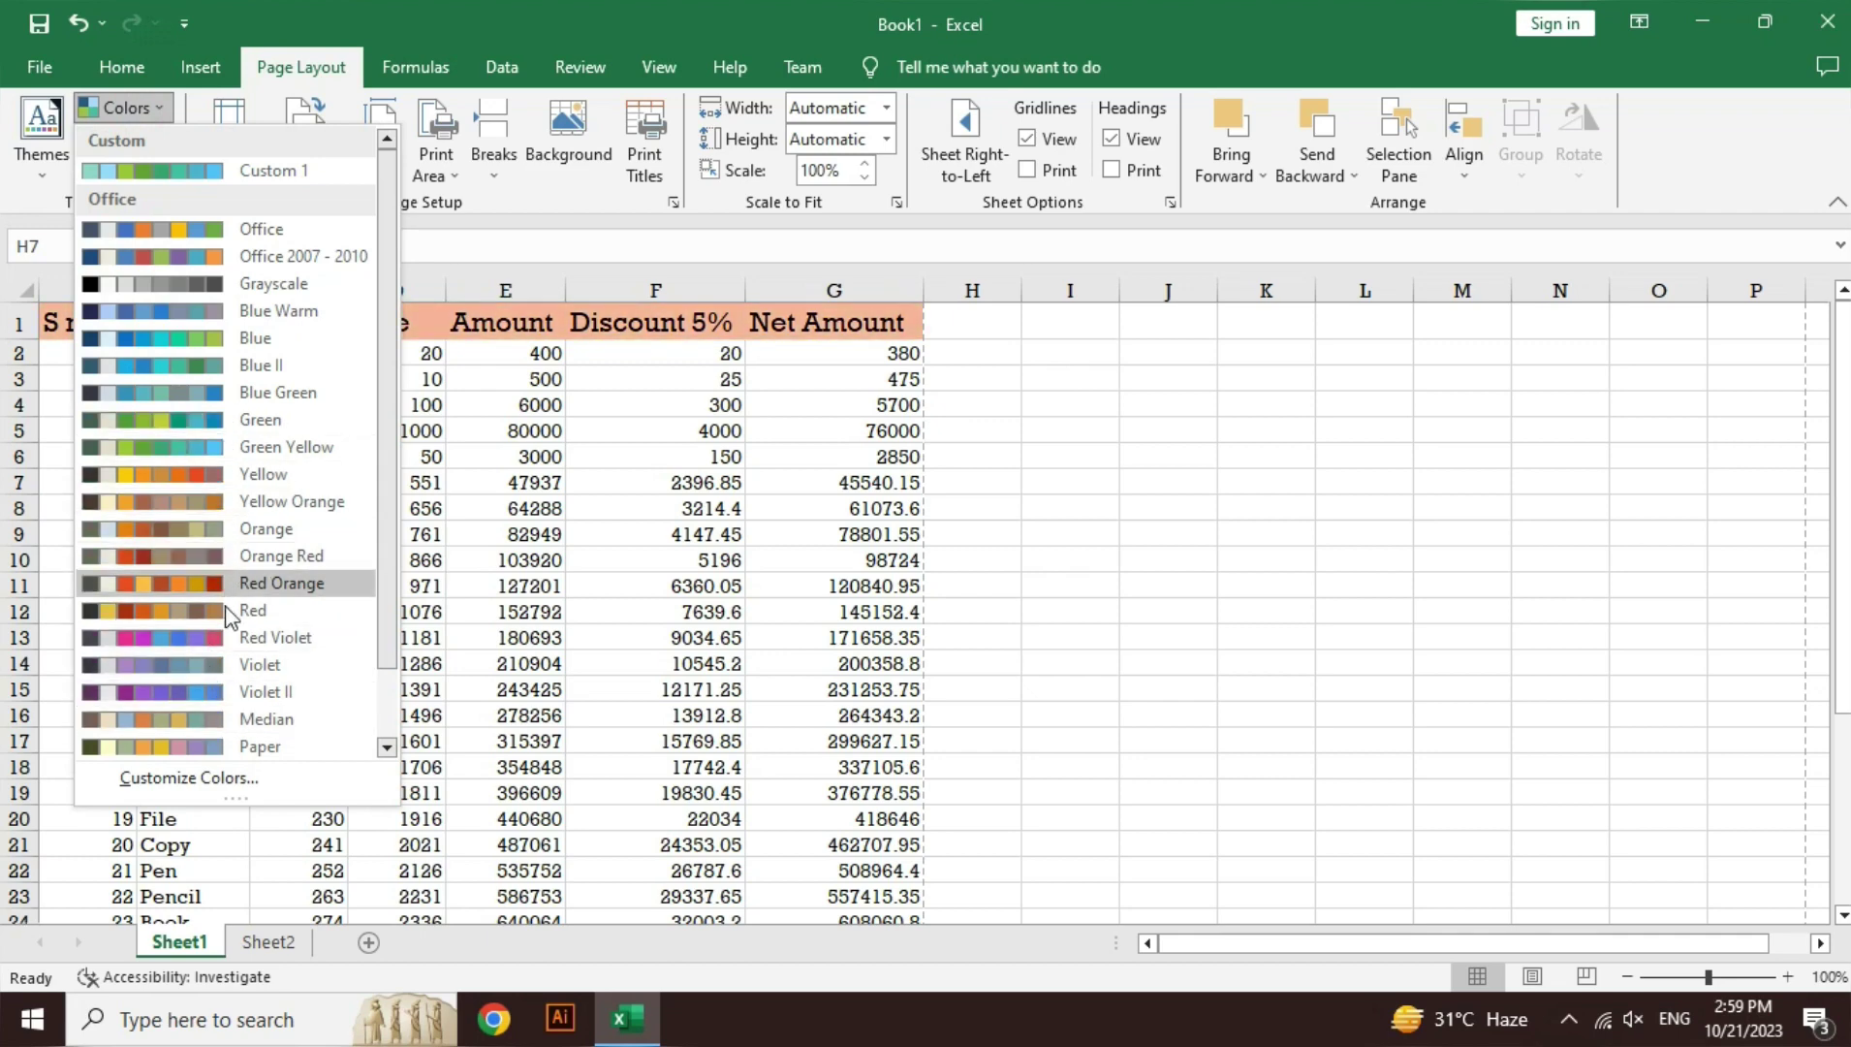
pyautogui.click(207, 678)
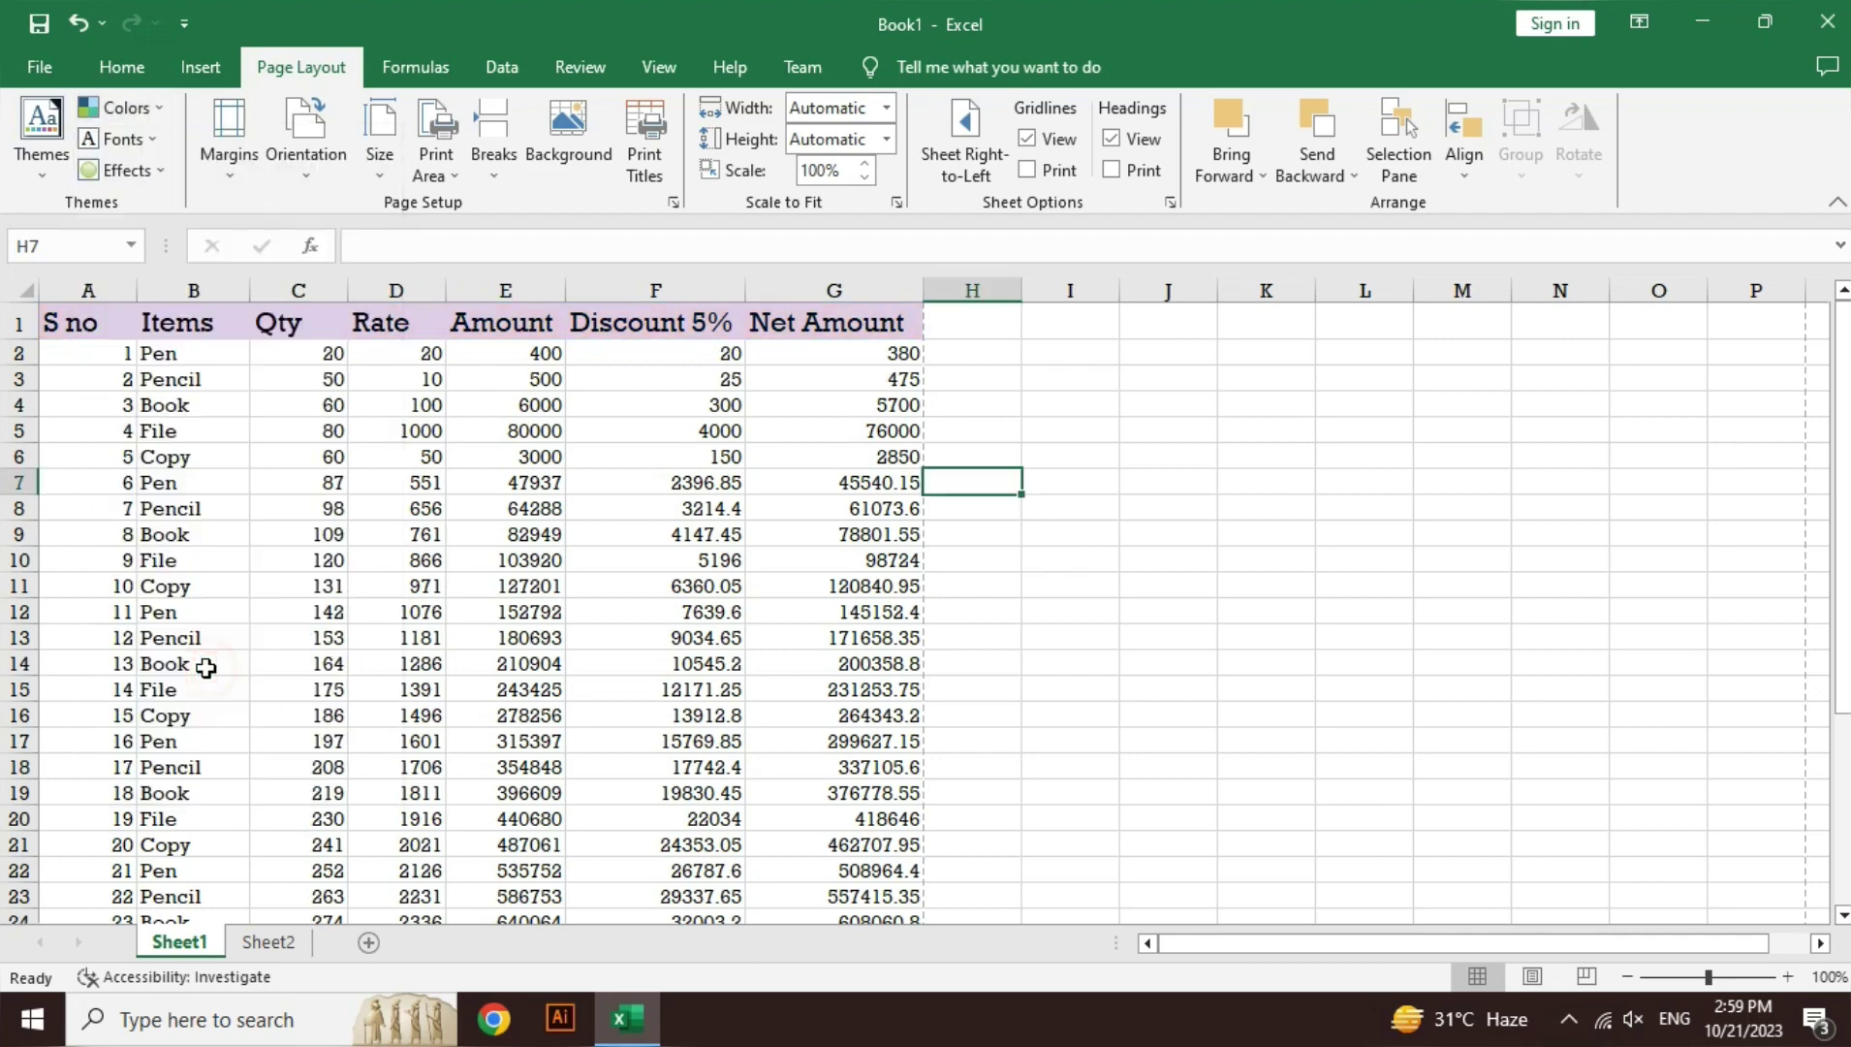
pyautogui.click(145, 142)
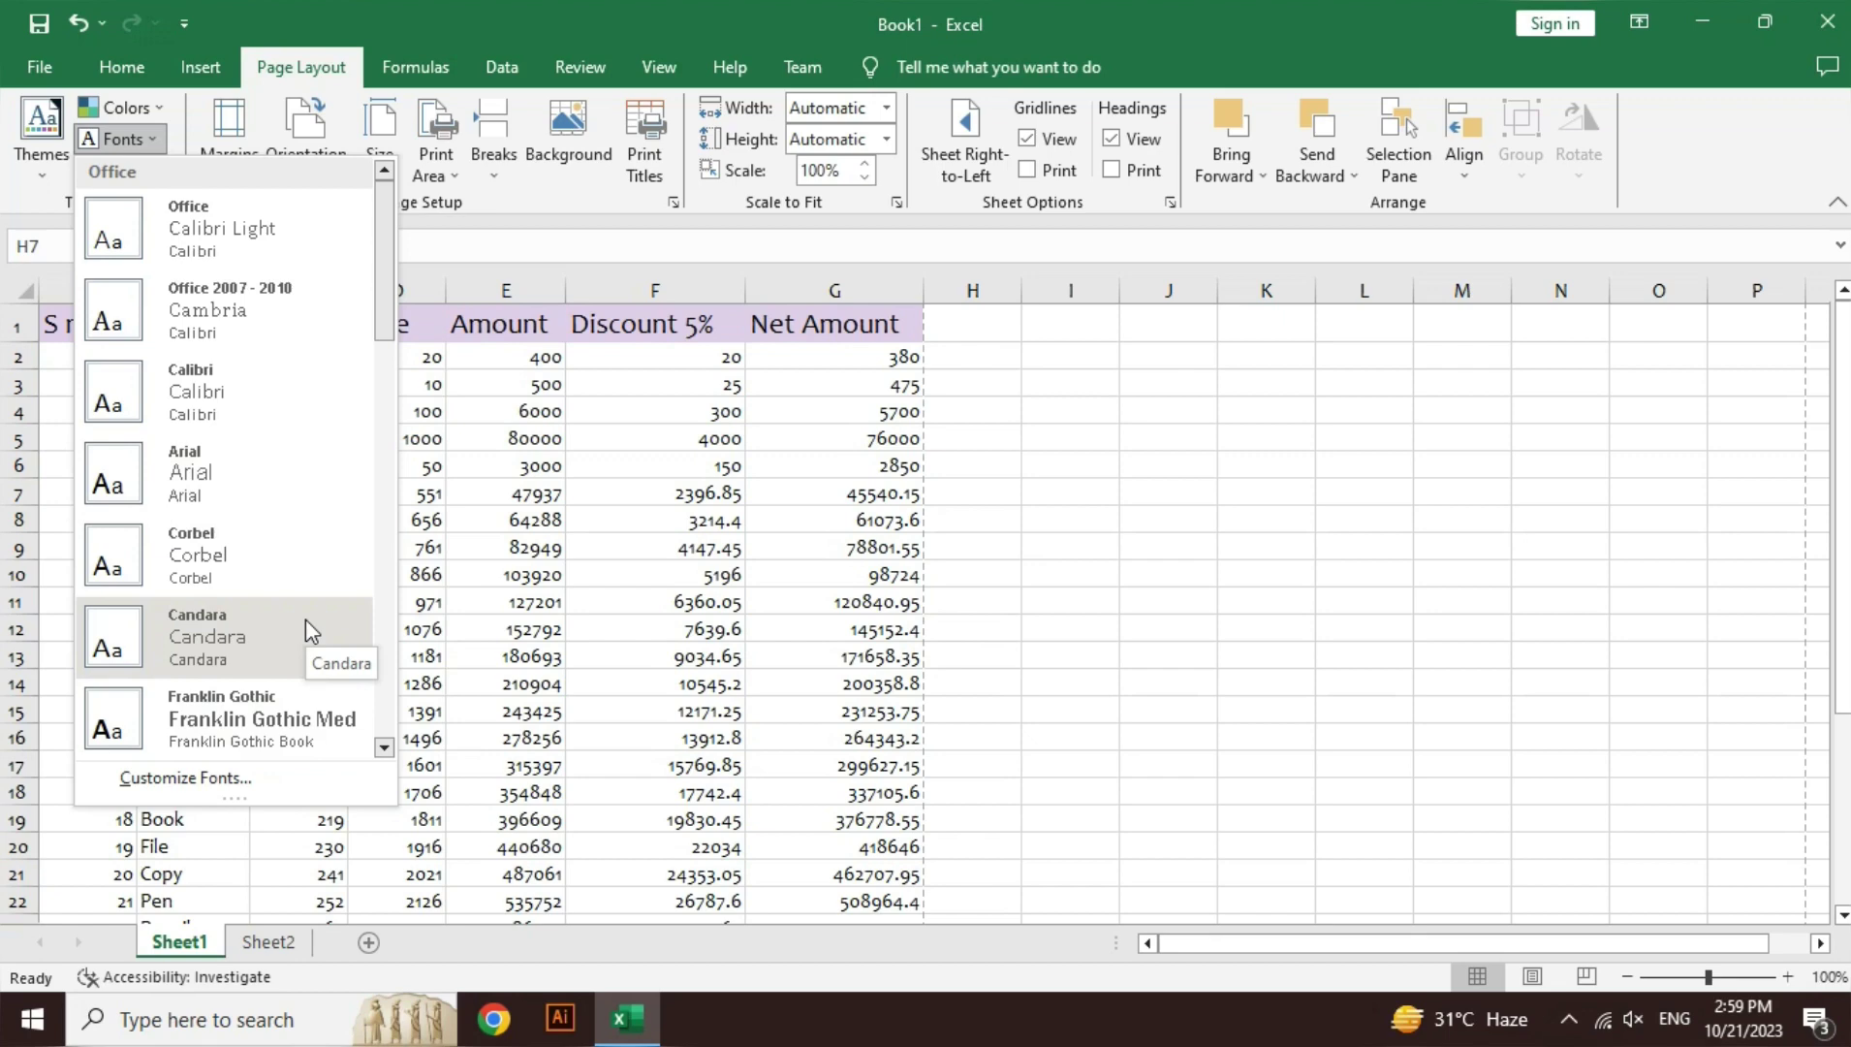
pyautogui.click(305, 620)
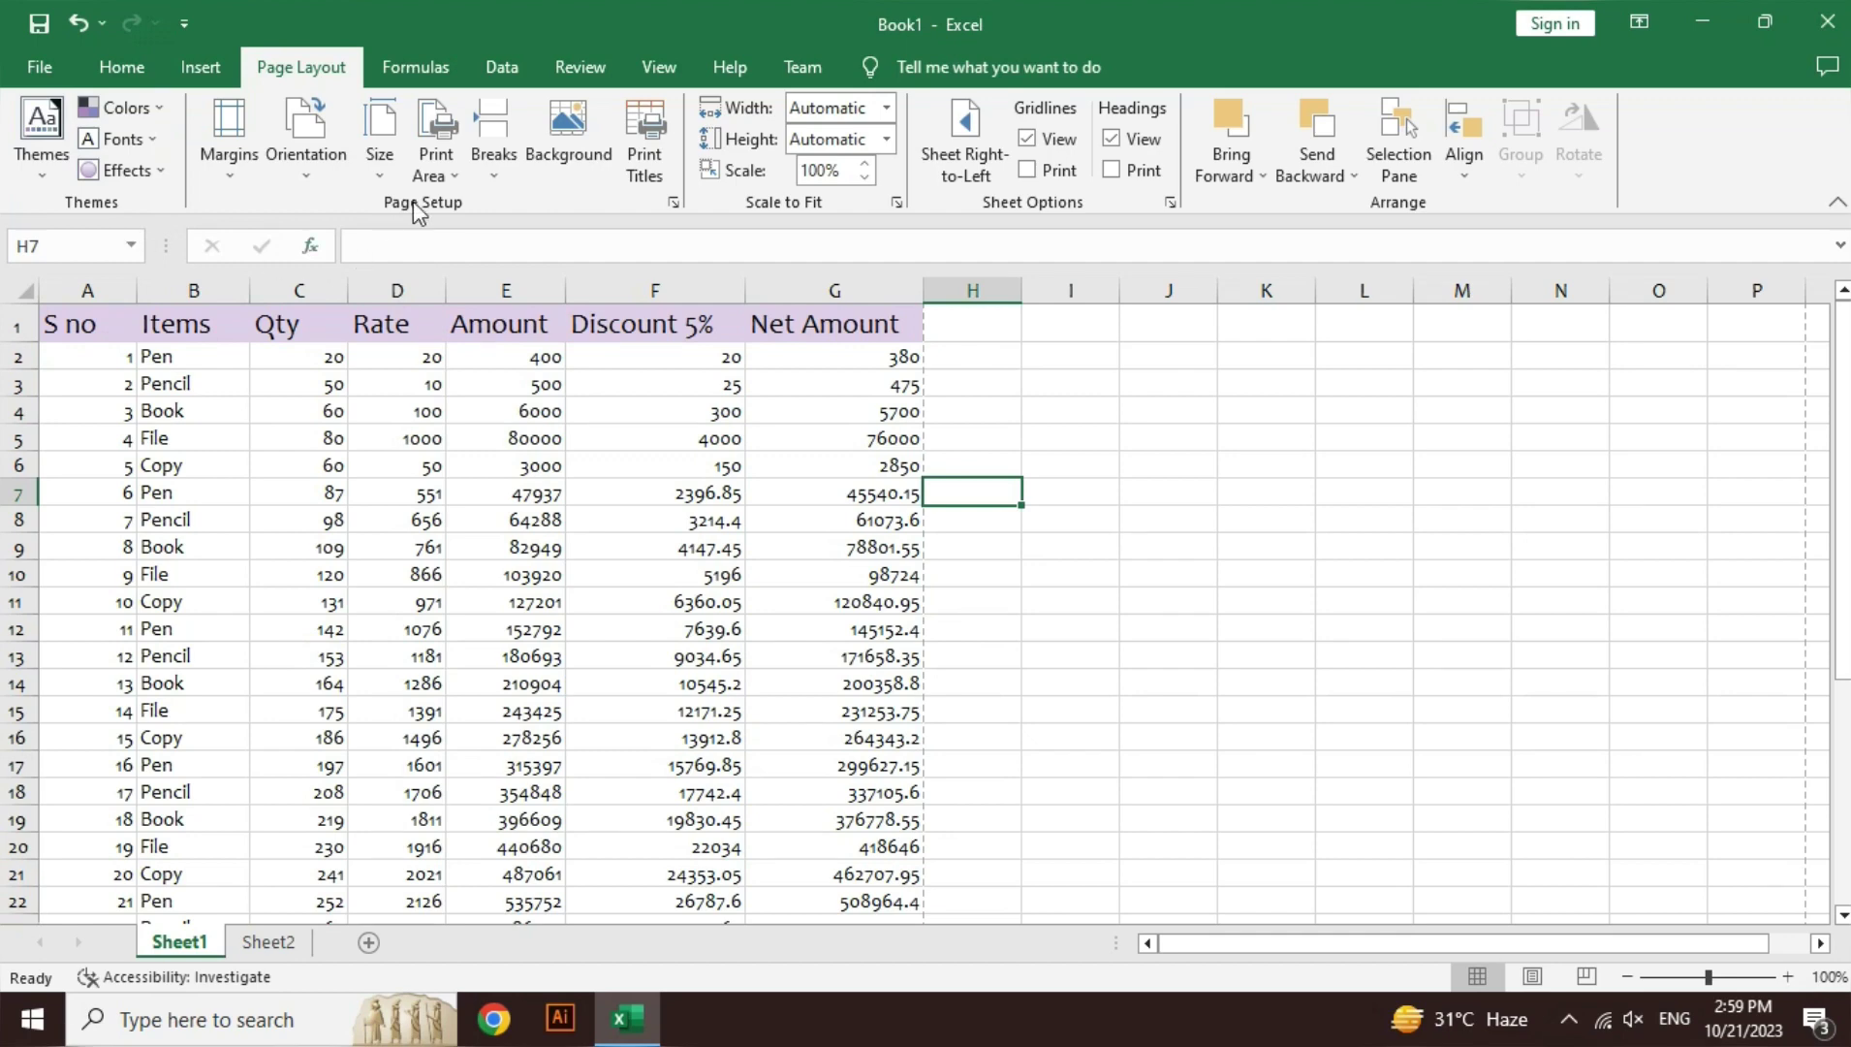
# - Look over the margin presets without changing them, then switch to Page Break Preview
pyautogui.click(235, 184)
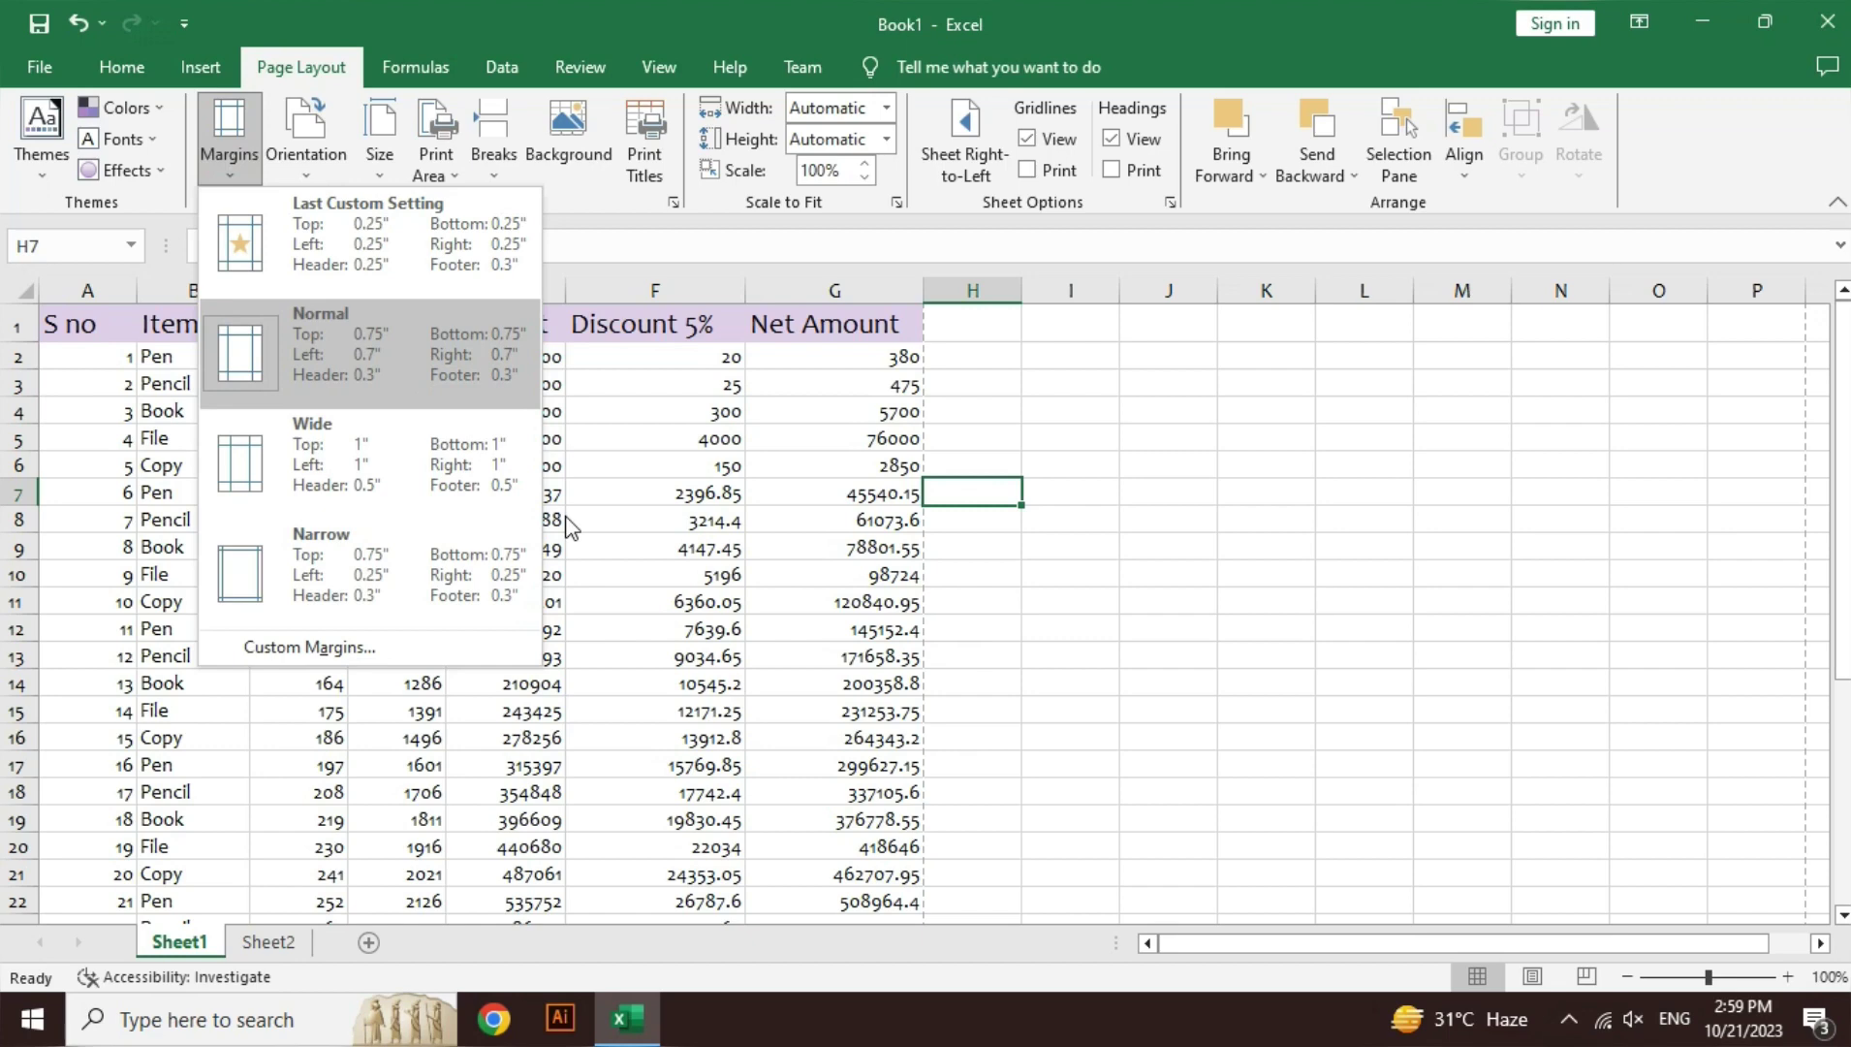
pyautogui.click(1102, 647)
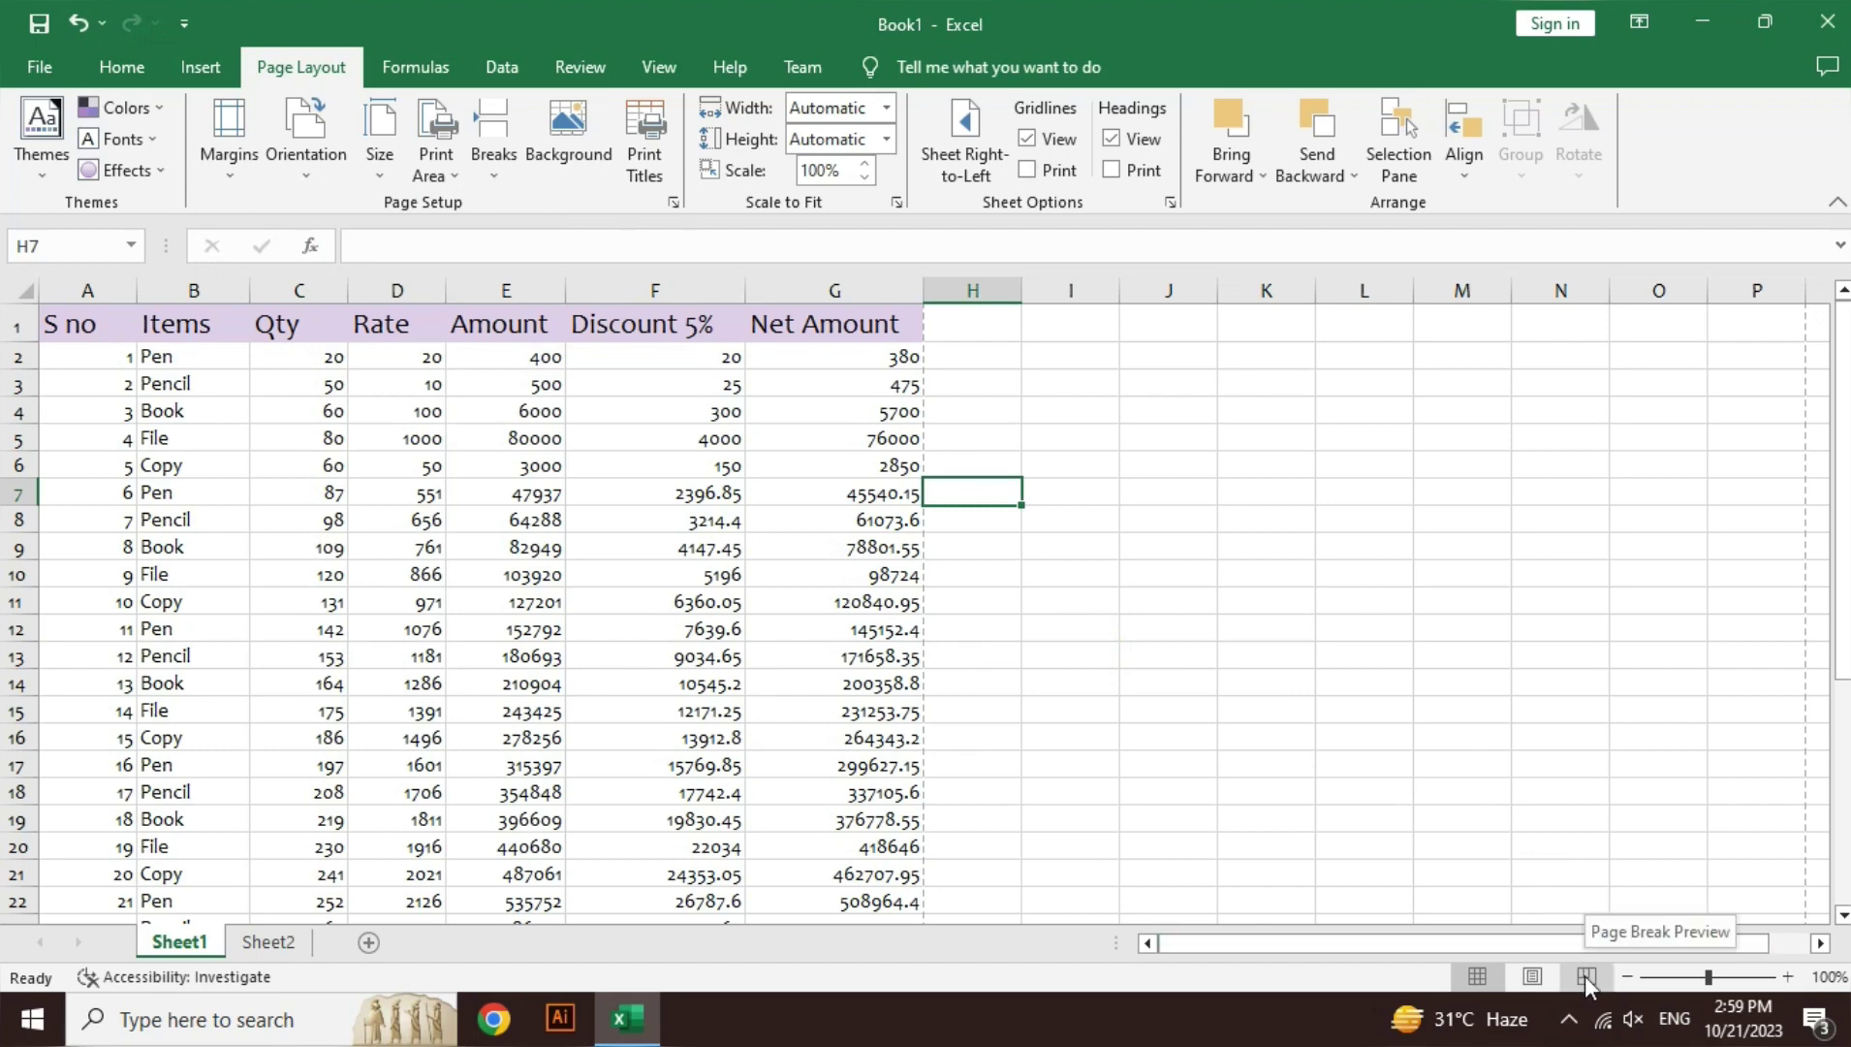
pyautogui.click(1585, 975)
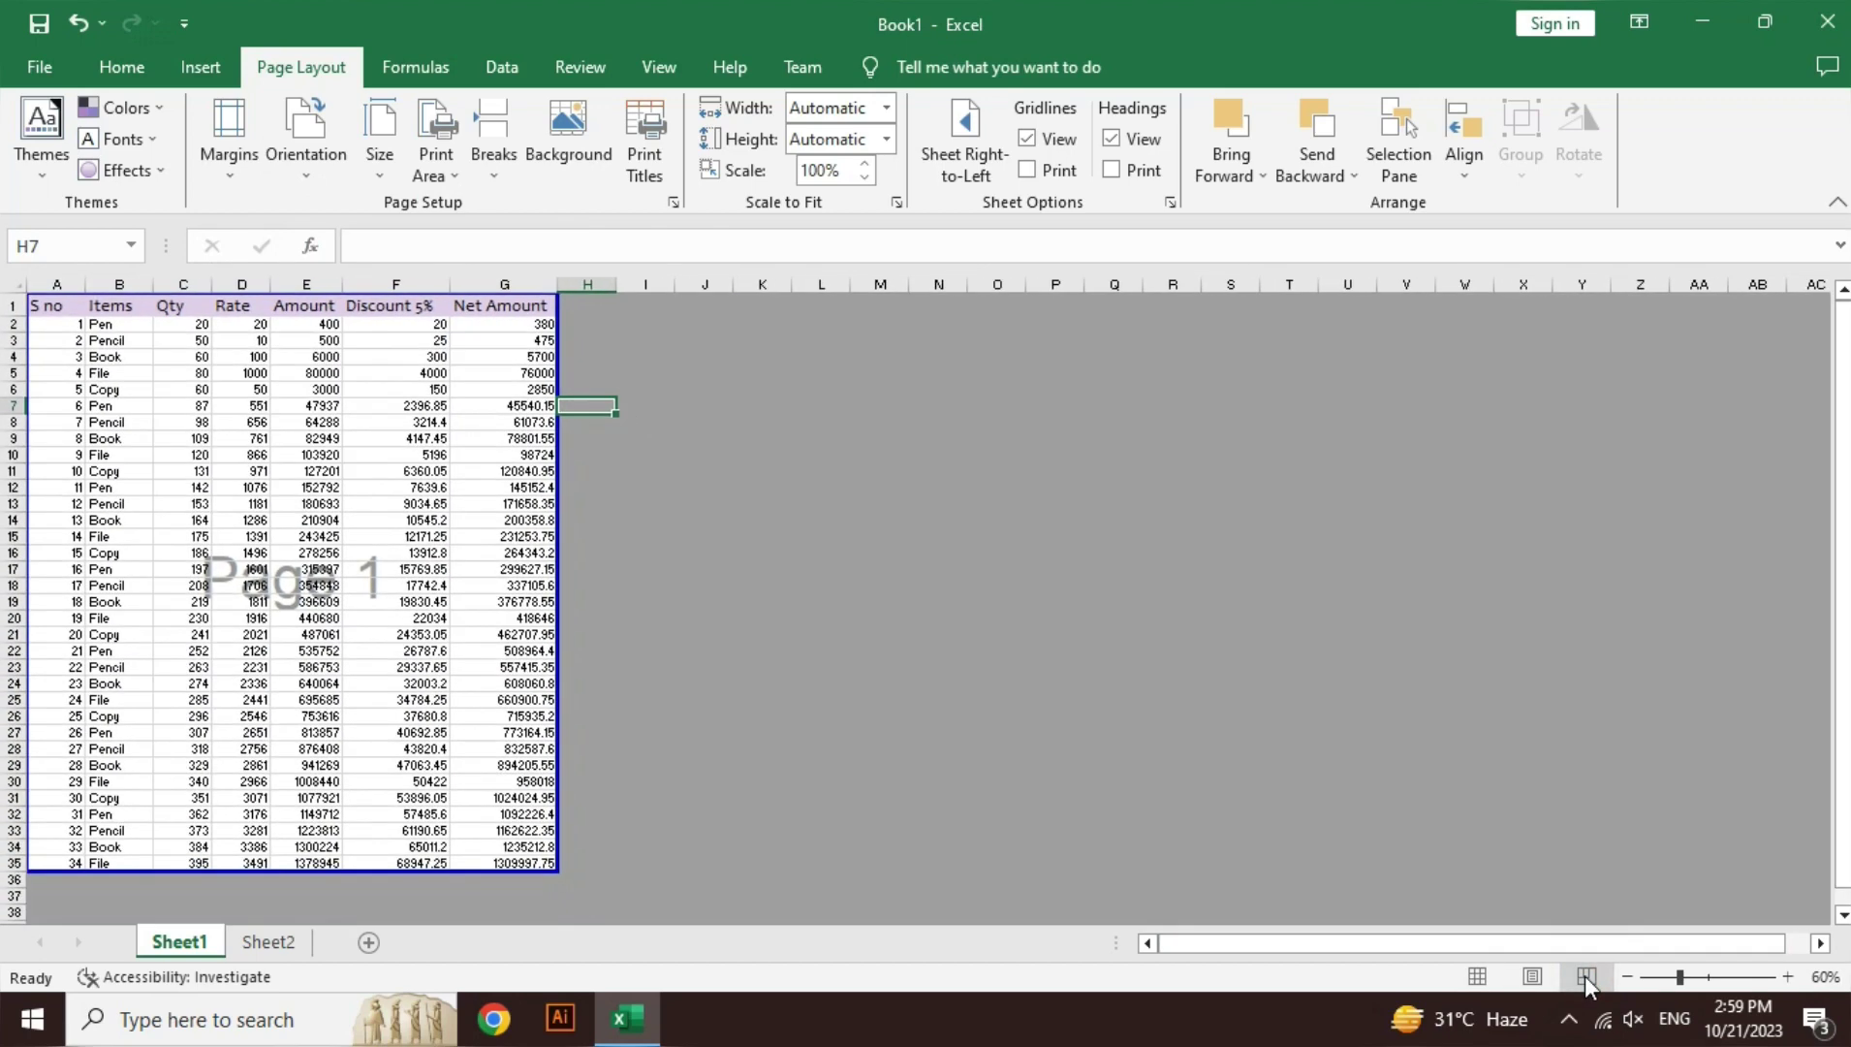
# - Enter a test value 'as' in H12, undo it, and open the print preview
pyautogui.click(482, 520)
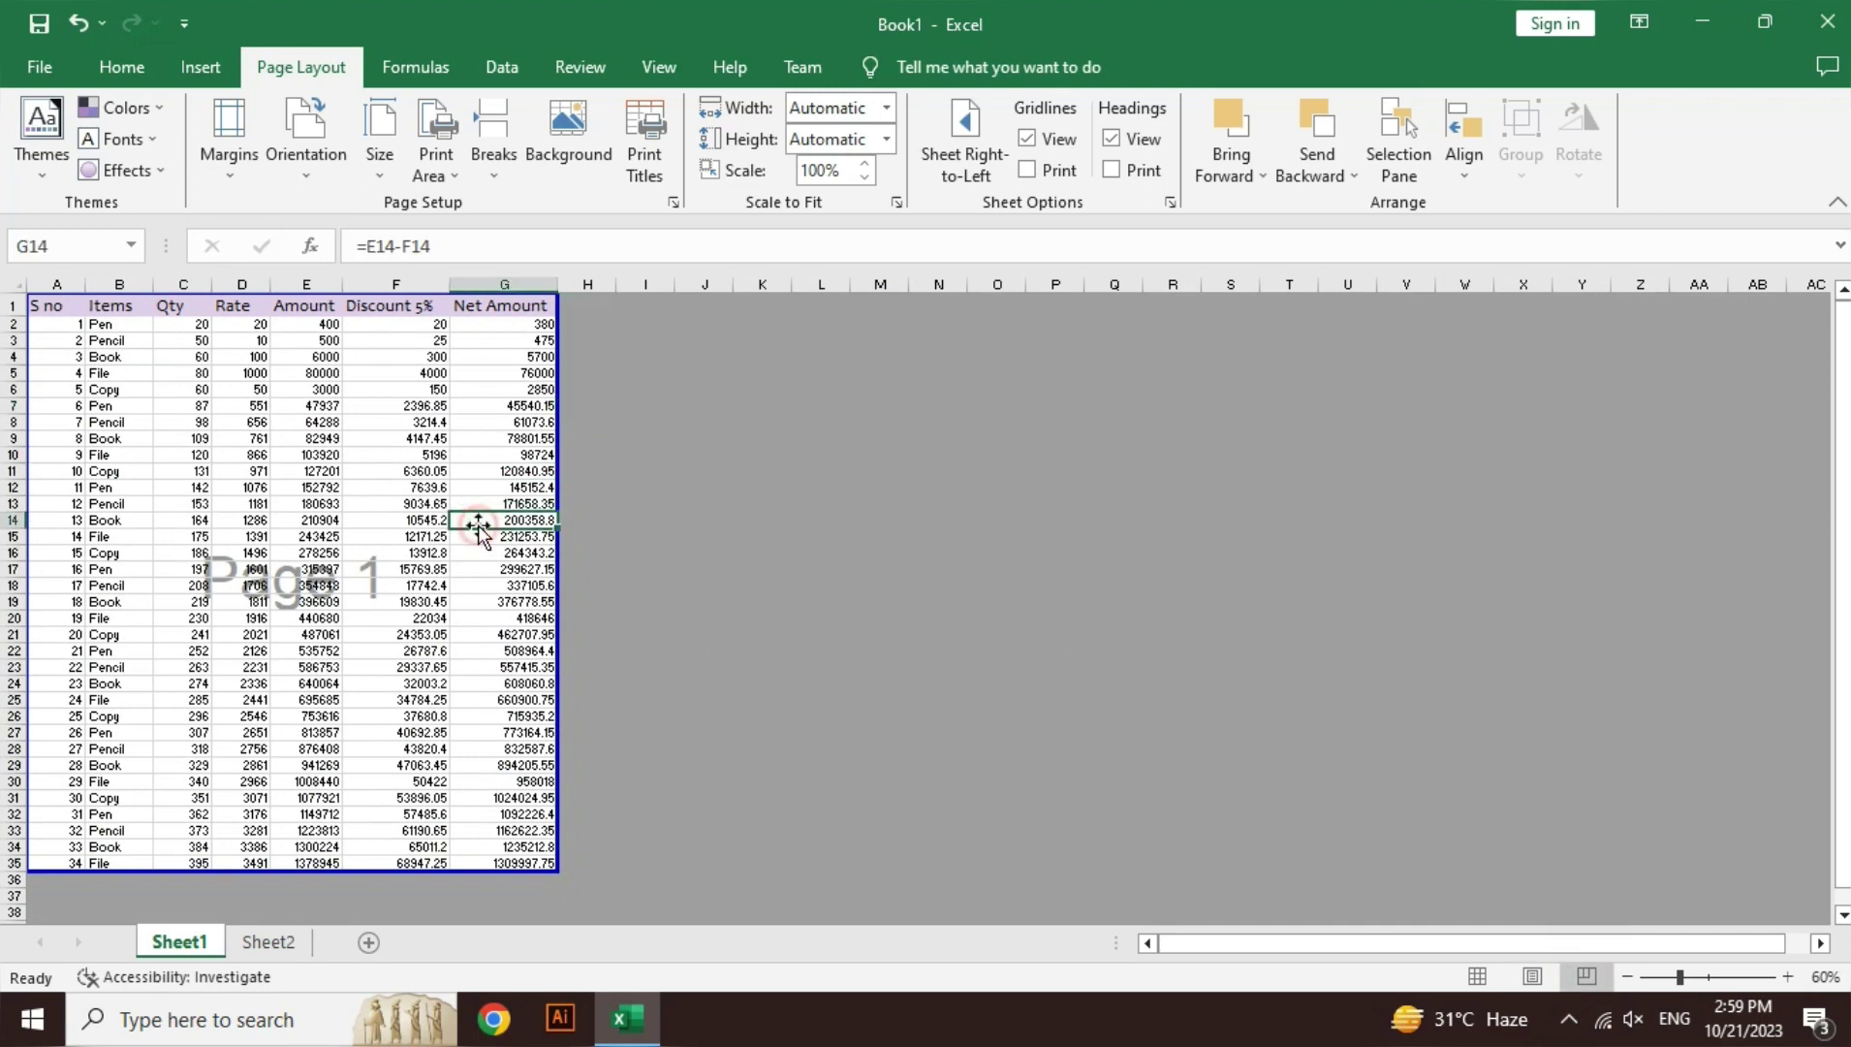
pyautogui.click(597, 469)
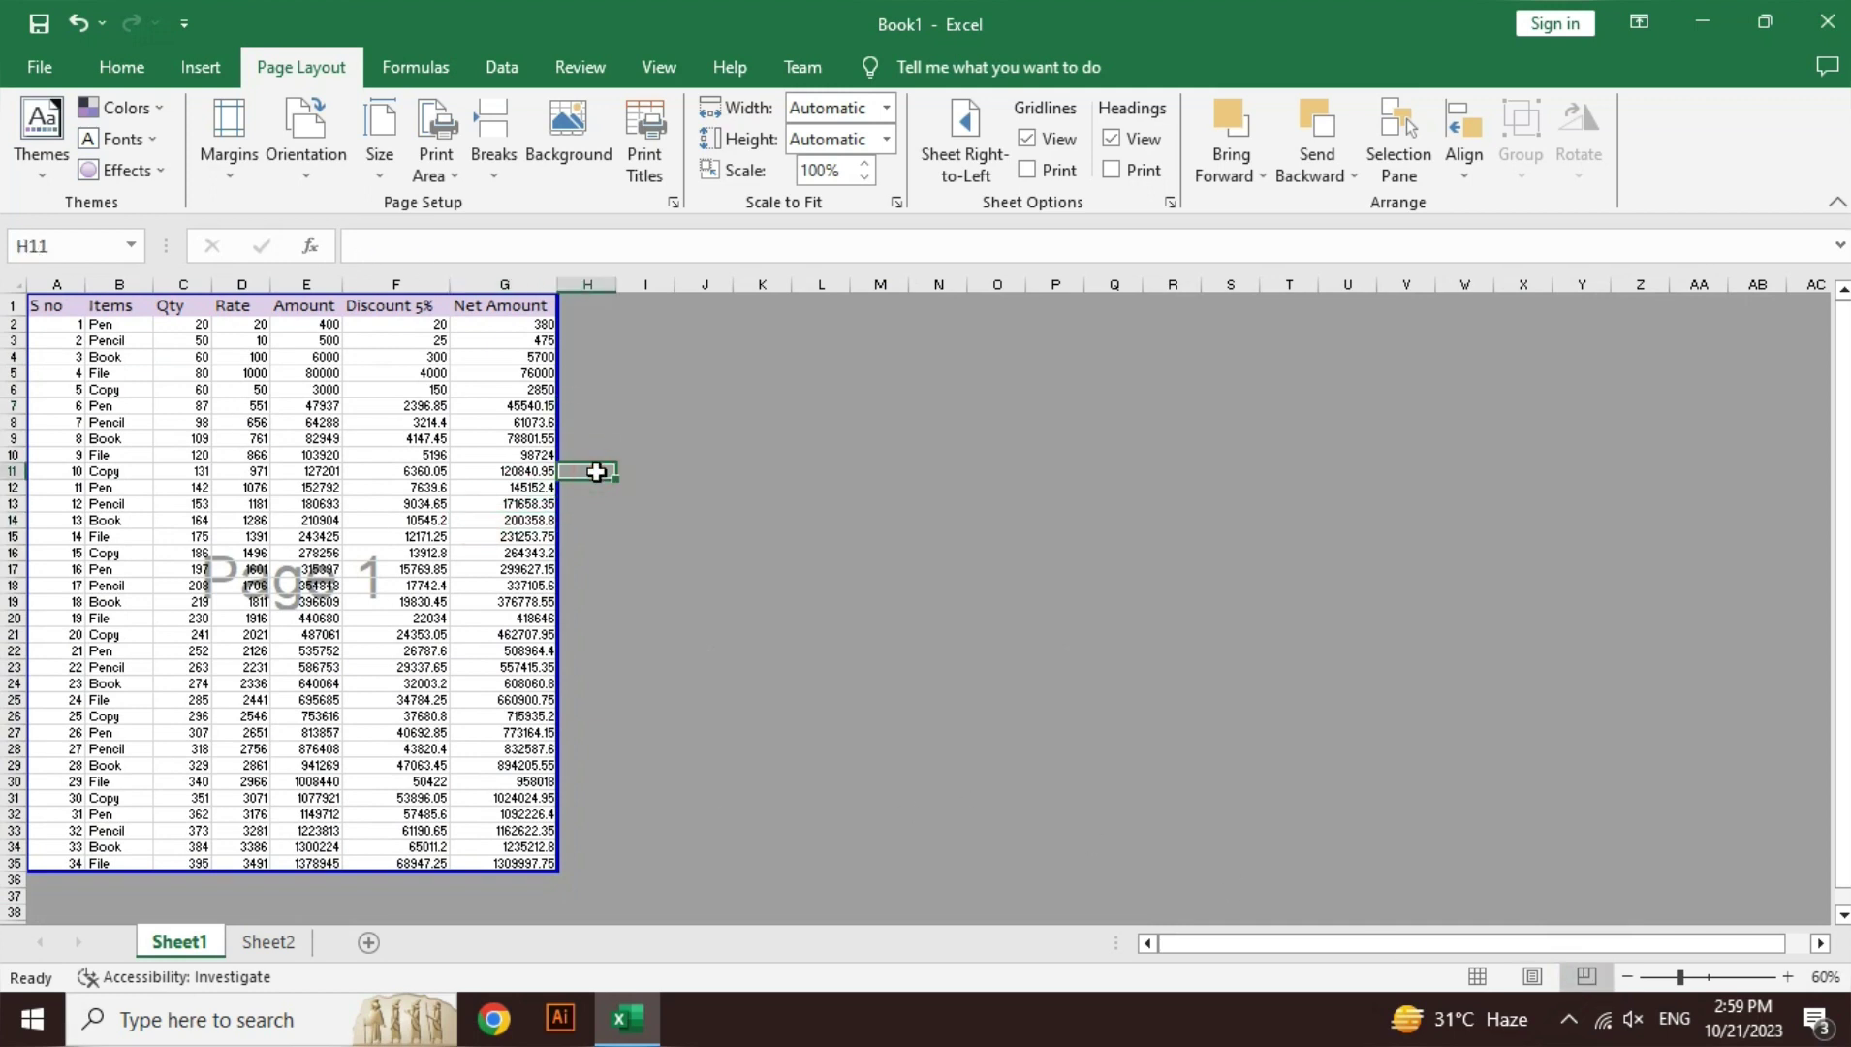
pyautogui.press('Down')
pyautogui.write('as')
pyautogui.press('Return')
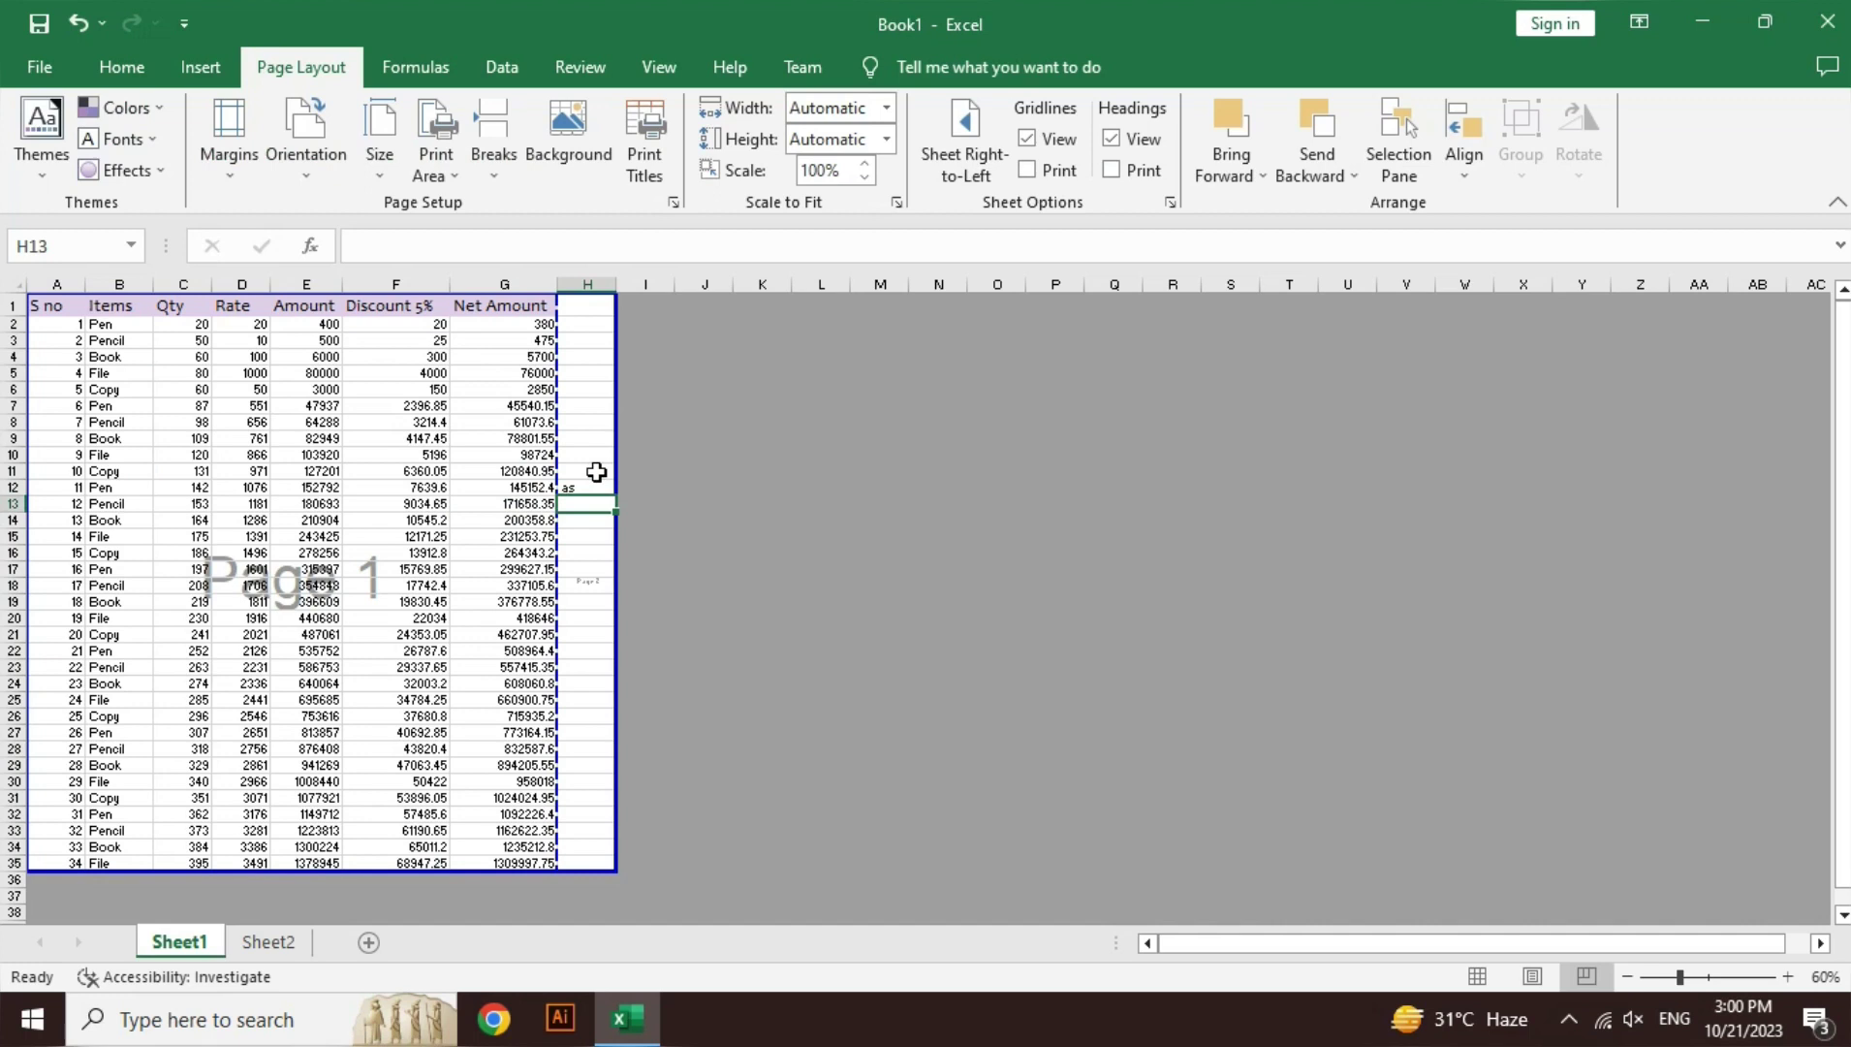
pyautogui.hotkey('ctrl', 'z')
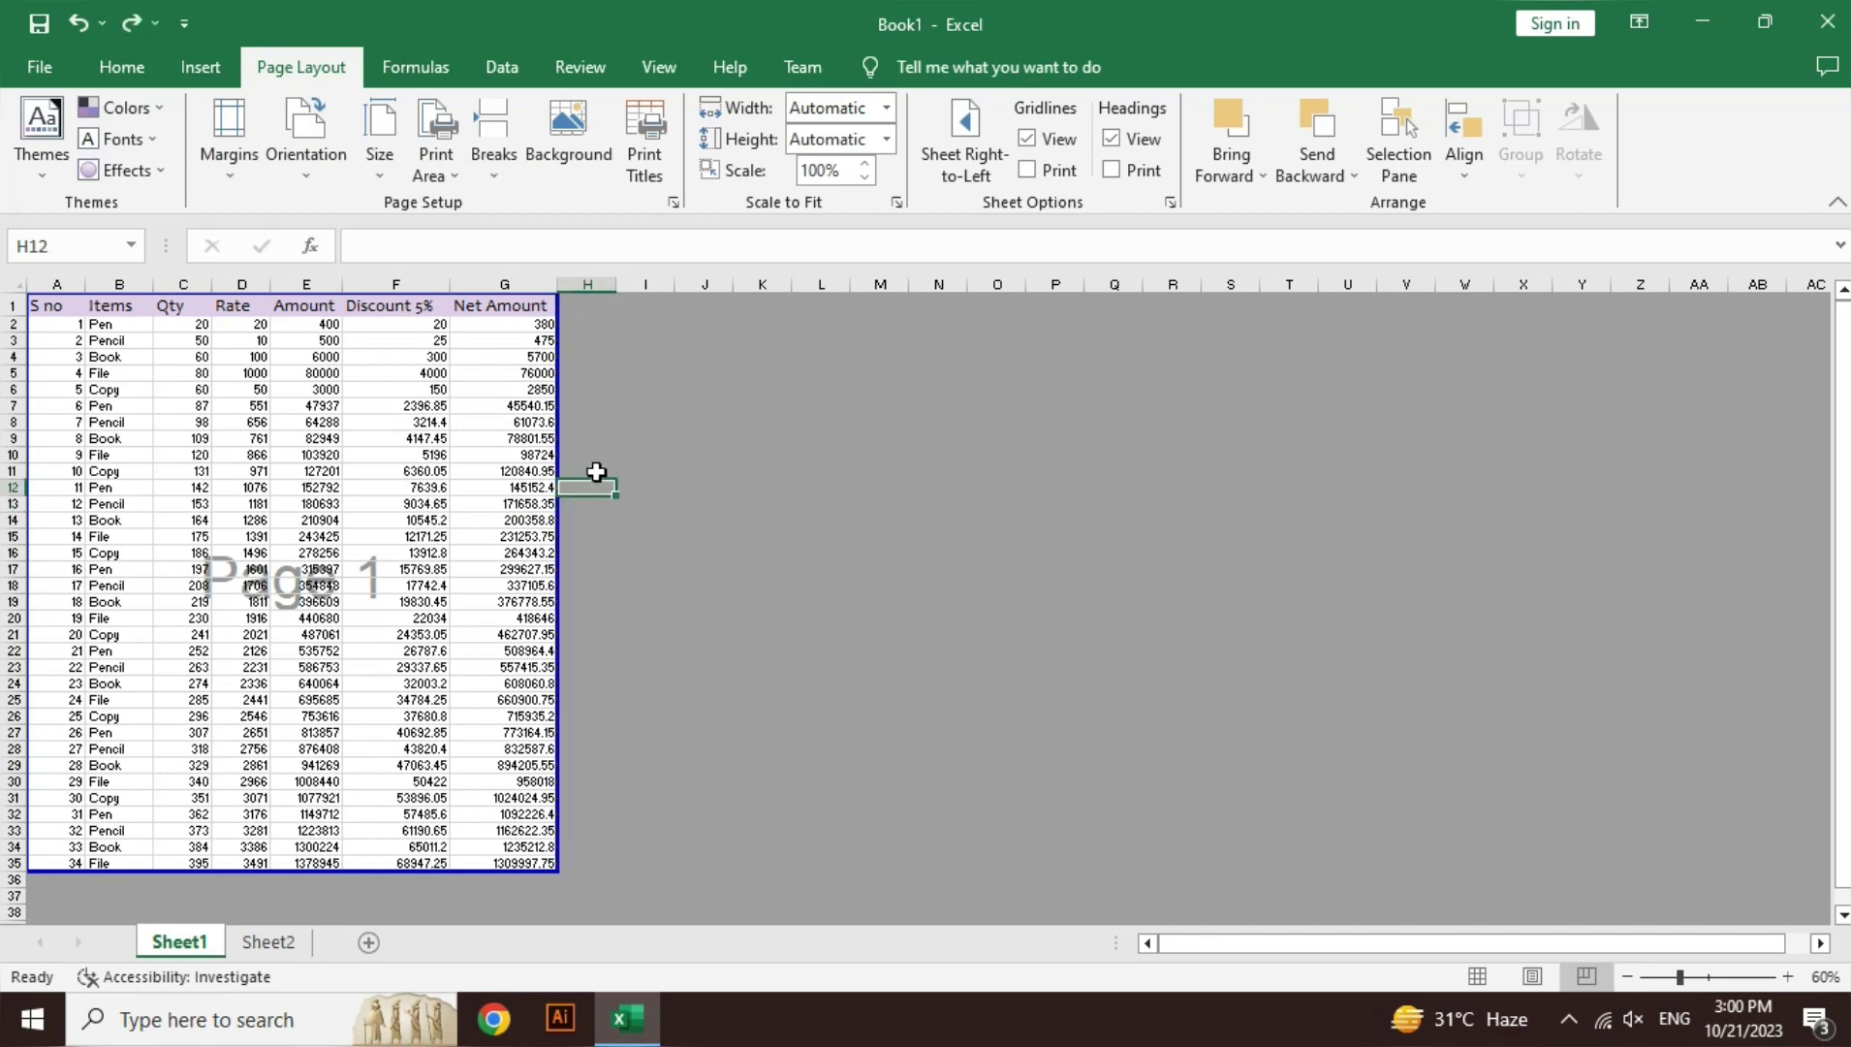
pyautogui.hotkey('ctrl', 'p')
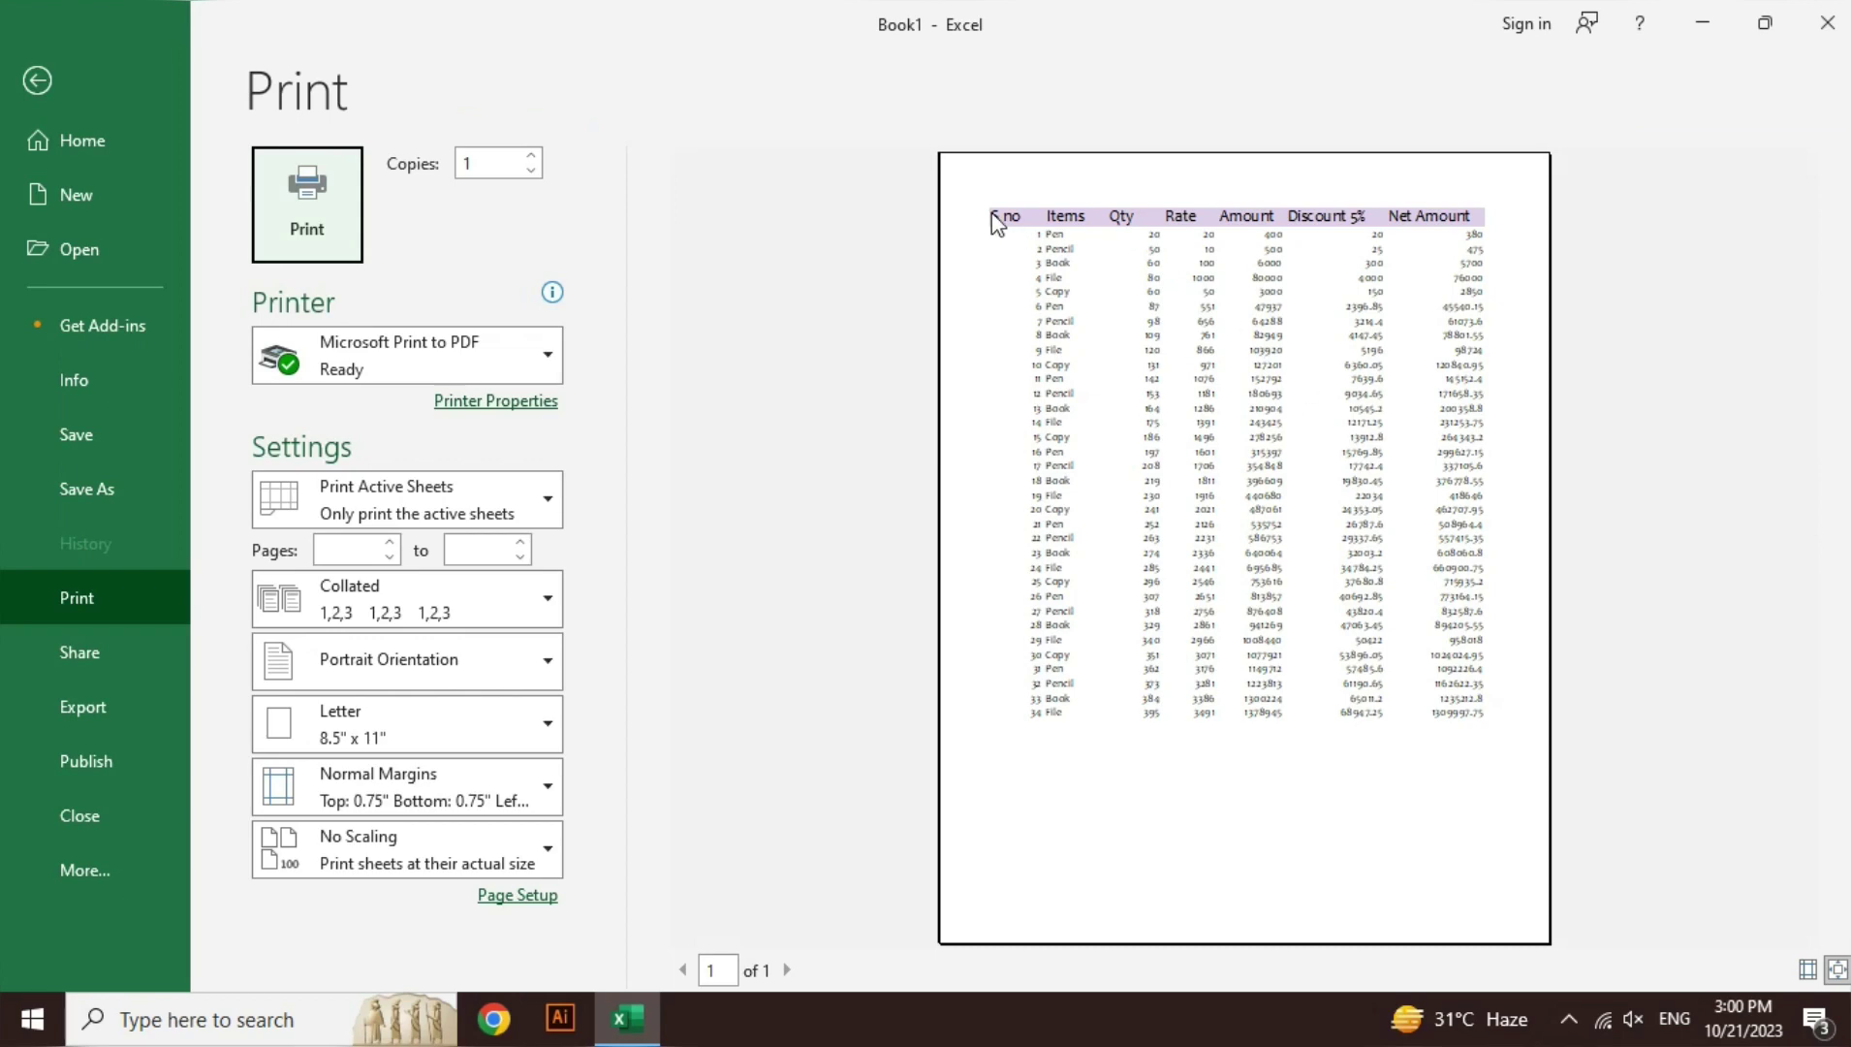
# - Leave the print preview and return the sheet to Normal view
pyautogui.press('Escape')
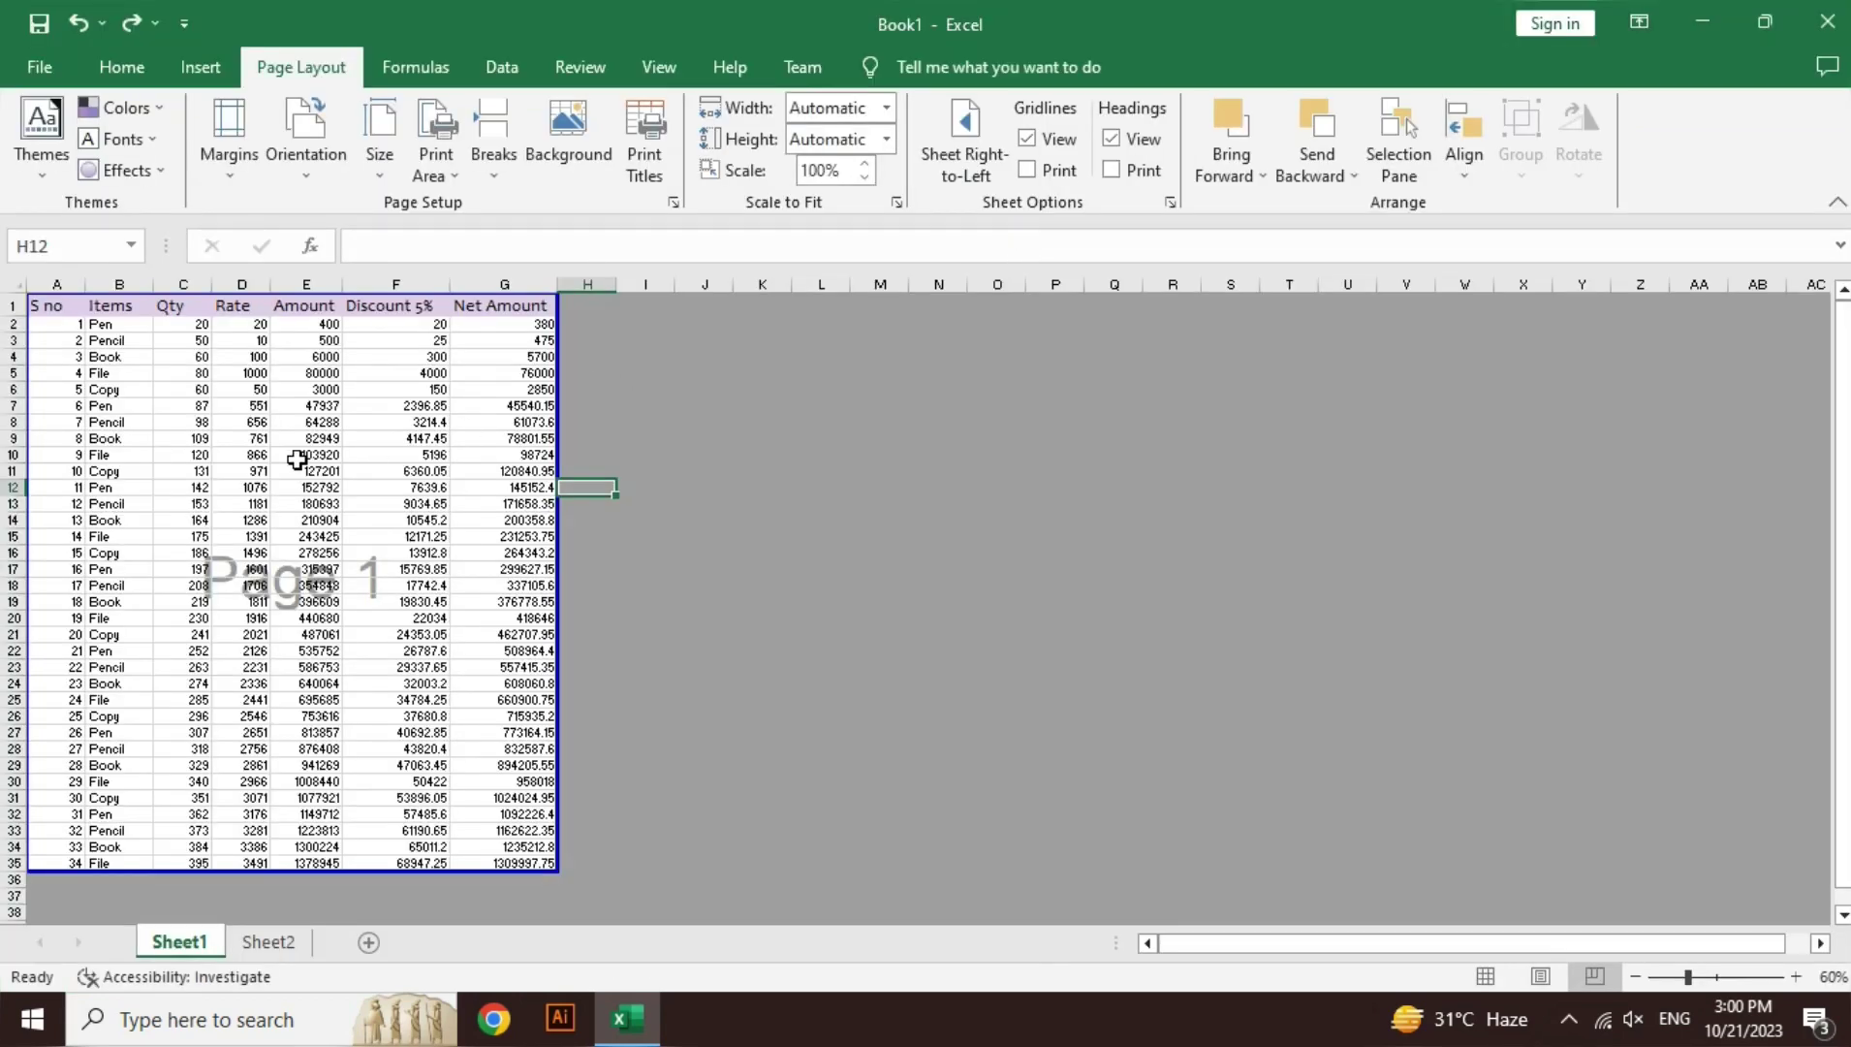
pyautogui.click(297, 459)
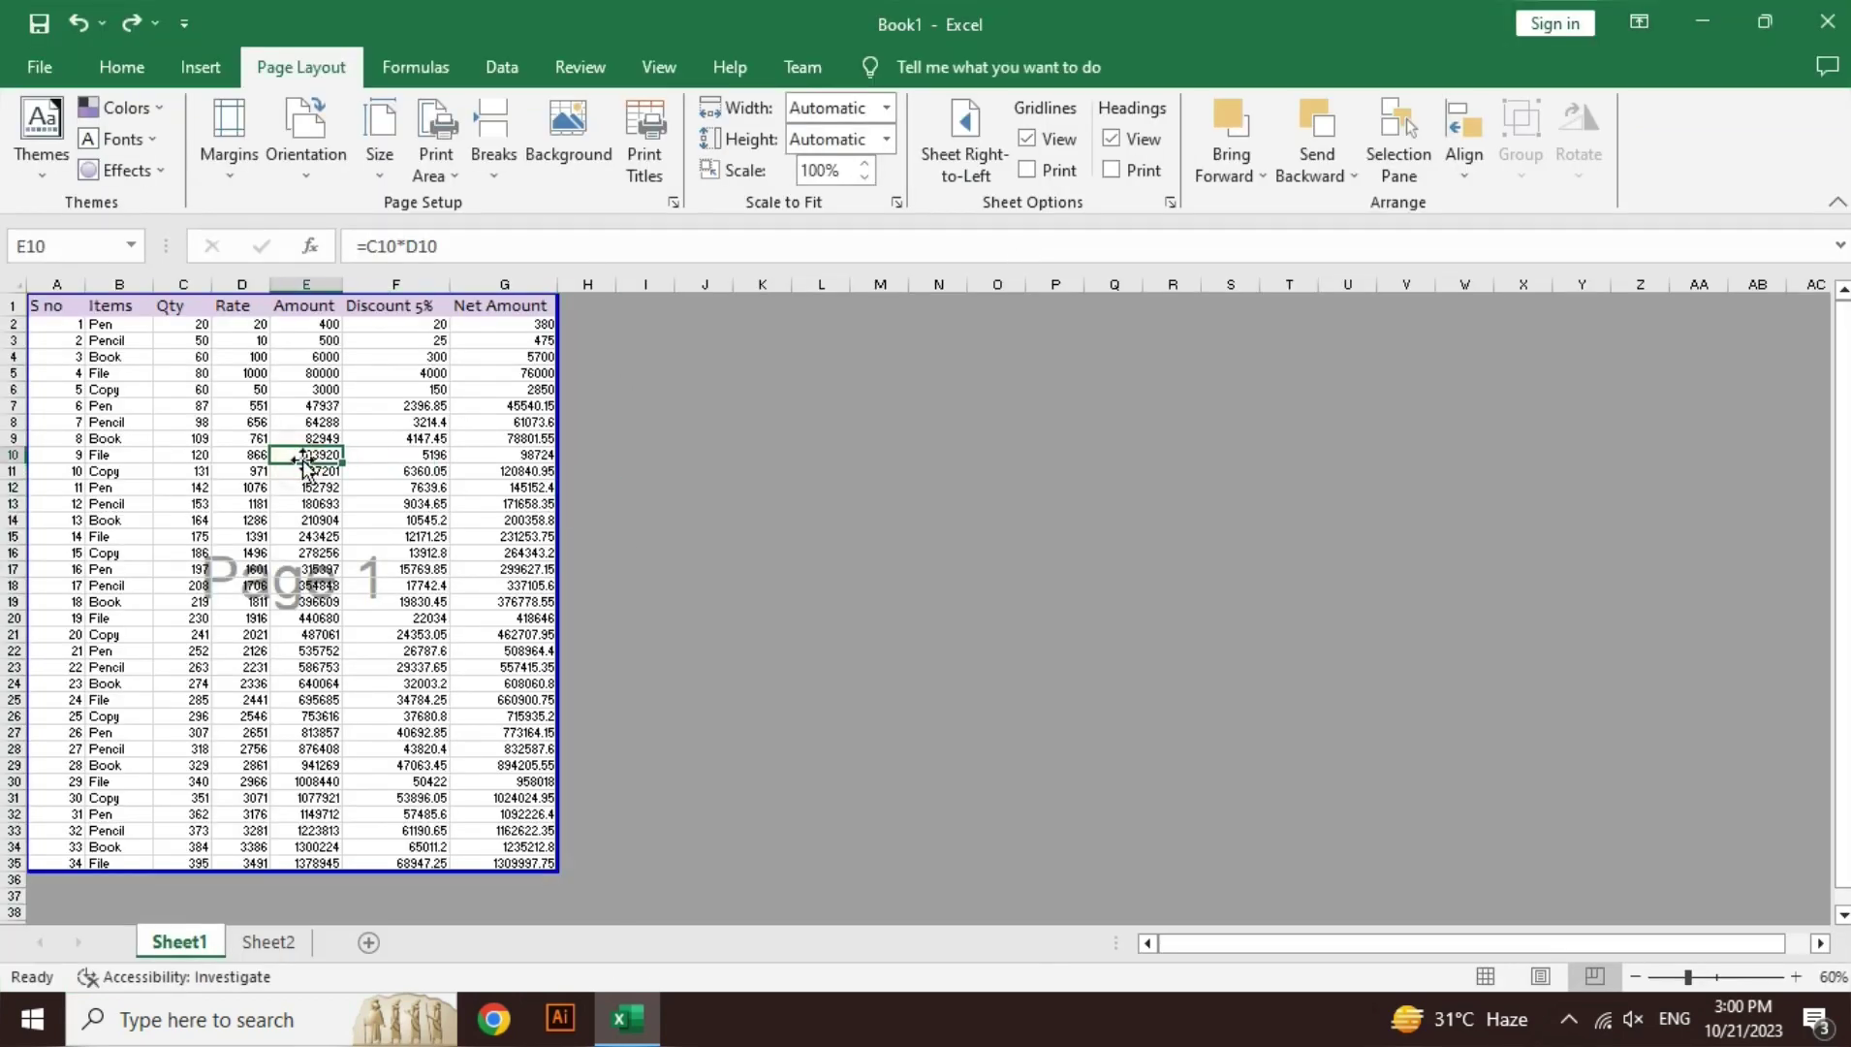
pyautogui.click(1483, 977)
pyautogui.click(92, 322)
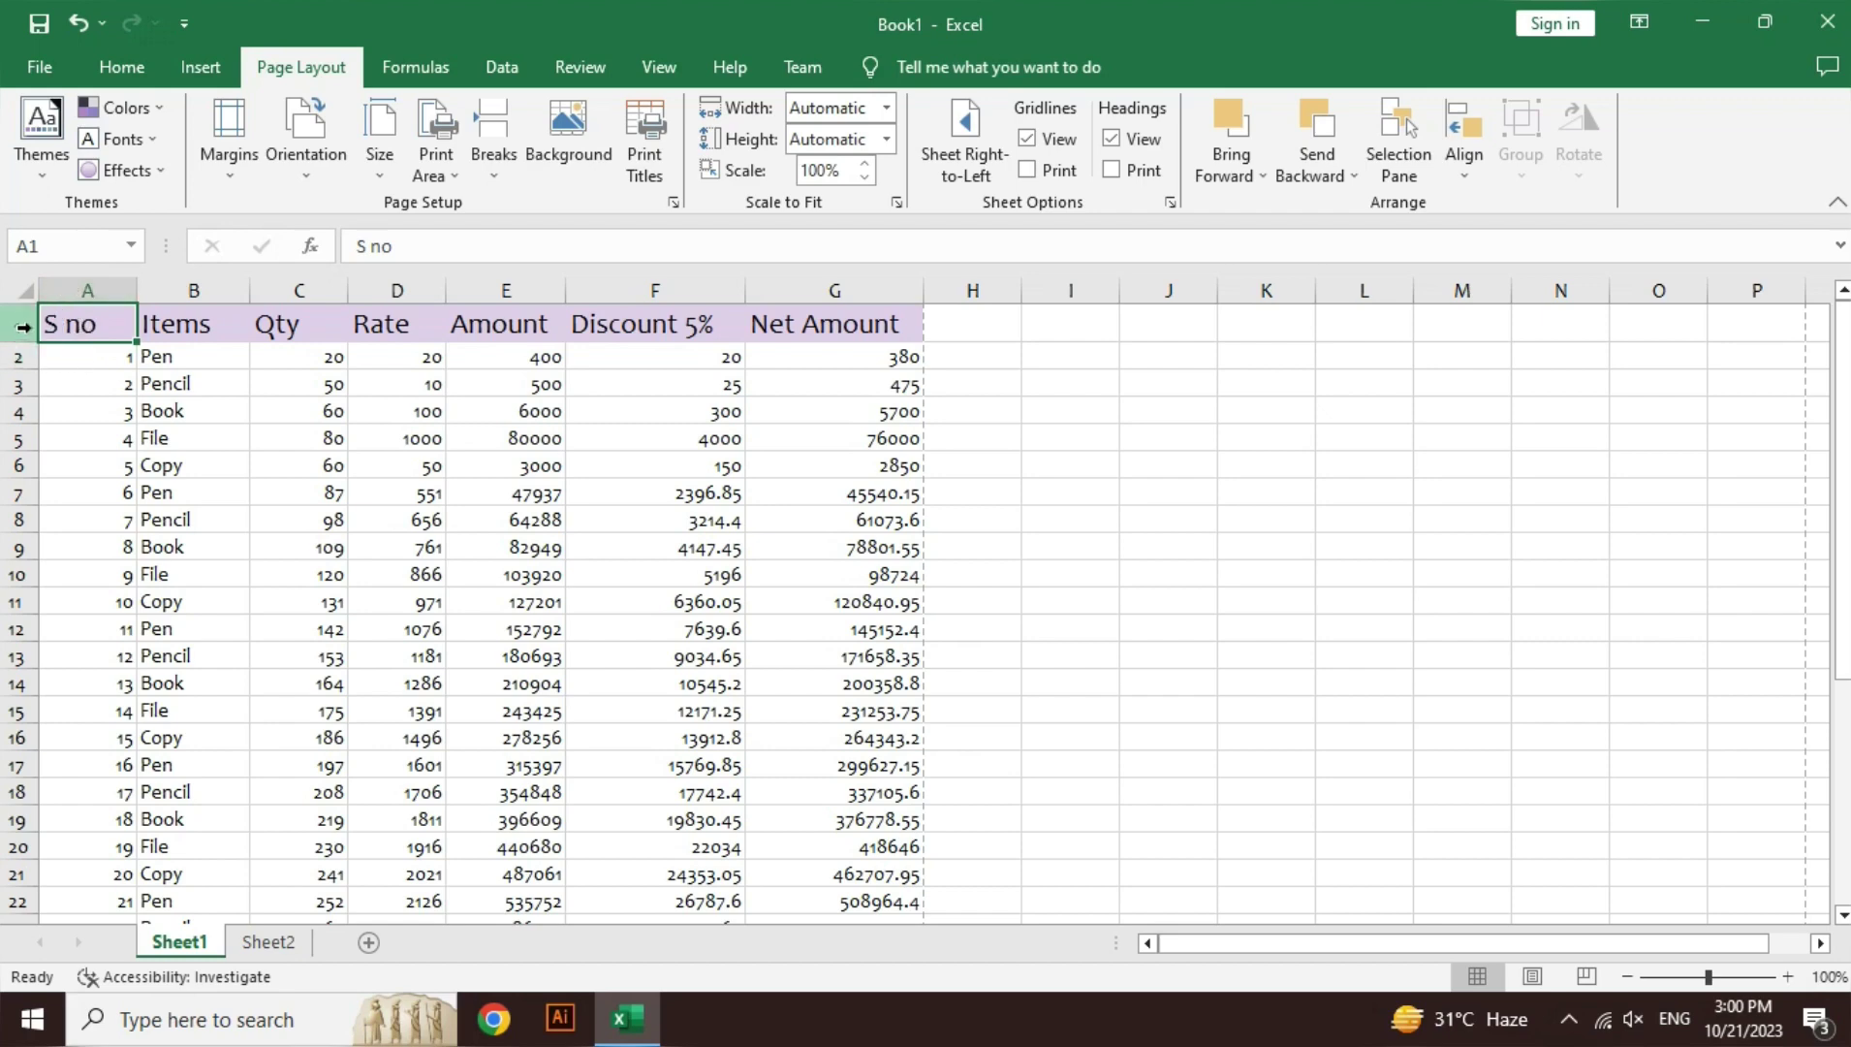
# - Recheck the print preview for a single Letter page, then return to column A
pyautogui.hotkey('ctrl', 'p')
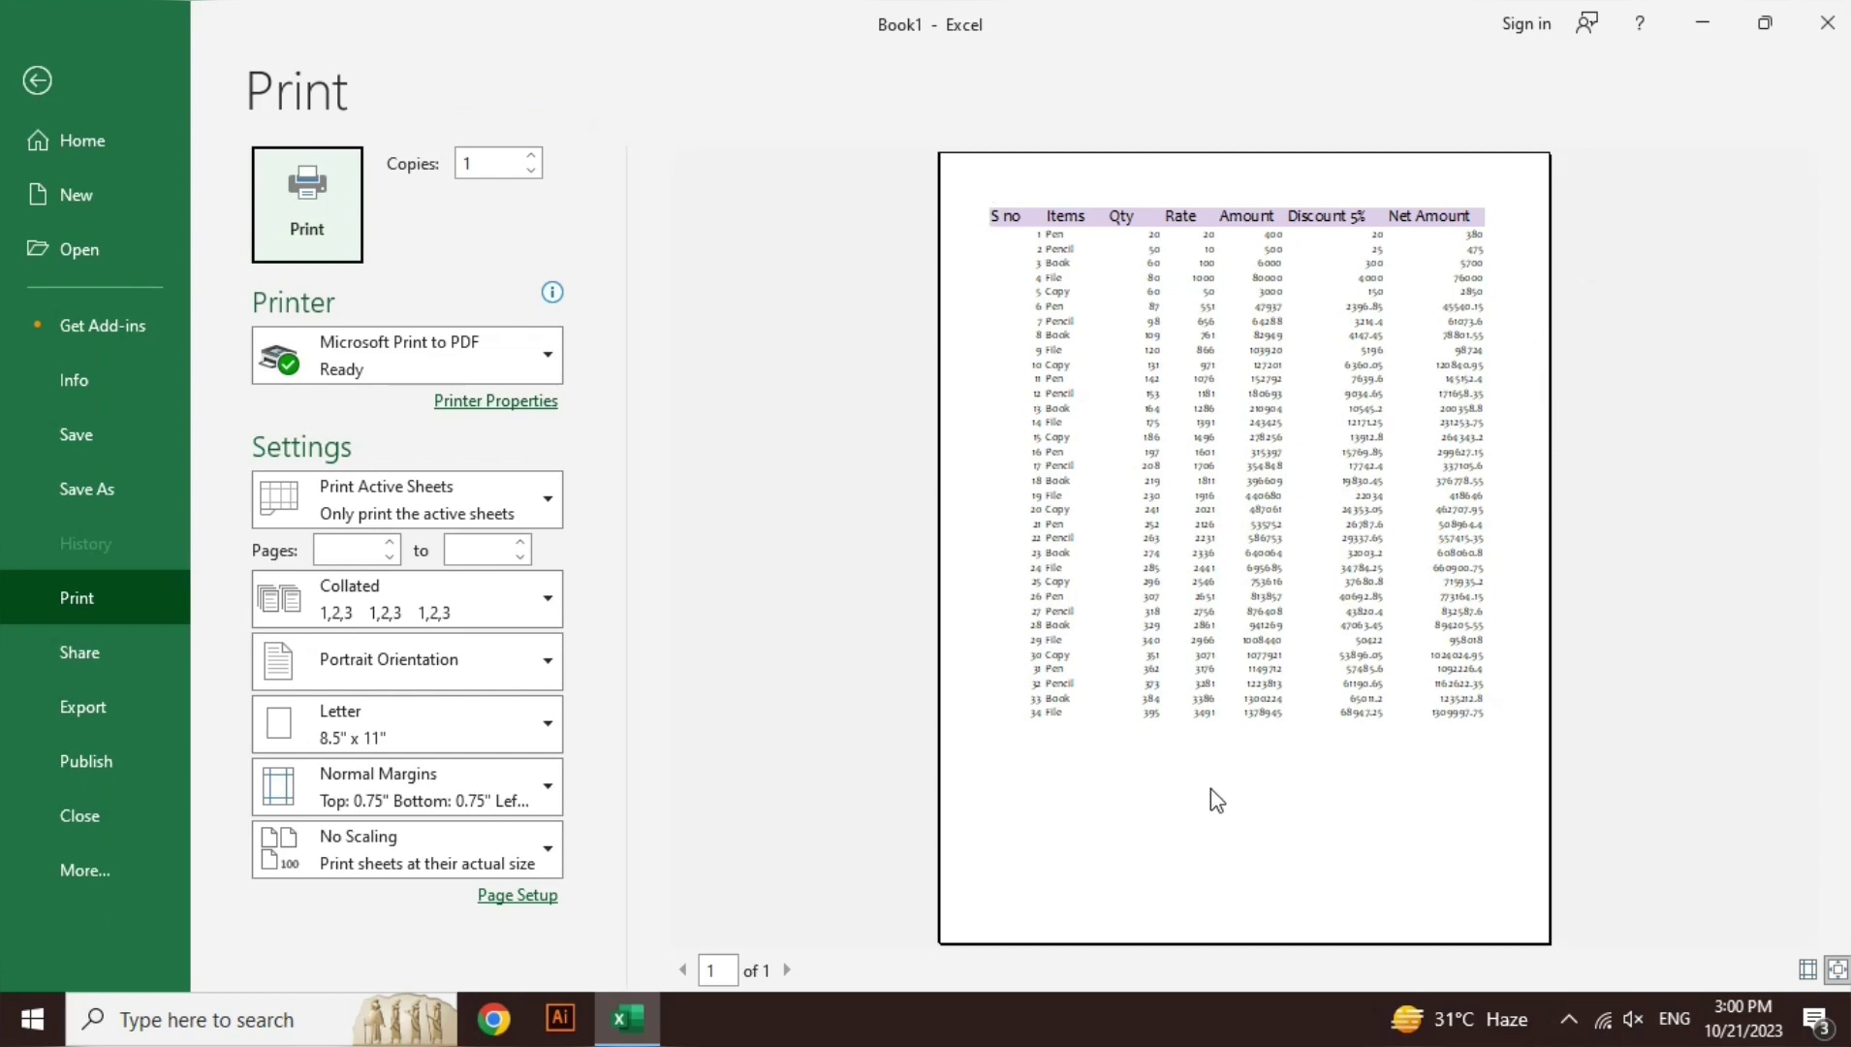
pyautogui.press('Escape')
pyautogui.press('Down')
pyautogui.press('Down')
pyautogui.press('Down')
pyautogui.press('Down')
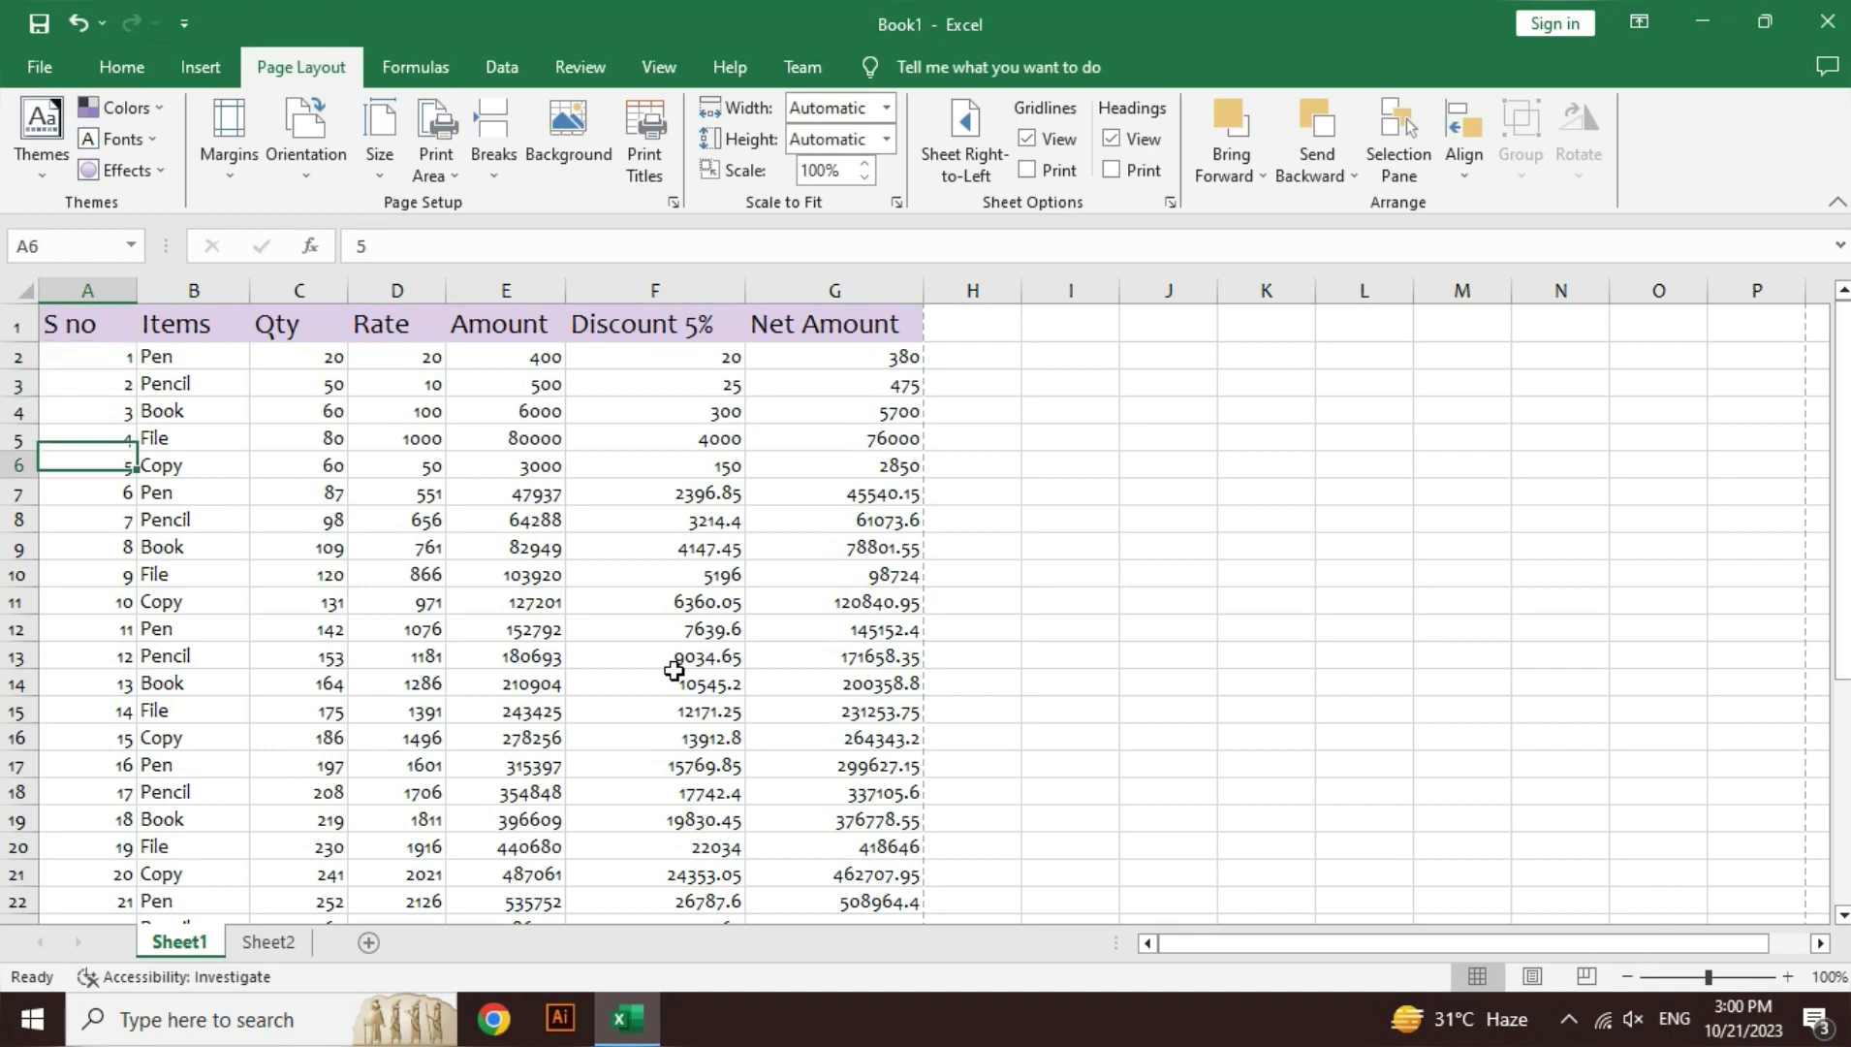
pyautogui.press('Down')
pyautogui.press('Down')
pyautogui.press('Down')
pyautogui.press('Down')
pyautogui.press('Down')
pyautogui.press('Down')
pyautogui.press('Down')
pyautogui.press('Down')
pyautogui.press('Down')
pyautogui.press('Down')
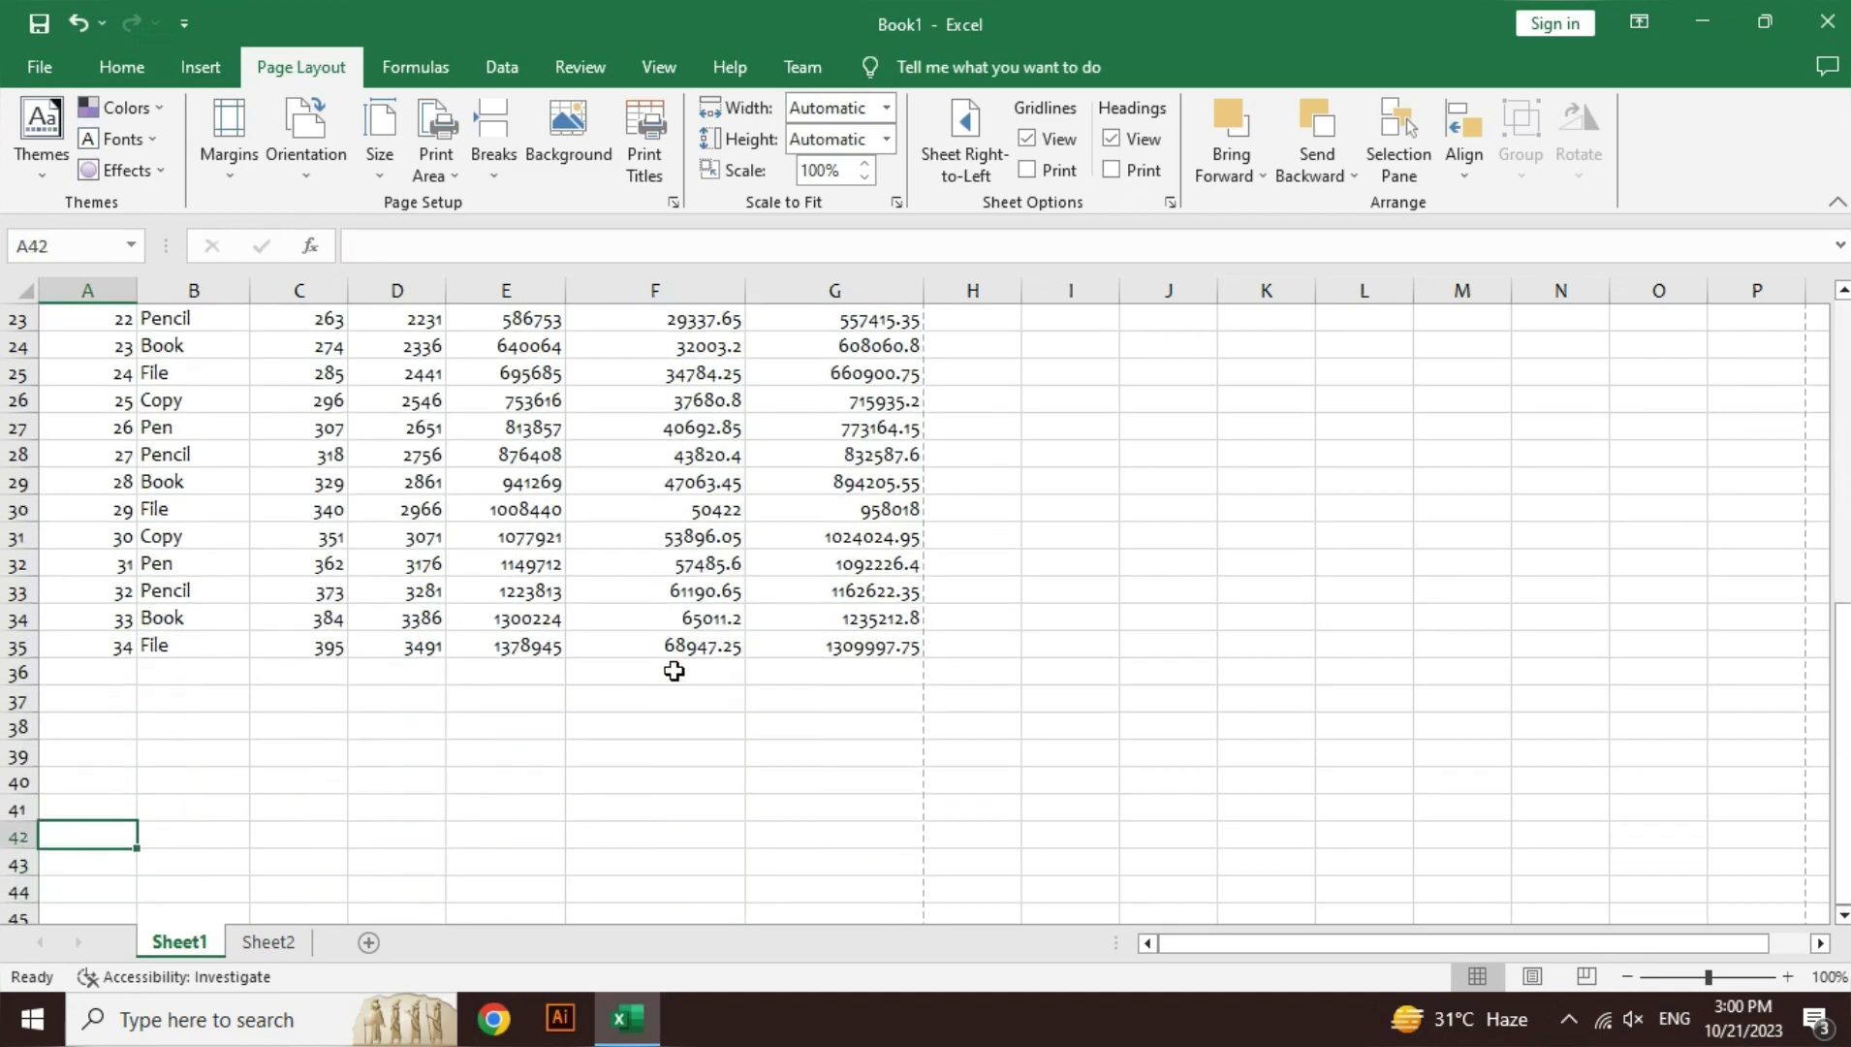
pyautogui.press('Up')
pyautogui.press('Up')
pyautogui.press('Up')
pyautogui.press('Up')
pyautogui.press('Up')
pyautogui.press('Up')
pyautogui.hotkey('ctrl', 'shift', 'Right')
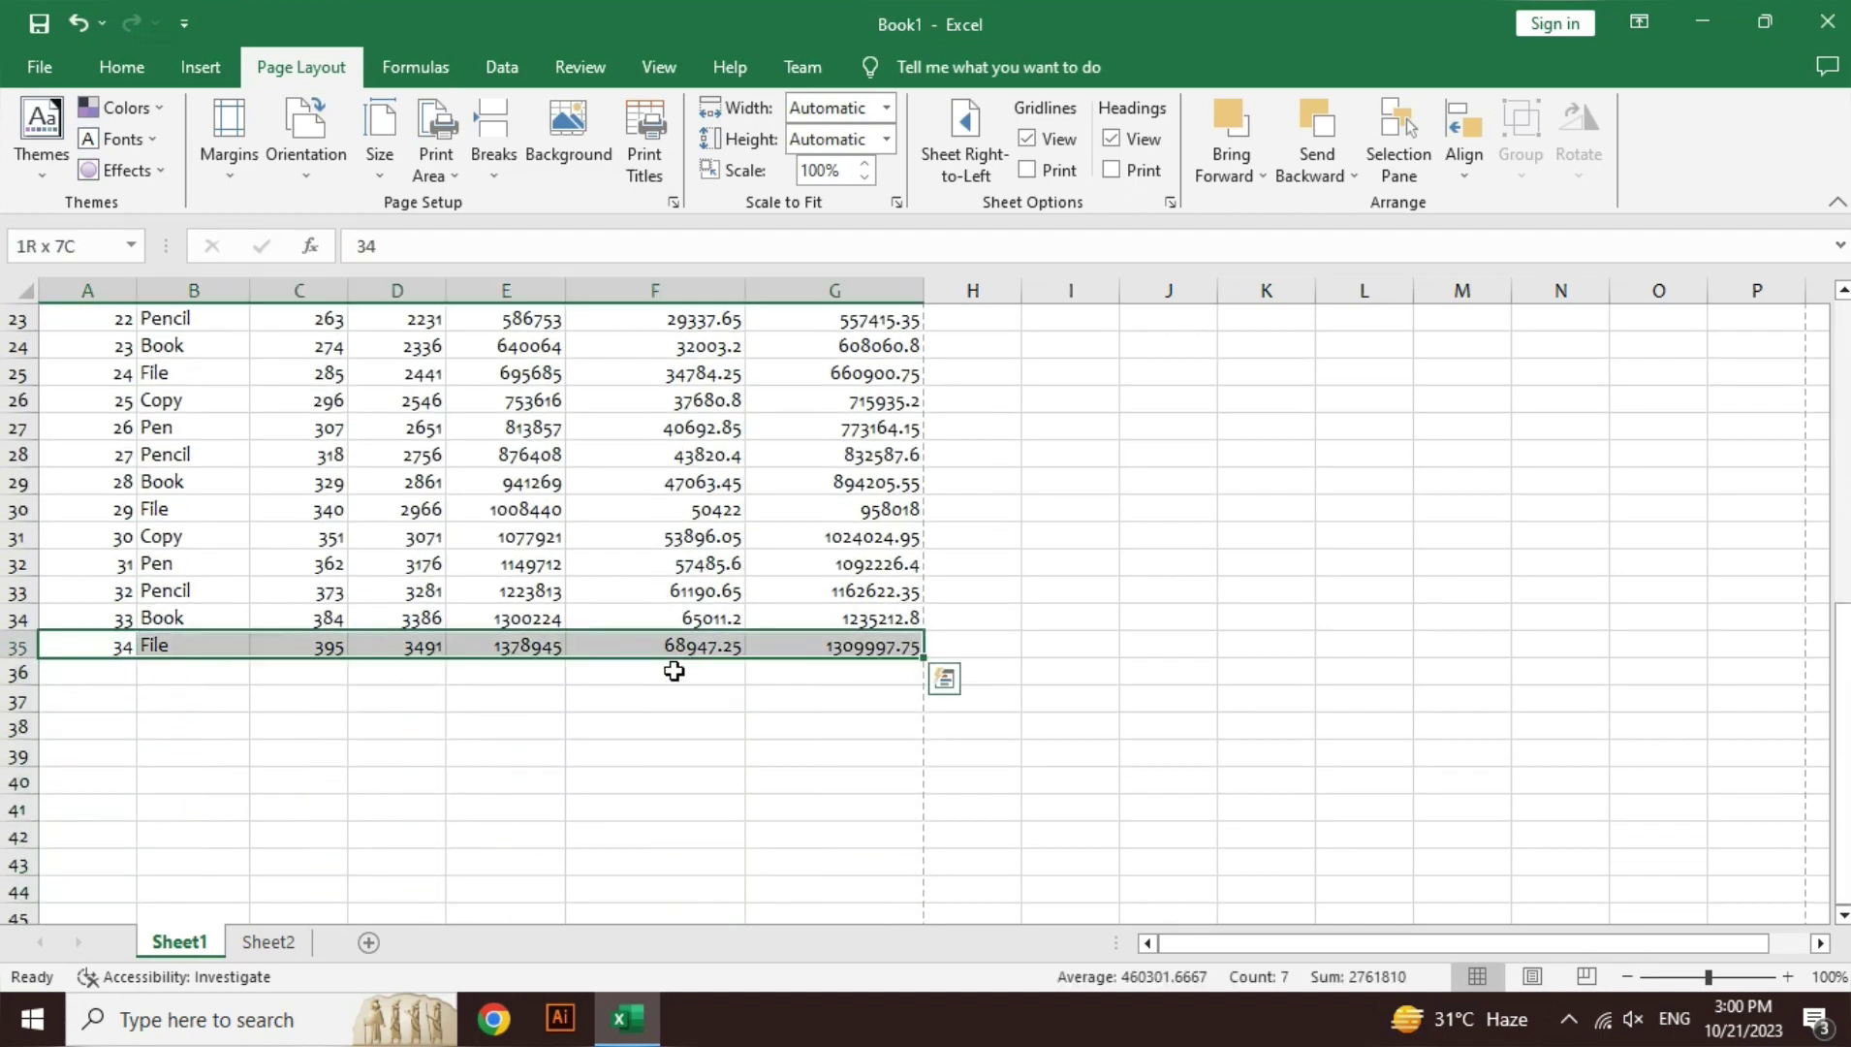
pyautogui.moveTo(923, 657); pyautogui.dragTo(924, 646)
pyautogui.click(853, 623)
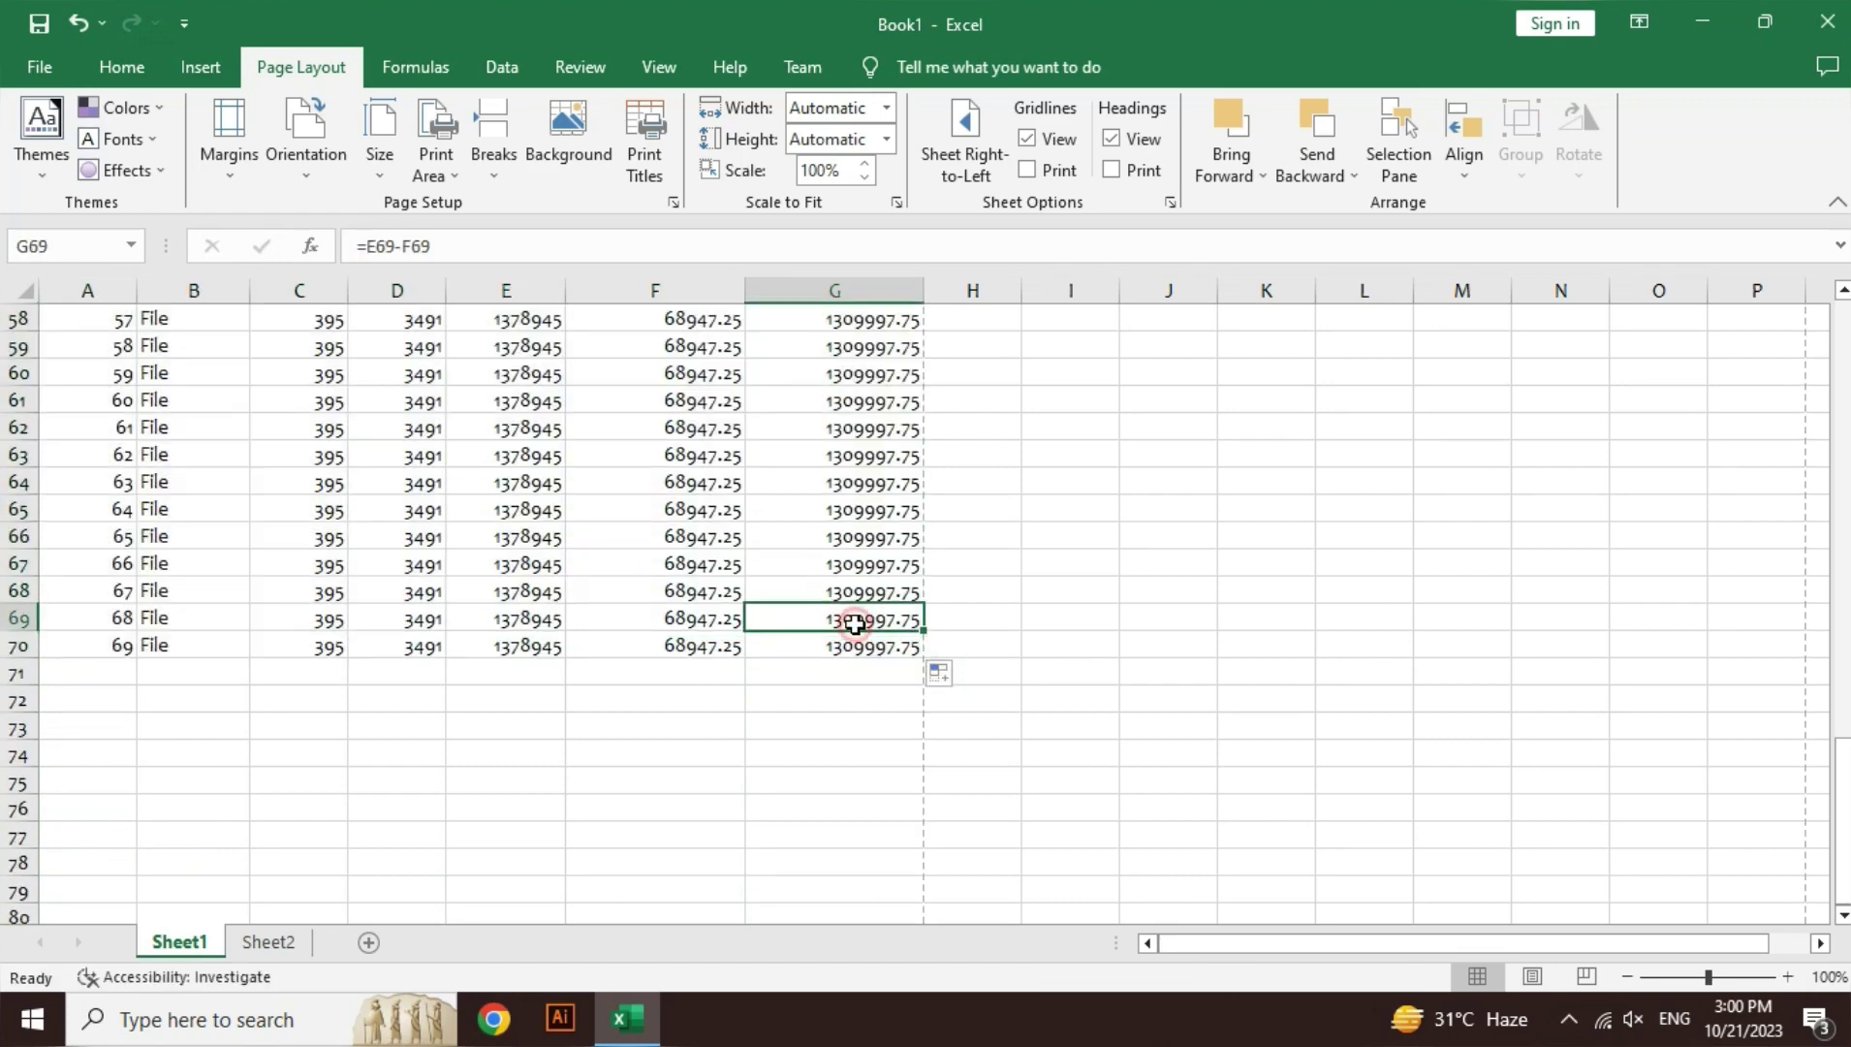
pyautogui.hotkey('ctrl', 'p')
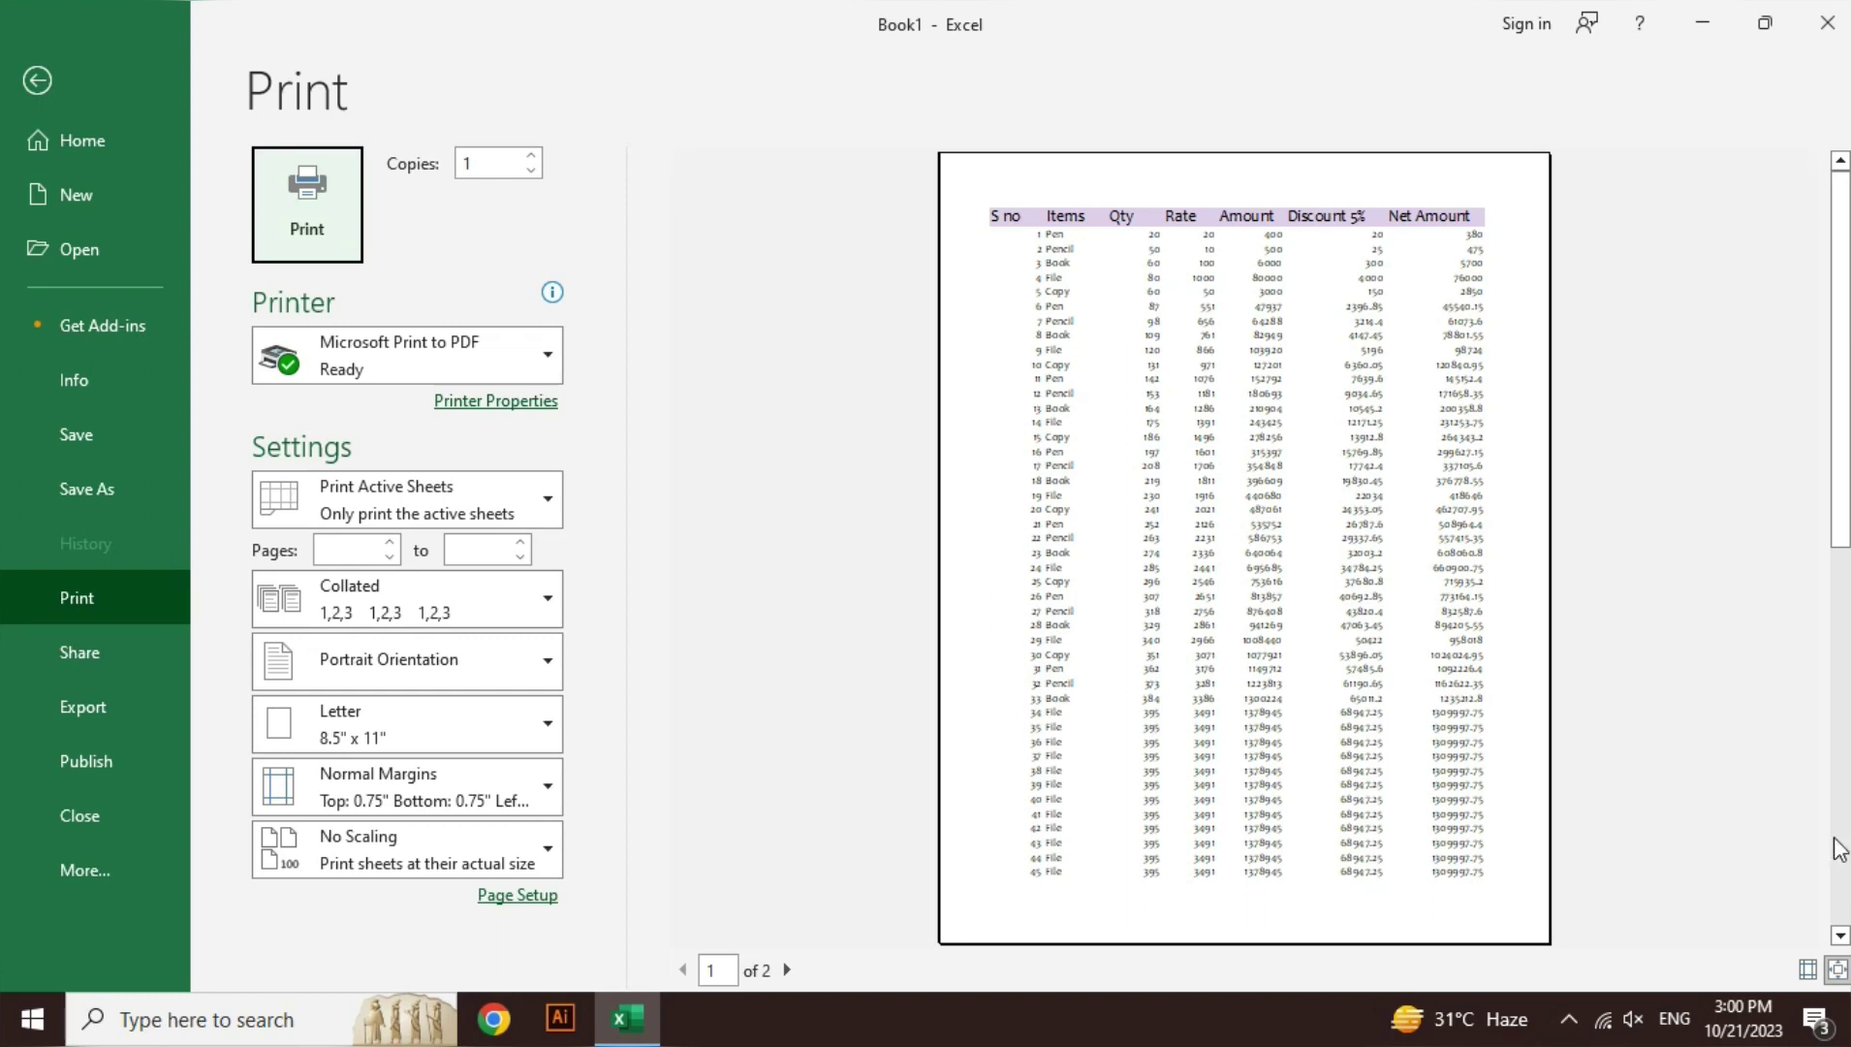
pyautogui.click(1806, 969)
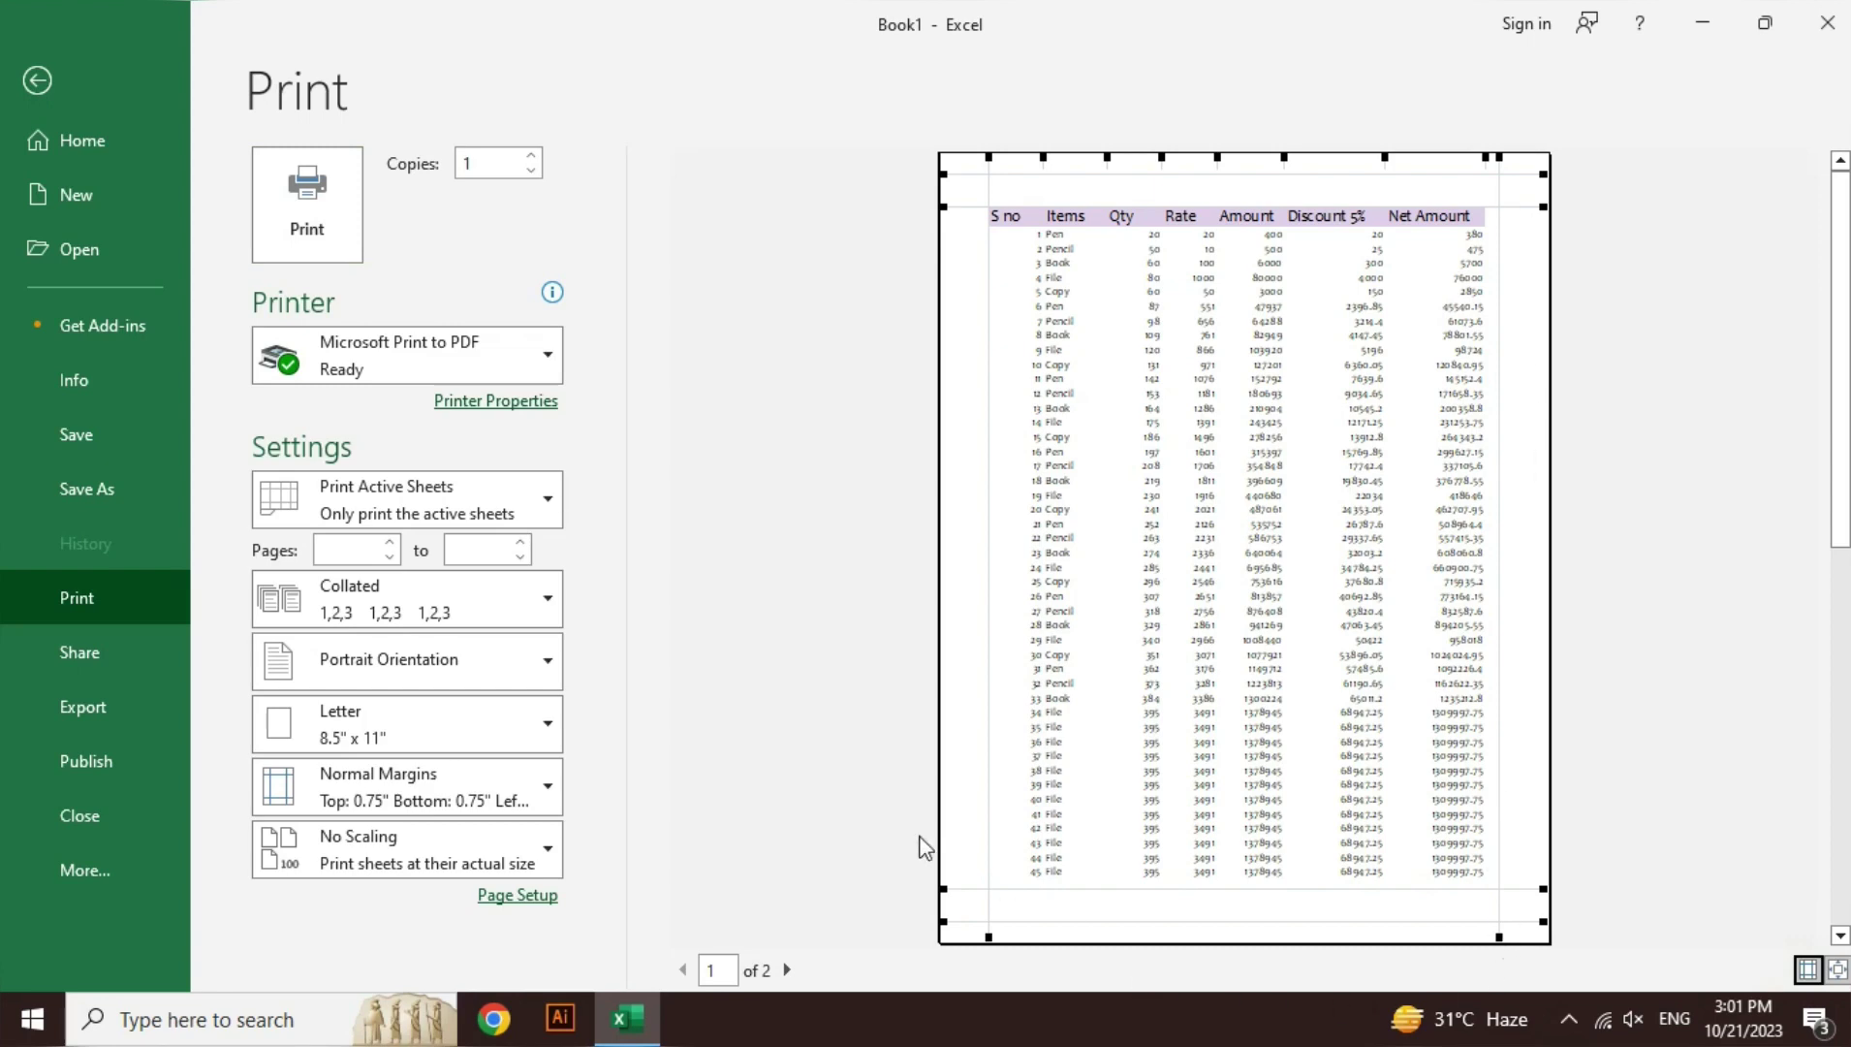
pyautogui.press('Escape')
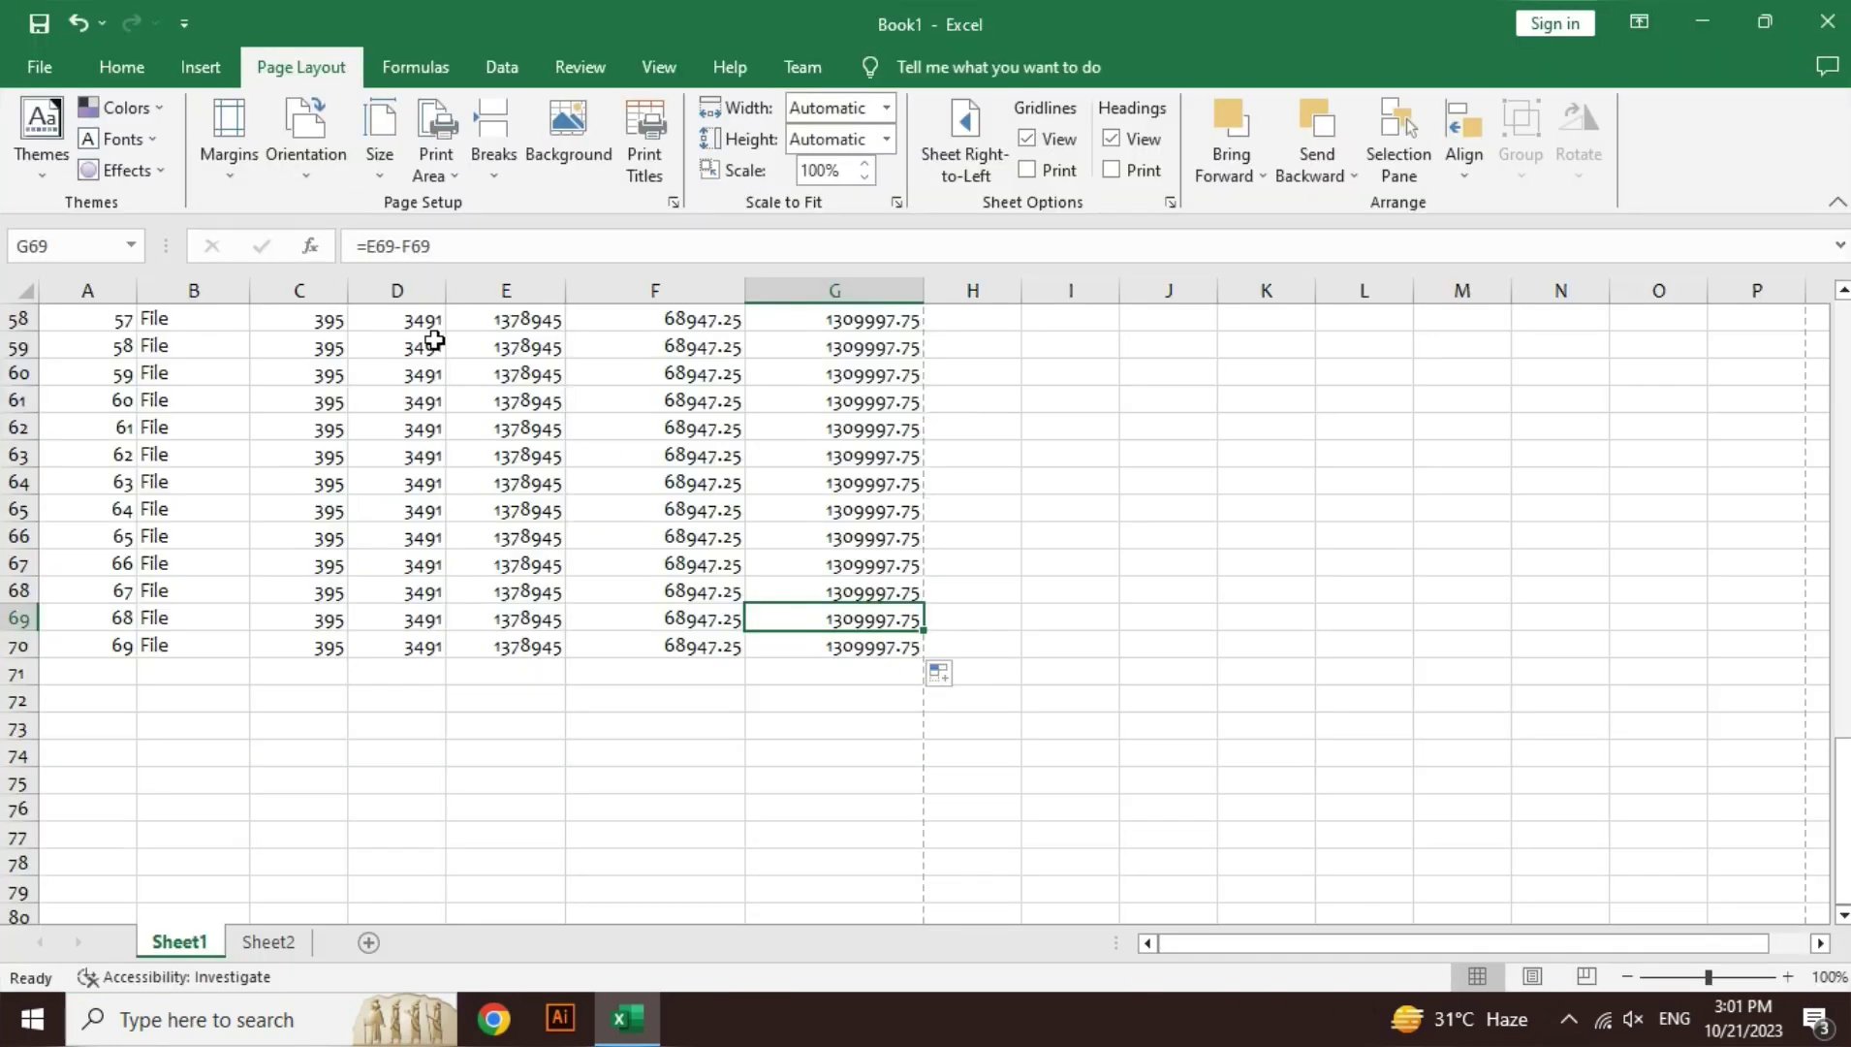
# - Apply the Narrow margin preset to the sales sheet, then undo it
pyautogui.click(434, 340)
pyautogui.scroll(19, 434, 339)
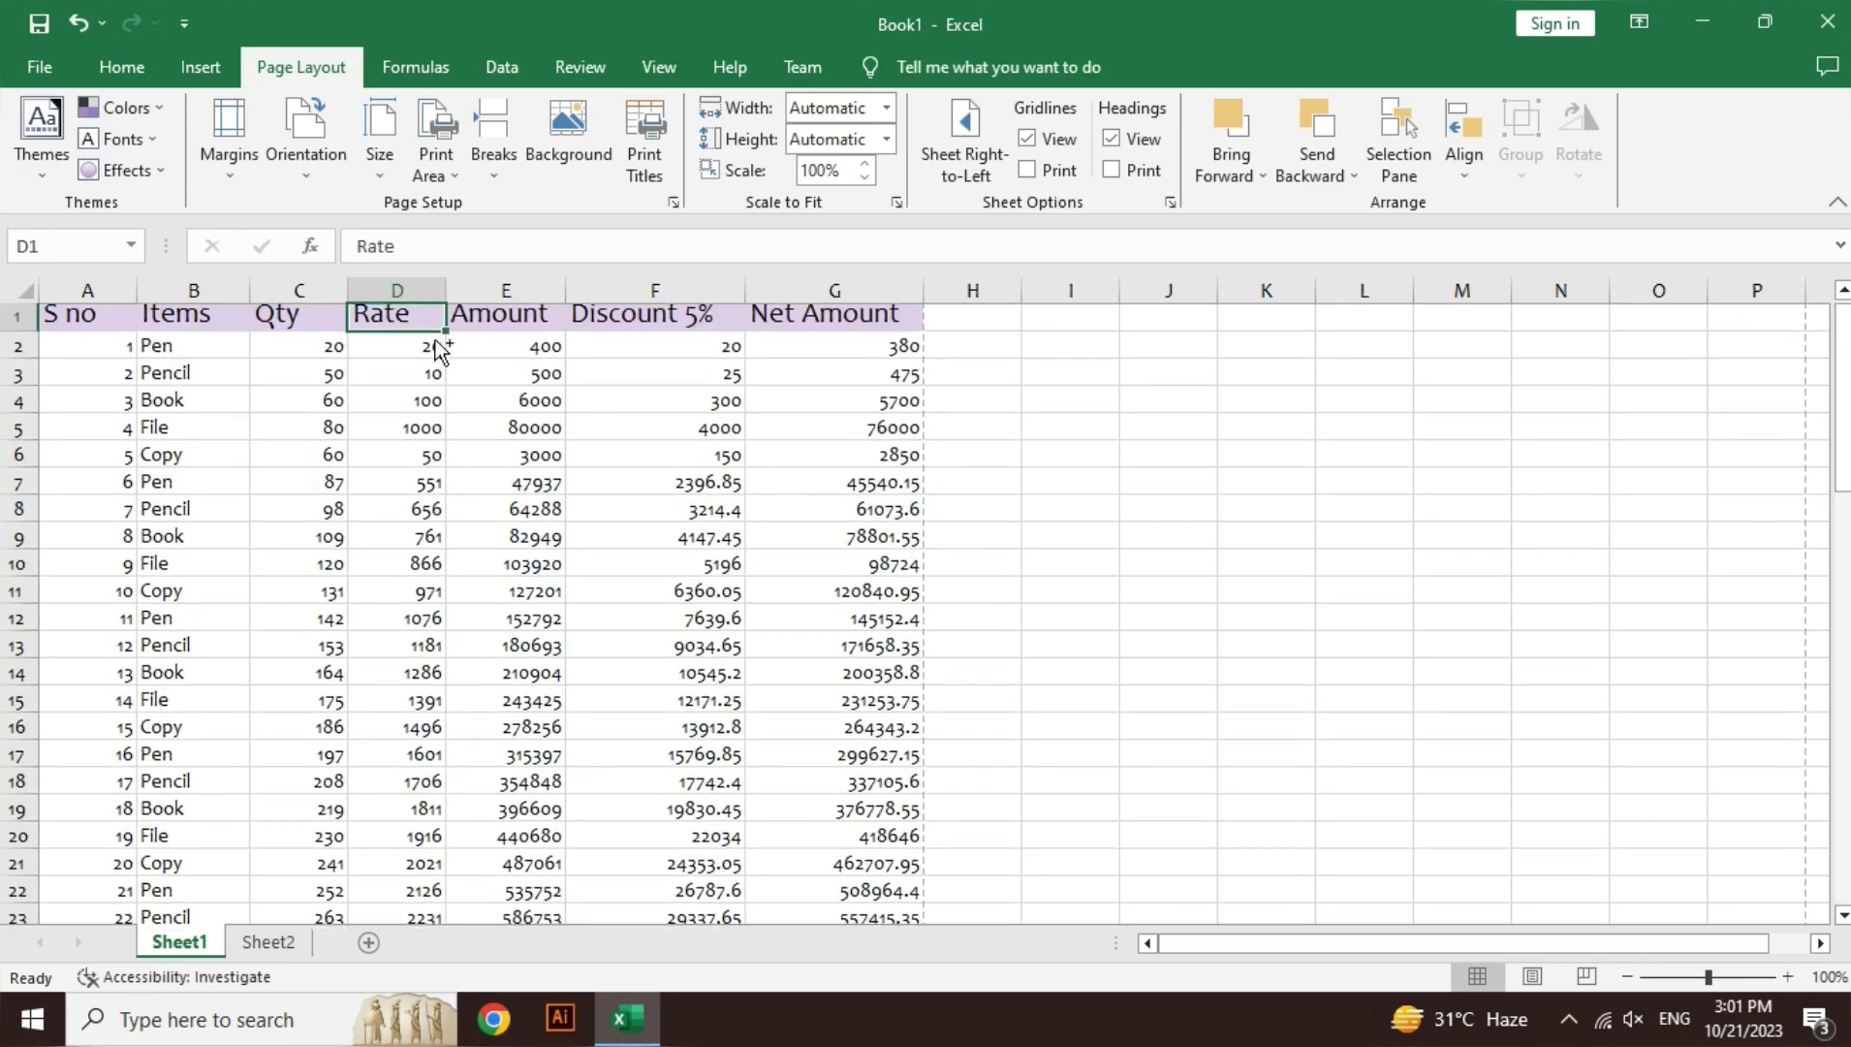
pyautogui.click(433, 351)
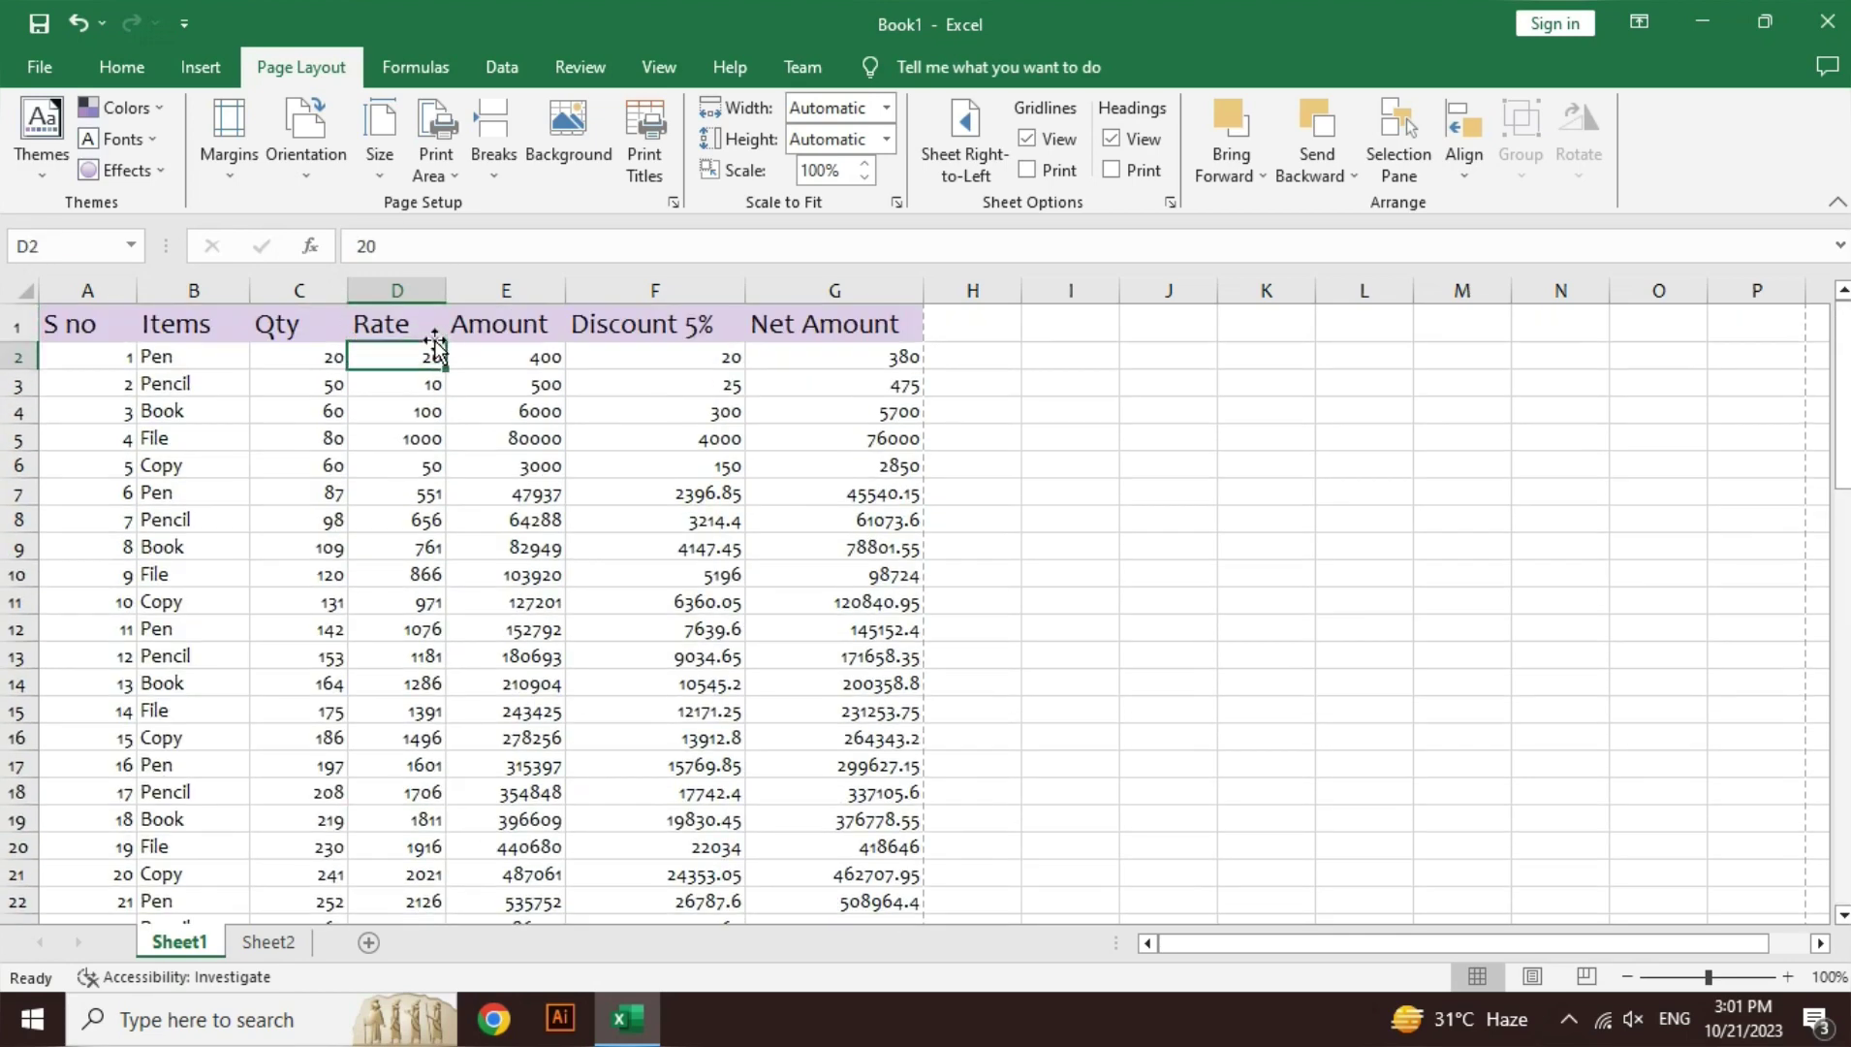
pyautogui.click(228, 155)
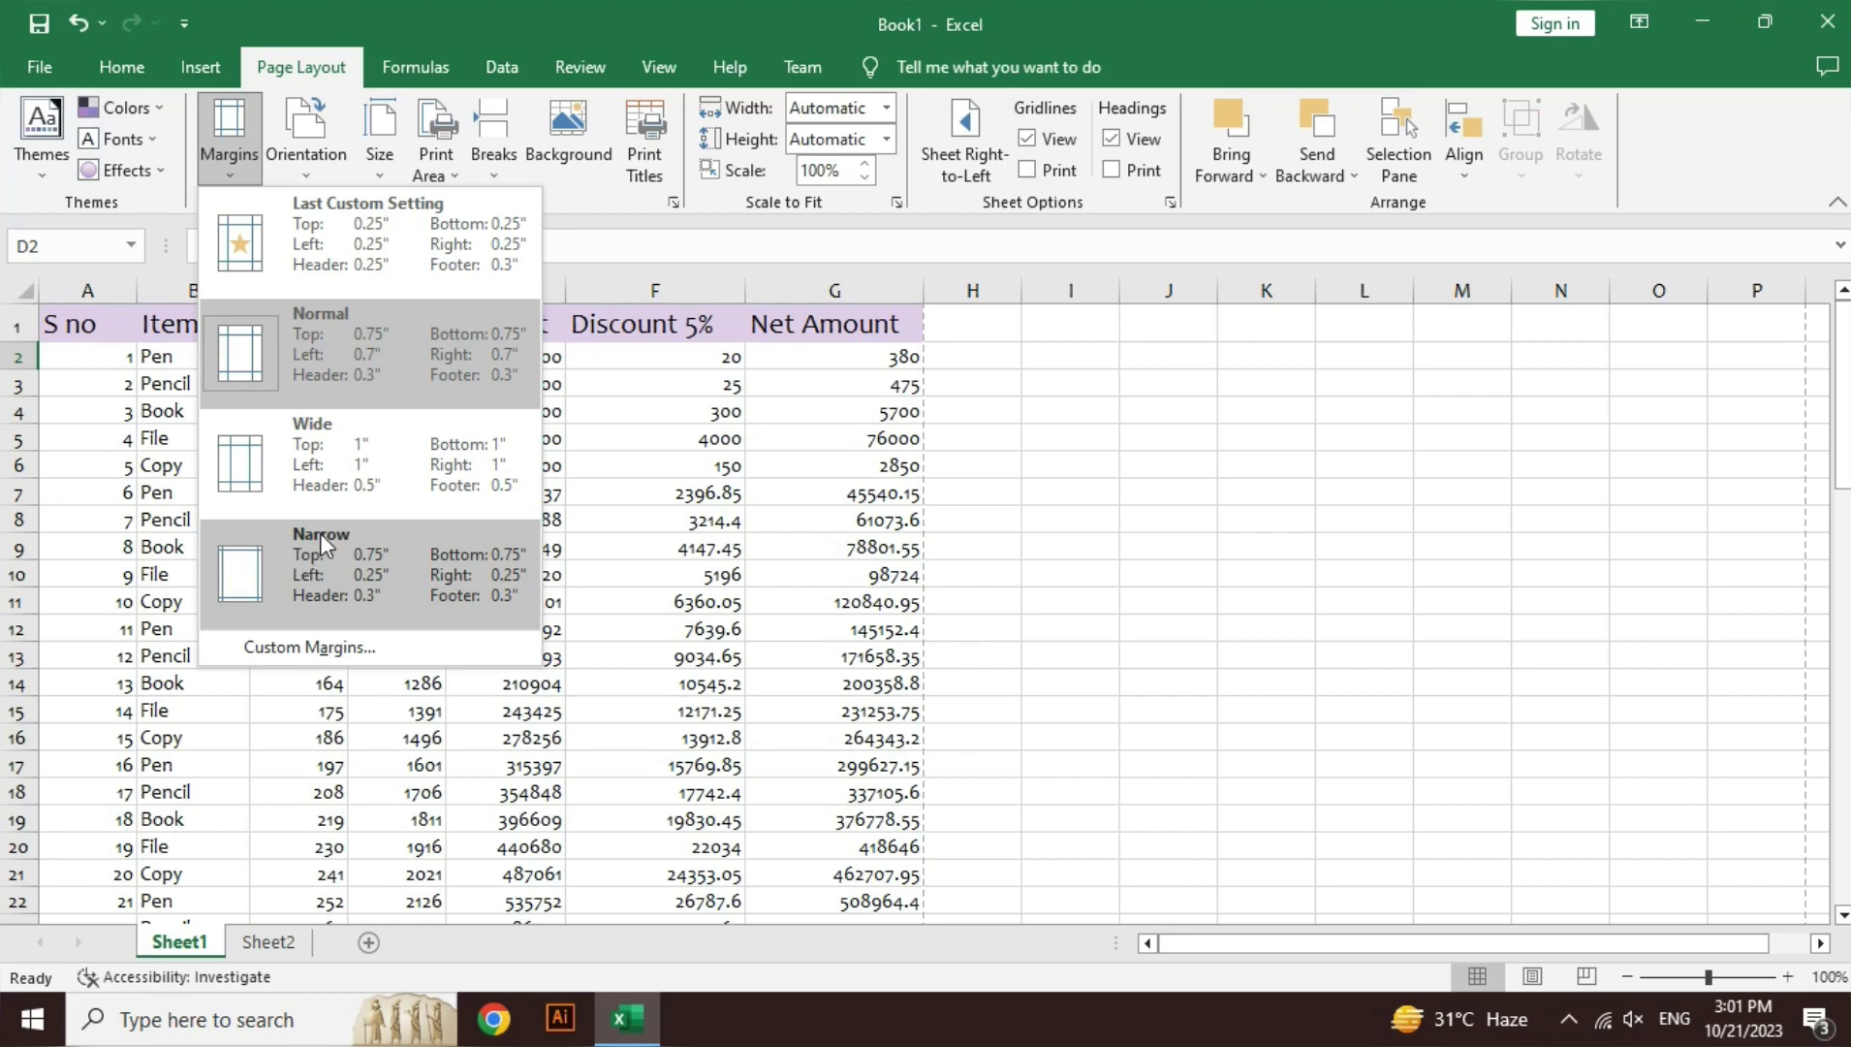
pyautogui.click(306, 577)
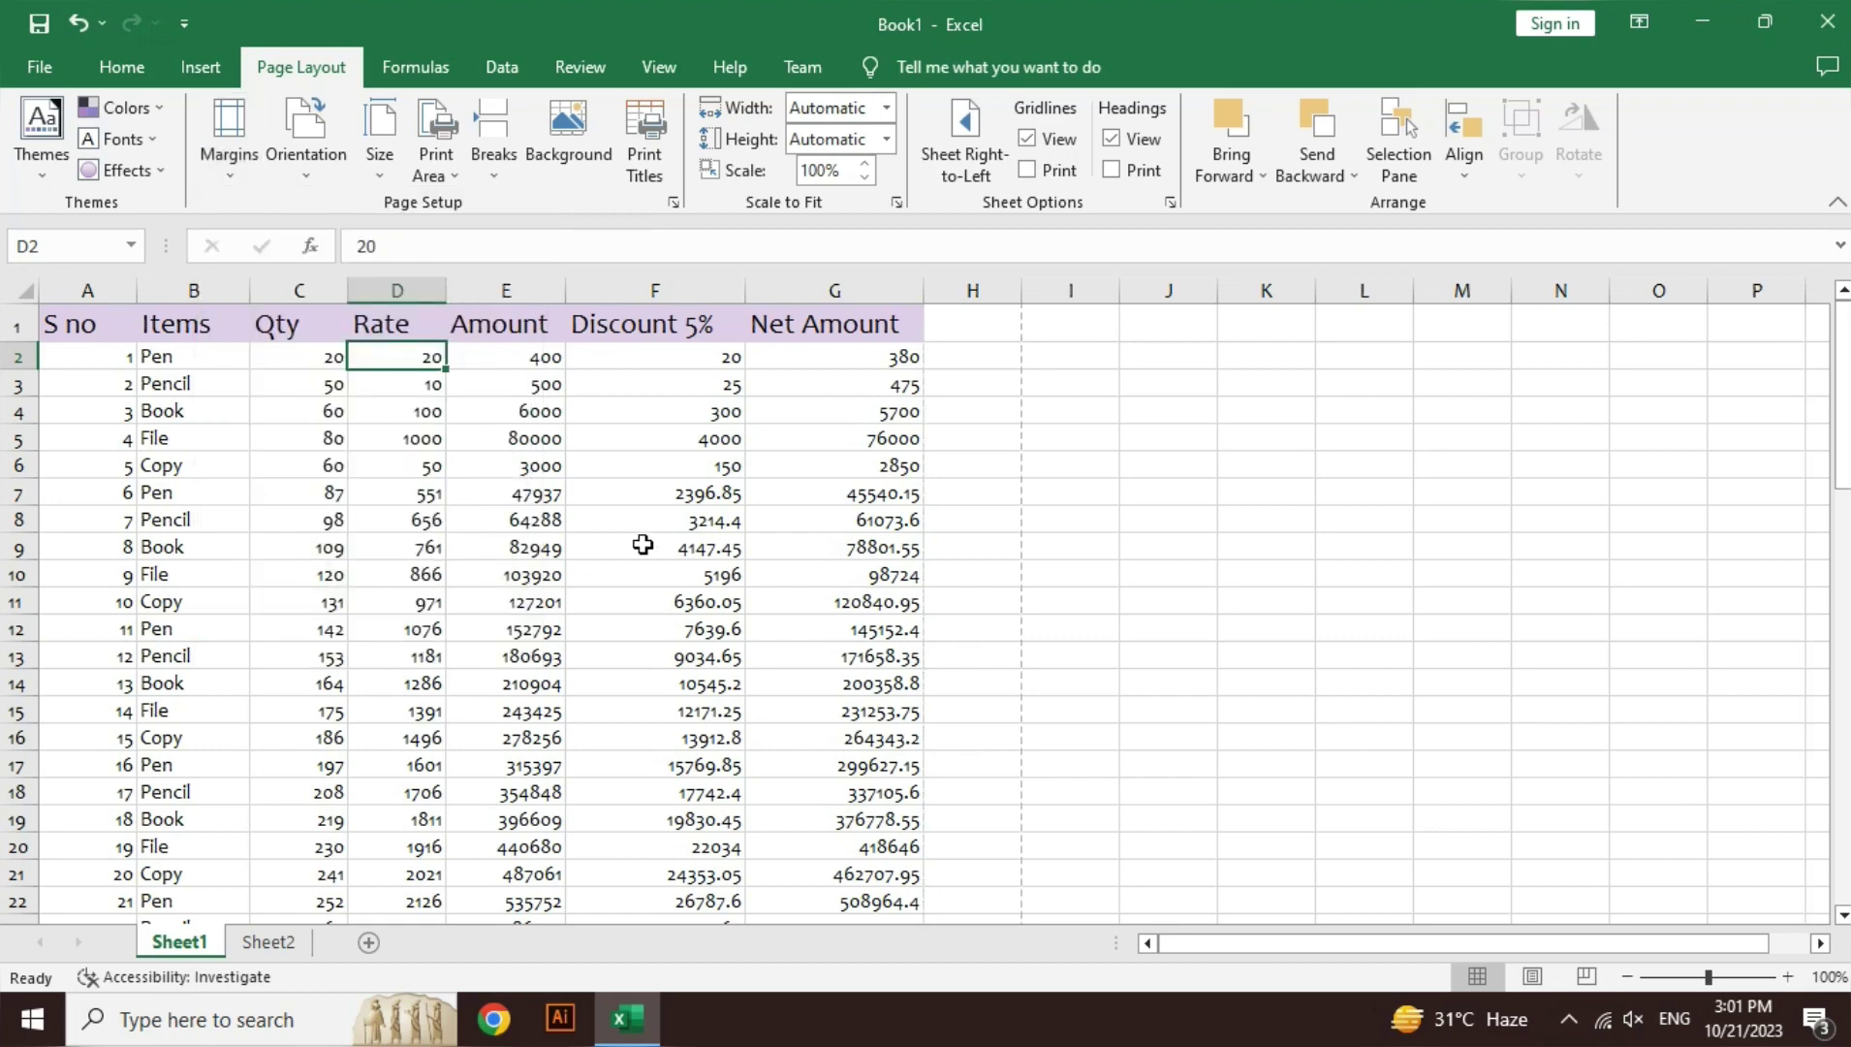
pyautogui.hotkey('ctrl', 'z')
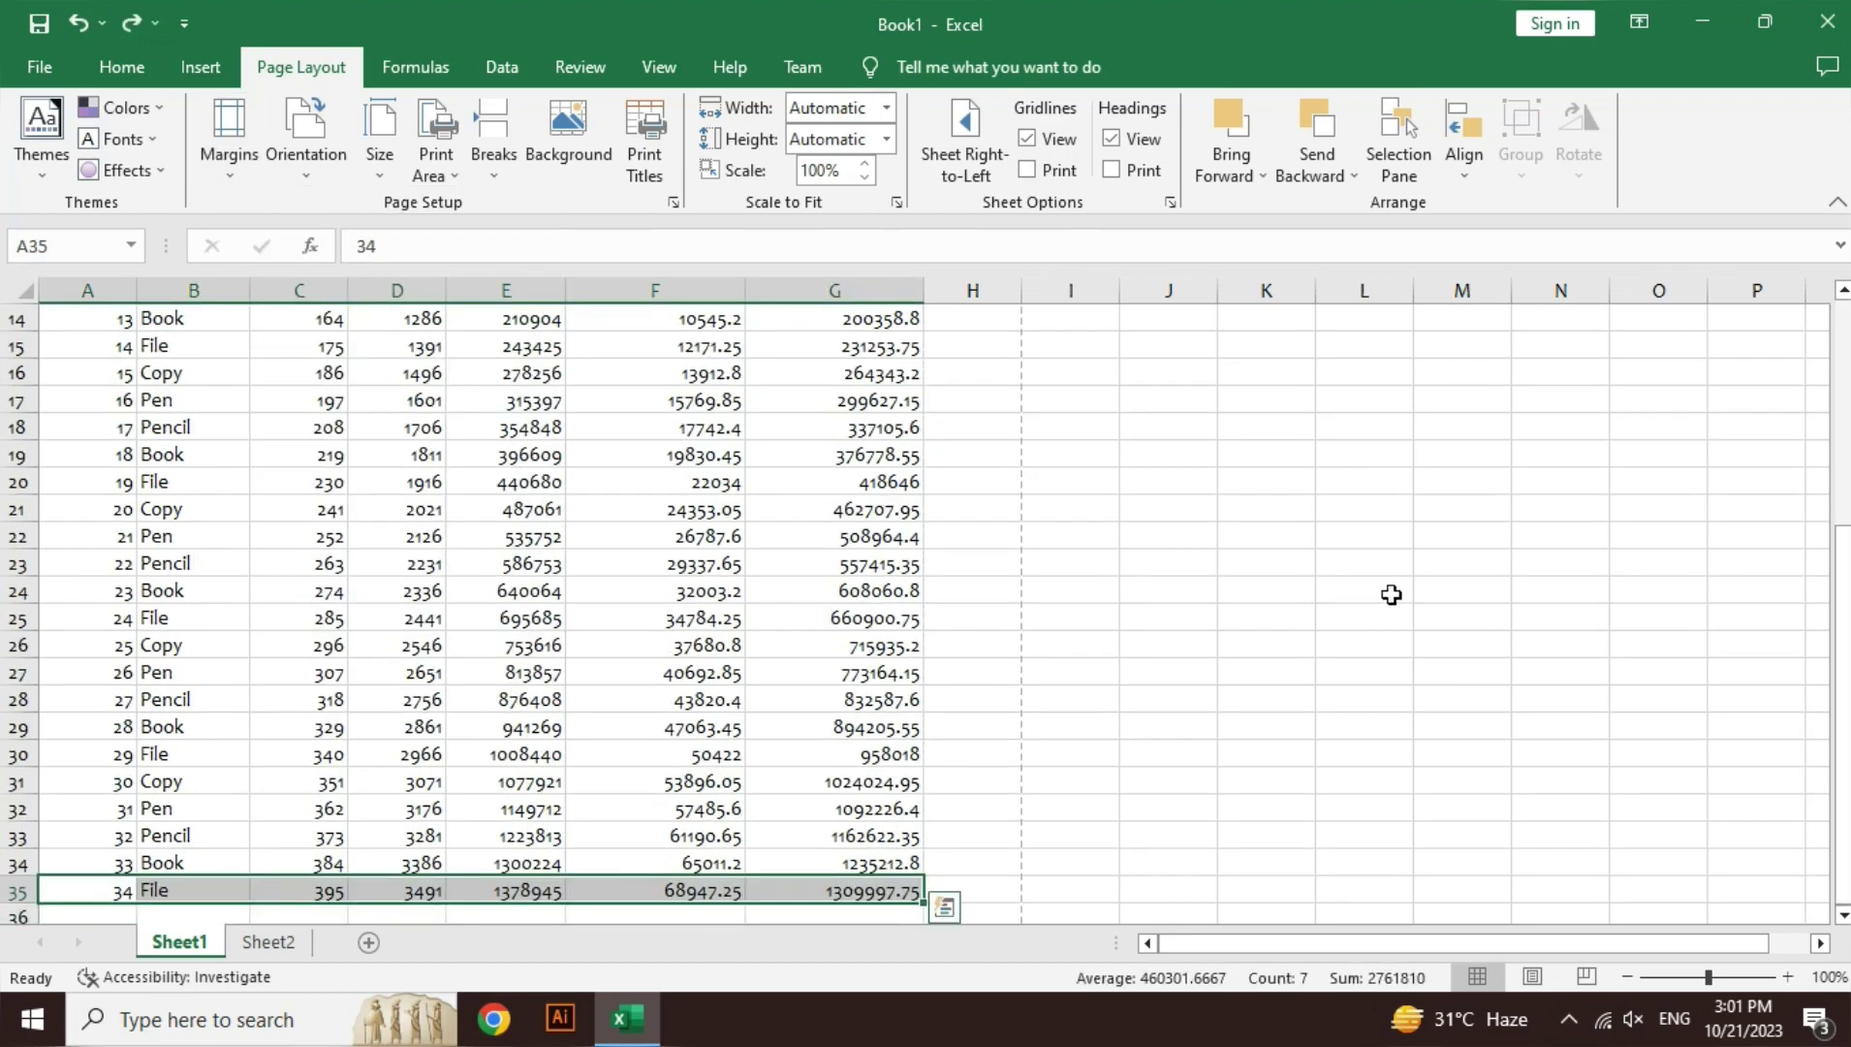
# - Try the Normal margin preset, then switch back to Narrow margins
pyautogui.moveTo(1841, 608); pyautogui.dragTo(1842, 395)
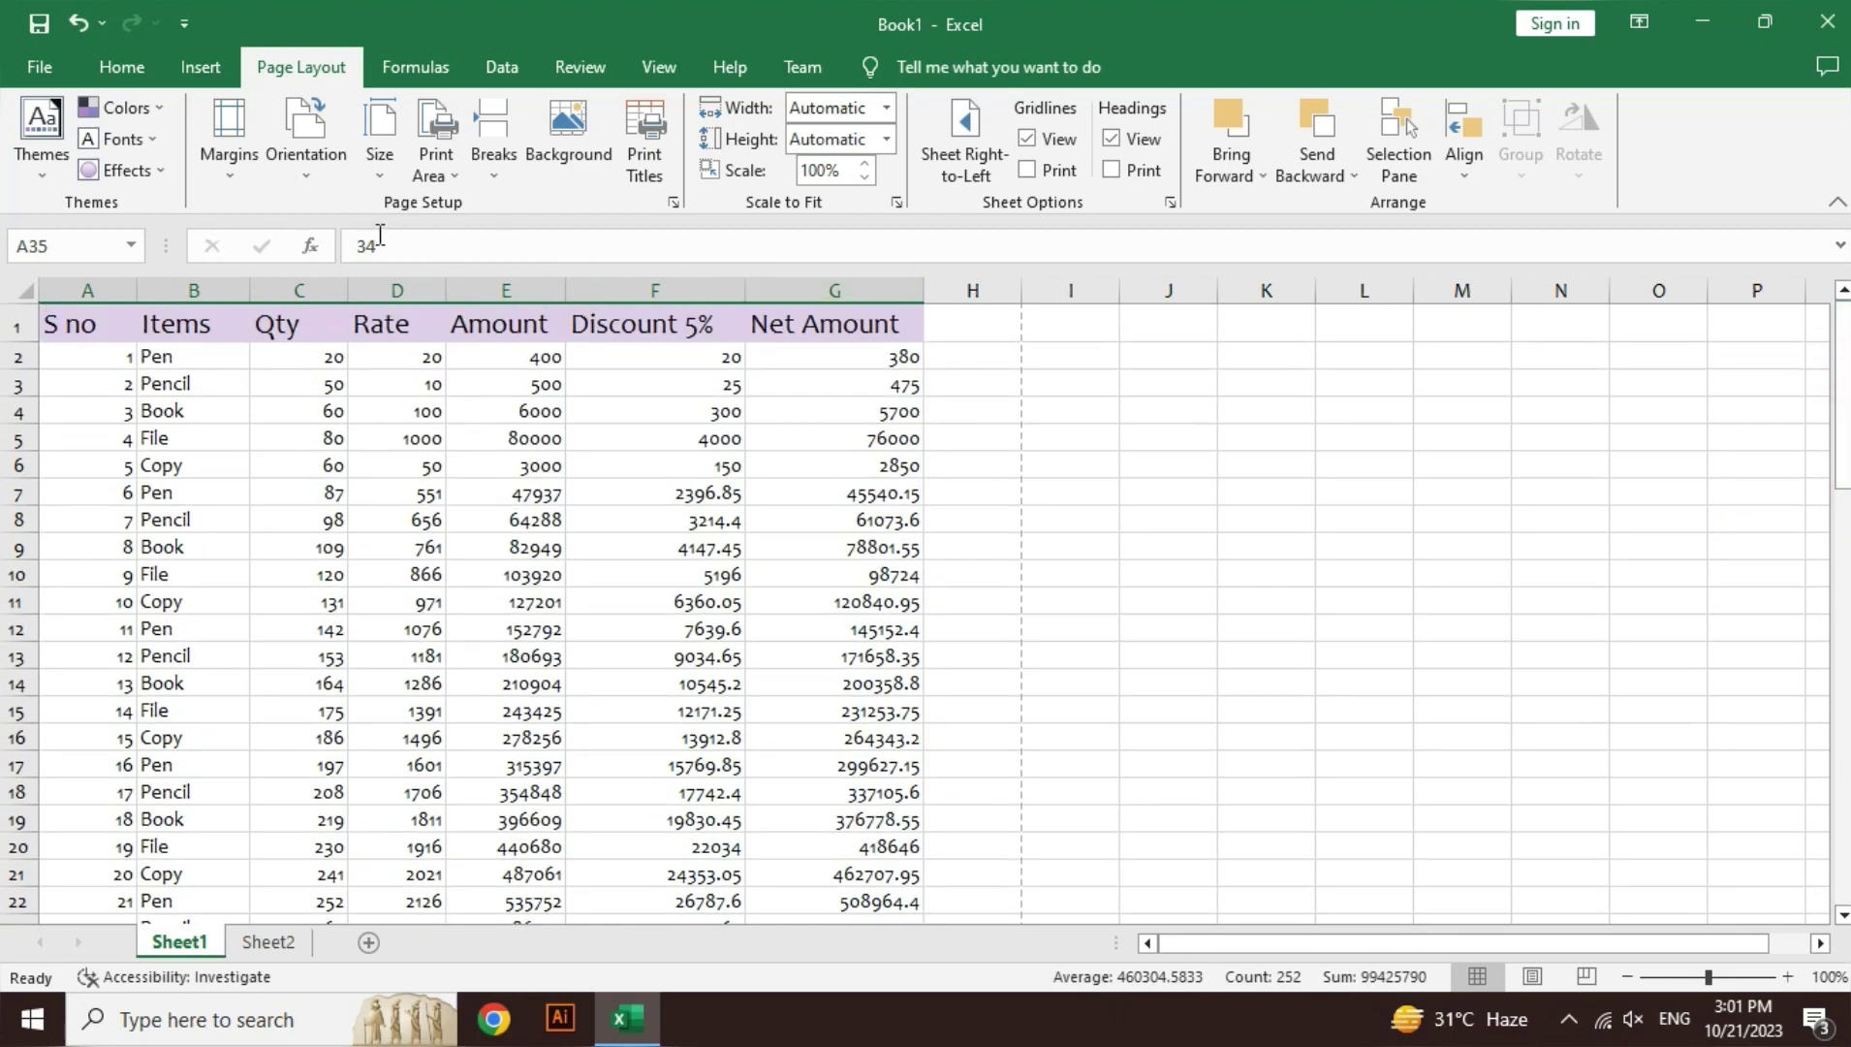
pyautogui.click(230, 145)
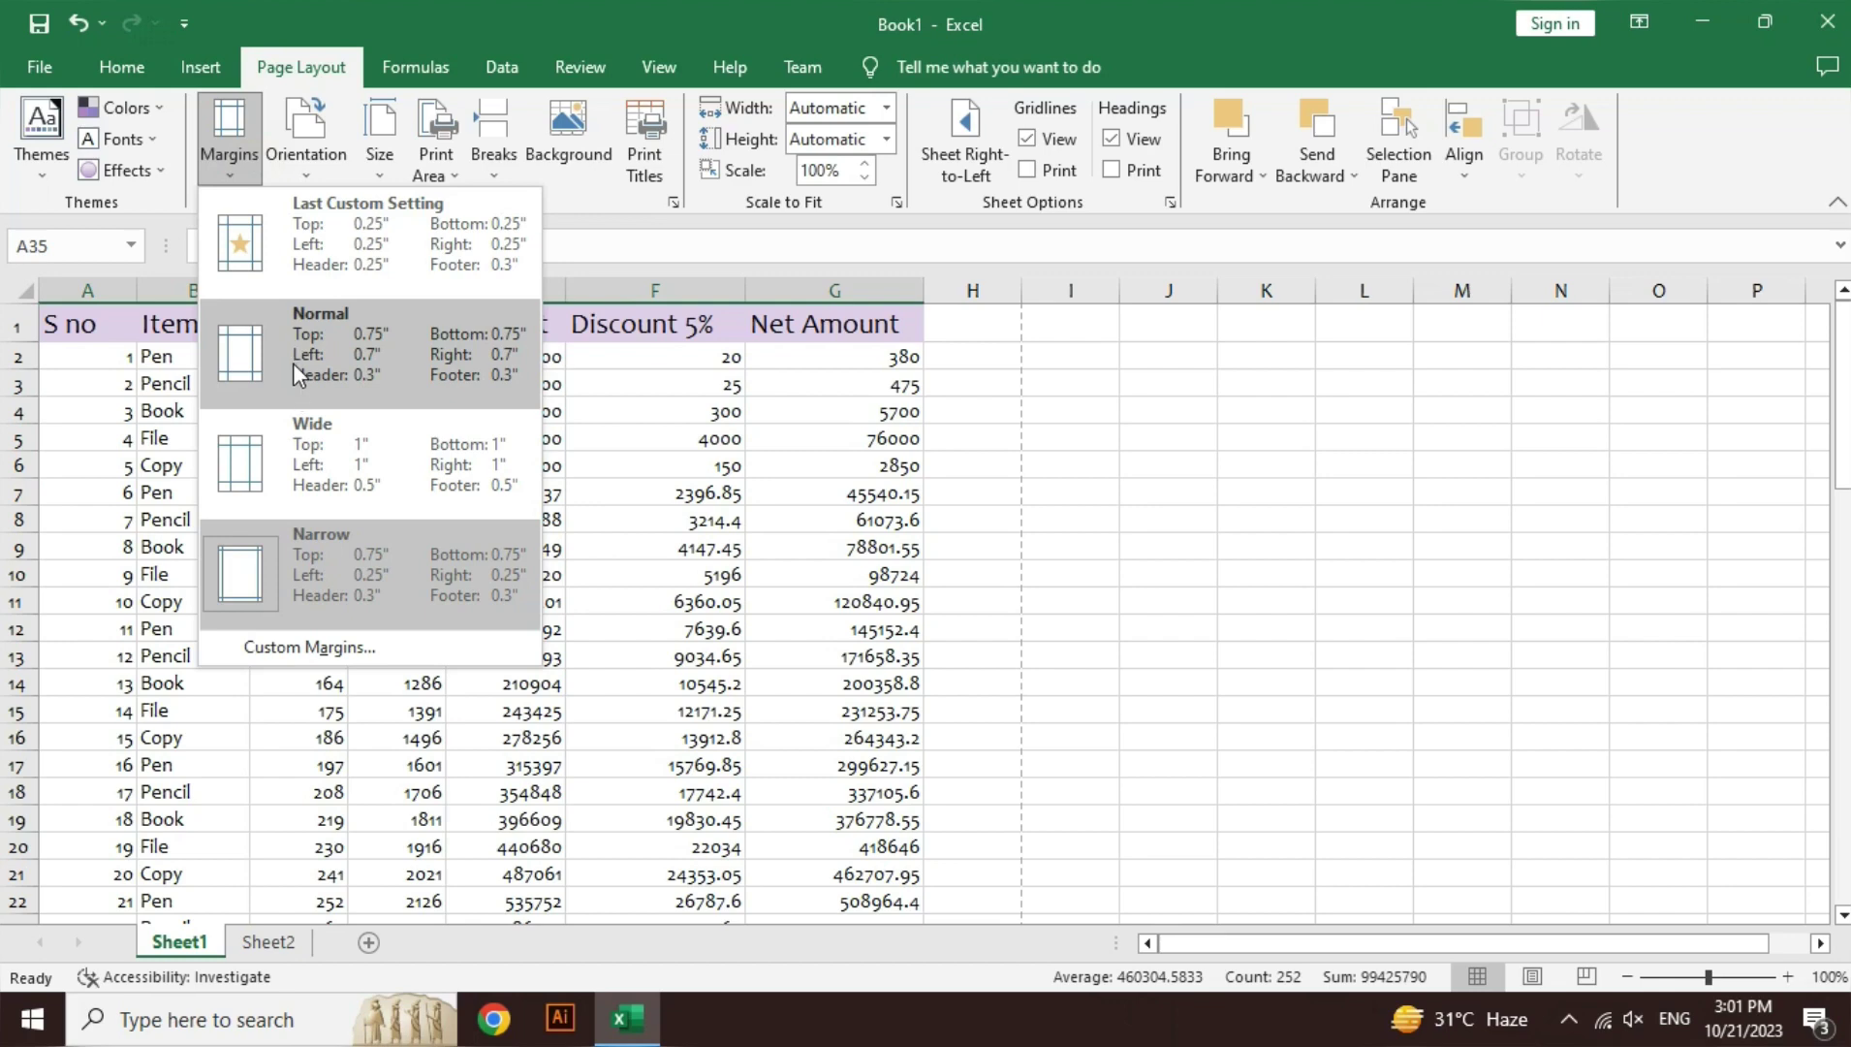
pyautogui.click(292, 363)
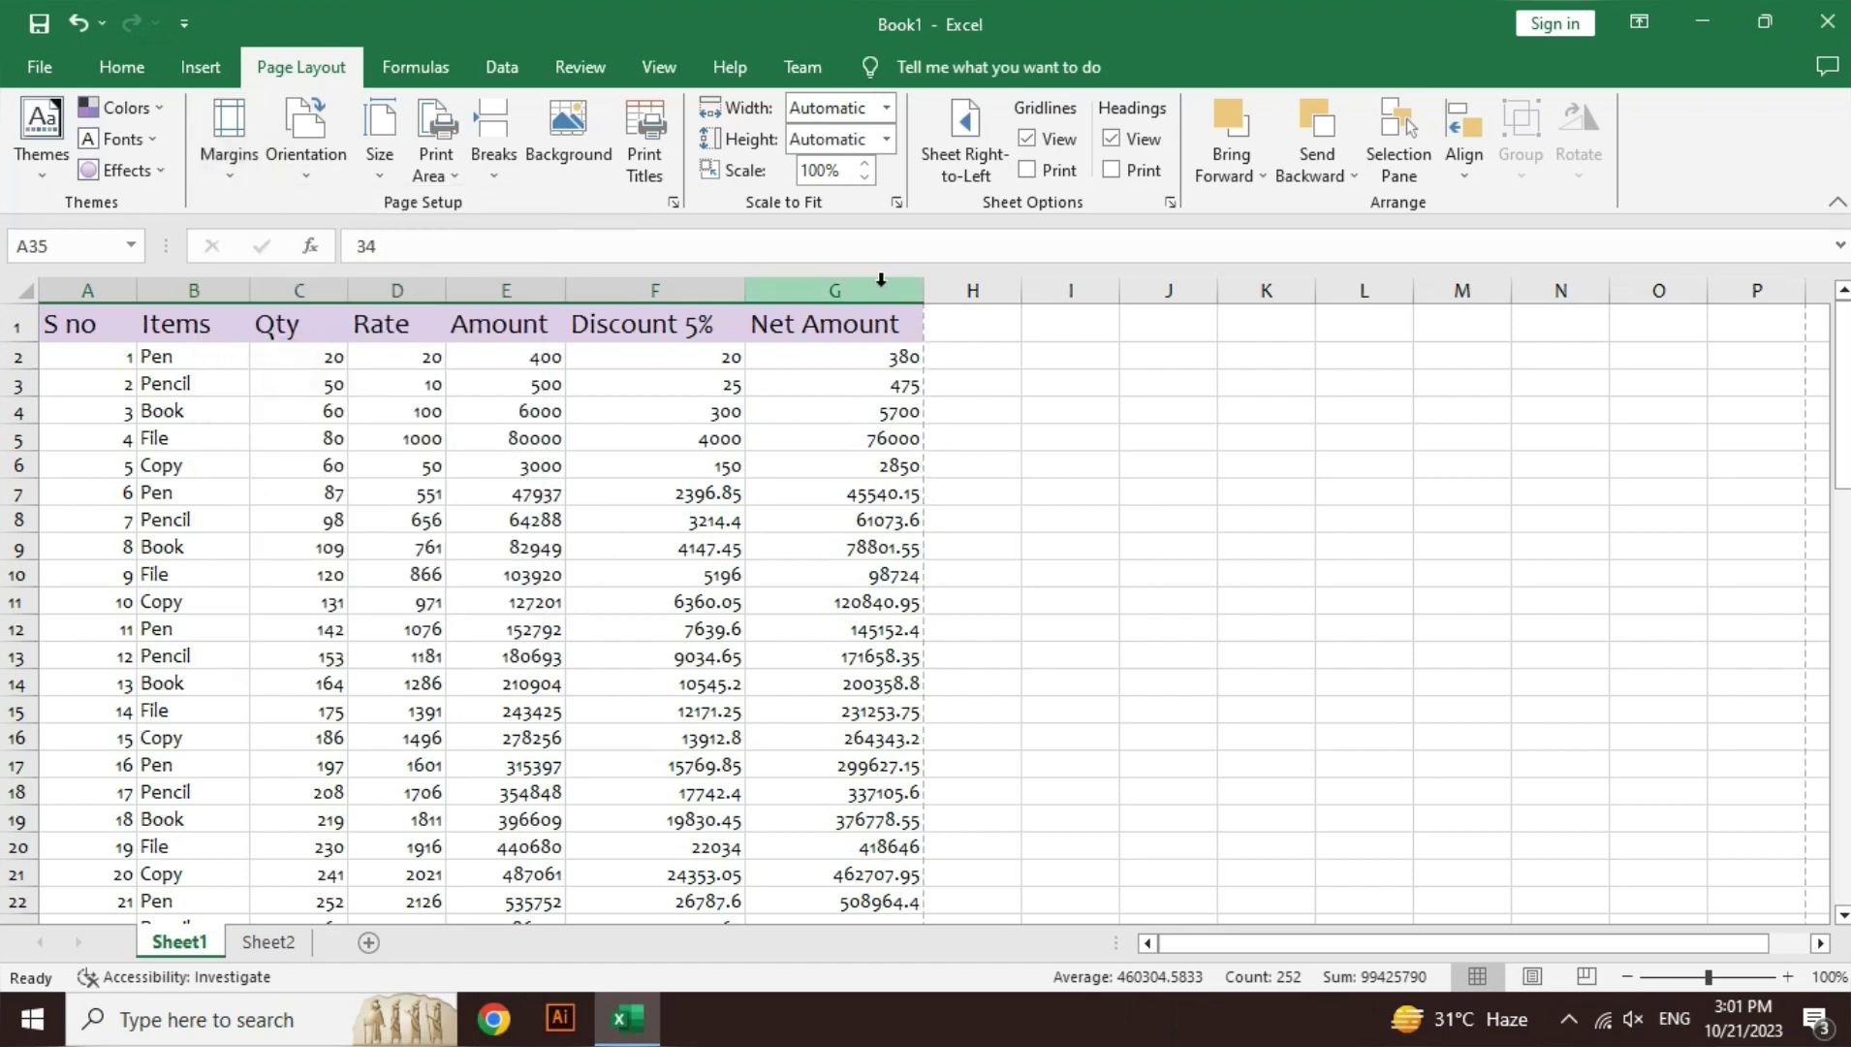
pyautogui.click(651, 548)
pyautogui.click(220, 177)
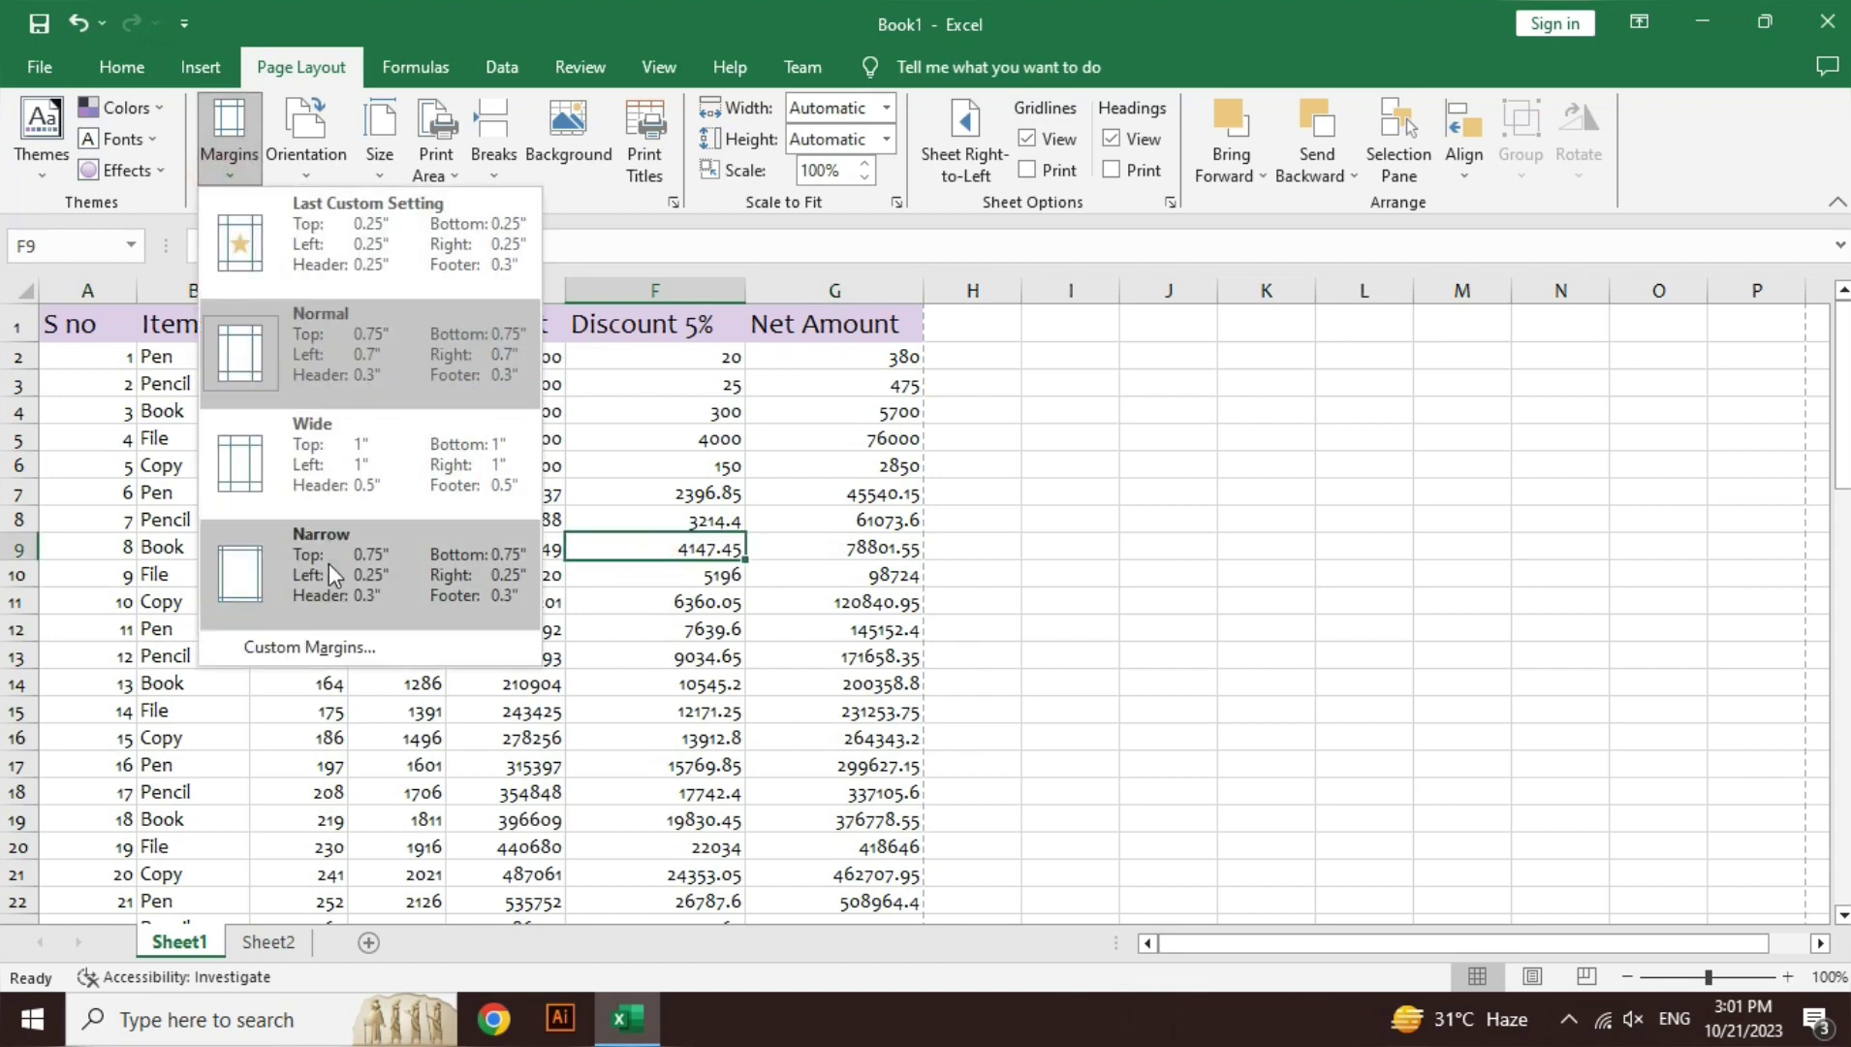
pyautogui.click(329, 562)
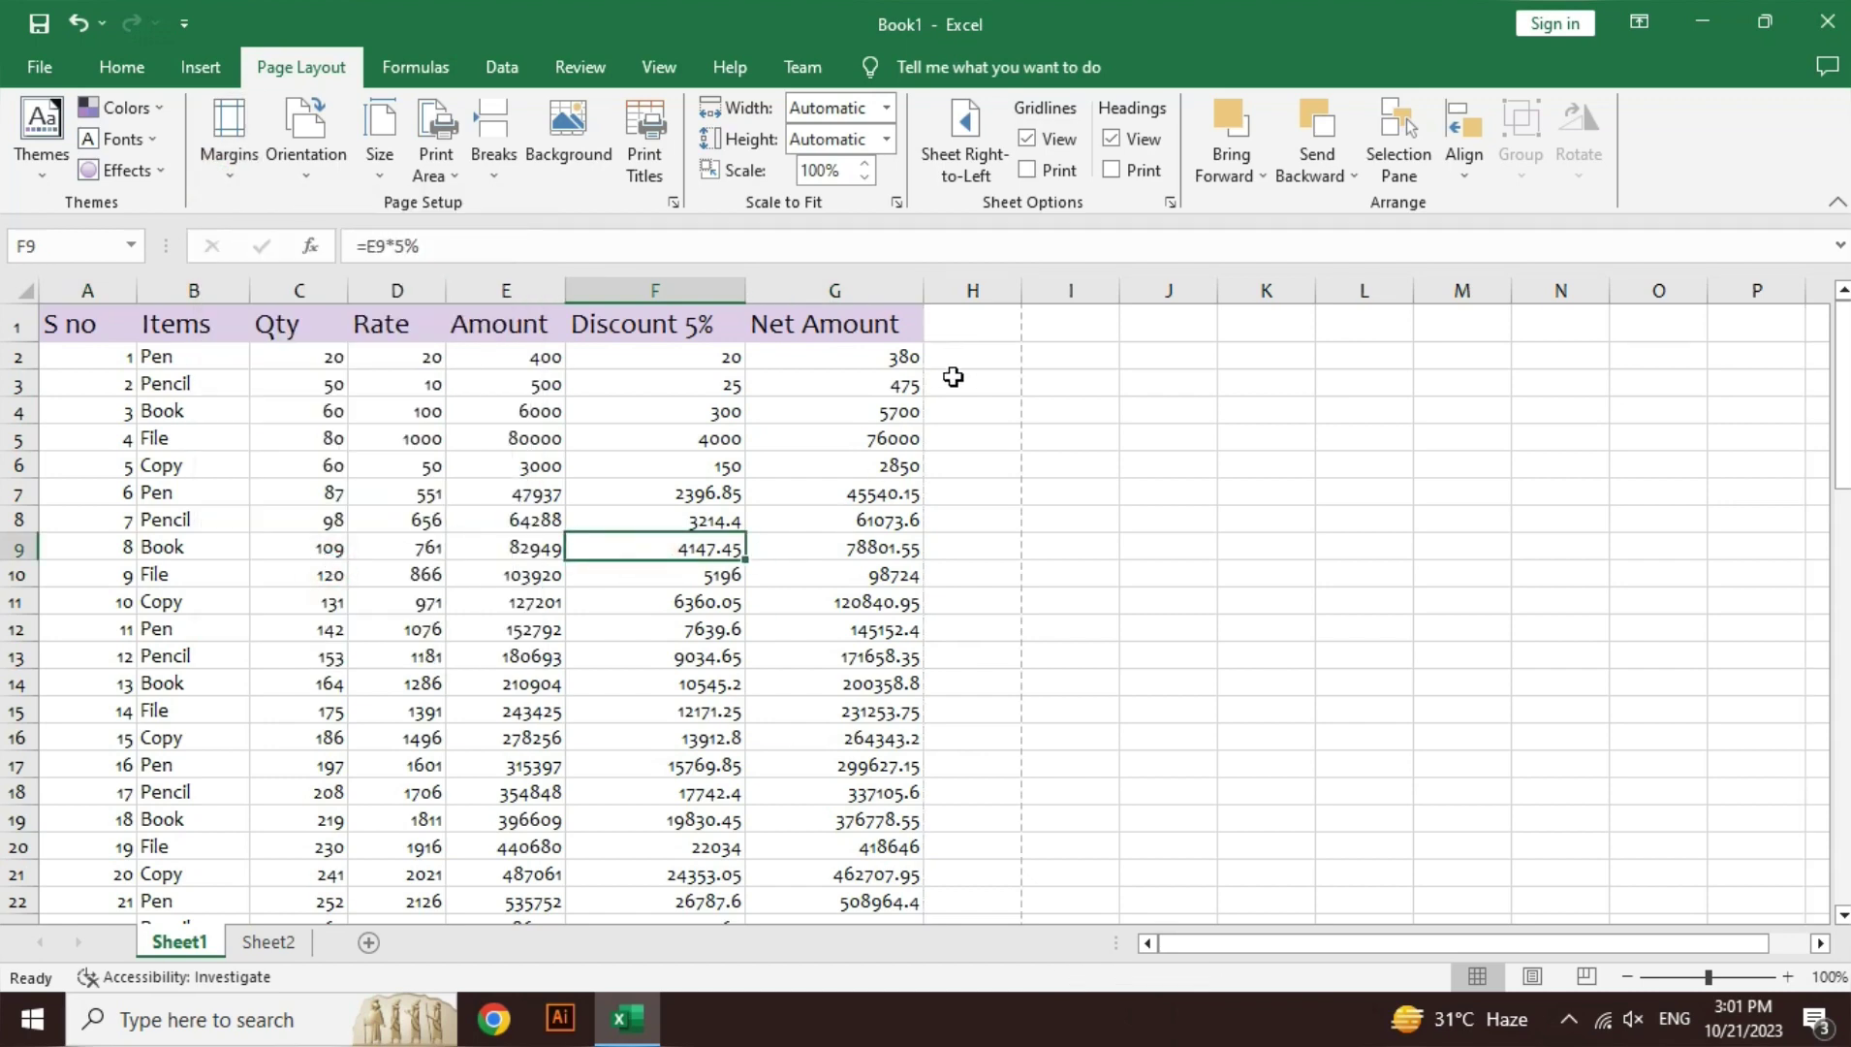
pyautogui.click(797, 538)
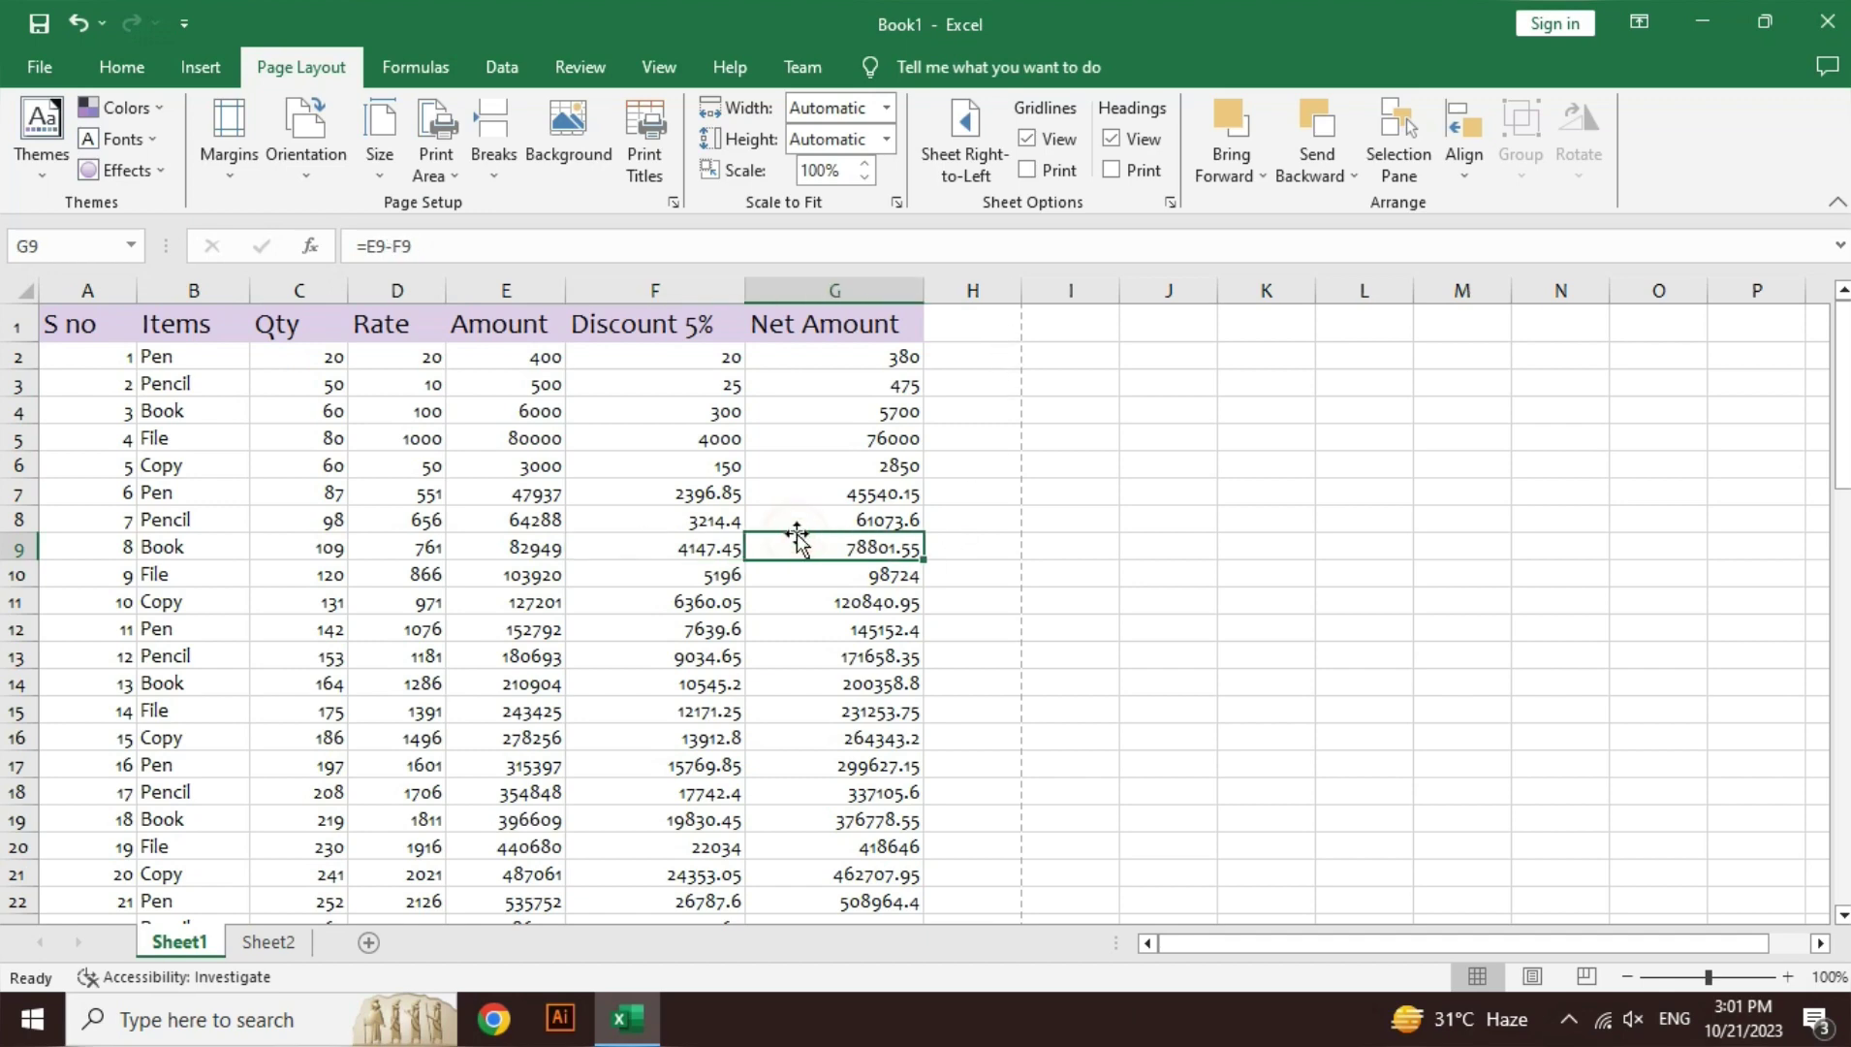
pyautogui.hotkey('ctrl', 'p')
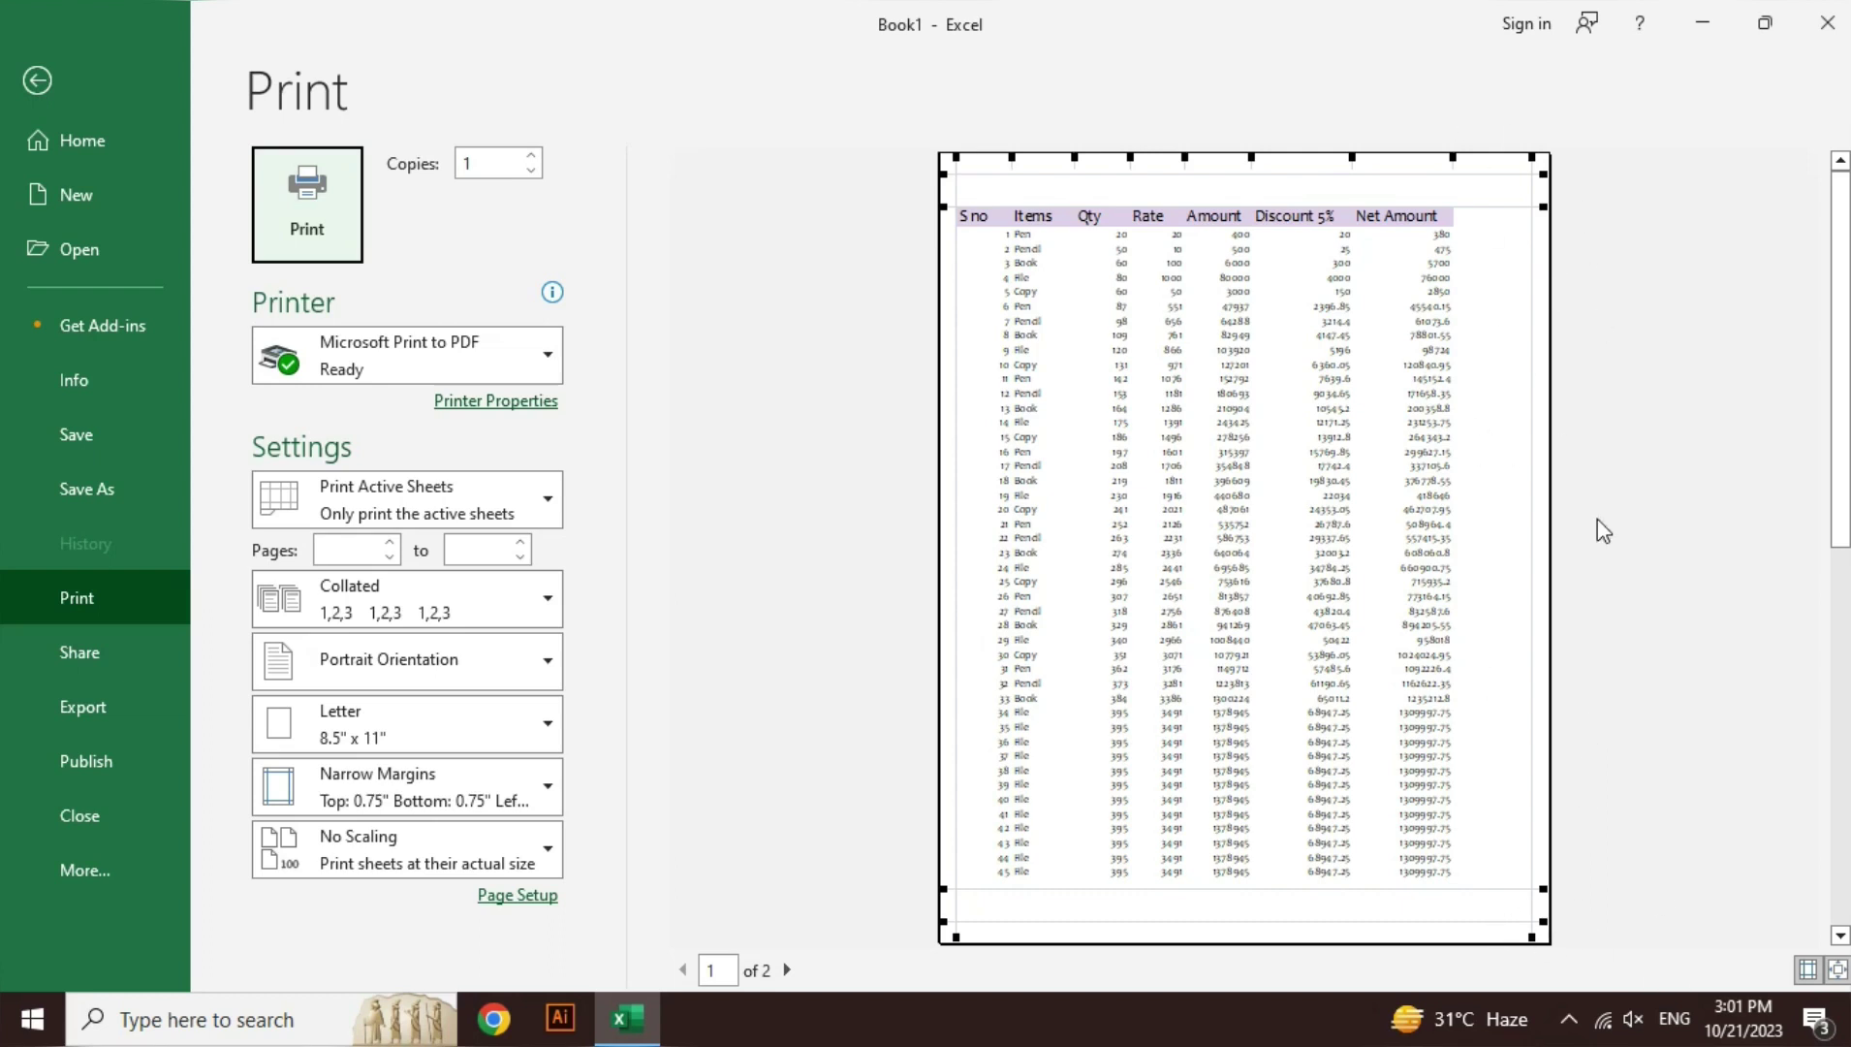
pyautogui.click(1808, 969)
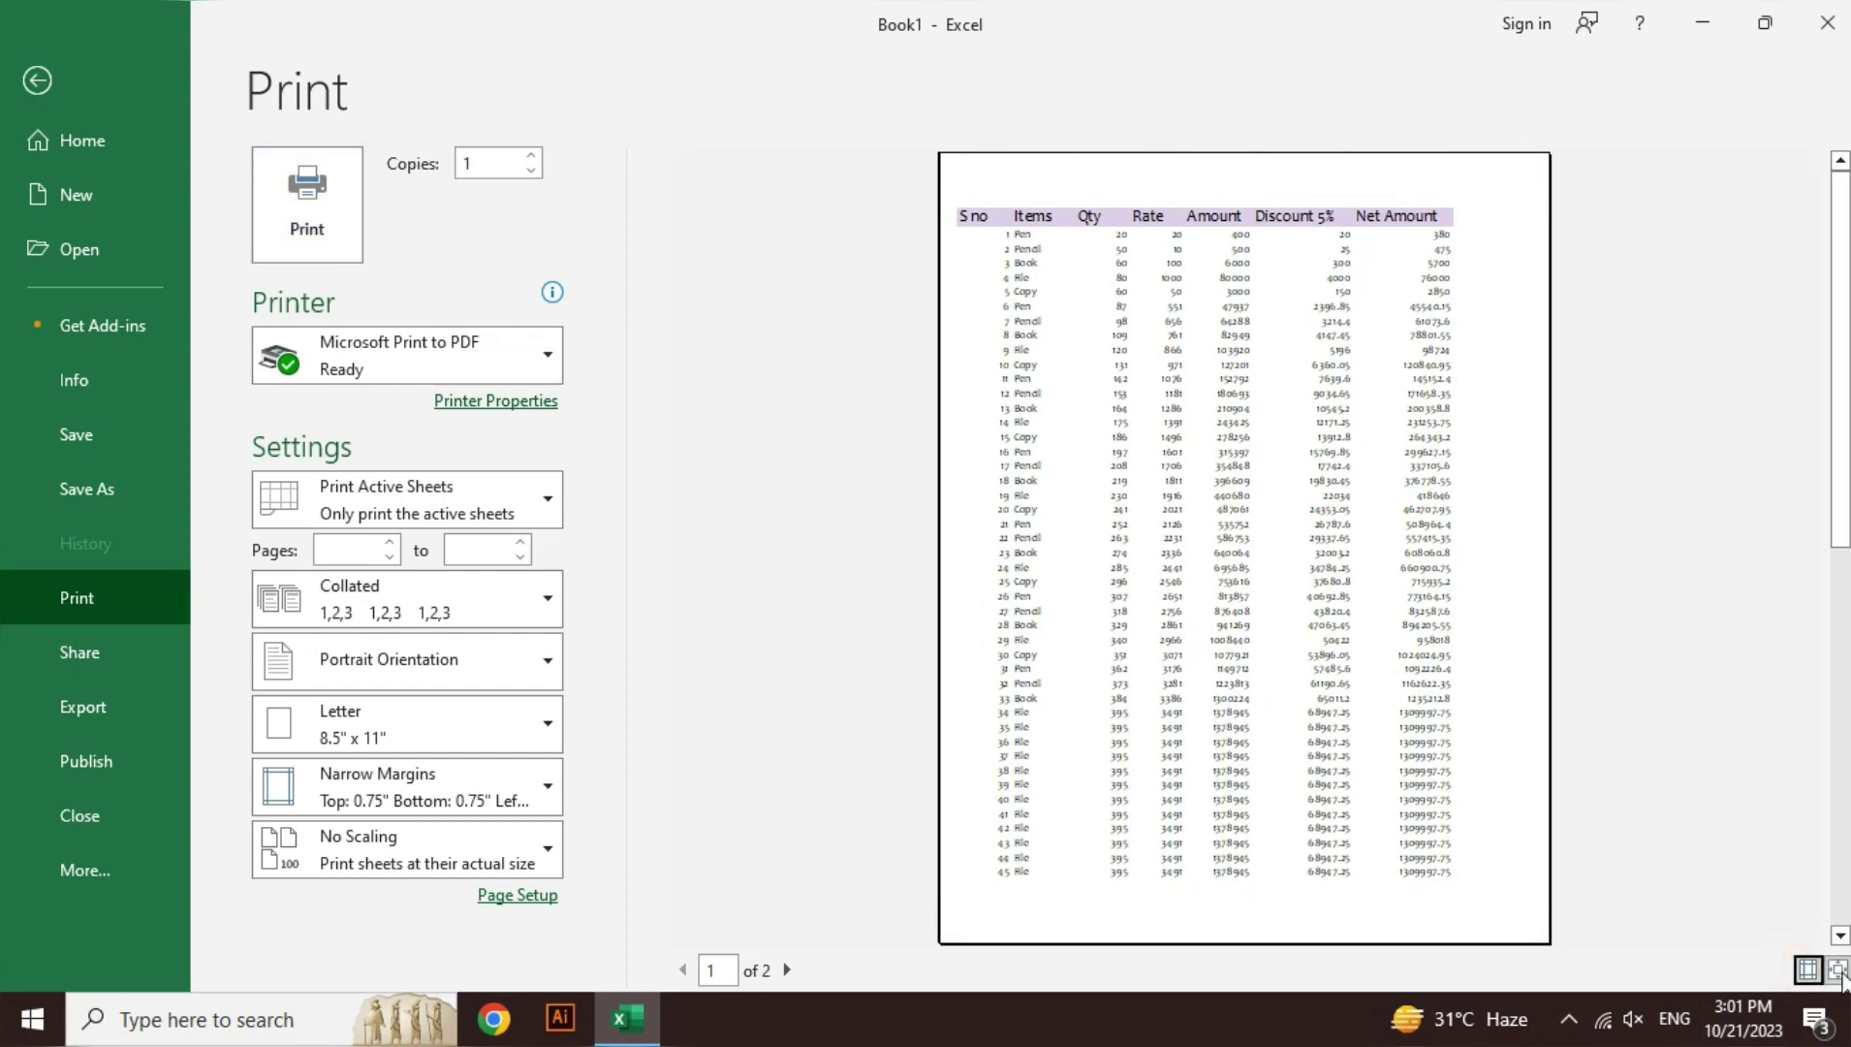
pyautogui.press('Escape')
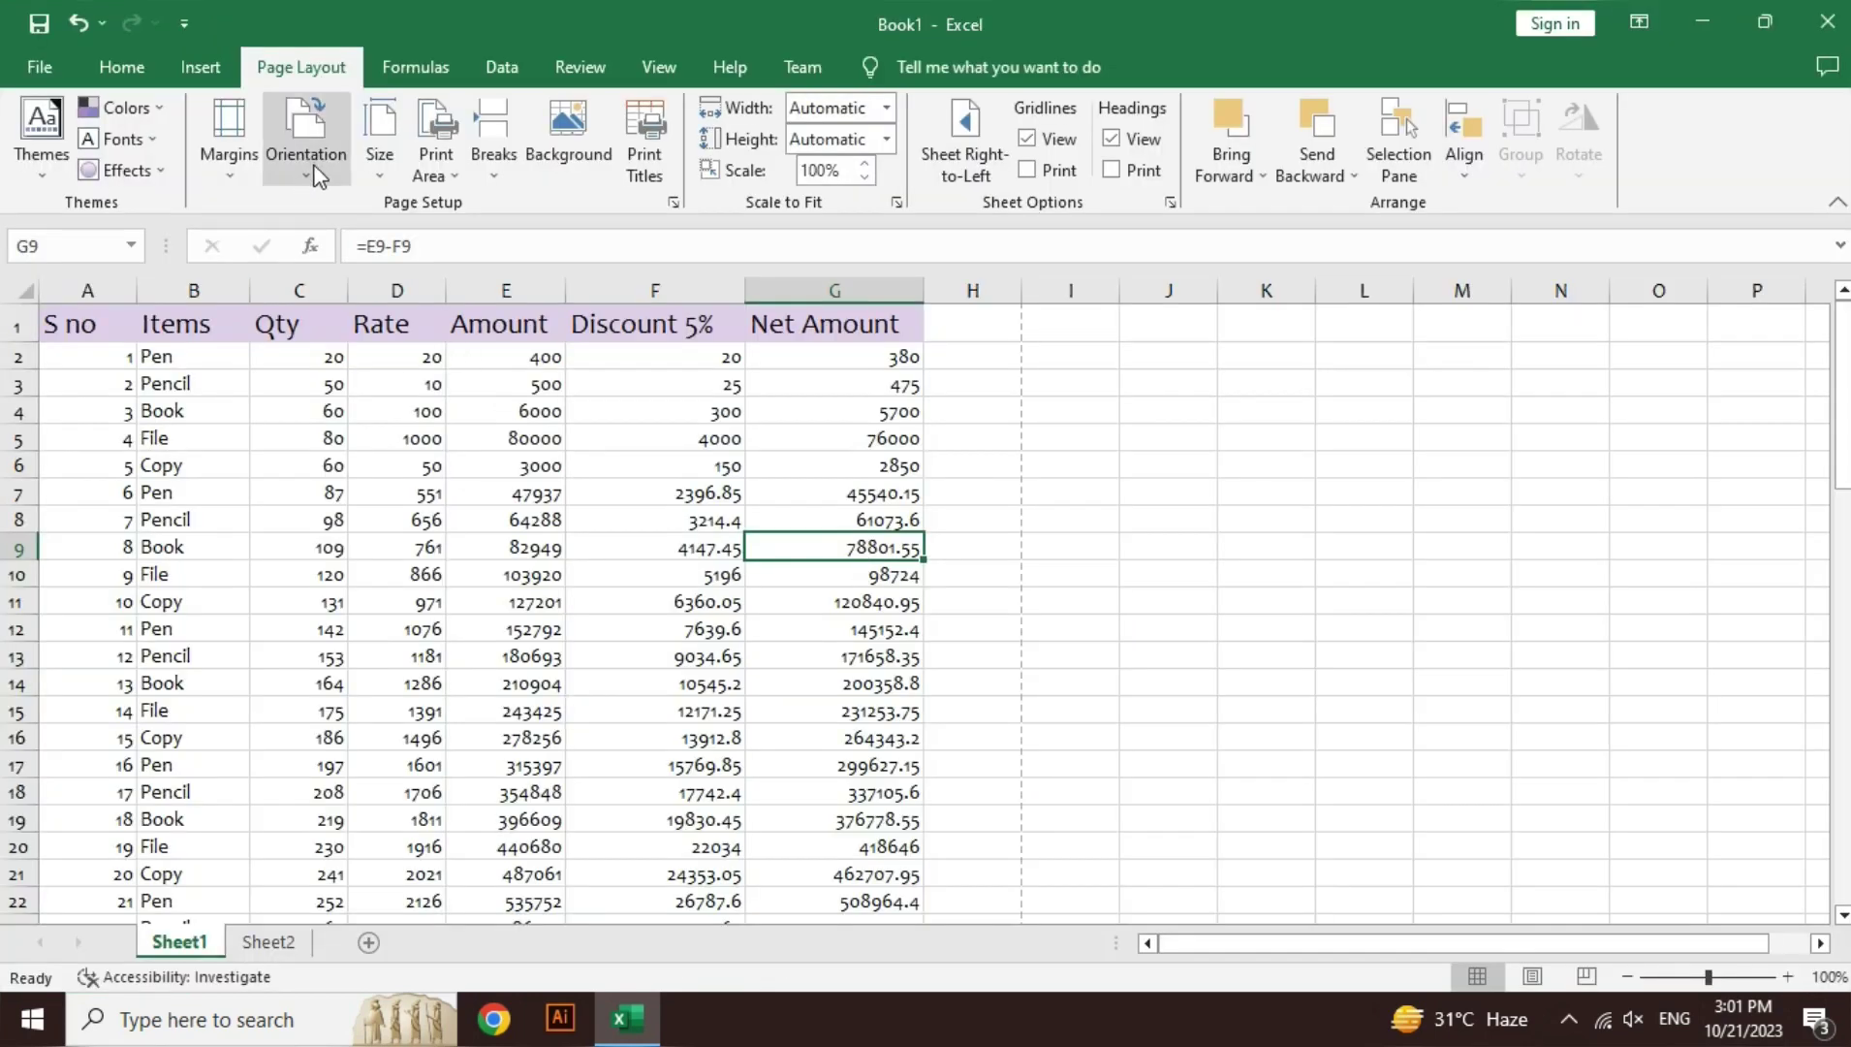
pyautogui.click(229, 141)
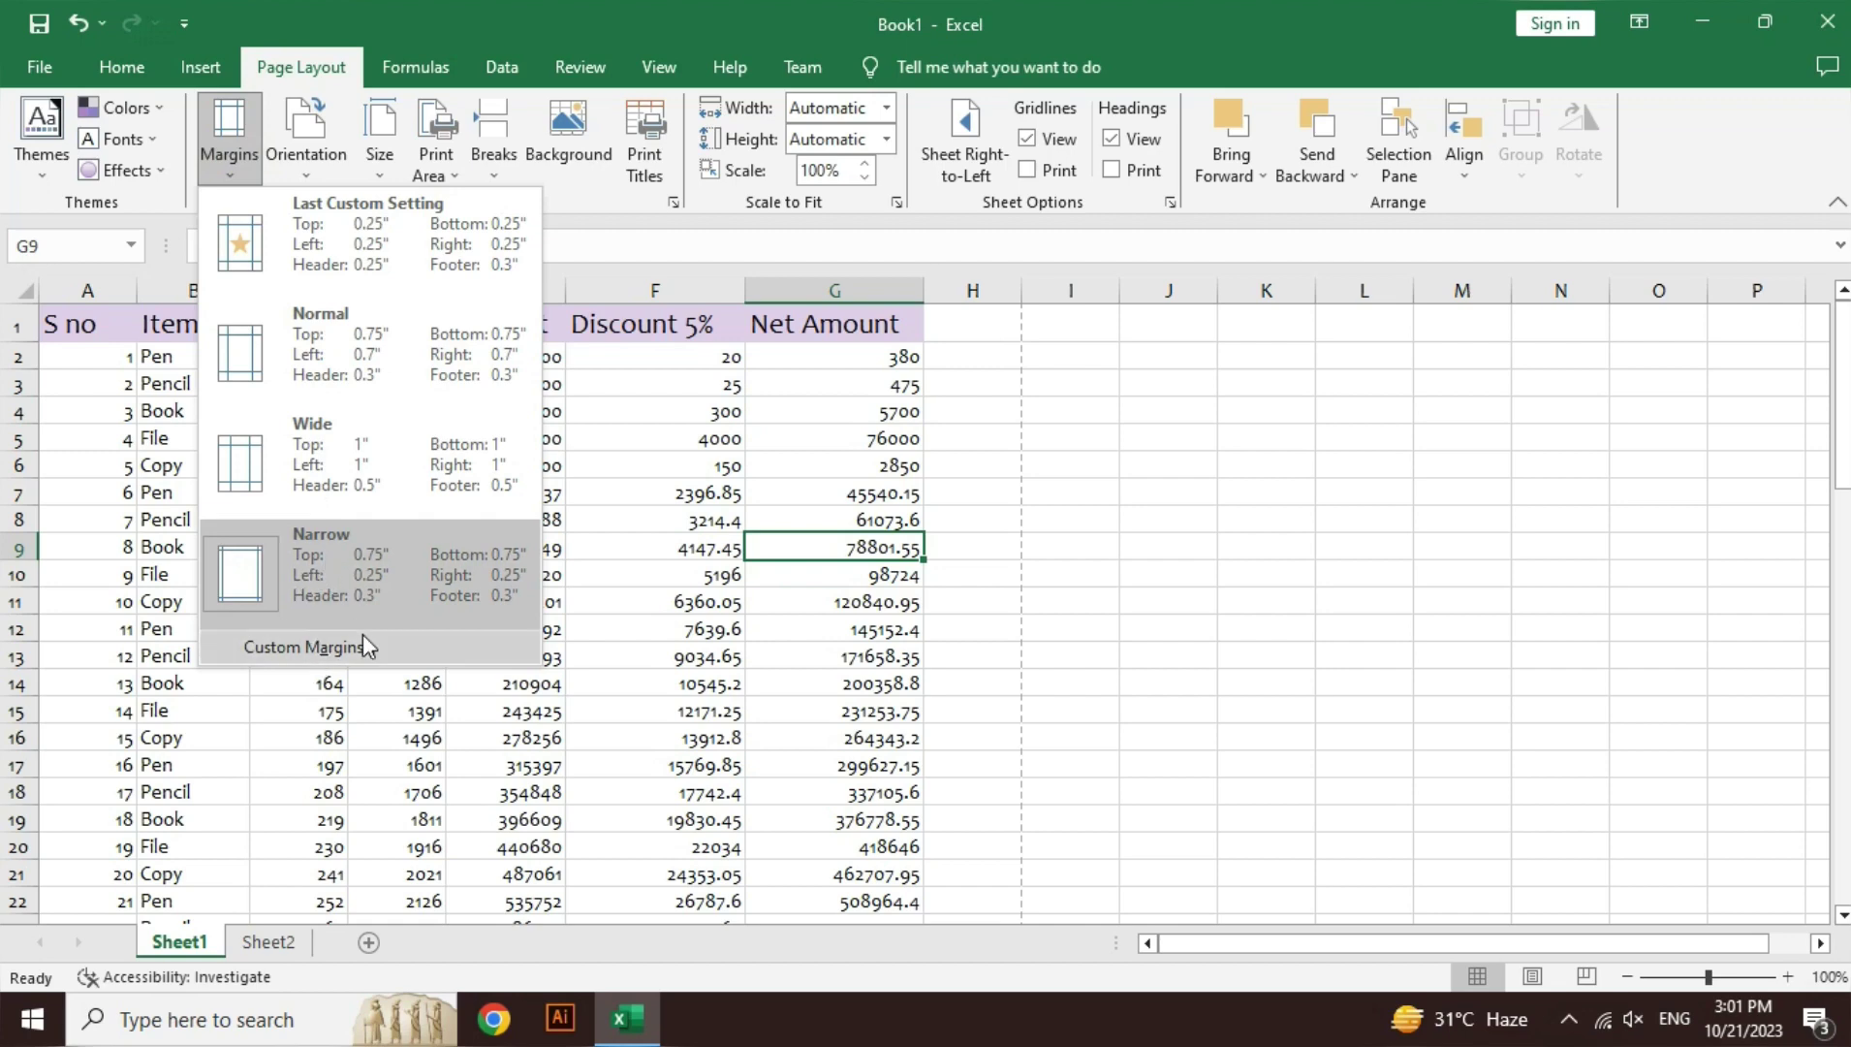
pyautogui.click(308, 647)
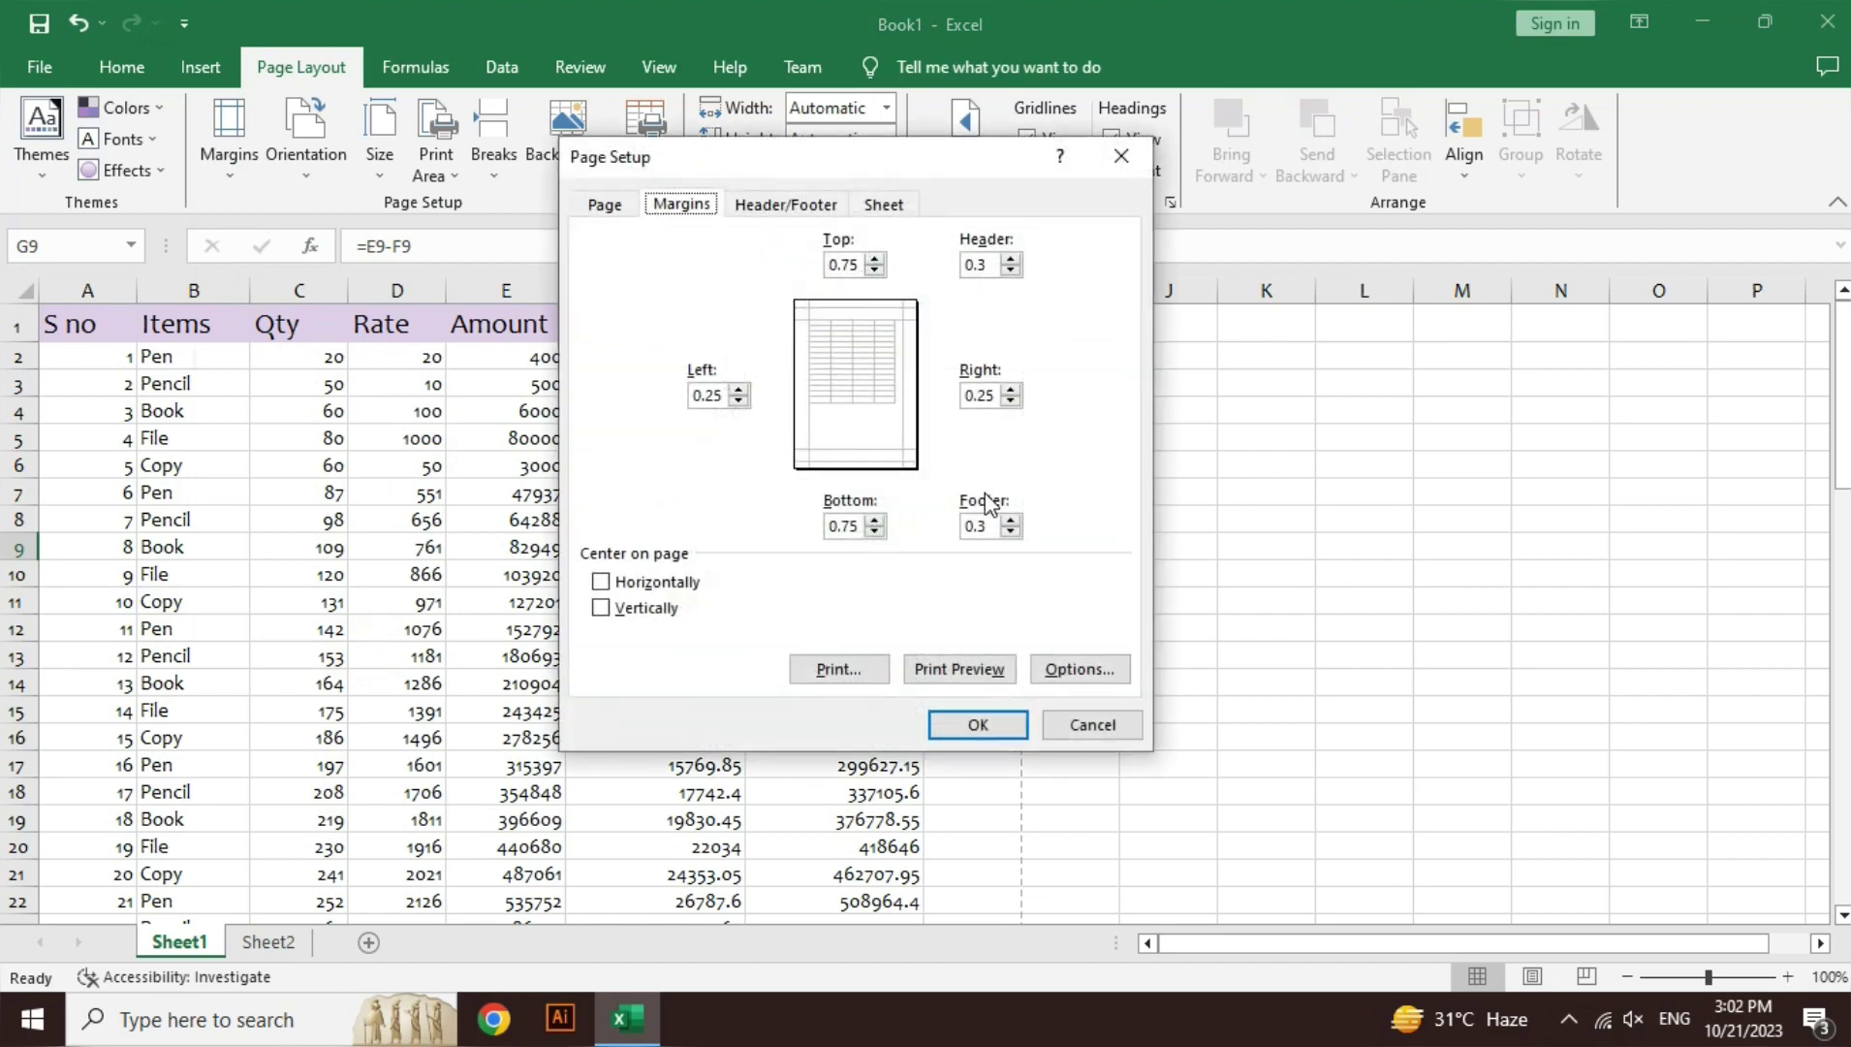
pyautogui.click(709, 394)
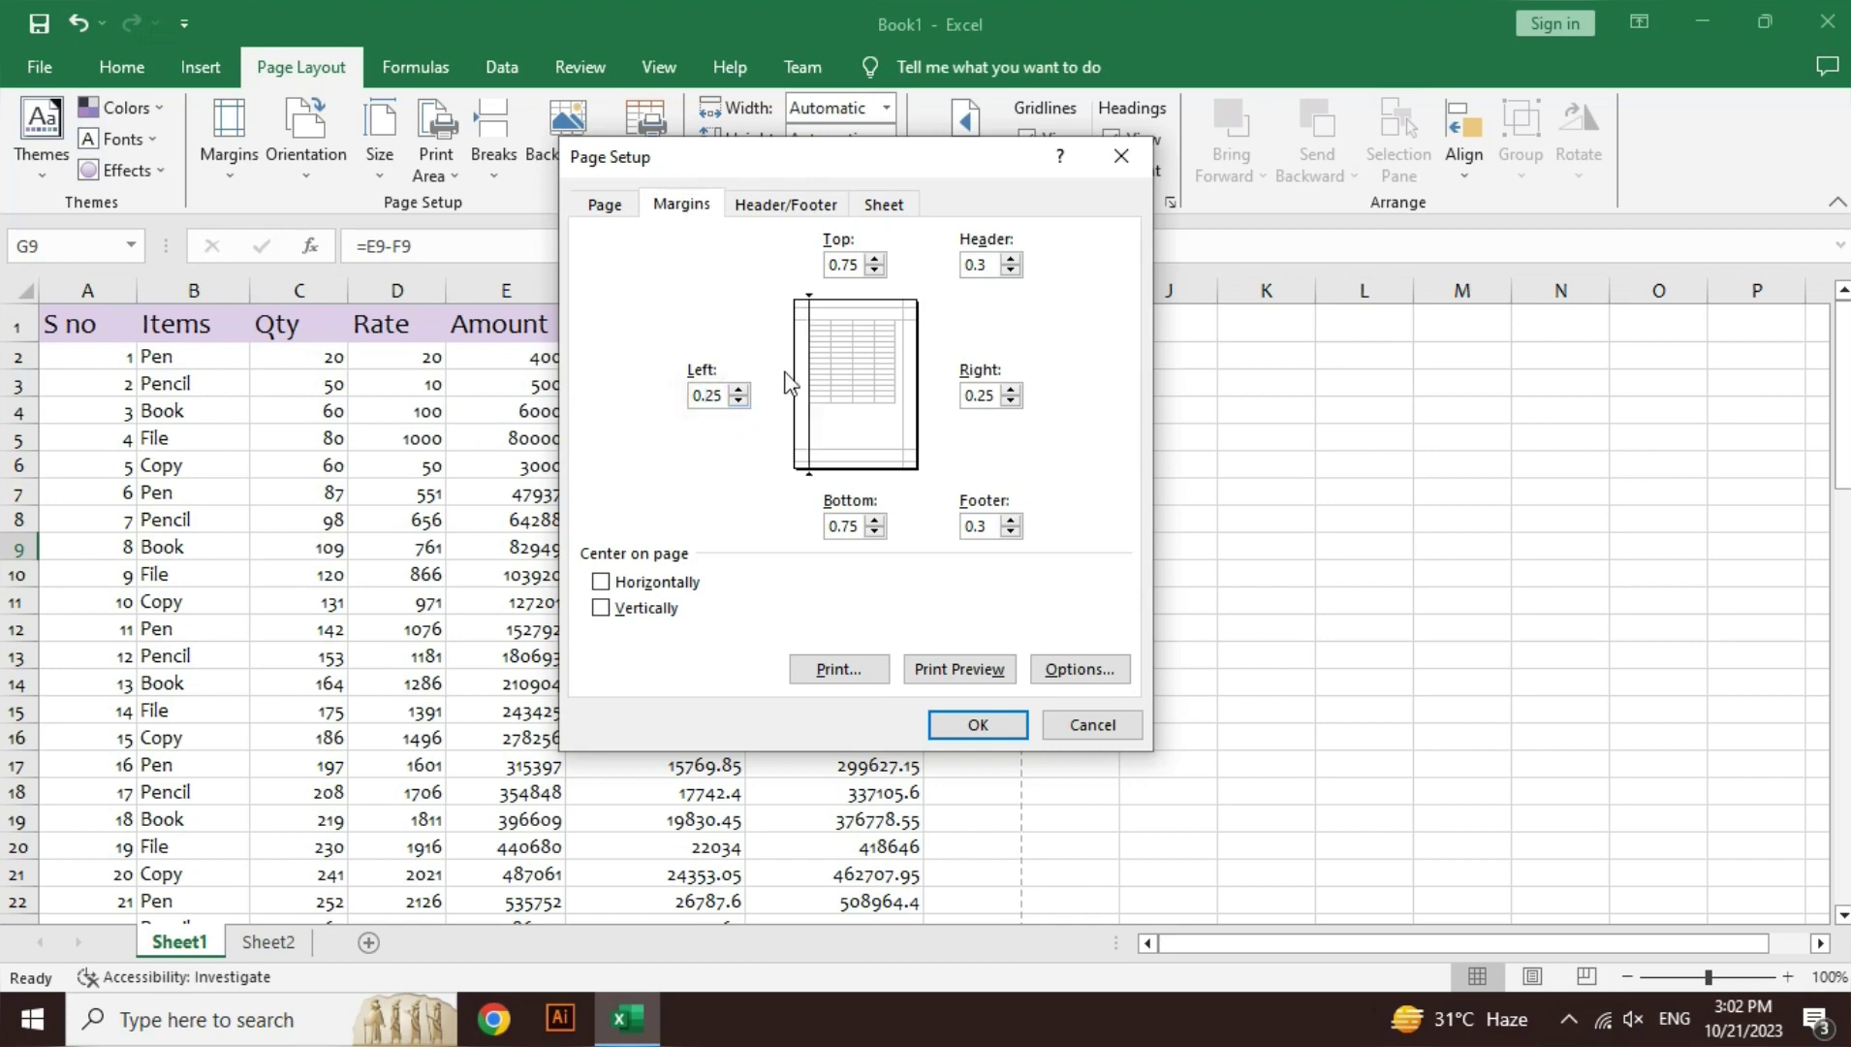
pyautogui.doubleClick(715, 394)
pyautogui.press('BackSpace')
pyautogui.press('BackSpace')
pyautogui.doubleClick(848, 263)
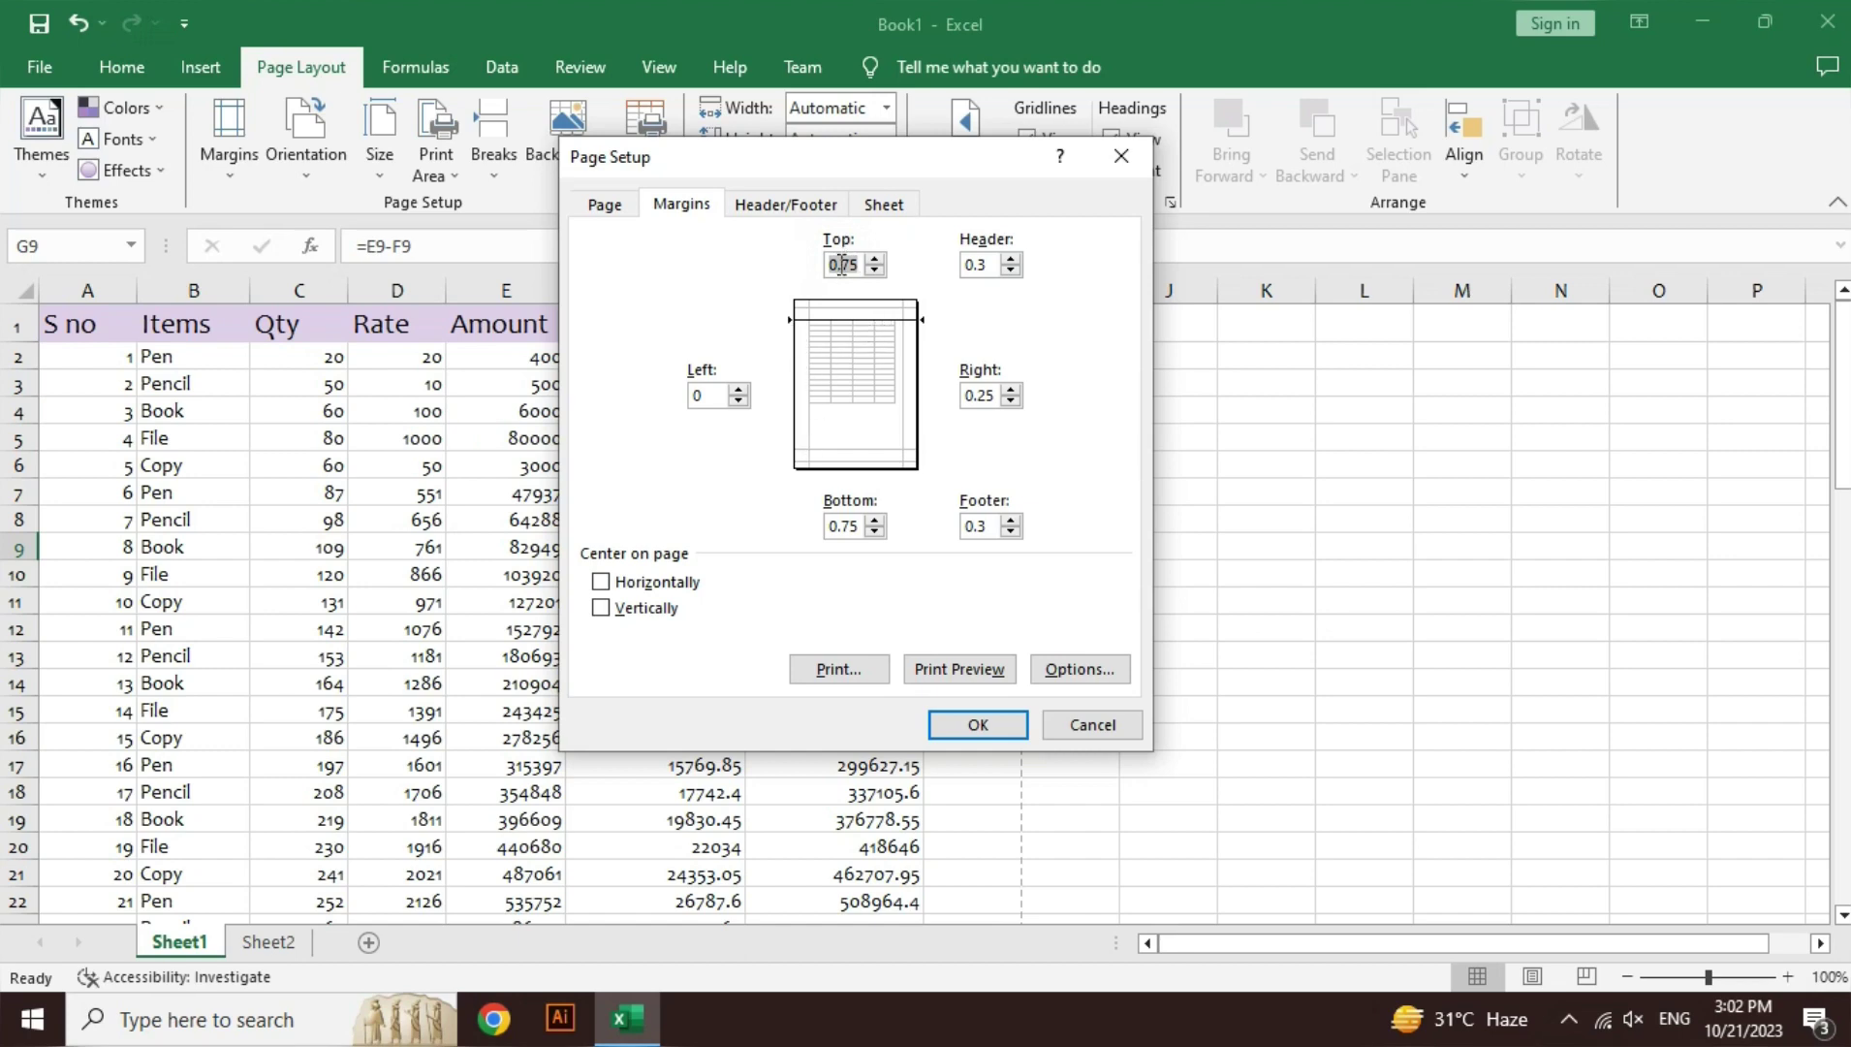
pyautogui.doubleClick(978, 265)
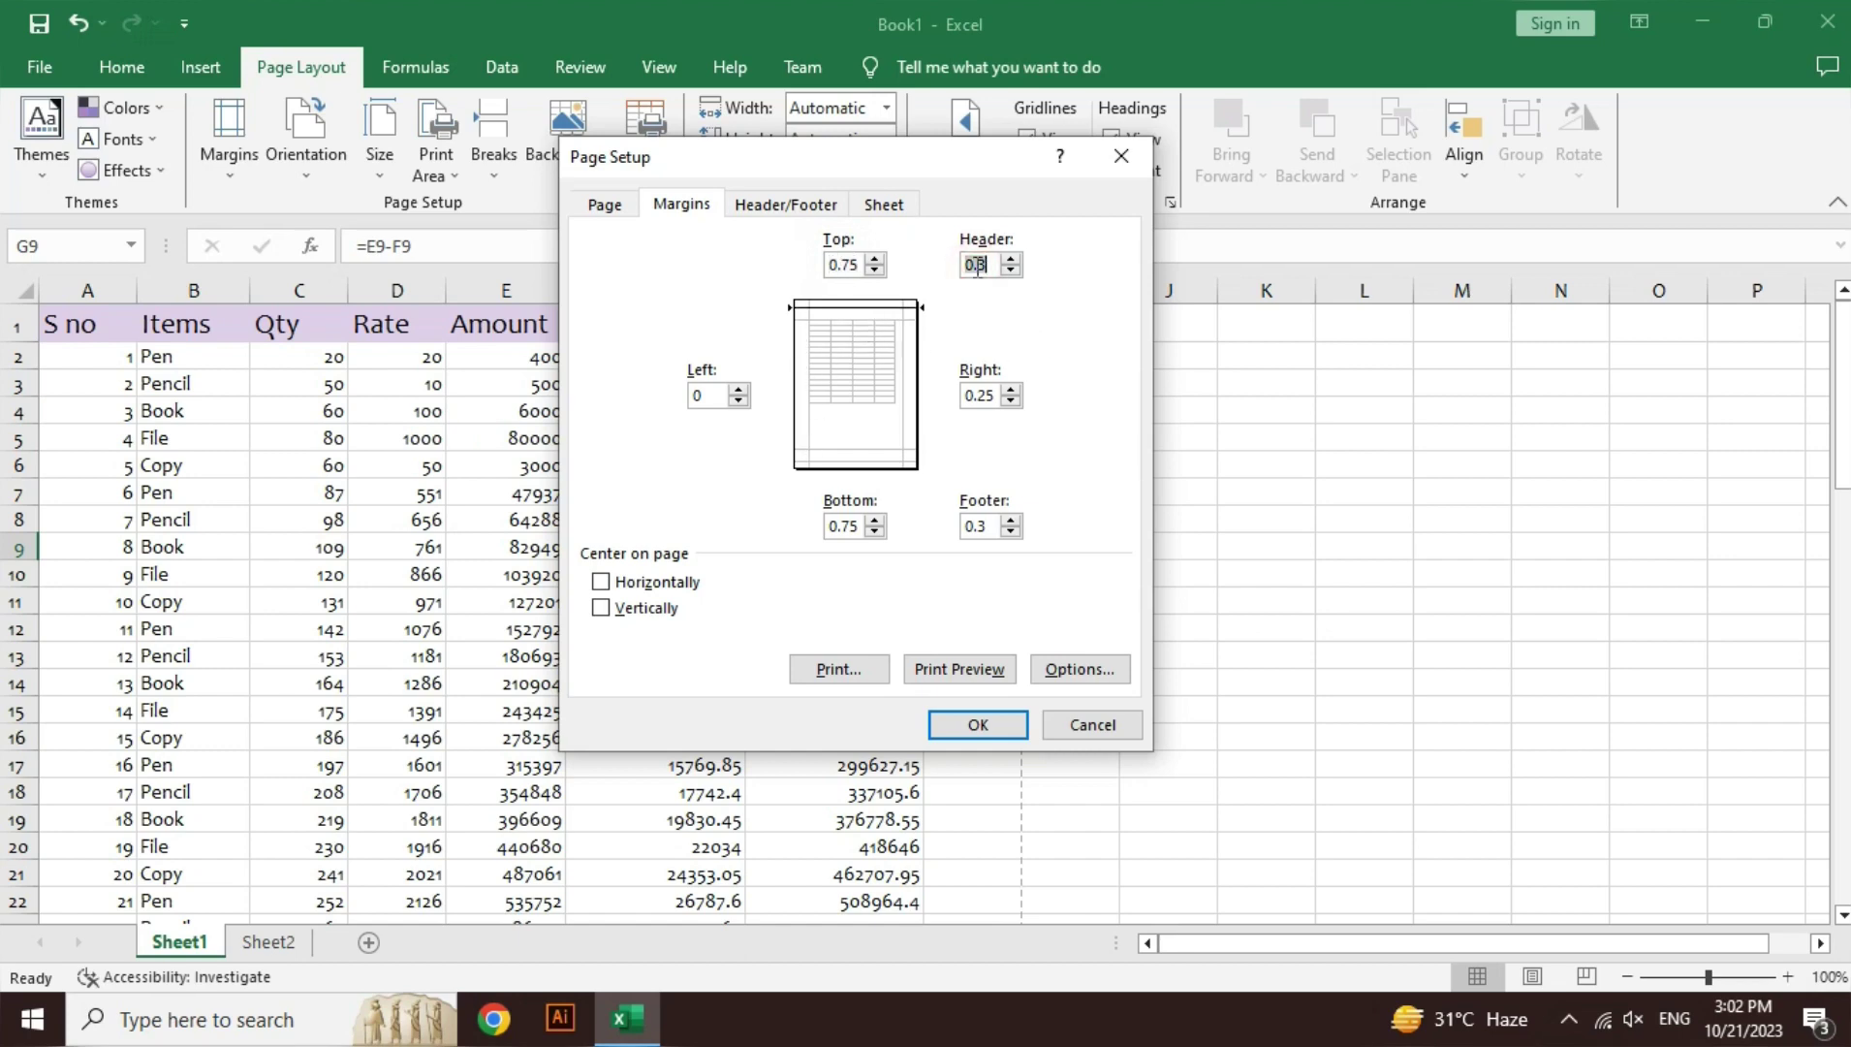
pyautogui.doubleClick(981, 395)
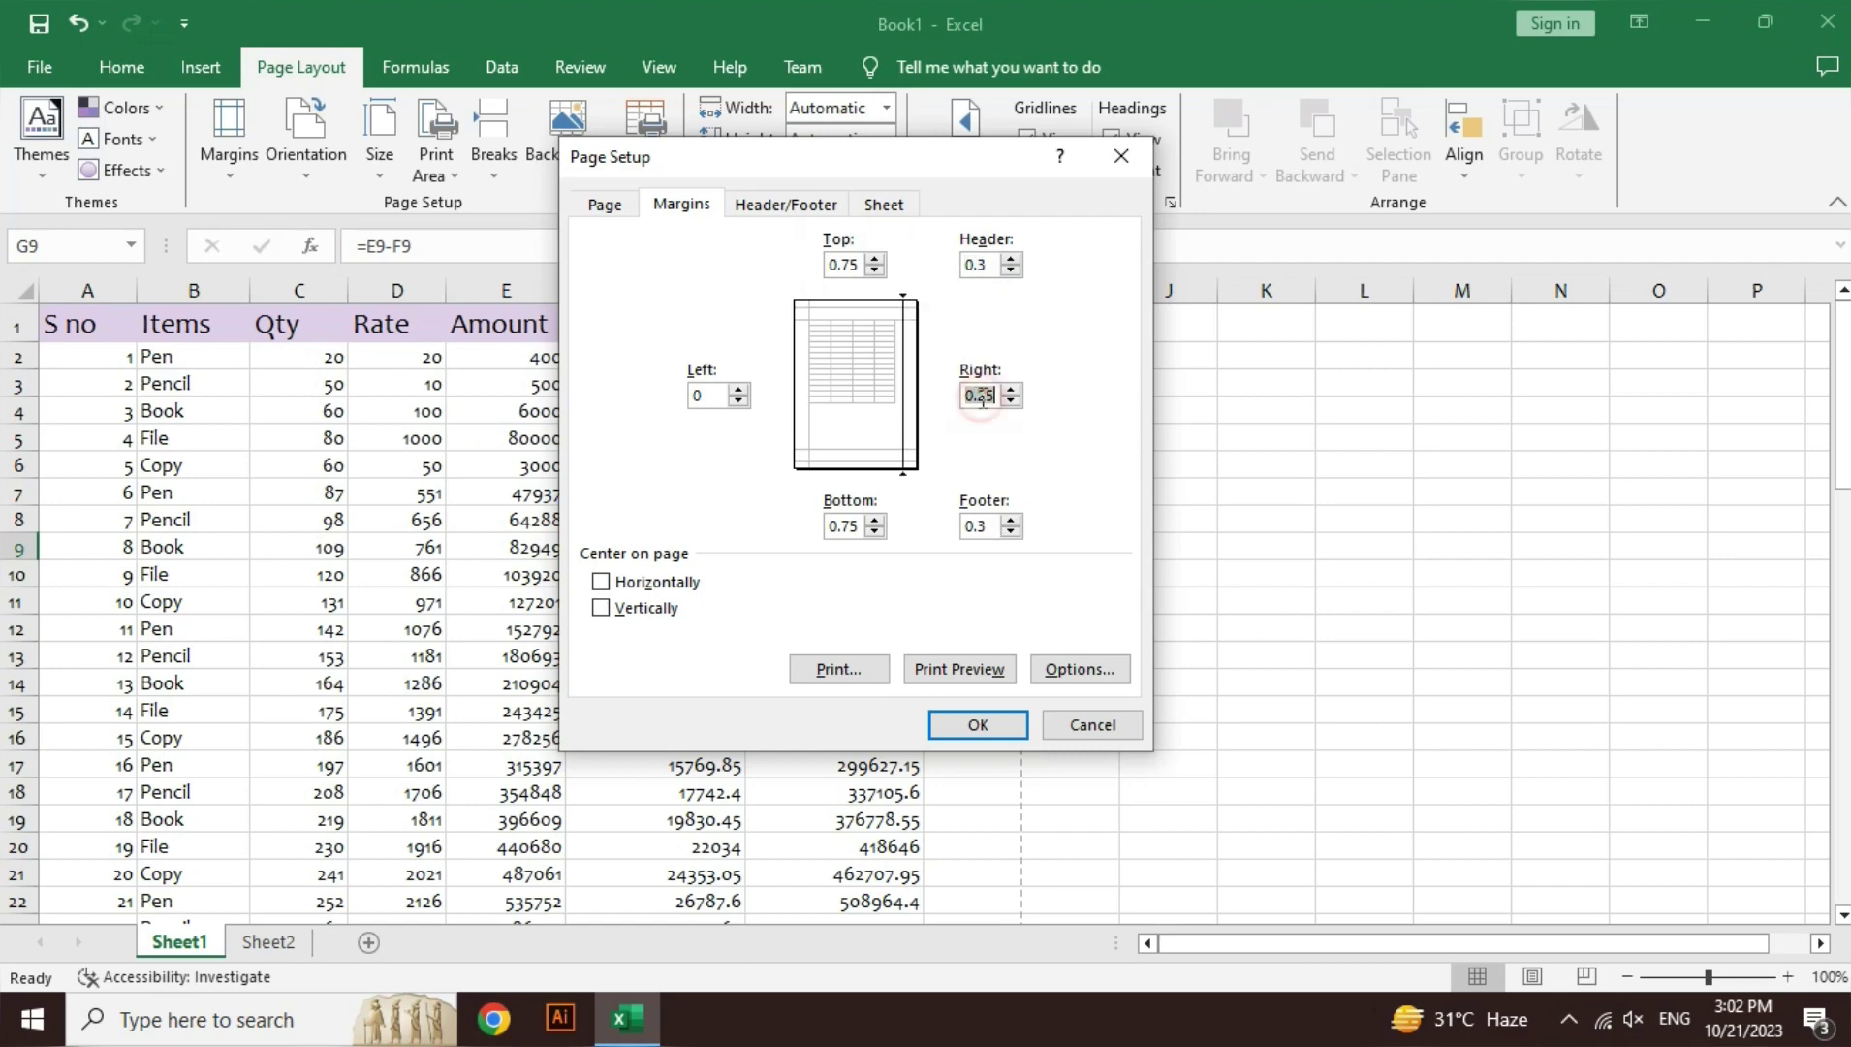
pyautogui.click(1081, 729)
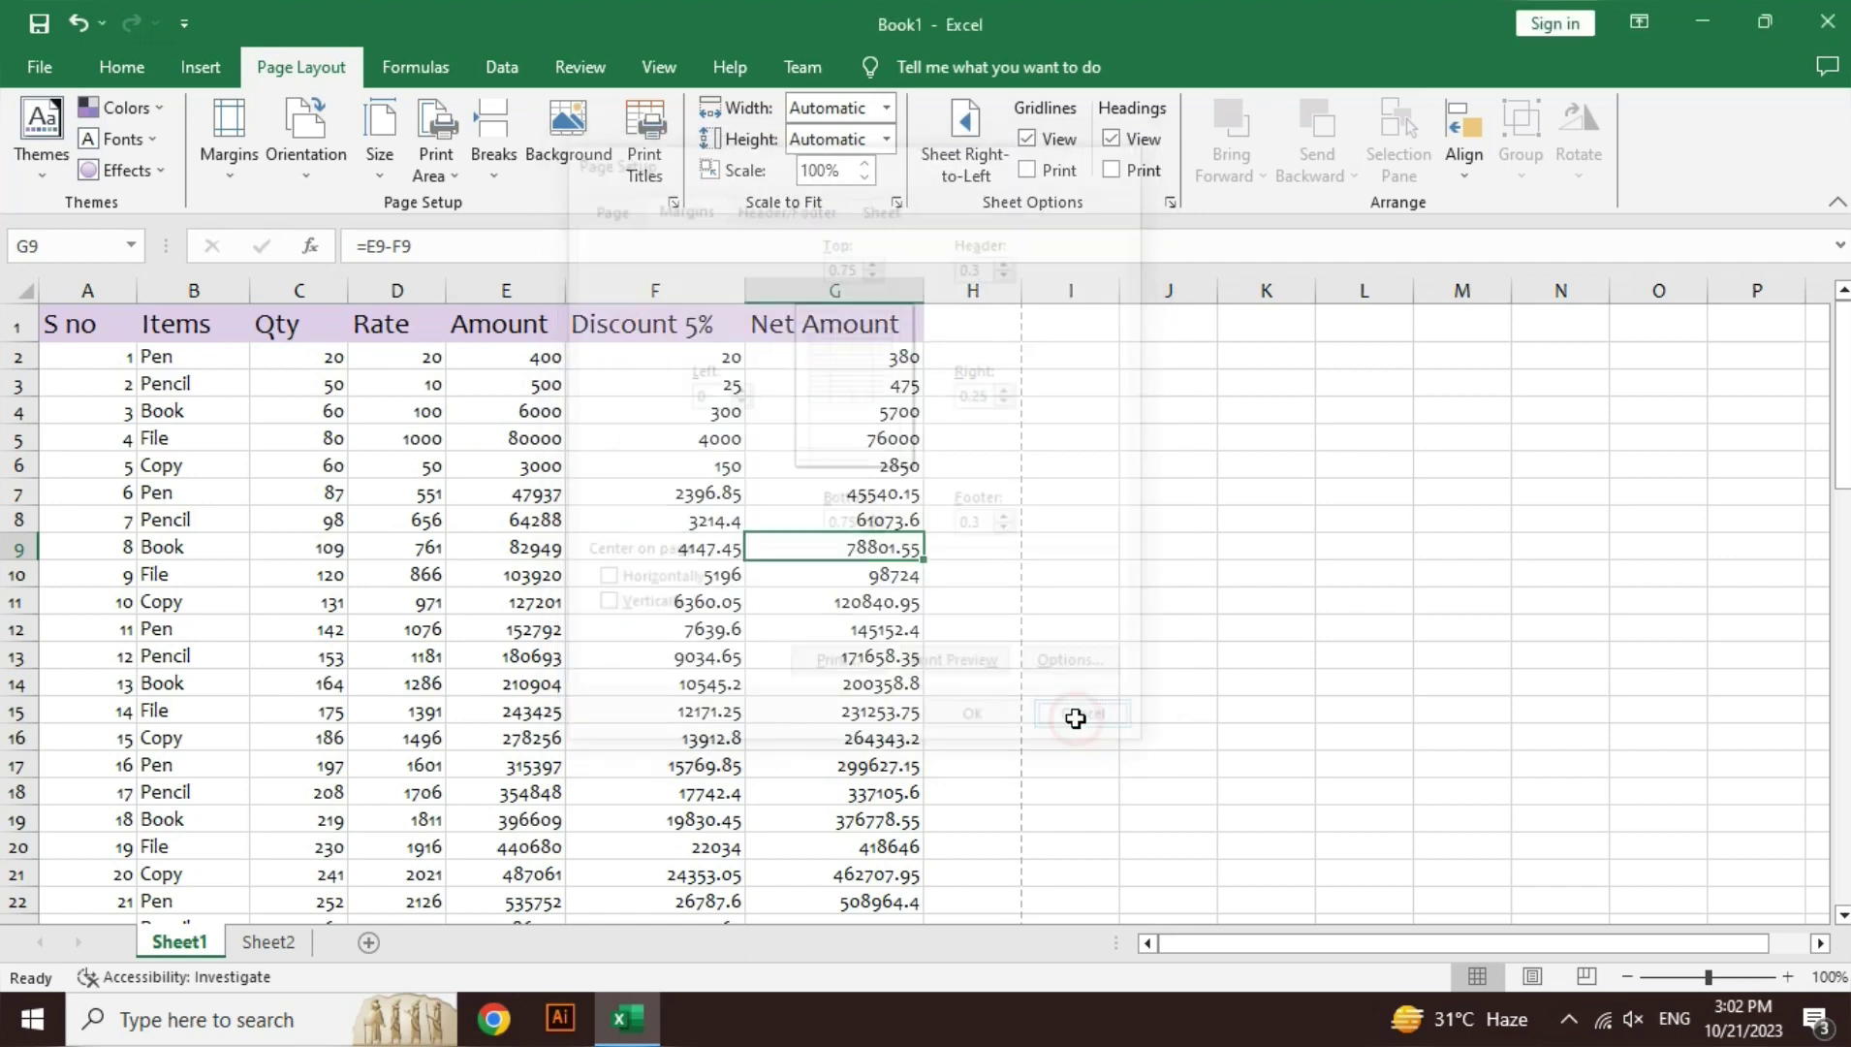
# - Move between cells E8 and E6 in the Amount column, then zoom out one level
pyautogui.click(505, 524)
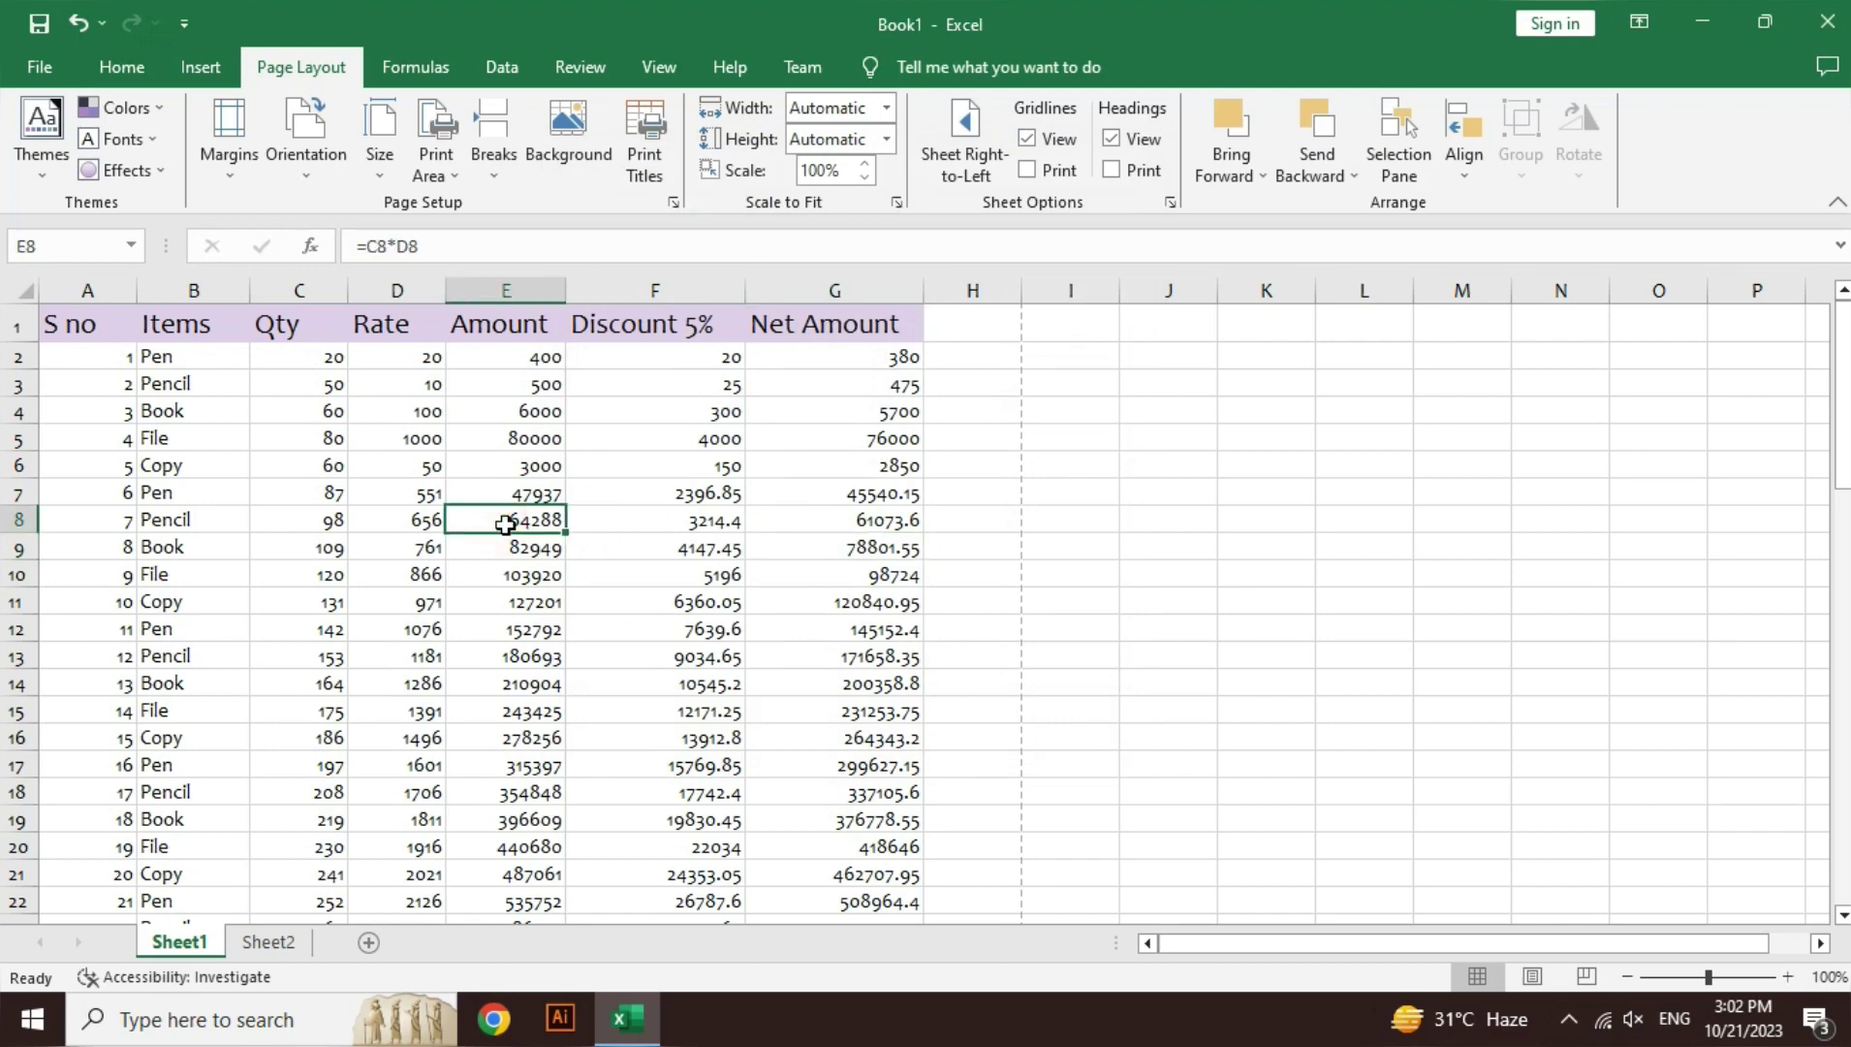
pyautogui.press('Up')
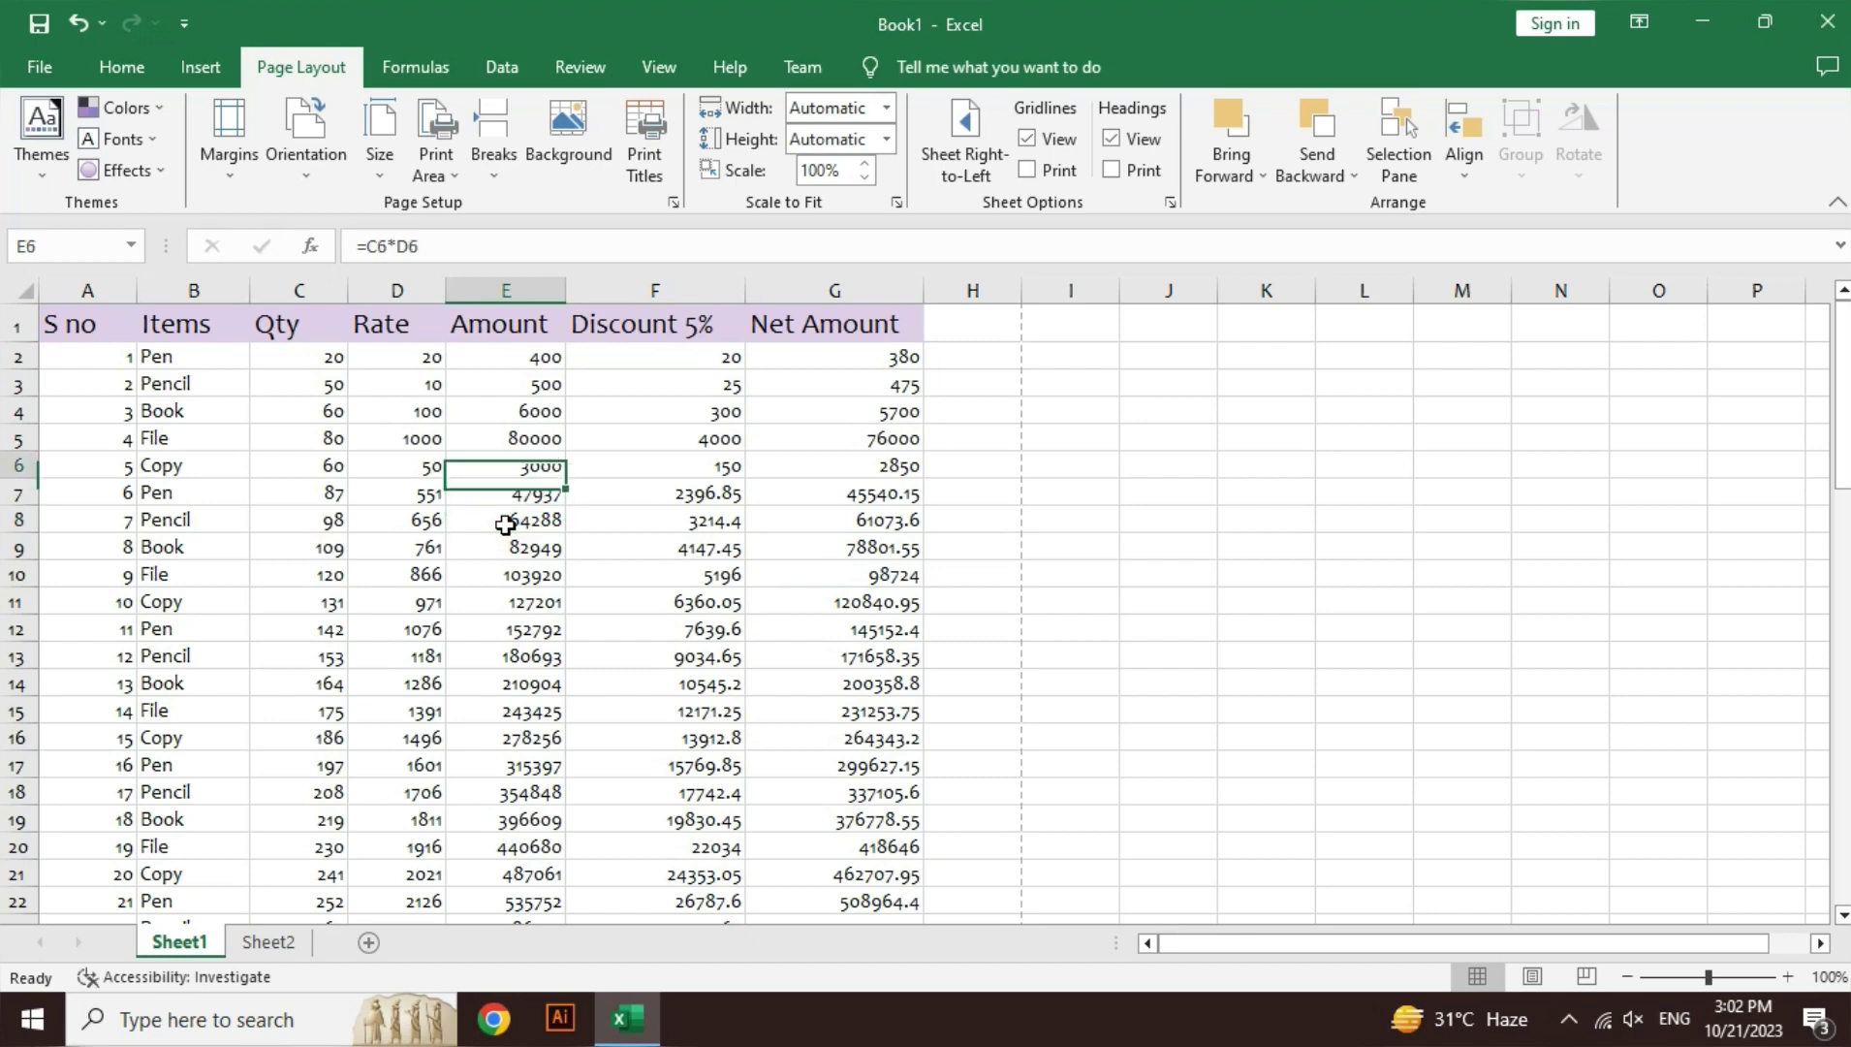
pyautogui.press('Up')
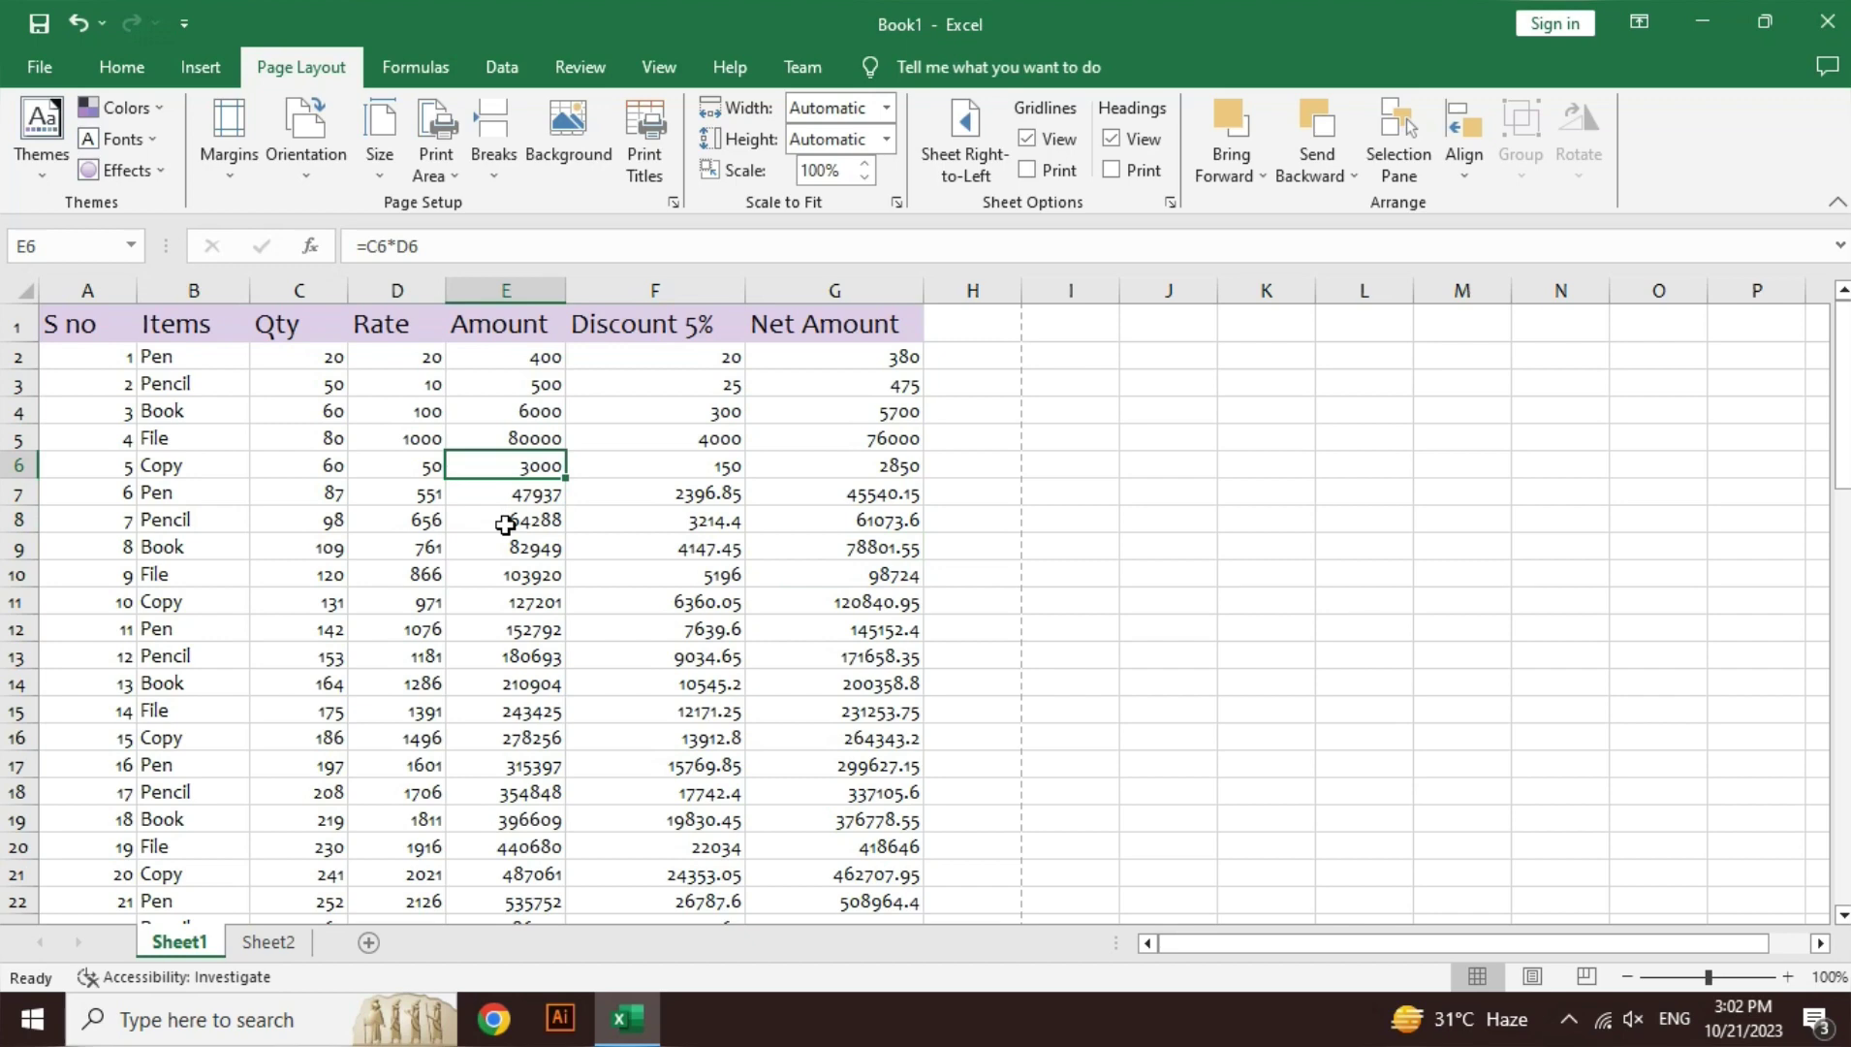
pyautogui.click(505, 525)
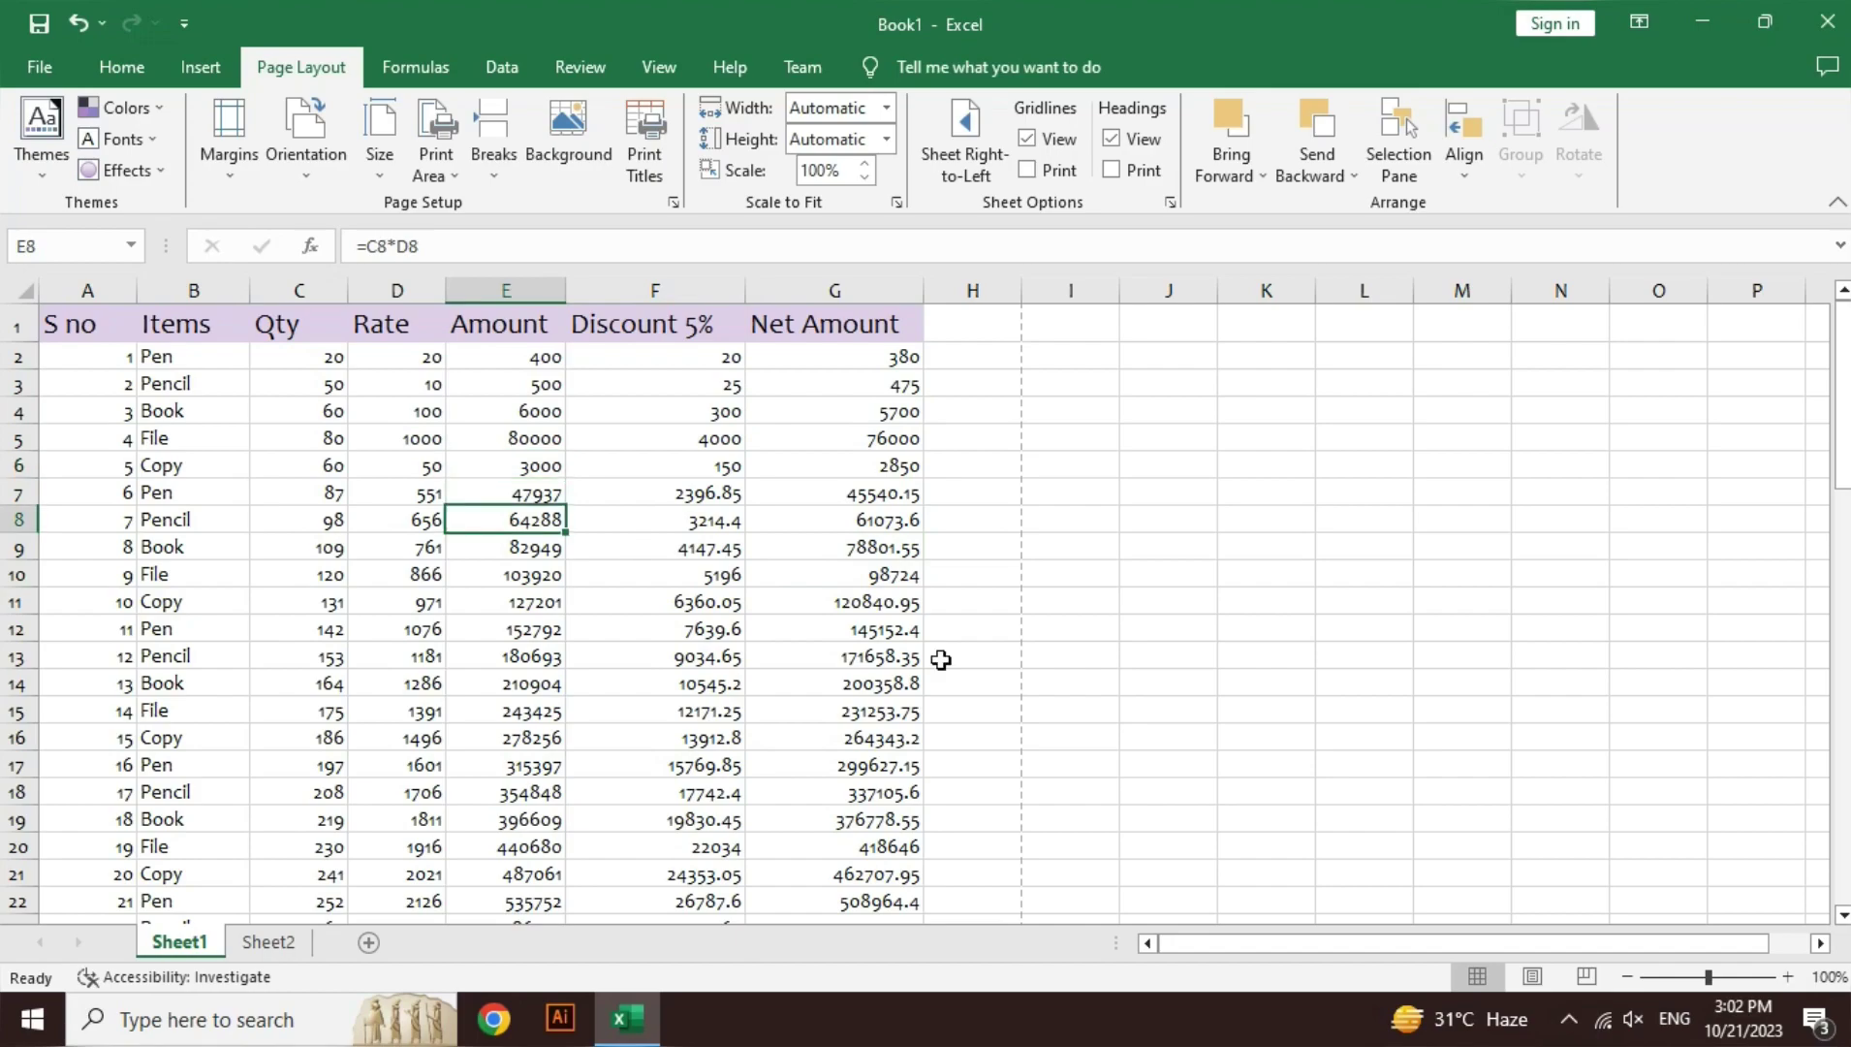
pyautogui.click(1626, 975)
# - Zoom out to 30%, then zoom back in to 120% and scroll up to row 1
pyautogui.click(1626, 975)
pyautogui.click(1626, 975)
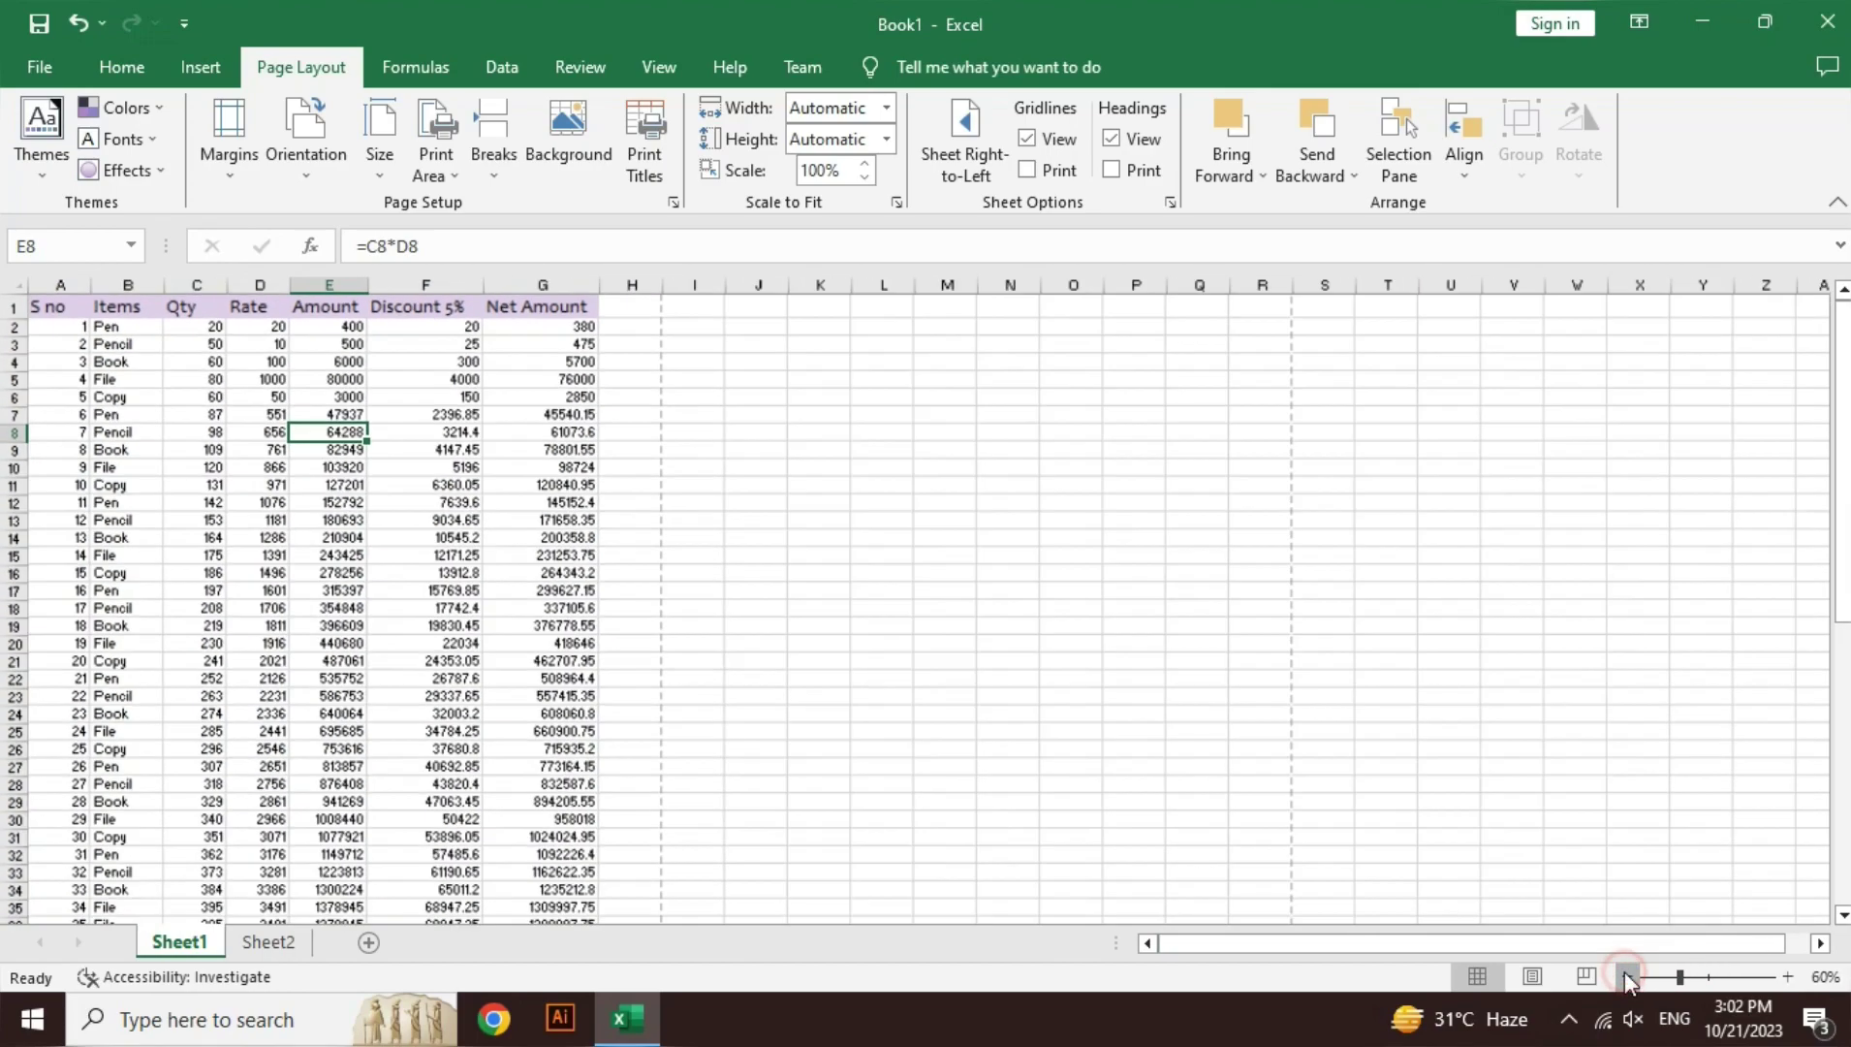
pyautogui.click(1626, 975)
pyautogui.click(1626, 975)
pyautogui.click(1626, 975)
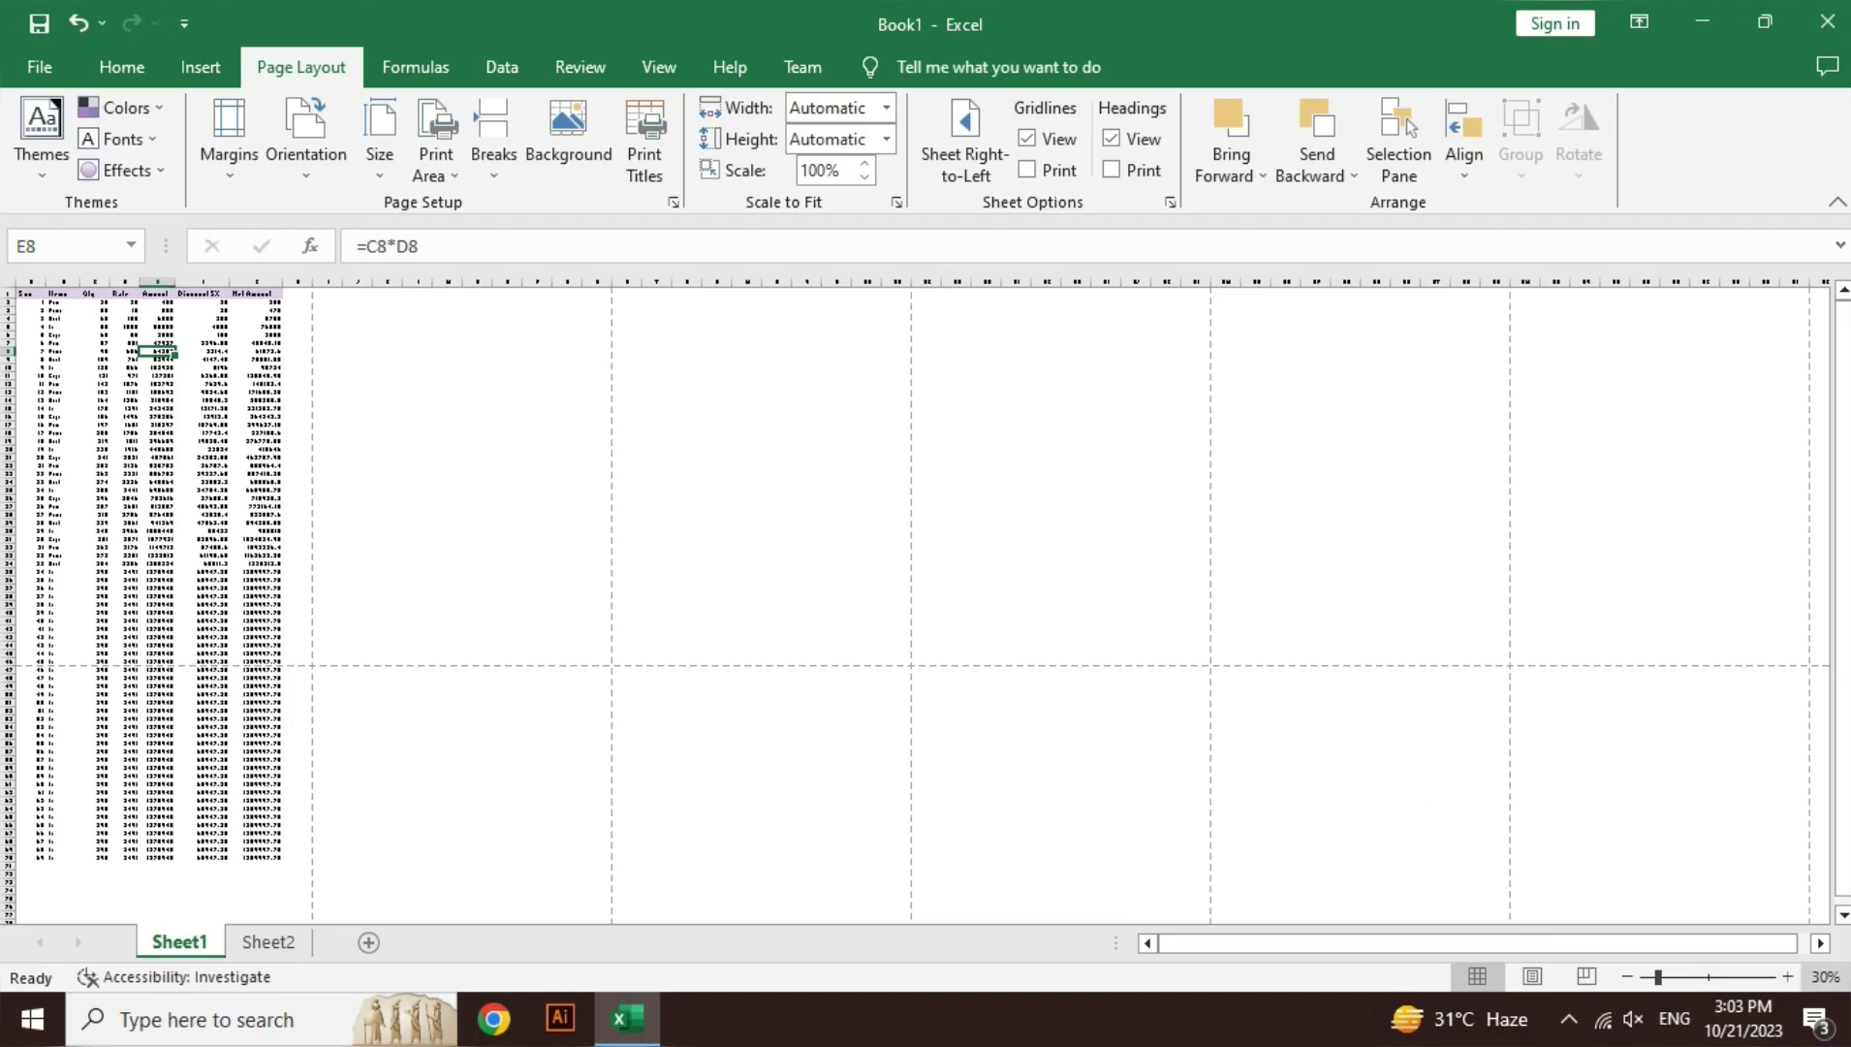
pyautogui.doubleClick(1787, 977)
pyautogui.click(1787, 976)
pyautogui.doubleClick(1787, 977)
pyautogui.click(1787, 977)
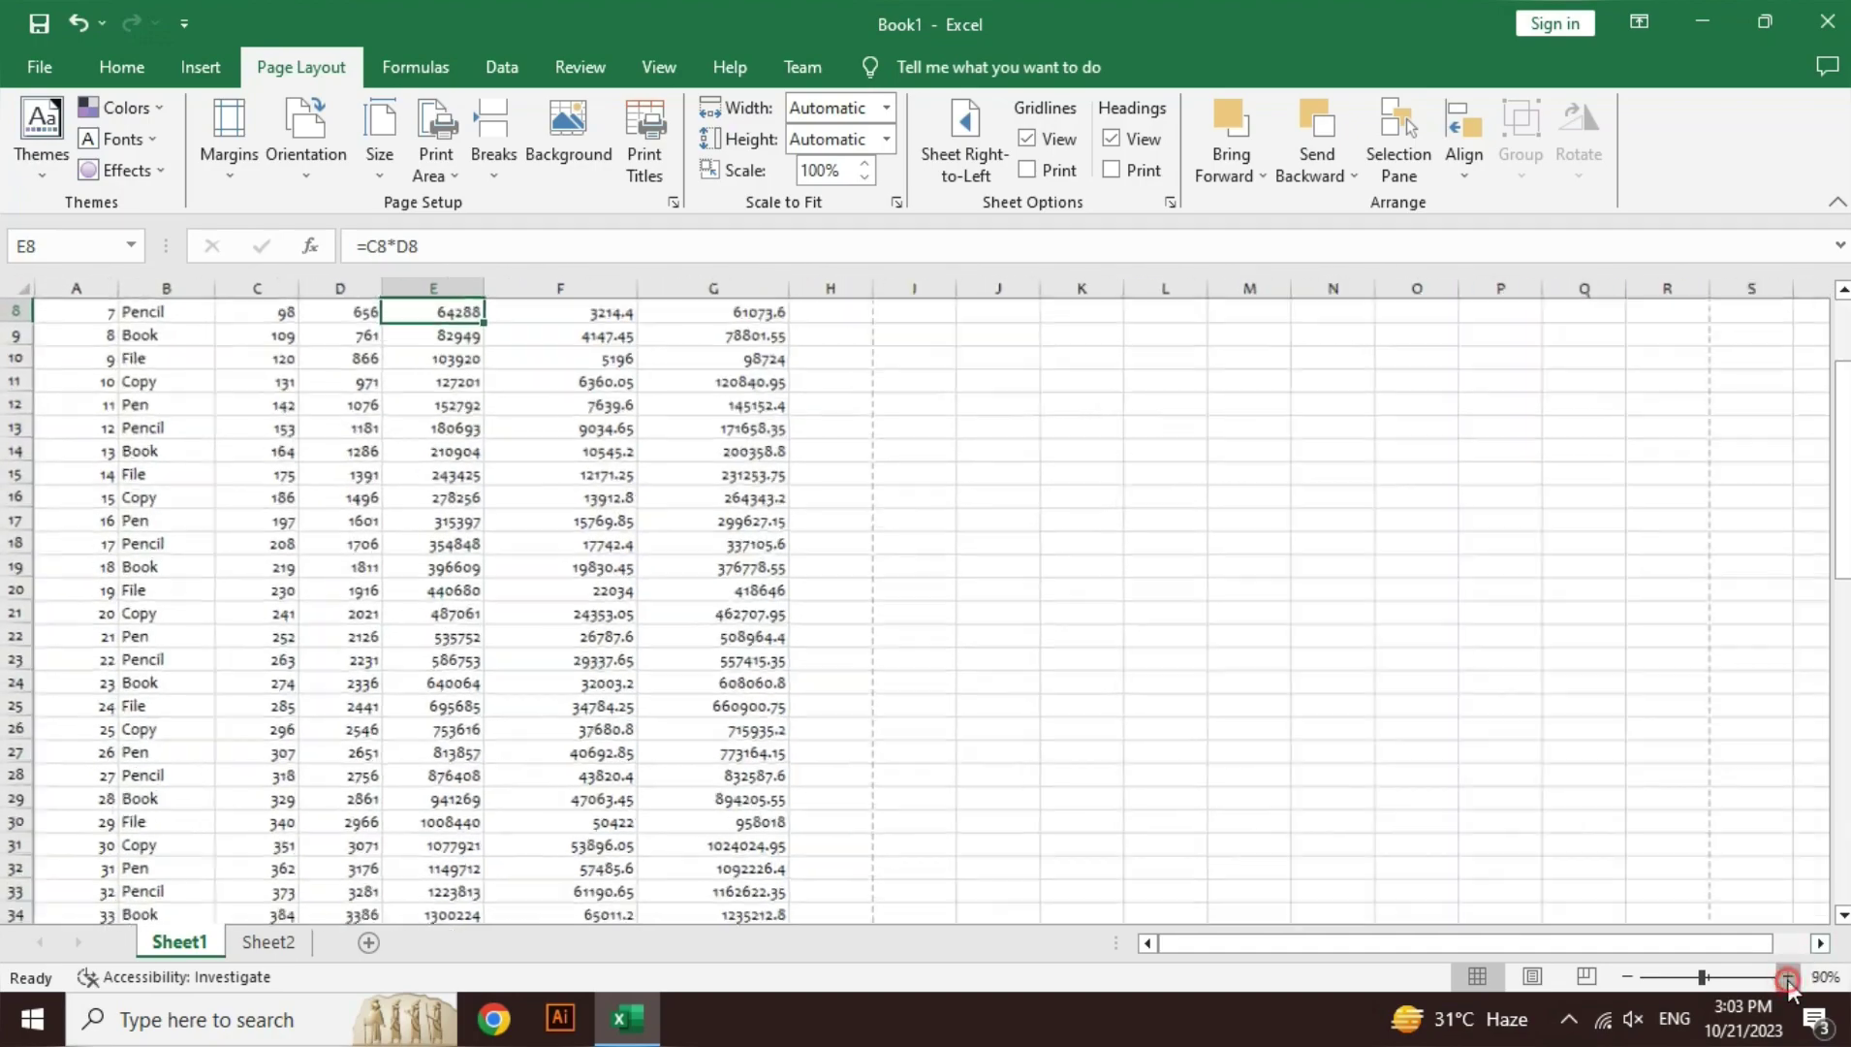
pyautogui.click(1787, 977)
pyautogui.click(1787, 976)
pyautogui.click(1787, 977)
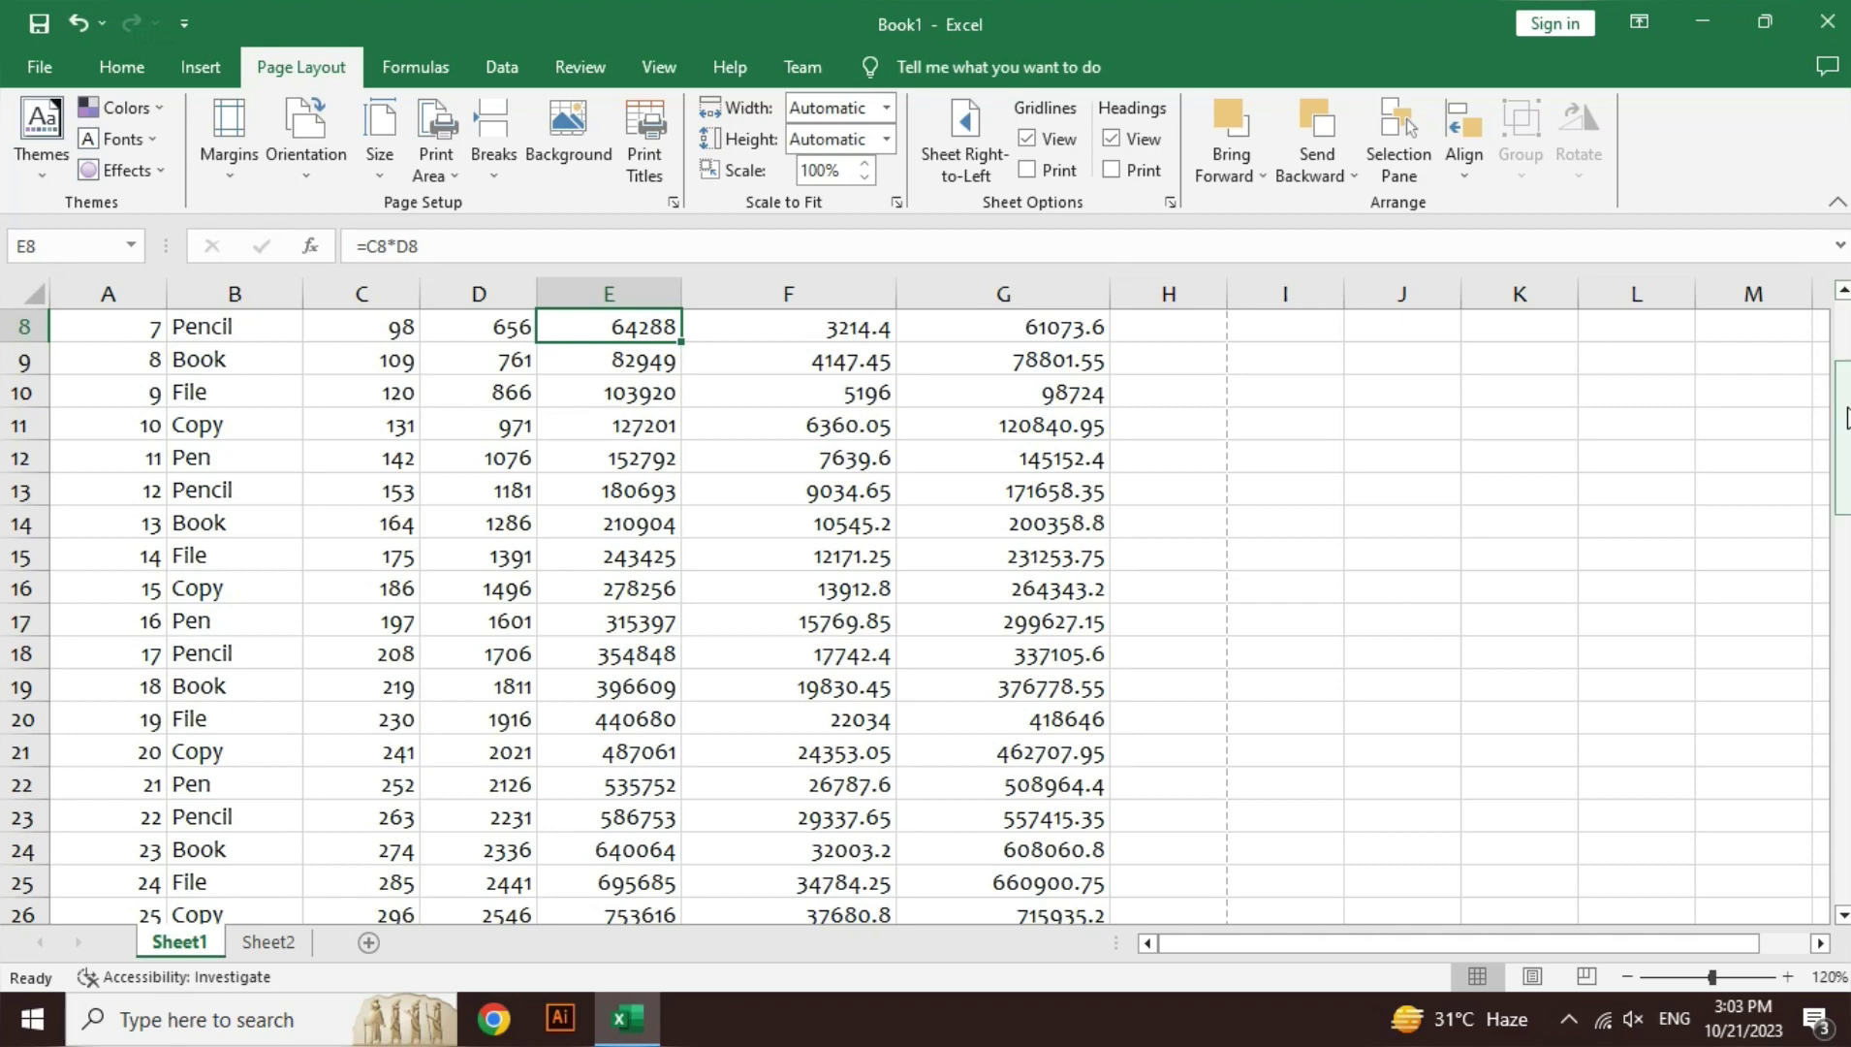
pyautogui.moveTo(1842, 419); pyautogui.dragTo(1842, 359)
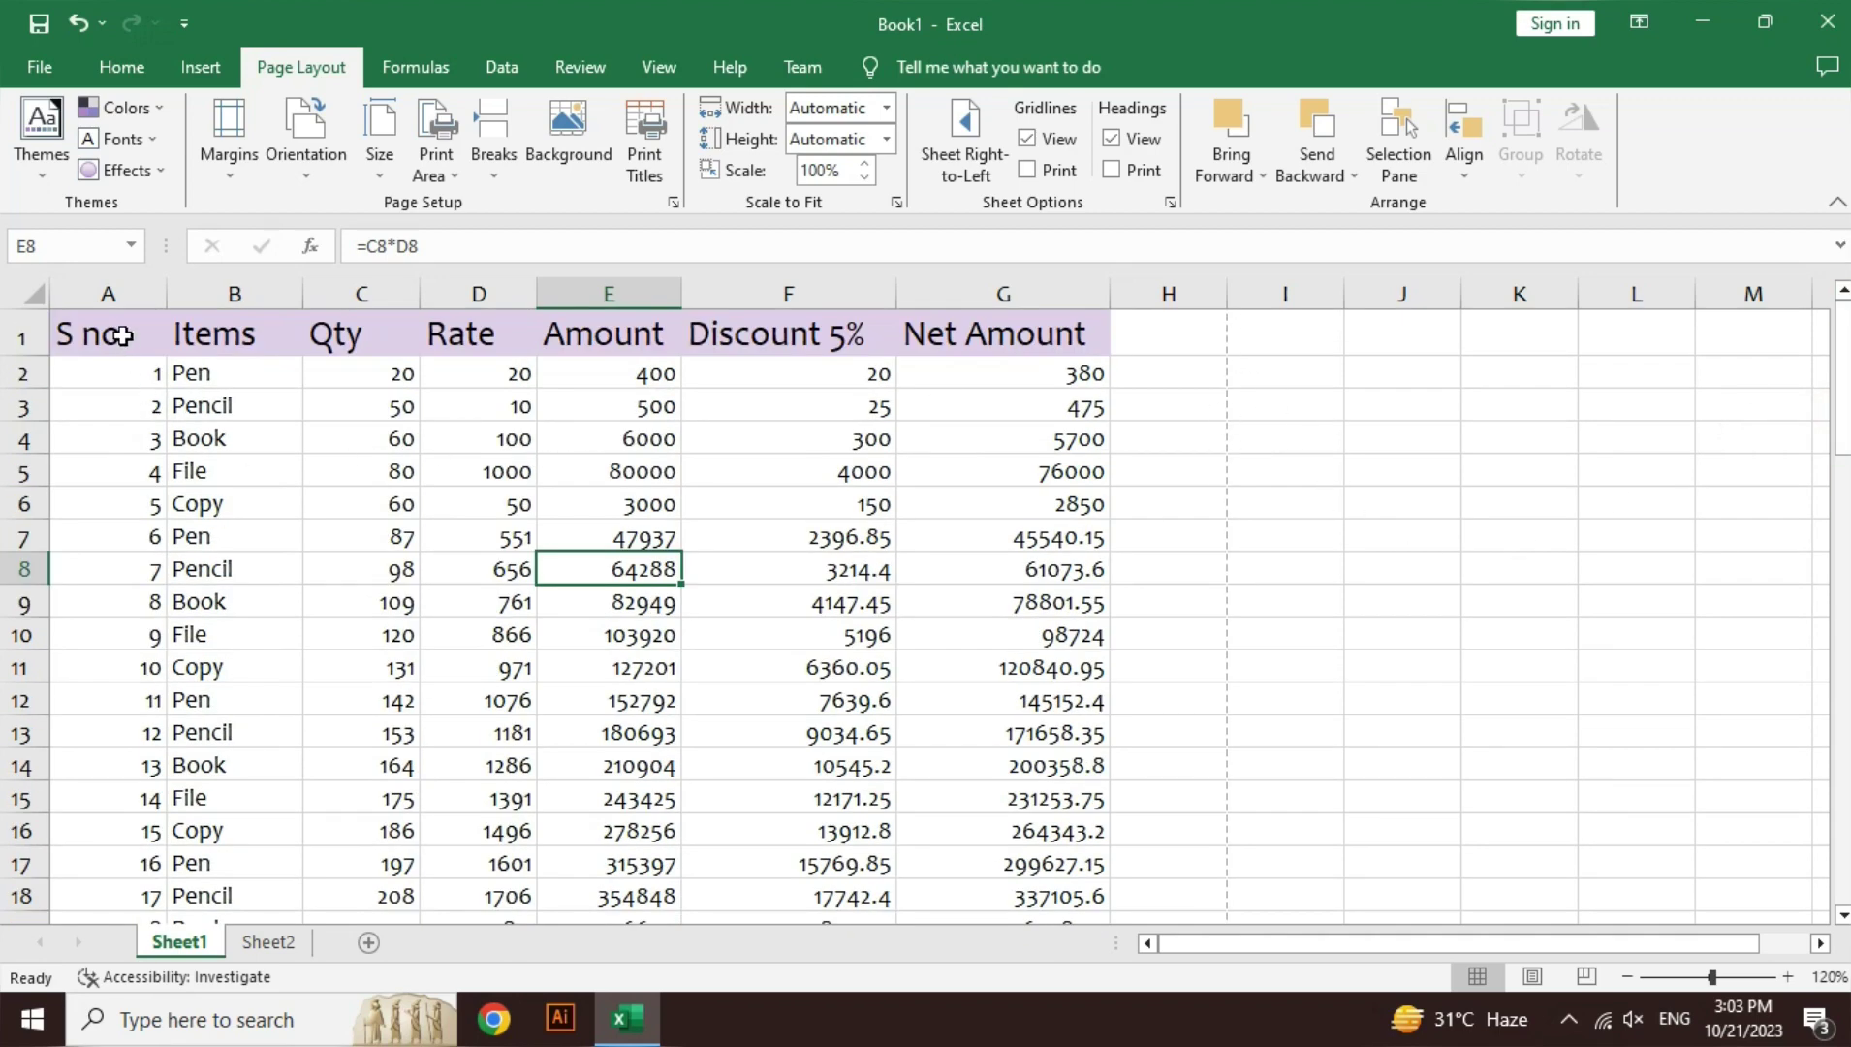
# - Copy the header and first 12 rows (A1:G13) and paste them at H1
pyautogui.moveTo(108, 335); pyautogui.dragTo(987, 712)
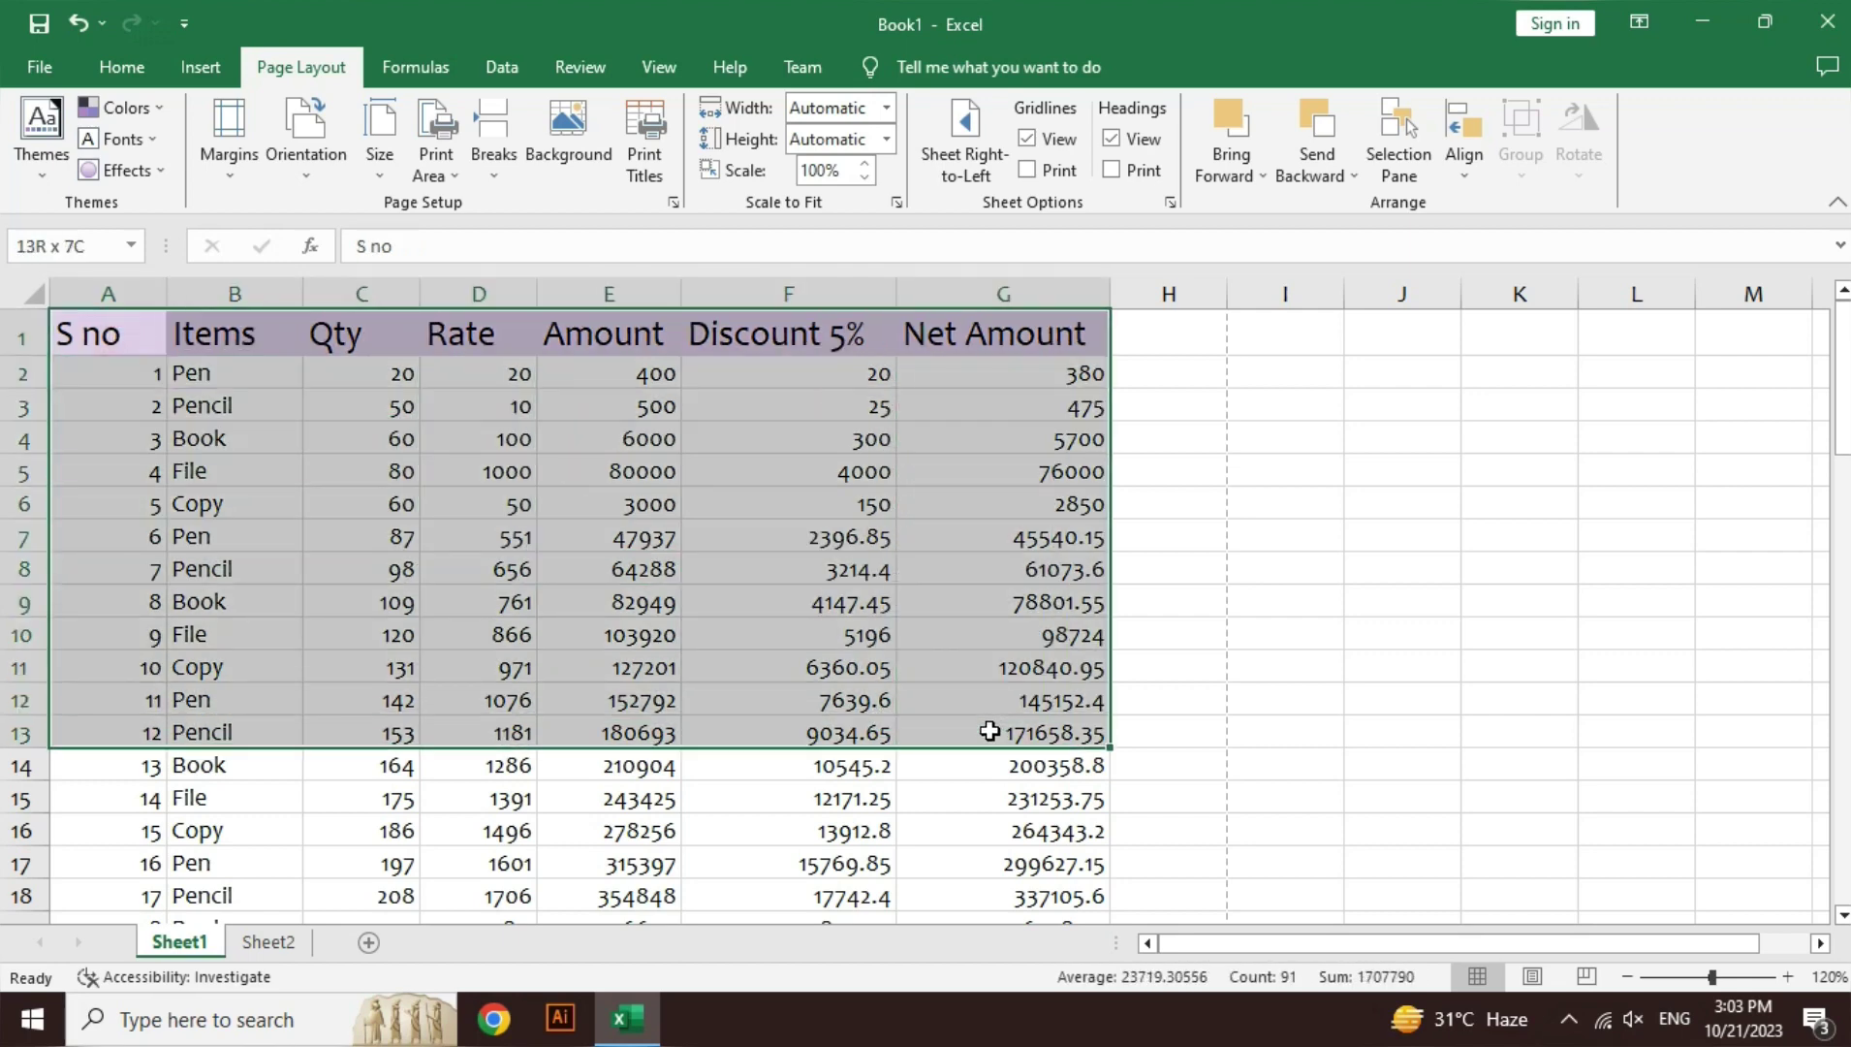
pyautogui.hotkey('ctrl', 'c')
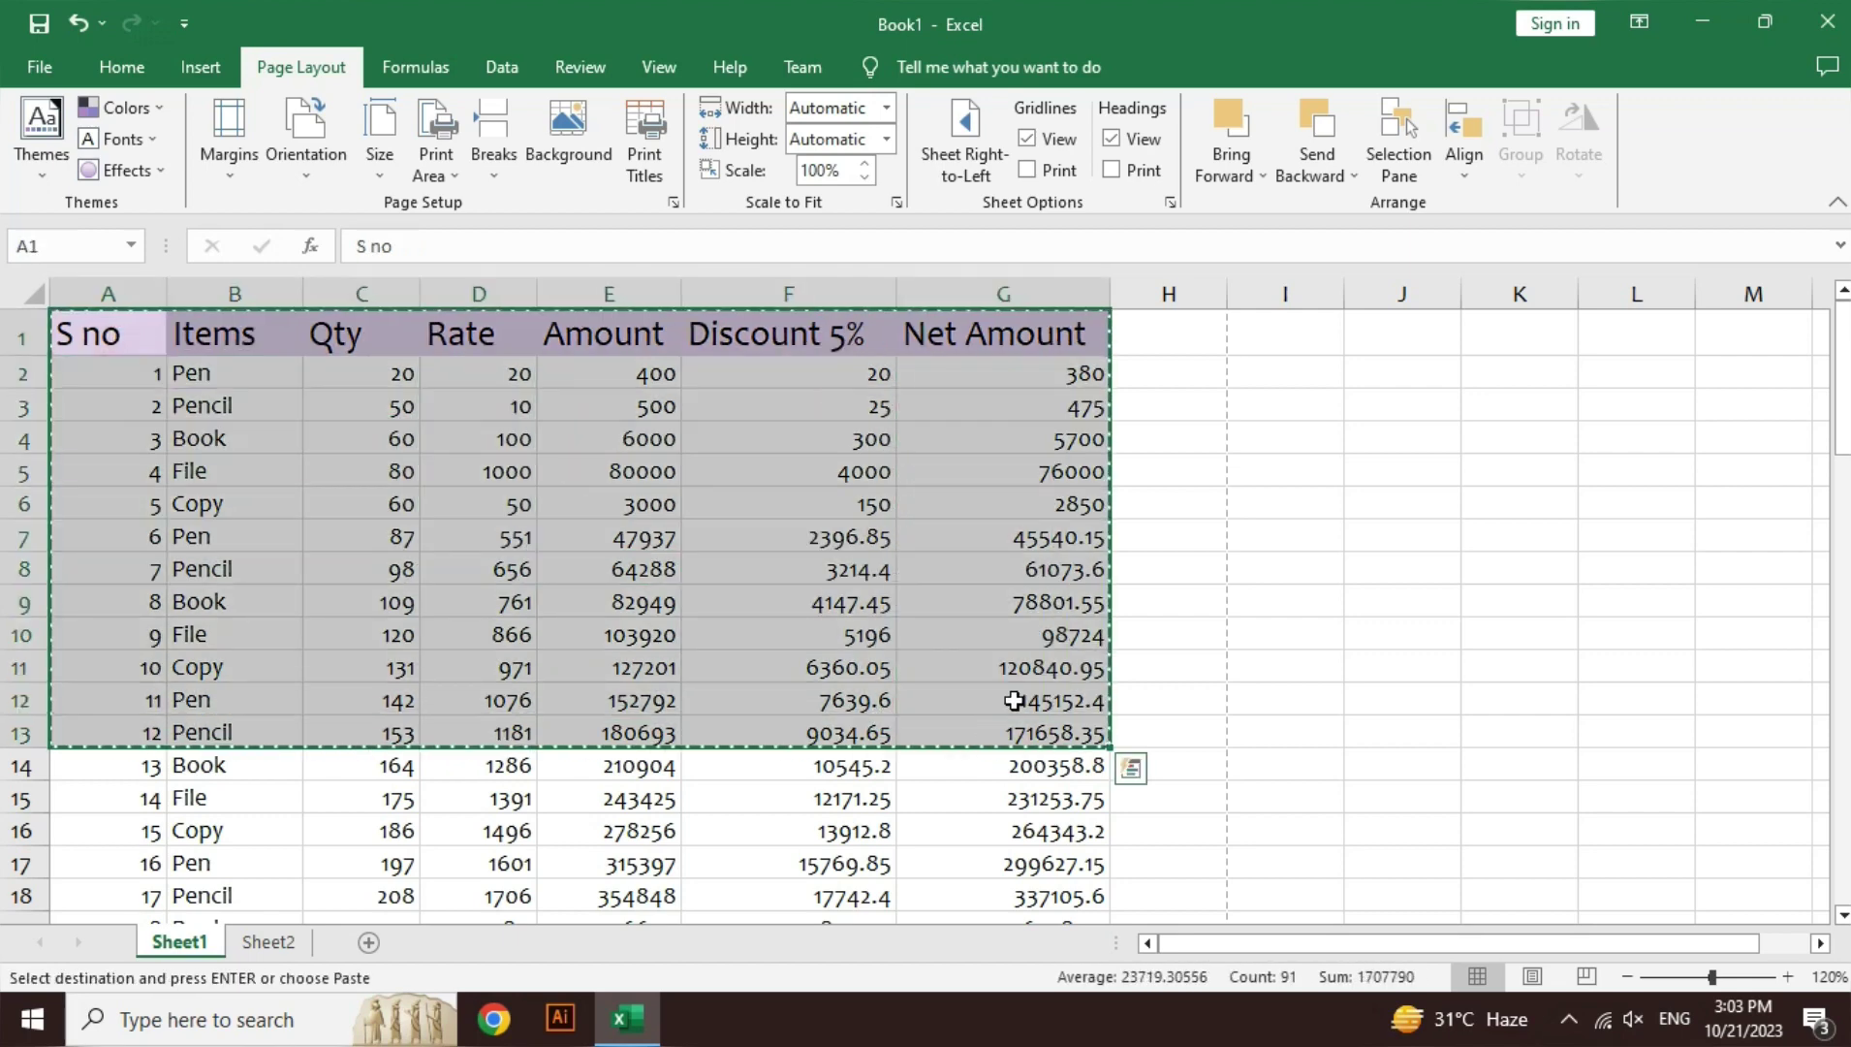
pyautogui.click(1197, 346)
pyautogui.hotkey('ctrl', 'v')
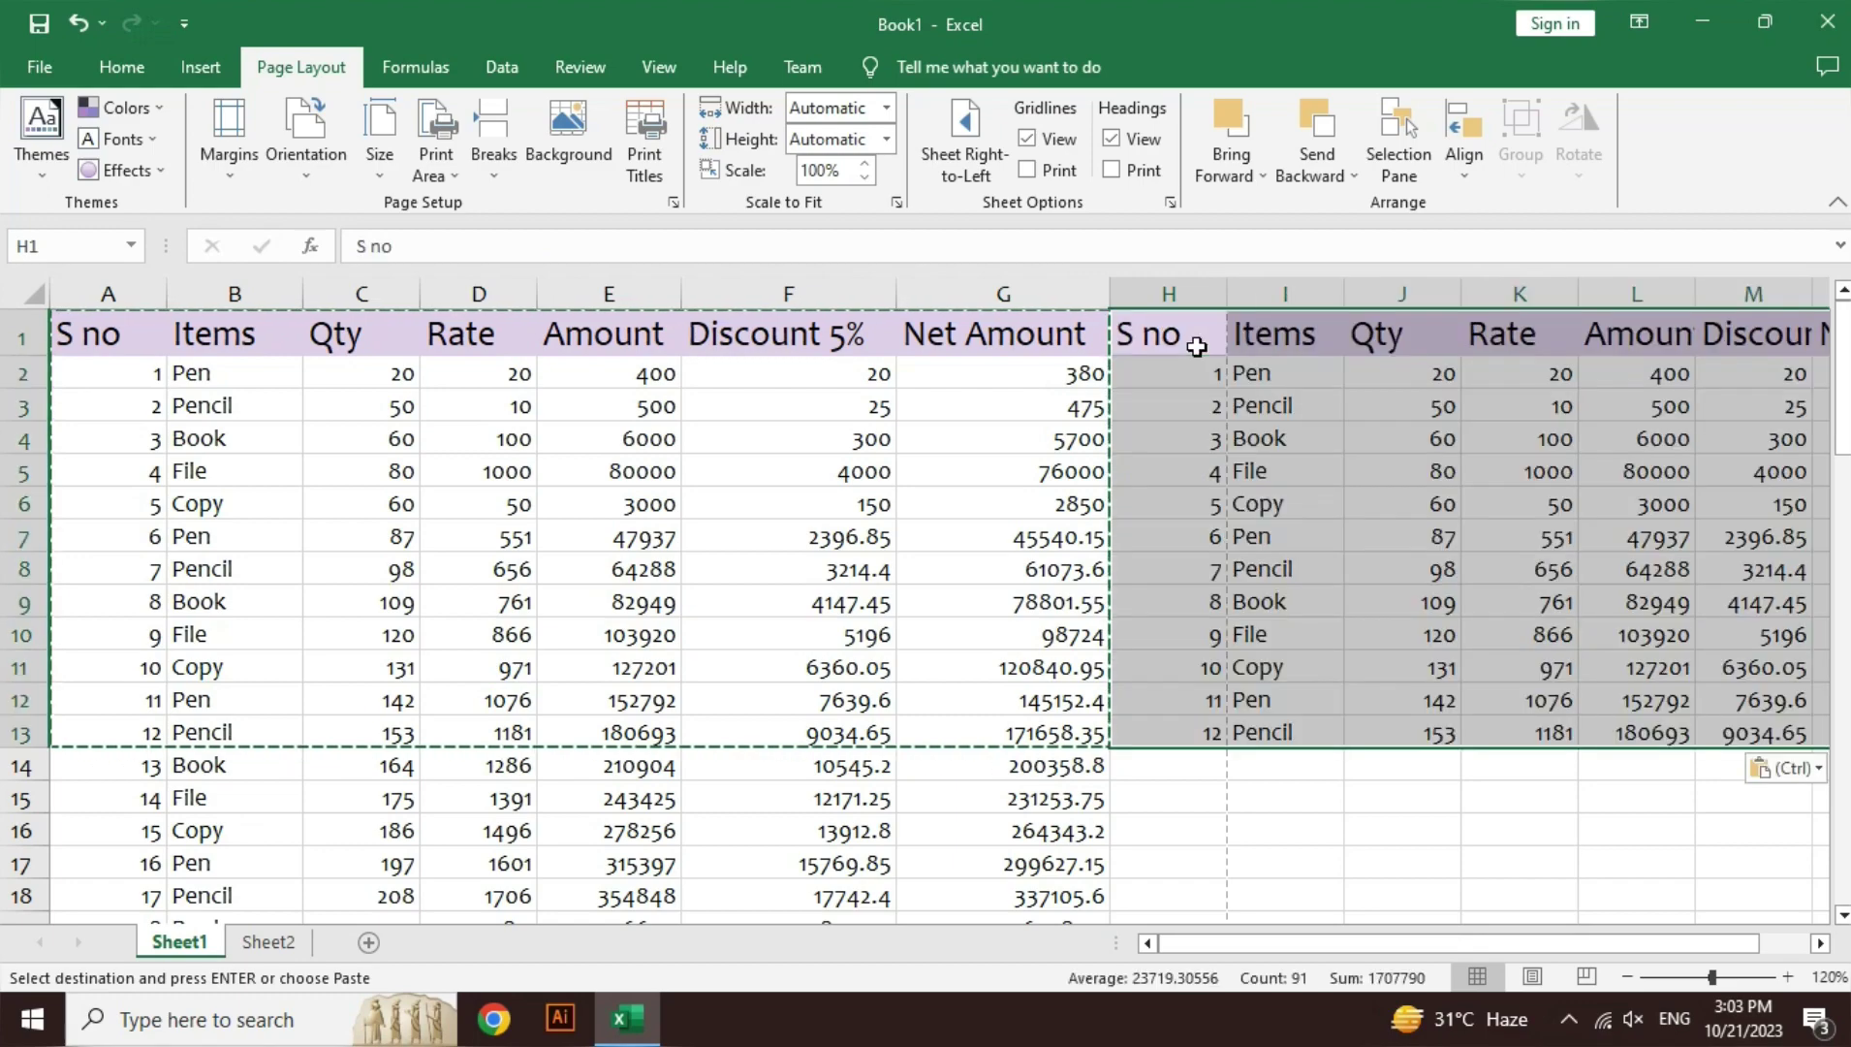
pyautogui.click(1198, 623)
pyautogui.press('Escape')
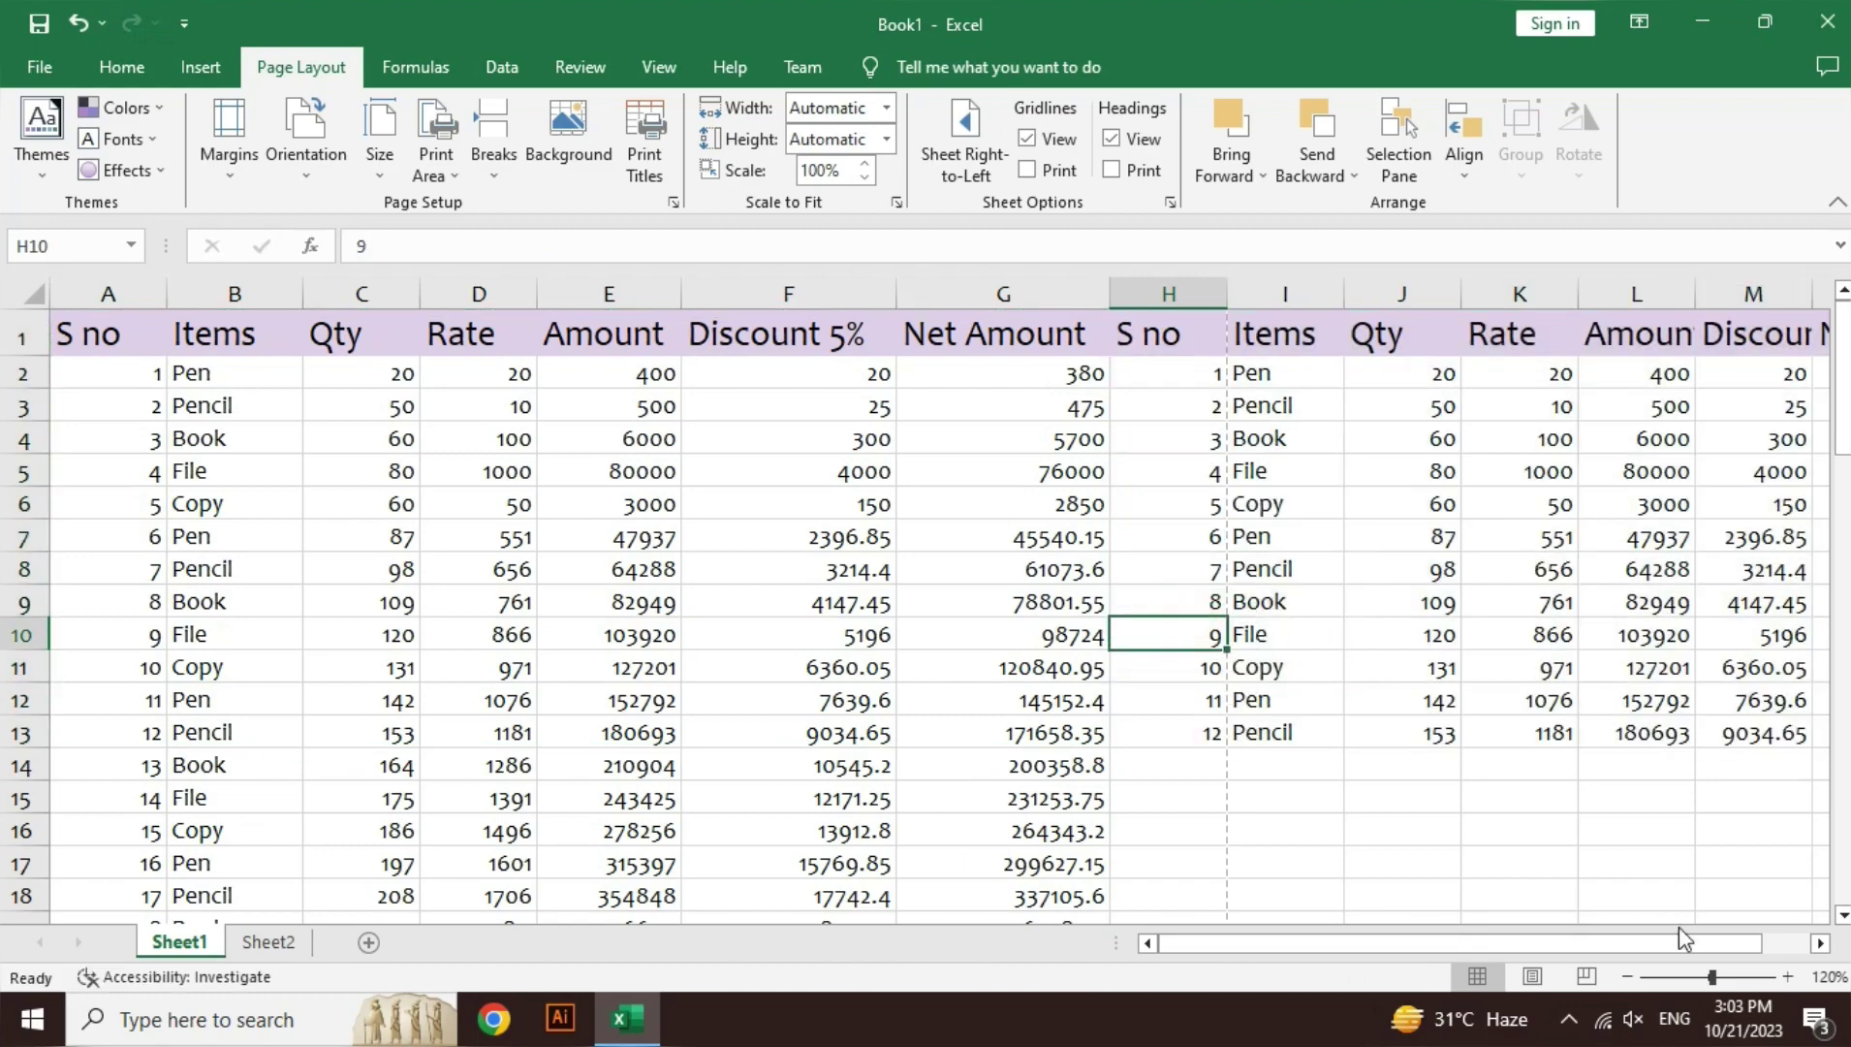
# - Zoom out and autofit columns N, M and L so their headers show fully
pyautogui.click(1626, 976)
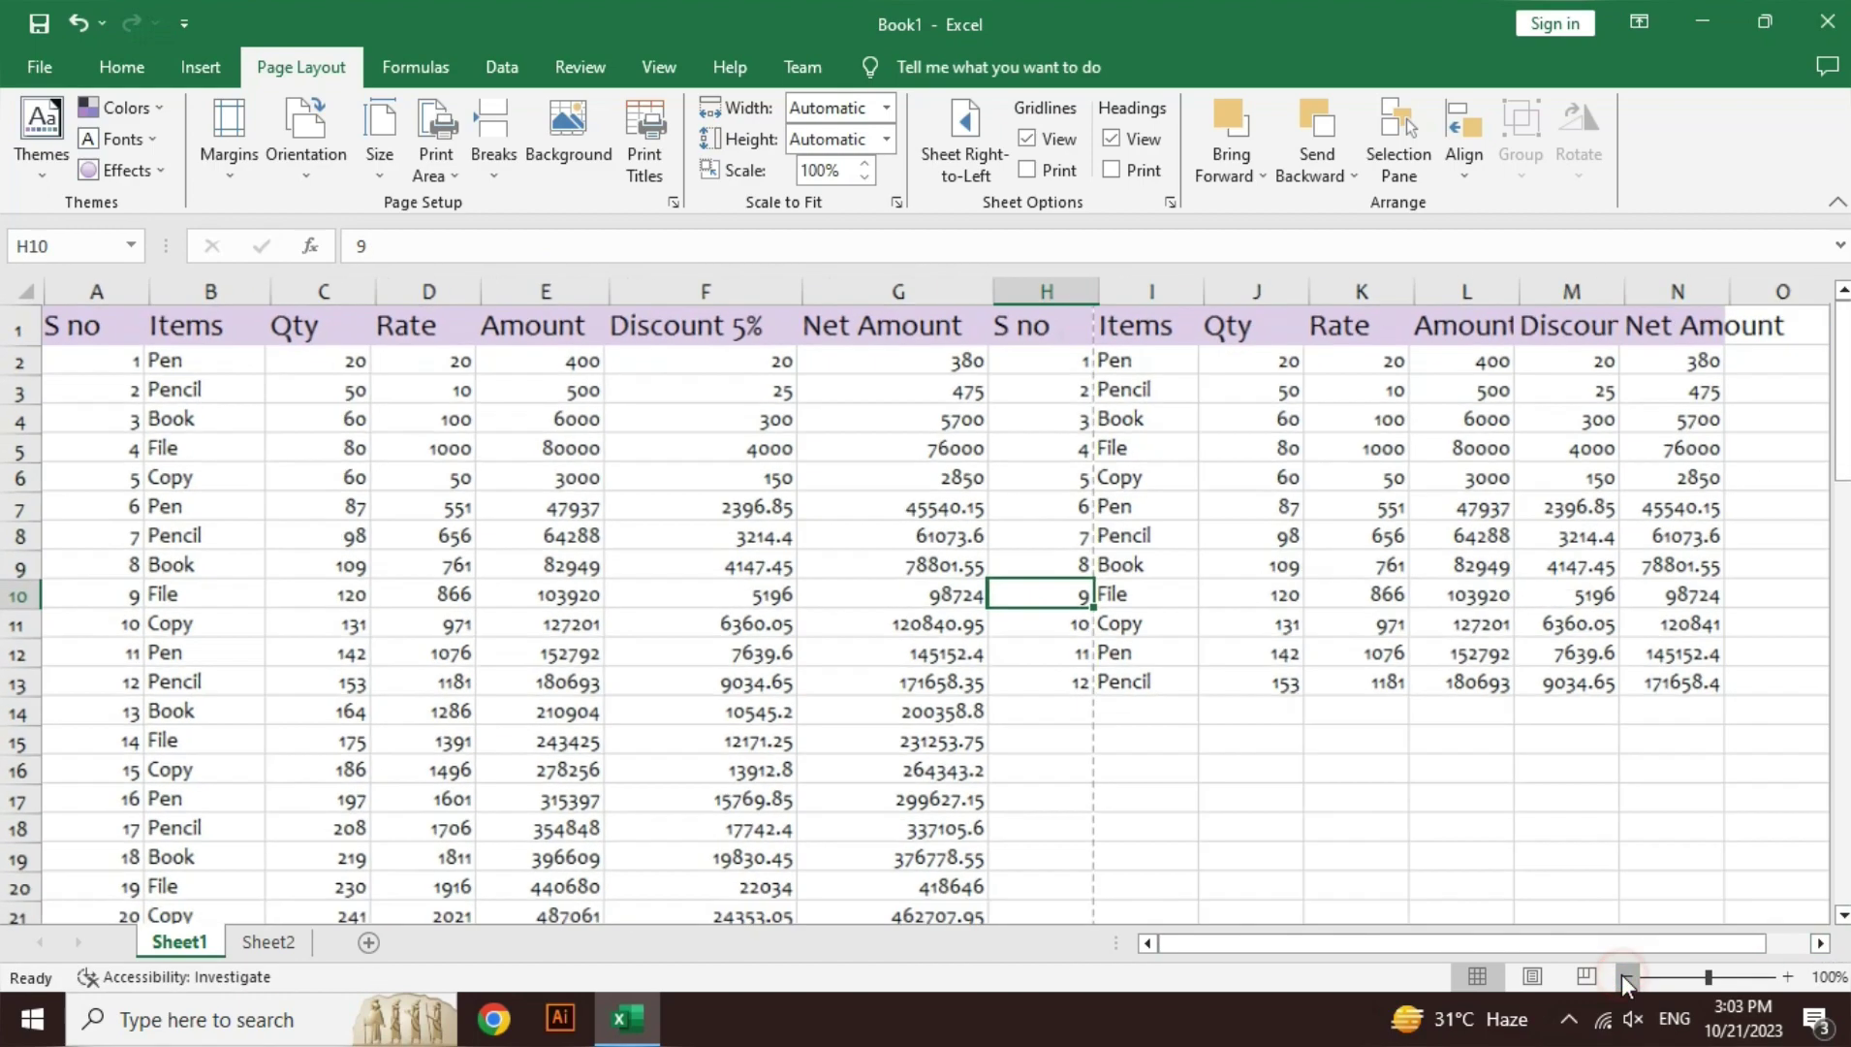
pyautogui.click(1626, 976)
pyautogui.click(1626, 975)
pyautogui.click(1626, 976)
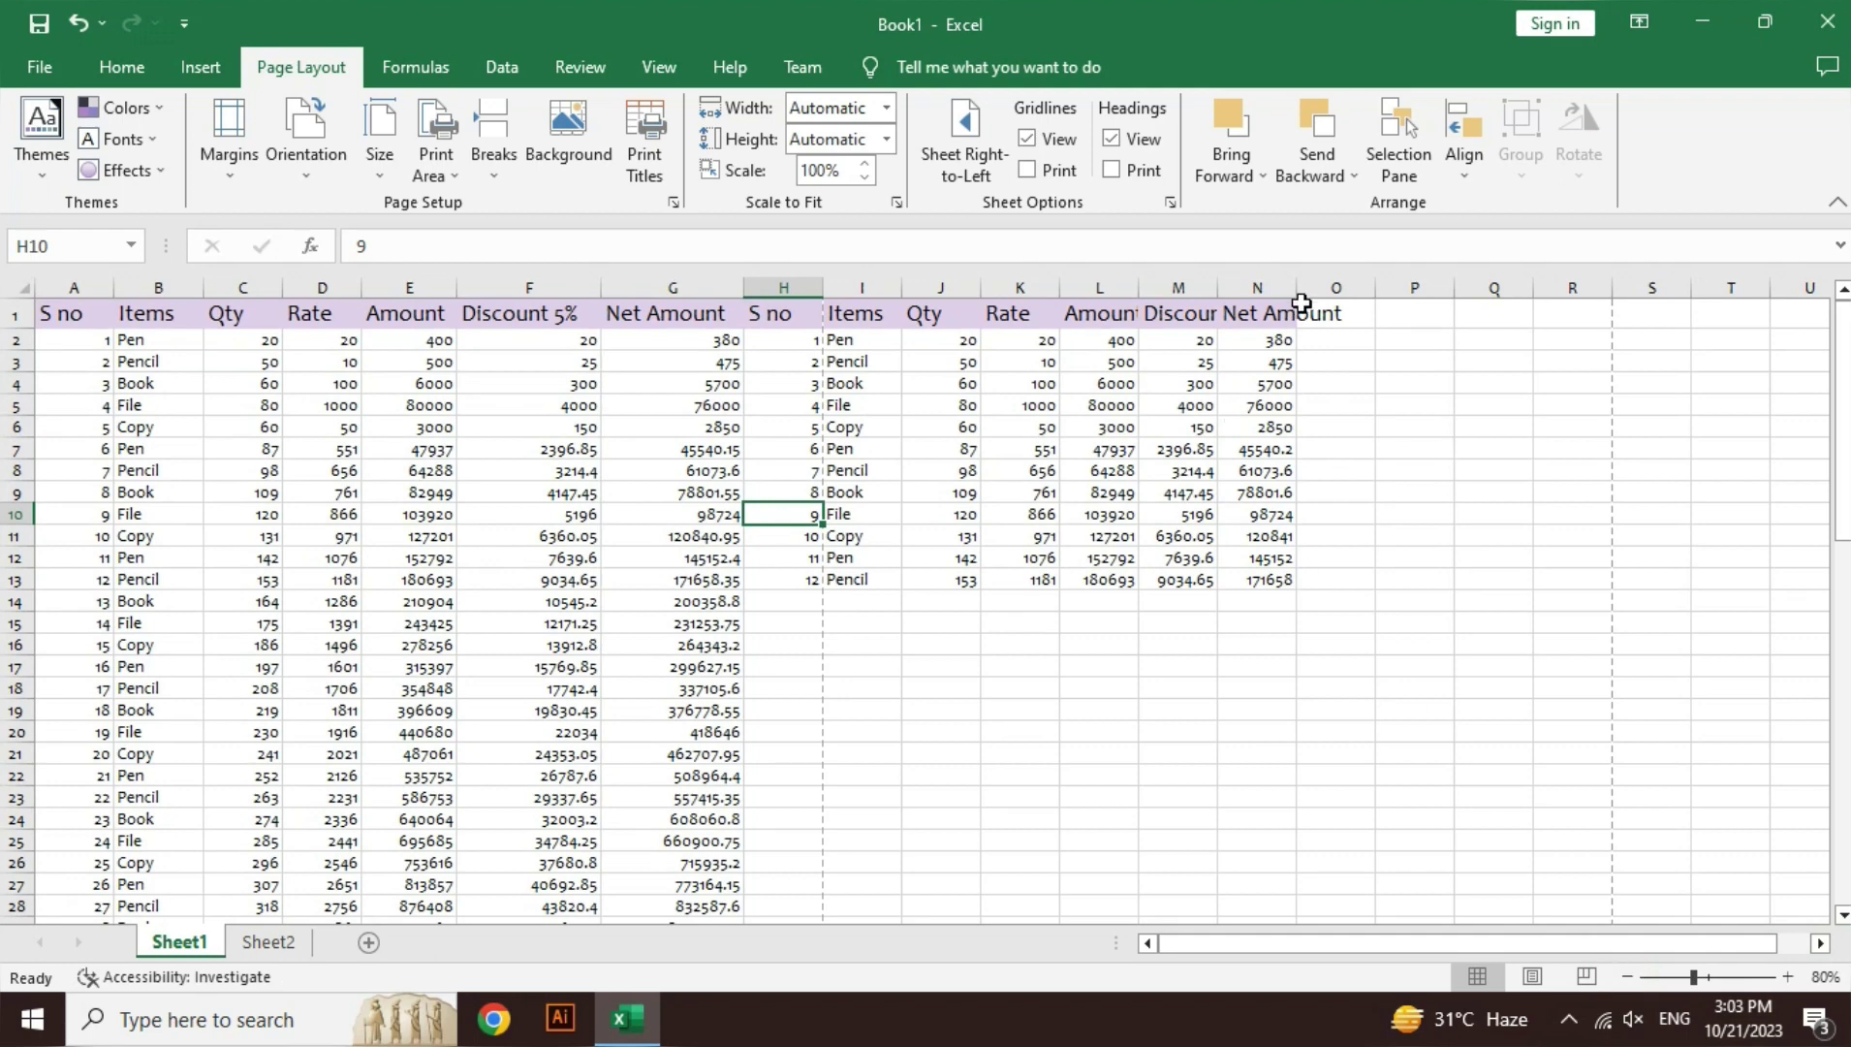
pyautogui.doubleClick(1299, 286)
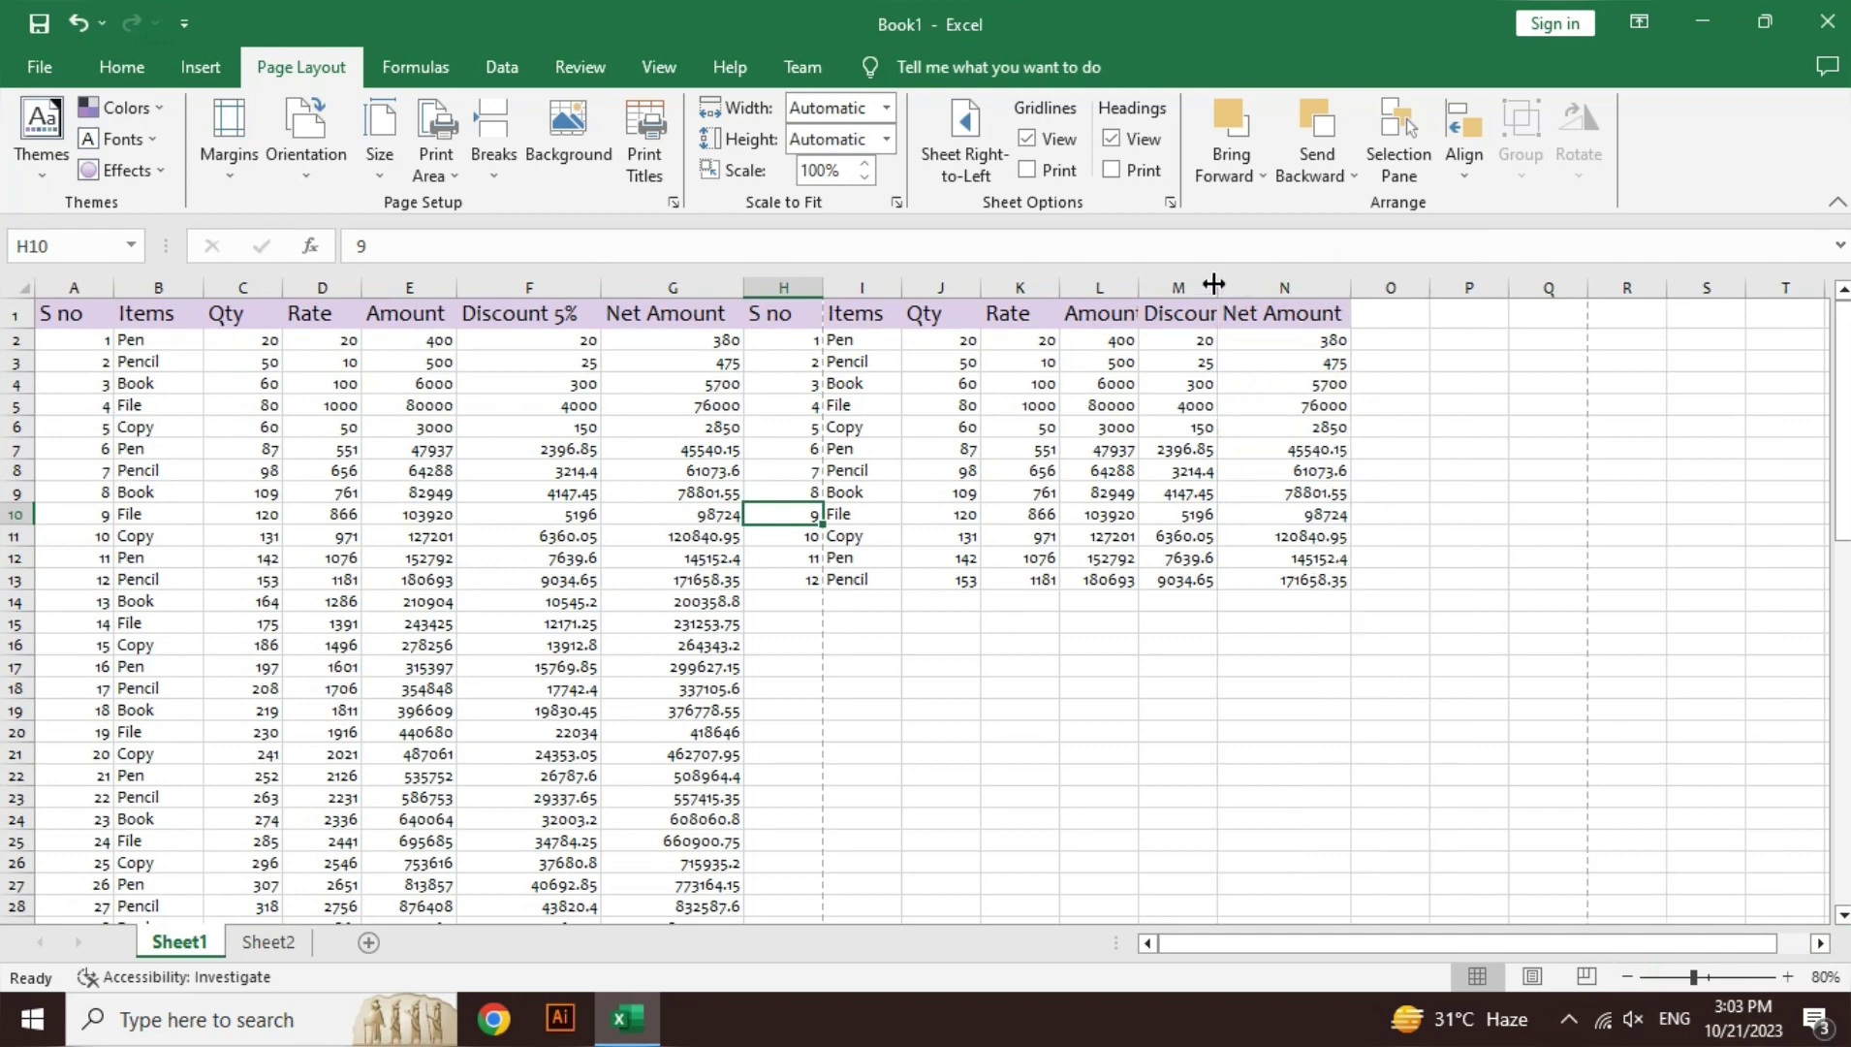
pyautogui.doubleClick(1217, 284)
pyautogui.doubleClick(1139, 284)
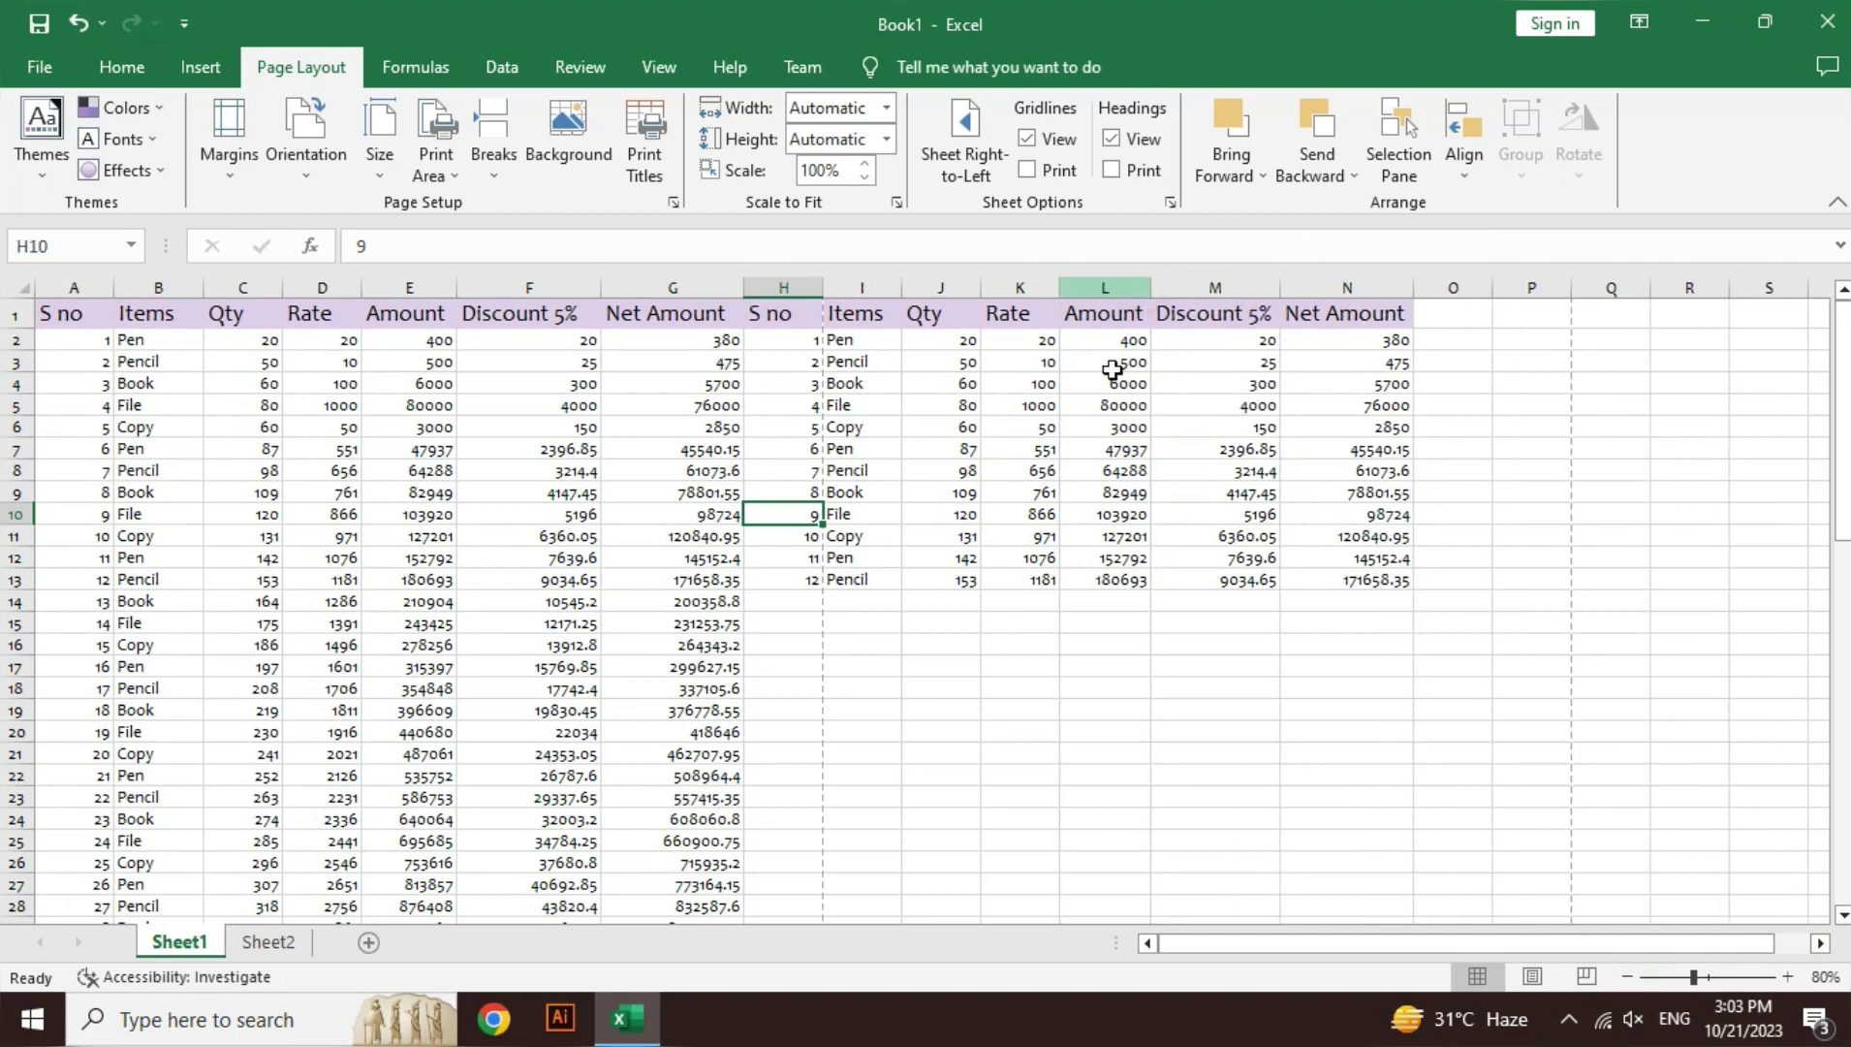
pyautogui.click(899, 588)
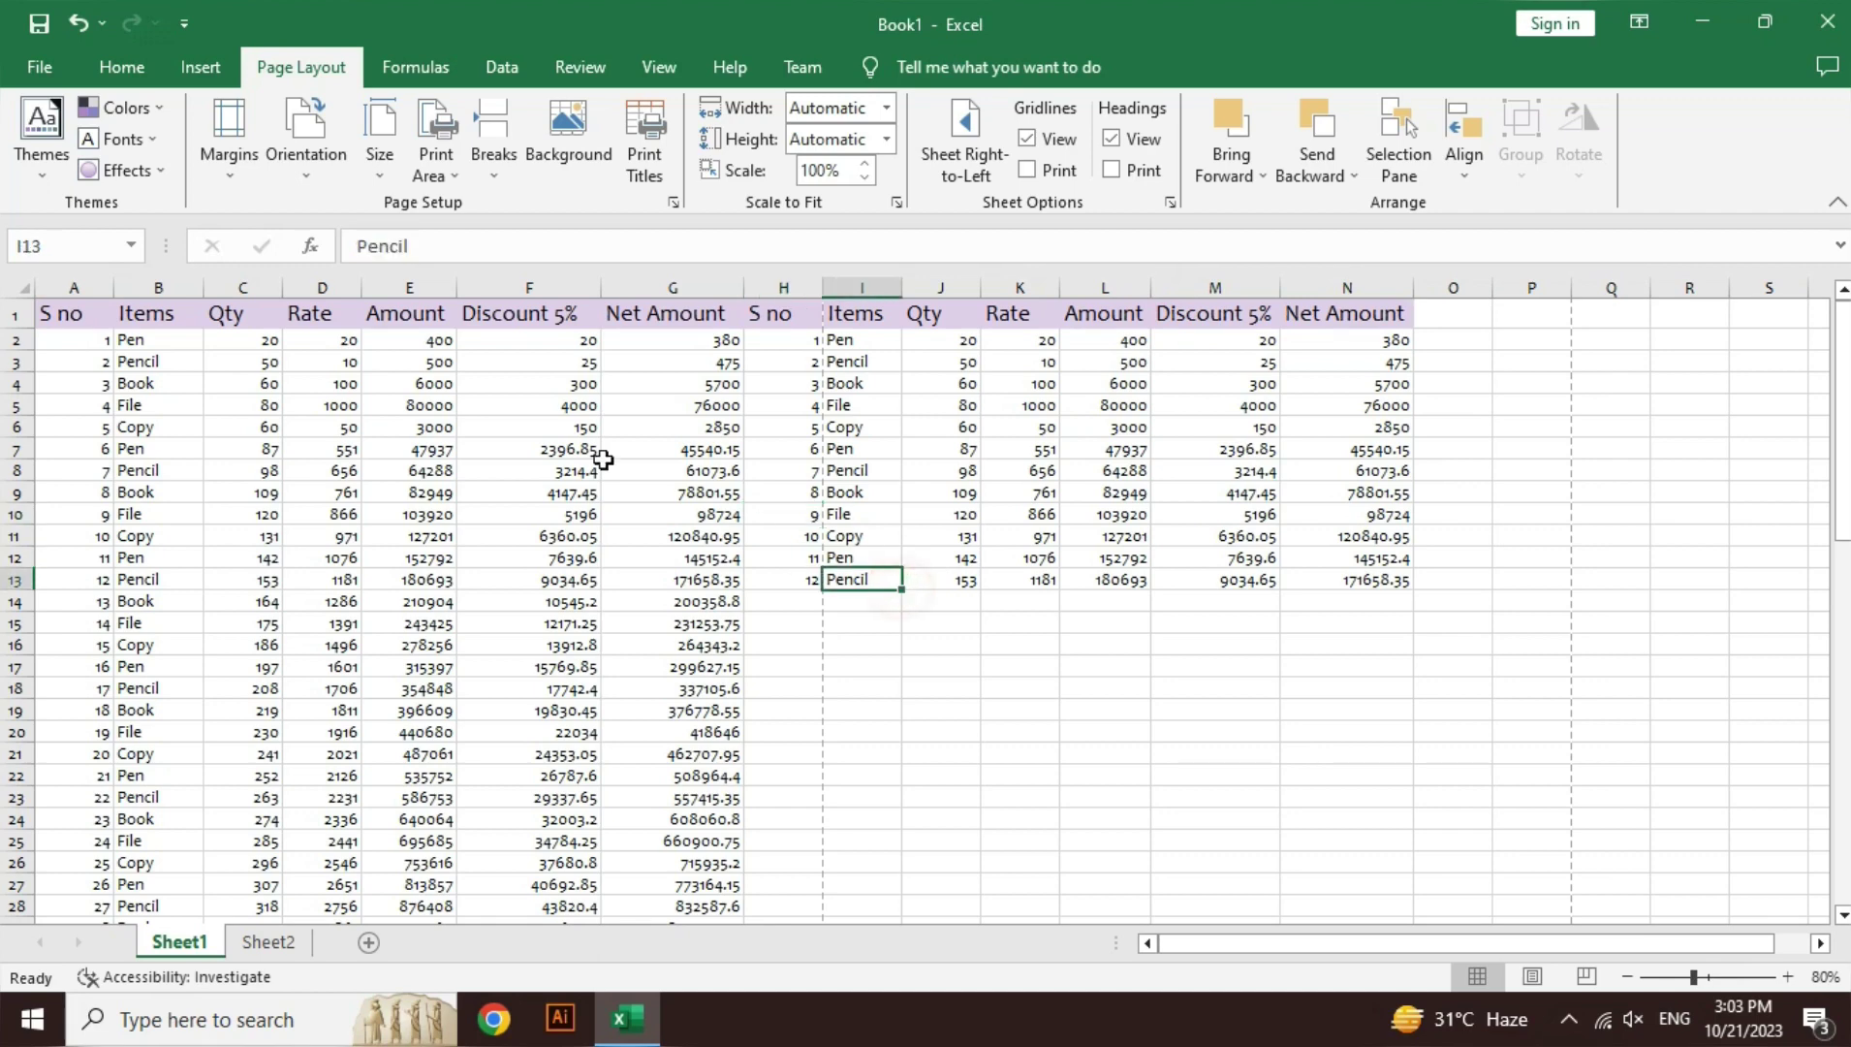
pyautogui.click(312, 175)
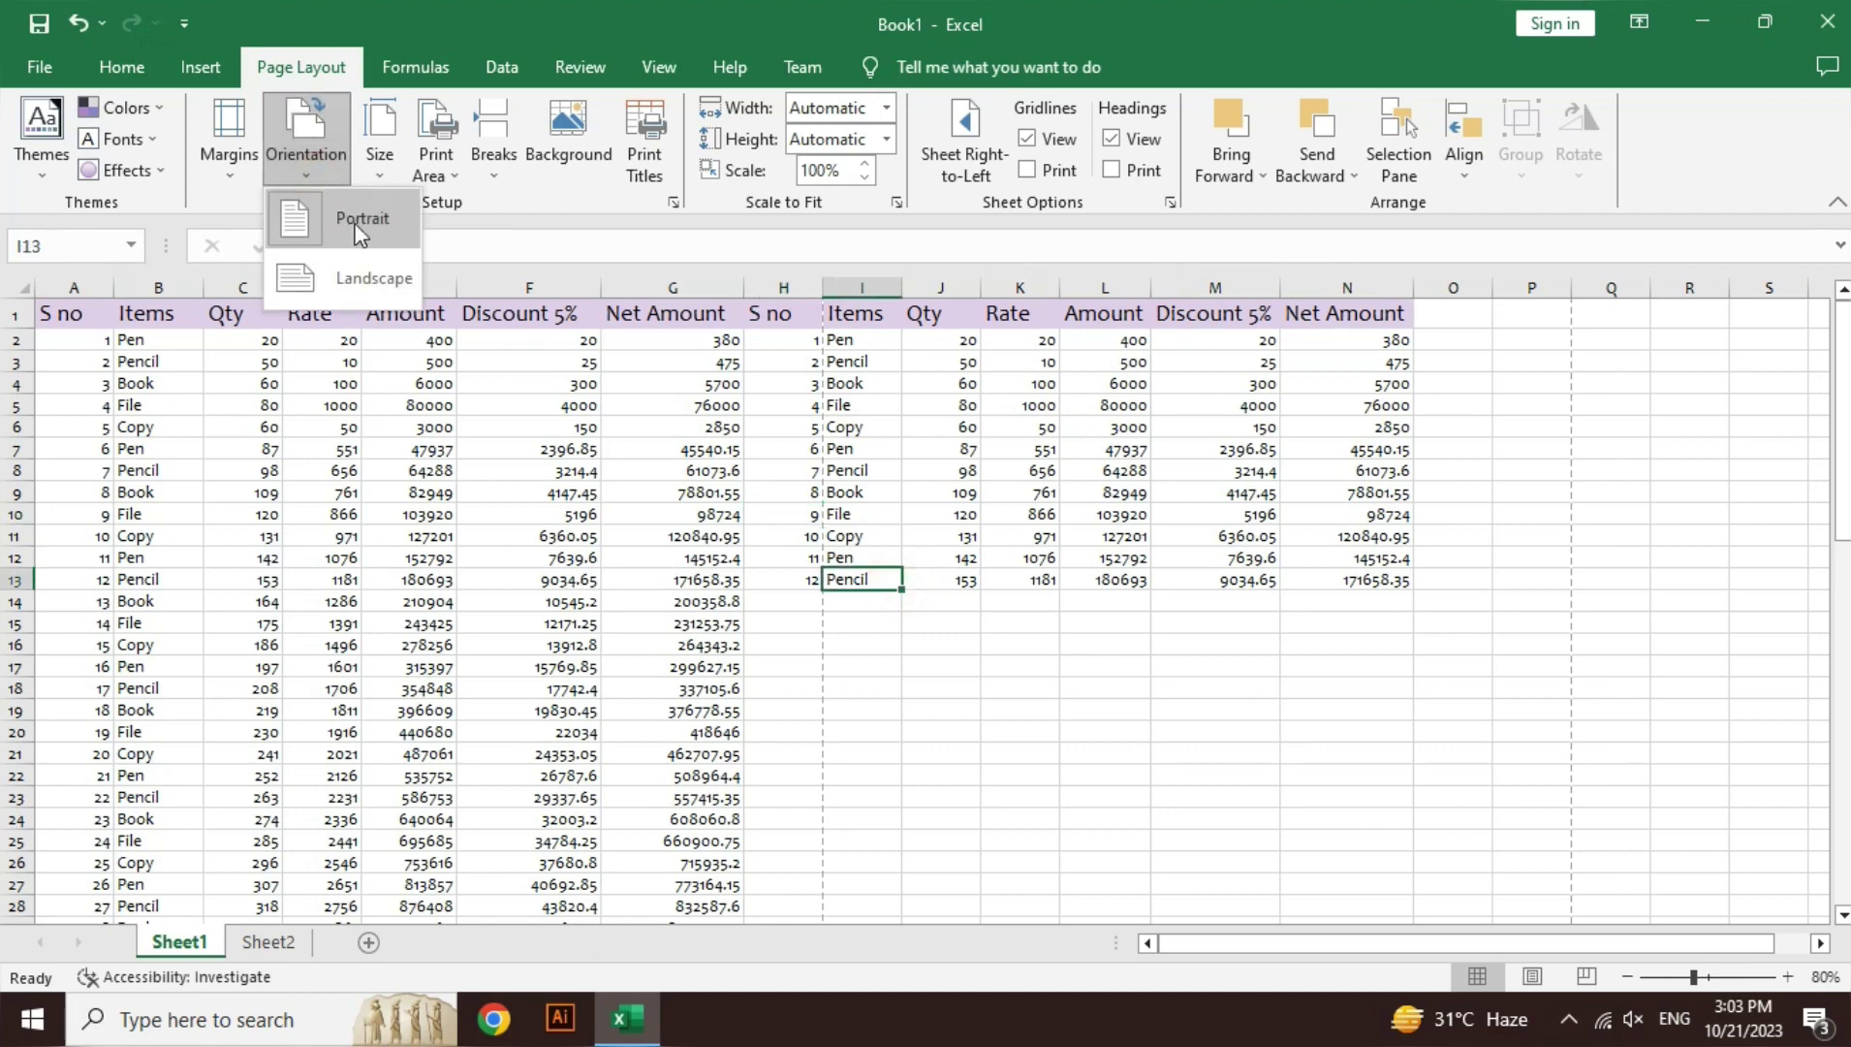
pyautogui.click(361, 284)
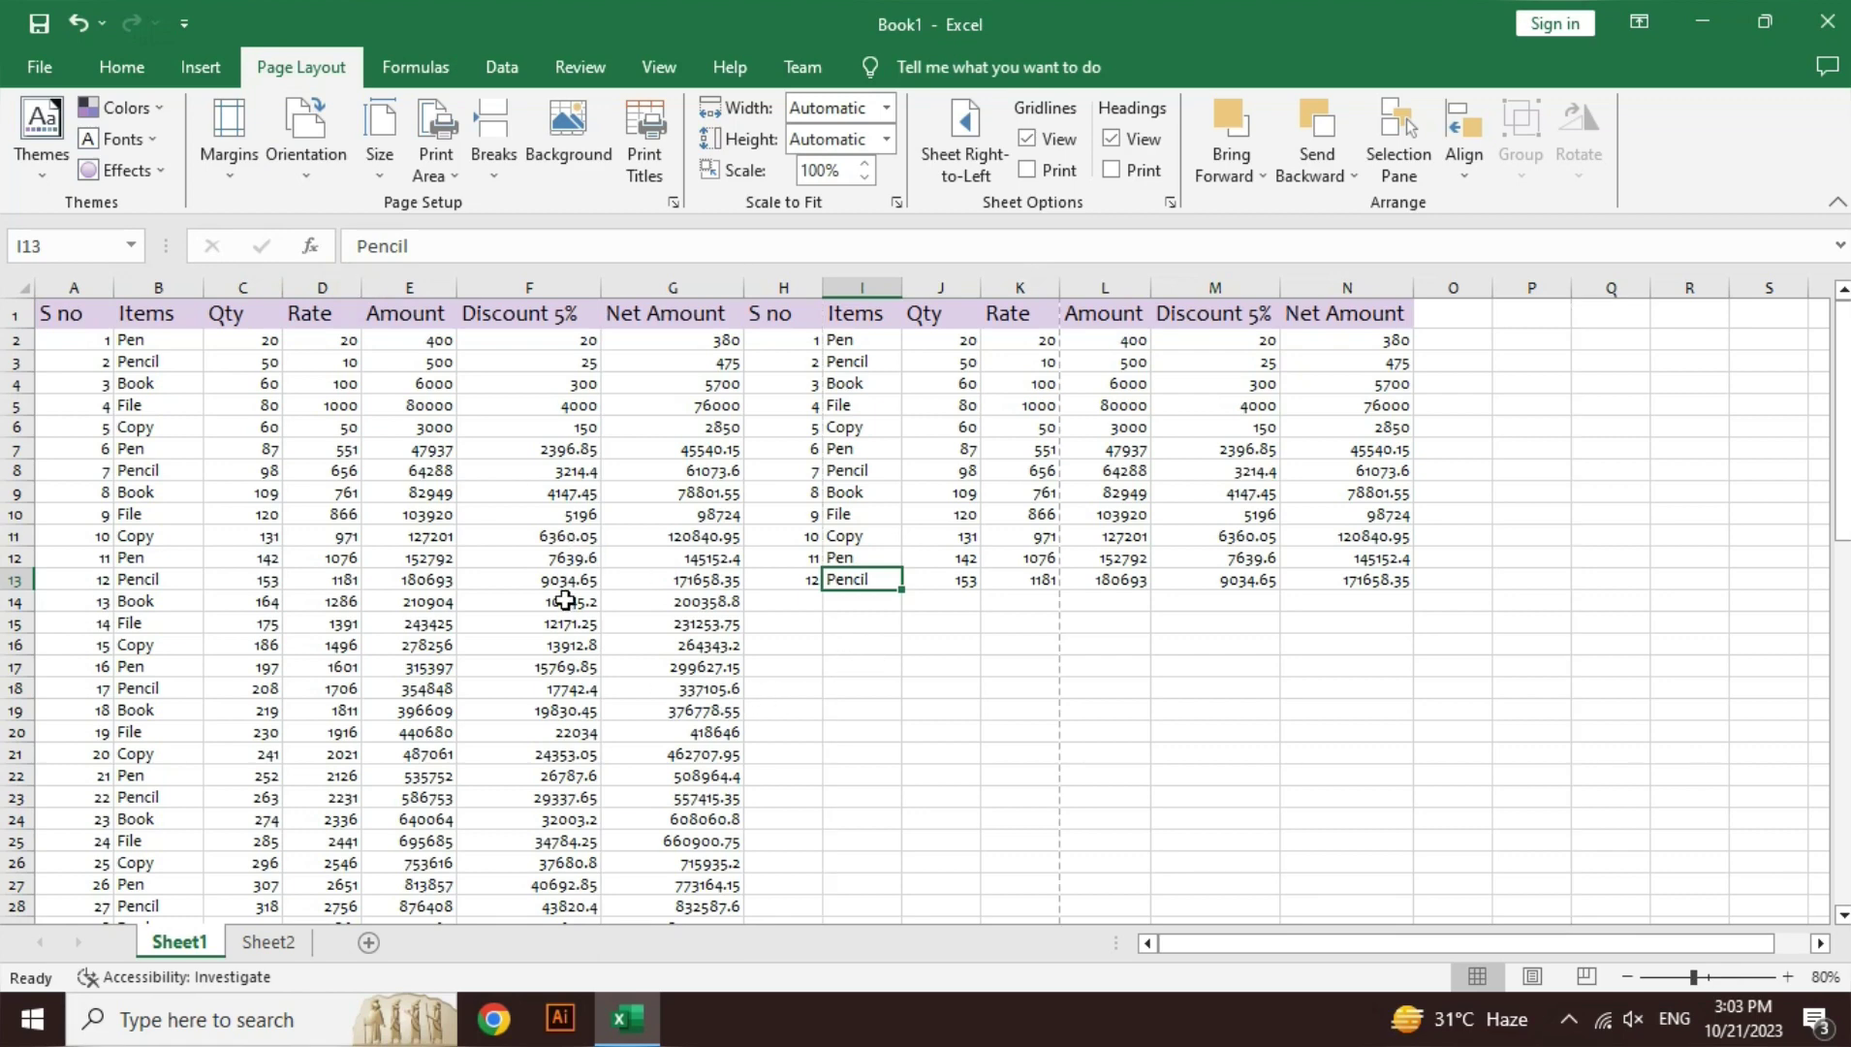
pyautogui.hotkey('ctrl', 'p')
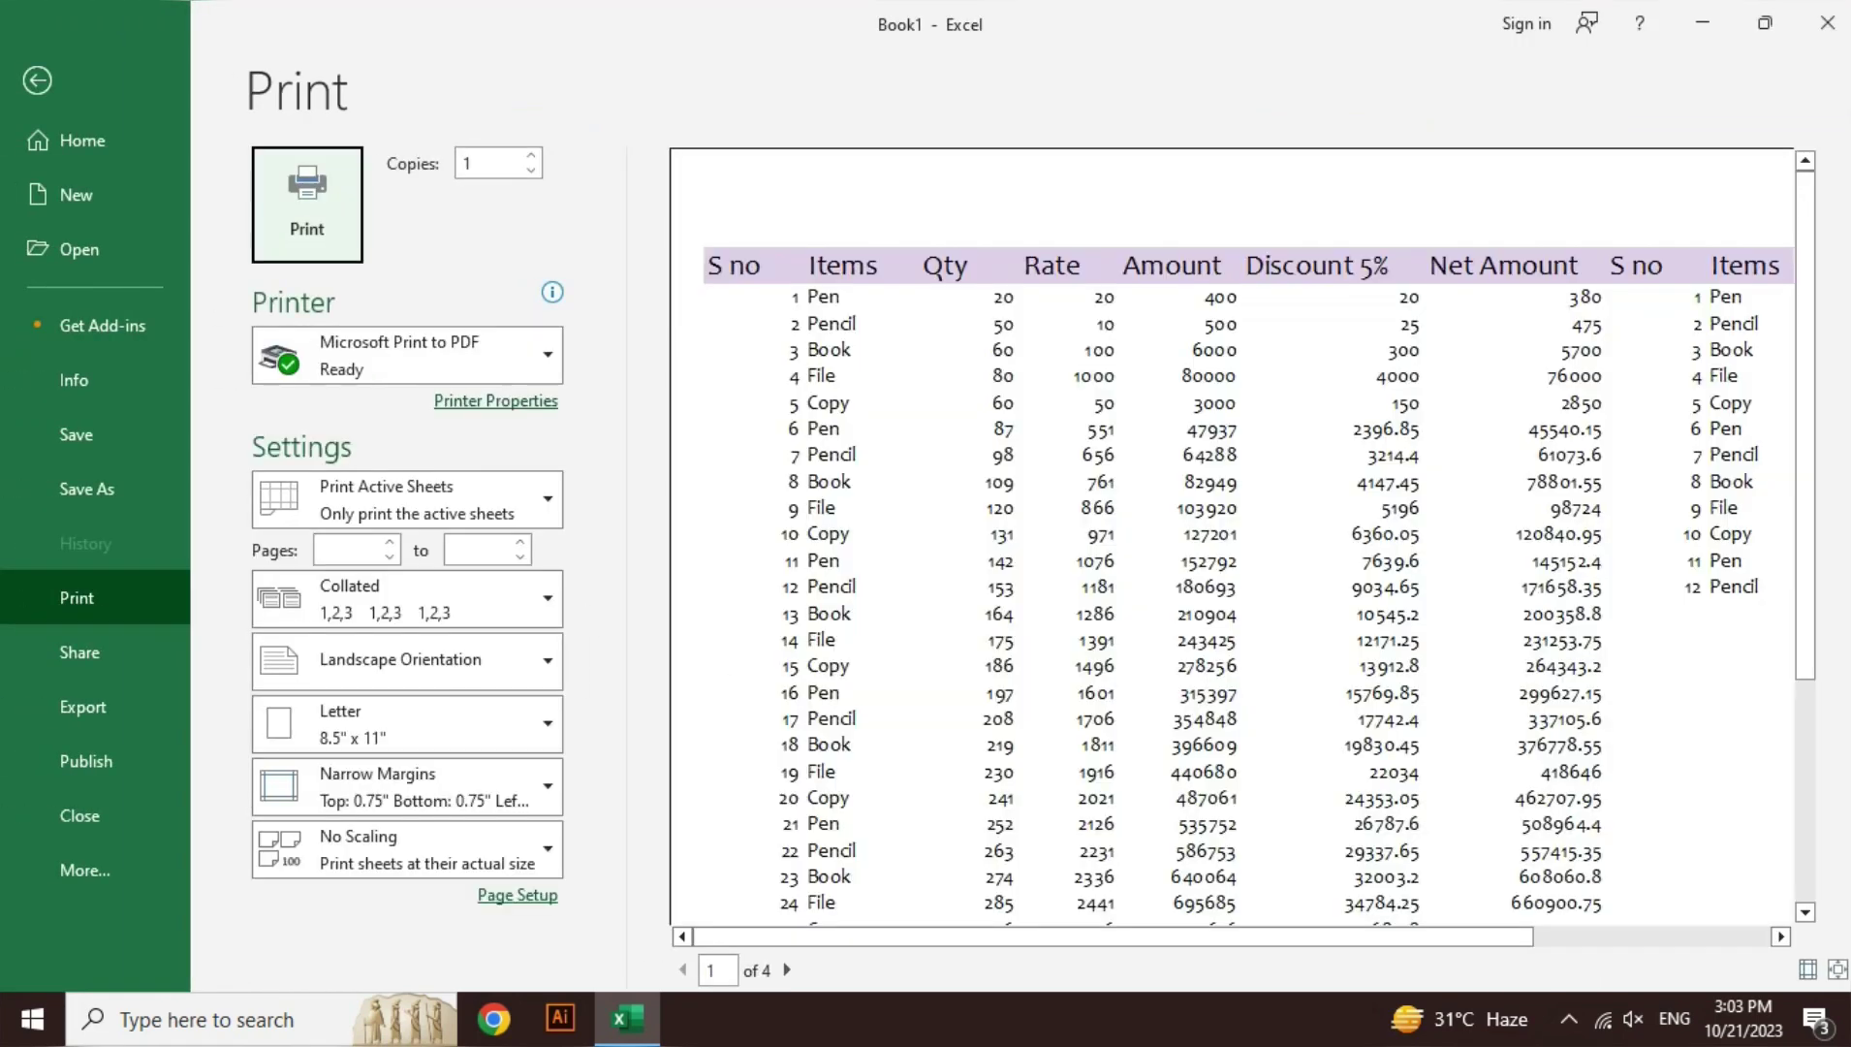
pyautogui.click(1835, 971)
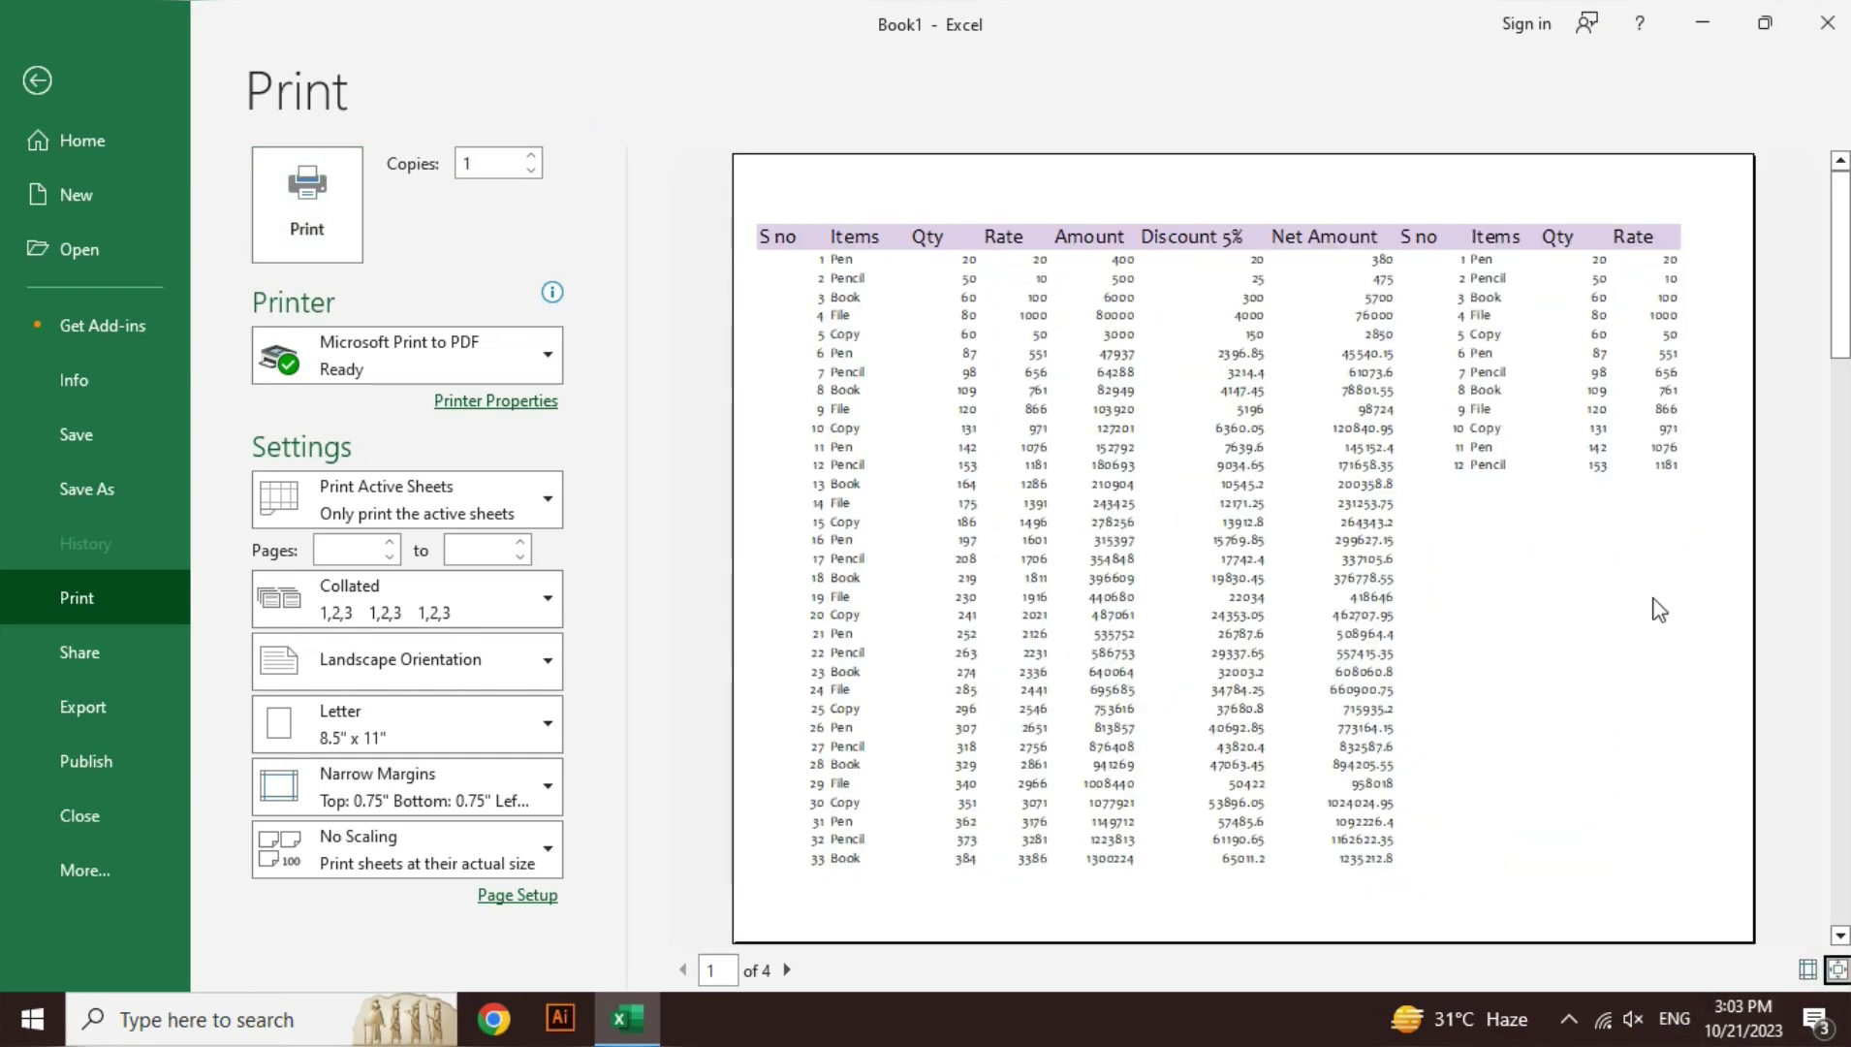
pyautogui.press('Escape')
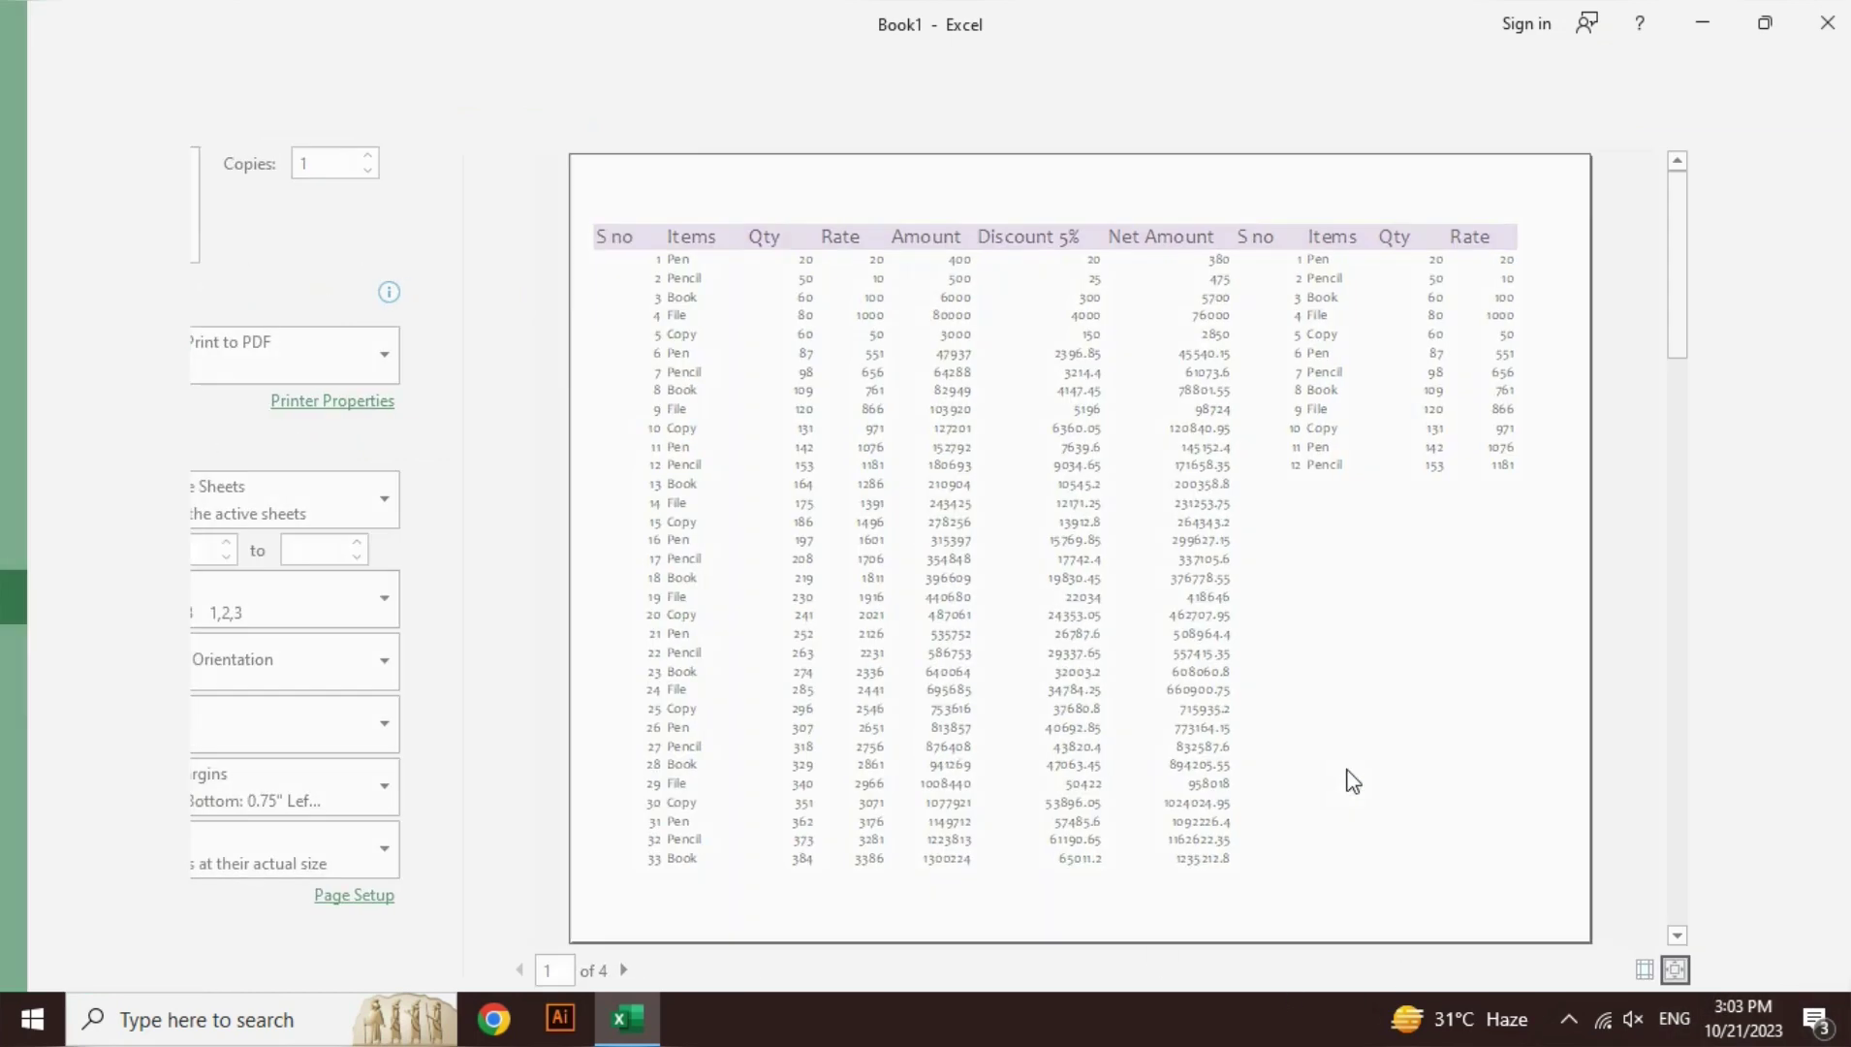
pyautogui.click(315, 155)
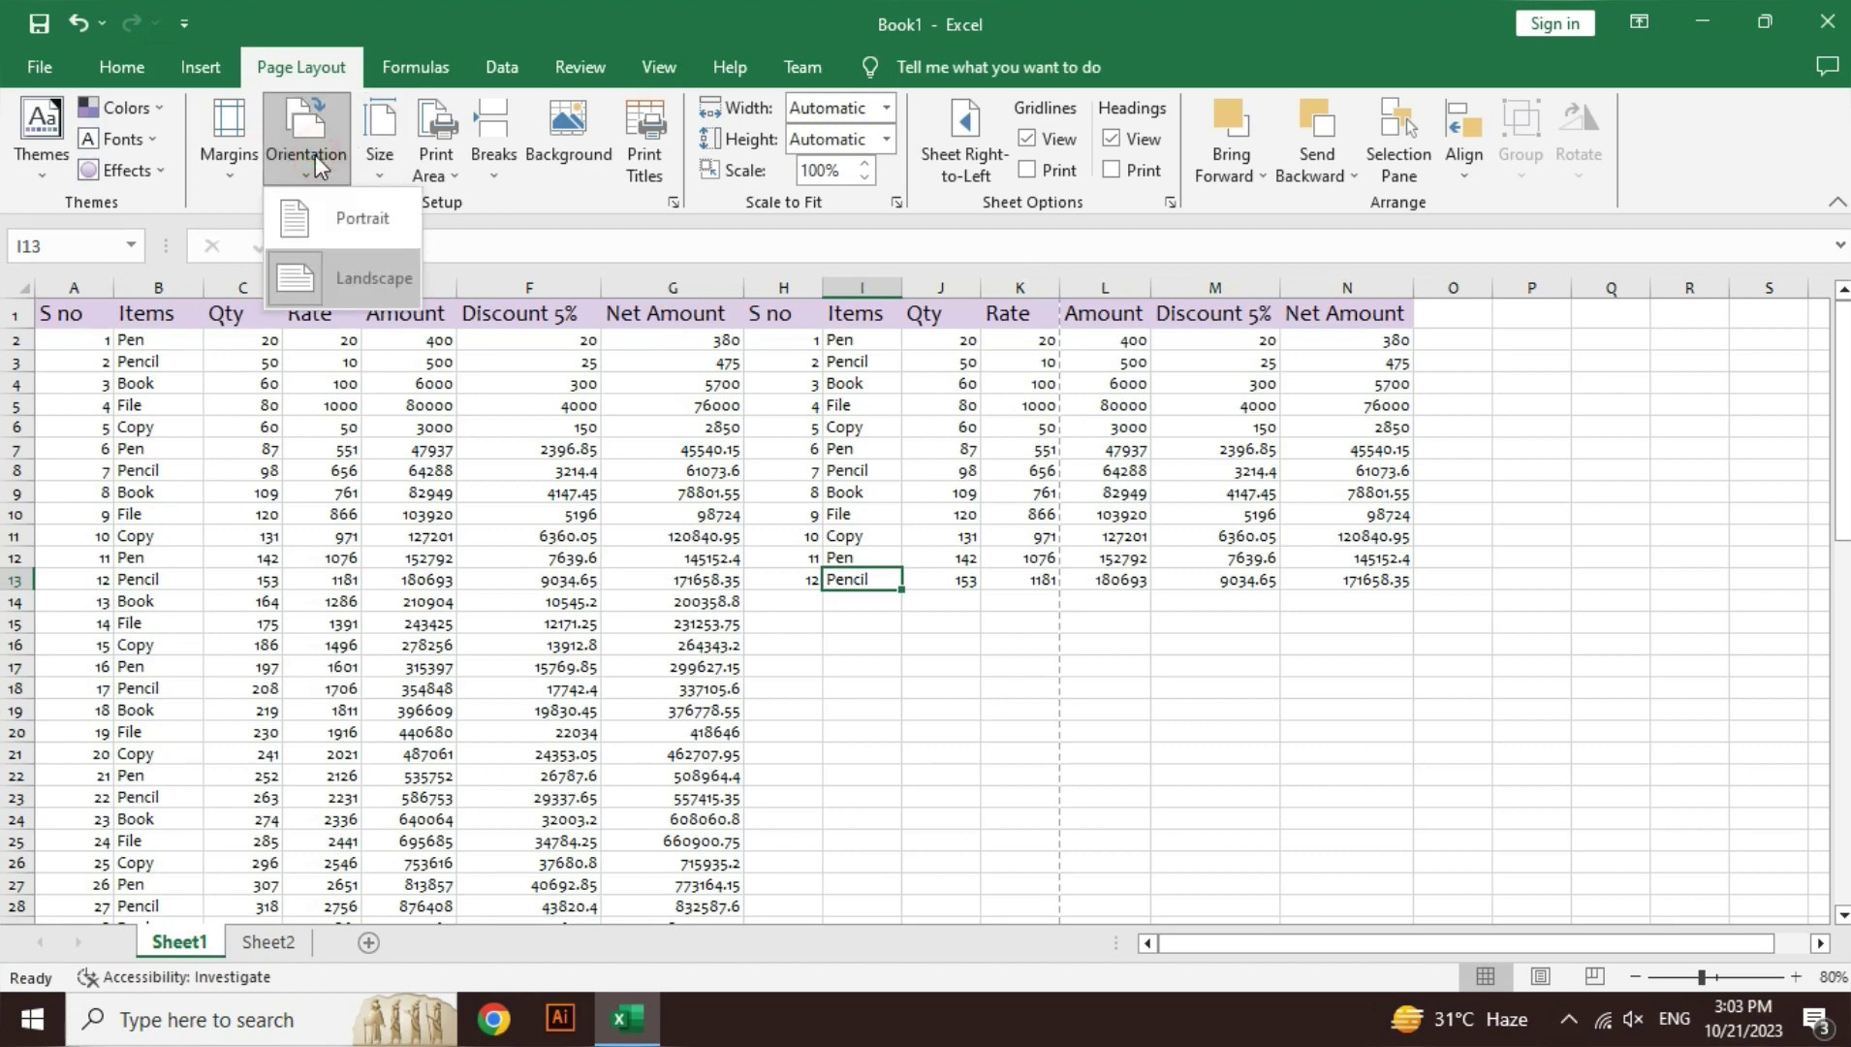
pyautogui.click(349, 221)
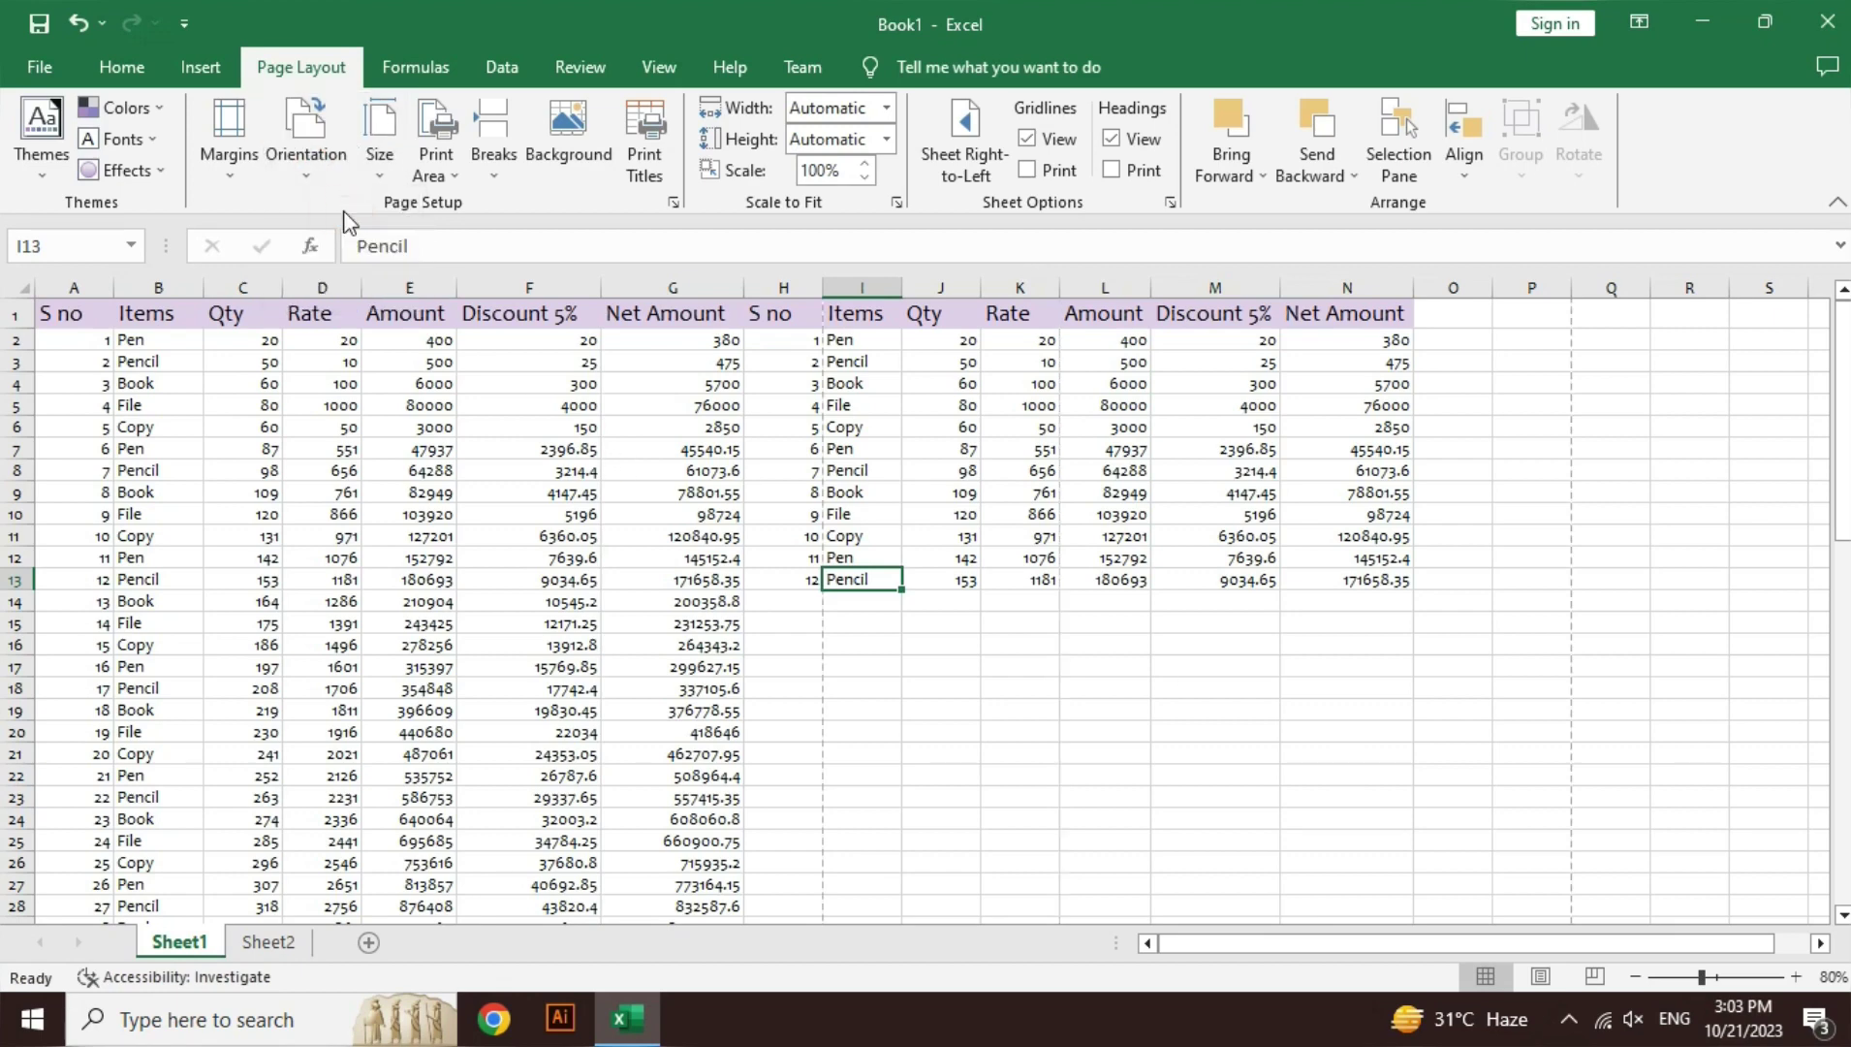
# - Delete the copied block I1:N18 and clear the leftover S no values in column H
pyautogui.moveTo(850, 327)
pyautogui.mouseDown()
pyautogui.moveTo(1024, 662)
pyautogui.moveTo(1350, 692)
pyautogui.mouseUp()
pyautogui.press('Delete')
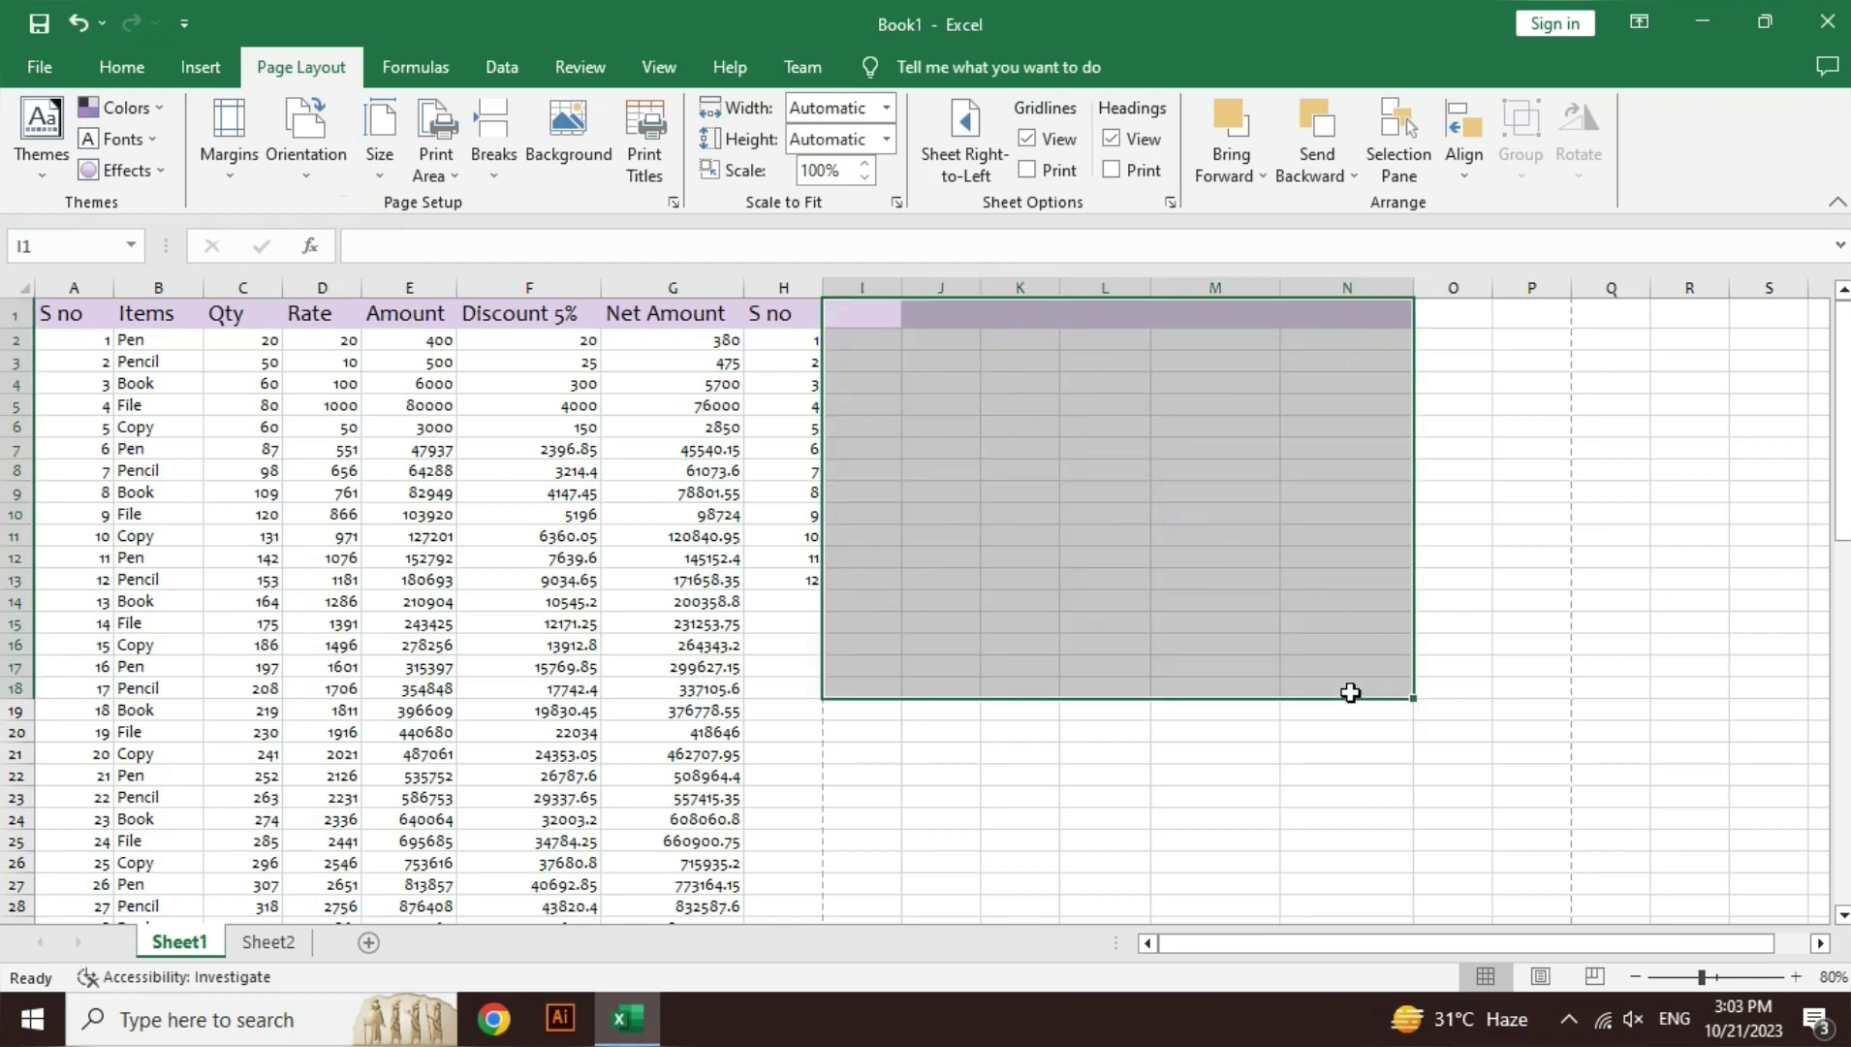
pyautogui.click(653, 488)
pyautogui.hotkey('ctrl', 'z')
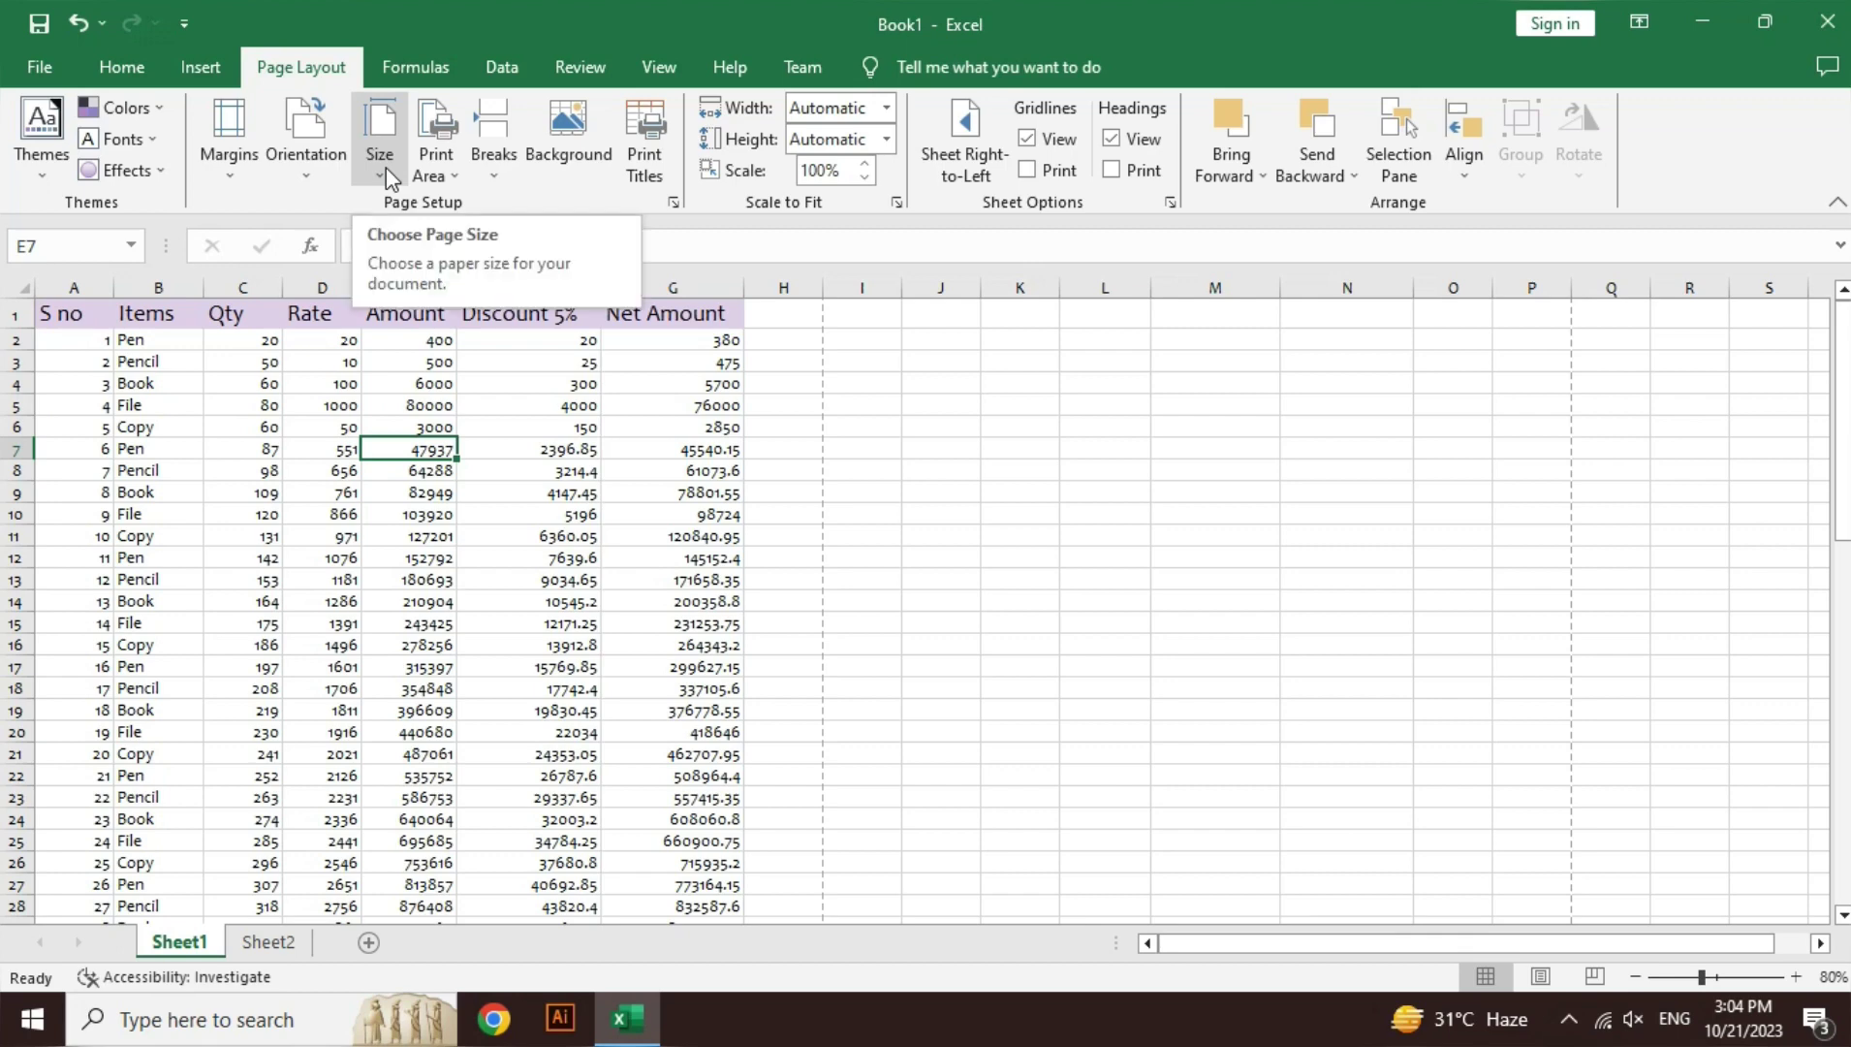
# - Set the paper size to A4, then change it to A3
pyautogui.click(386, 167)
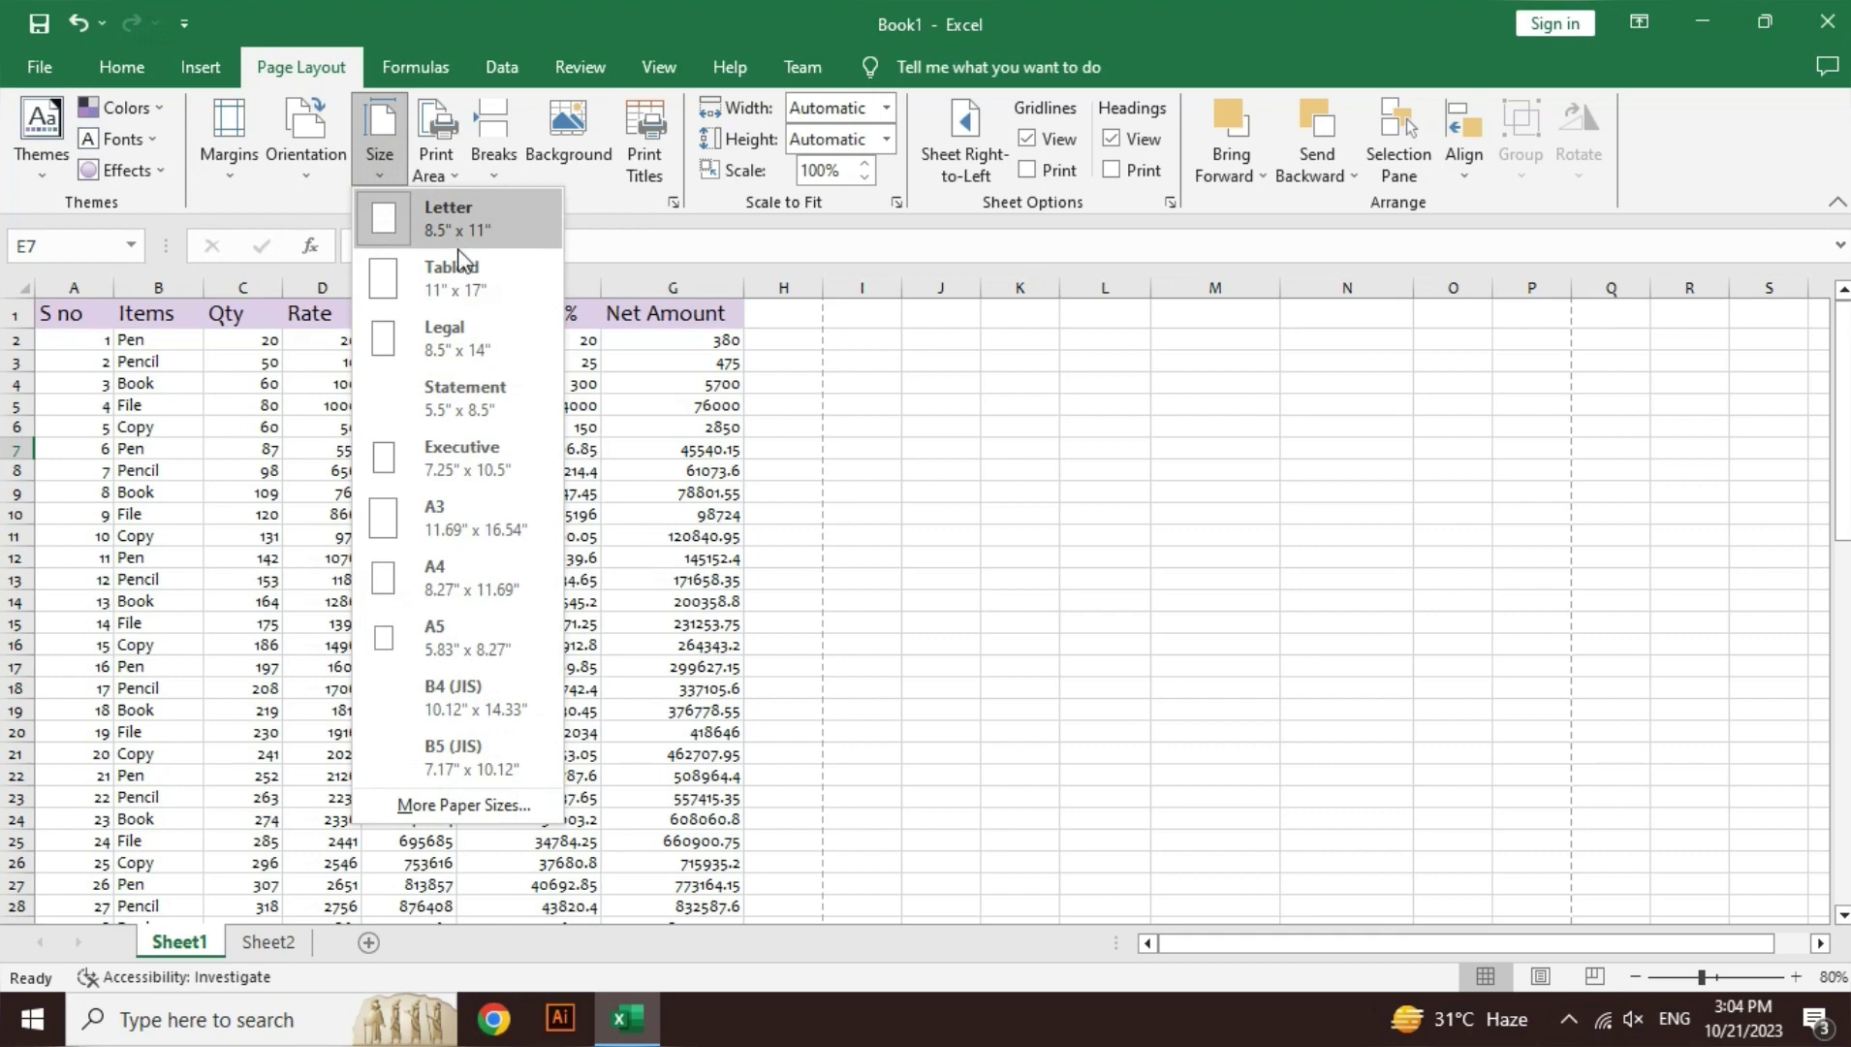
pyautogui.click(463, 588)
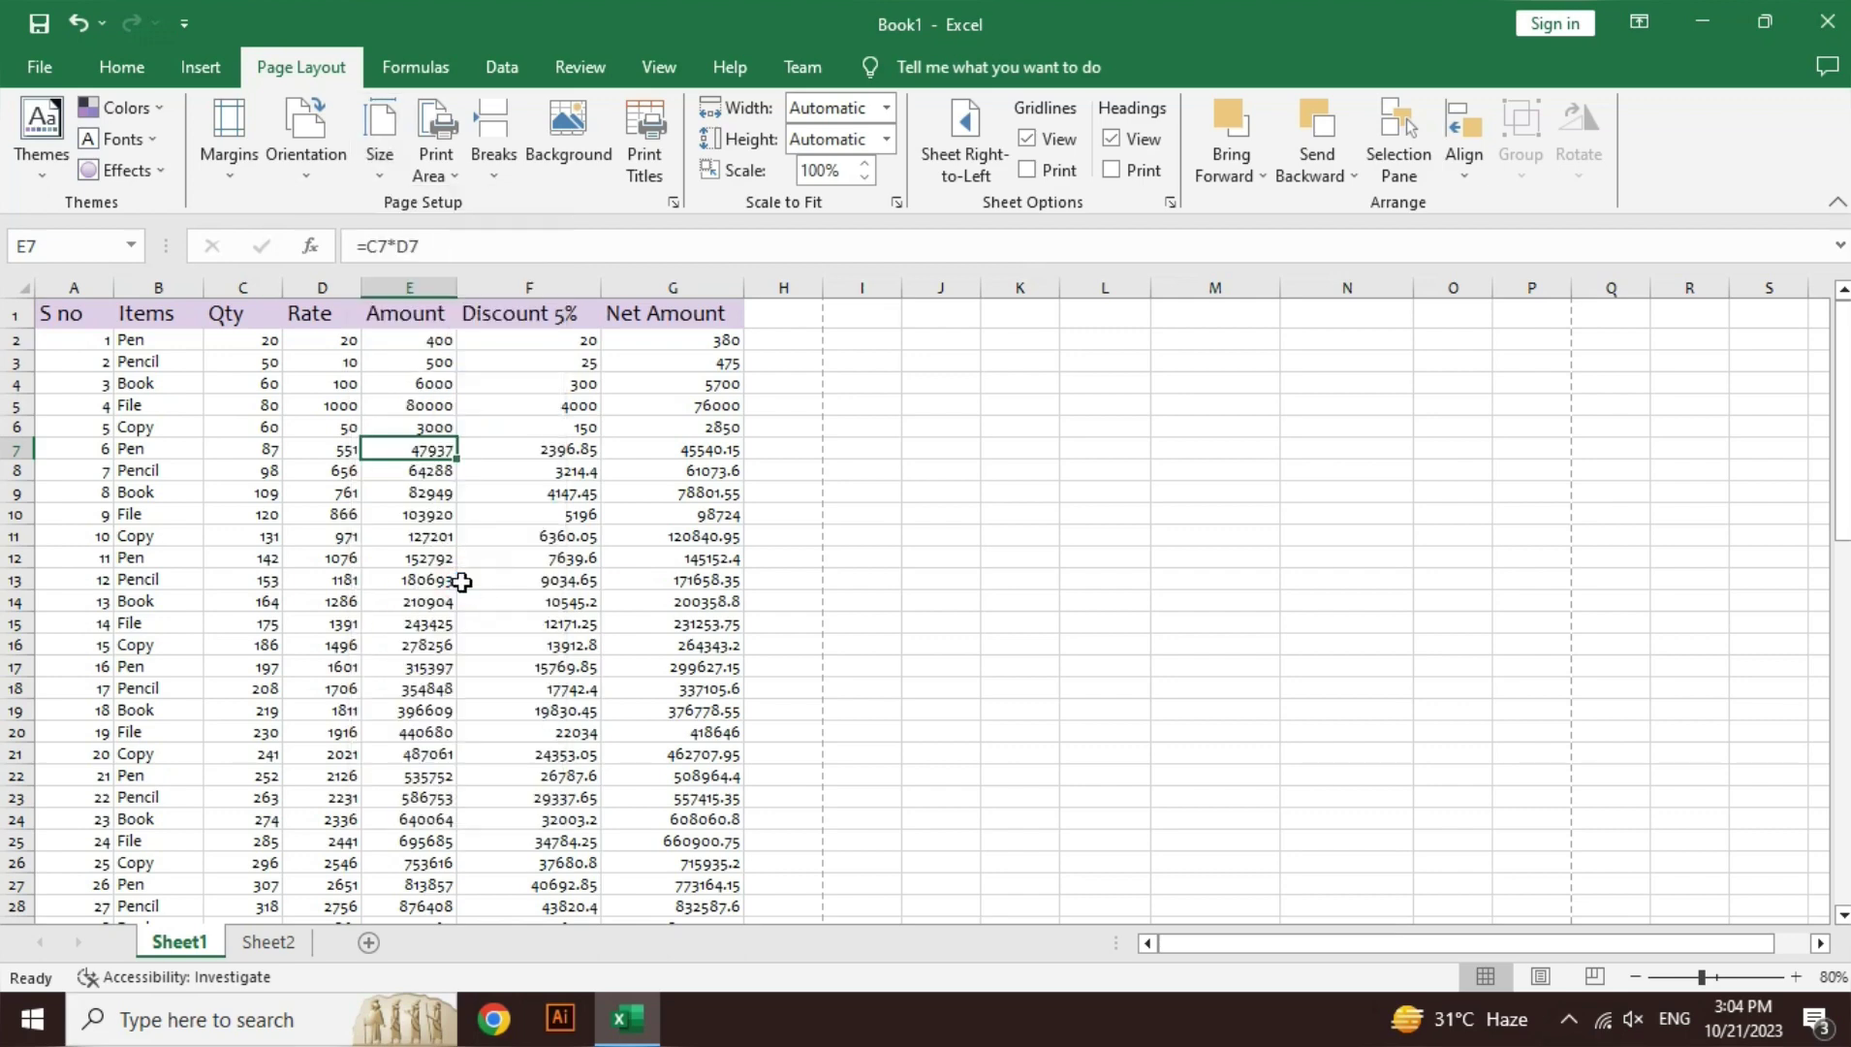
pyautogui.click(379, 136)
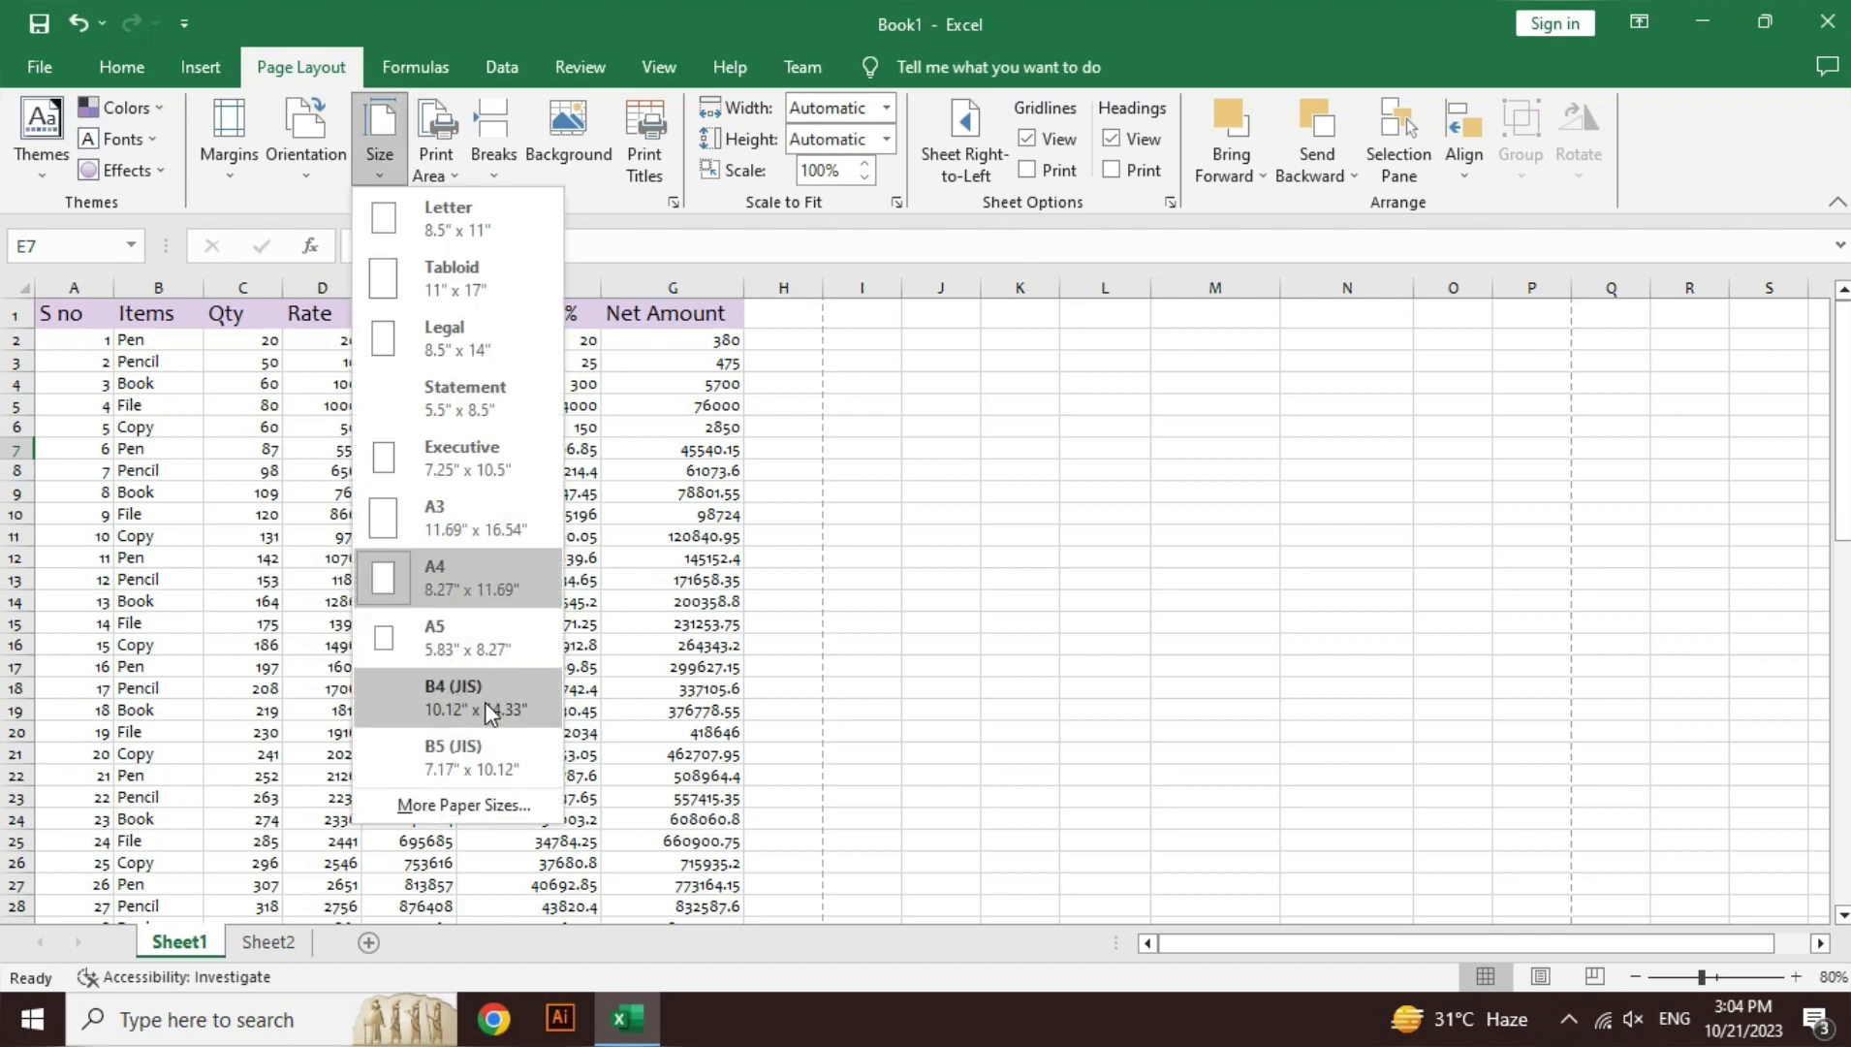
pyautogui.click(471, 527)
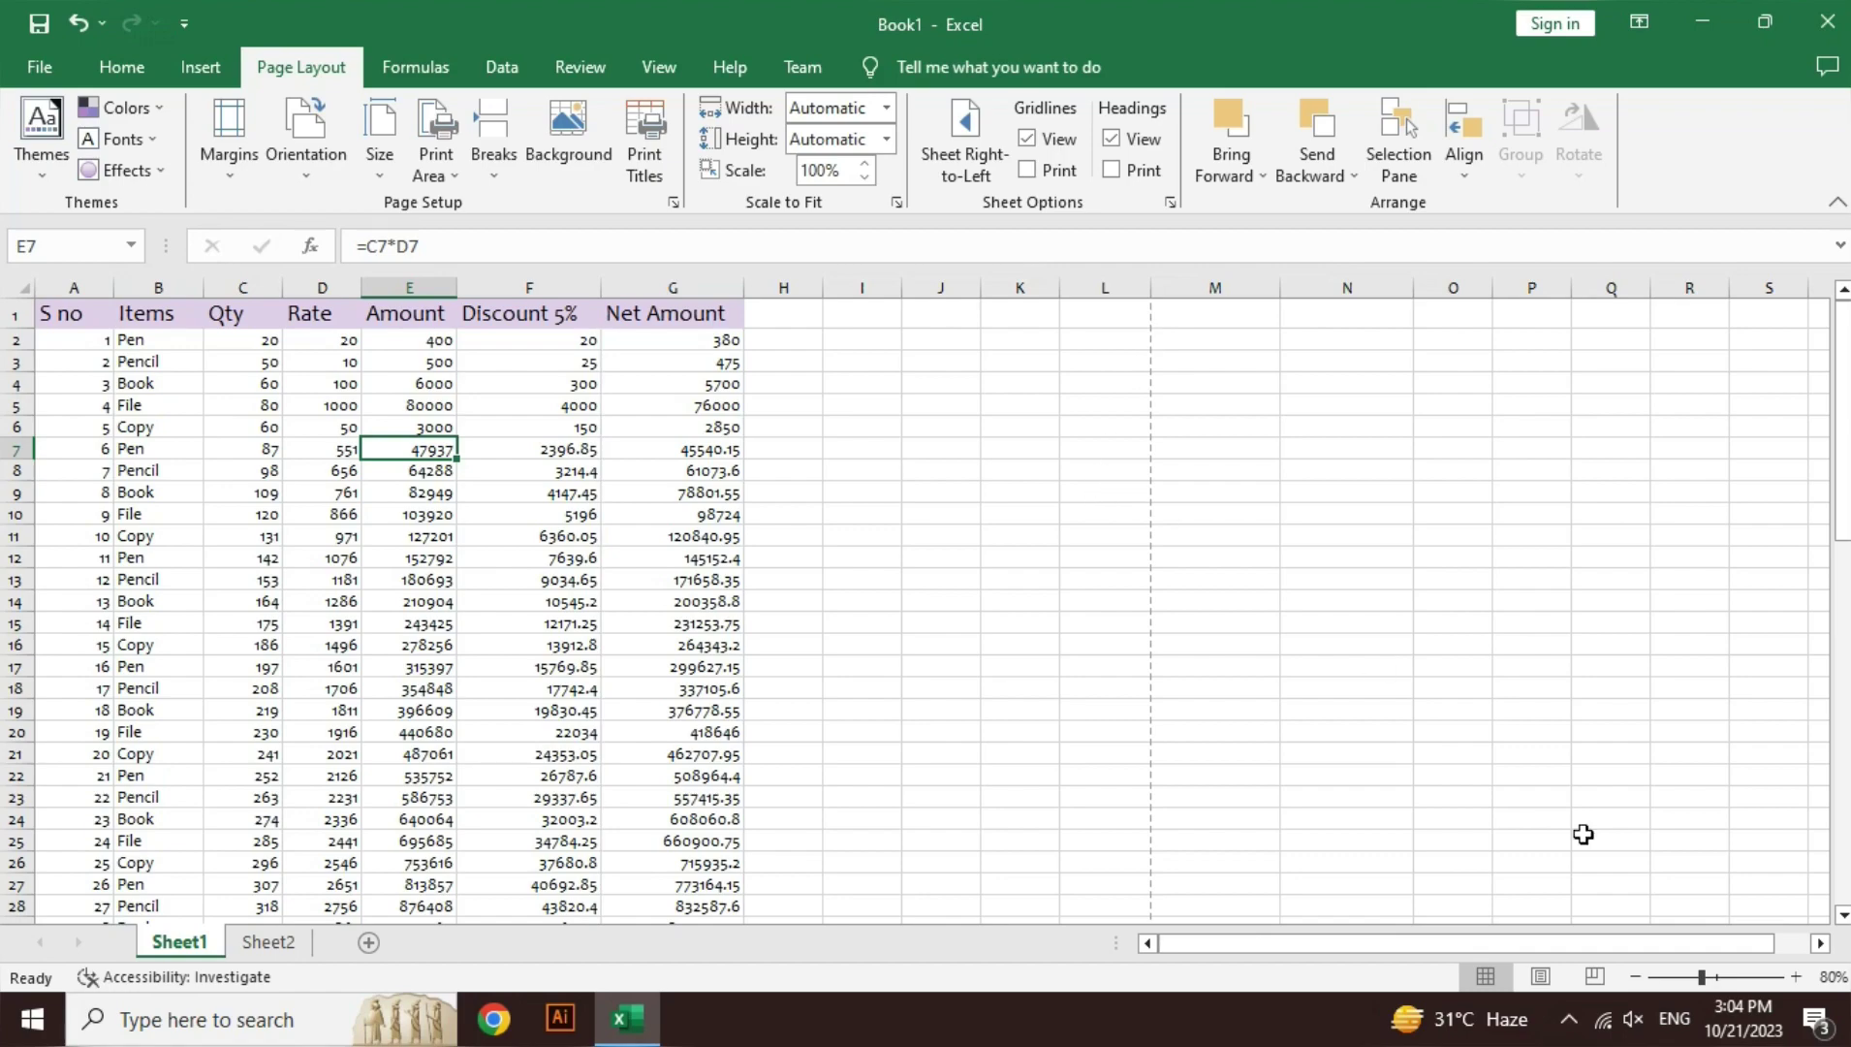
pyautogui.click(1639, 976)
pyautogui.click(1639, 976)
pyautogui.click(1639, 976)
pyautogui.click(1639, 976)
pyautogui.click(1639, 976)
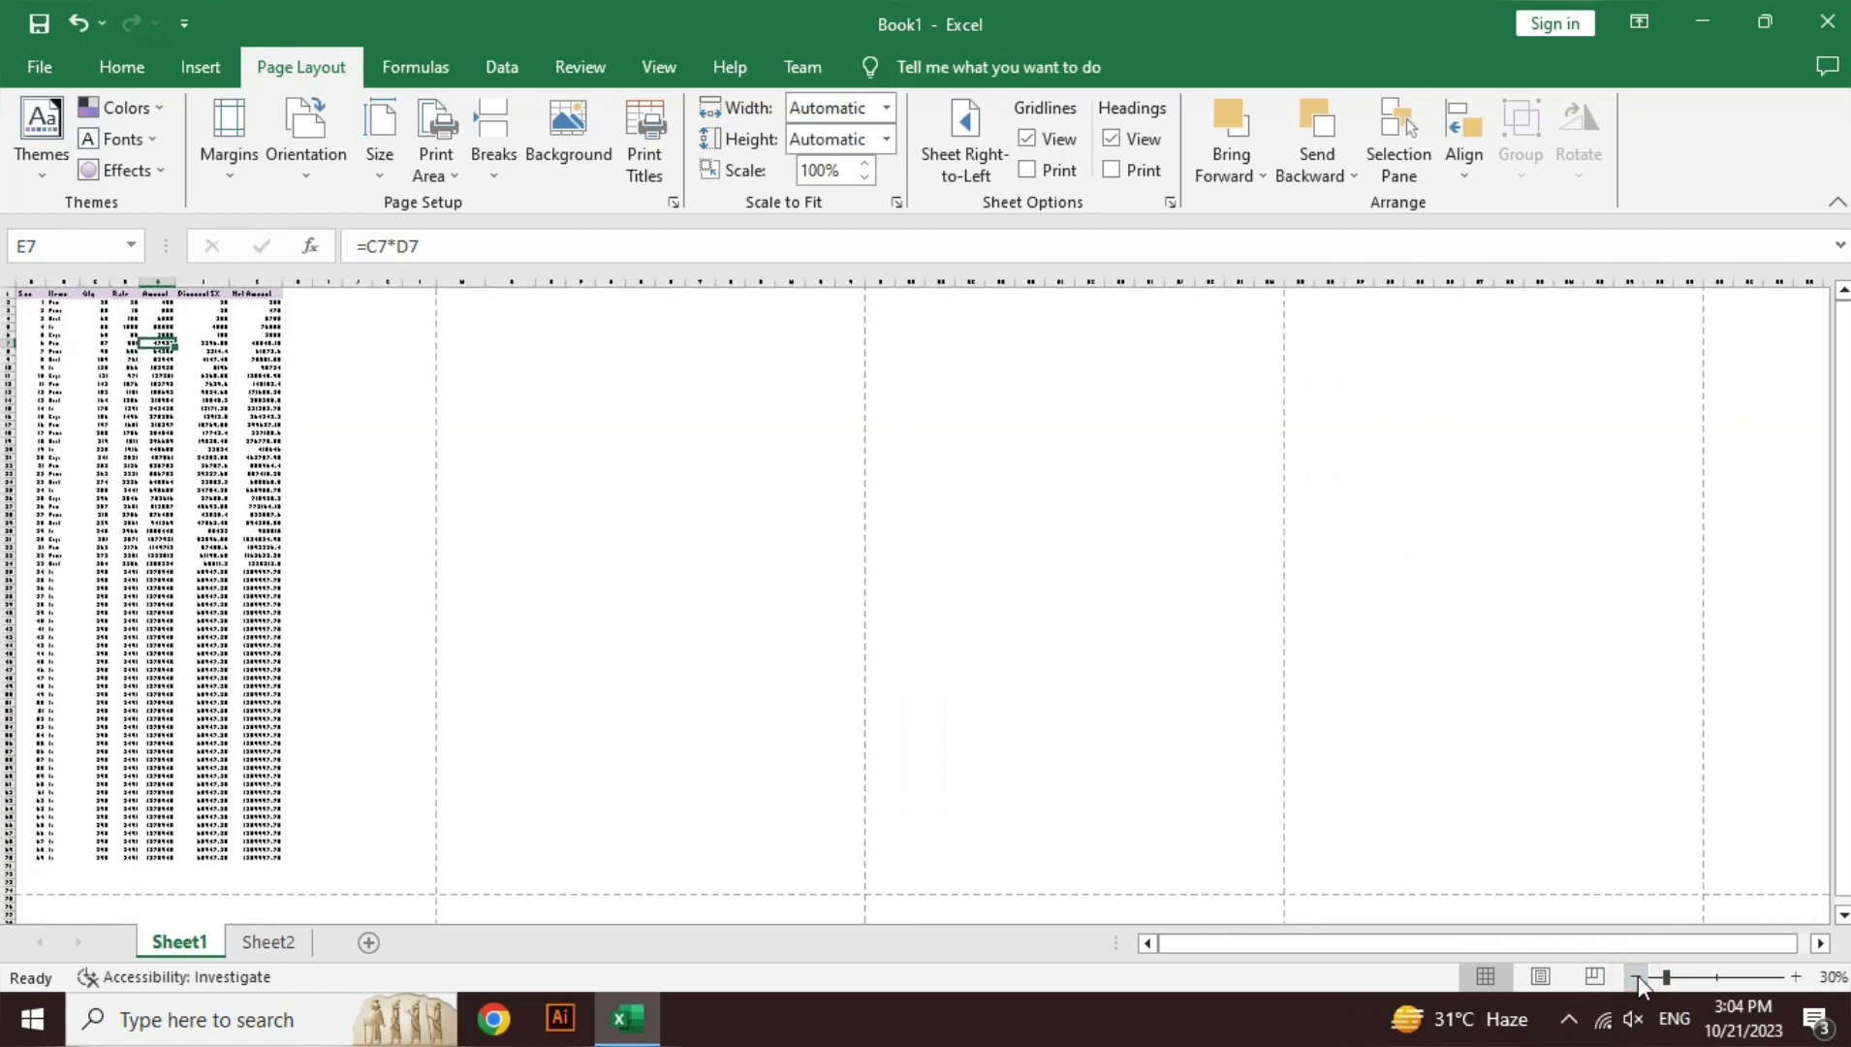
pyautogui.click(1639, 976)
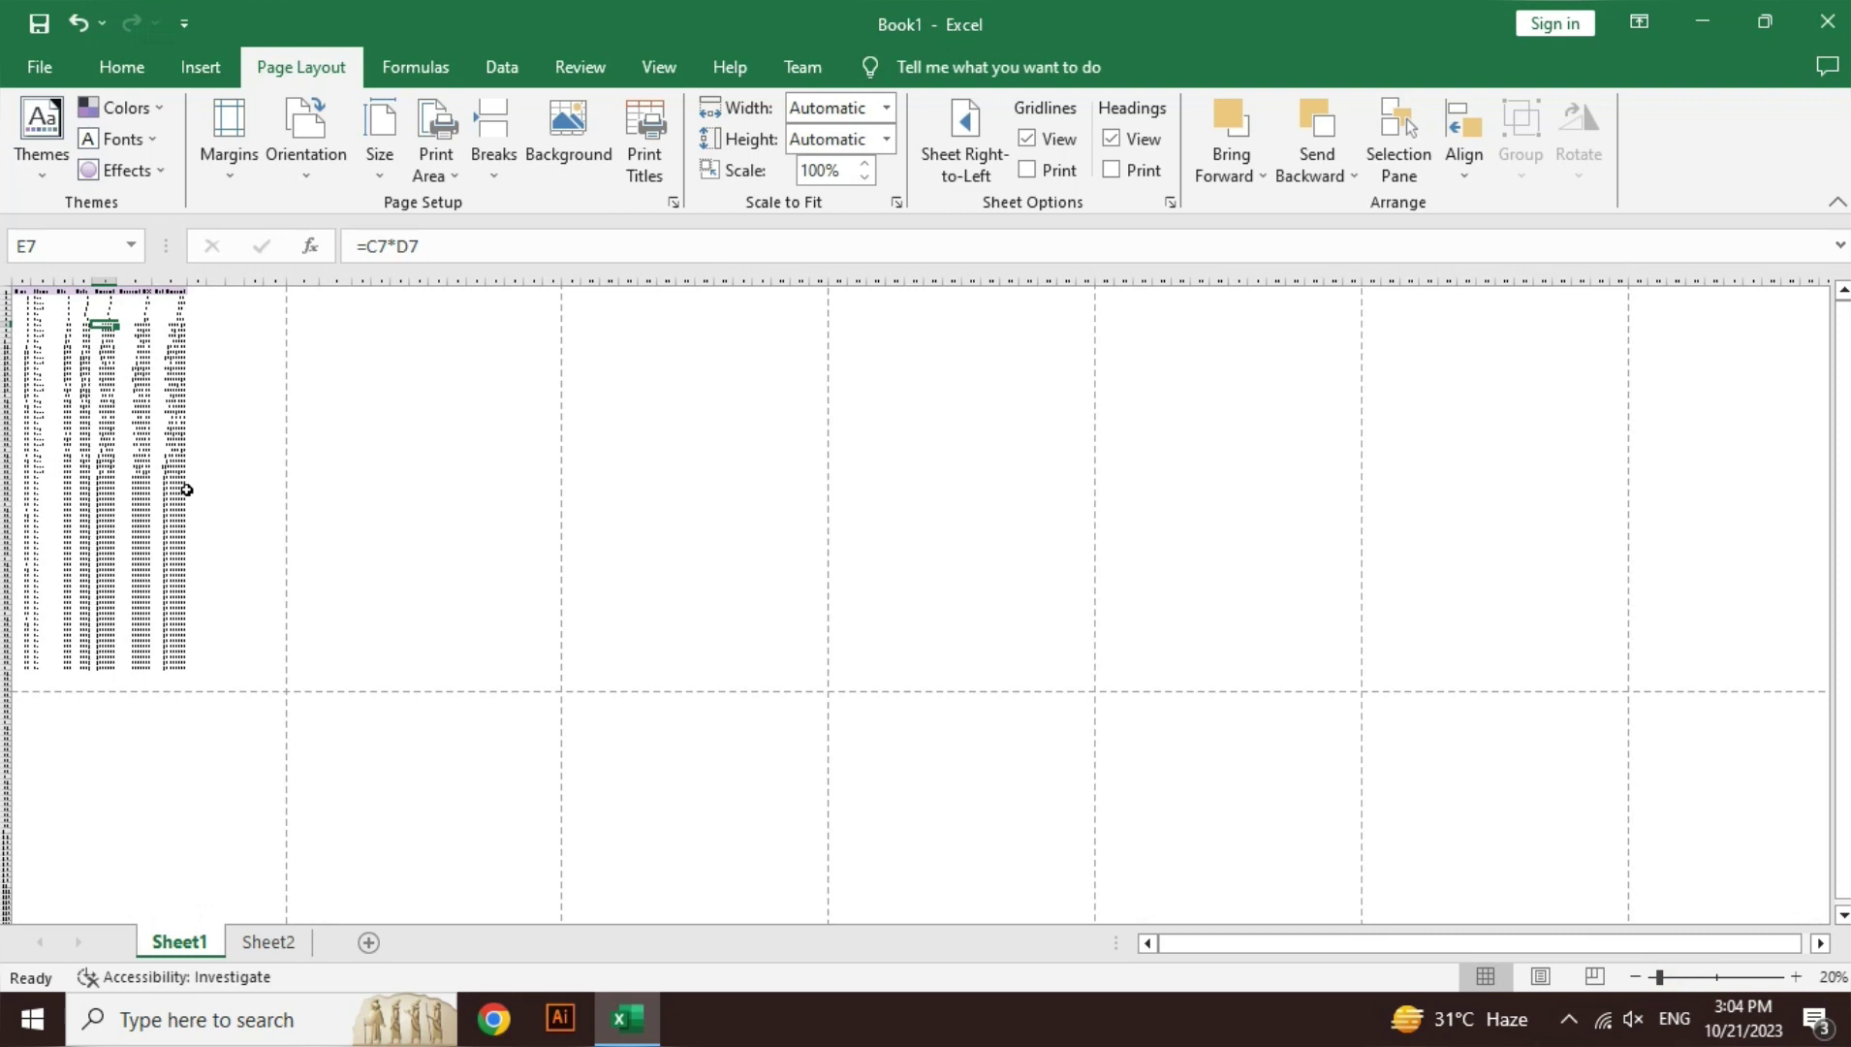
pyautogui.moveTo(189, 344); pyautogui.dragTo(264, 667)
pyautogui.moveTo(371, 410); pyautogui.dragTo(465, 641)
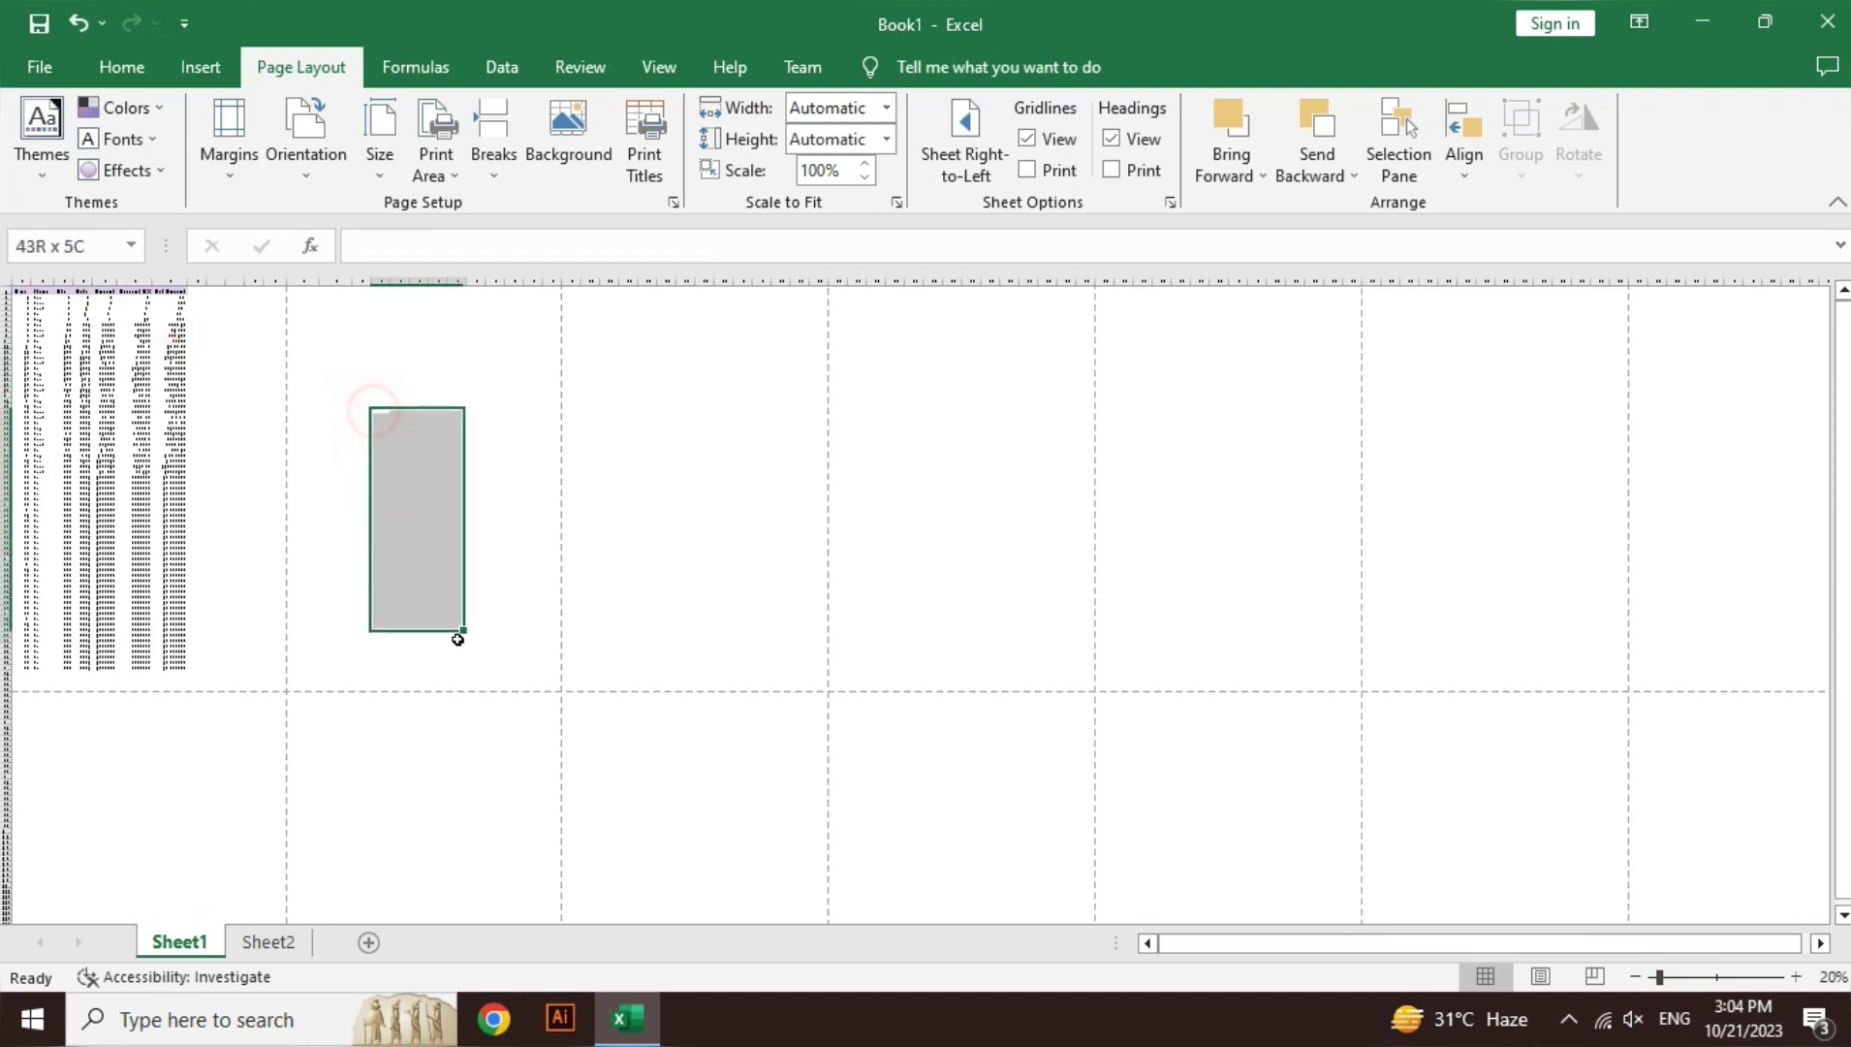
pyautogui.moveTo(621, 450); pyautogui.dragTo(720, 633)
pyautogui.moveTo(963, 421); pyautogui.dragTo(1008, 575)
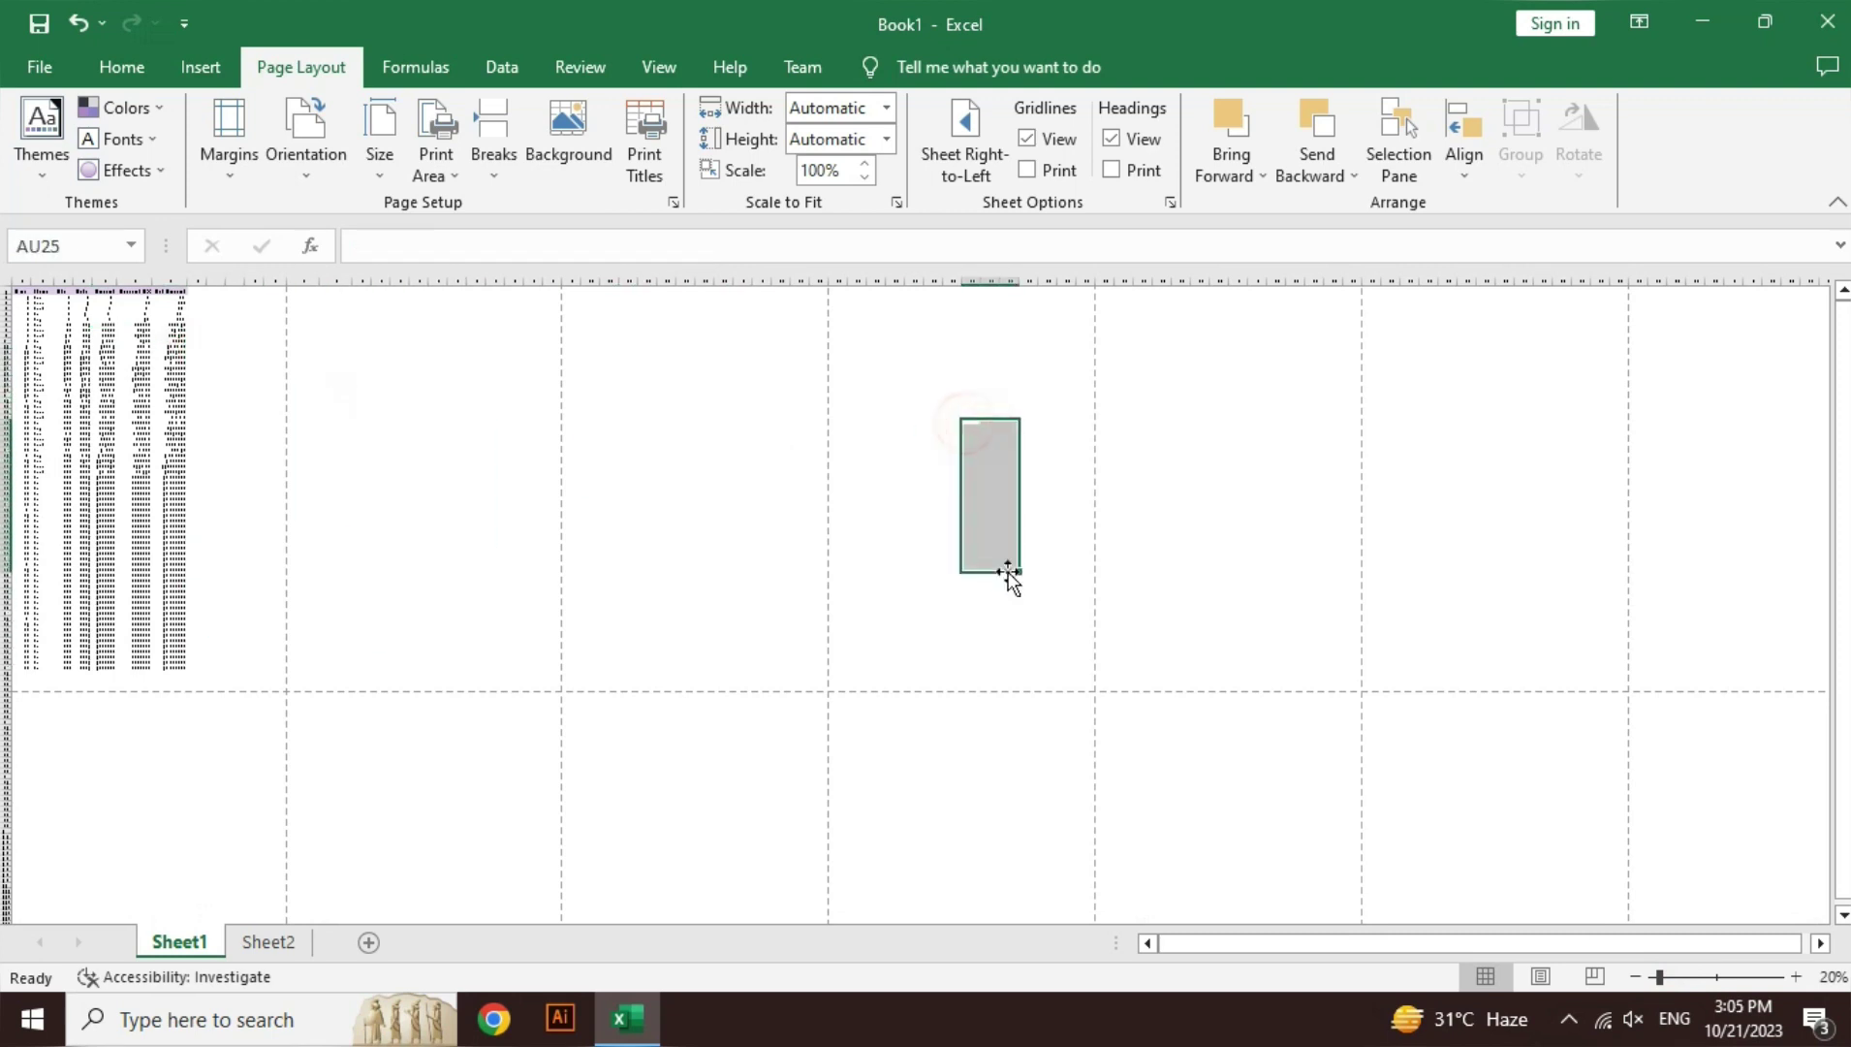
pyautogui.moveTo(1069, 431); pyautogui.dragTo(1105, 506)
pyautogui.moveTo(1175, 445); pyautogui.dragTo(1284, 629)
pyautogui.moveTo(1438, 356); pyautogui.dragTo(1524, 523)
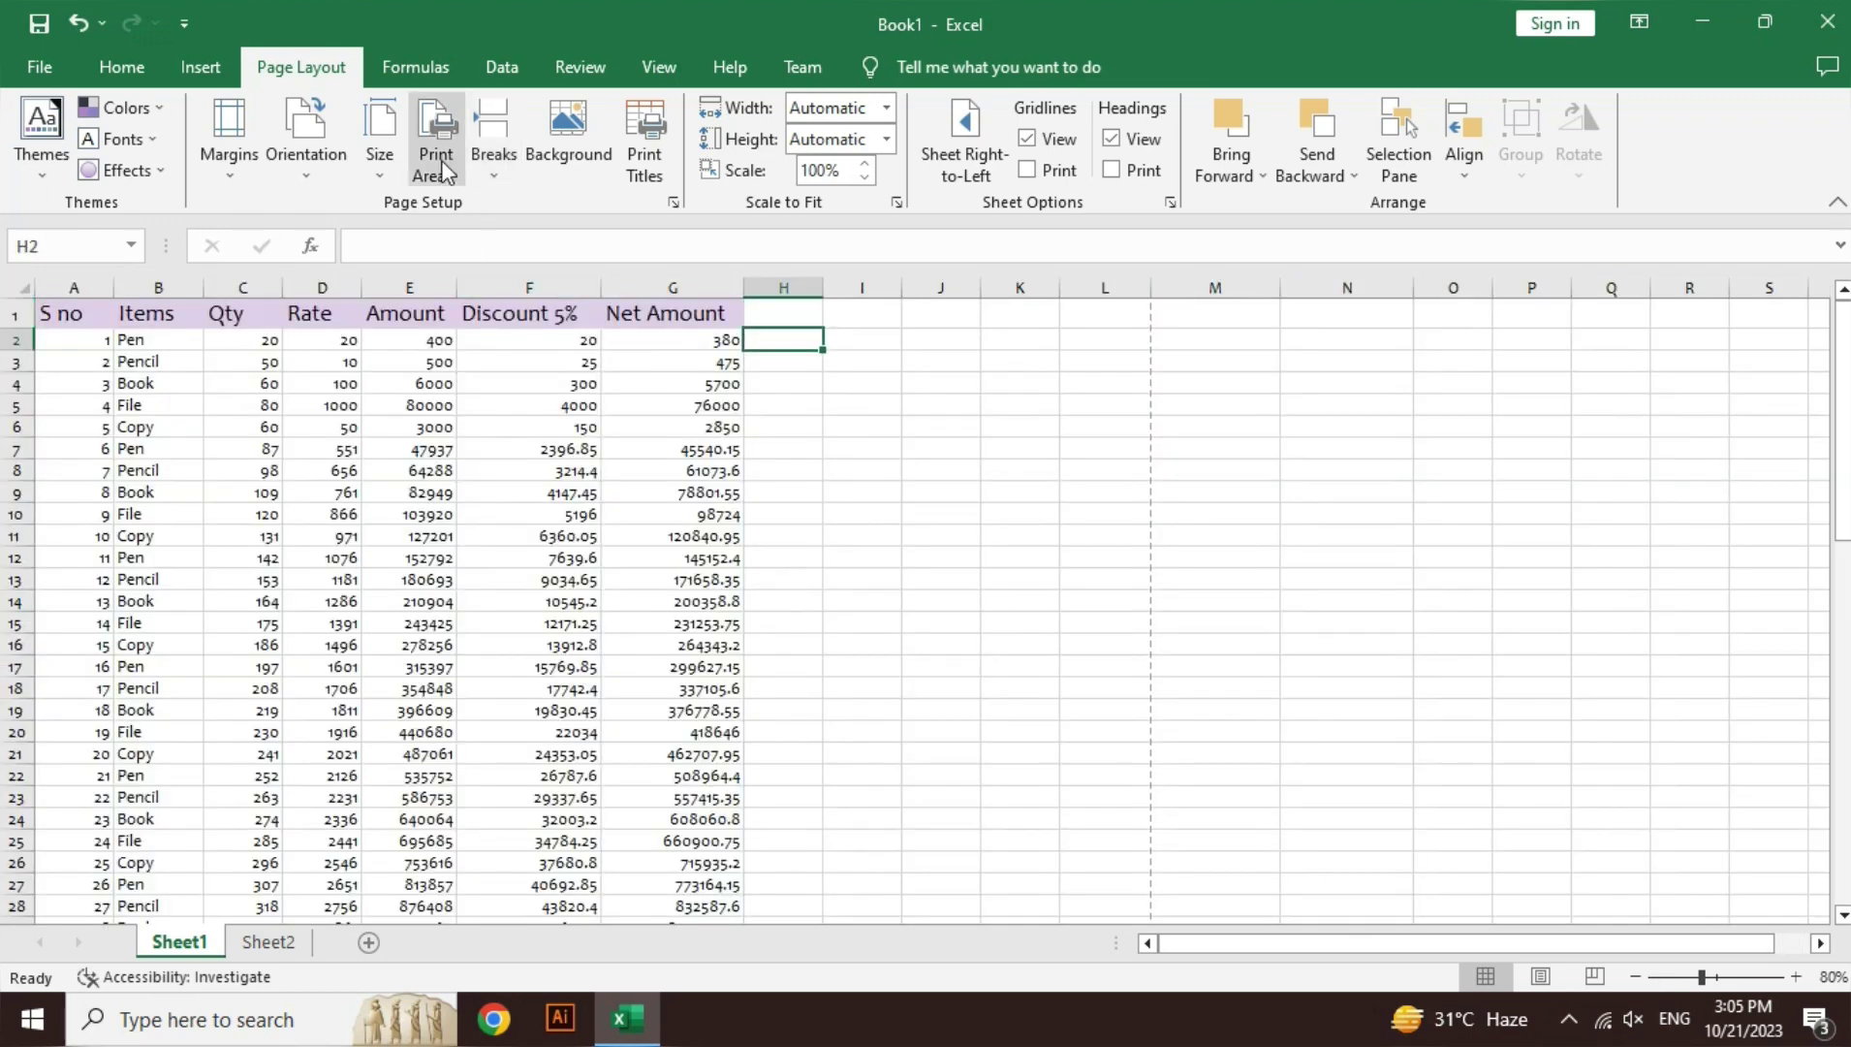
pyautogui.click(470, 455)
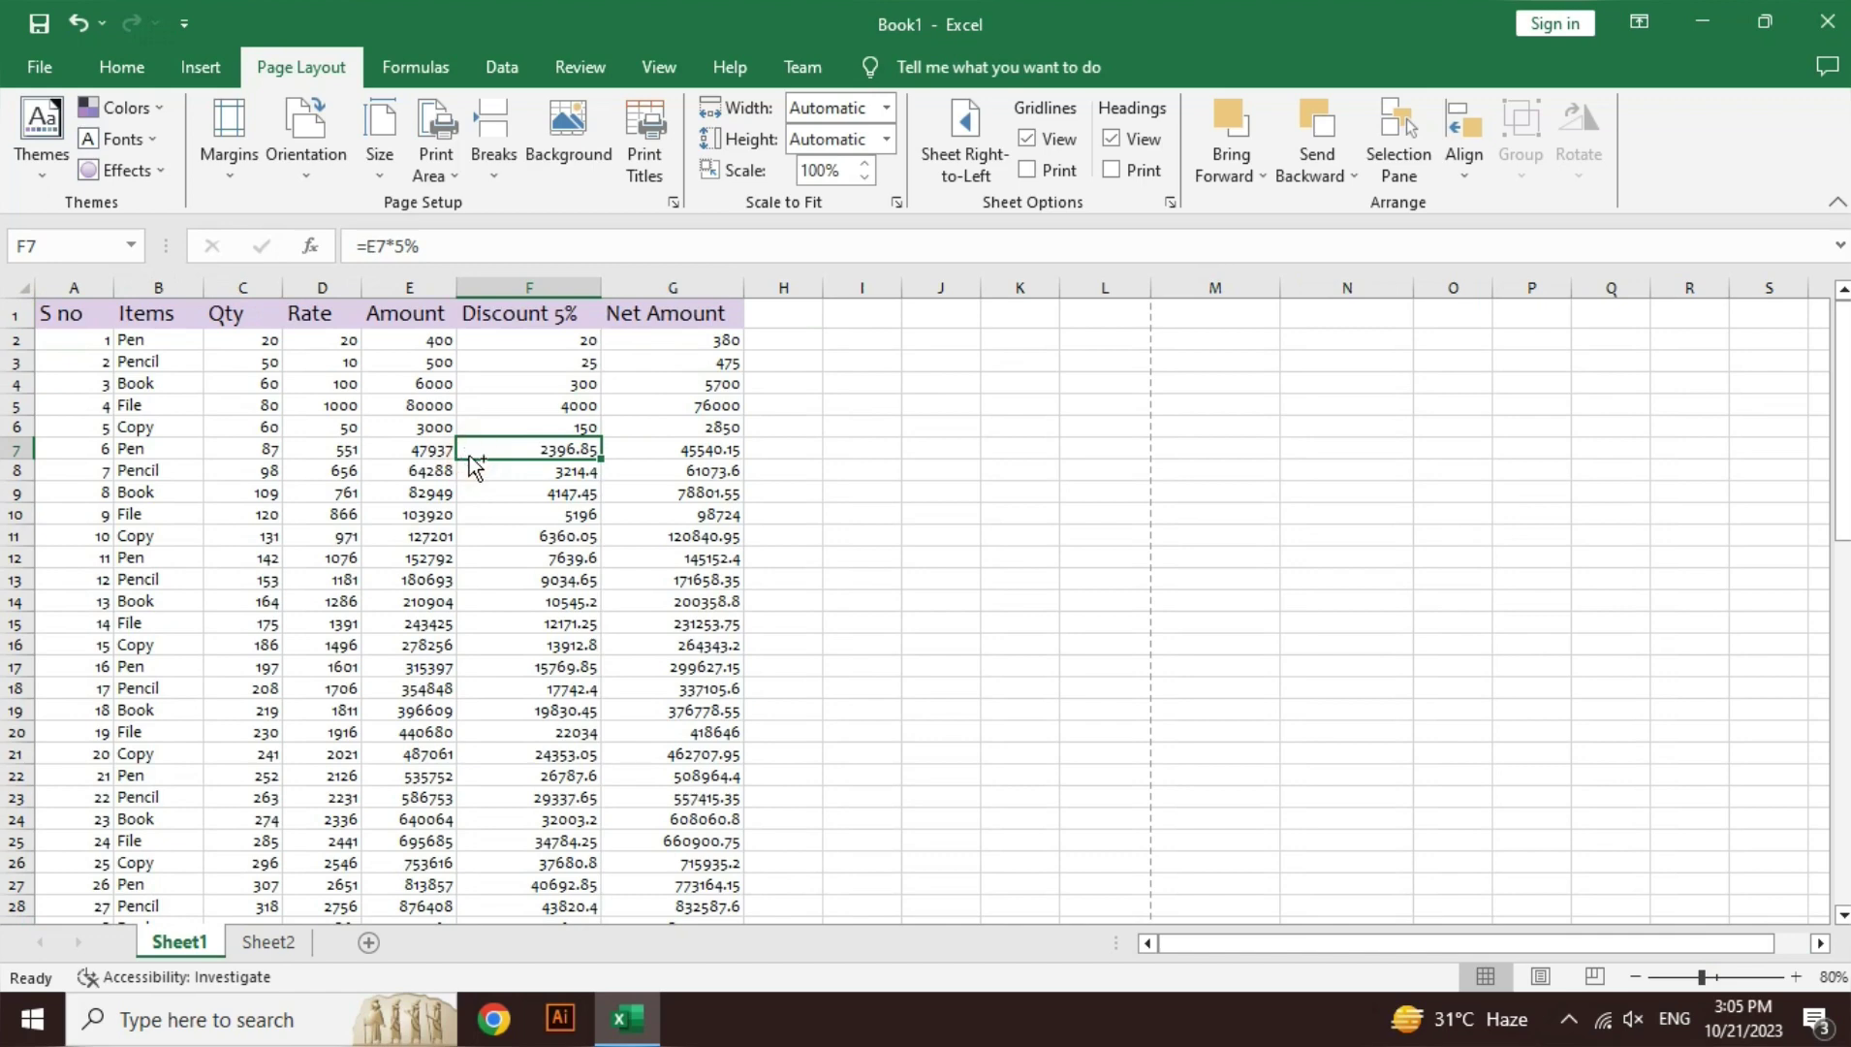
pyautogui.hotkey('ctrl', 'p')
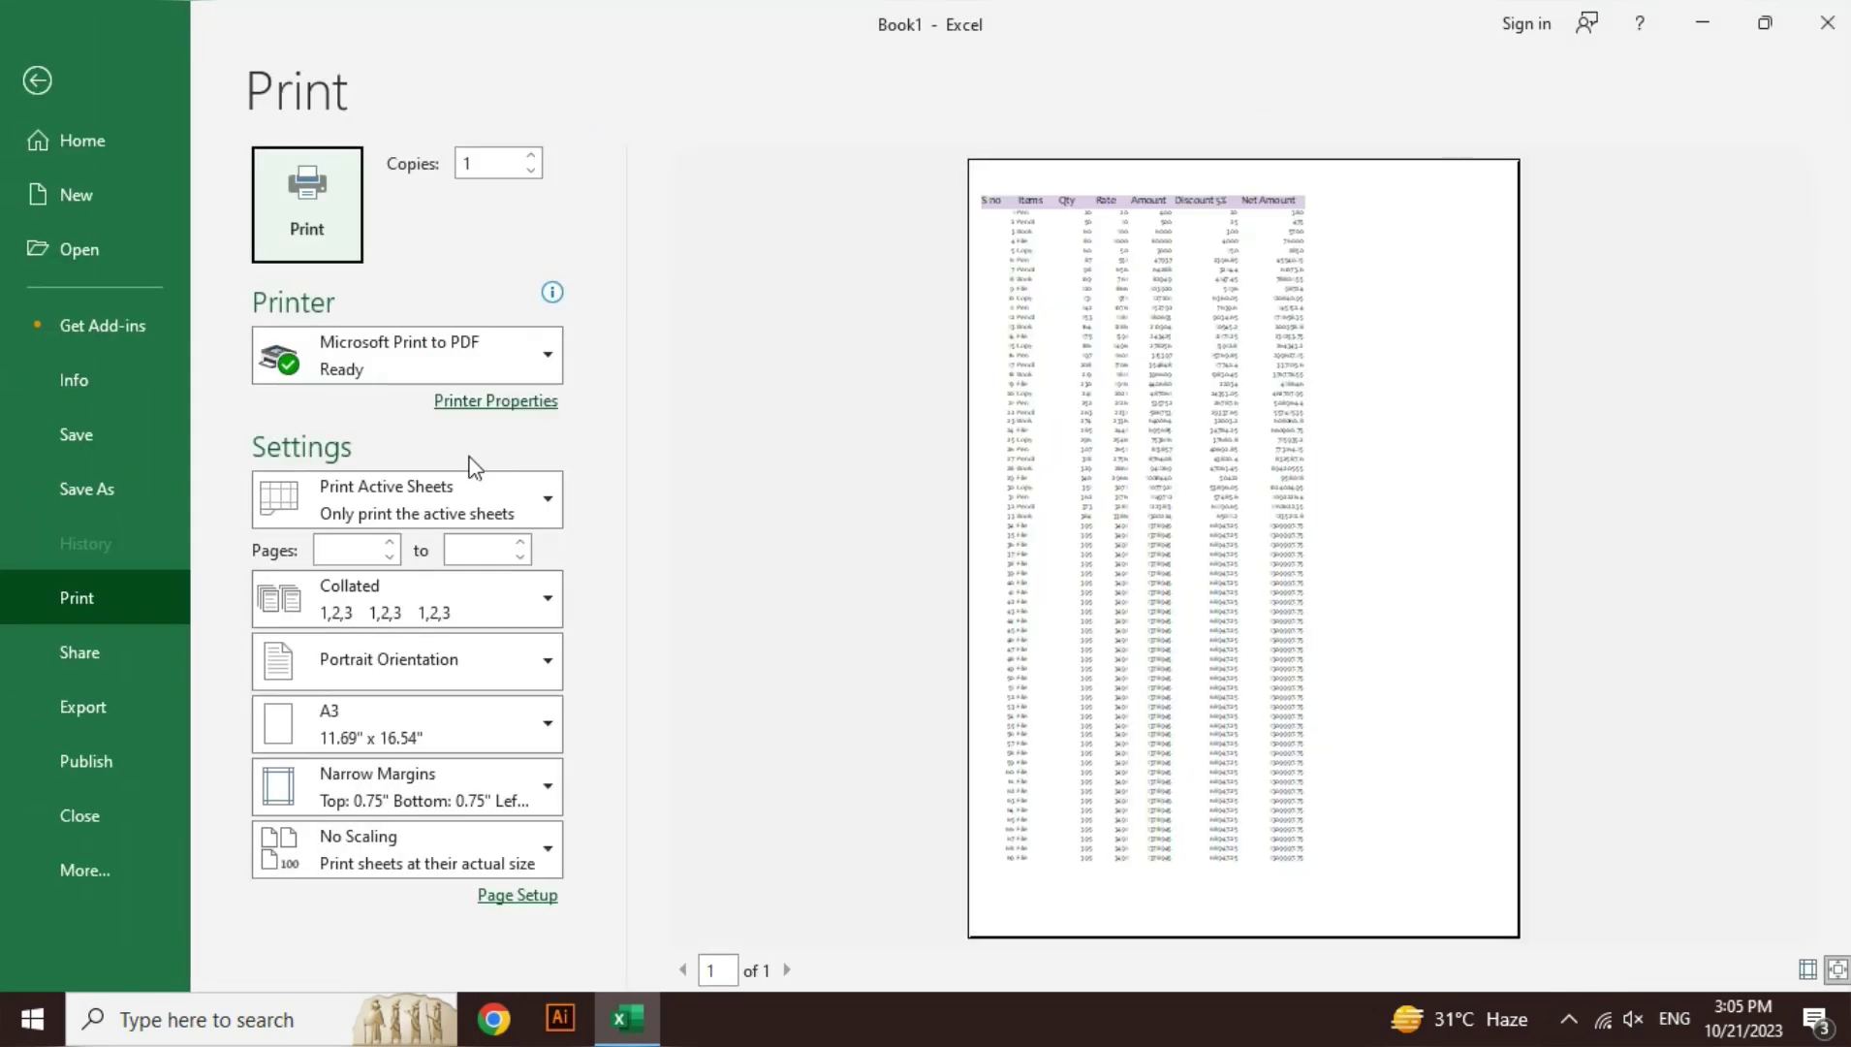
pyautogui.press('Escape')
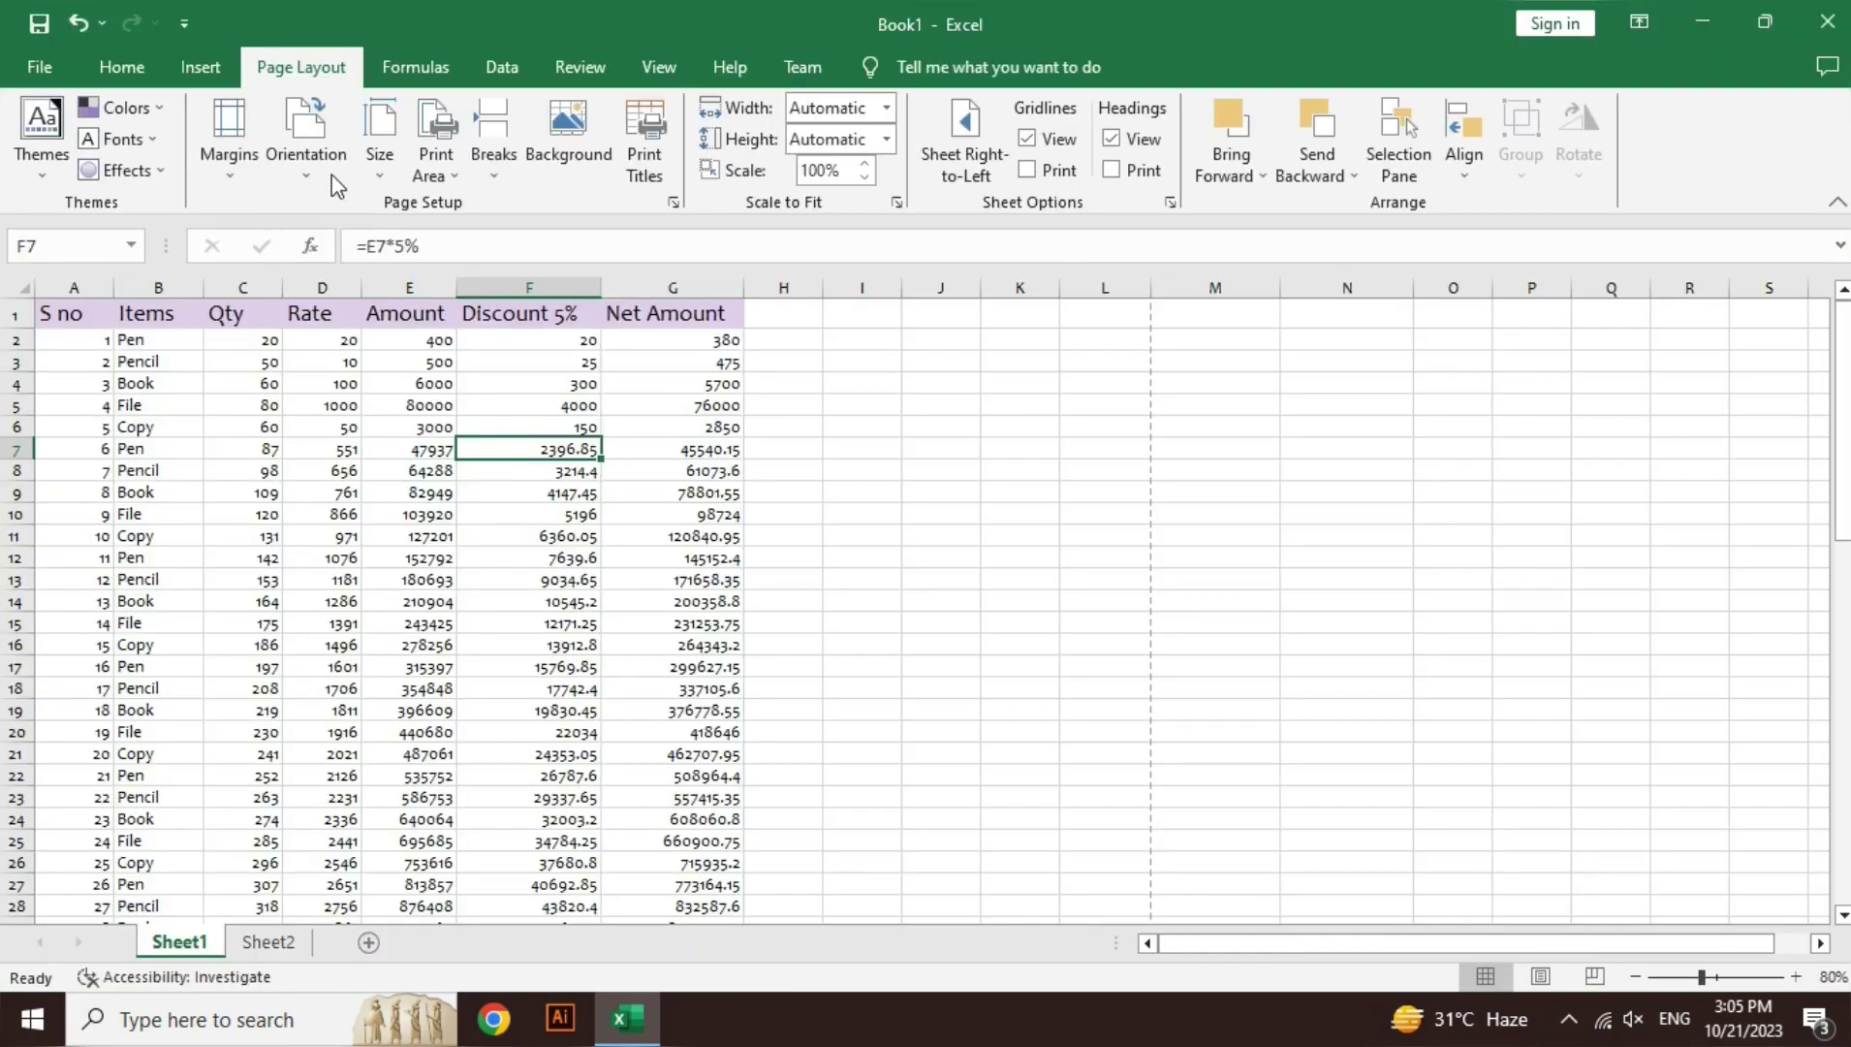
pyautogui.click(380, 140)
pyautogui.click(416, 220)
pyautogui.click(431, 512)
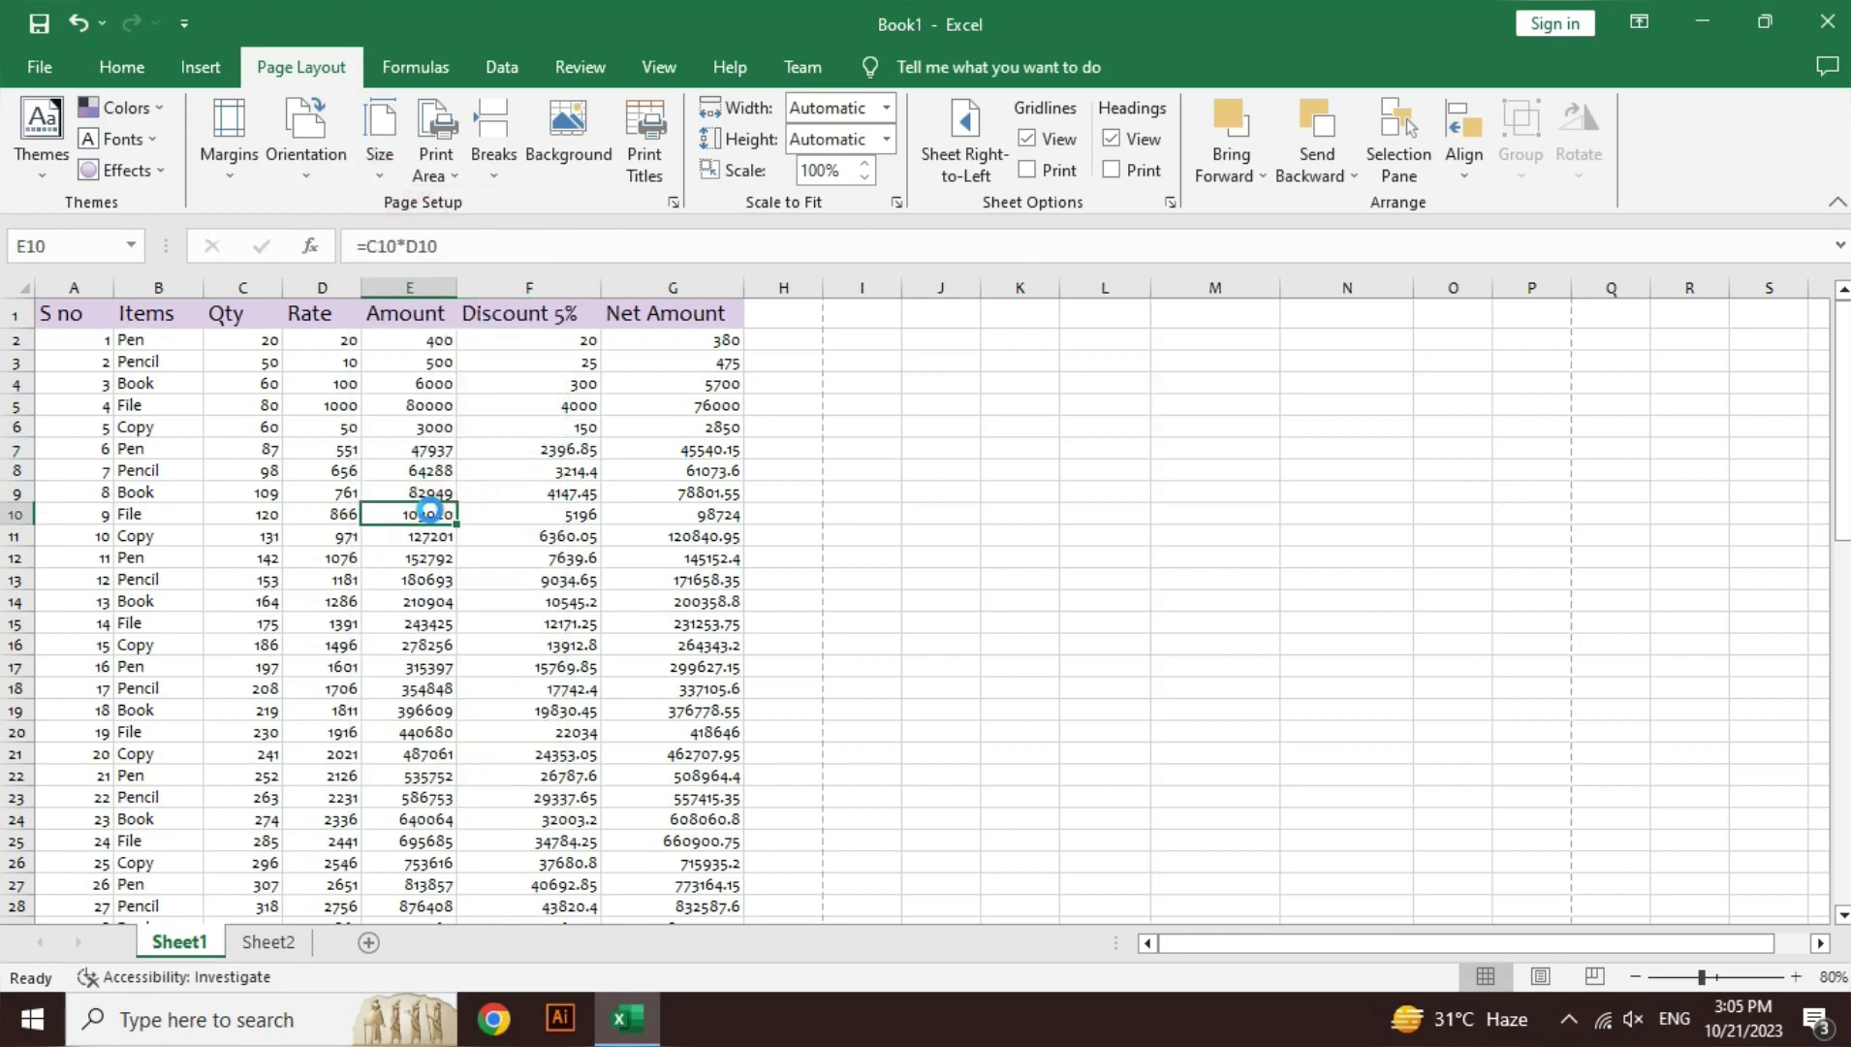
pyautogui.hotkey('ctrl', 'p')
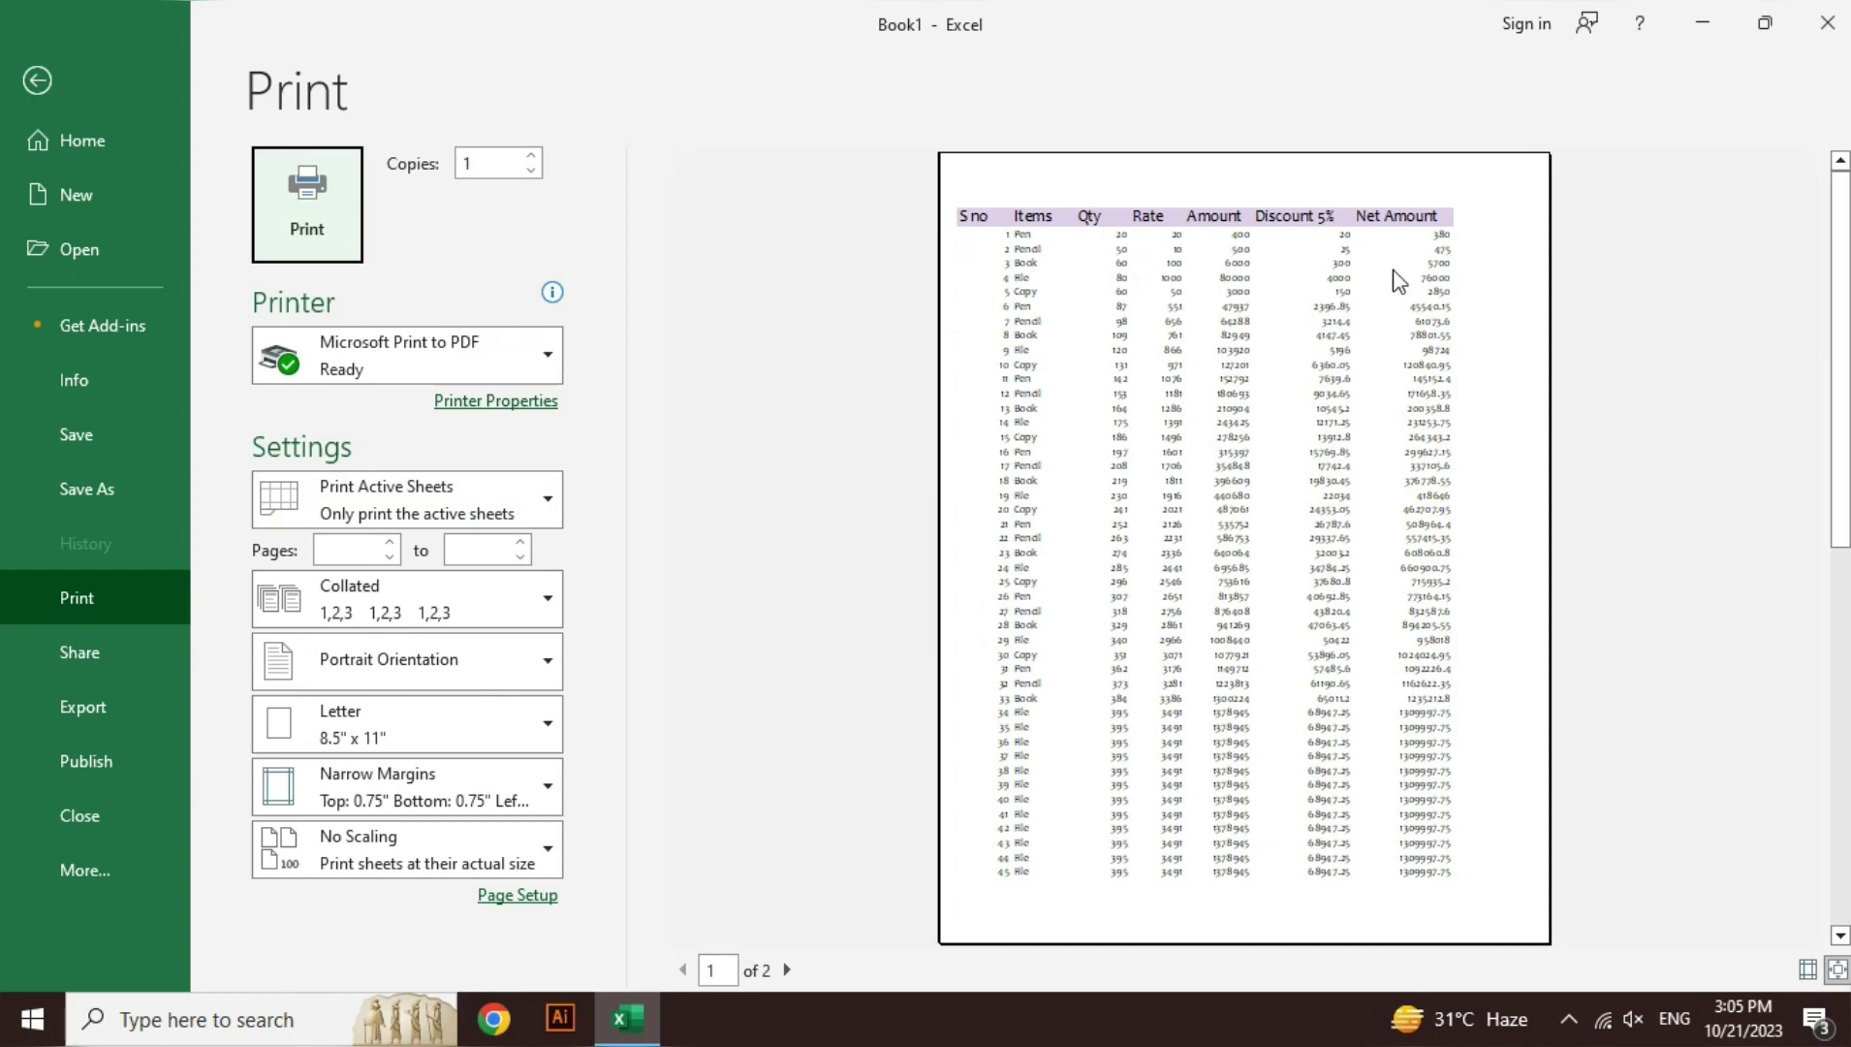
pyautogui.press('Escape')
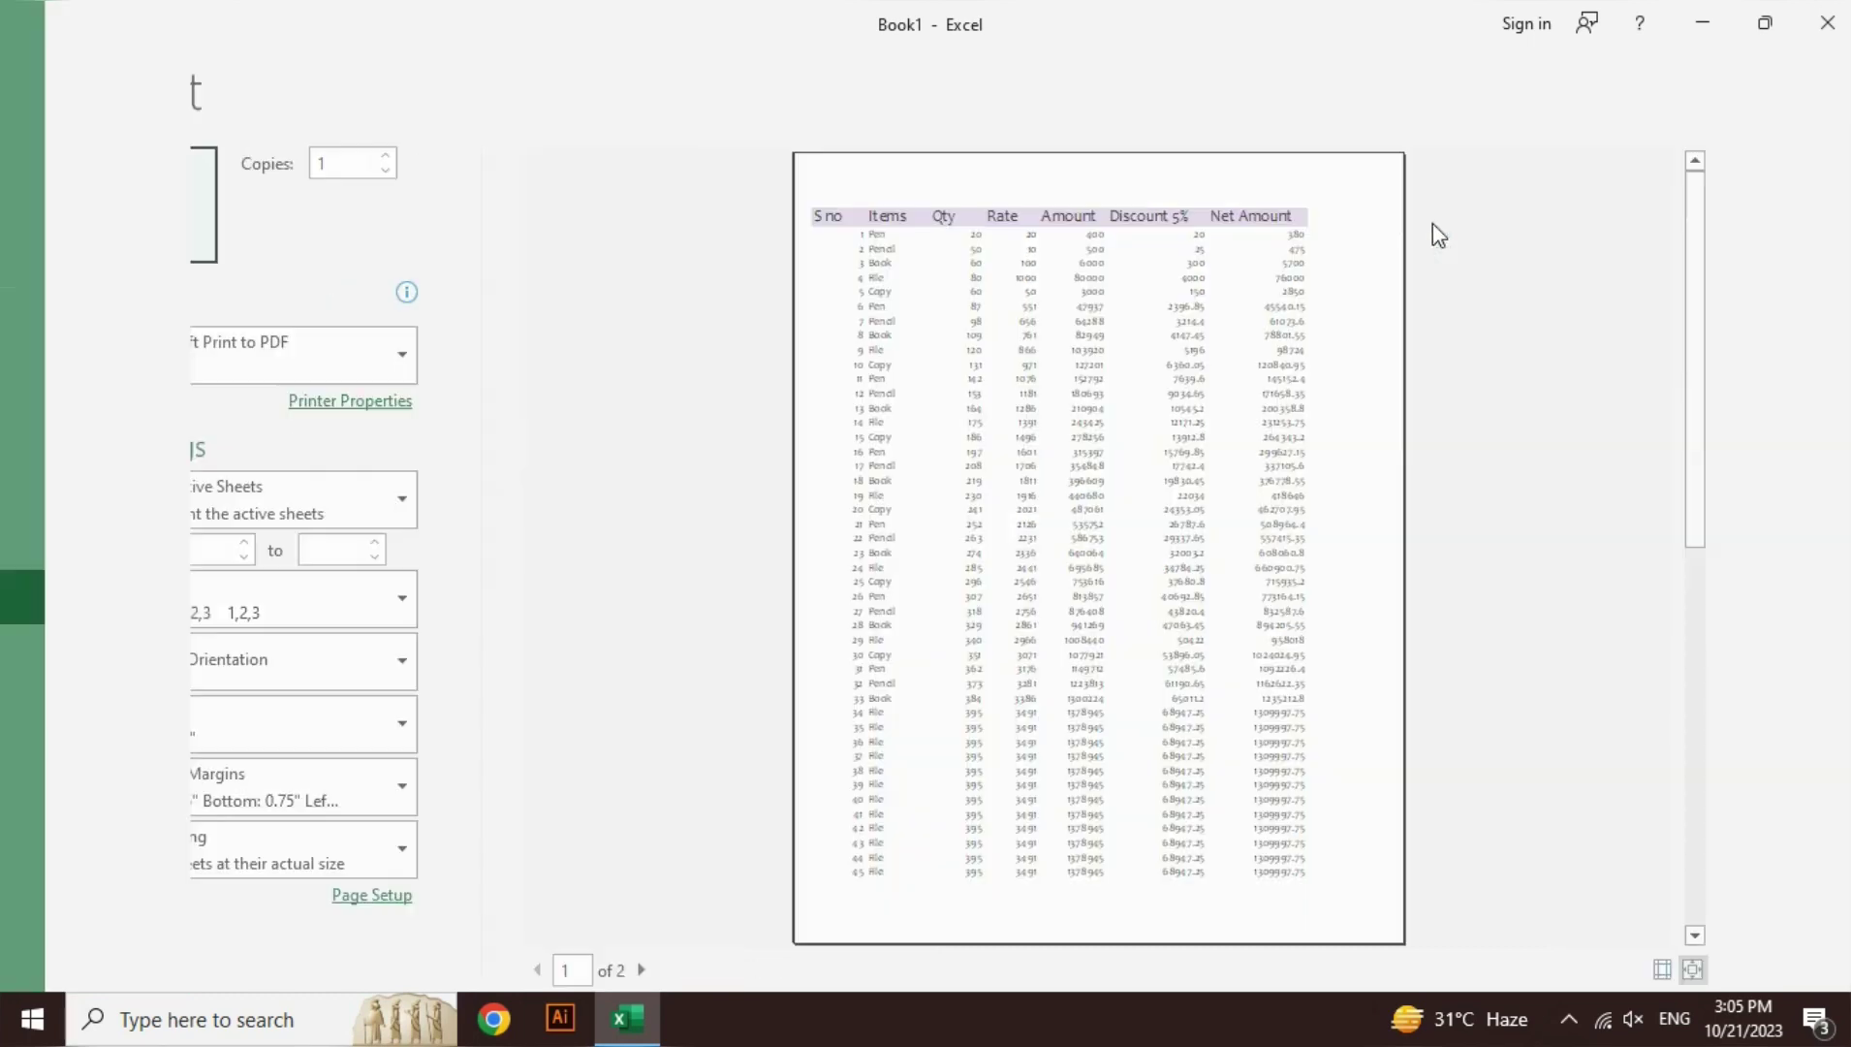
pyautogui.hotkey('ctrl', 'p')
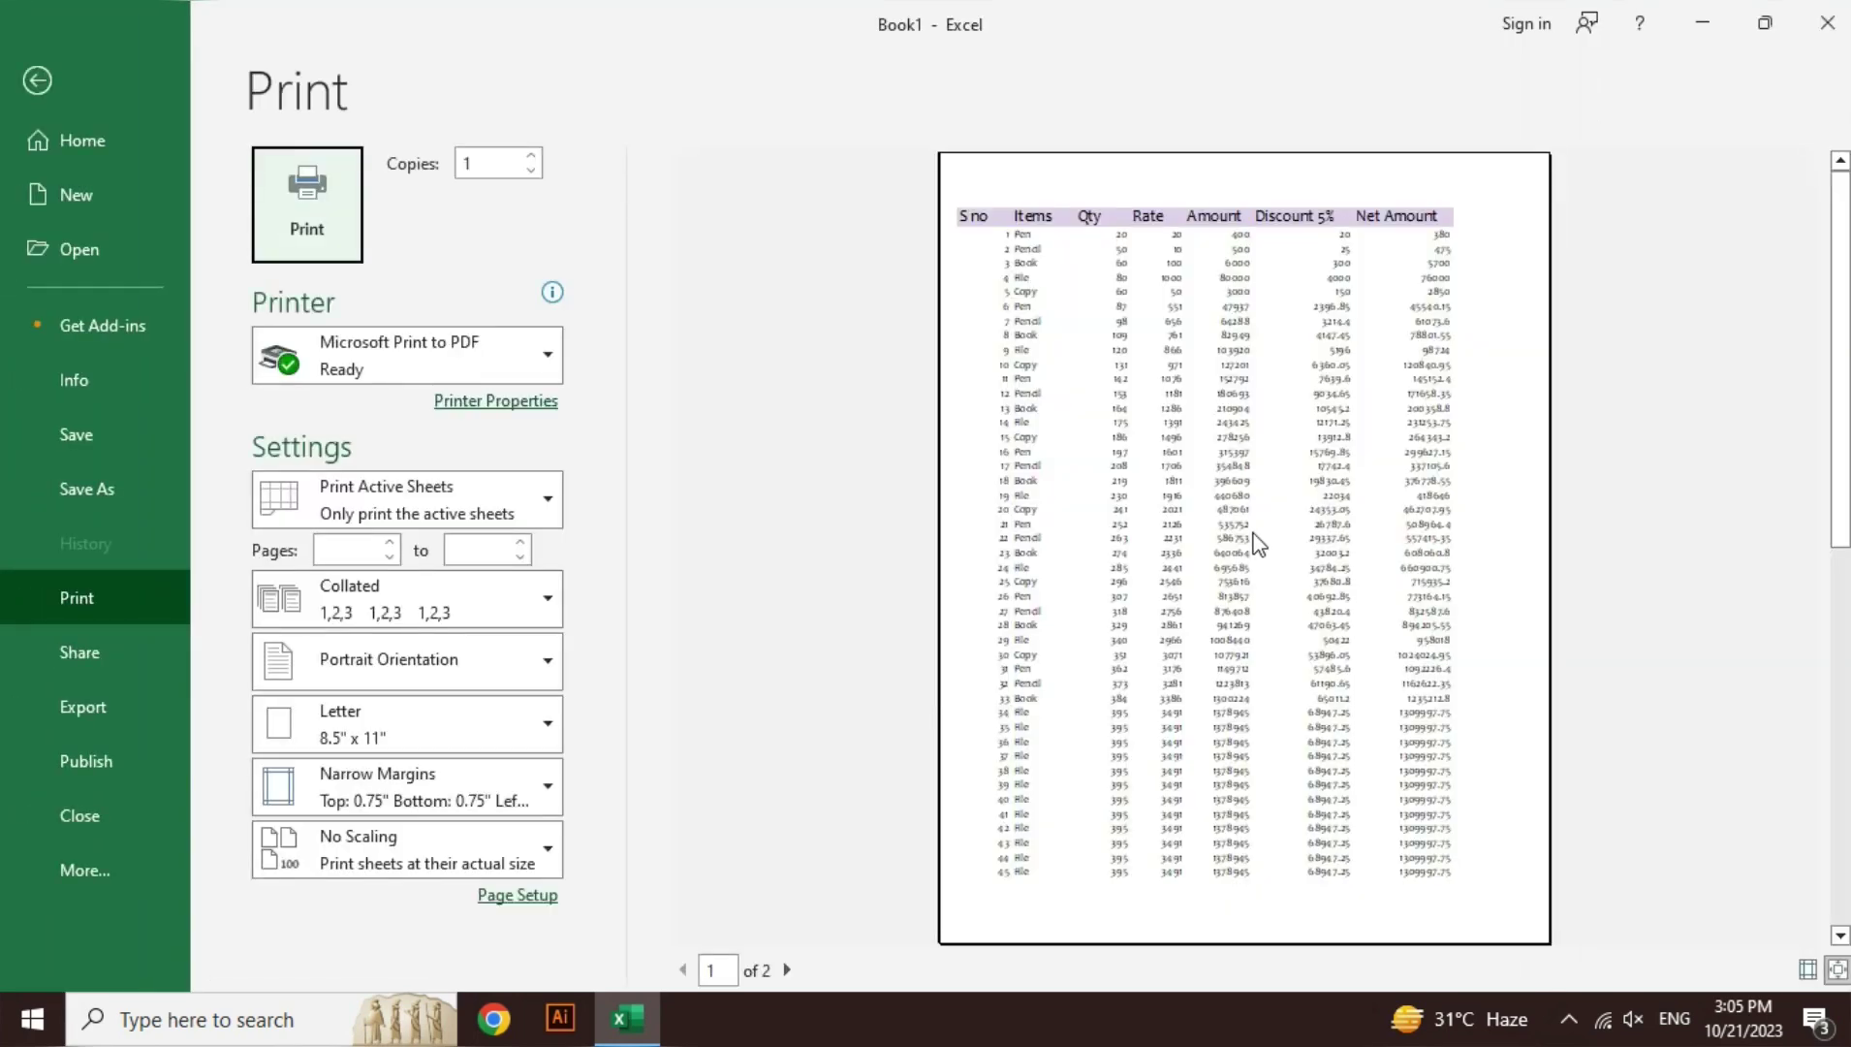
pyautogui.press('Escape')
pyautogui.click(714, 555)
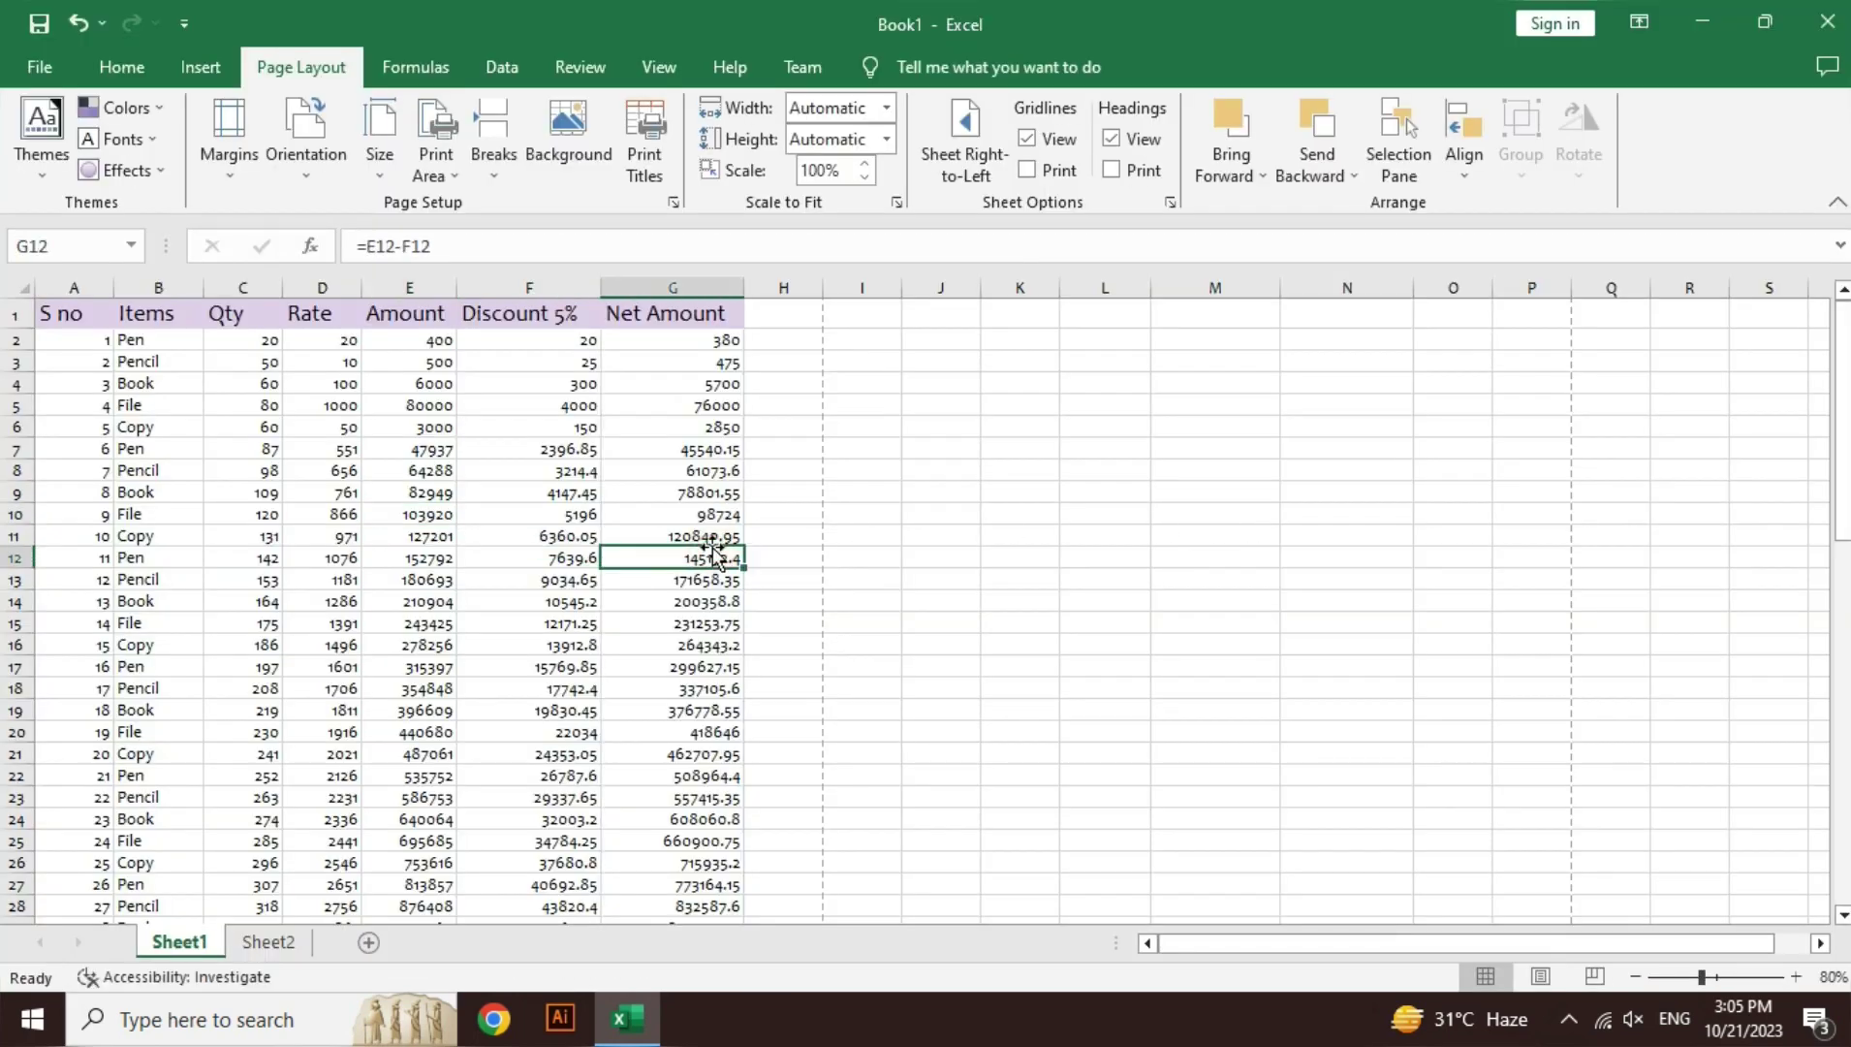
# - Select A1:G6, check the print preview, then set A1:G6 as Sheet1's print area
pyautogui.moveTo(97, 320); pyautogui.dragTo(666, 419)
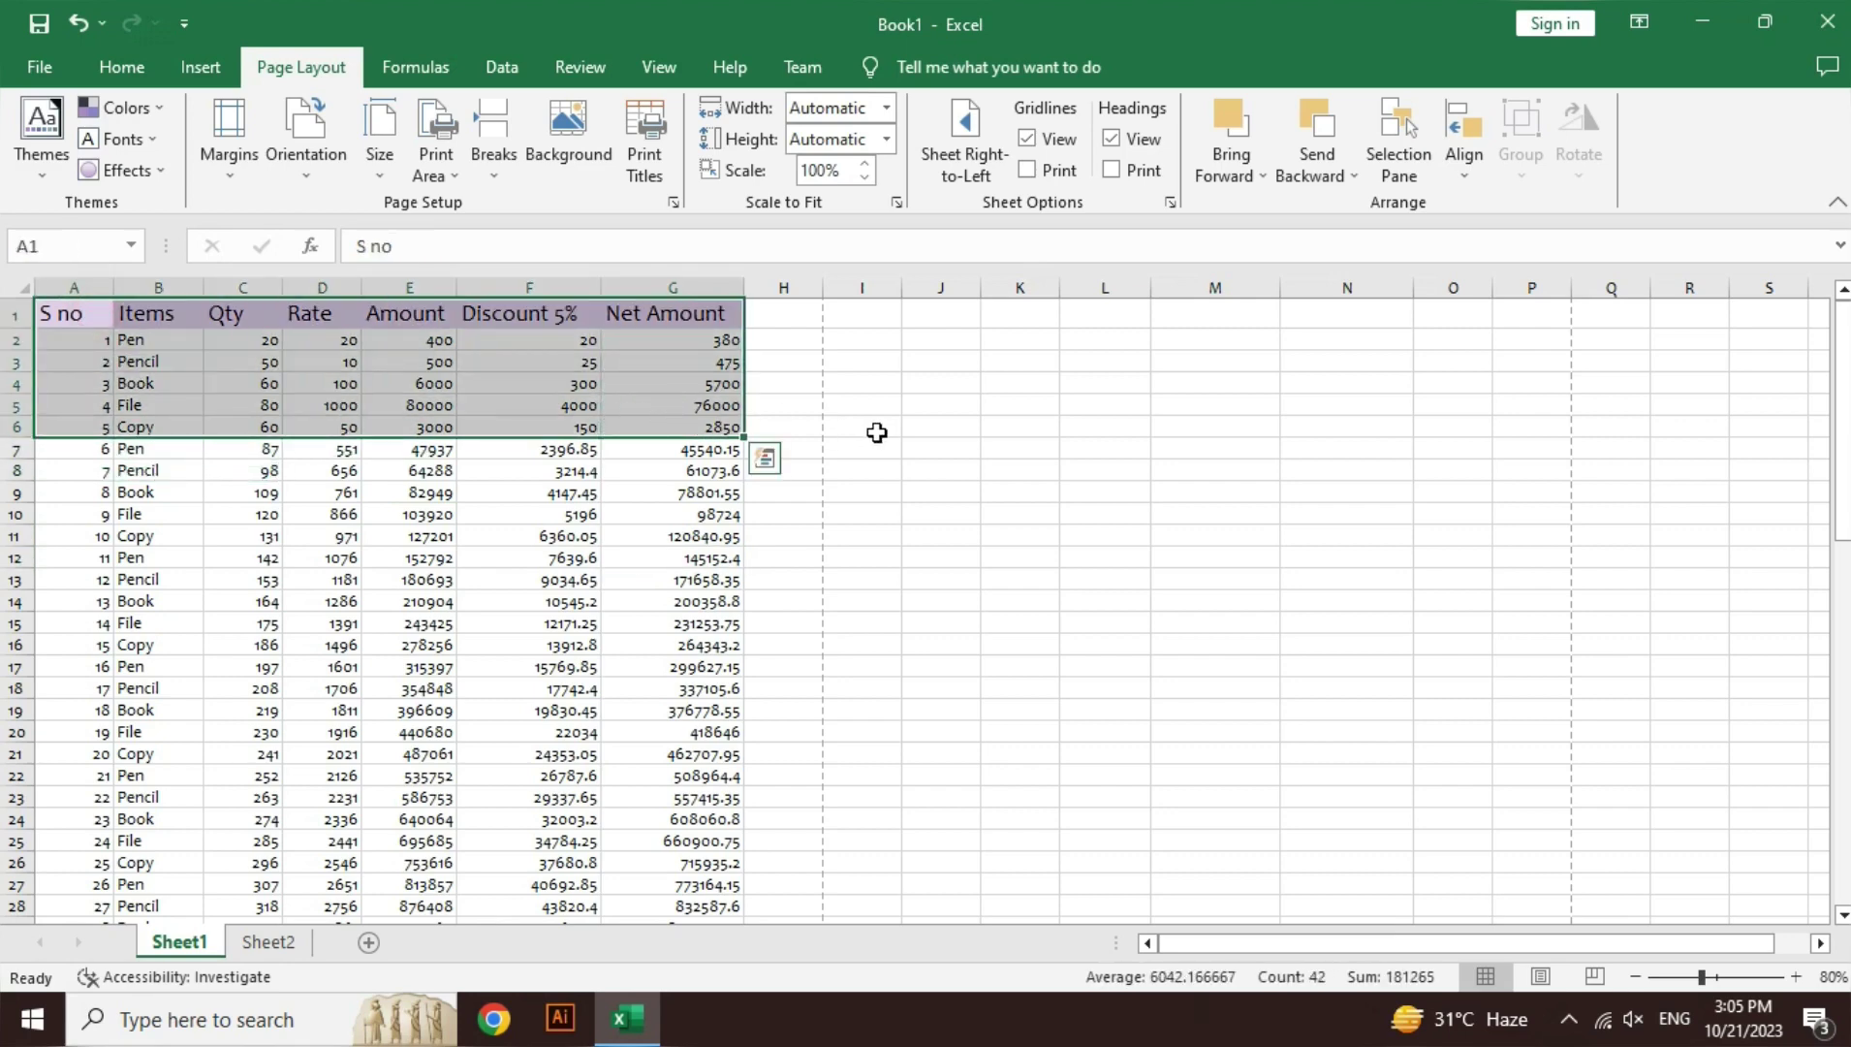
pyautogui.hotkey('ctrl', 'p')
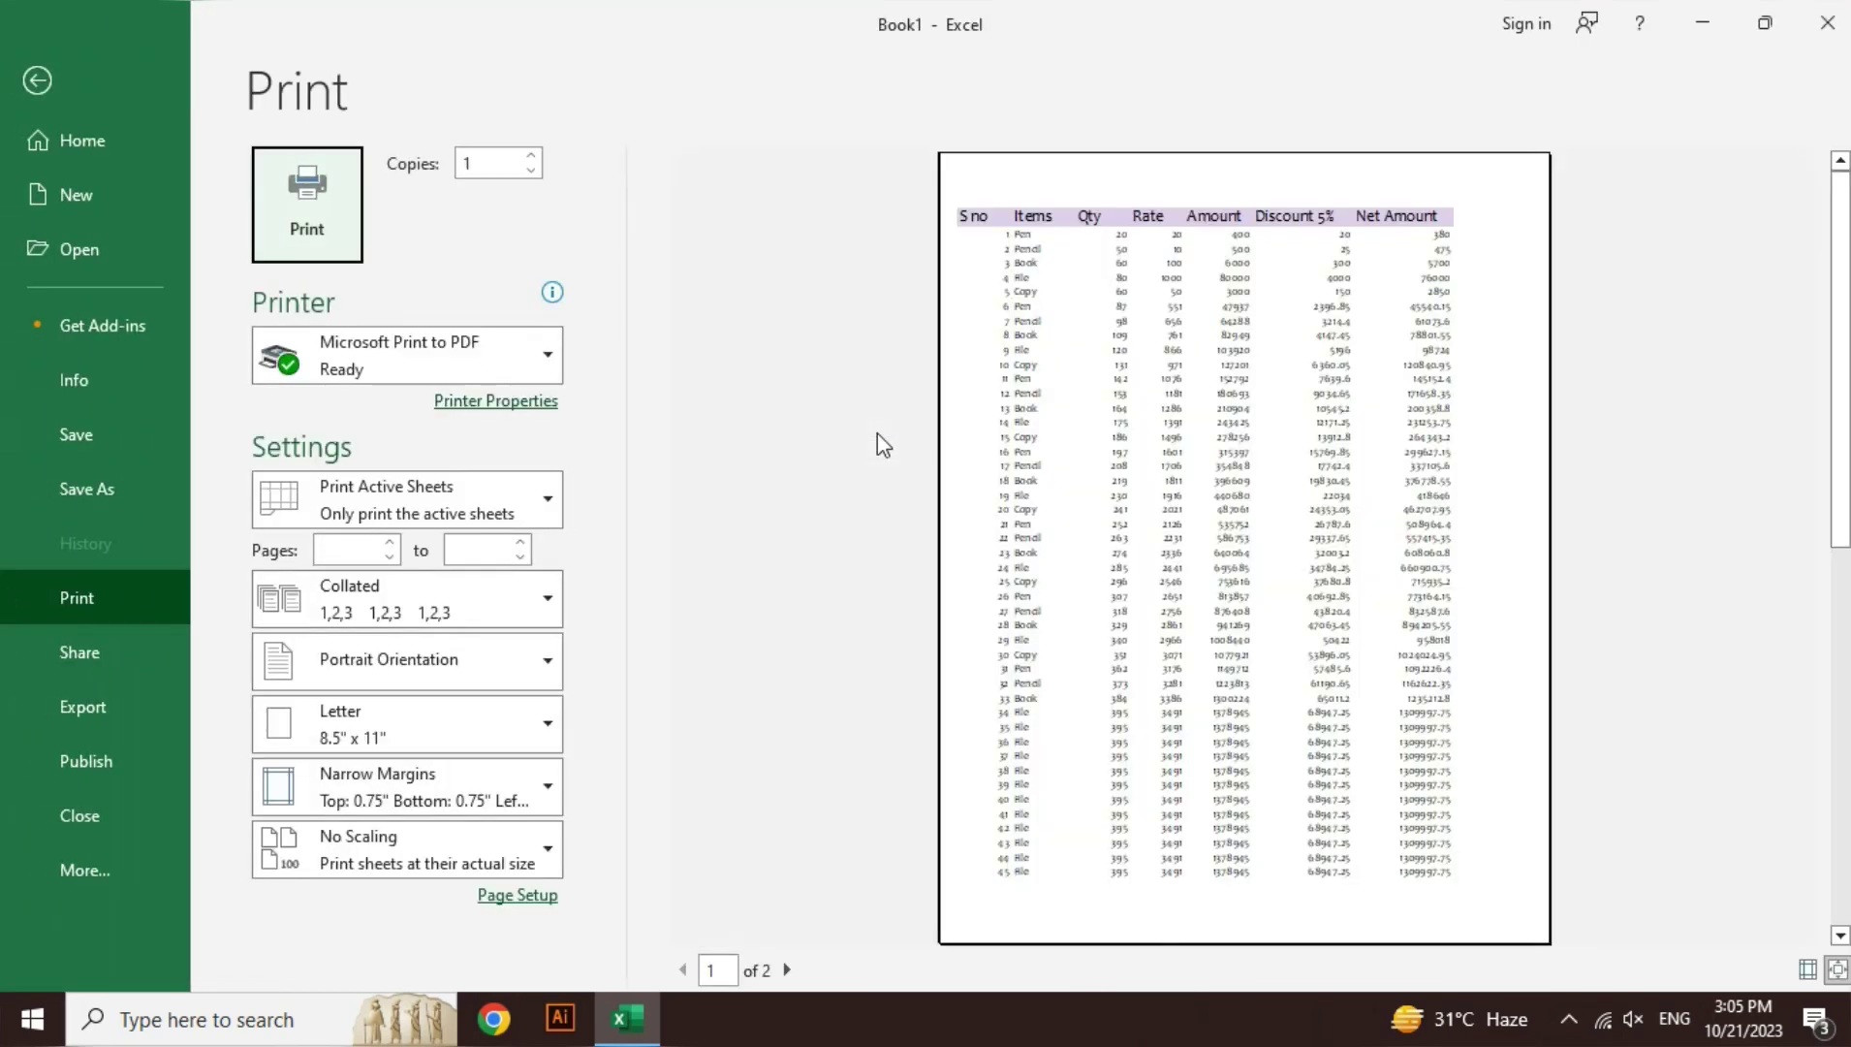
pyautogui.press('Escape')
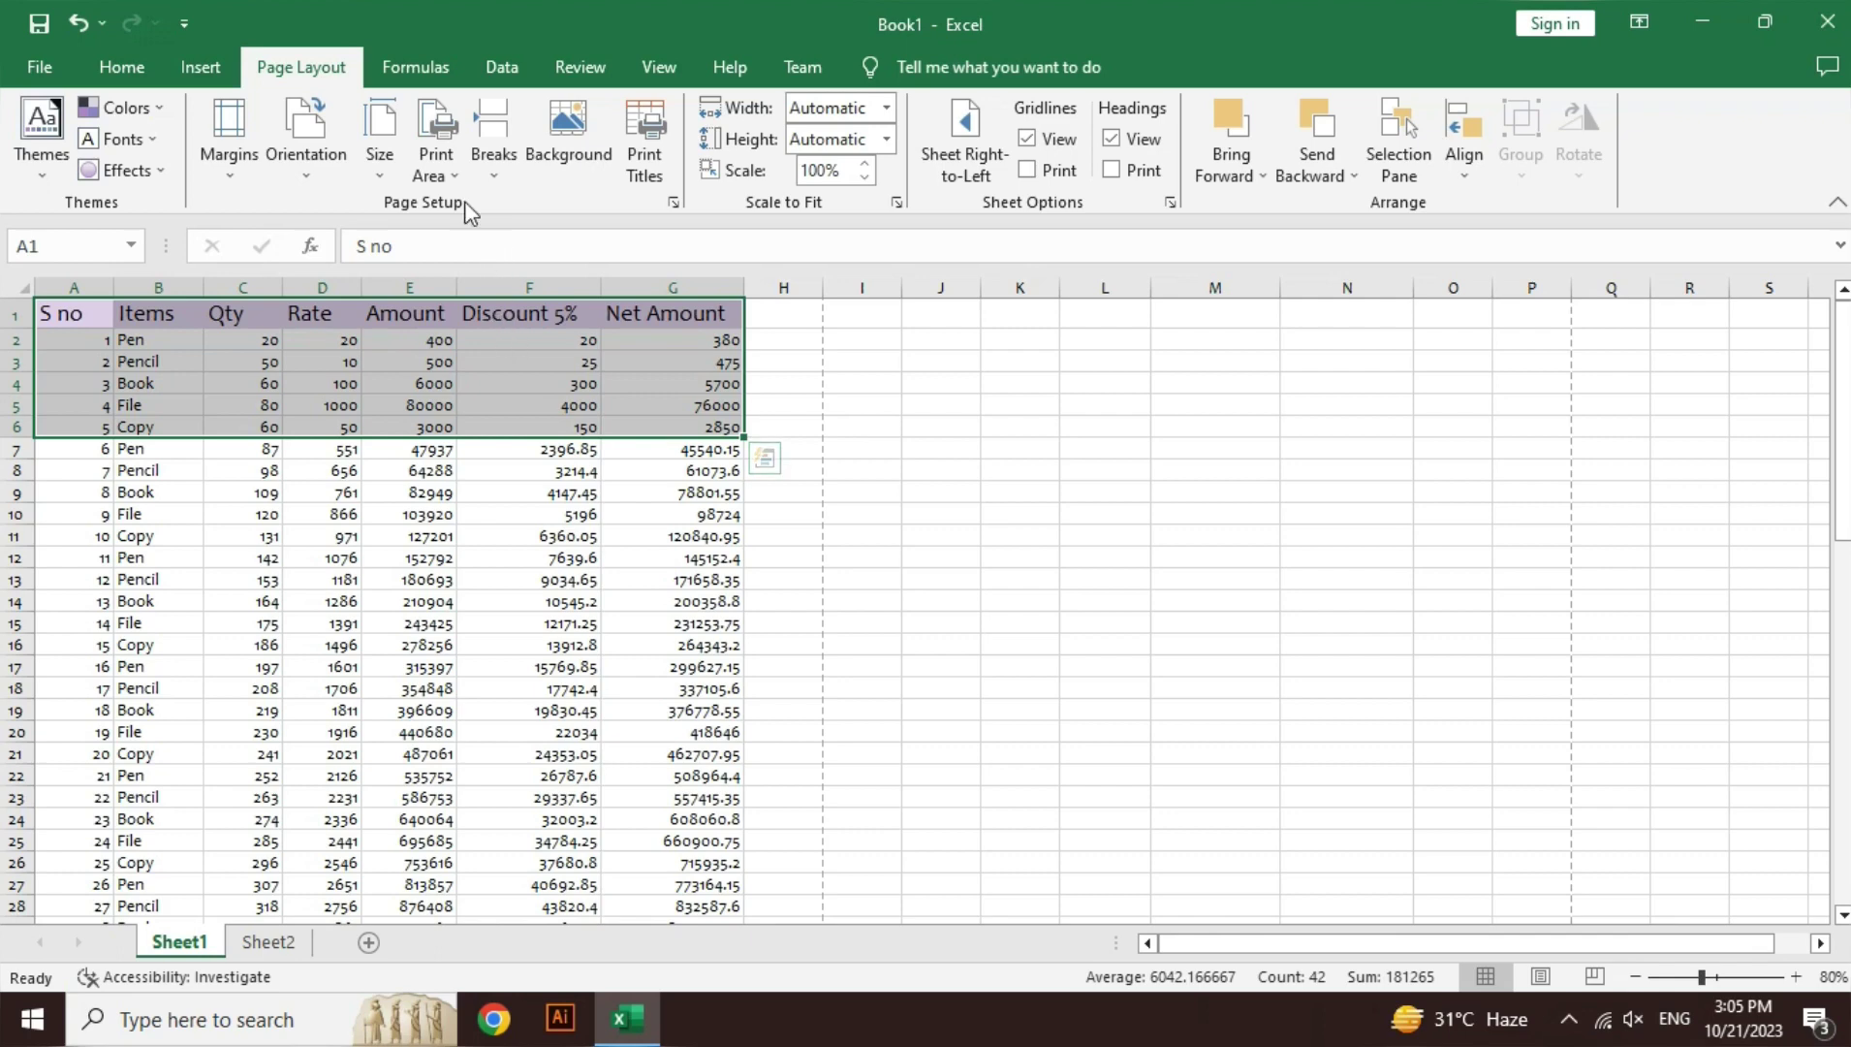
pyautogui.click(446, 184)
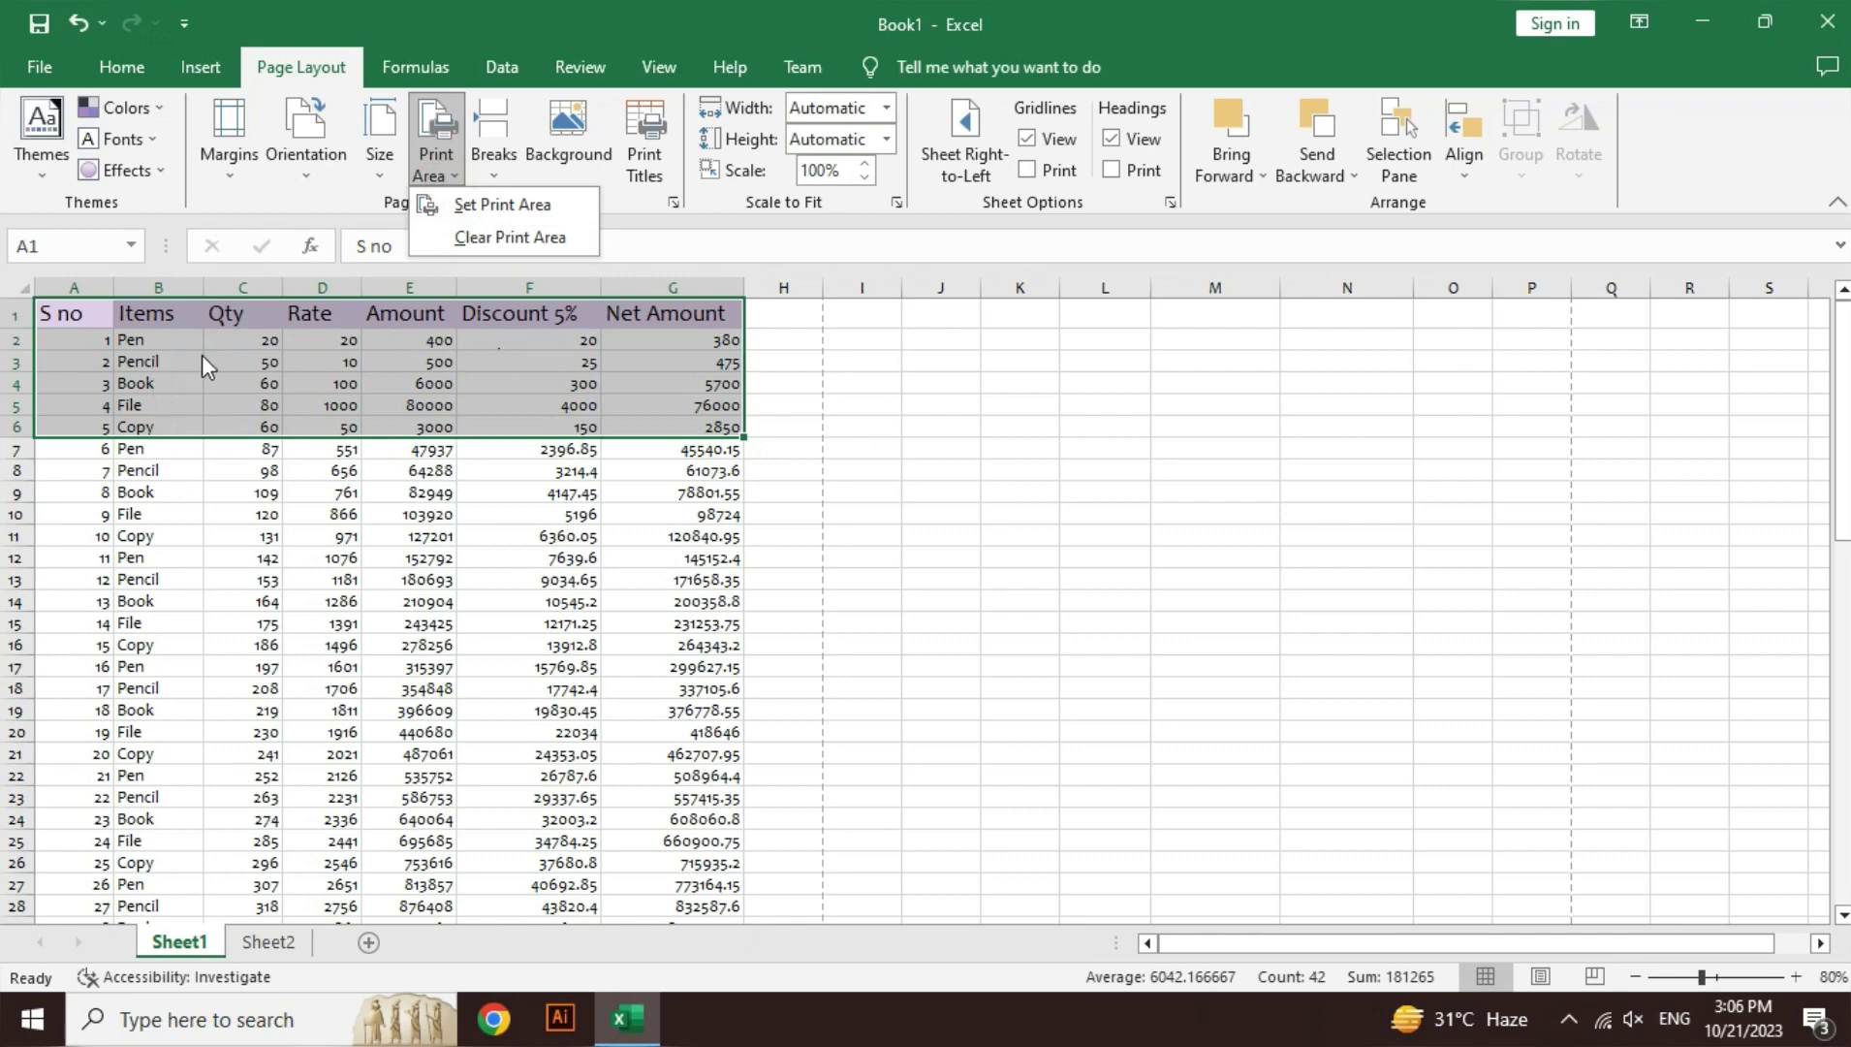
pyautogui.click(548, 205)
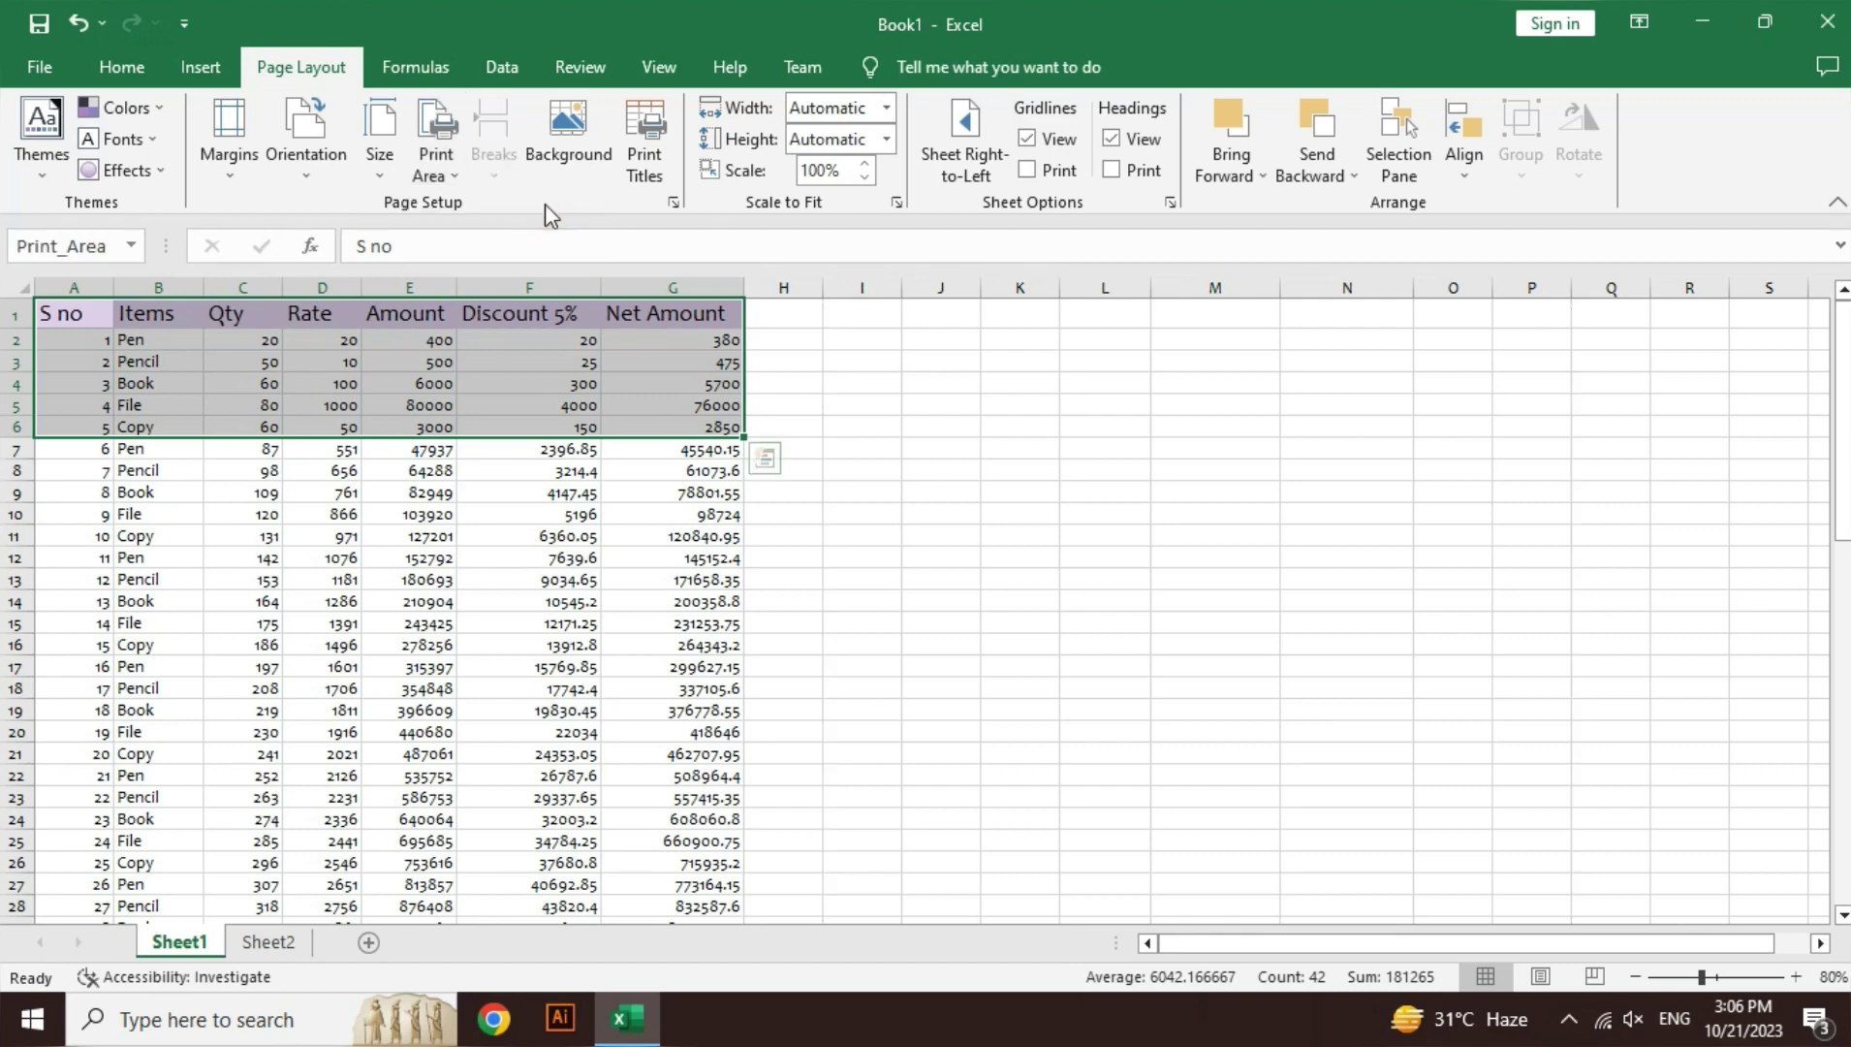
pyautogui.click(540, 598)
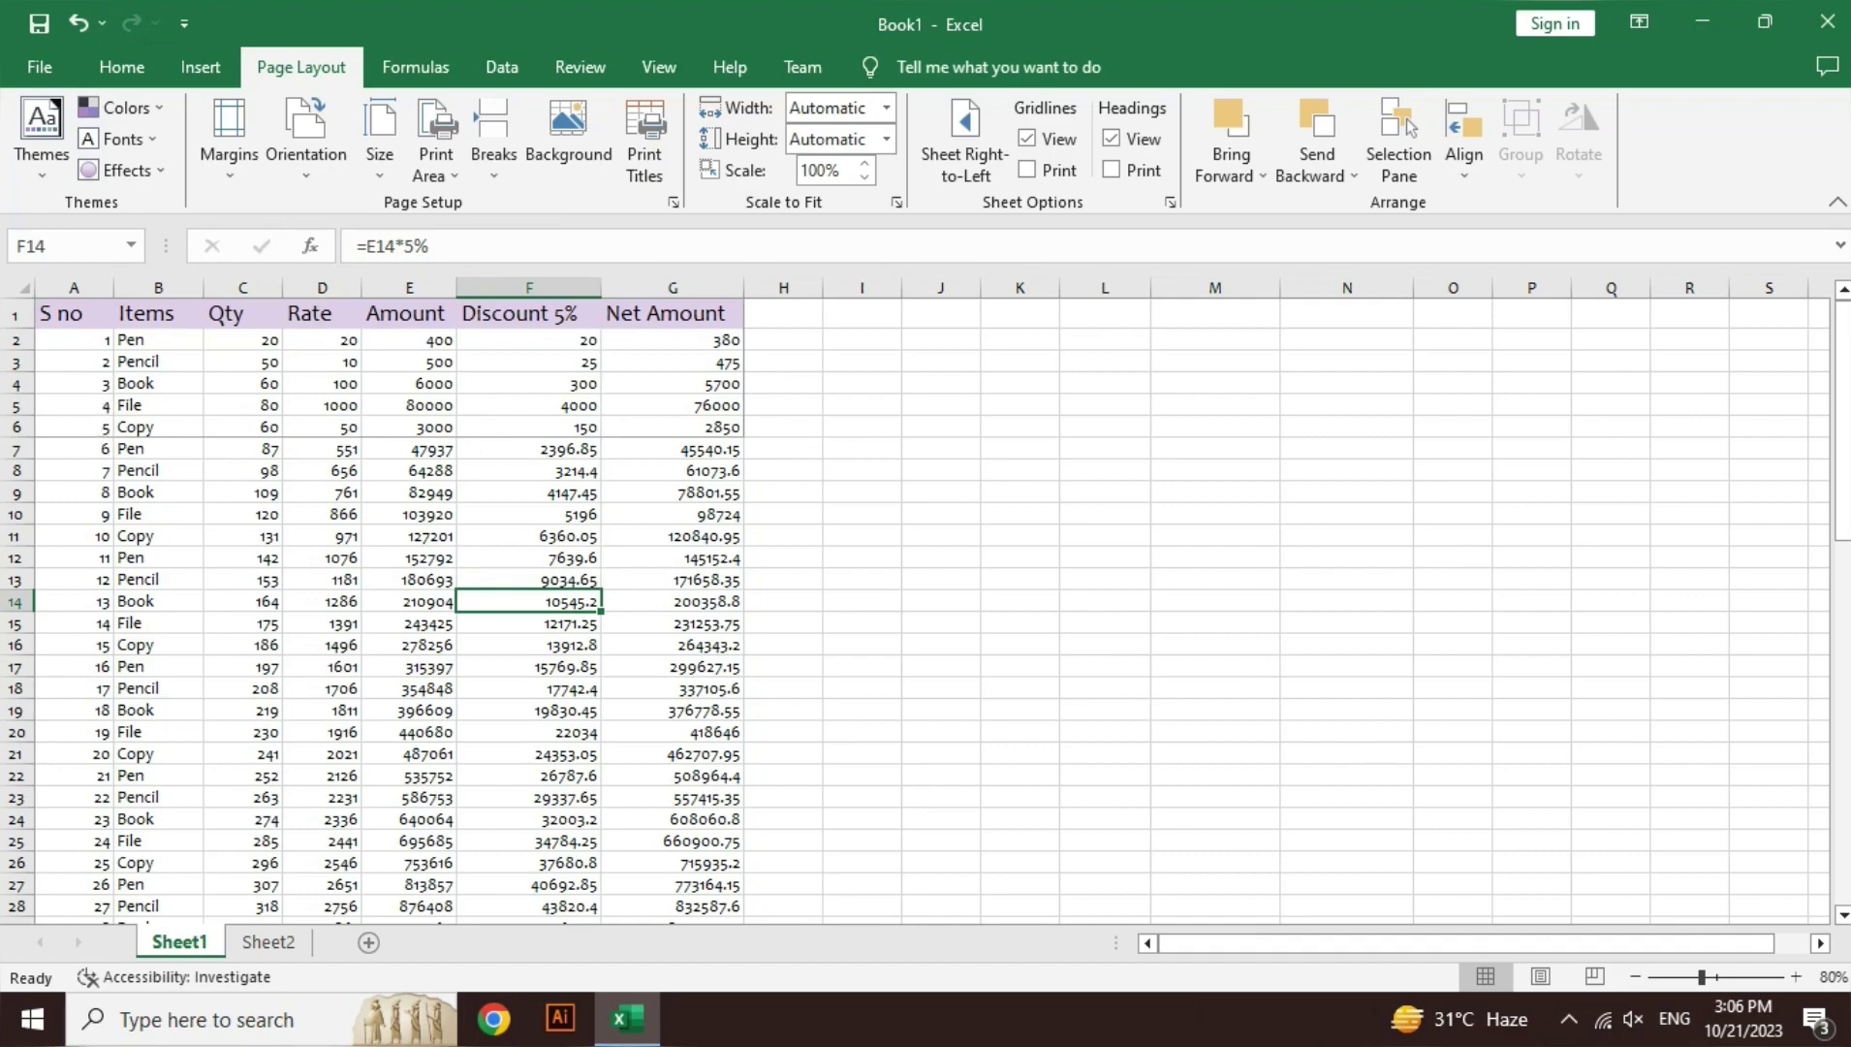
pyautogui.click(1795, 976)
pyautogui.click(1794, 976)
pyautogui.click(1795, 976)
pyautogui.click(1795, 976)
pyautogui.click(1795, 976)
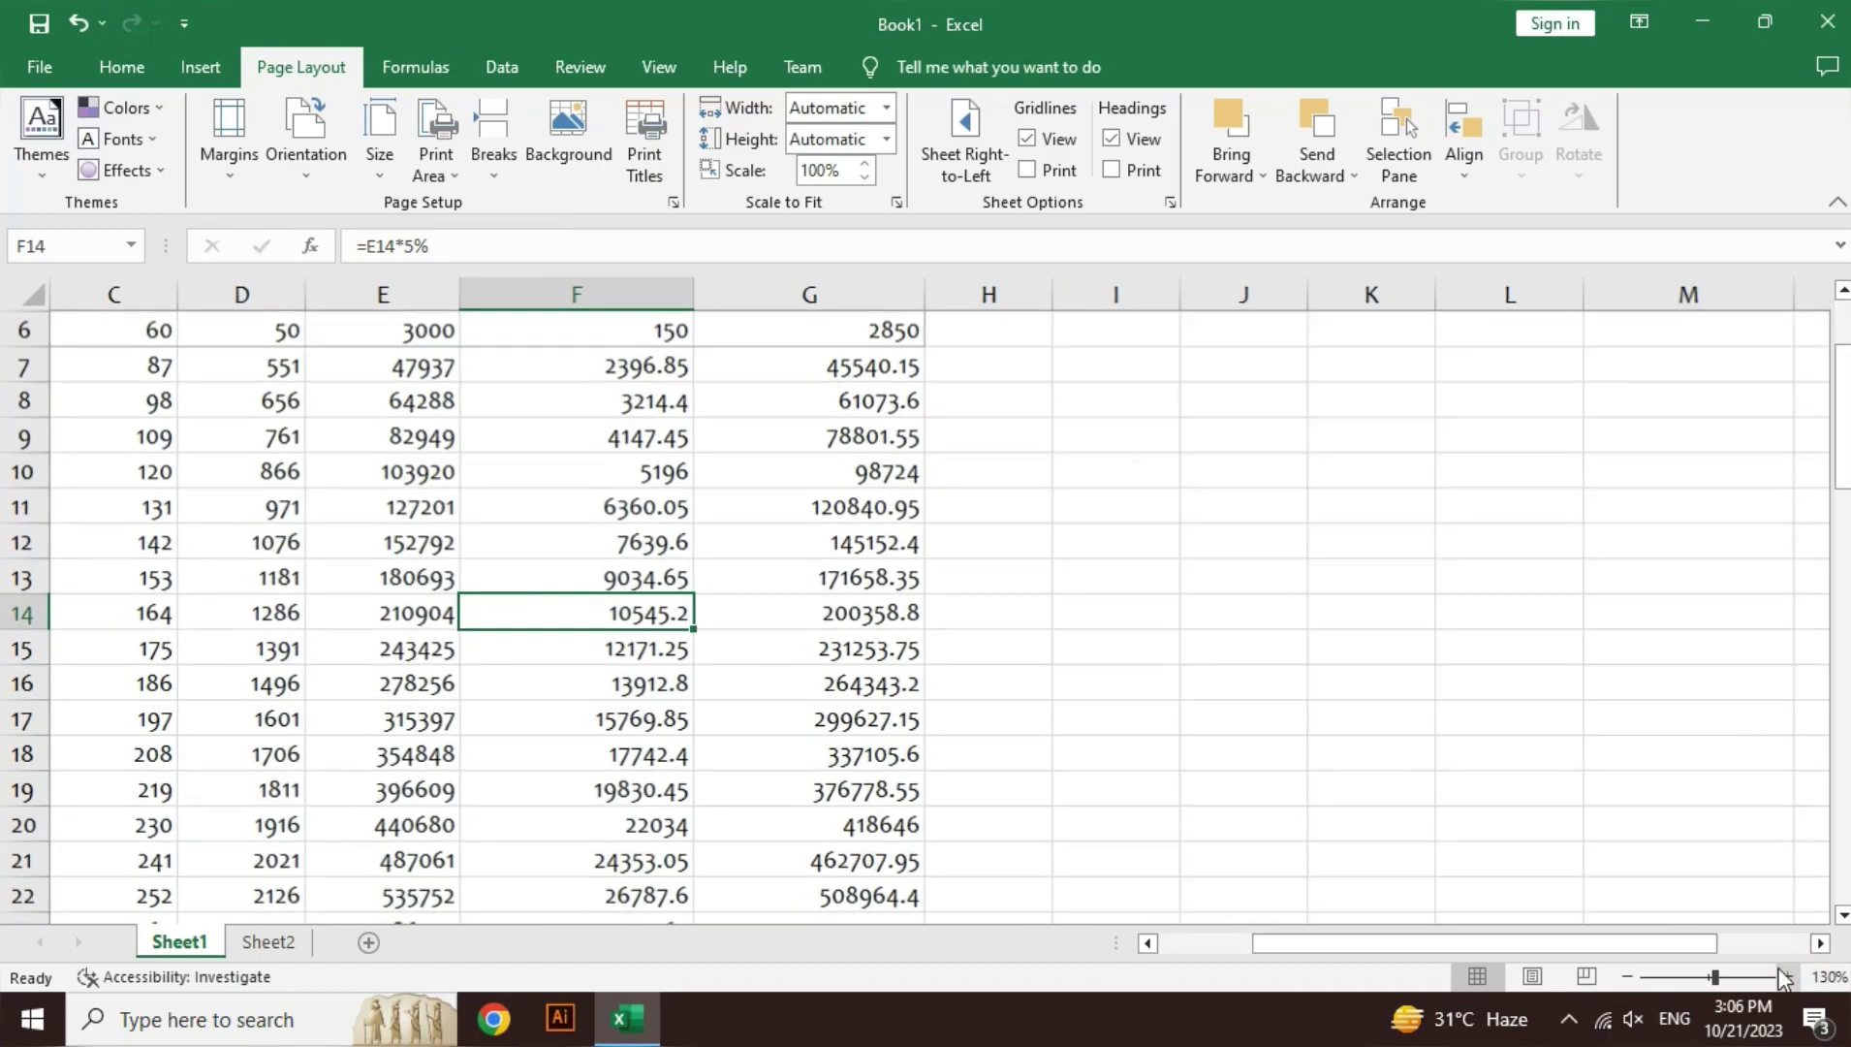
pyautogui.scroll(2, 1773, 417)
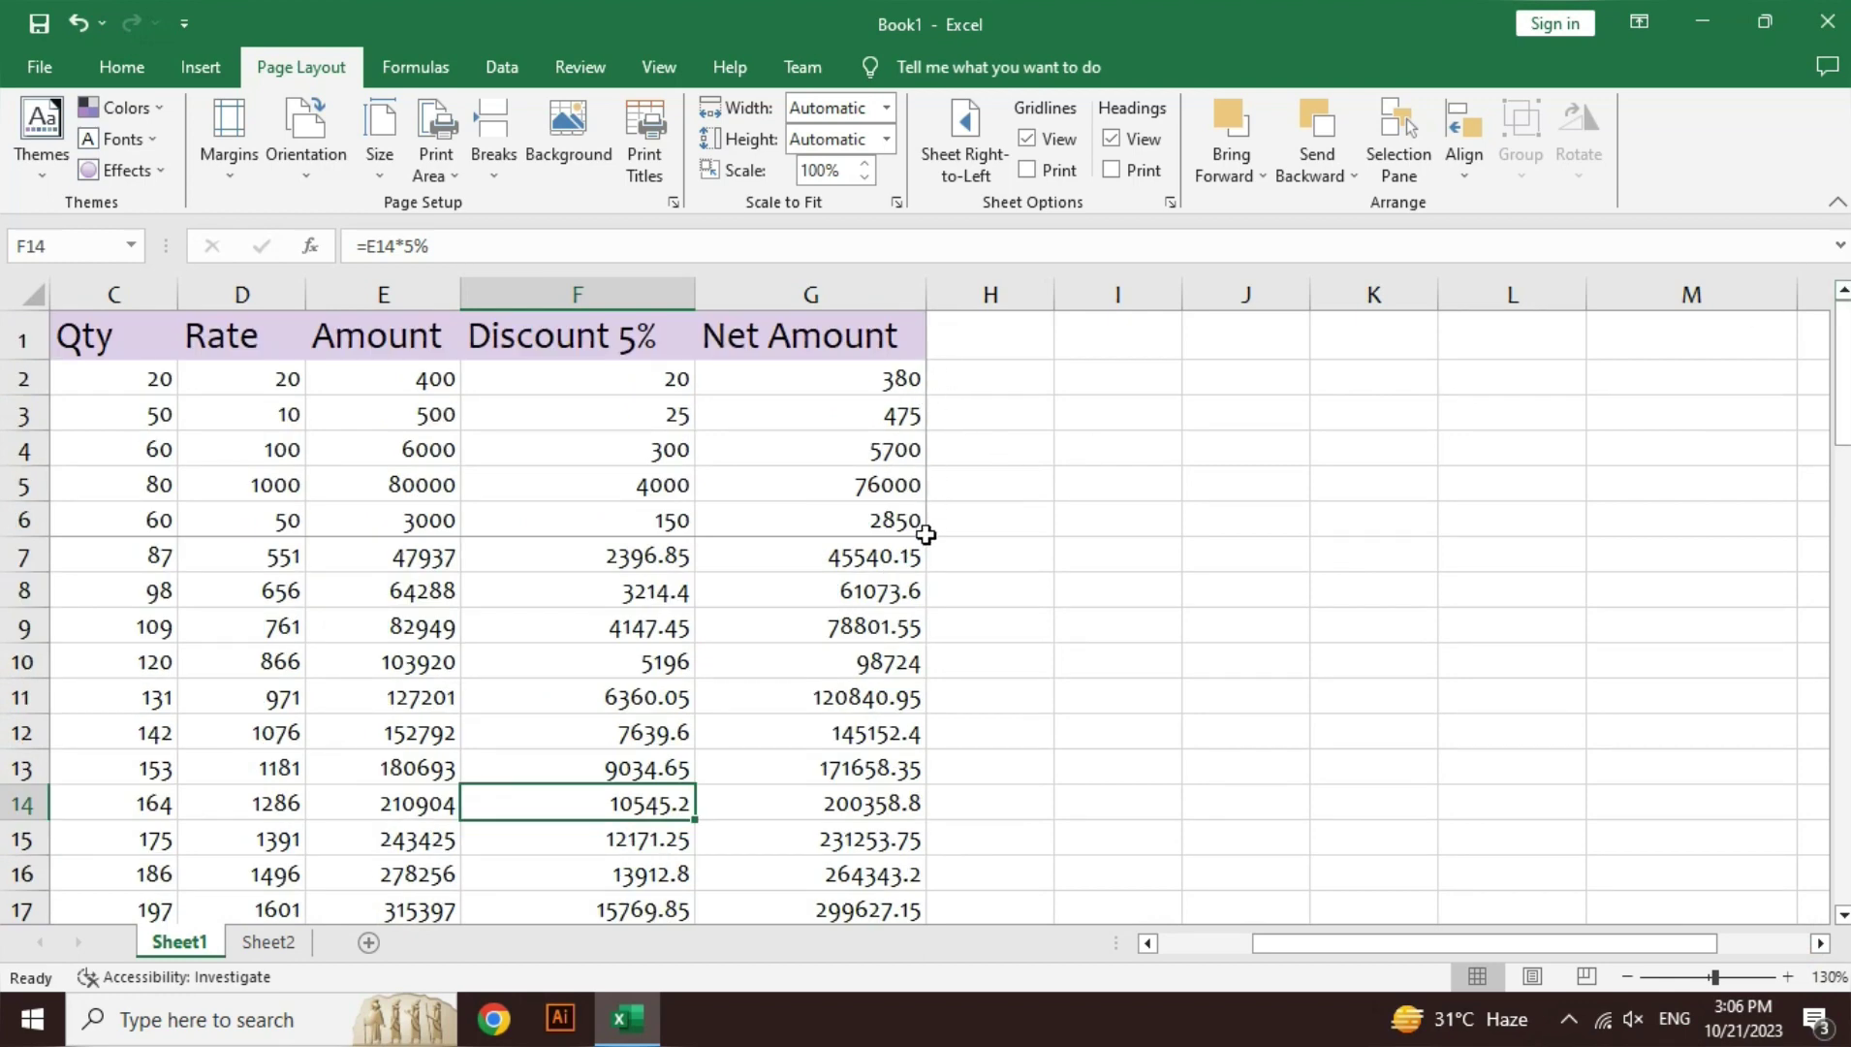
pyautogui.click(644, 488)
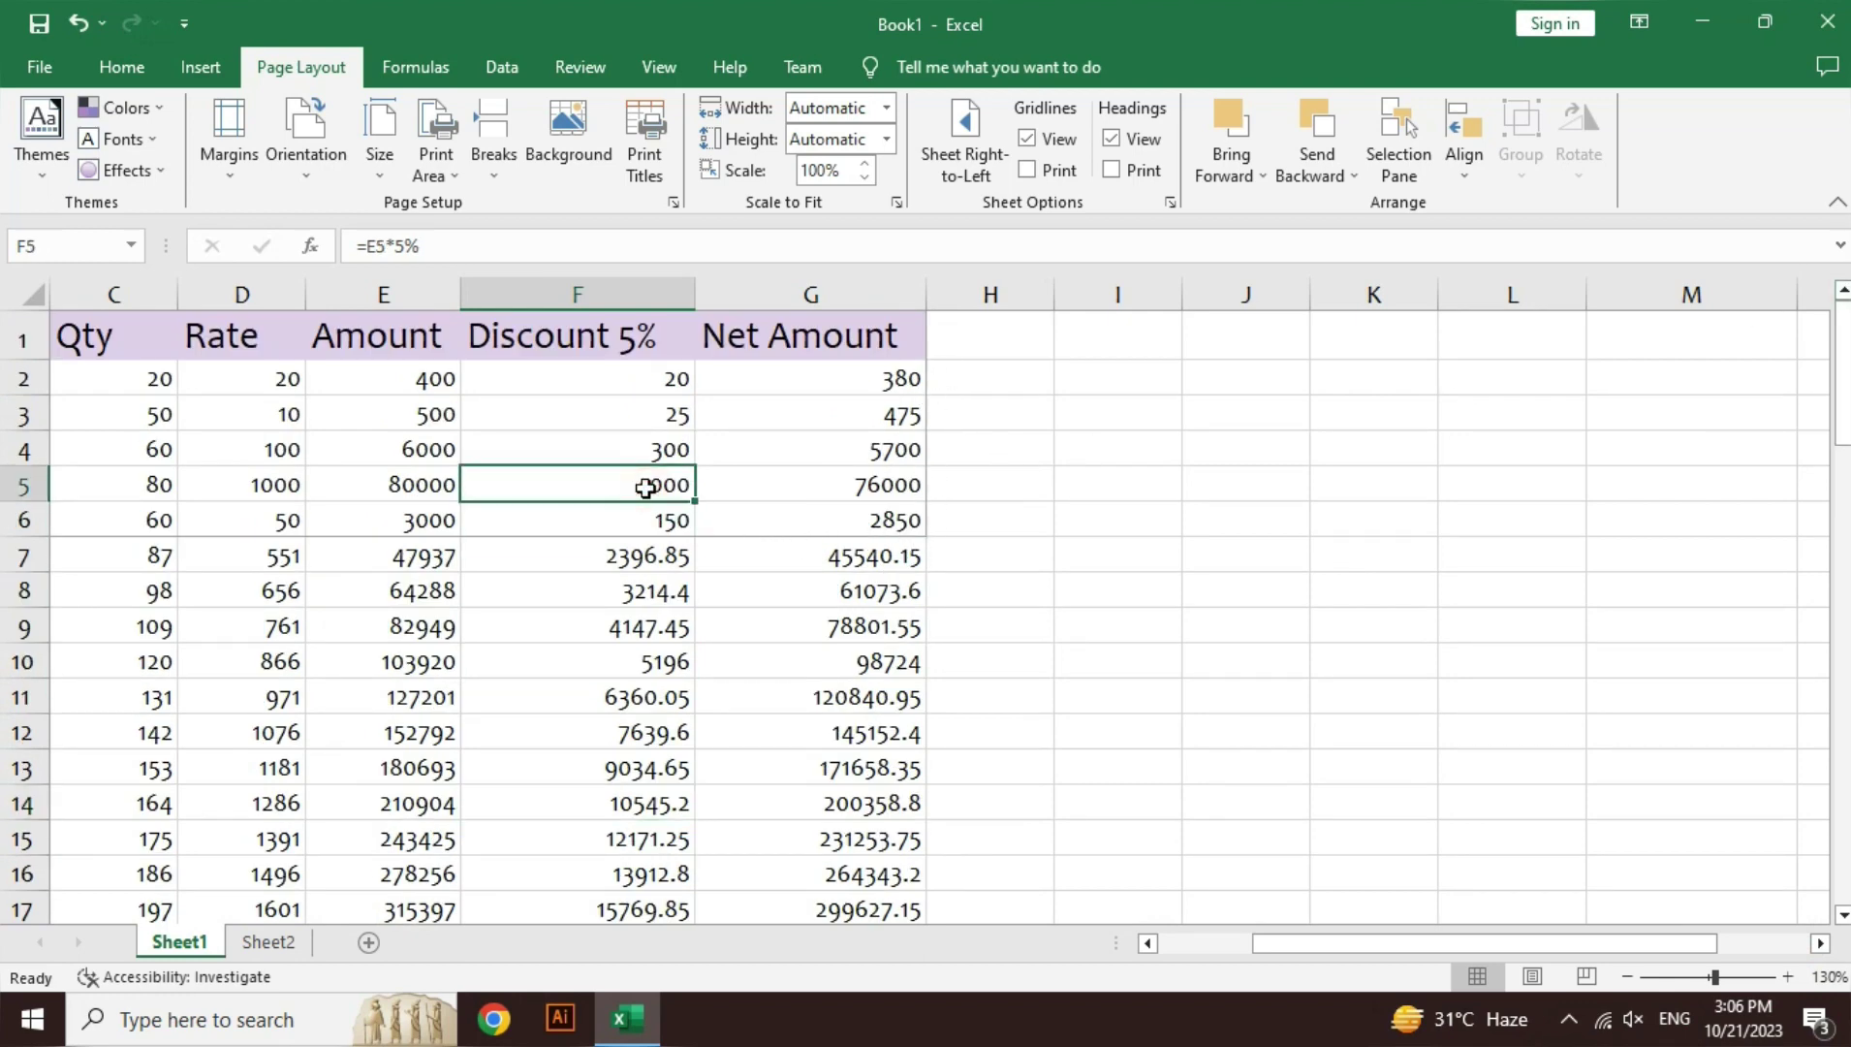
pyautogui.hotkey('ctrl', 'p')
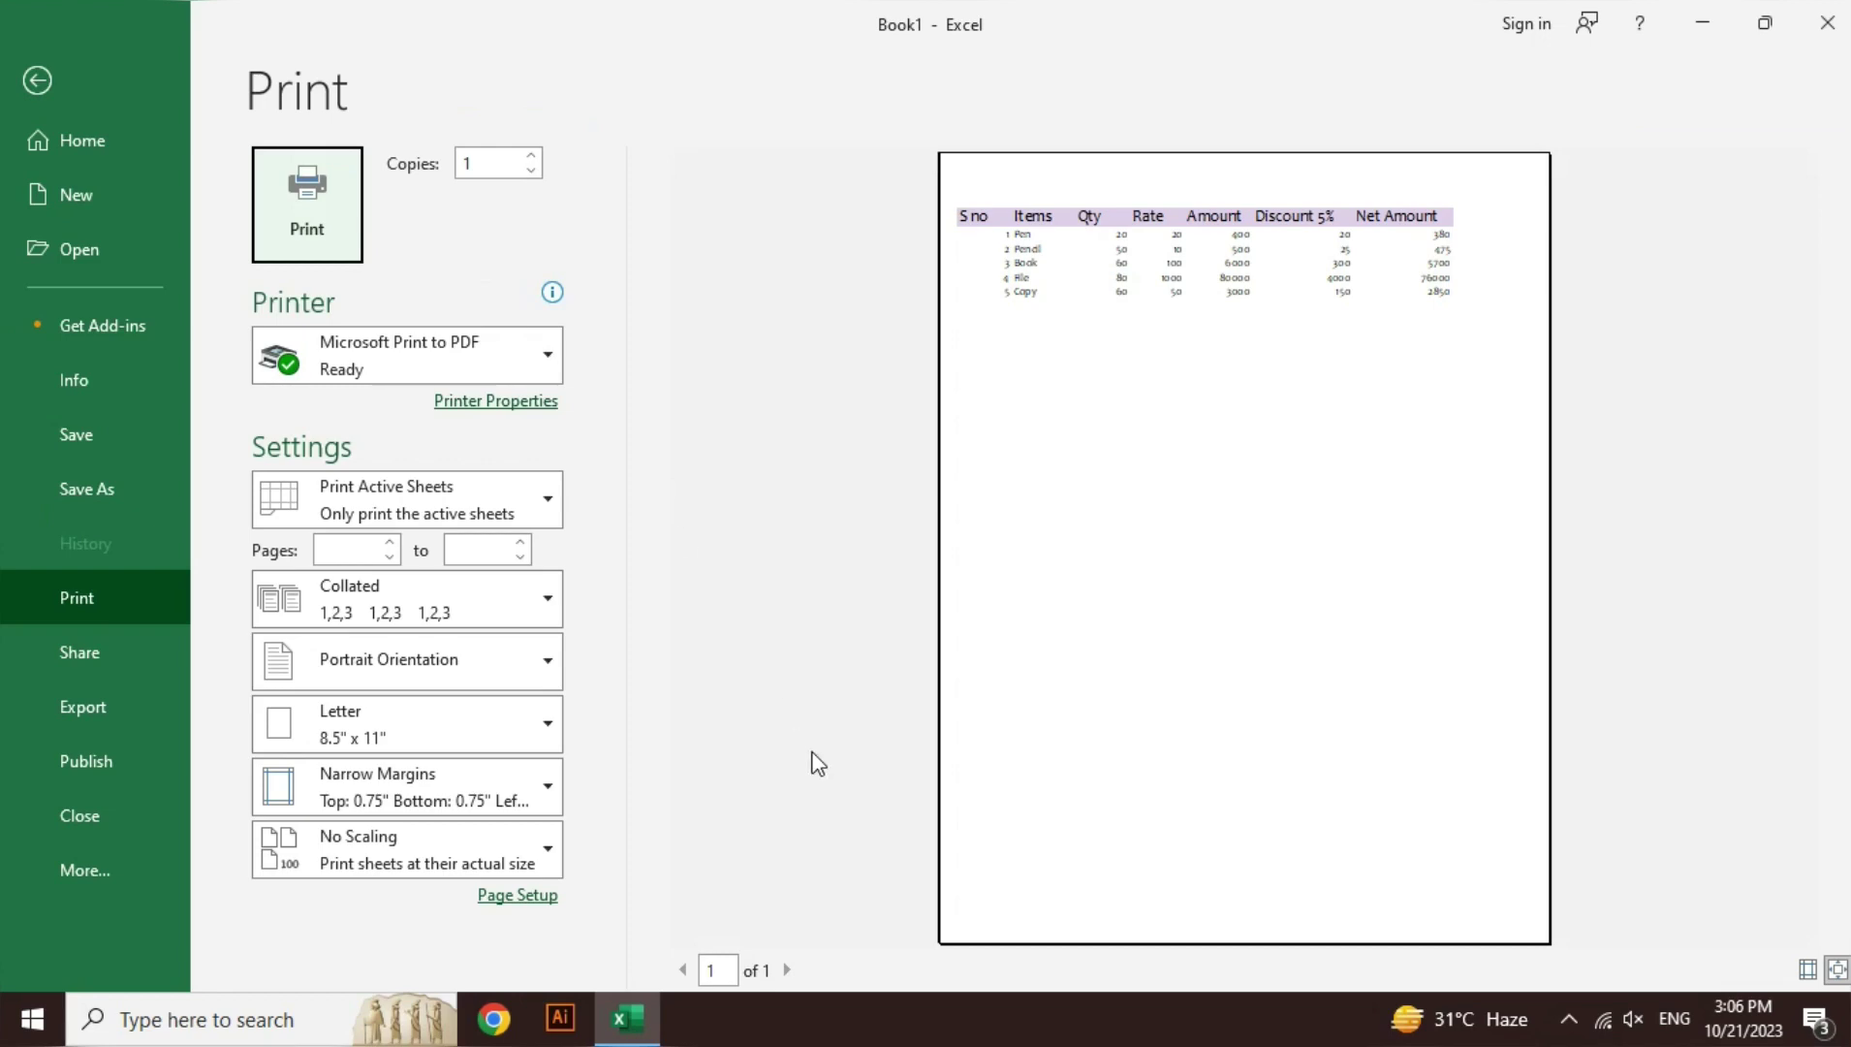
pyautogui.click(788, 970)
pyautogui.press('Escape')
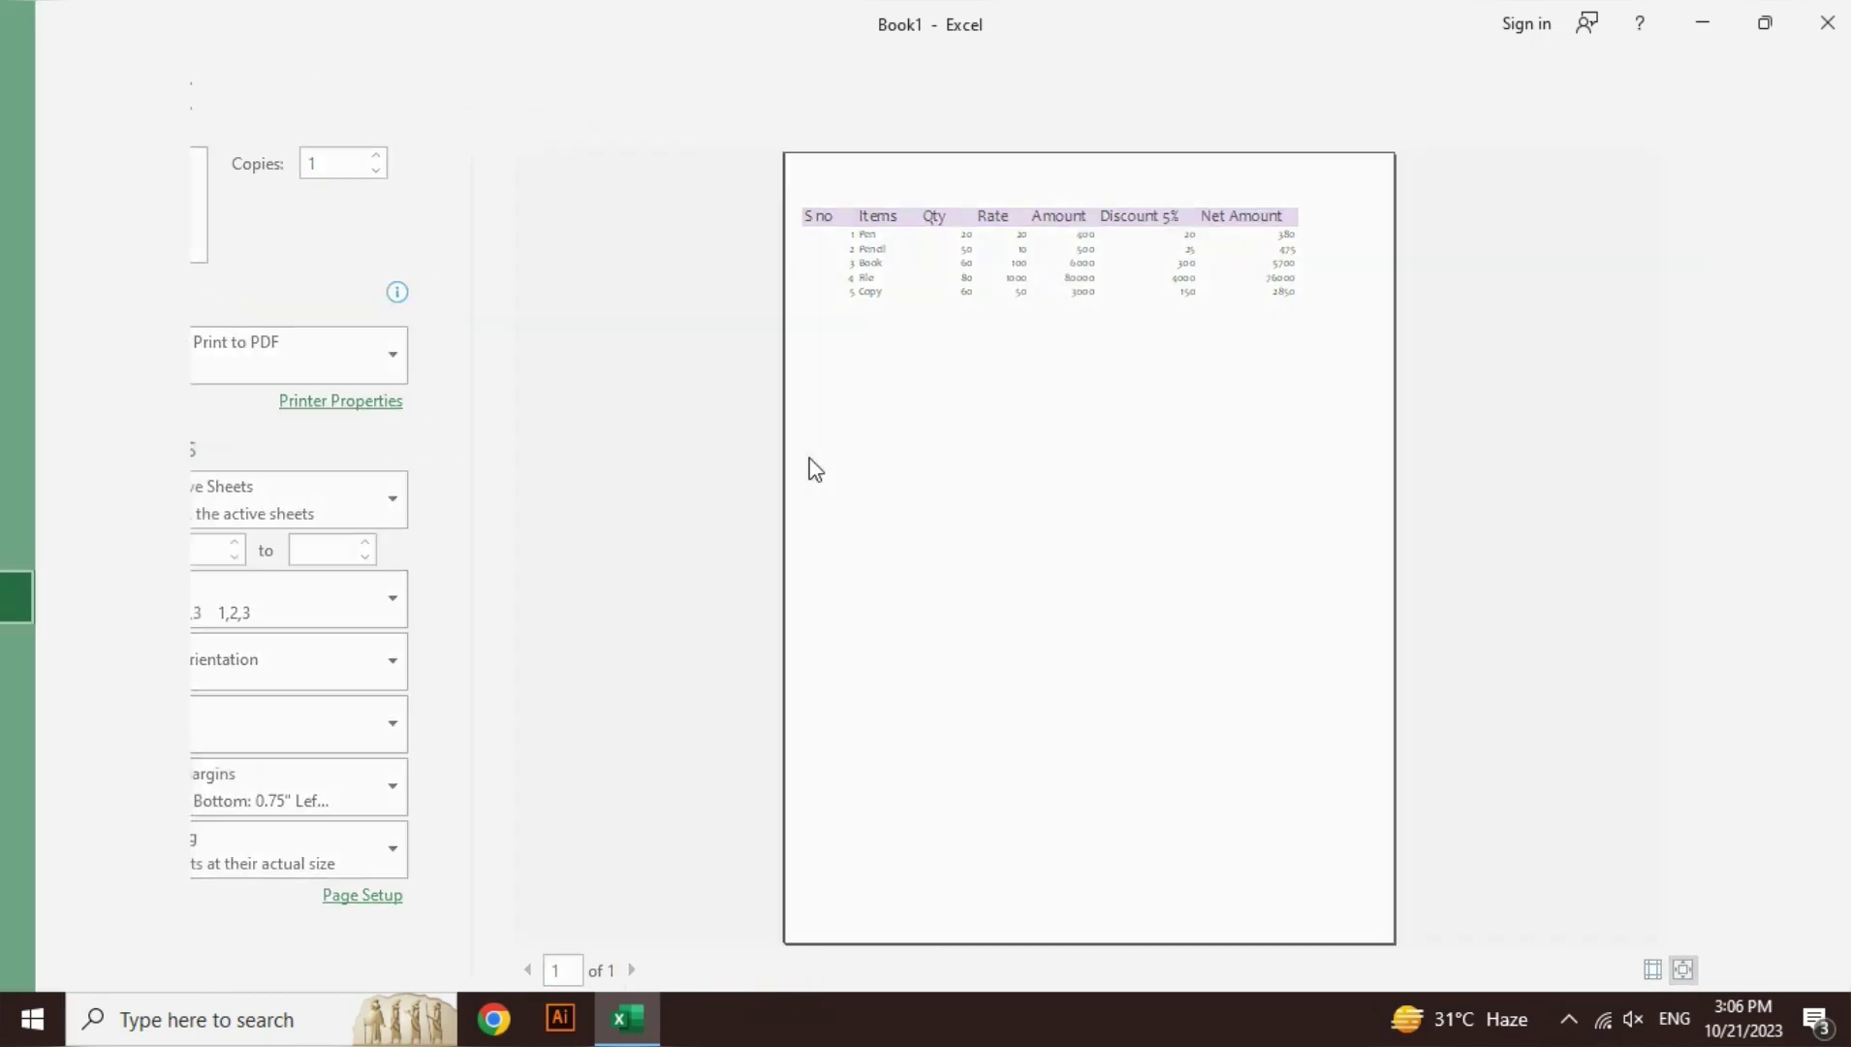
pyautogui.click(531, 694)
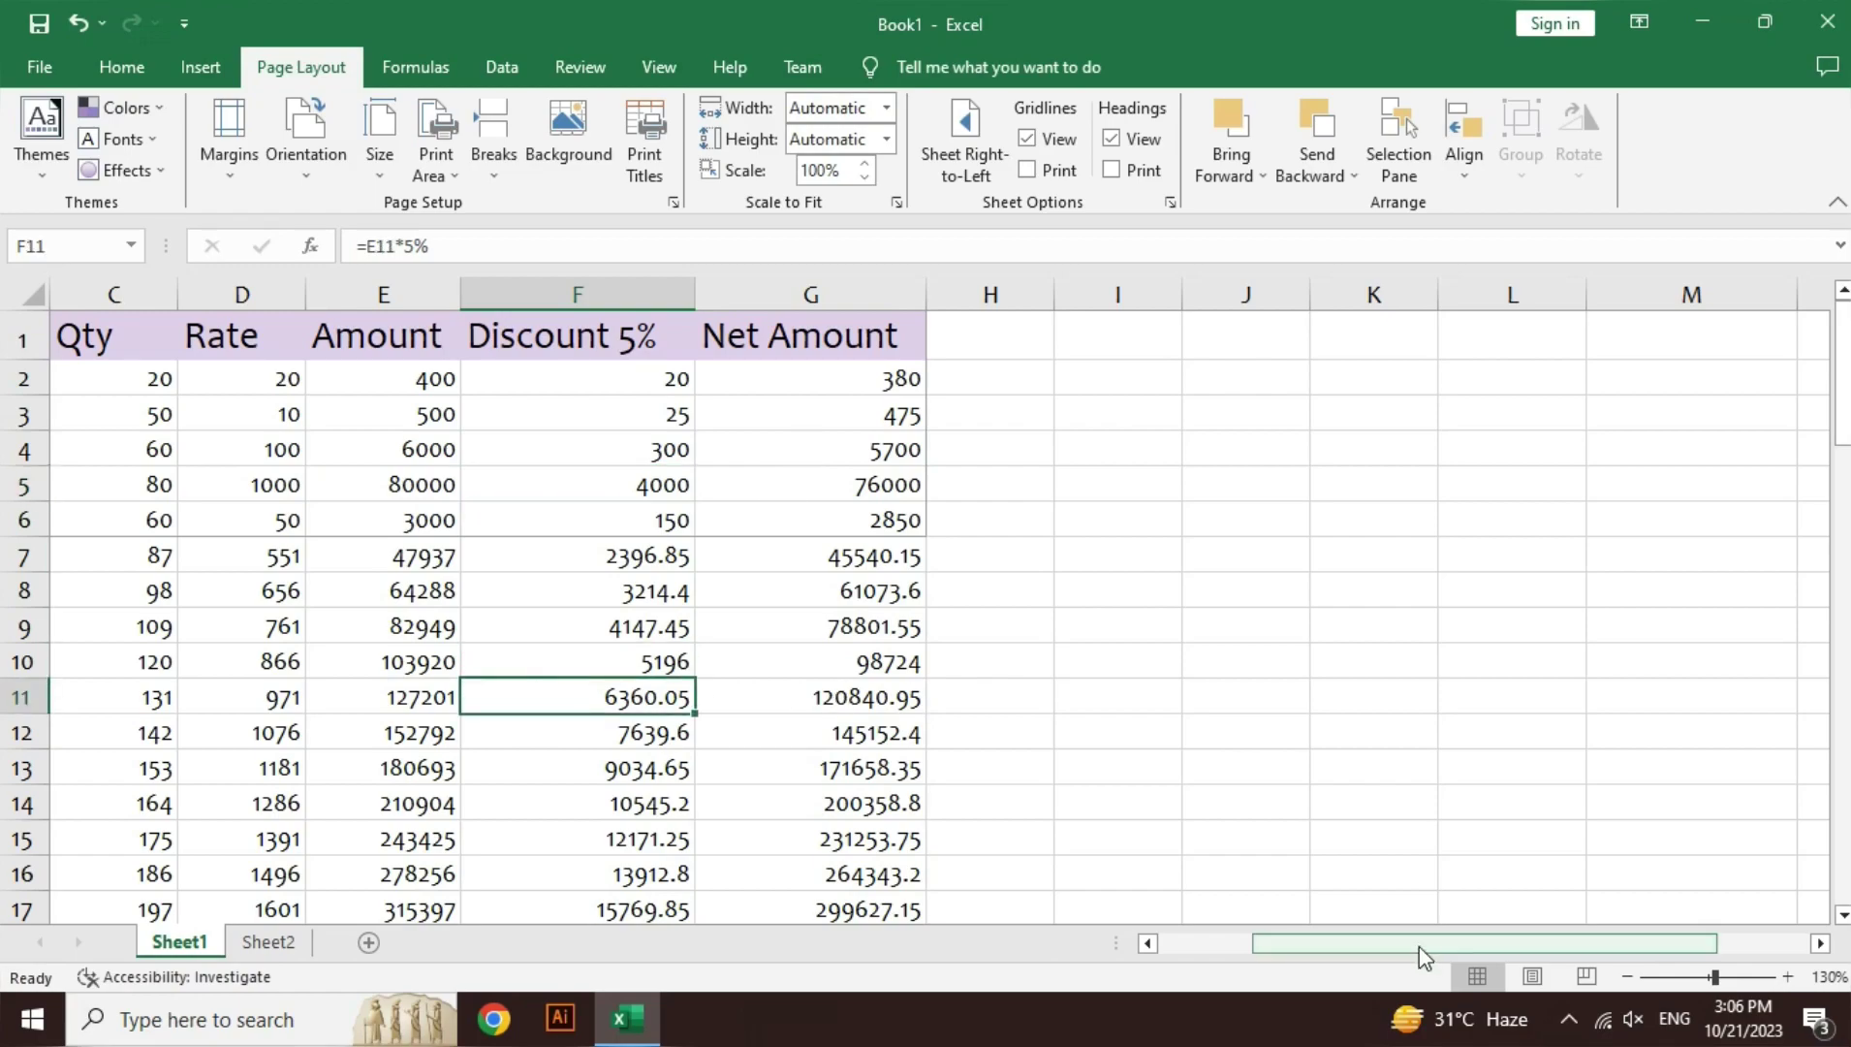
pyautogui.click(1630, 977)
pyautogui.click(1629, 977)
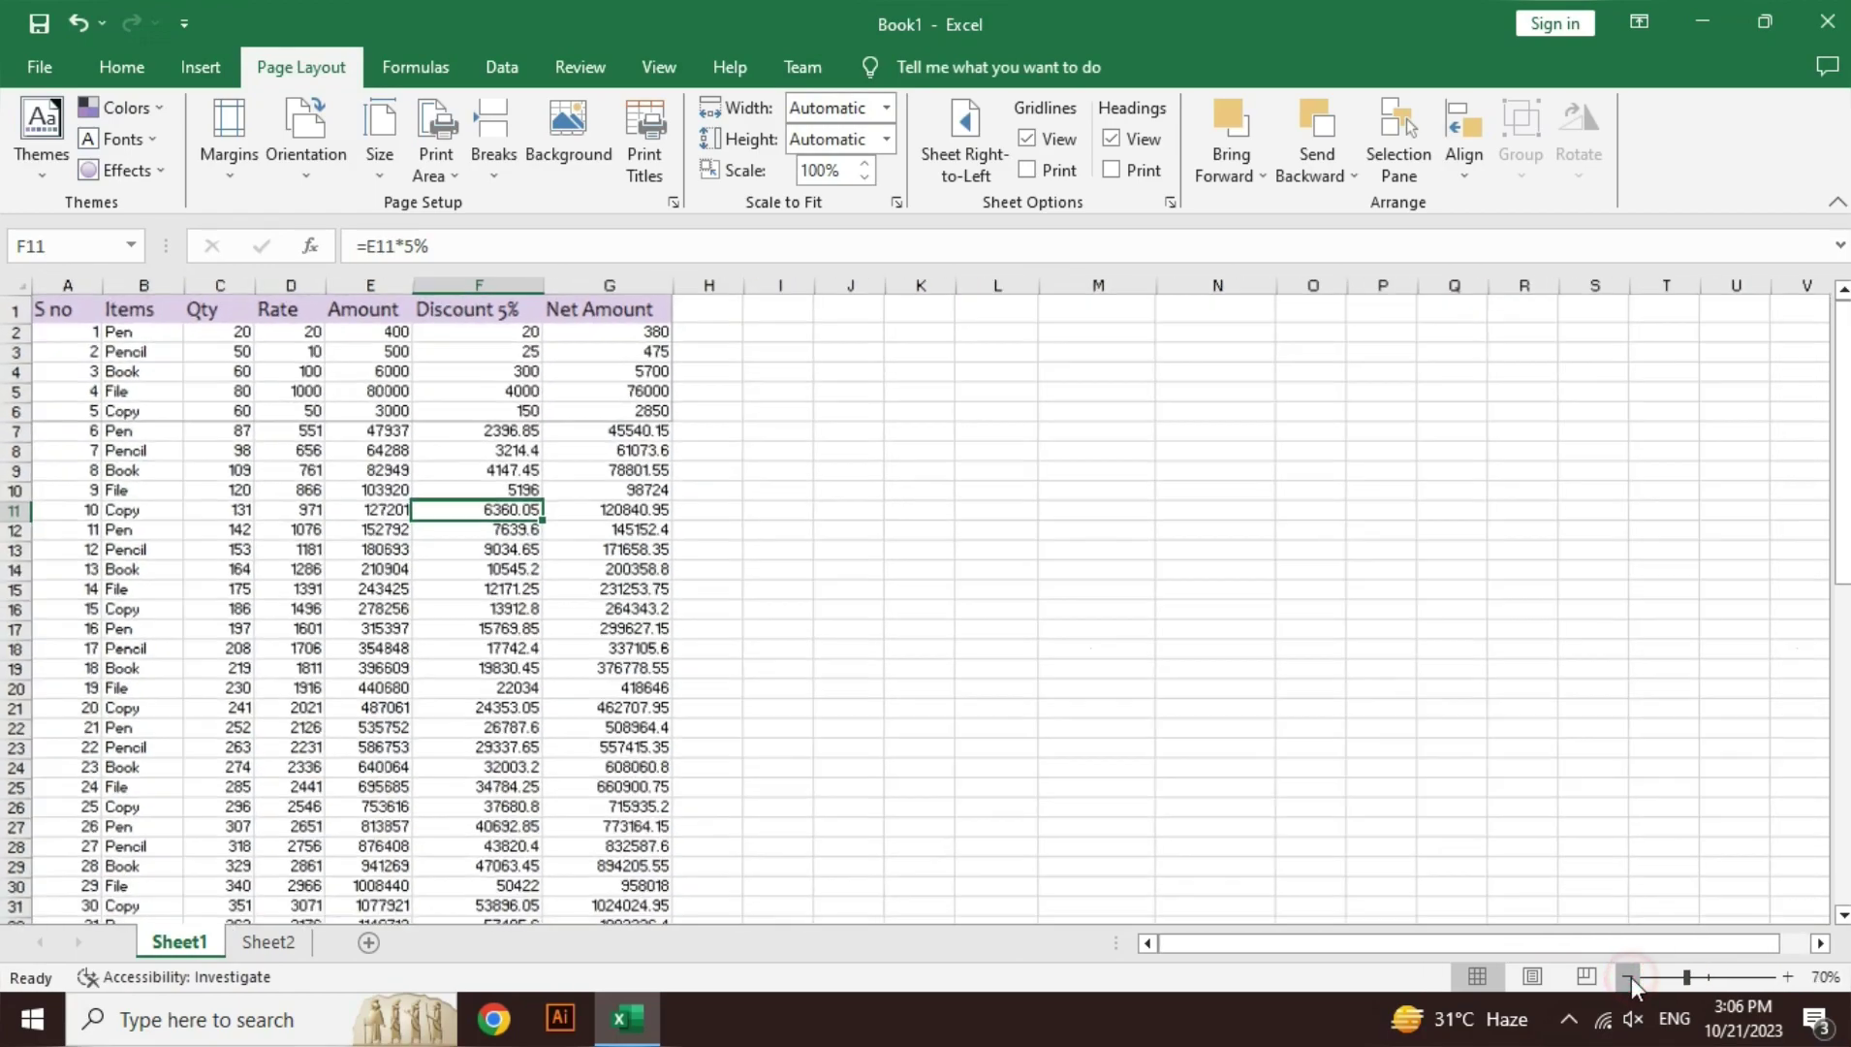
pyautogui.click(1629, 977)
pyautogui.click(1630, 977)
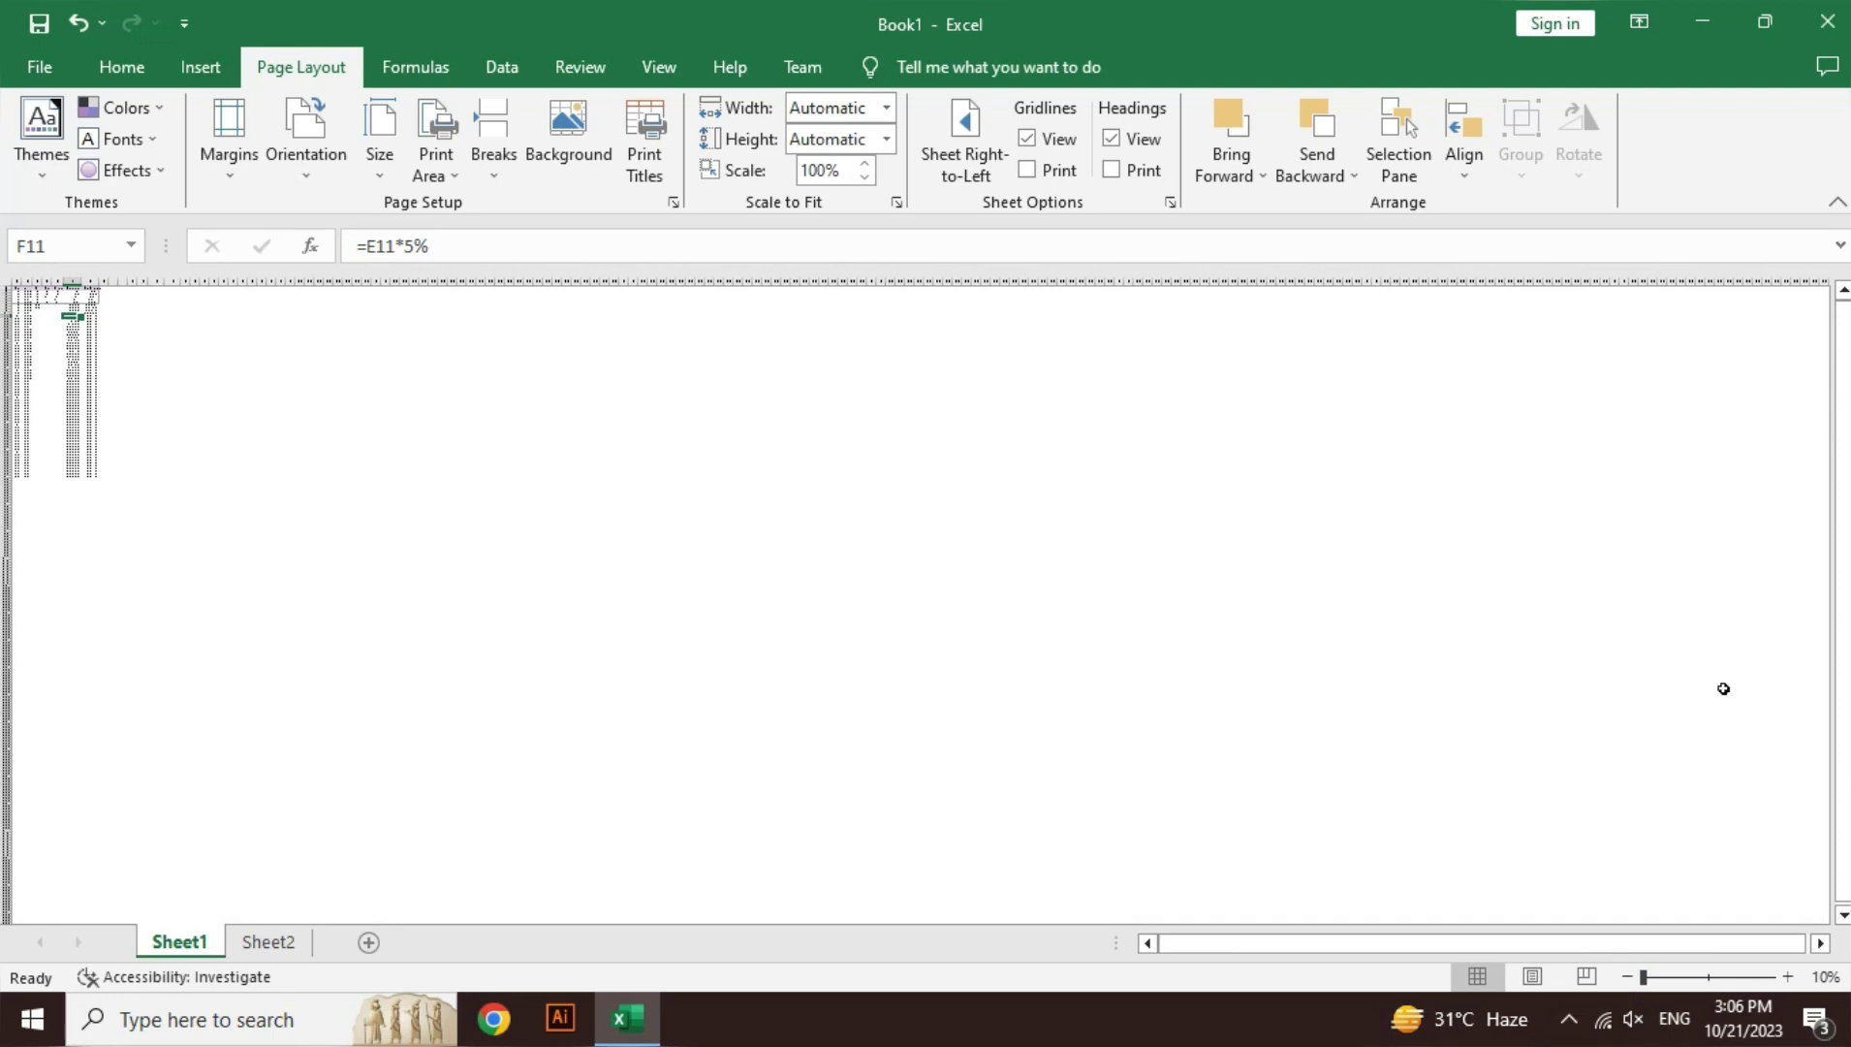
pyautogui.keyDown('ctrl'); pyautogui.scroll(2, 642, 625); pyautogui.keyUp('ctrl')
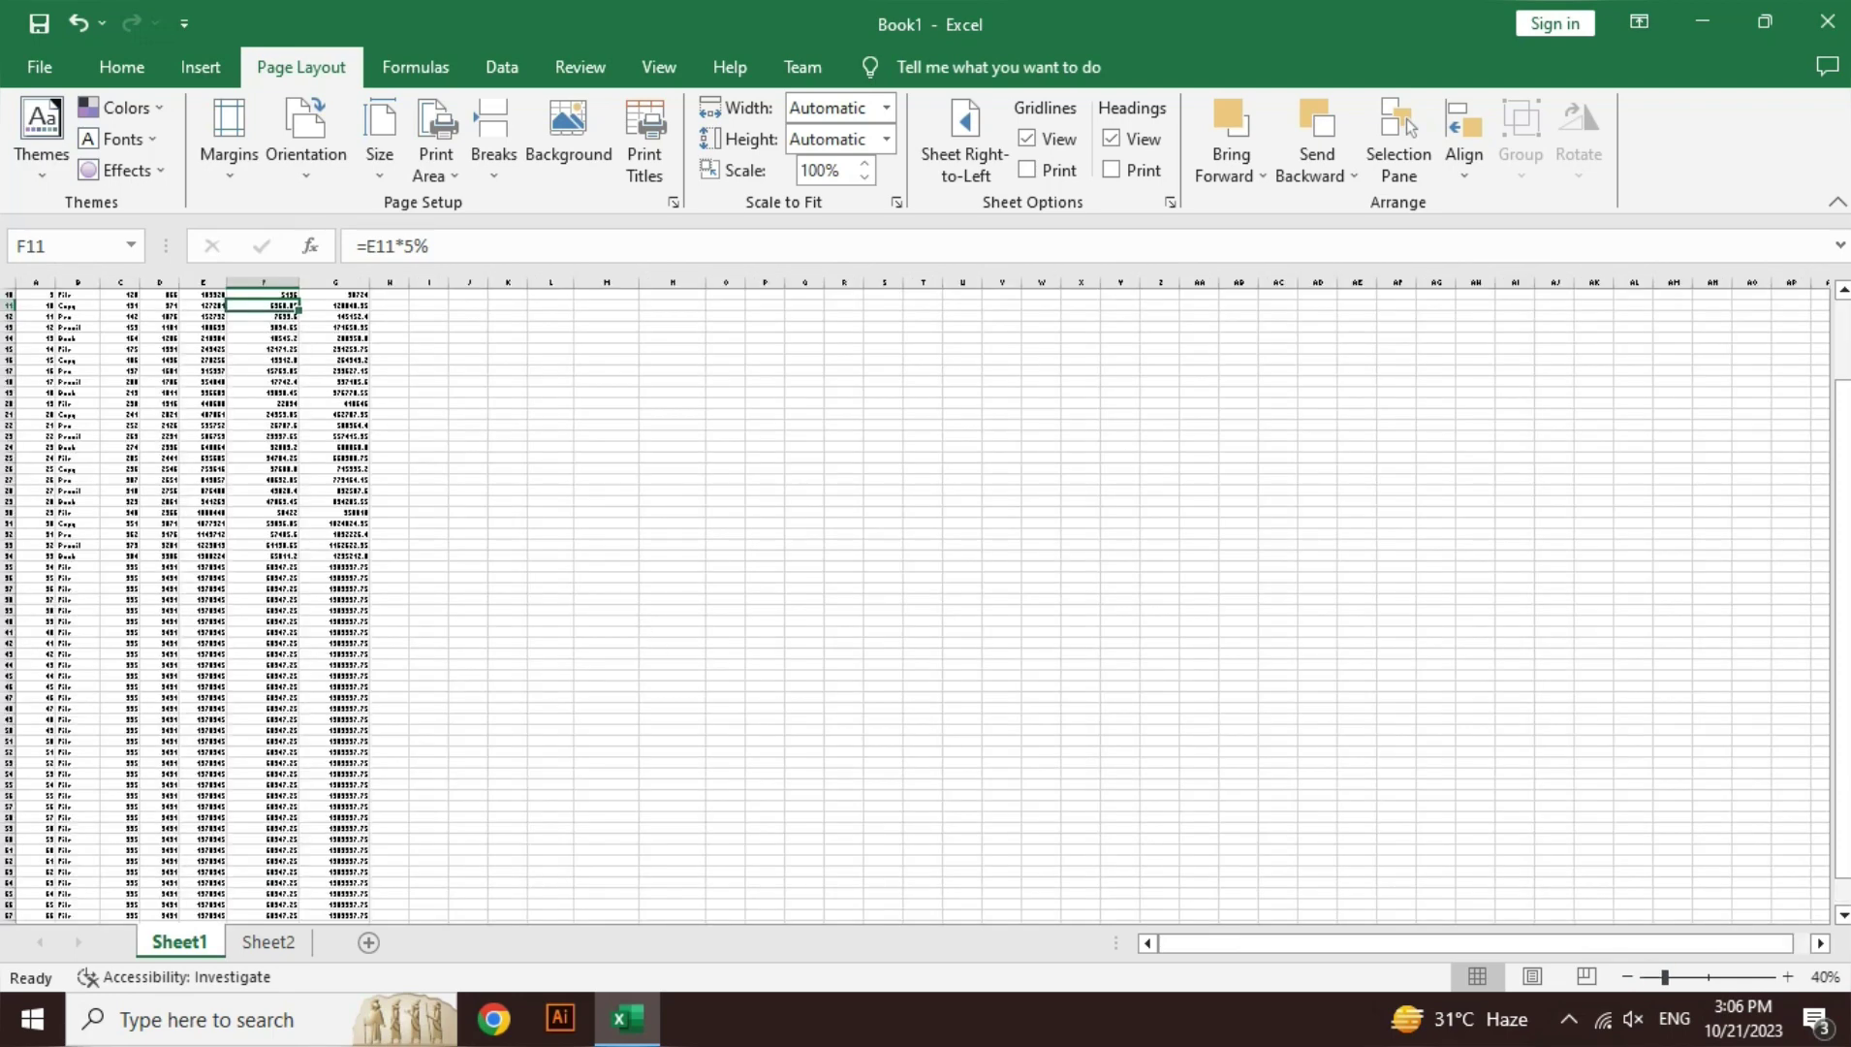
pyautogui.moveTo(1842, 621); pyautogui.dragTo(1843, 539)
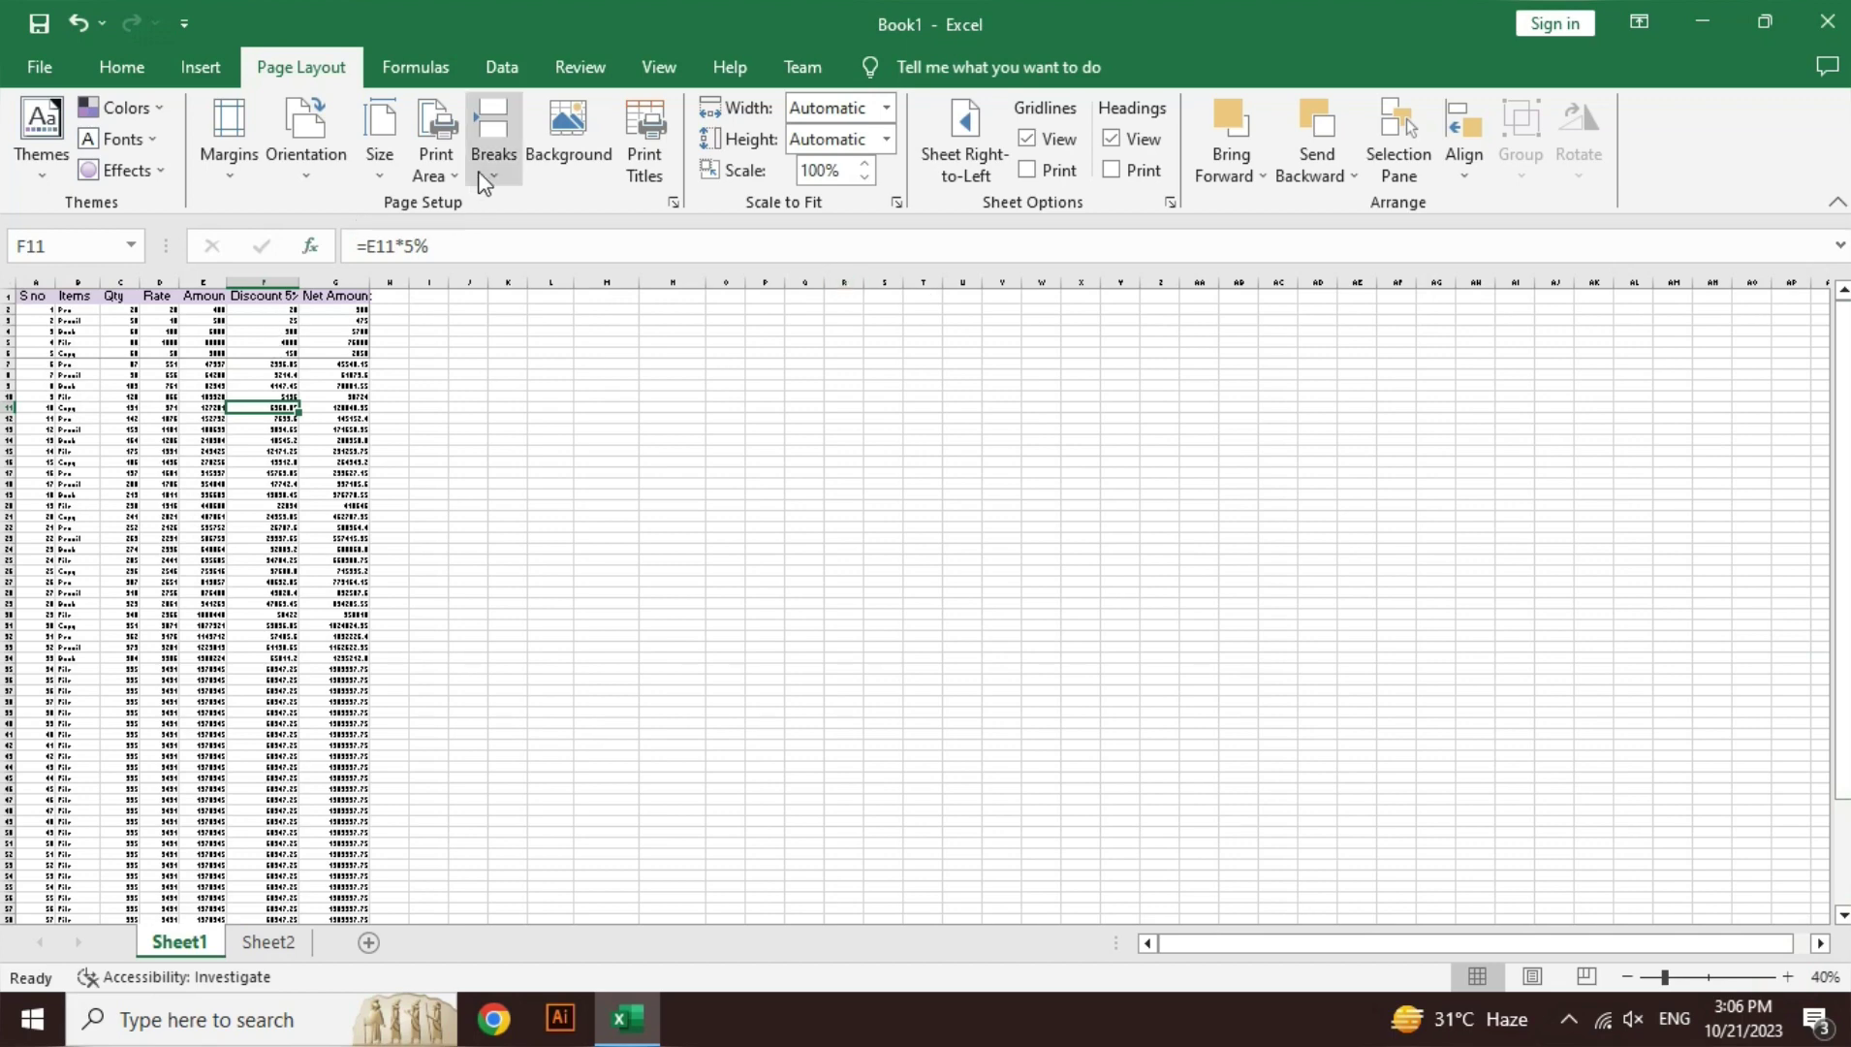
pyautogui.click(351, 428)
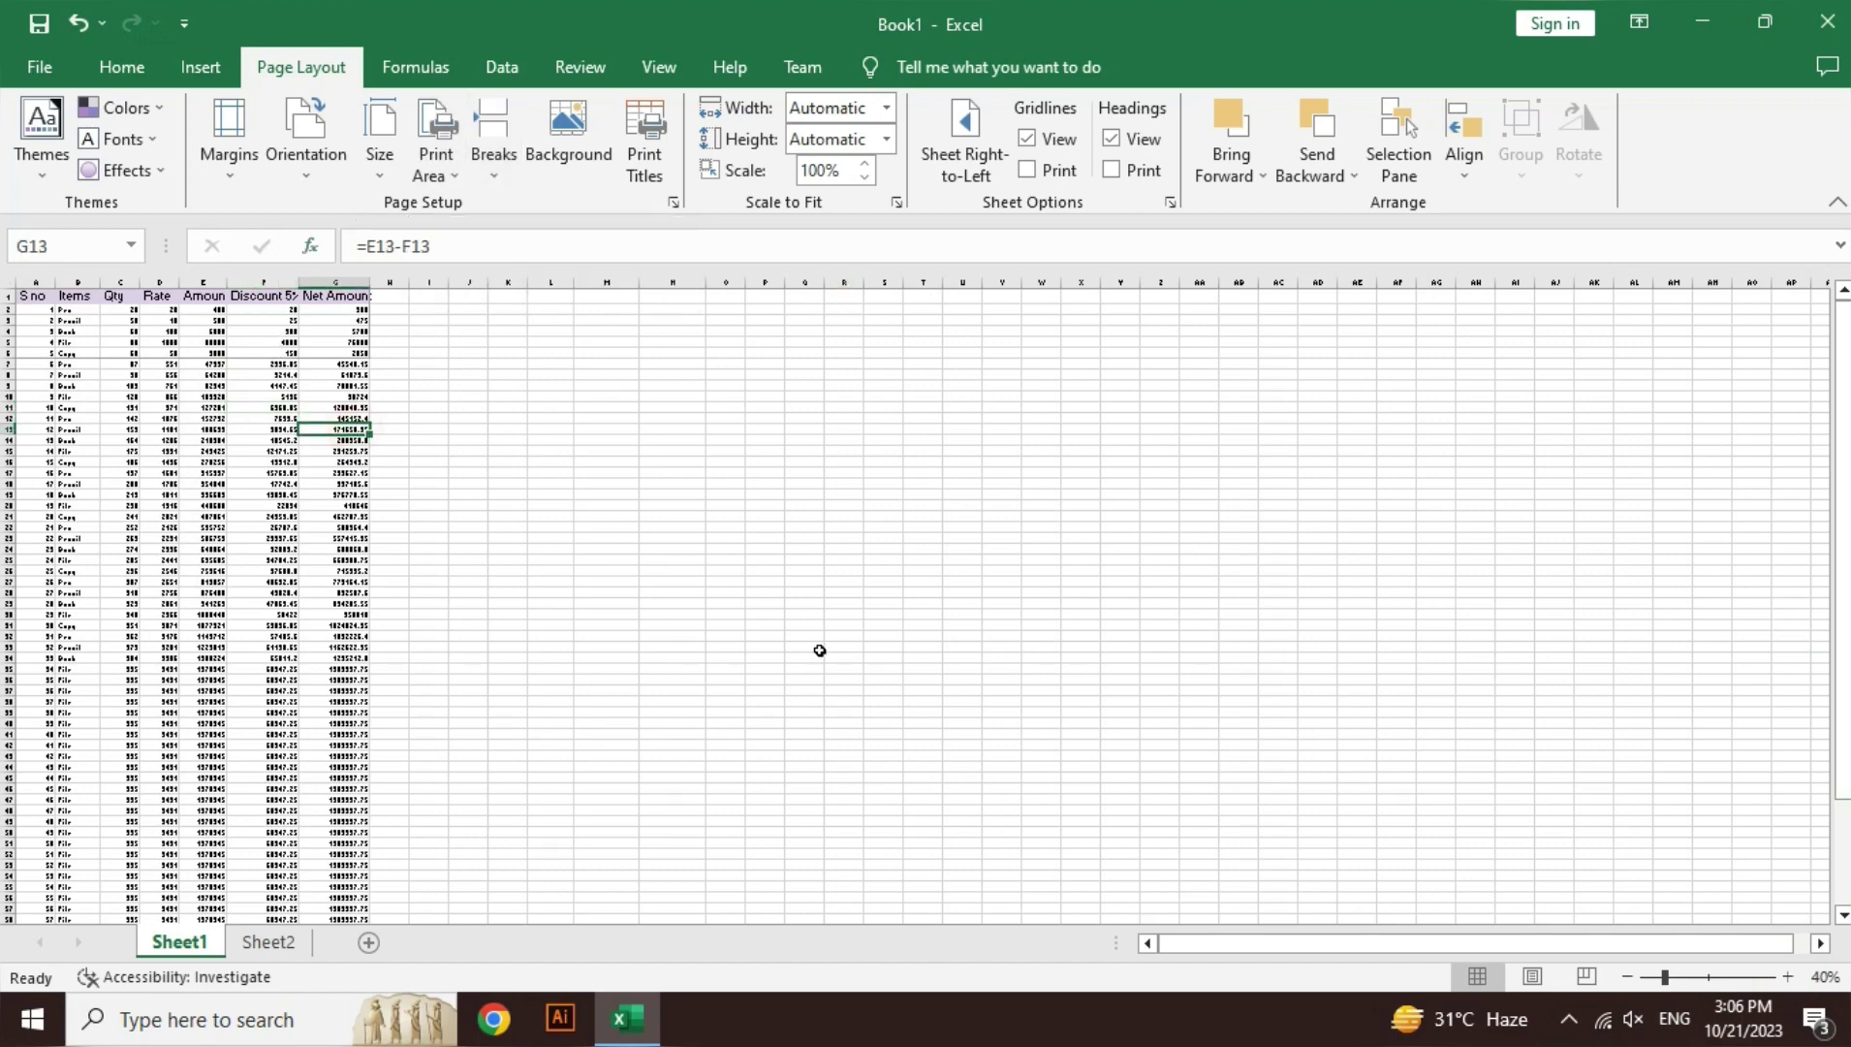
pyautogui.click(1775, 976)
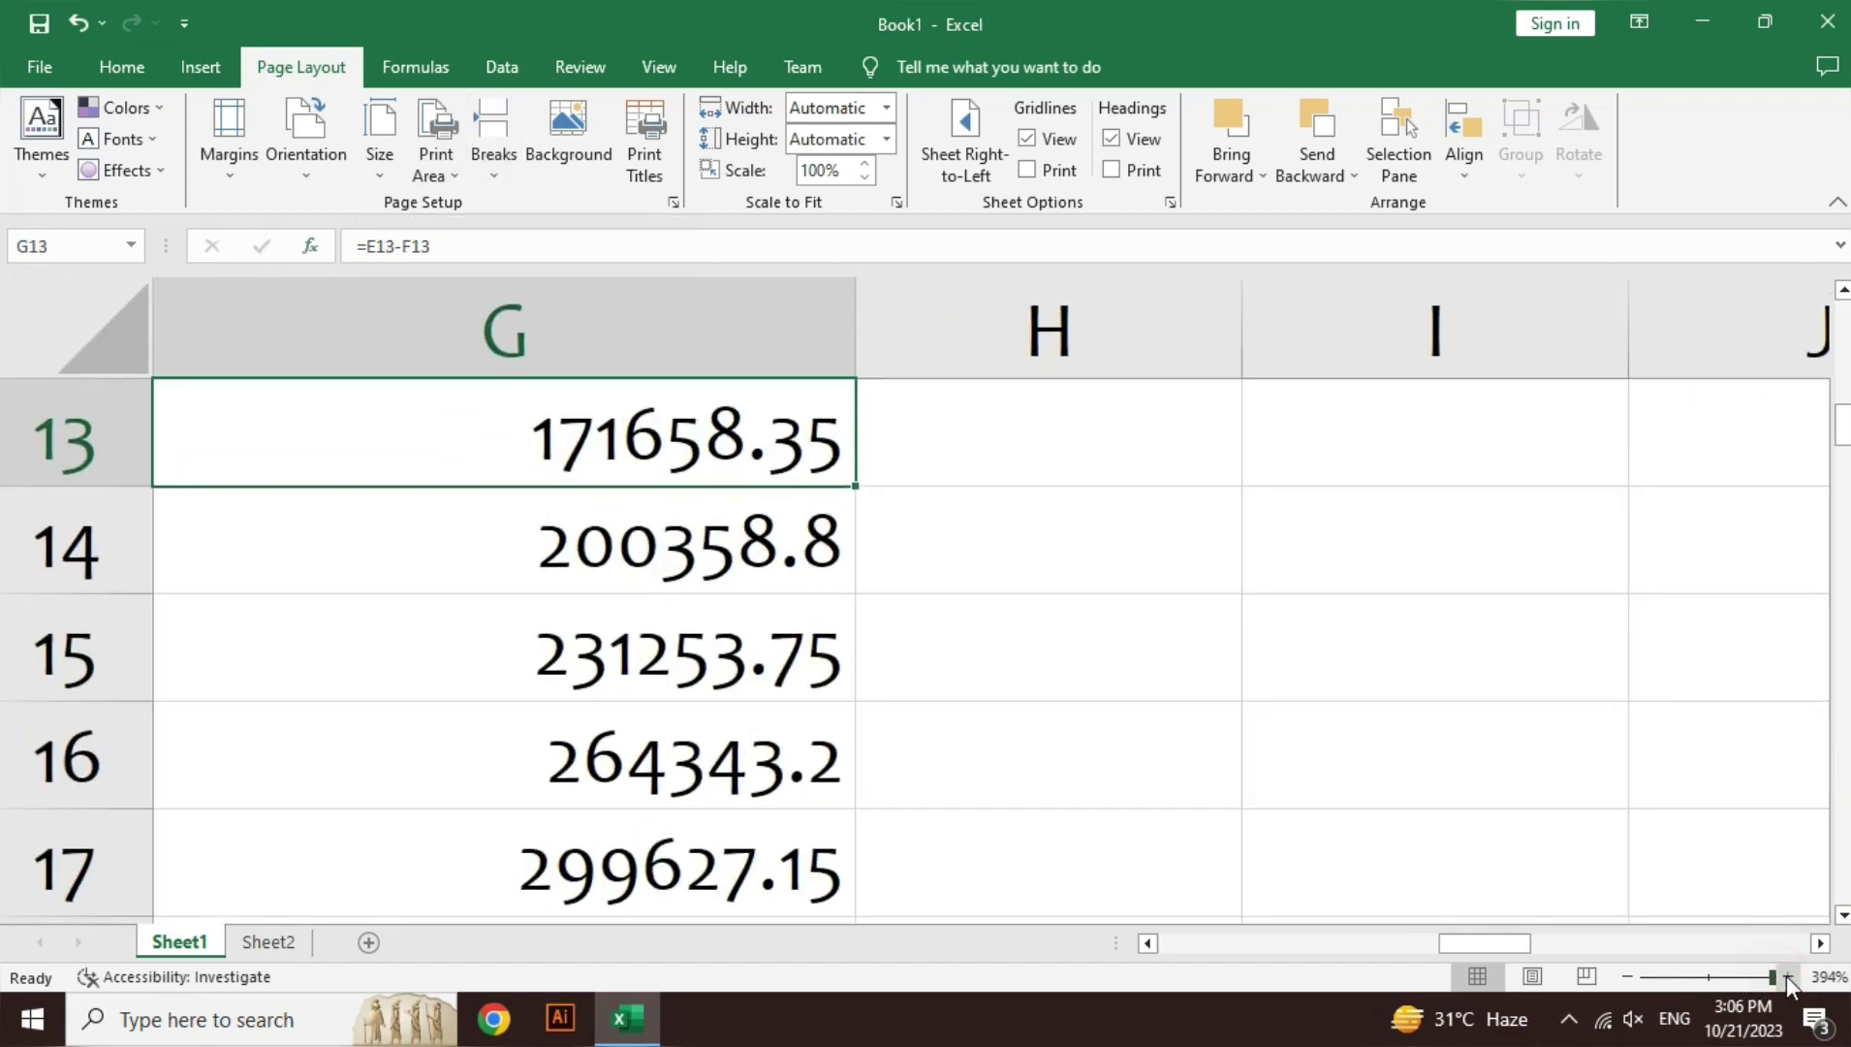
pyautogui.click(1625, 977)
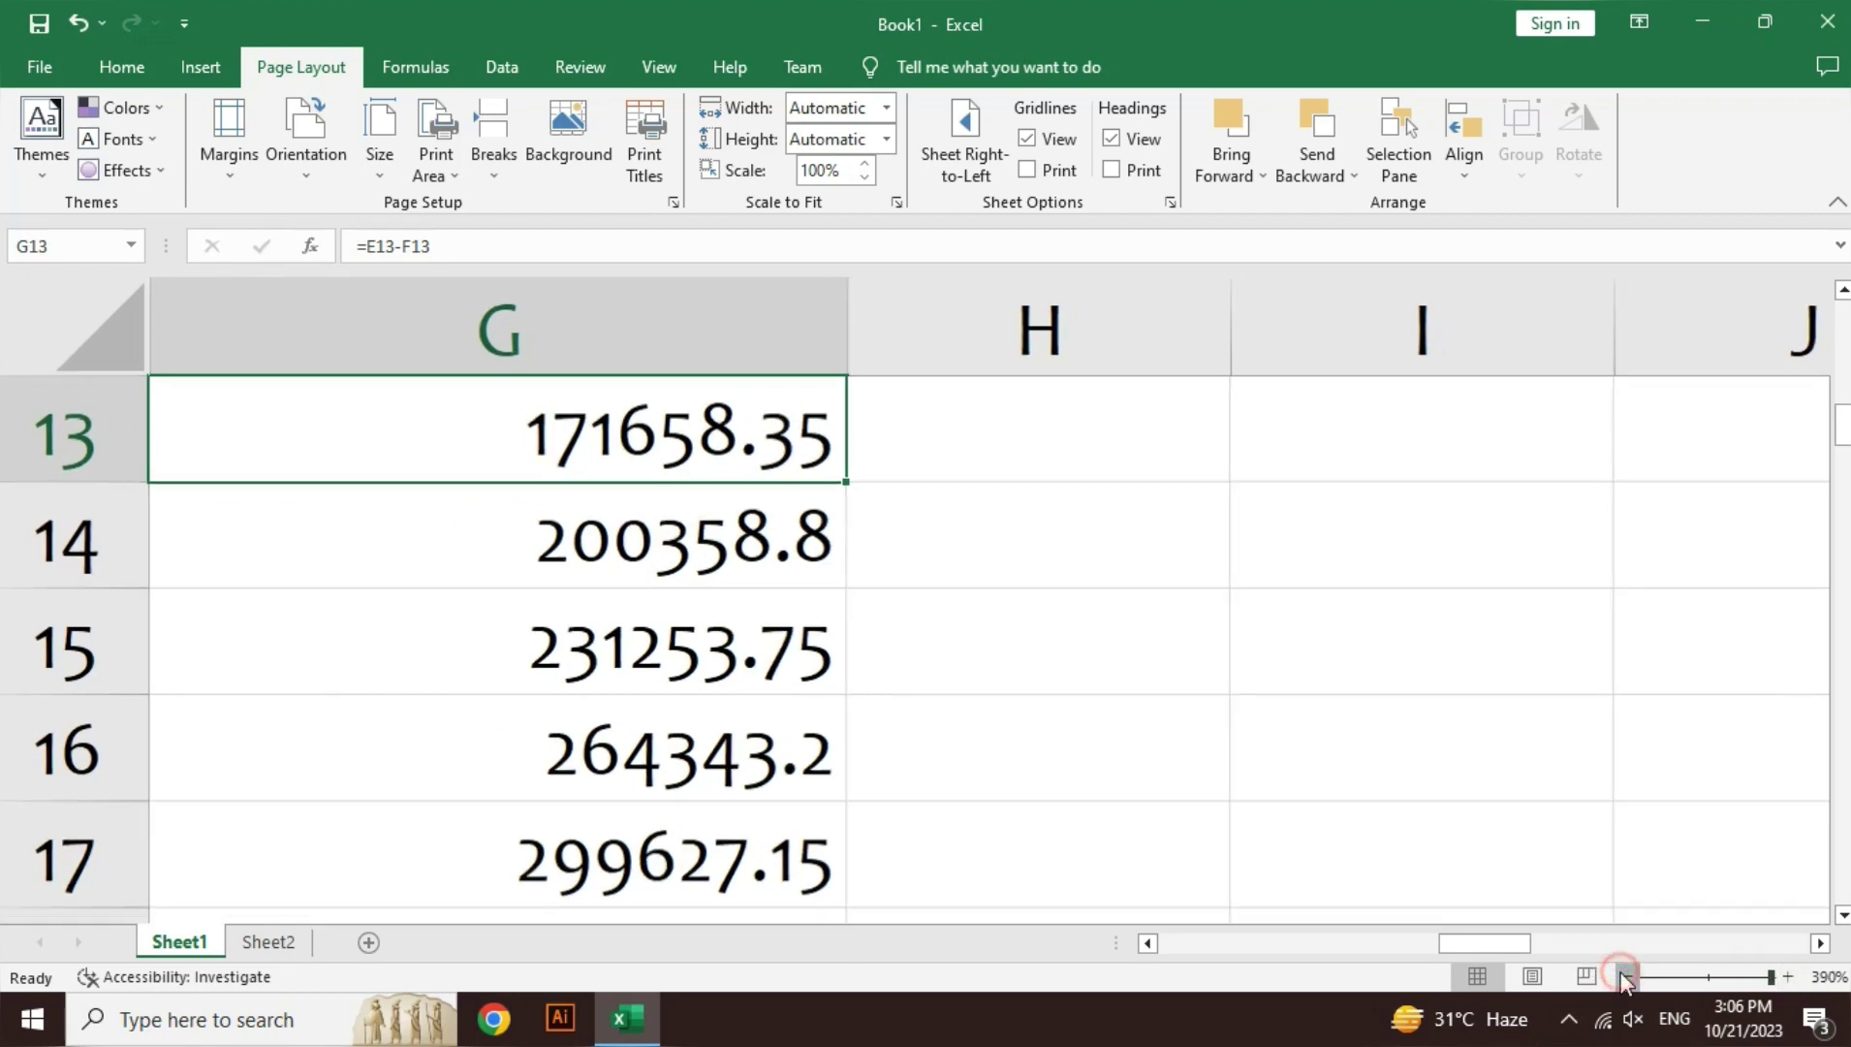
pyautogui.click(1625, 977)
pyautogui.click(1626, 977)
pyautogui.click(1625, 977)
pyautogui.click(1625, 976)
pyautogui.click(1625, 976)
pyautogui.click(1626, 977)
pyautogui.click(1625, 977)
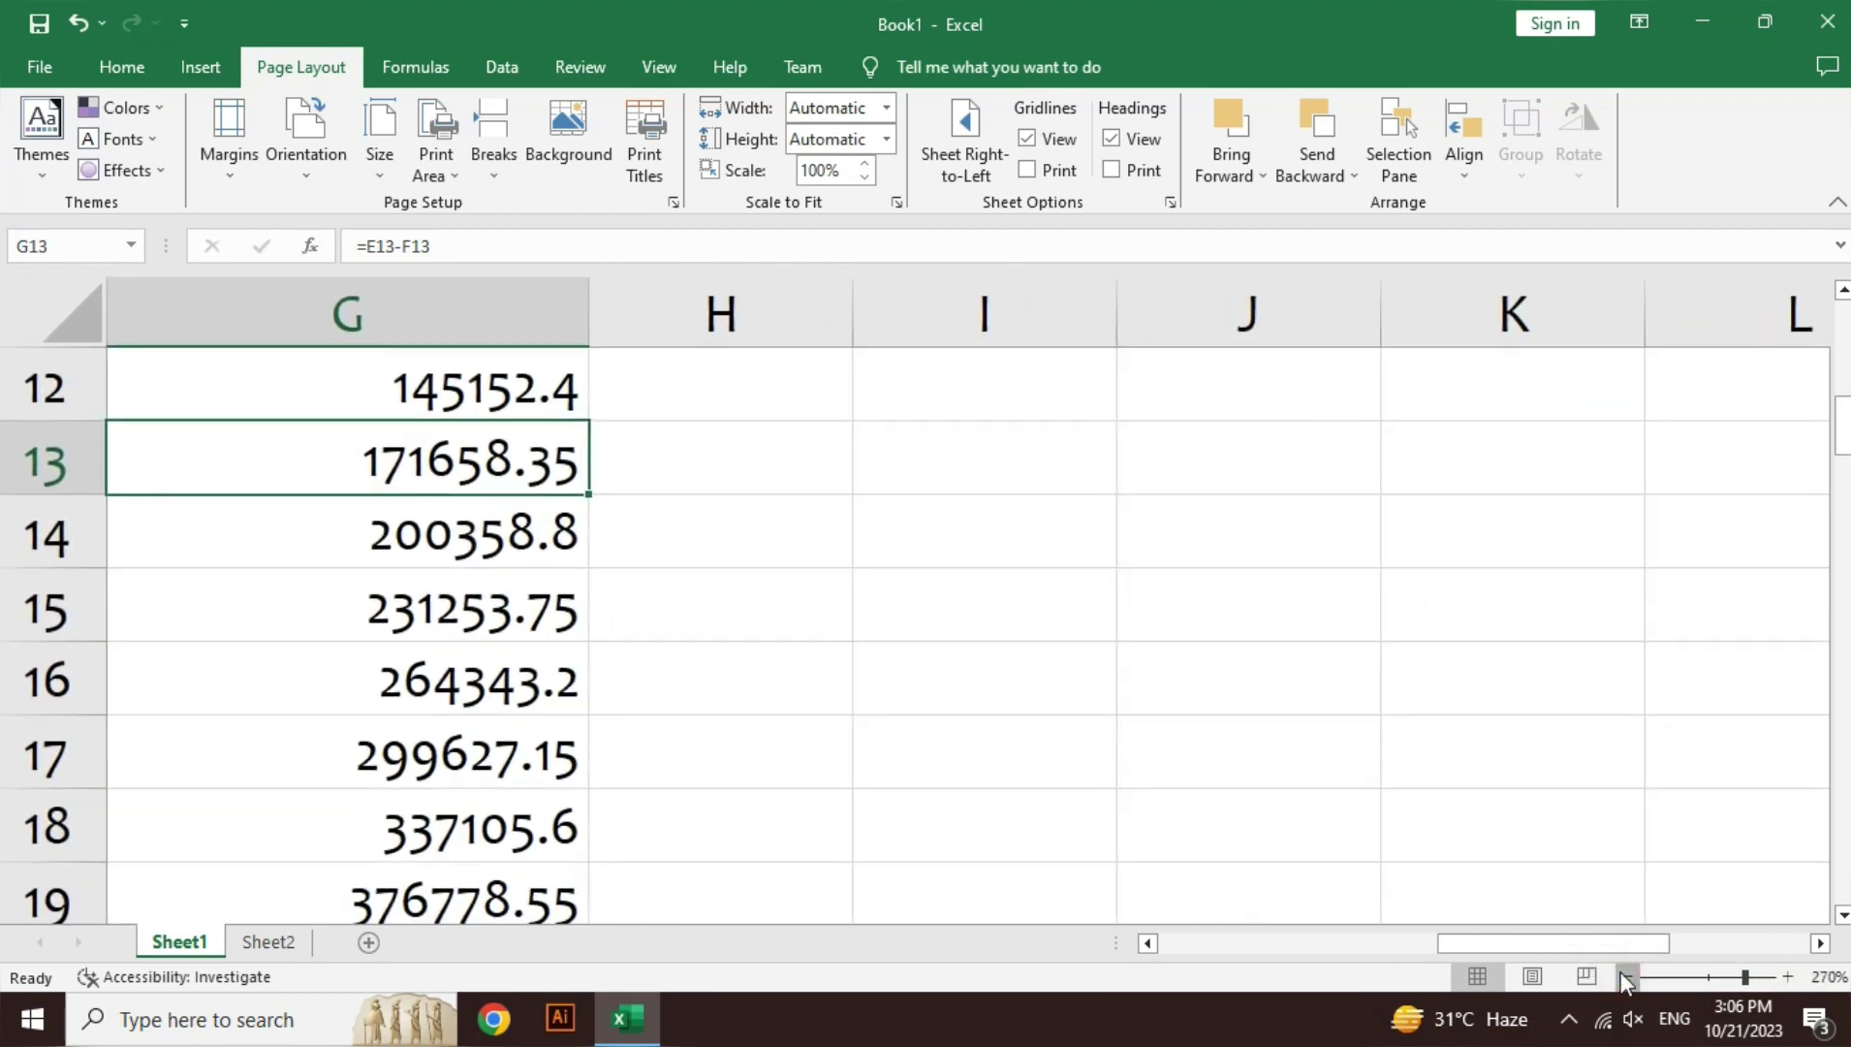
pyautogui.click(1625, 977)
pyautogui.click(1625, 977)
pyautogui.click(1625, 977)
pyautogui.click(1625, 977)
pyautogui.click(1625, 977)
pyautogui.click(1625, 977)
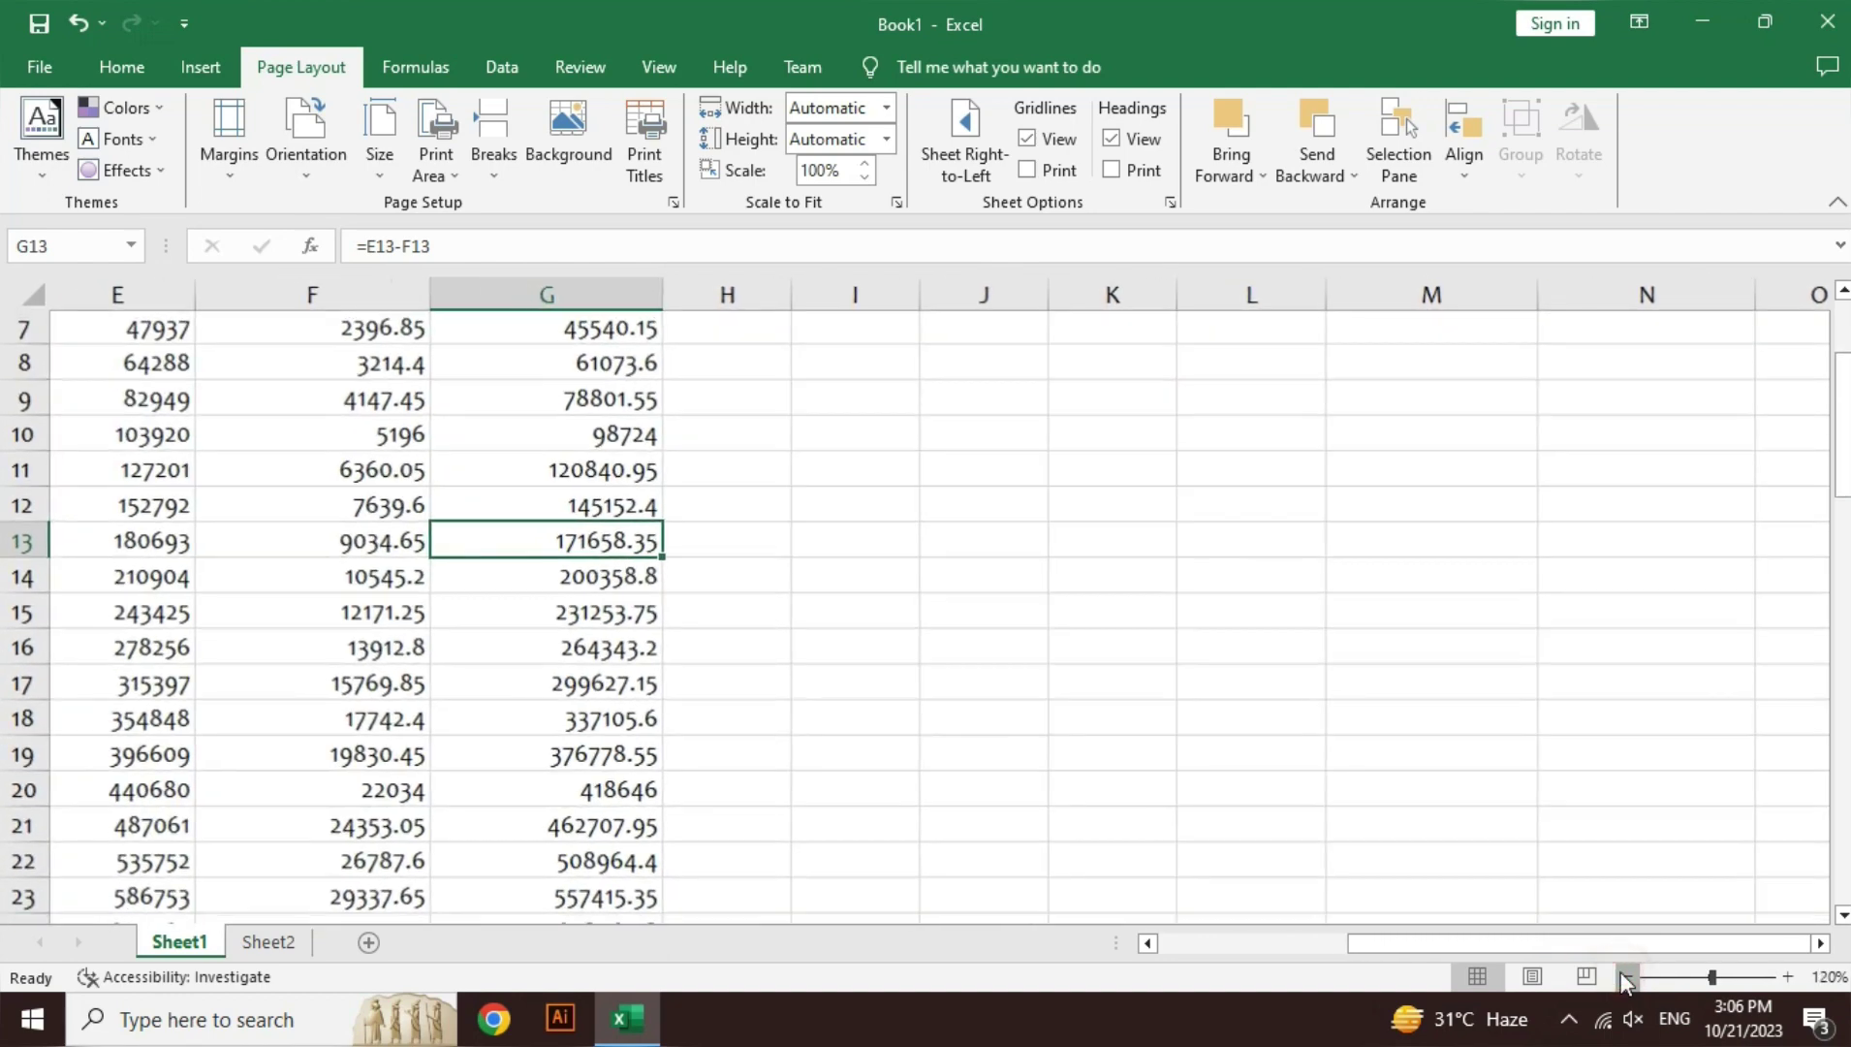
pyautogui.click(1625, 977)
pyautogui.moveTo(1591, 942); pyautogui.dragTo(1387, 964)
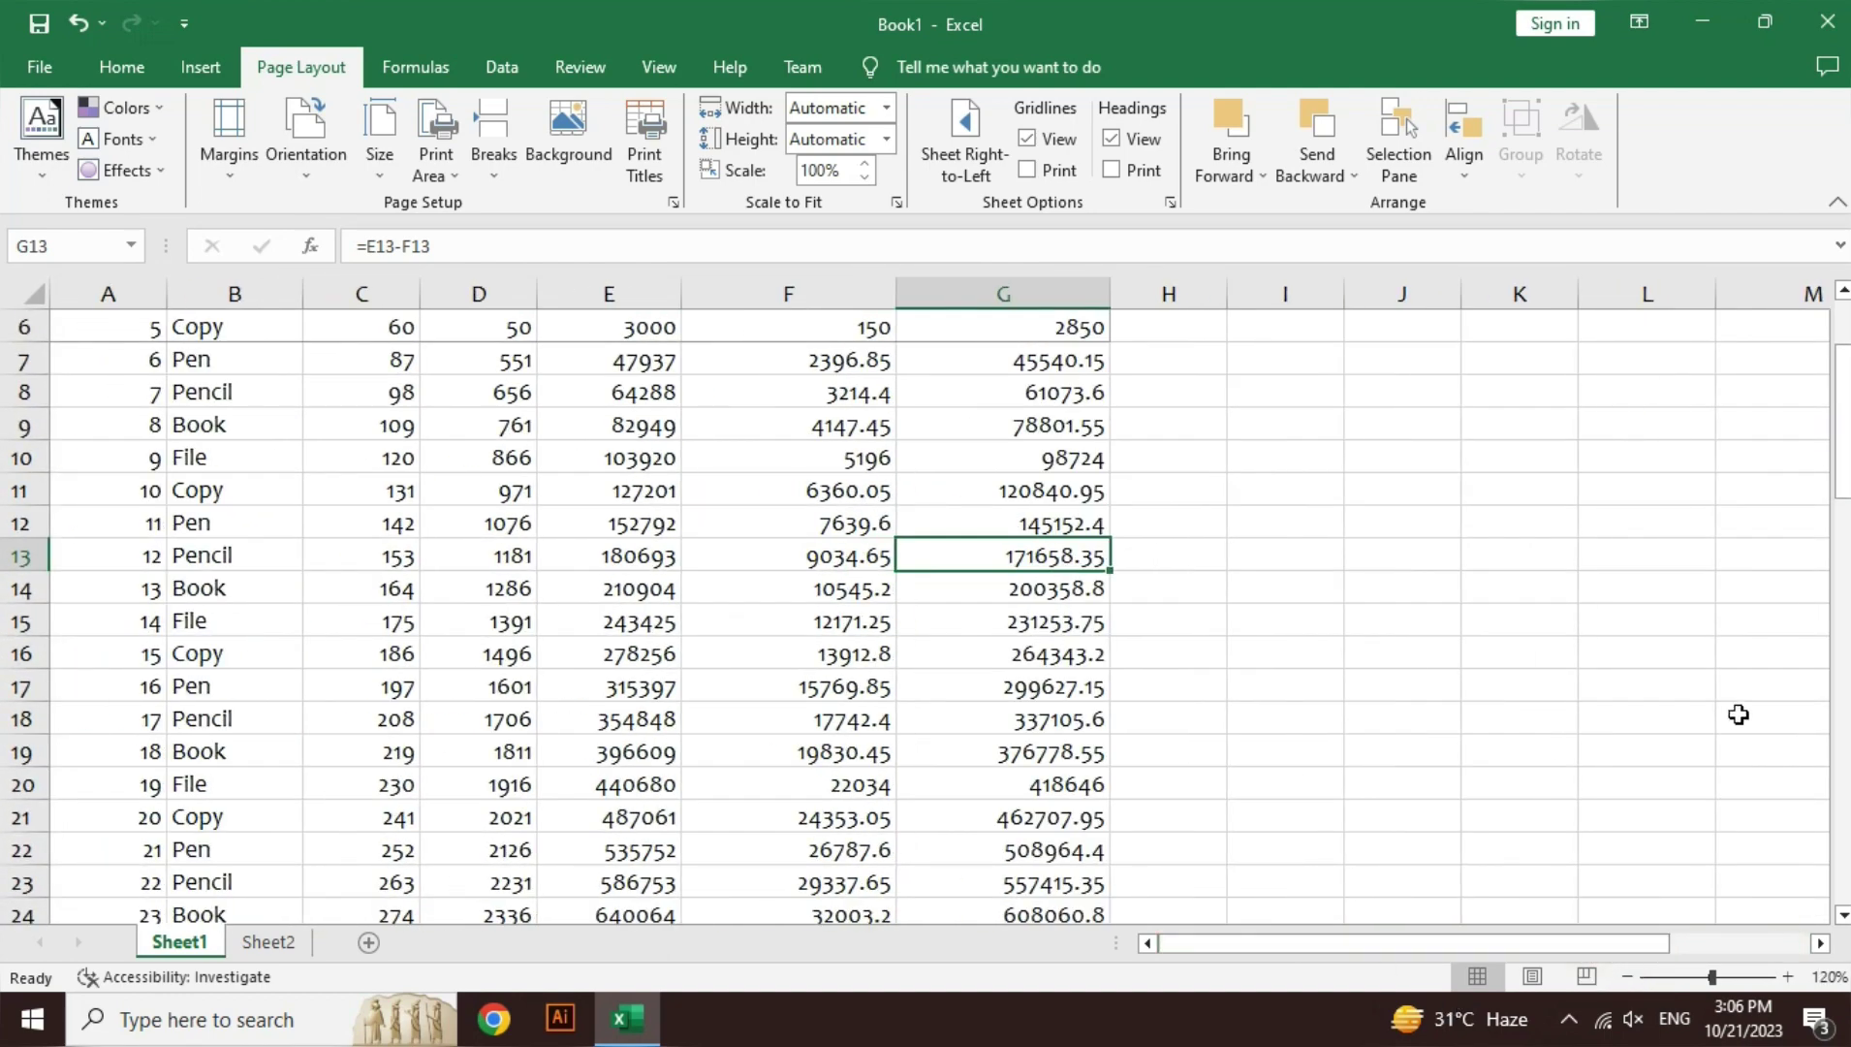
# - Remove the A1:G6 print area from Sheet1 and select cell E4
pyautogui.click(1843, 290)
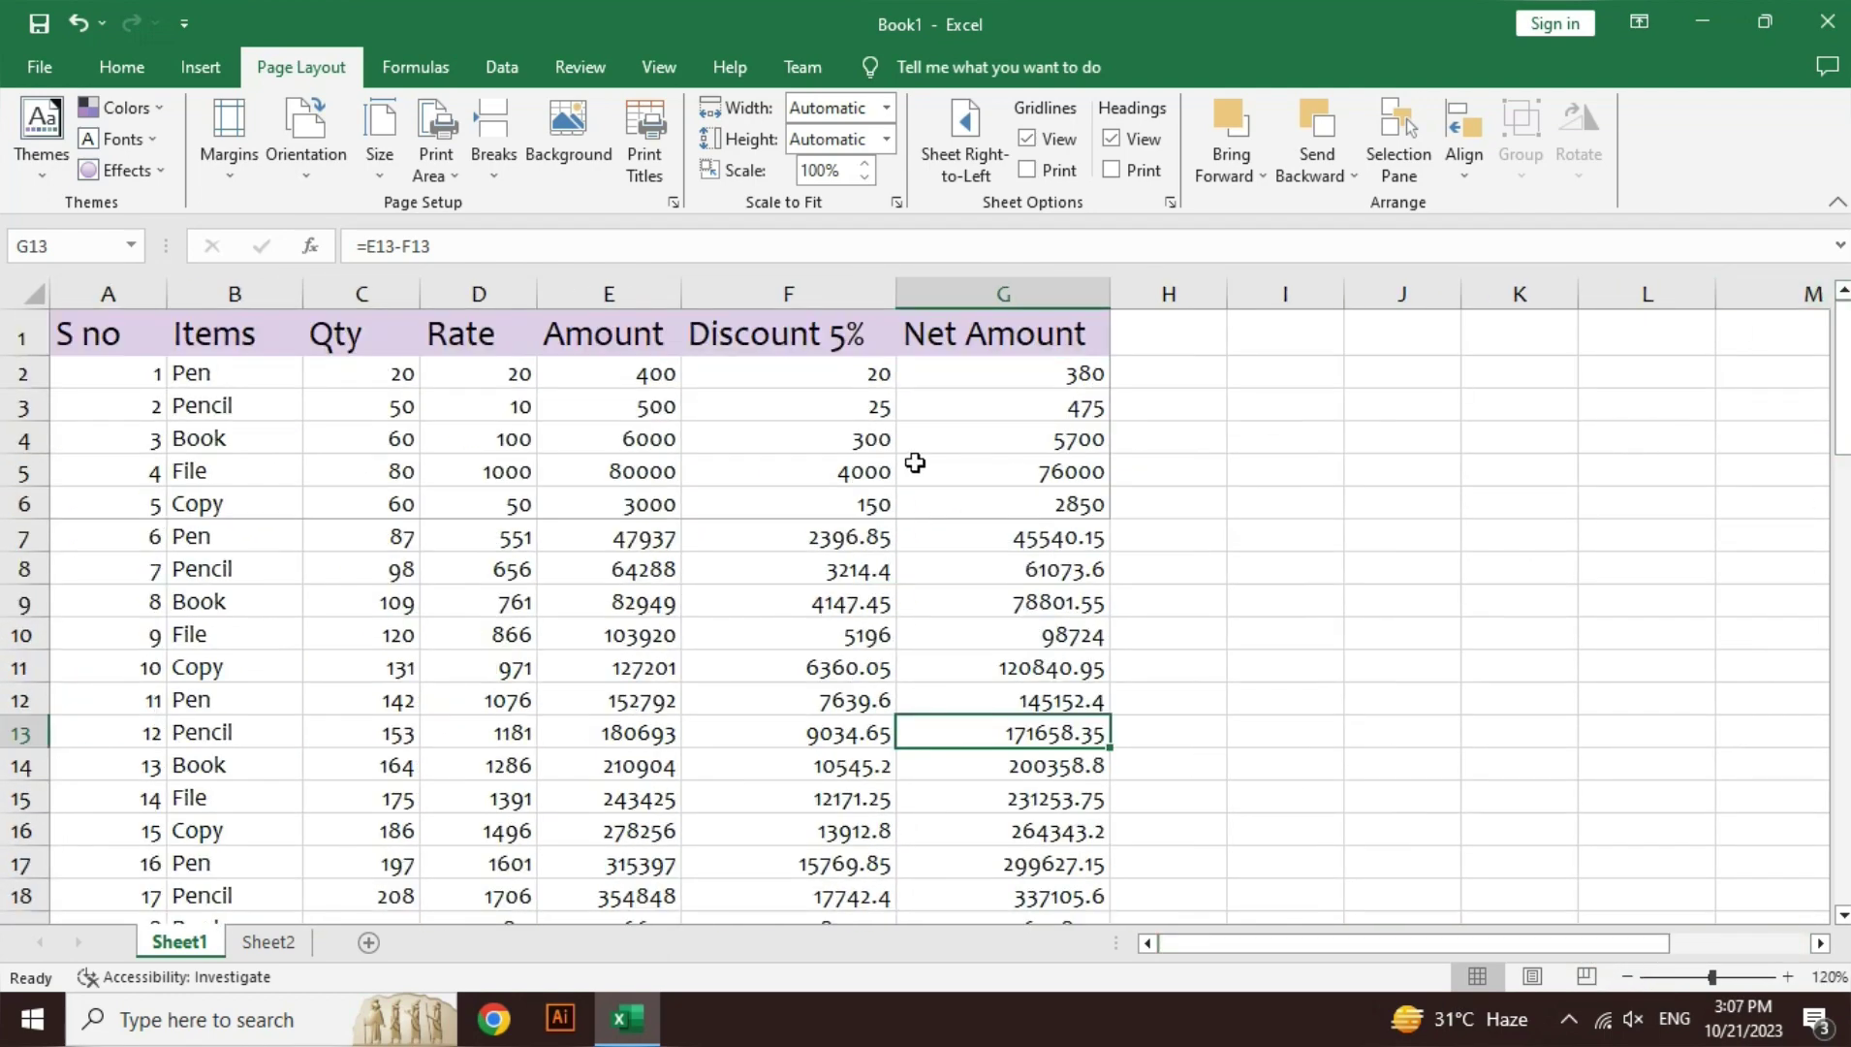
pyautogui.moveTo(154, 324)
pyautogui.mouseDown()
pyautogui.moveTo(323, 388)
pyautogui.moveTo(630, 407)
pyautogui.moveTo(968, 489)
pyautogui.mouseUp()
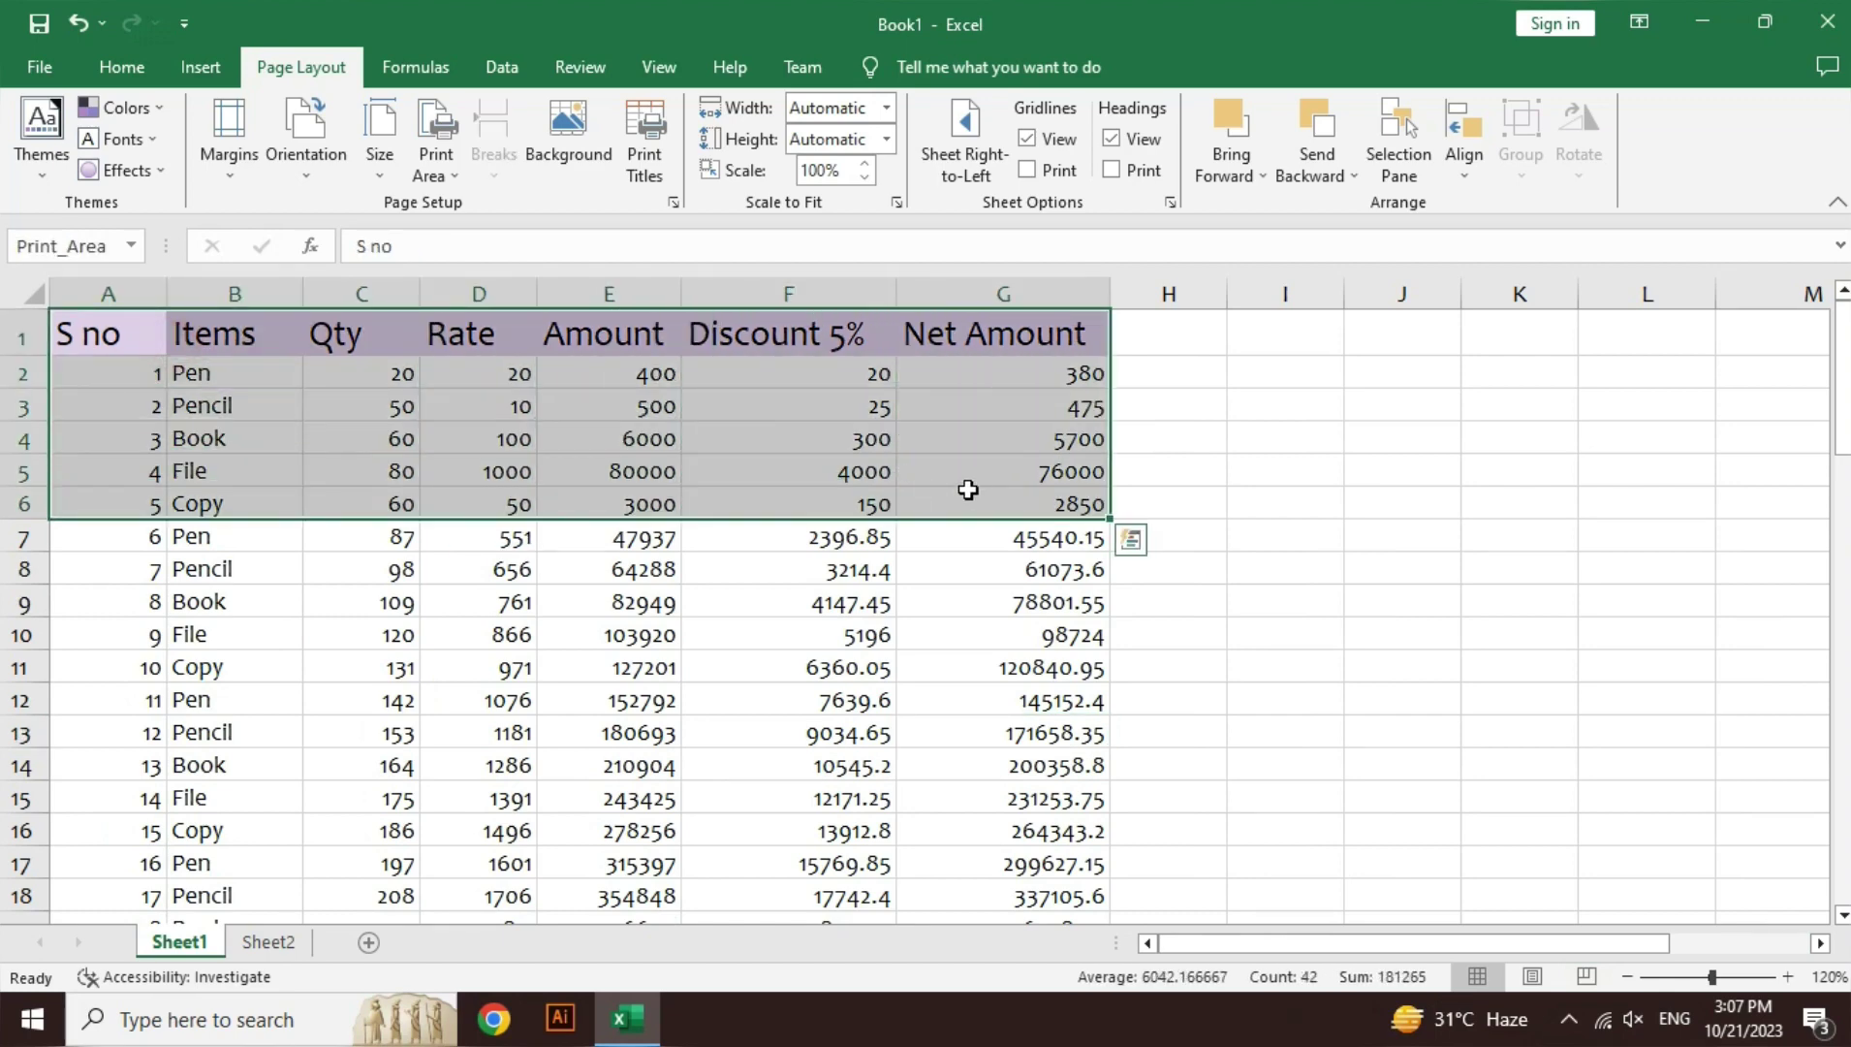
pyautogui.click(926, 700)
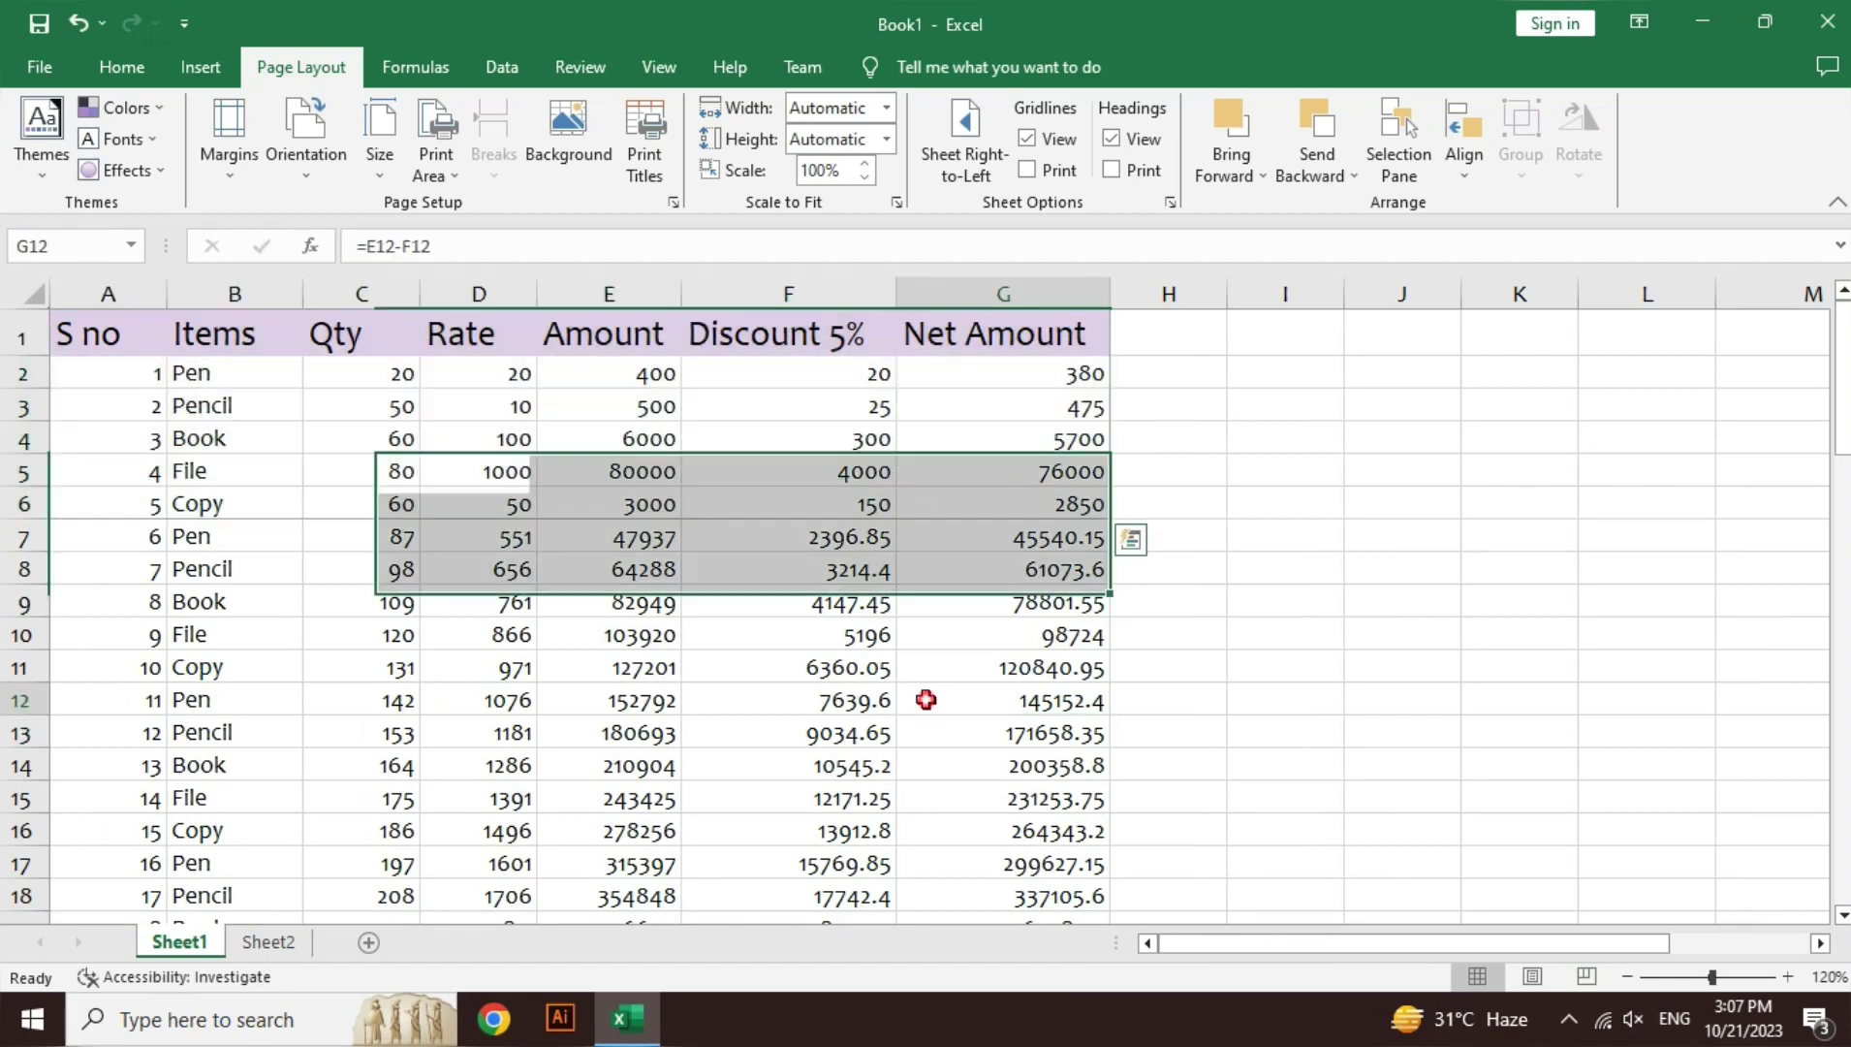
pyautogui.click(437, 165)
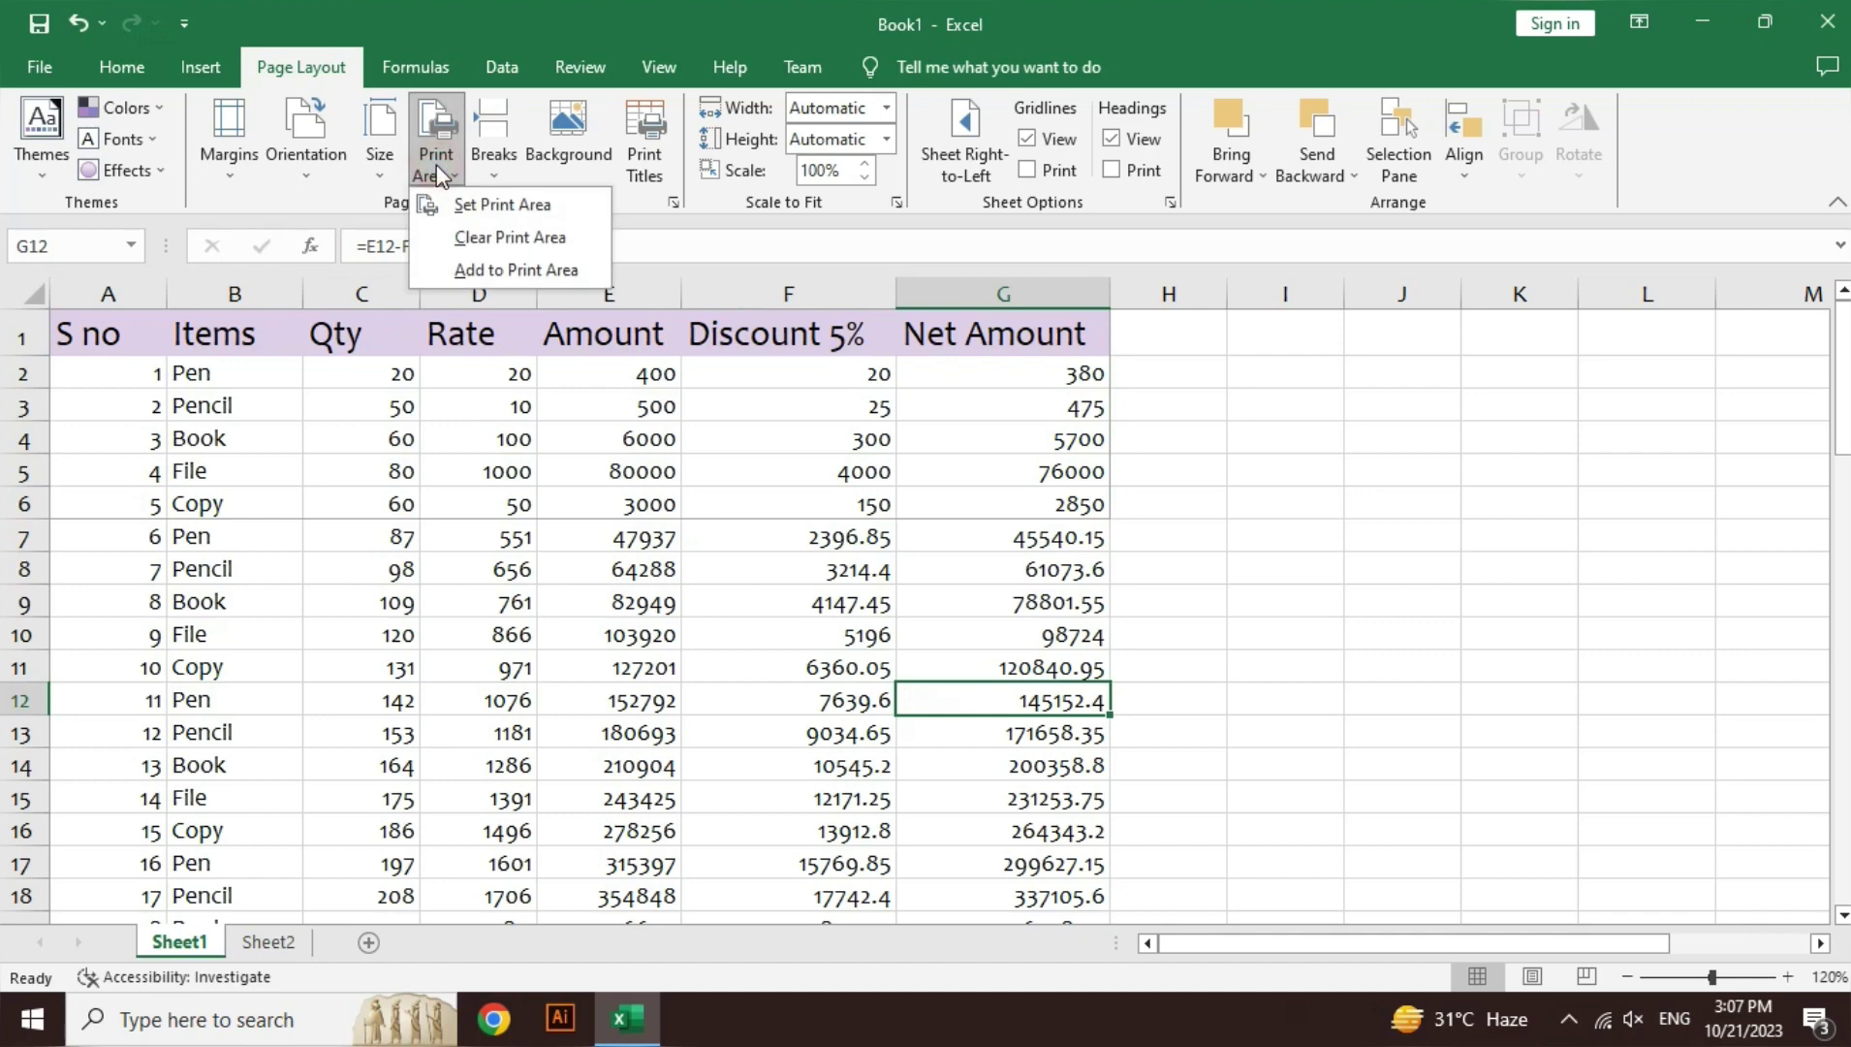
pyautogui.click(484, 242)
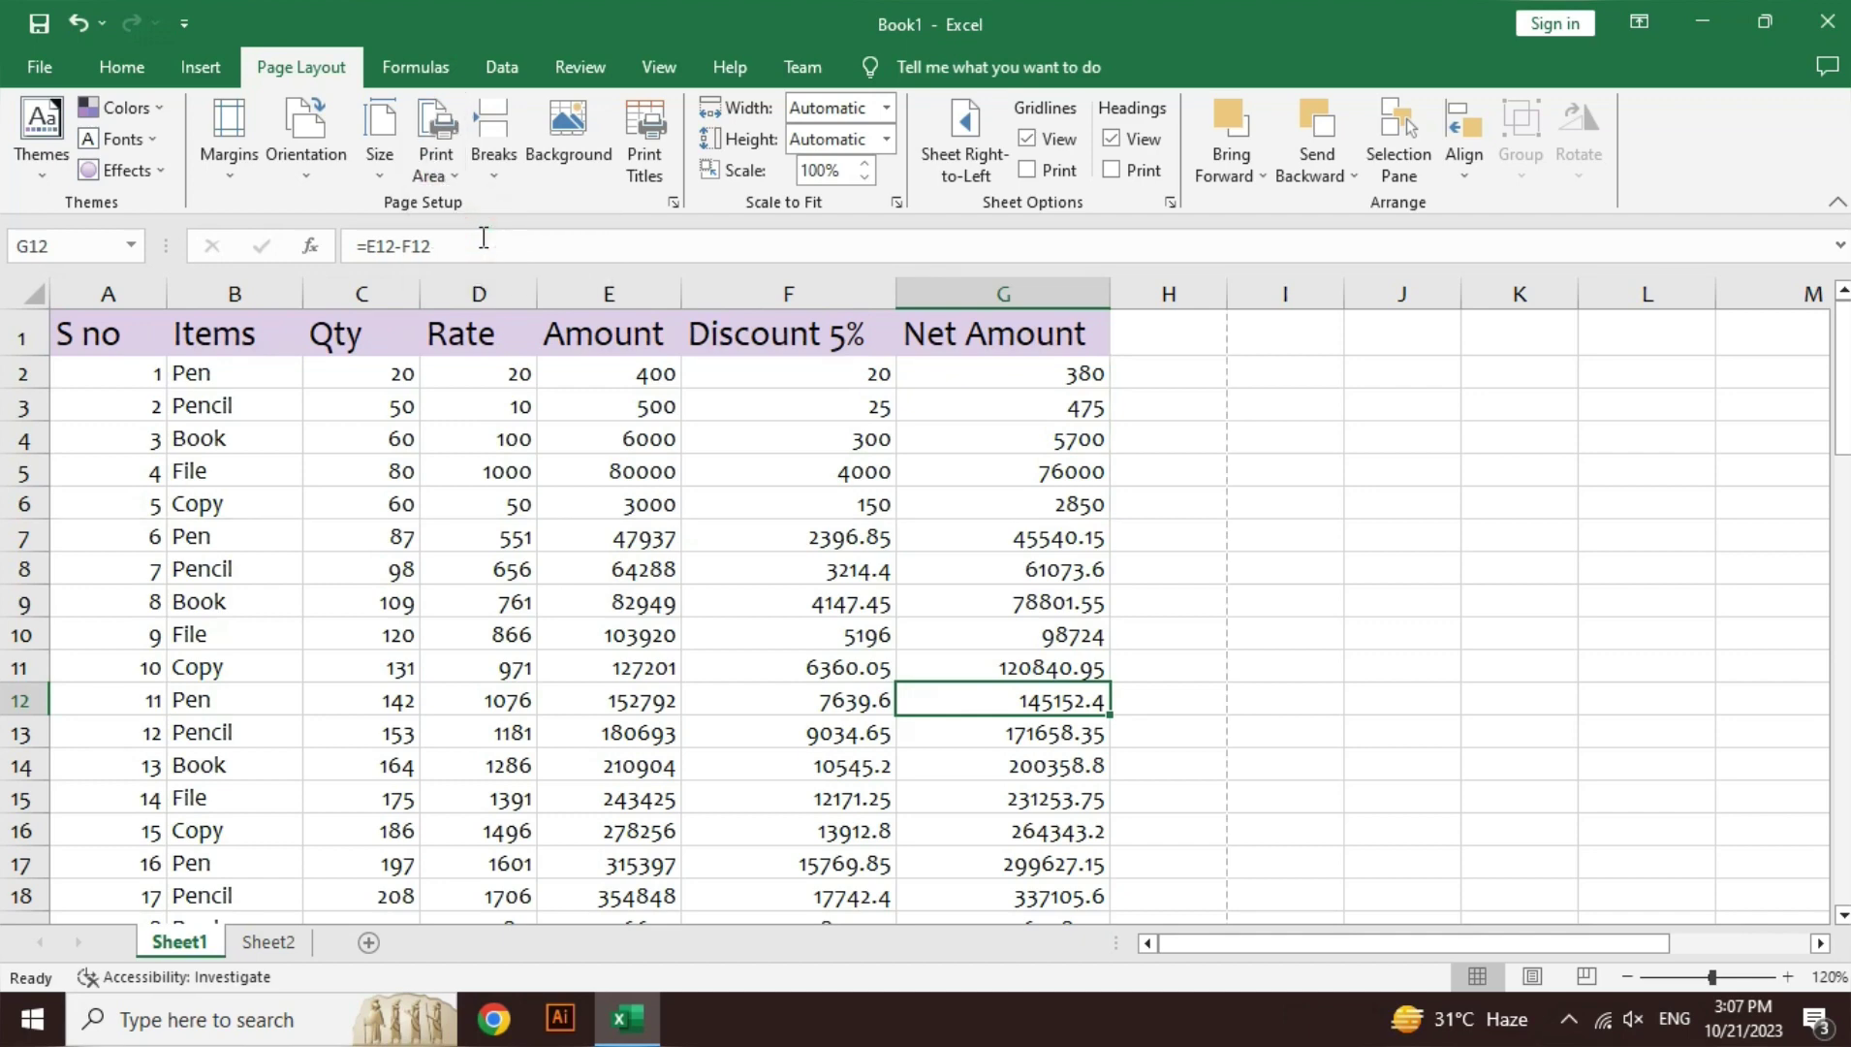
pyautogui.click(557, 436)
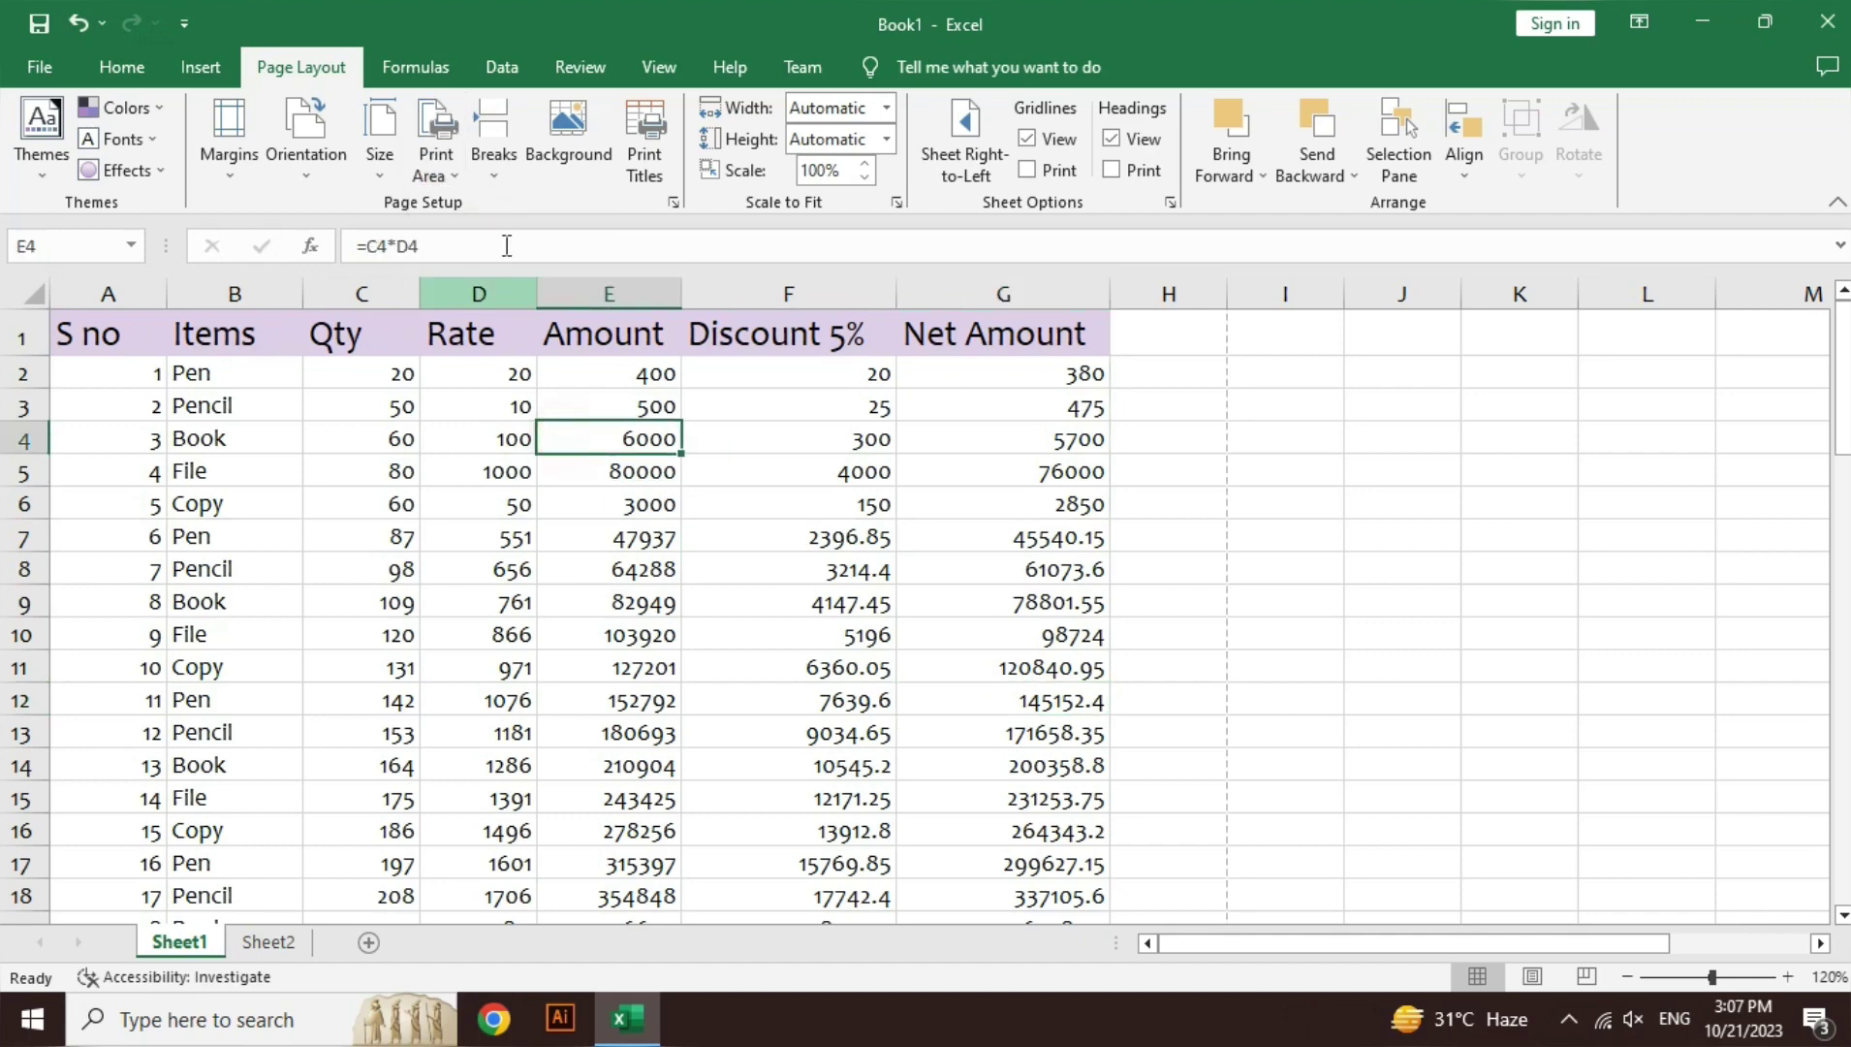
pyautogui.click(490, 151)
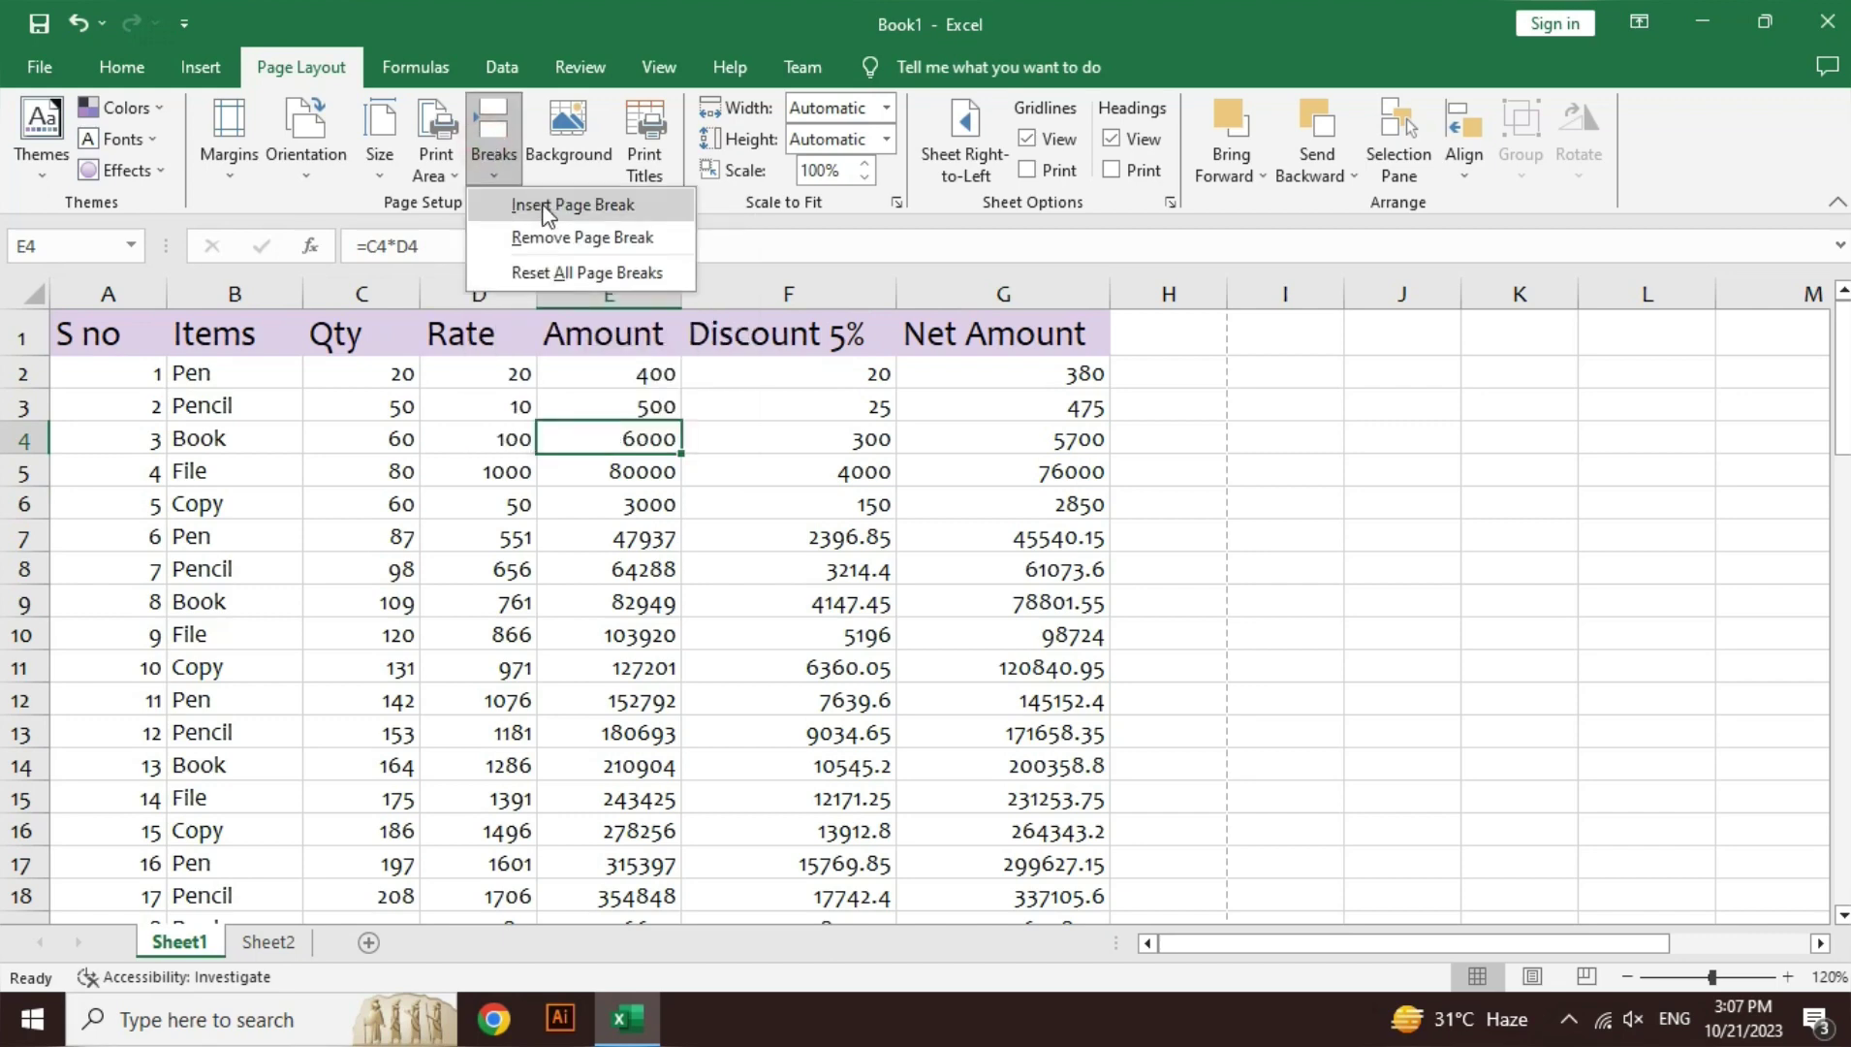
pyautogui.click(544, 208)
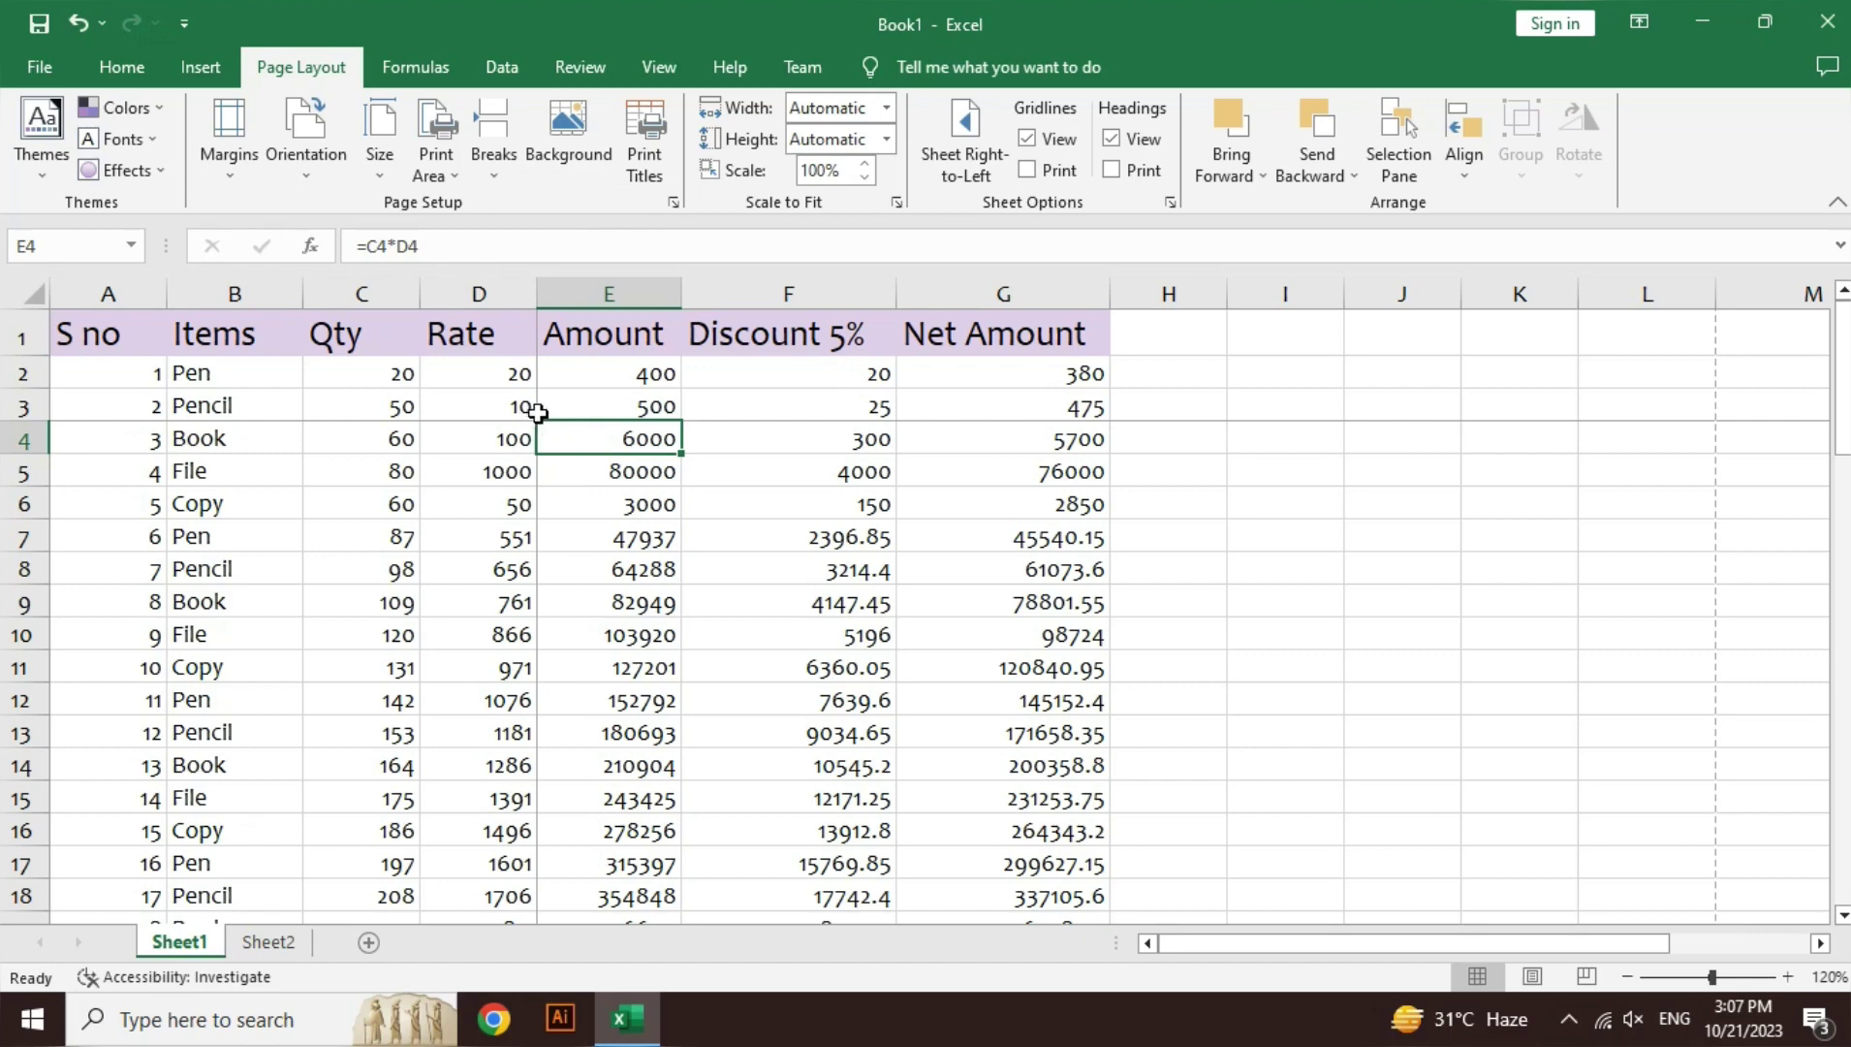
pyautogui.moveTo(538, 436); pyautogui.dragTo(639, 619)
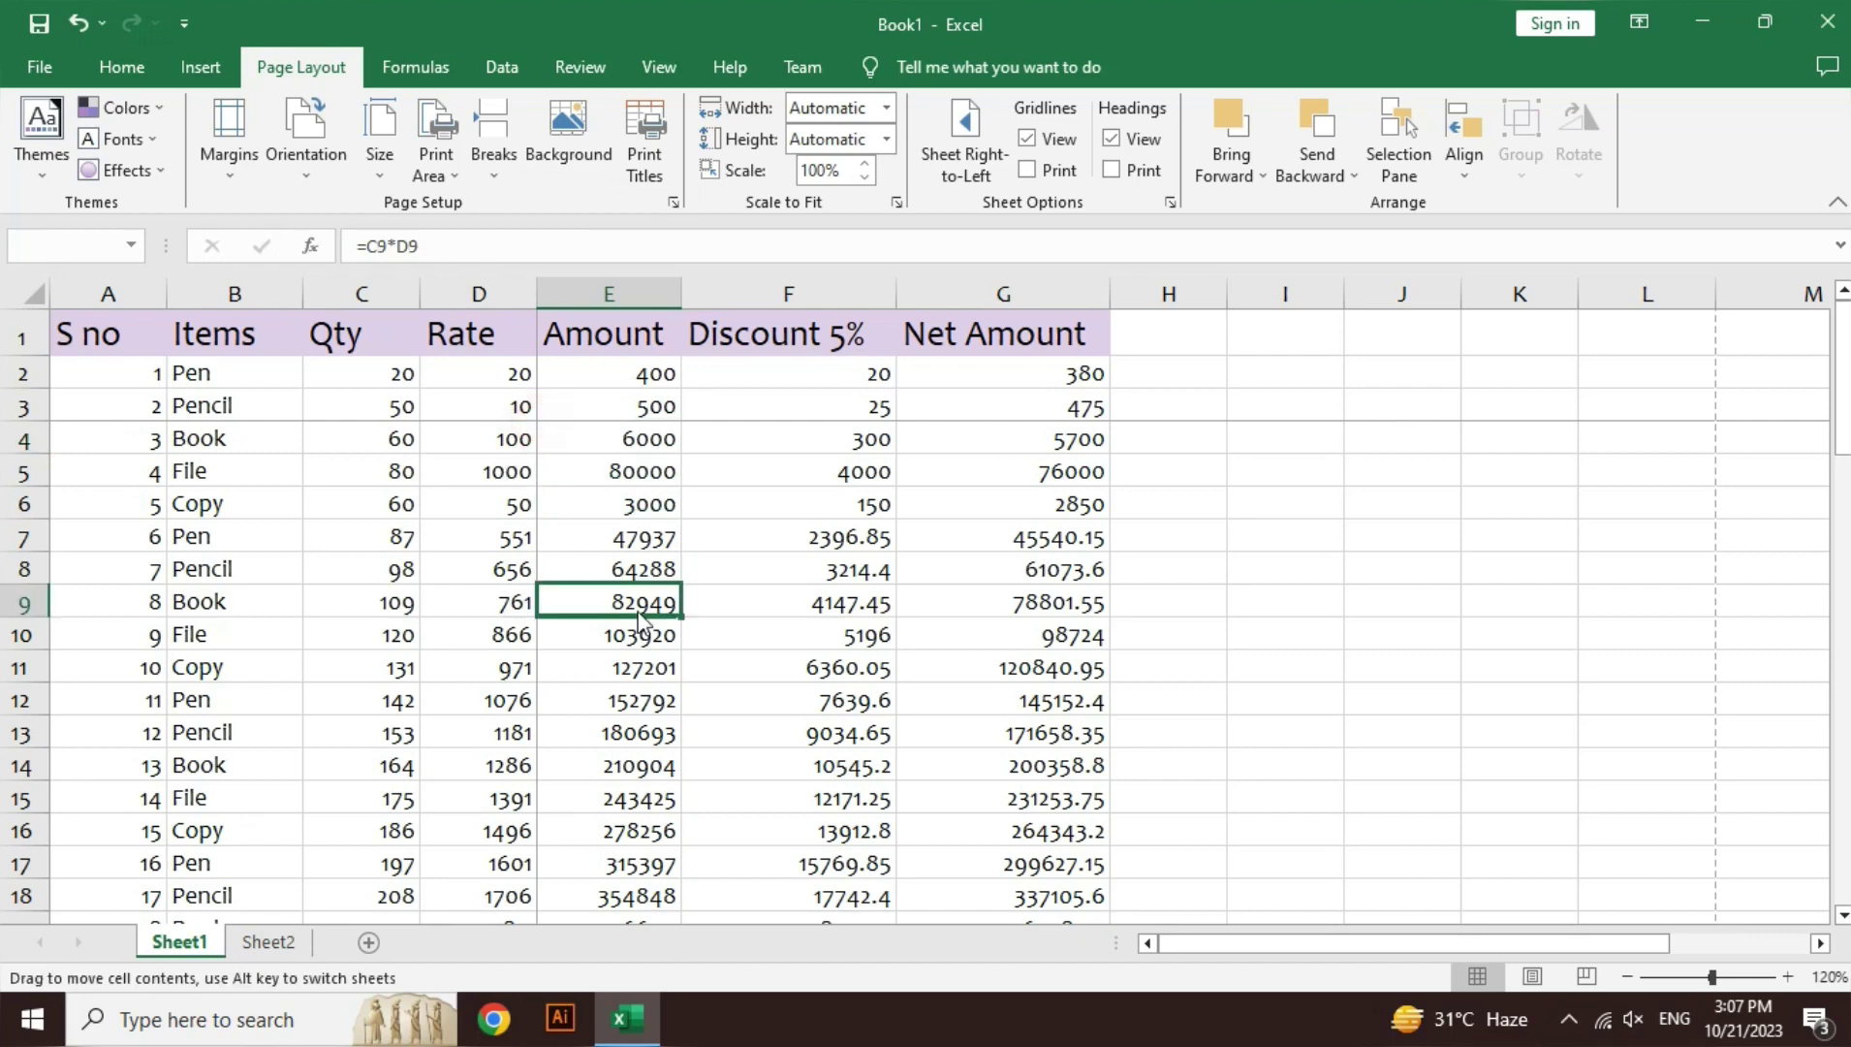
pyautogui.press('Escape')
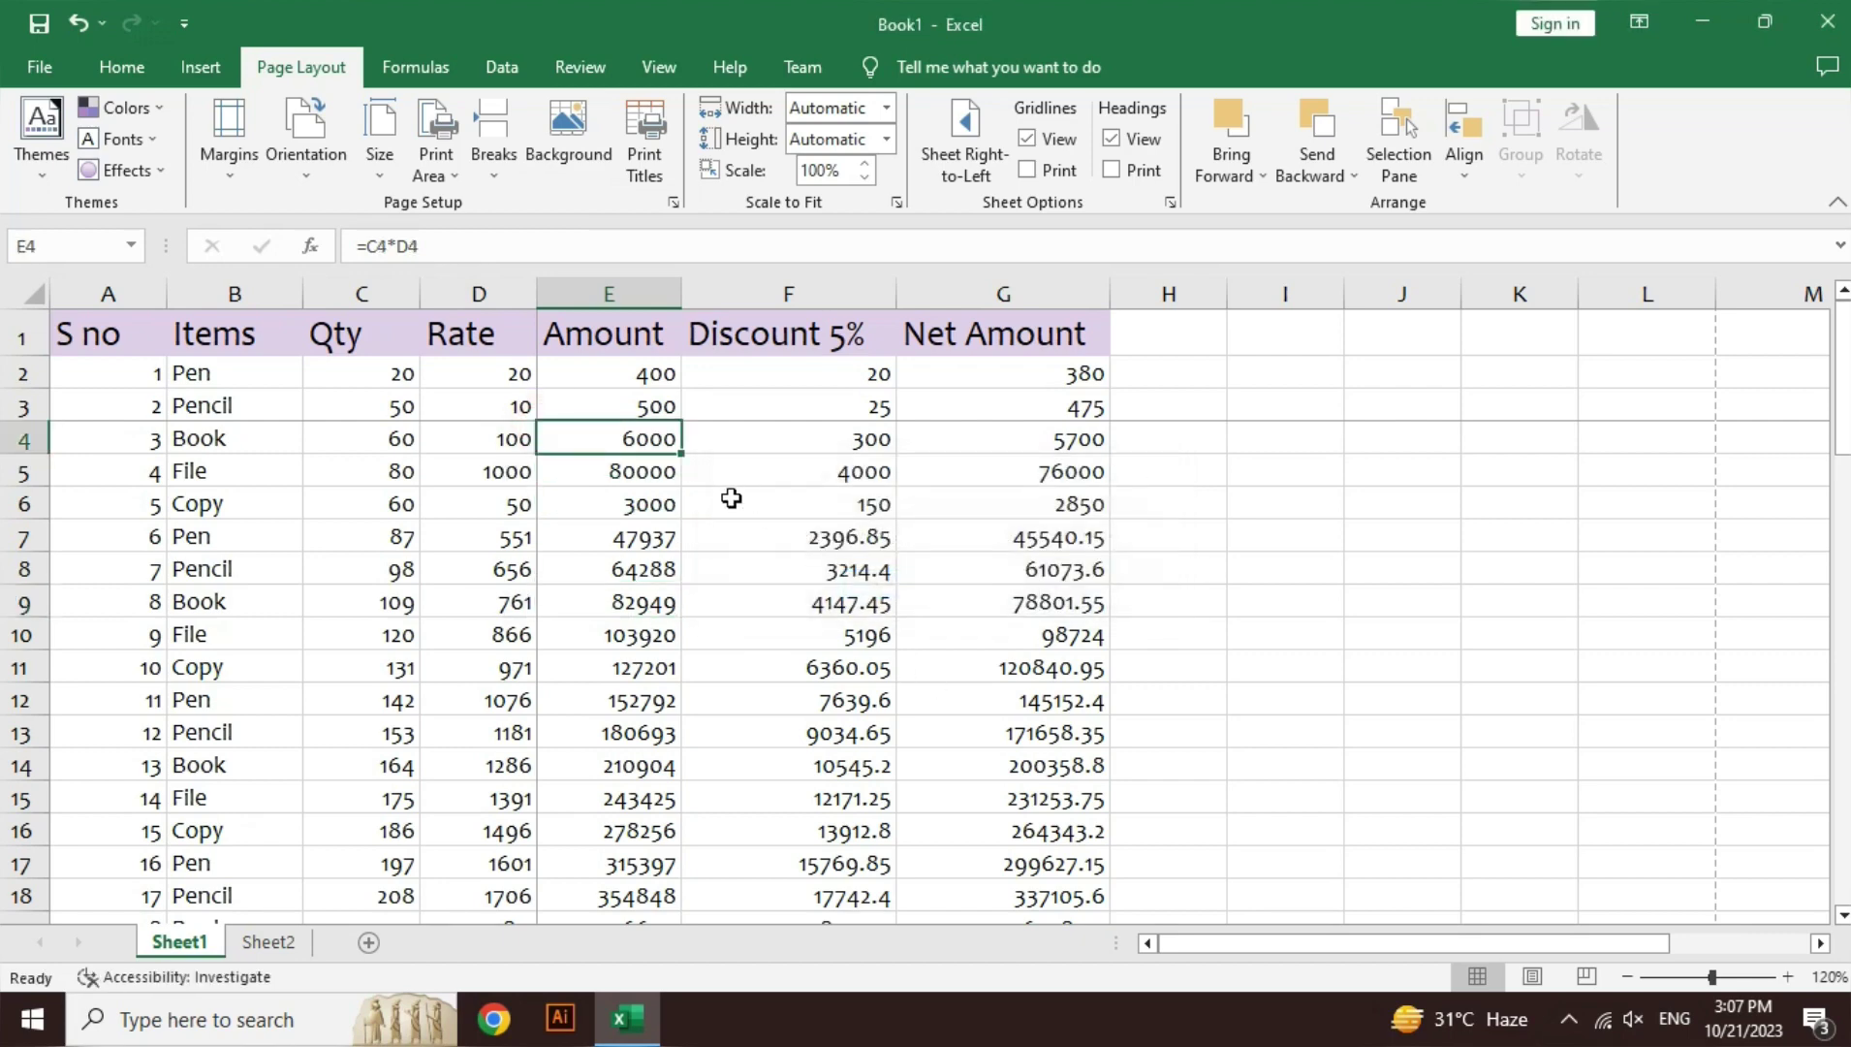
pyautogui.click(494, 155)
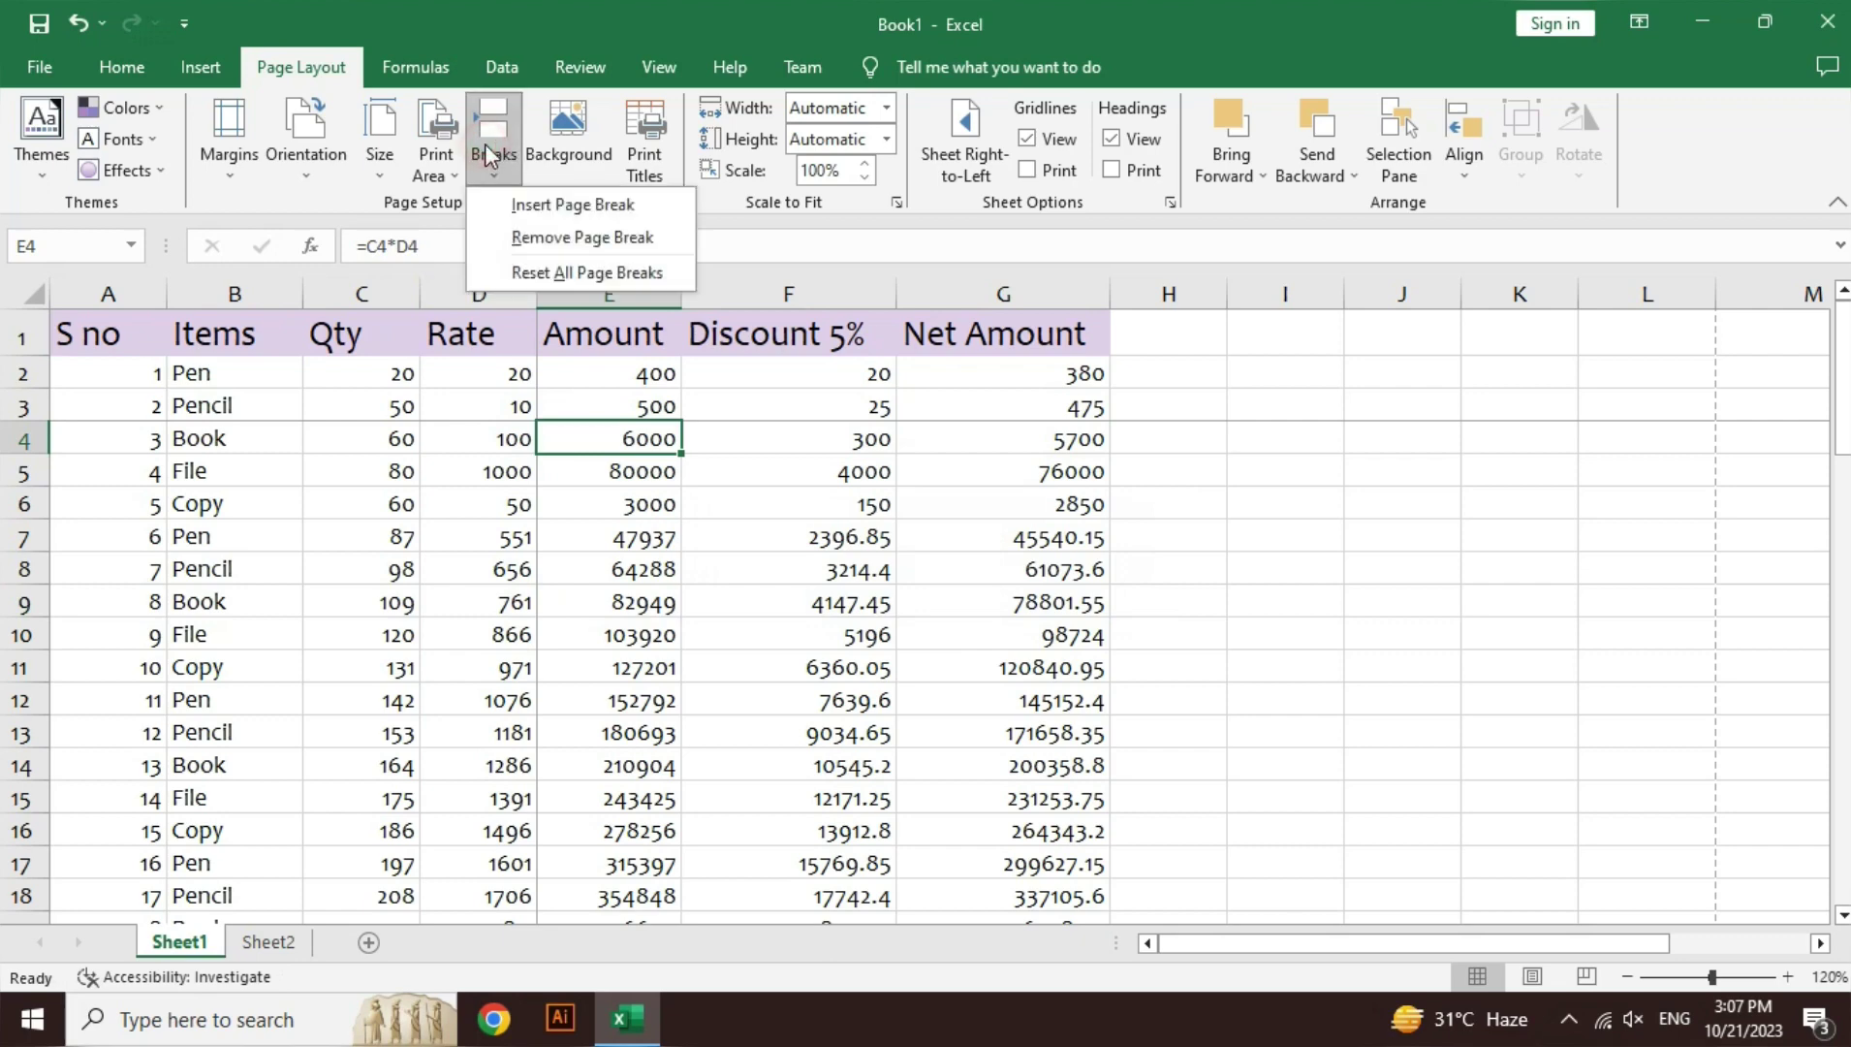
pyautogui.click(532, 241)
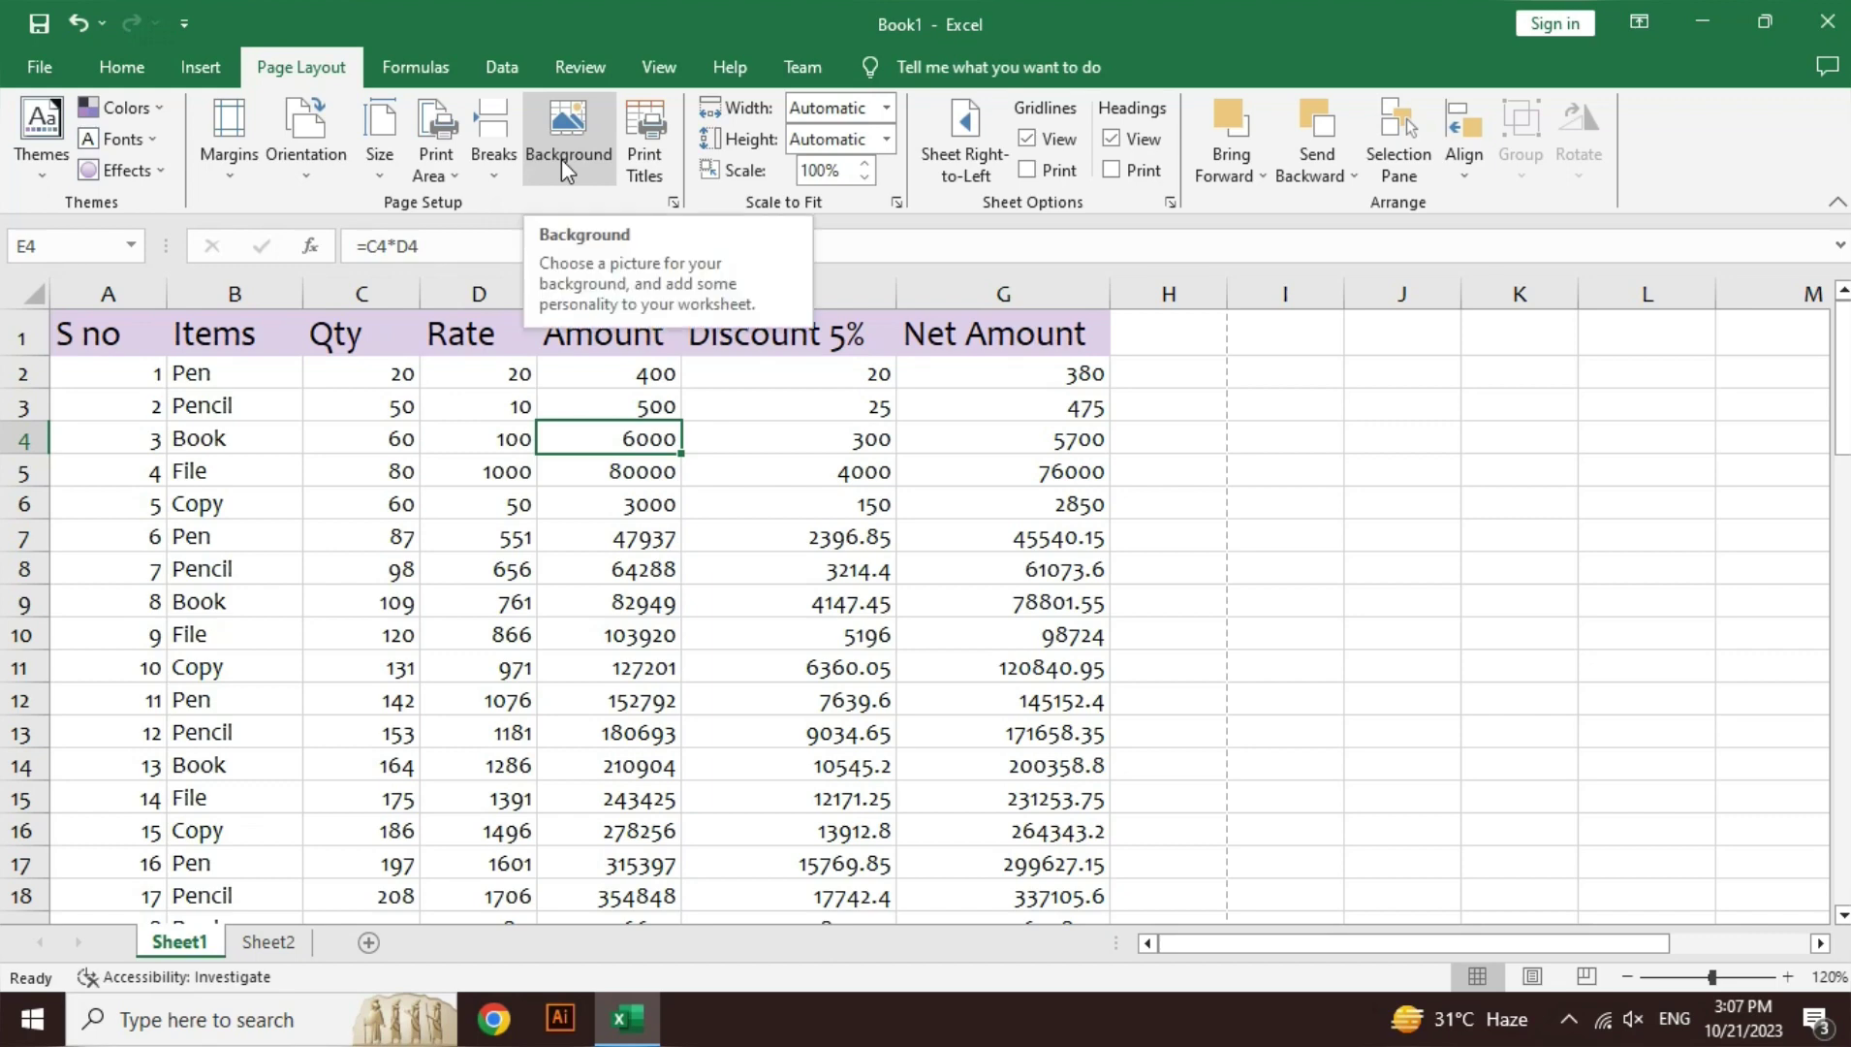
# - On Sheet2, insert the Desktop image Untitled-6 as the sheet background, working offline
pyautogui.click(717, 694)
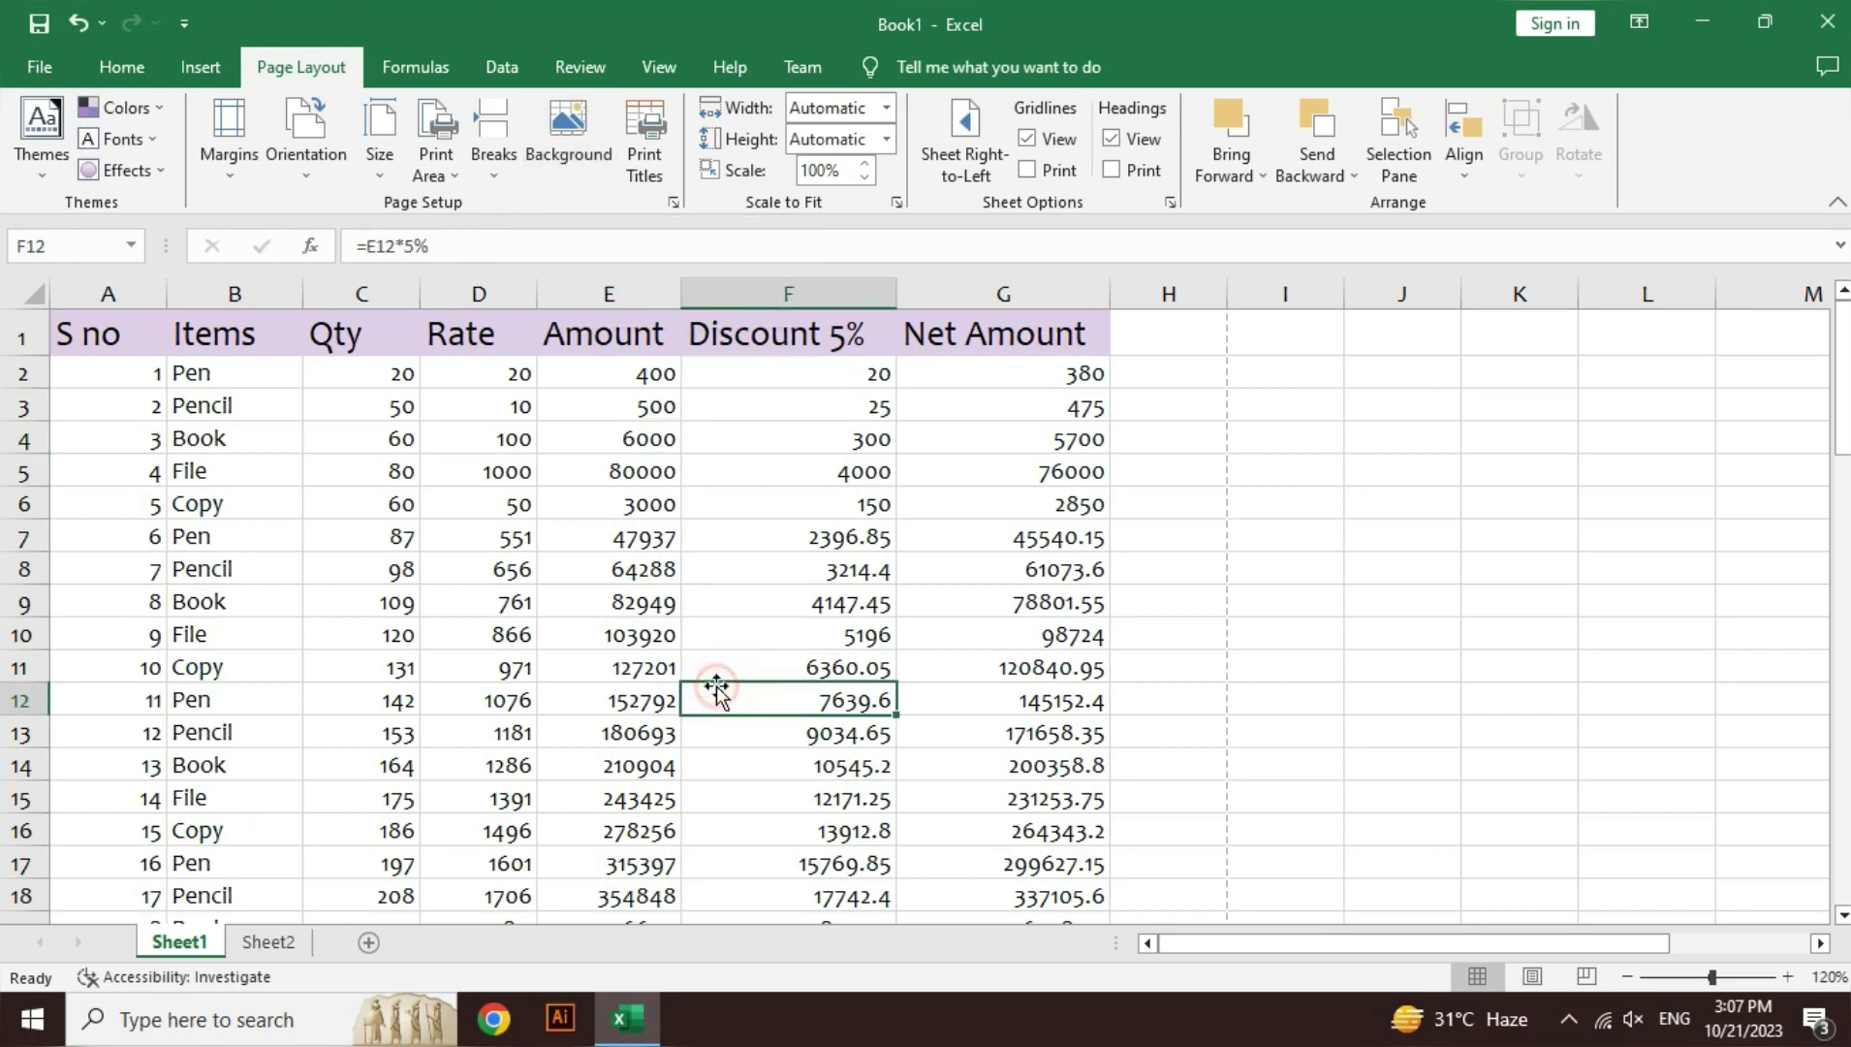
pyautogui.click(281, 942)
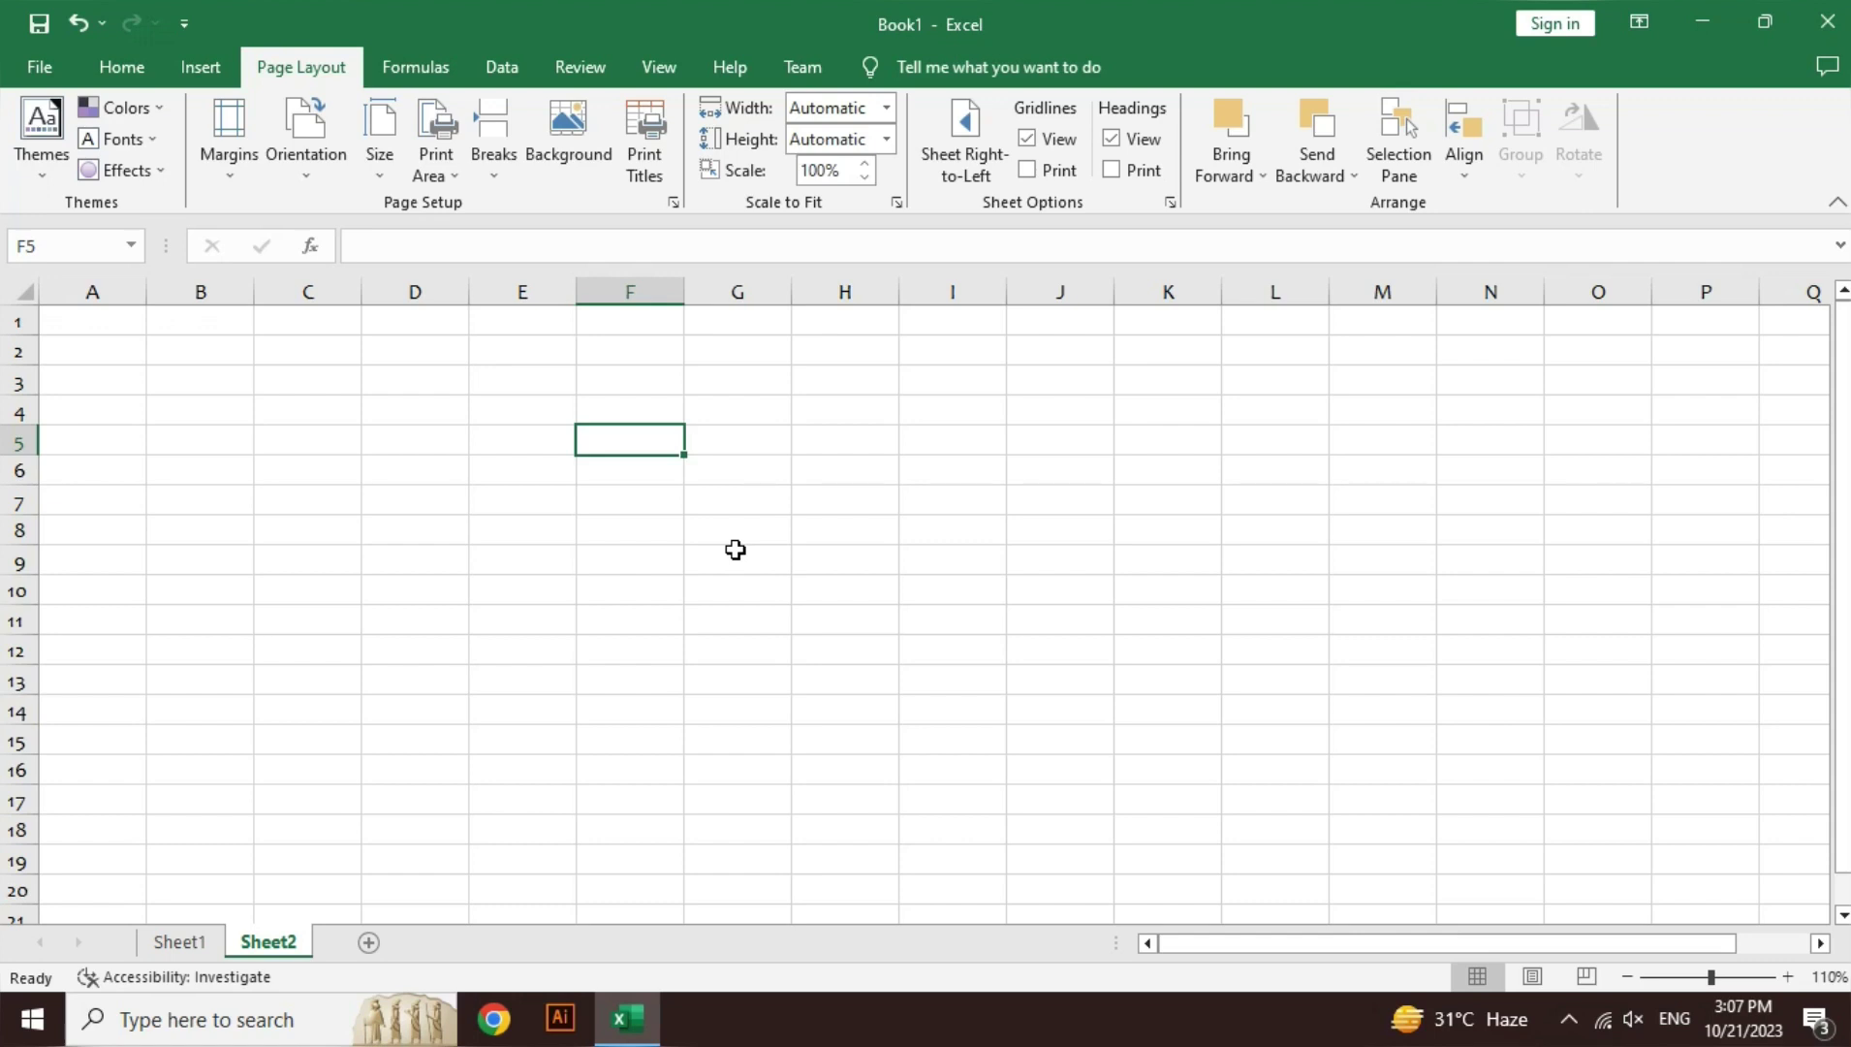
pyautogui.click(569, 146)
pyautogui.click(1245, 769)
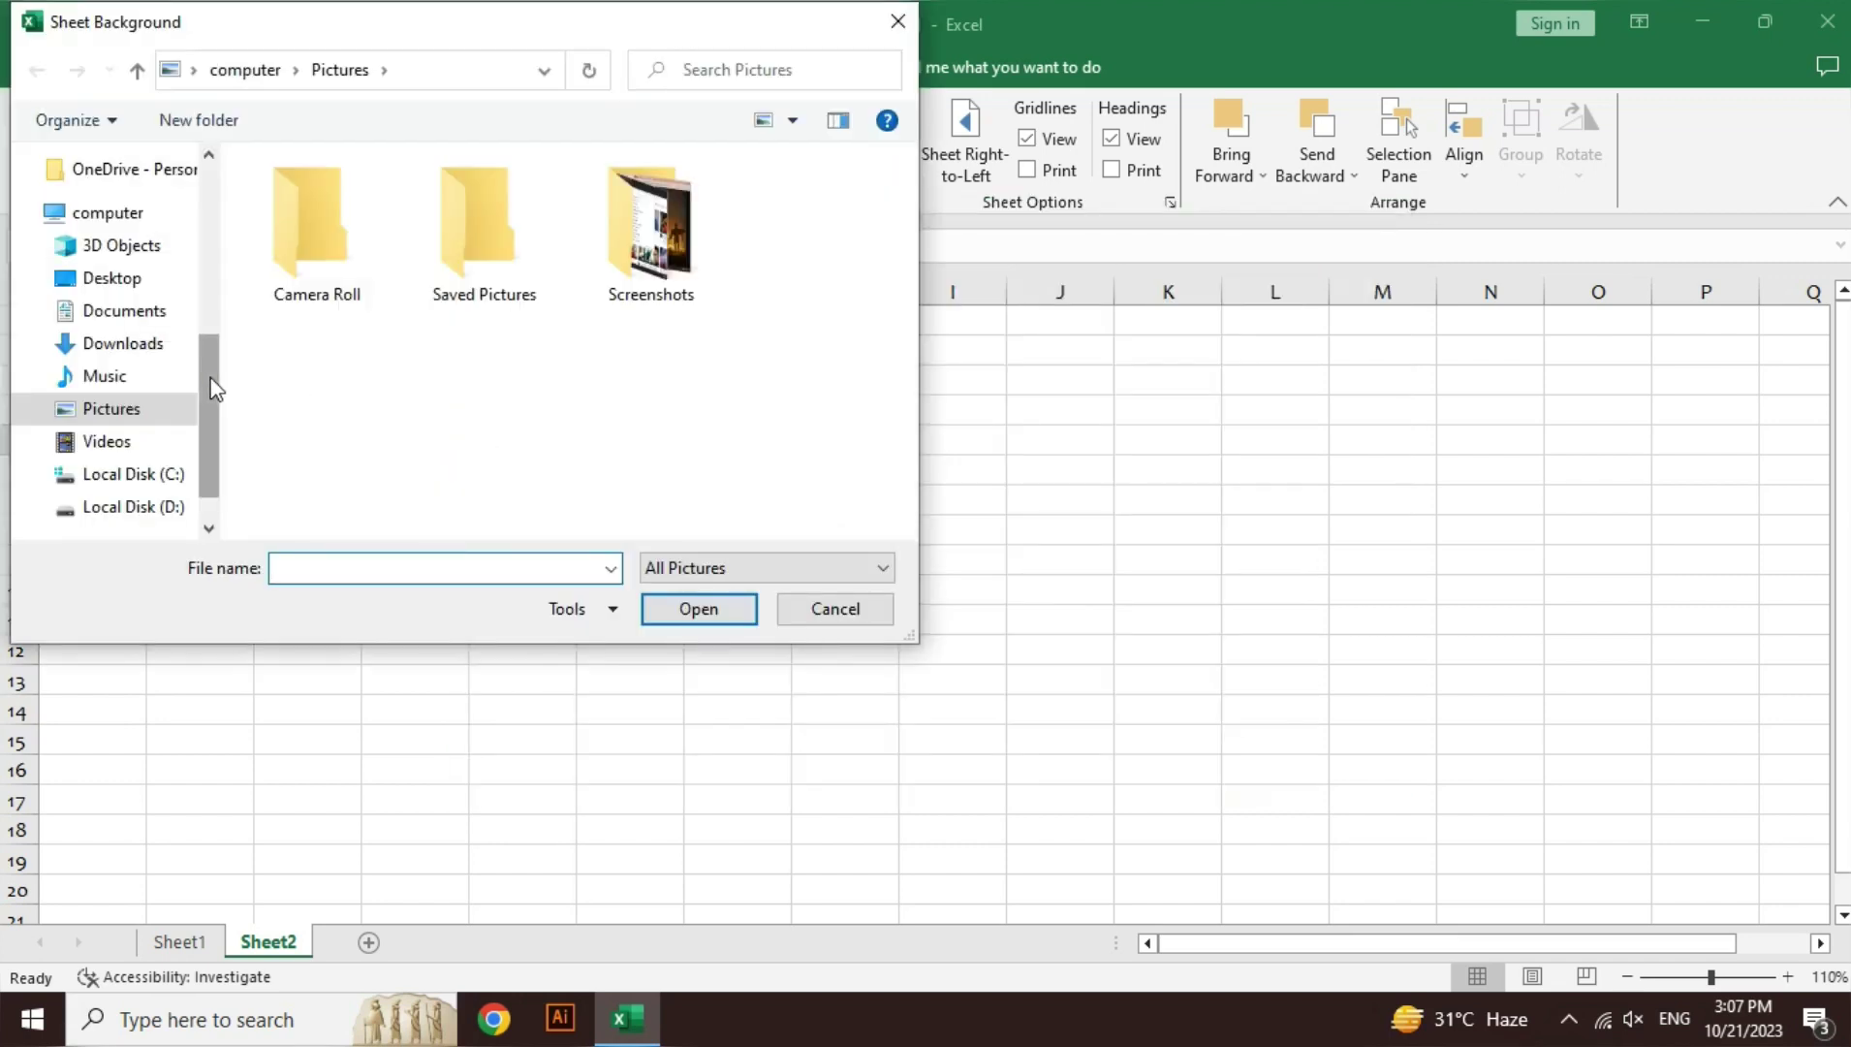
pyautogui.moveTo(211, 385); pyautogui.dragTo(211, 146)
pyautogui.click(111, 212)
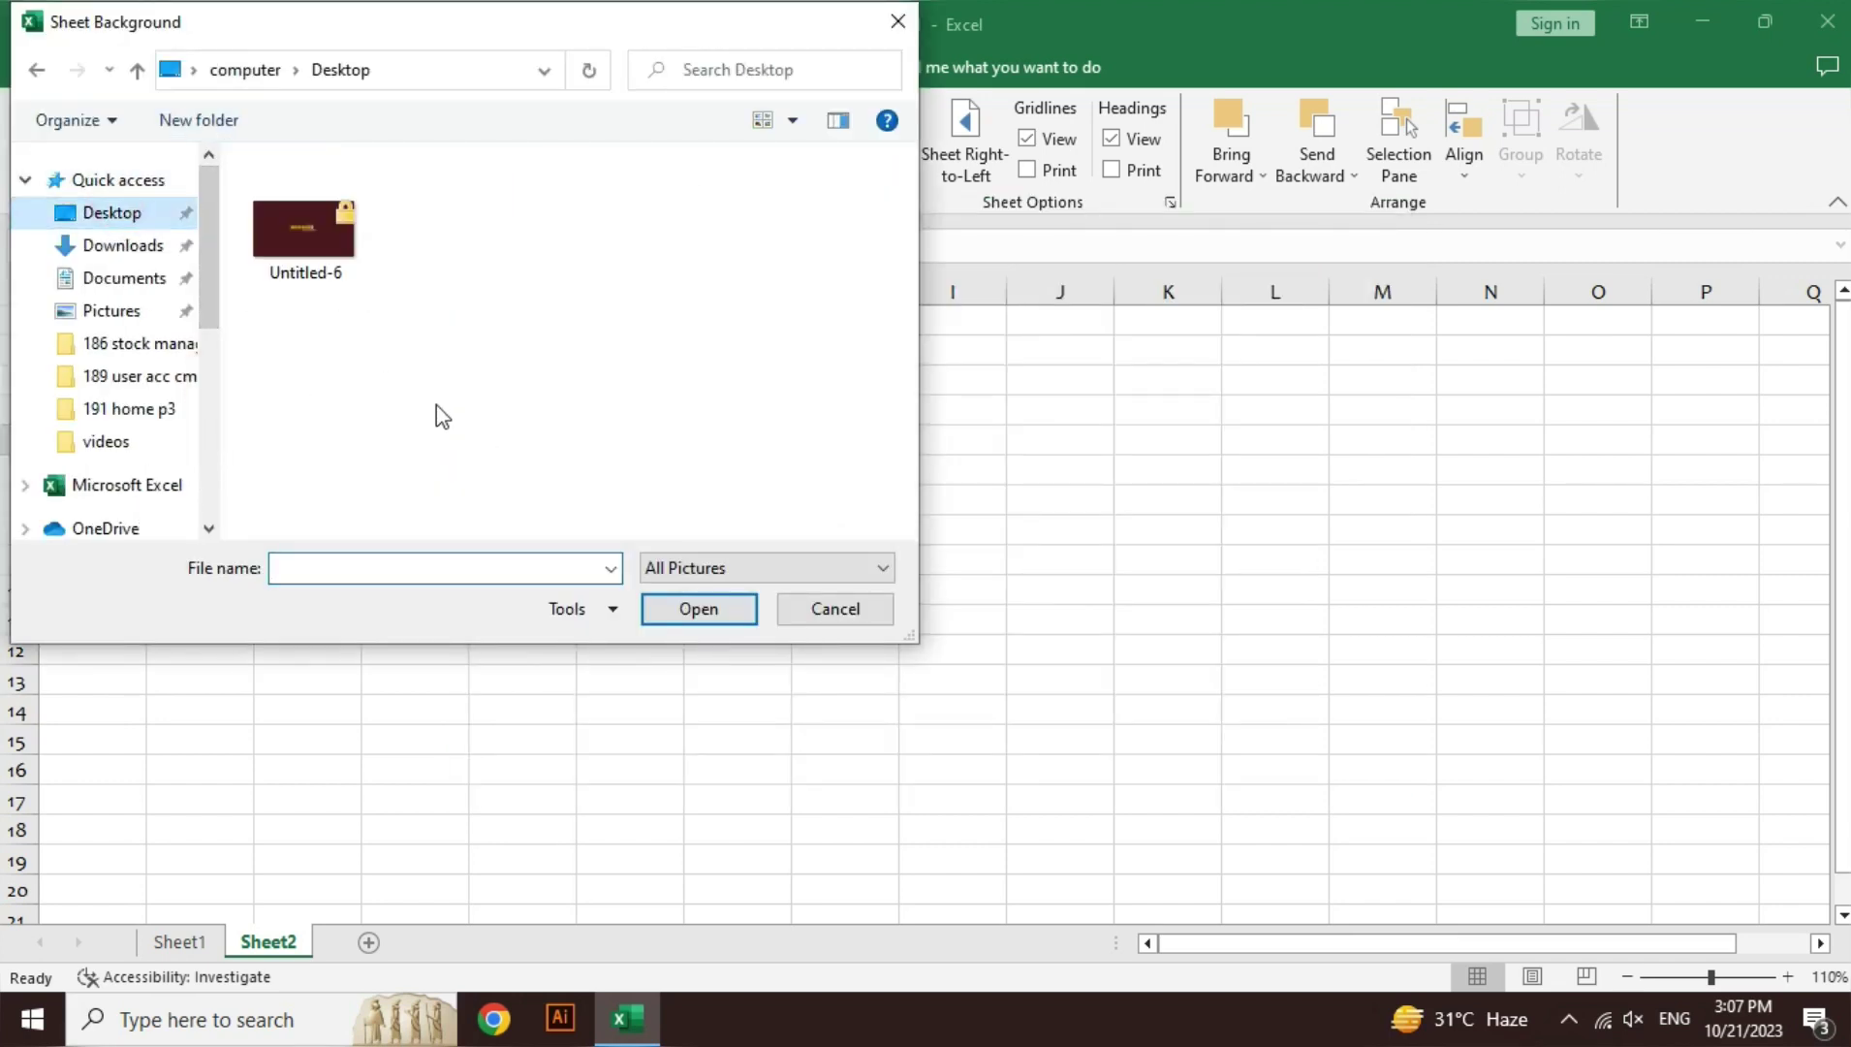
pyautogui.click(332, 267)
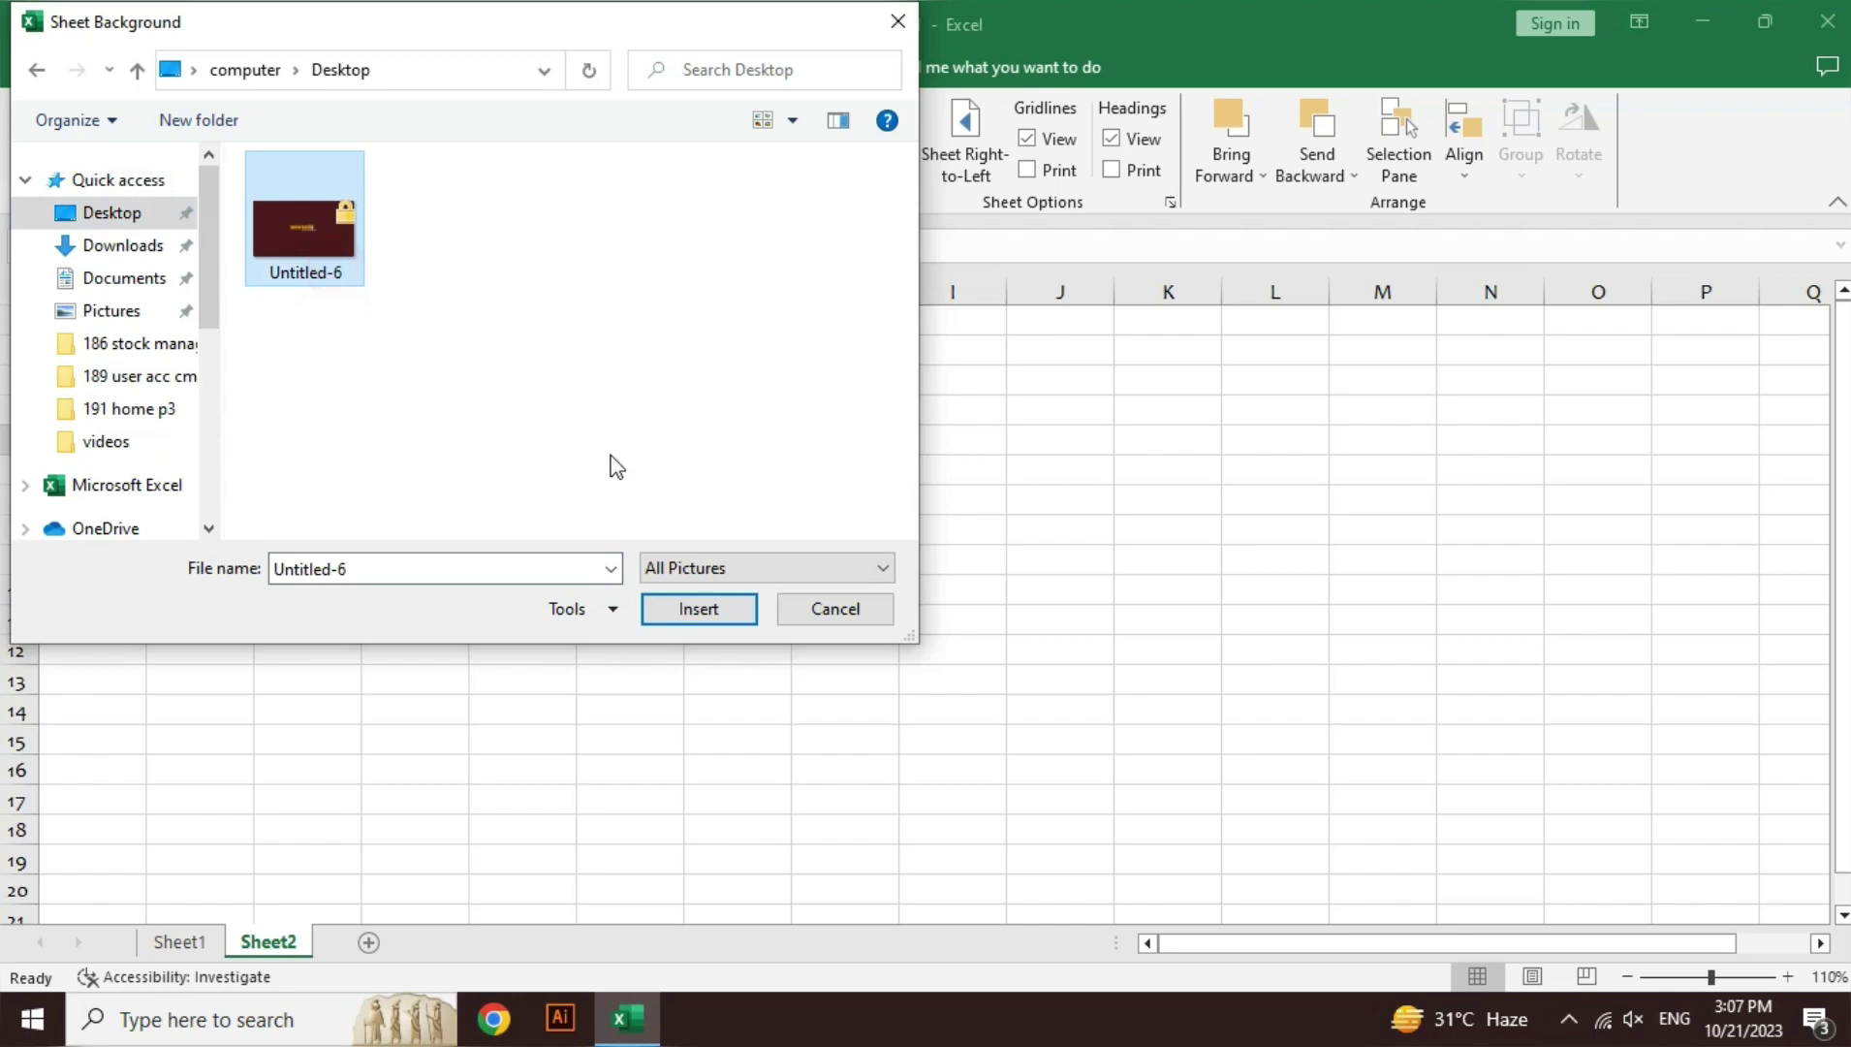
pyautogui.click(735, 626)
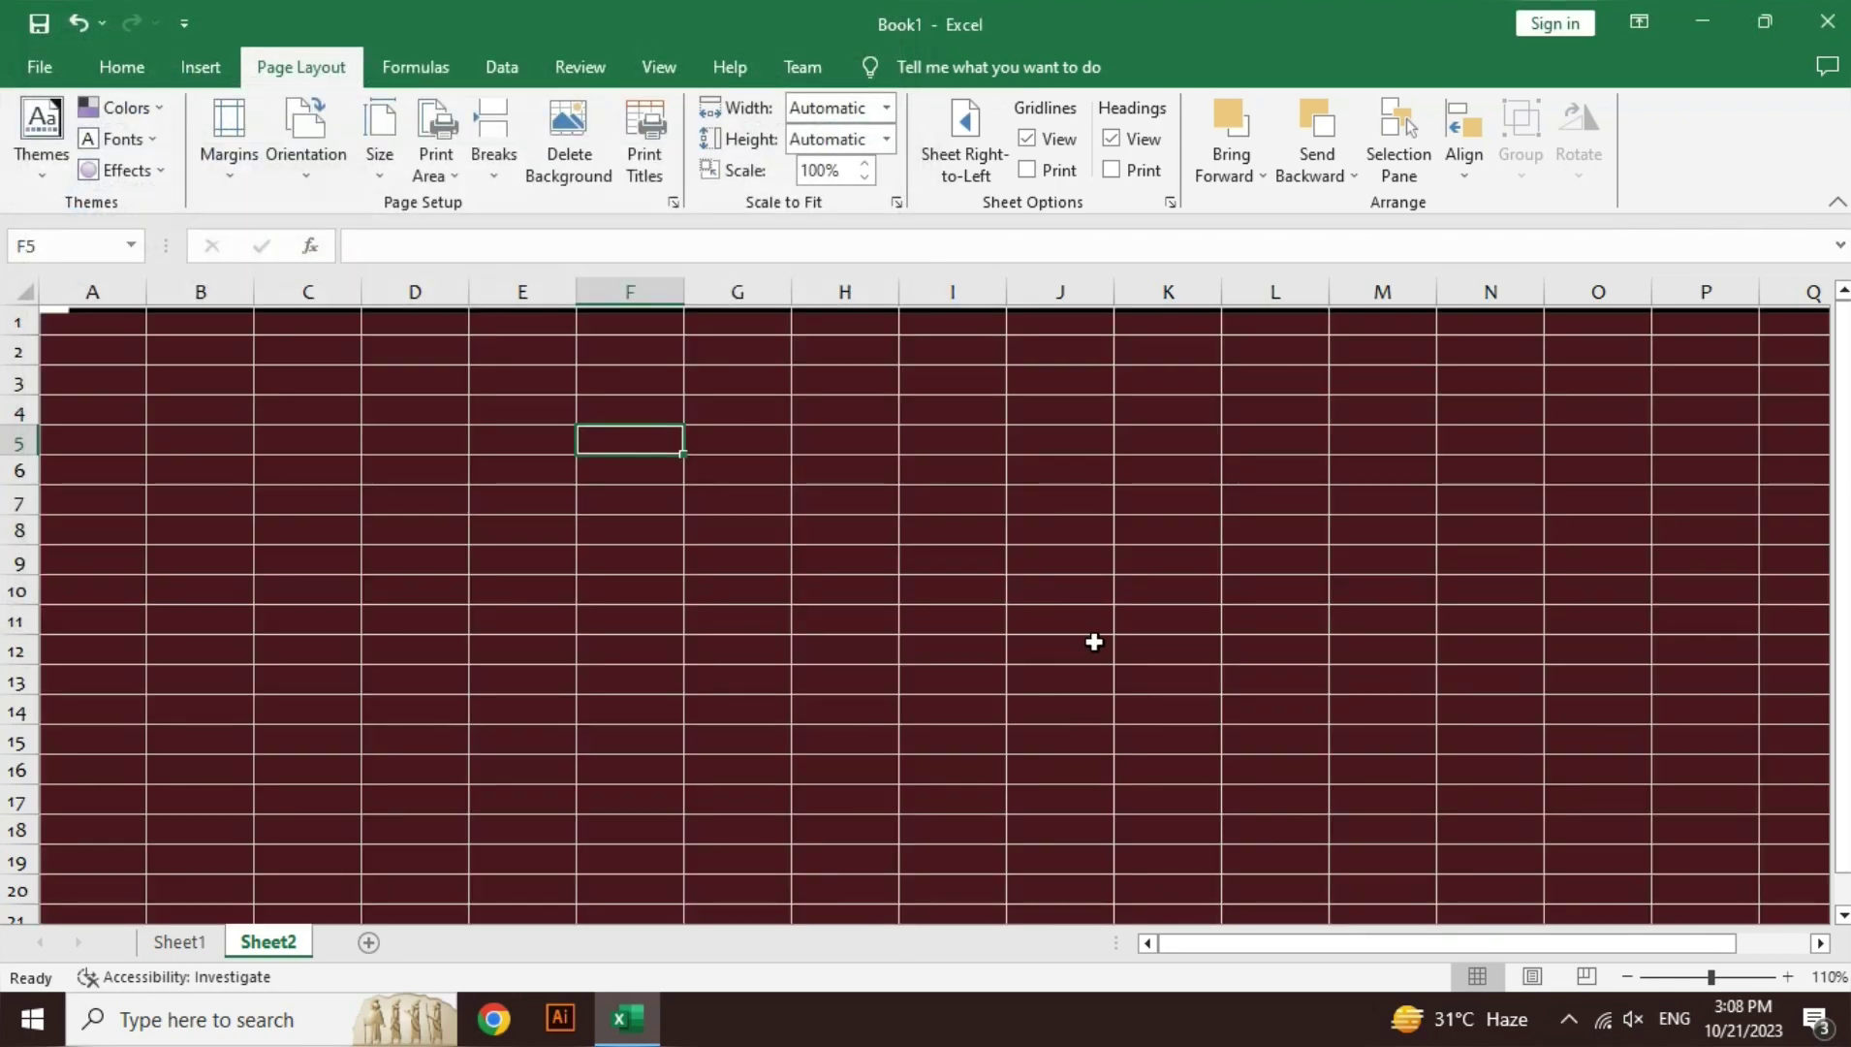
pyautogui.click(1627, 978)
pyautogui.click(1627, 979)
pyautogui.click(1627, 979)
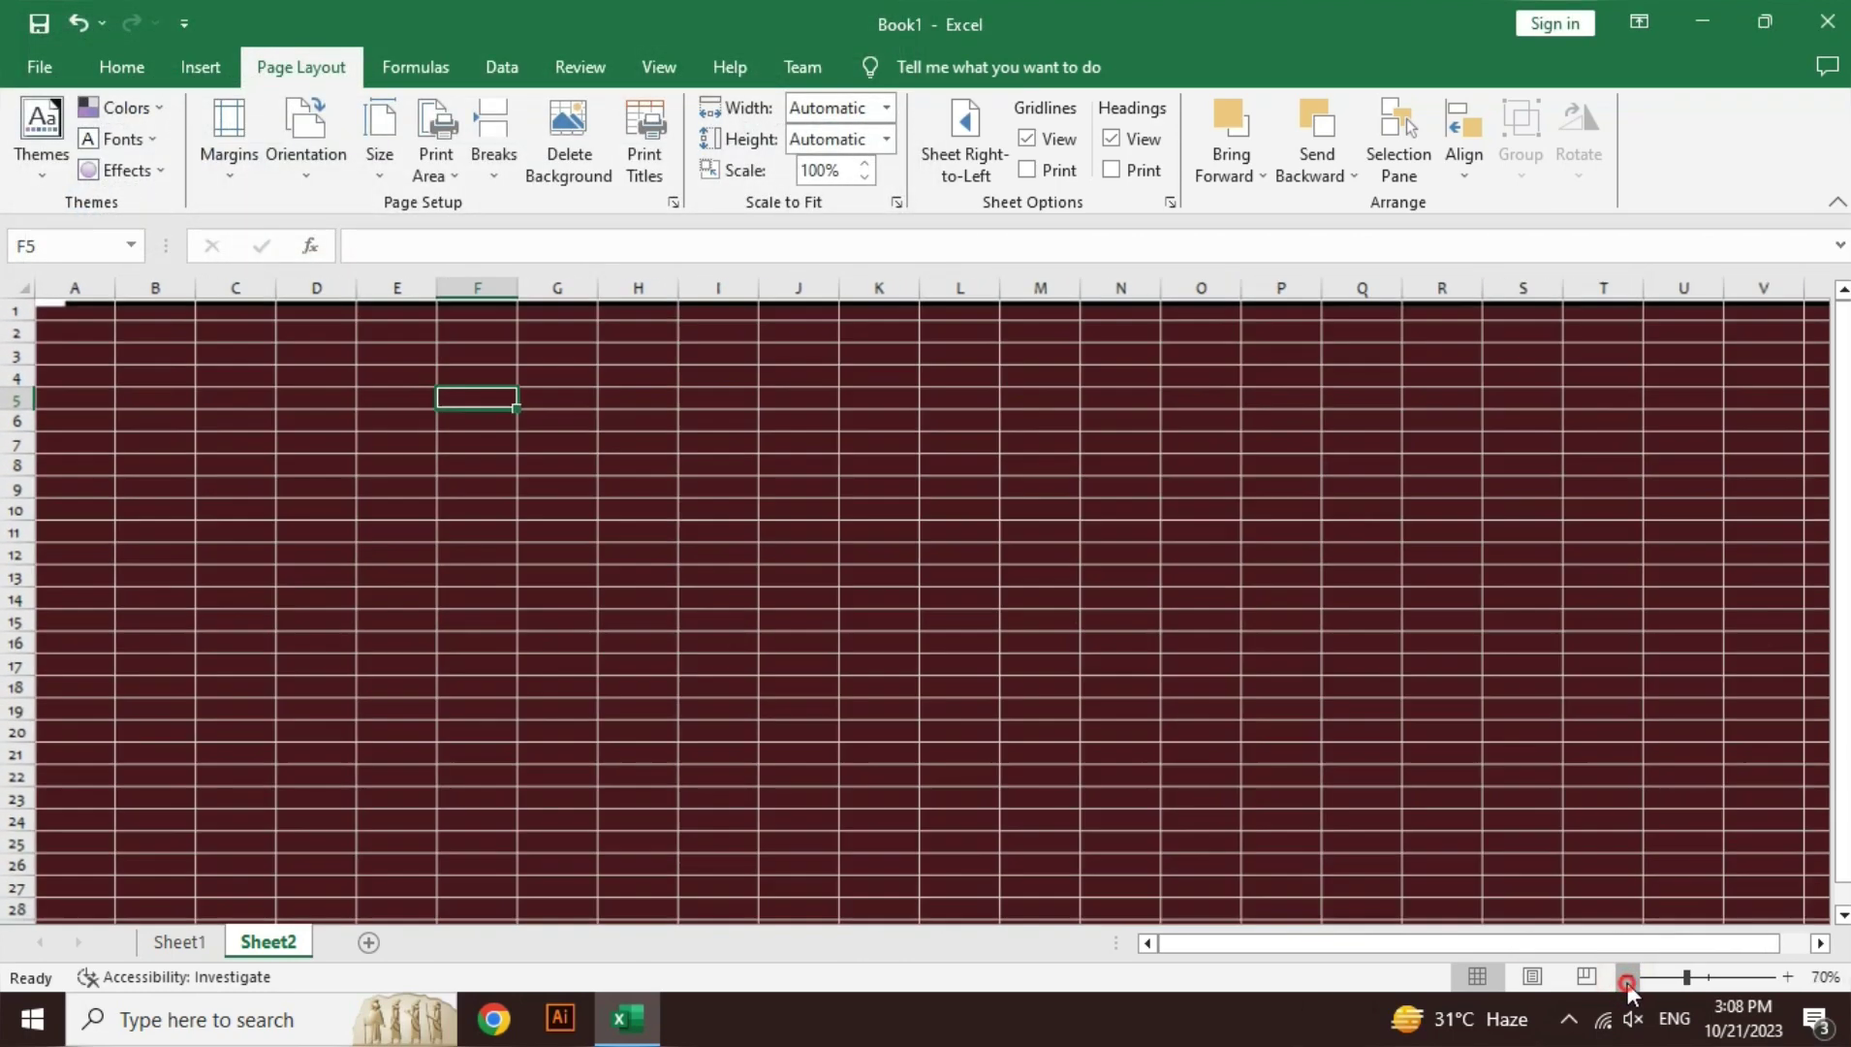
pyautogui.click(1627, 979)
pyautogui.click(1627, 979)
pyautogui.click(1627, 979)
pyautogui.click(1627, 977)
pyautogui.click(1627, 977)
pyautogui.click(1627, 976)
pyautogui.click(1627, 977)
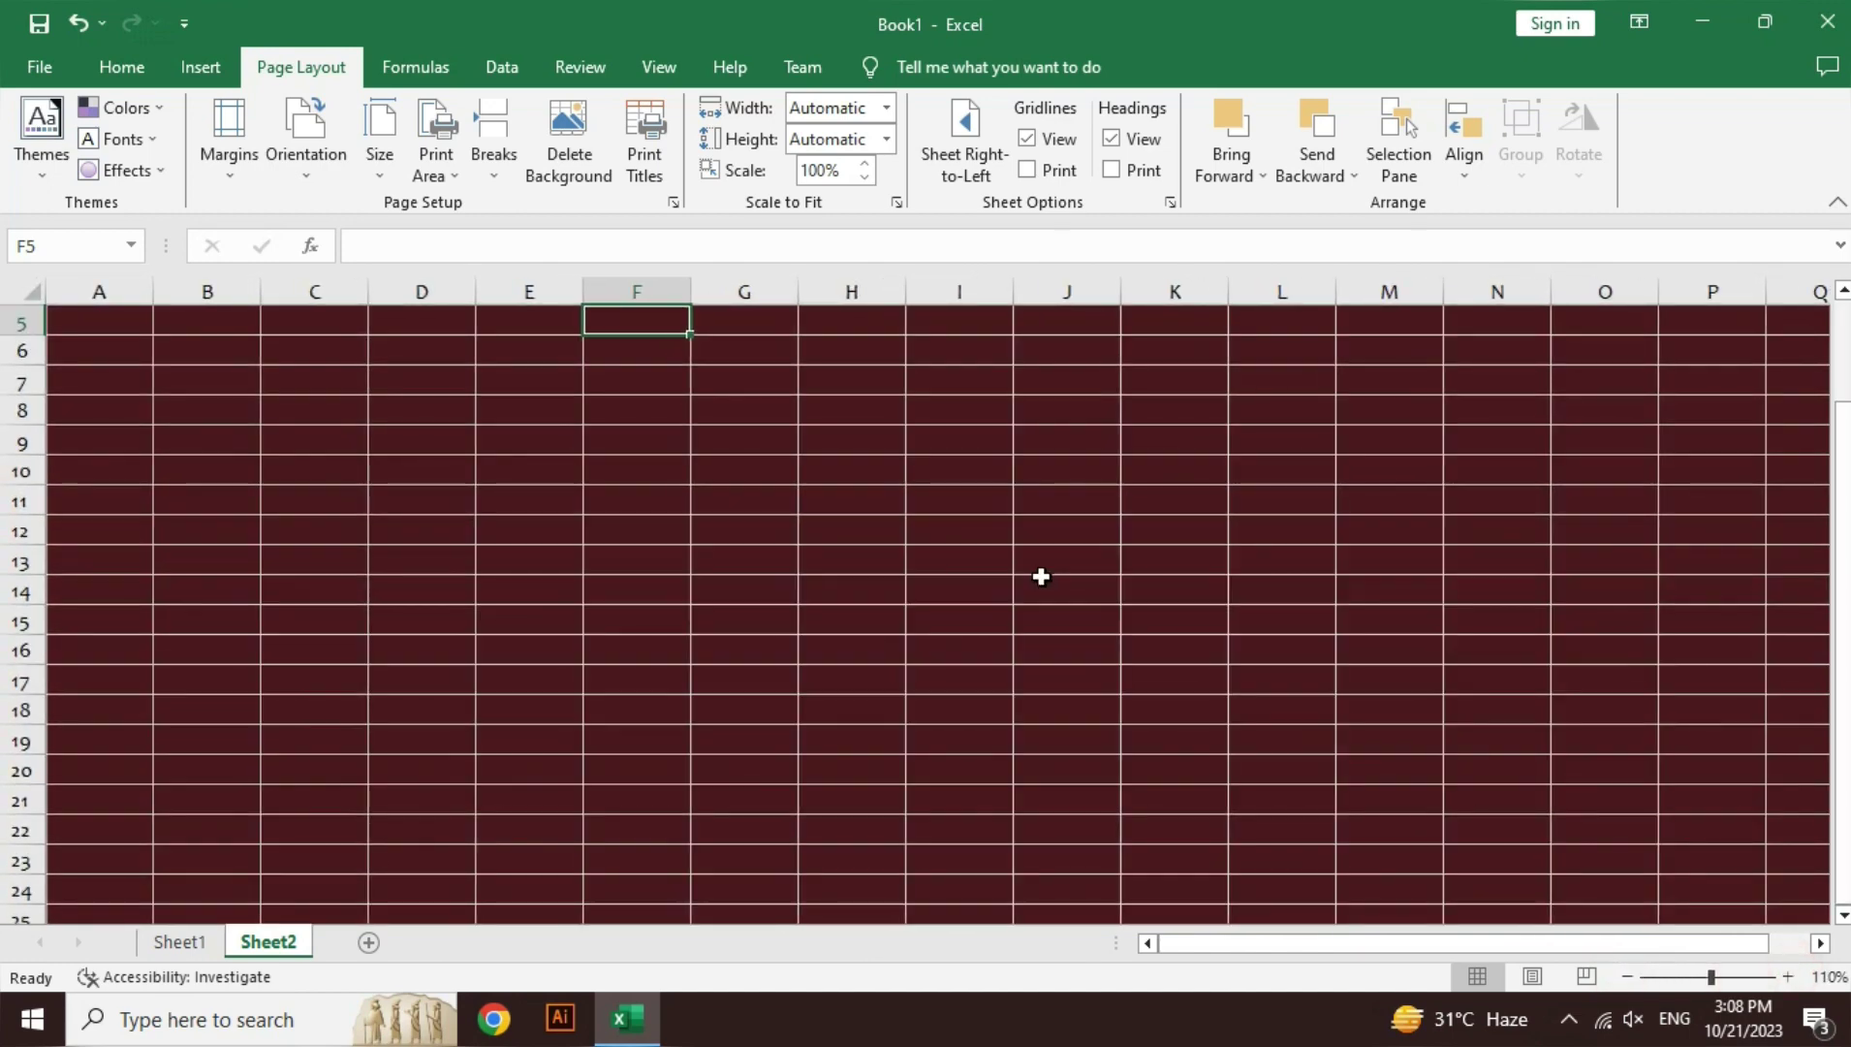
pyautogui.write('sdasda')
pyautogui.press('Return')
pyautogui.write('dasd as dasd as ')
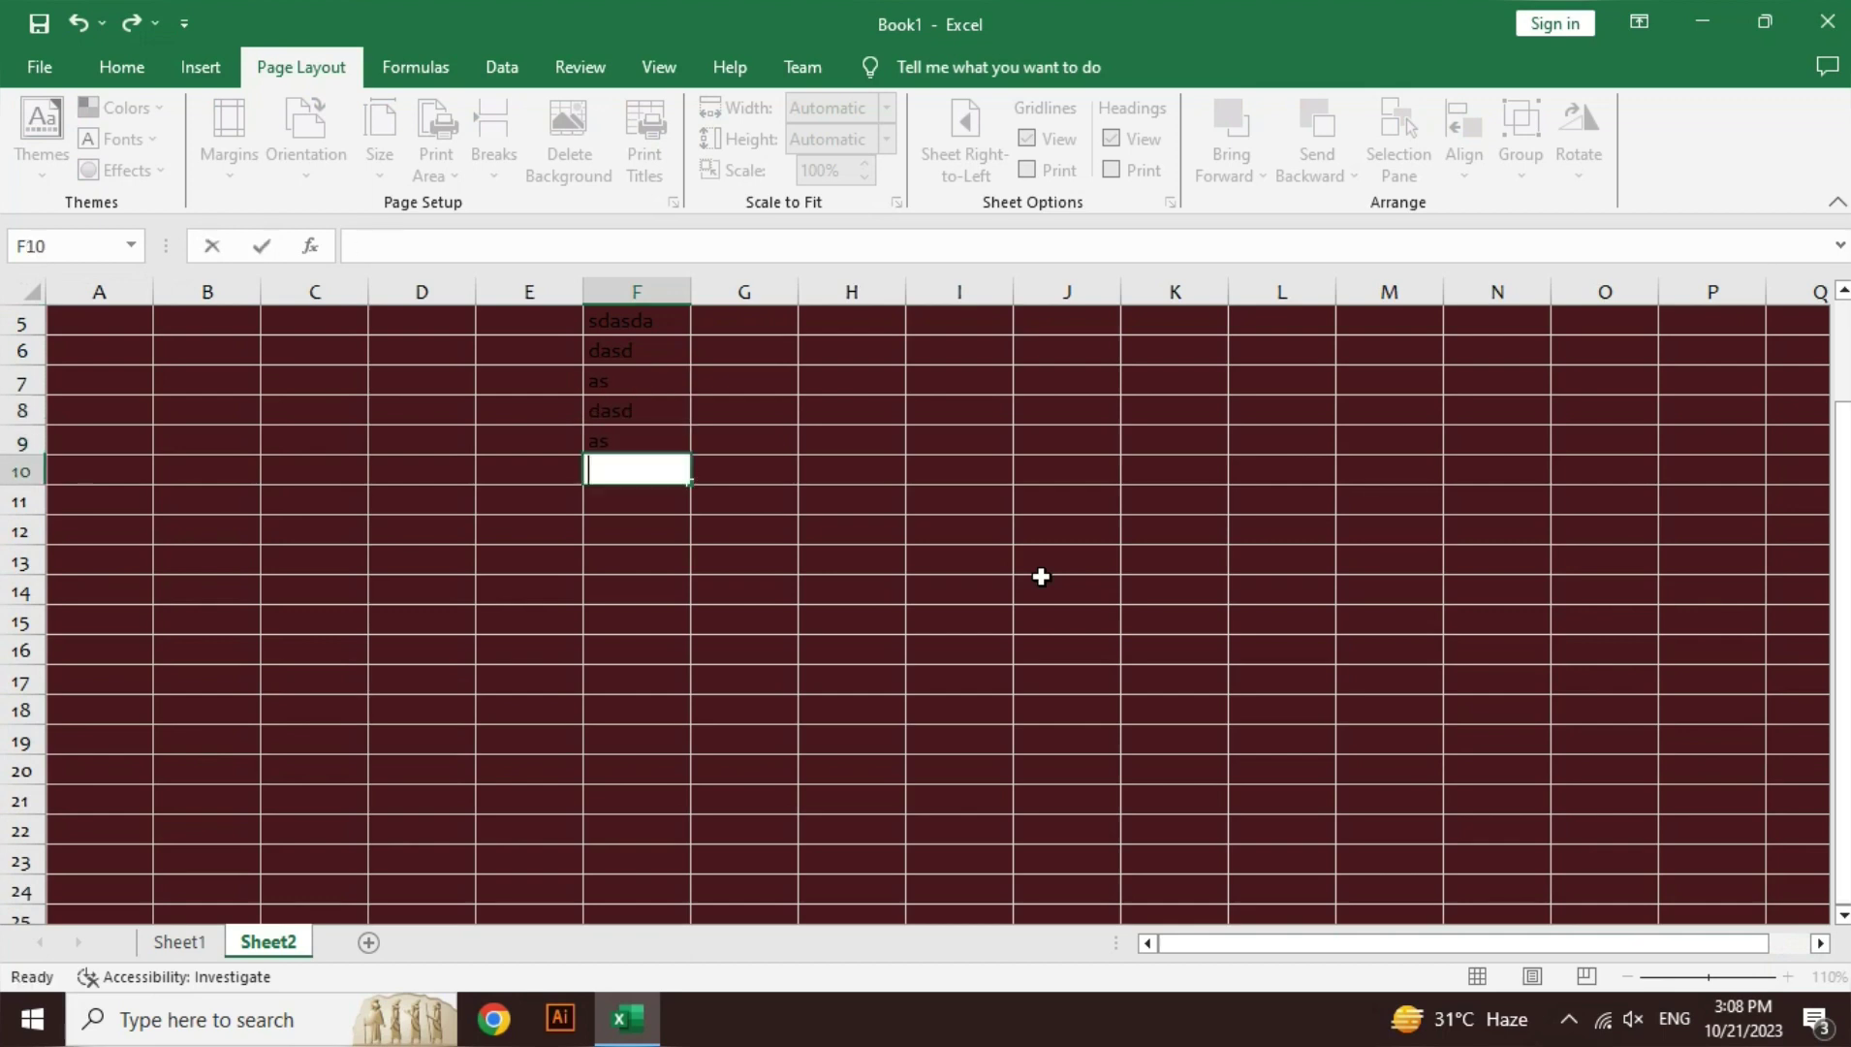
pyautogui.write('d')
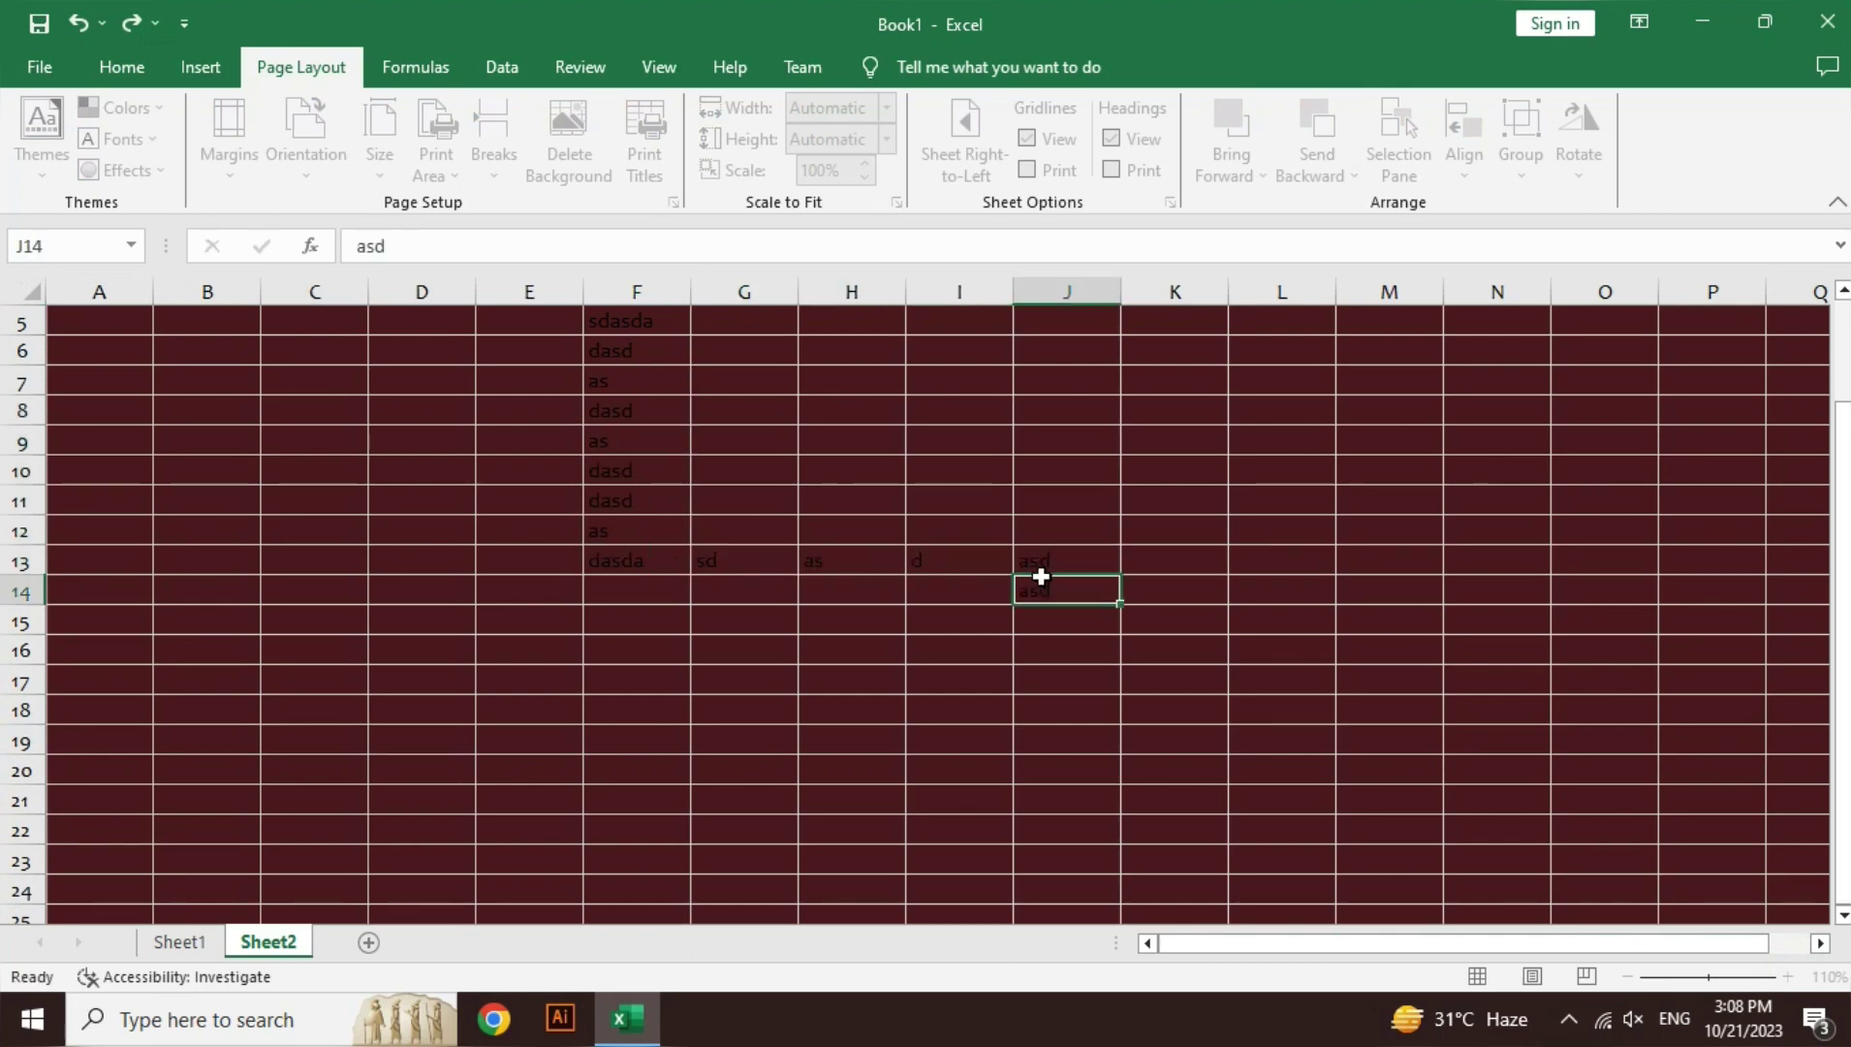
pyautogui.write('asd dasd as dasda\tsd\tas\td\tasd asd d asd asd')
pyautogui.press('Left')
pyautogui.press('Left')
pyautogui.press('Left')
pyautogui.hotkey('ctrl', 'a')
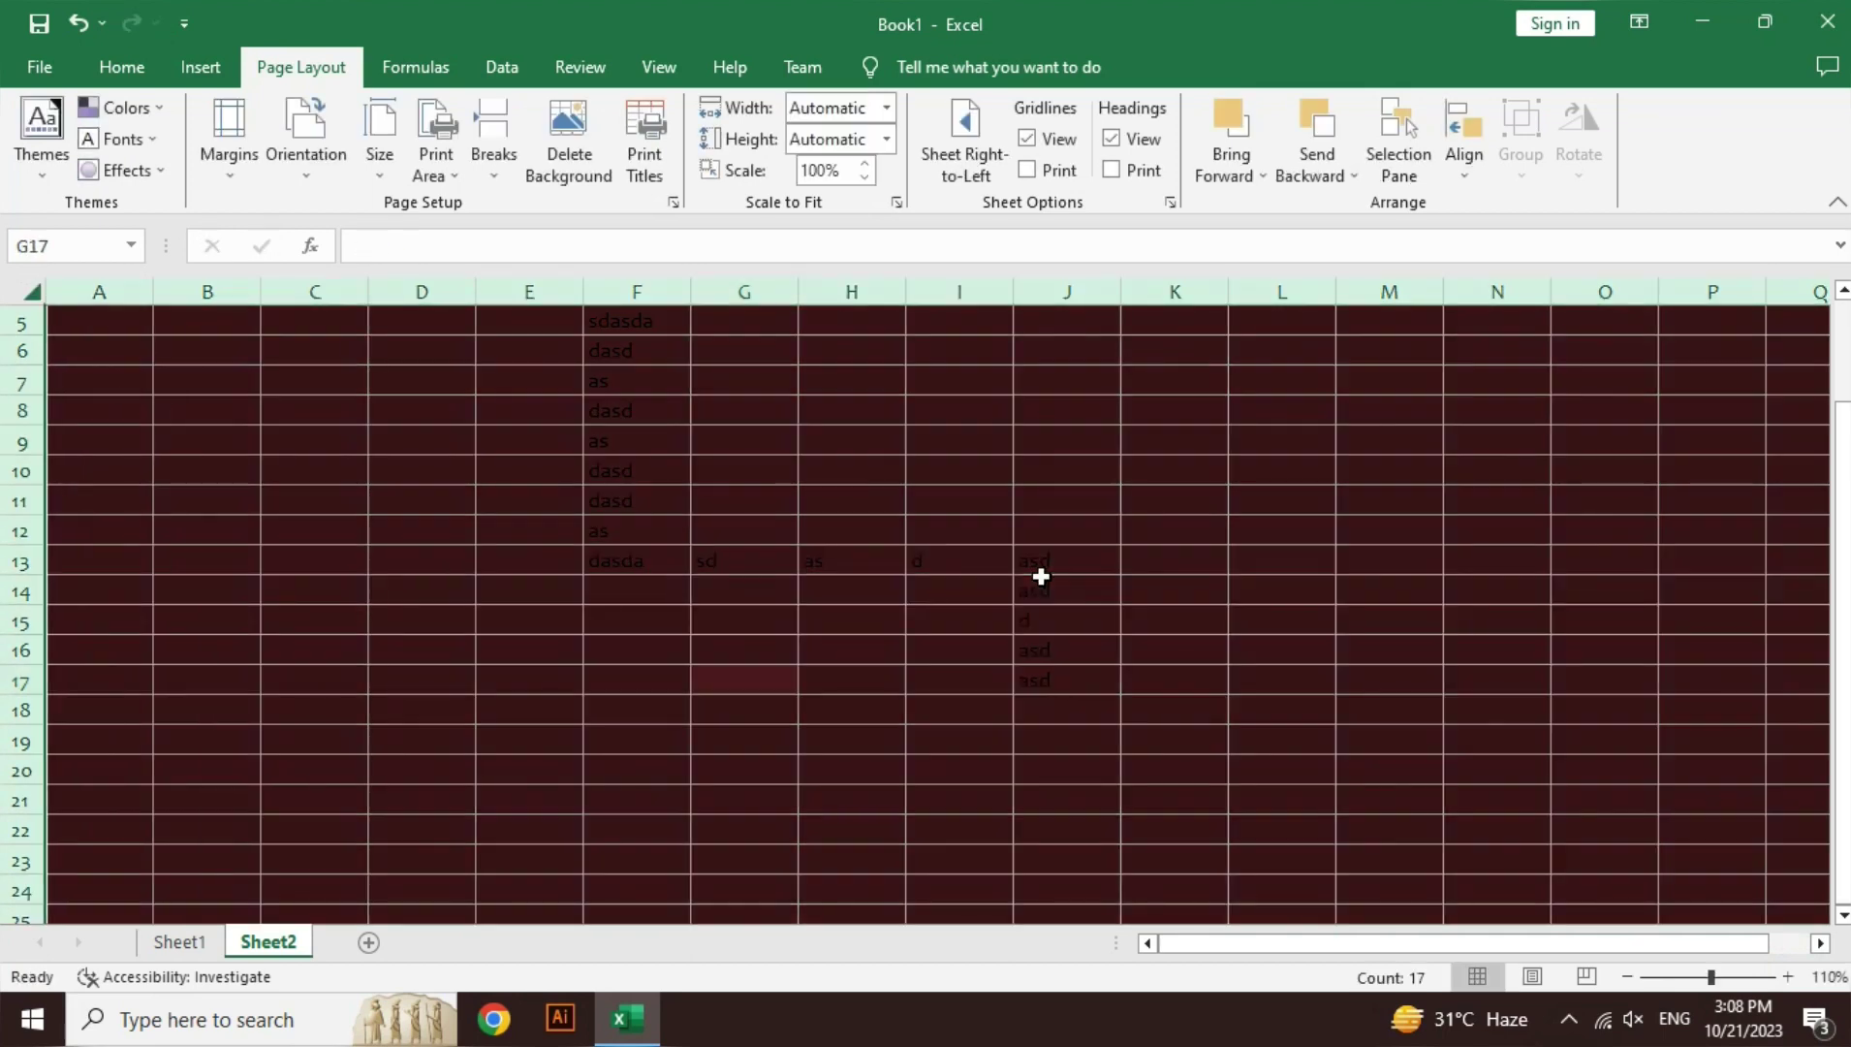
pyautogui.click(140, 63)
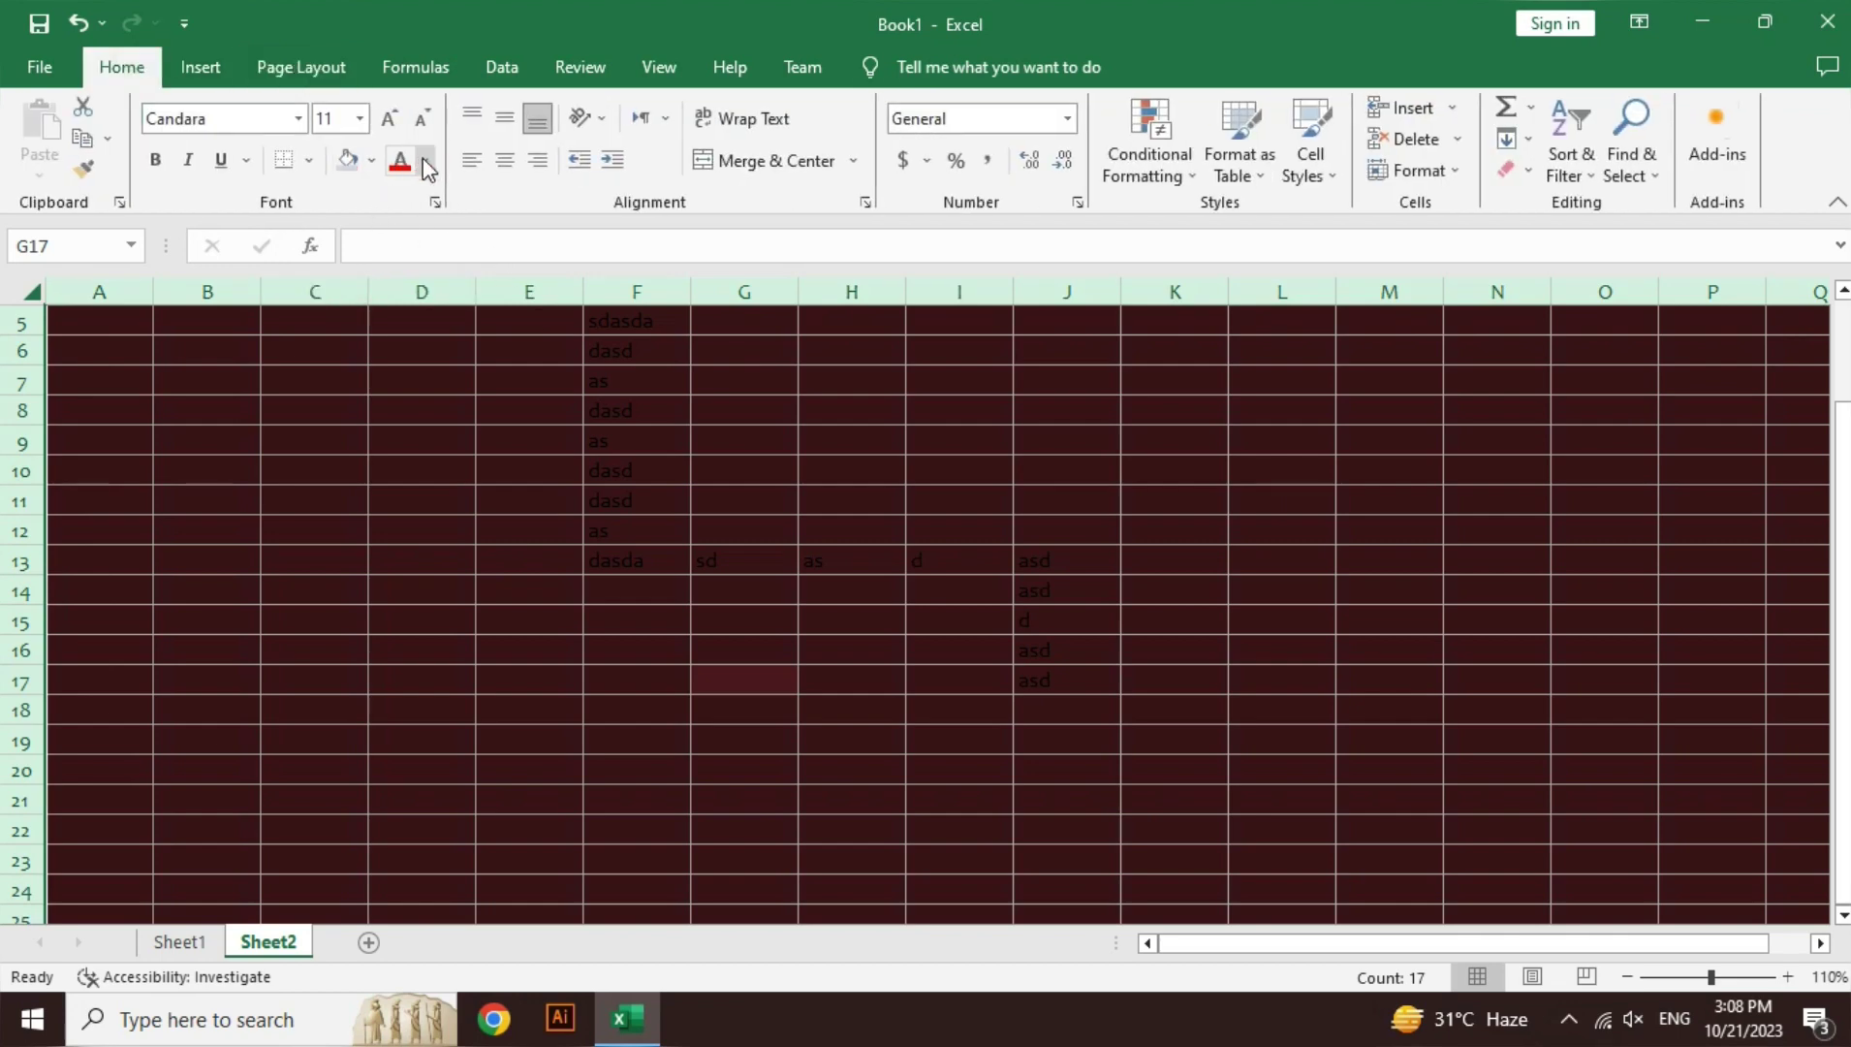
pyautogui.click(425, 160)
pyautogui.click(399, 254)
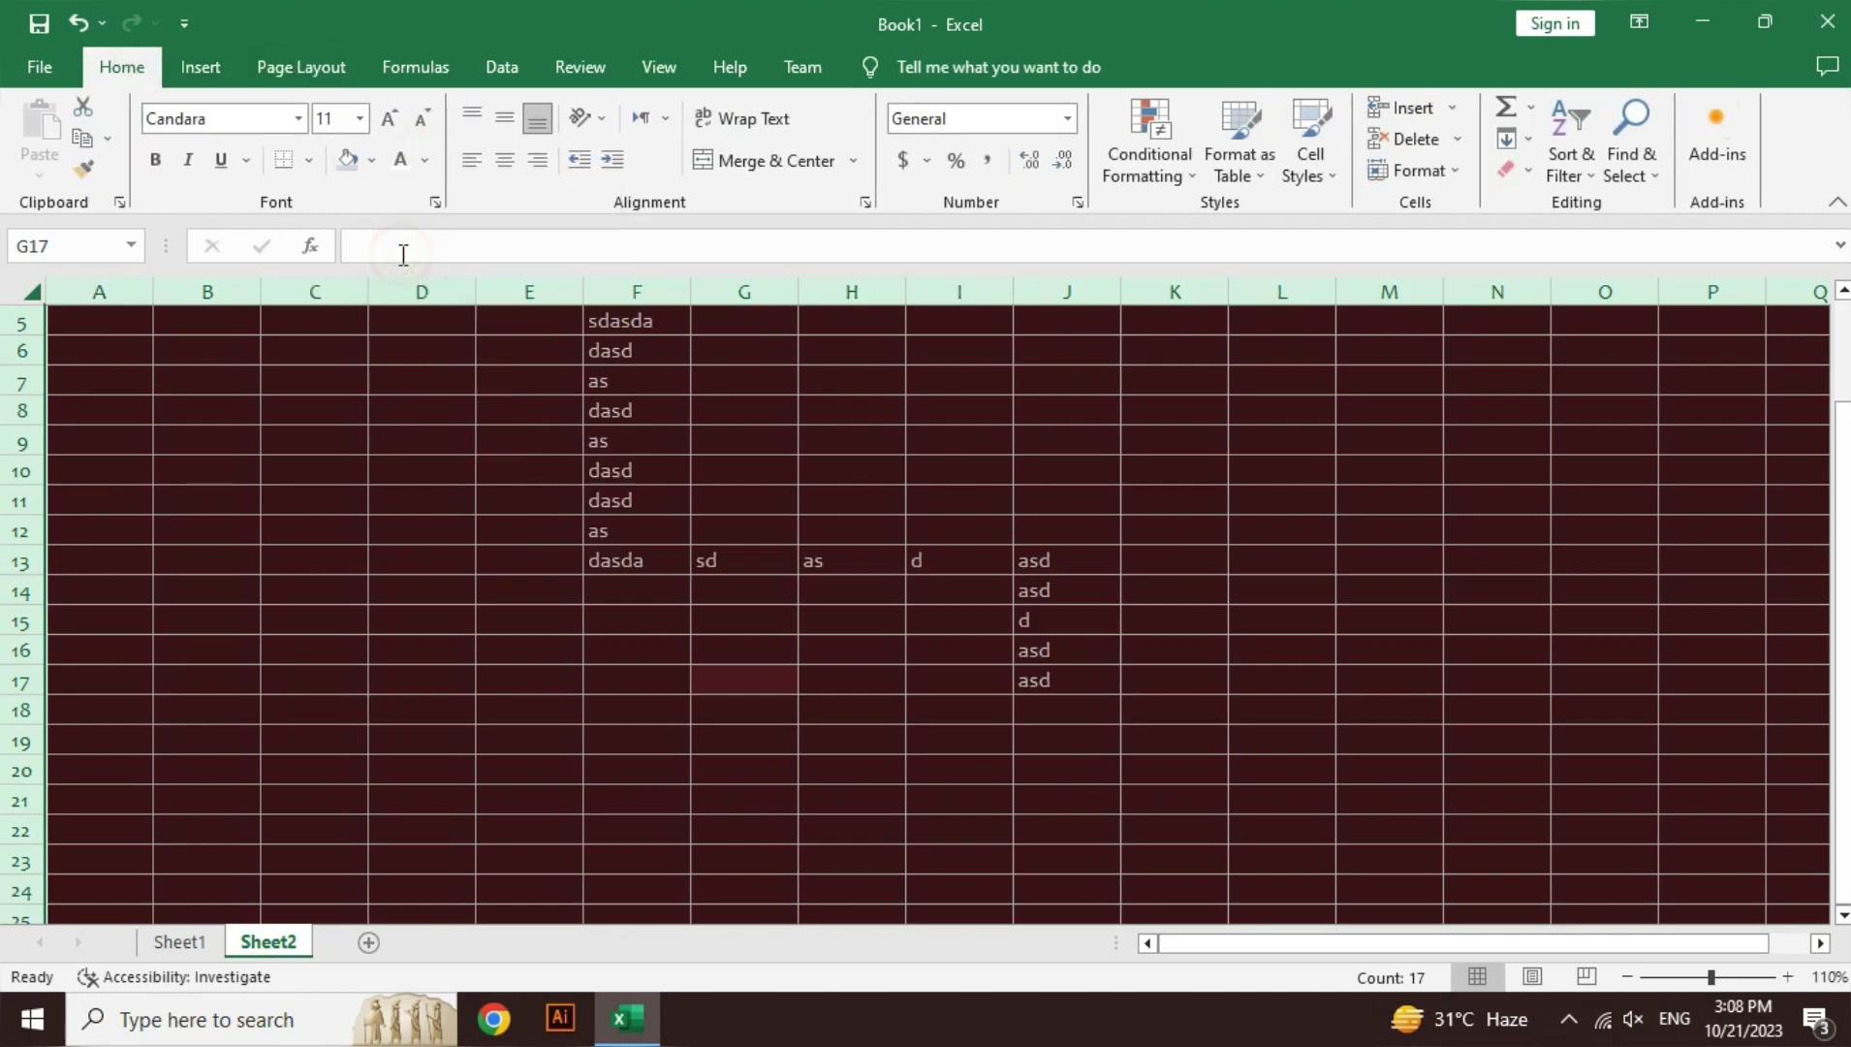
pyautogui.click(539, 578)
pyautogui.click(597, 752)
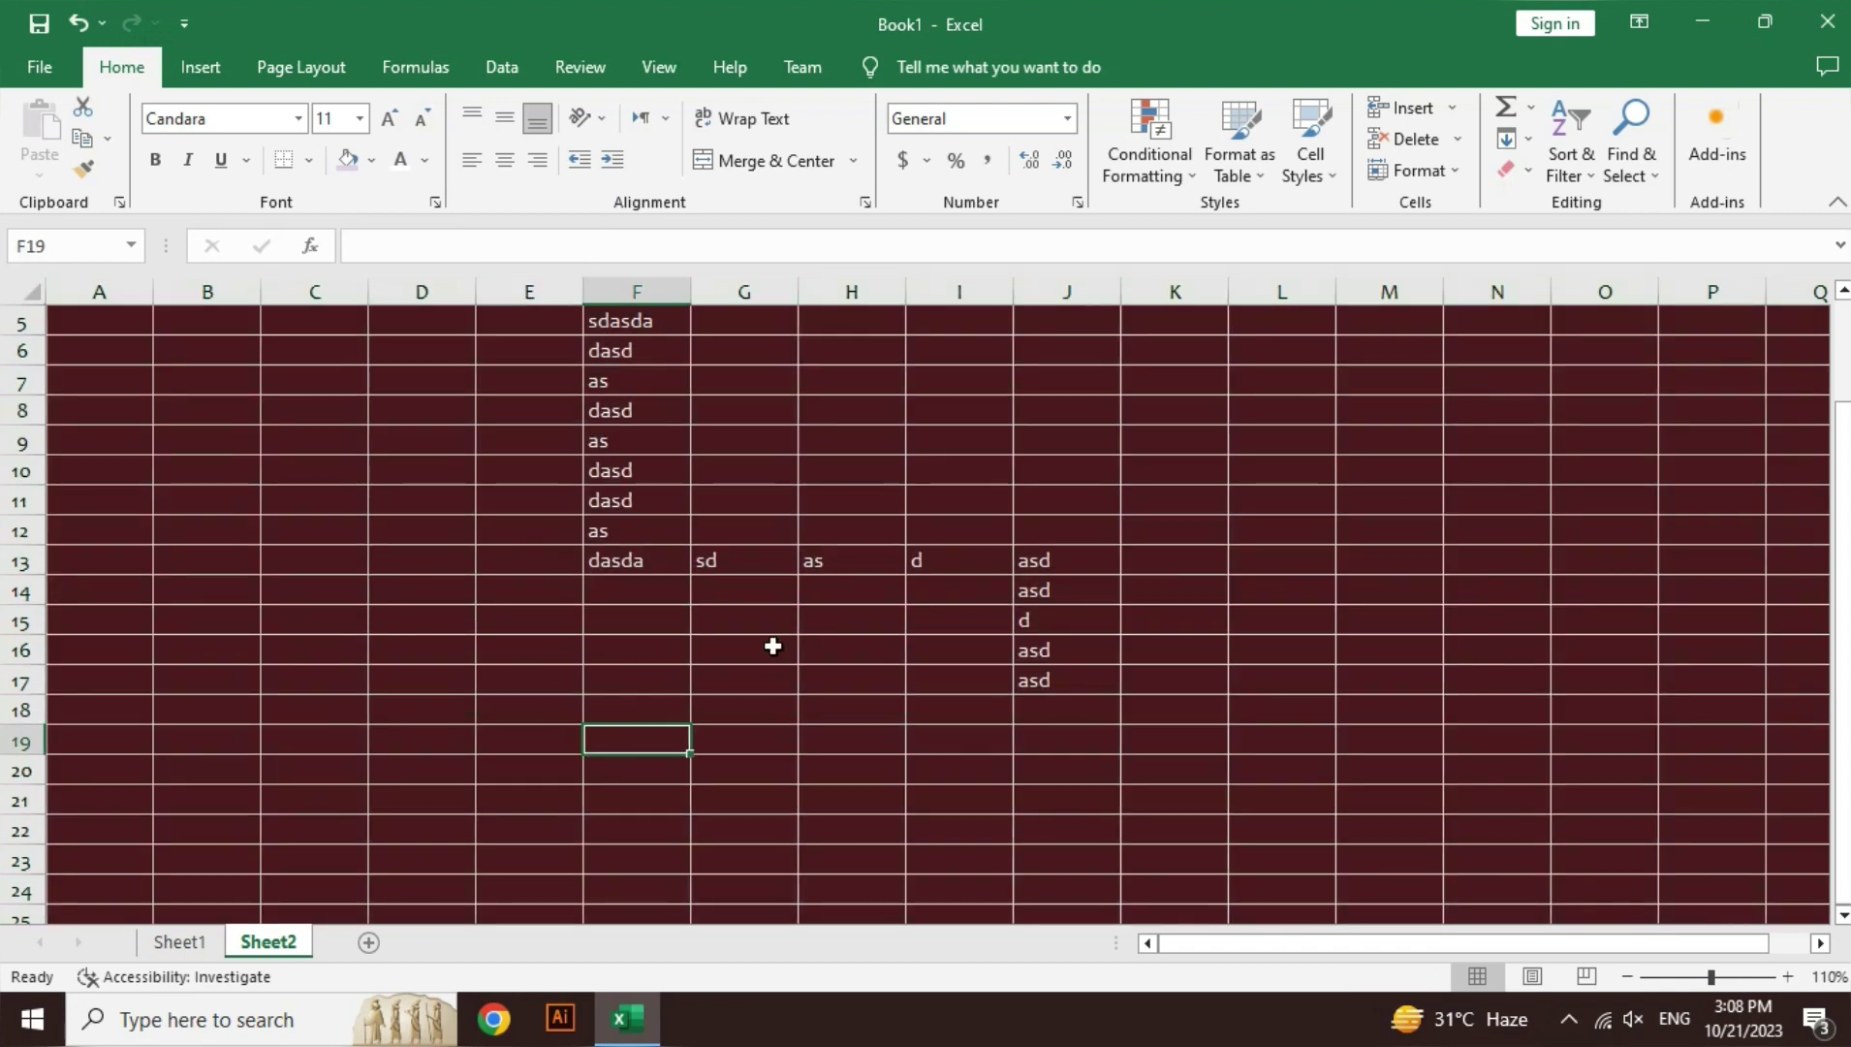
pyautogui.hotkey('ctrl', 'z')
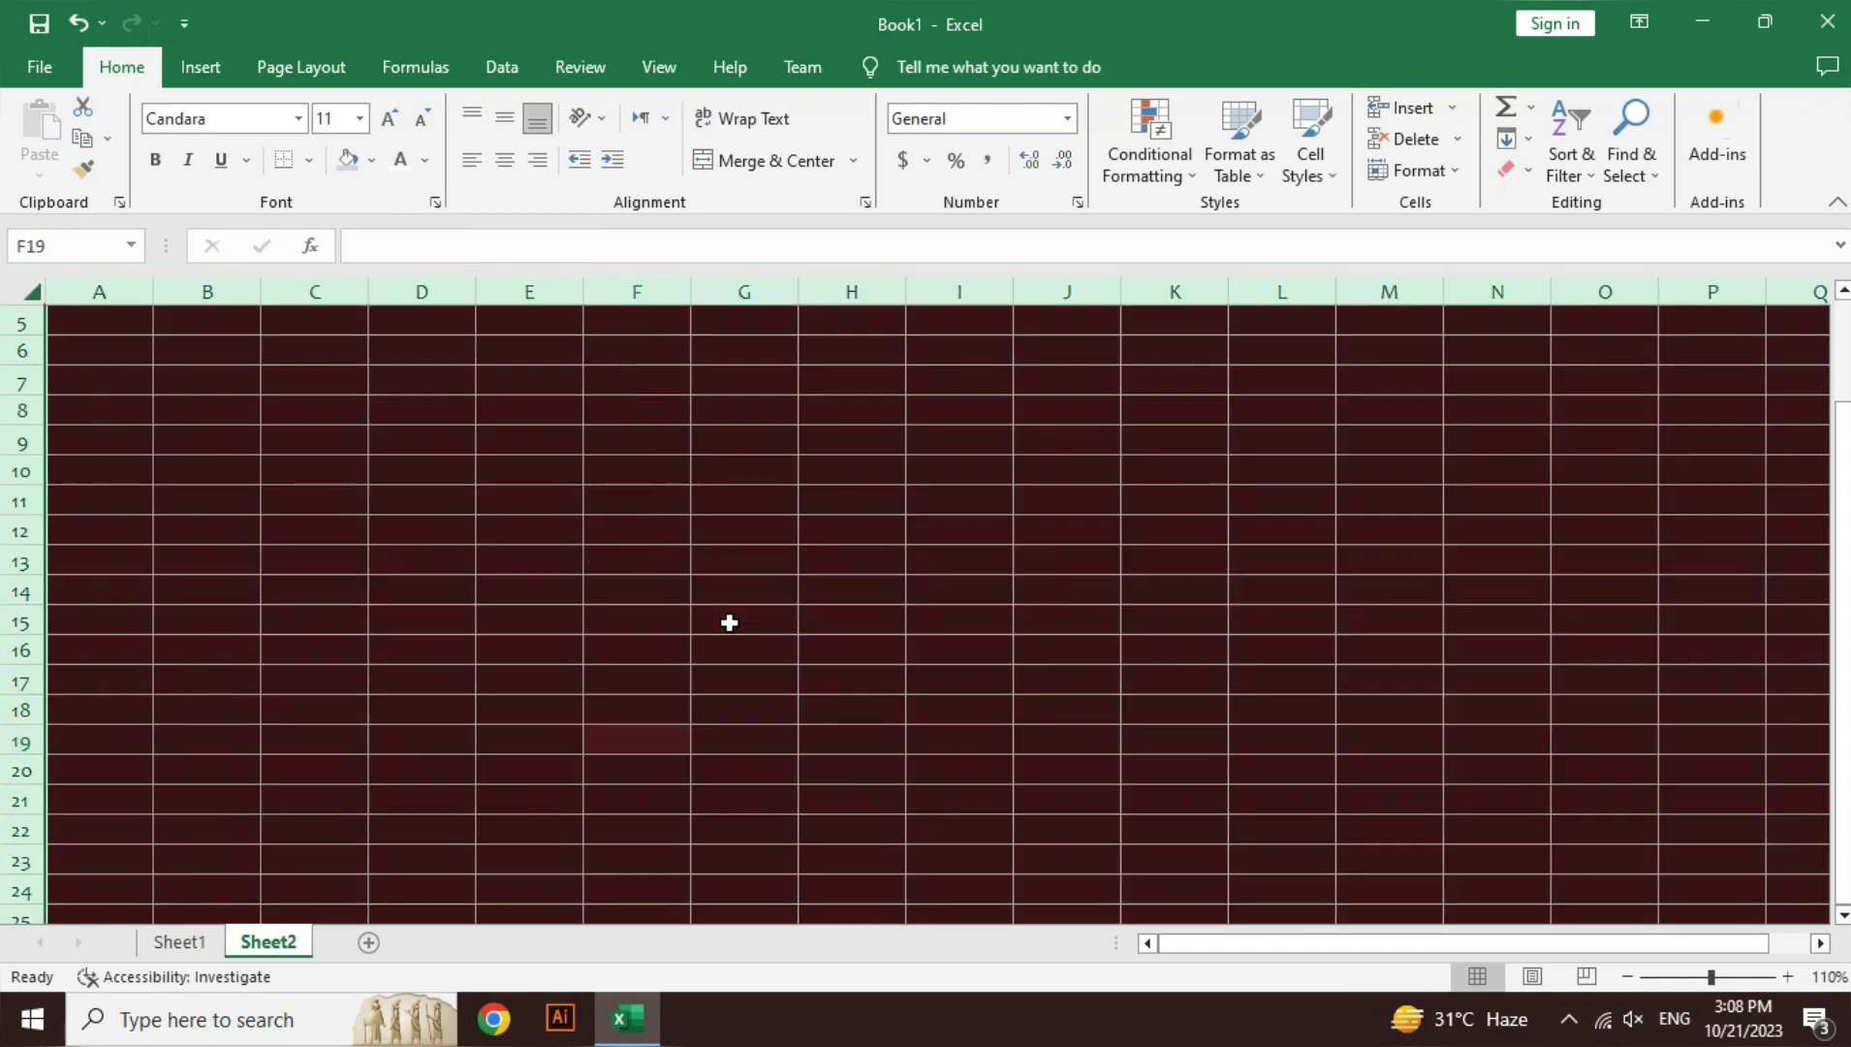
pyautogui.click(729, 623)
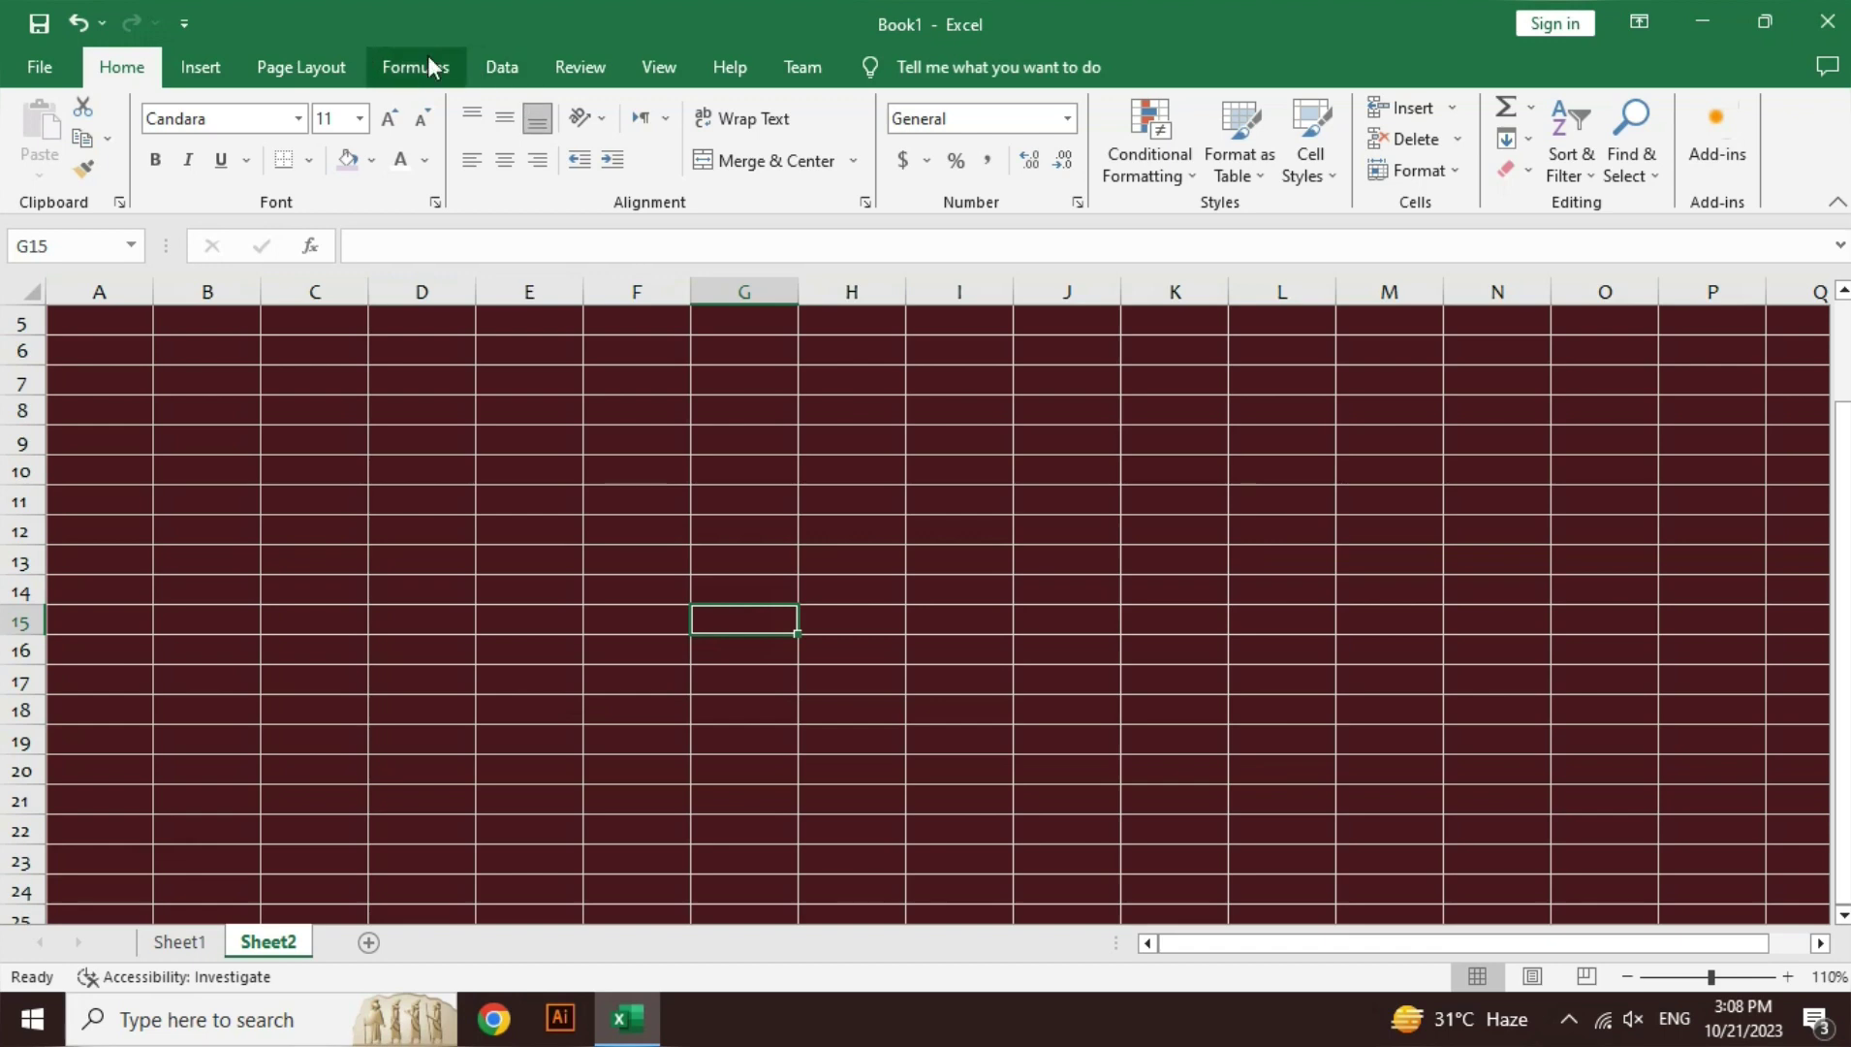
# - Delete Sheet2's maroon background picture and switch back to Sheet1
pyautogui.click(319, 74)
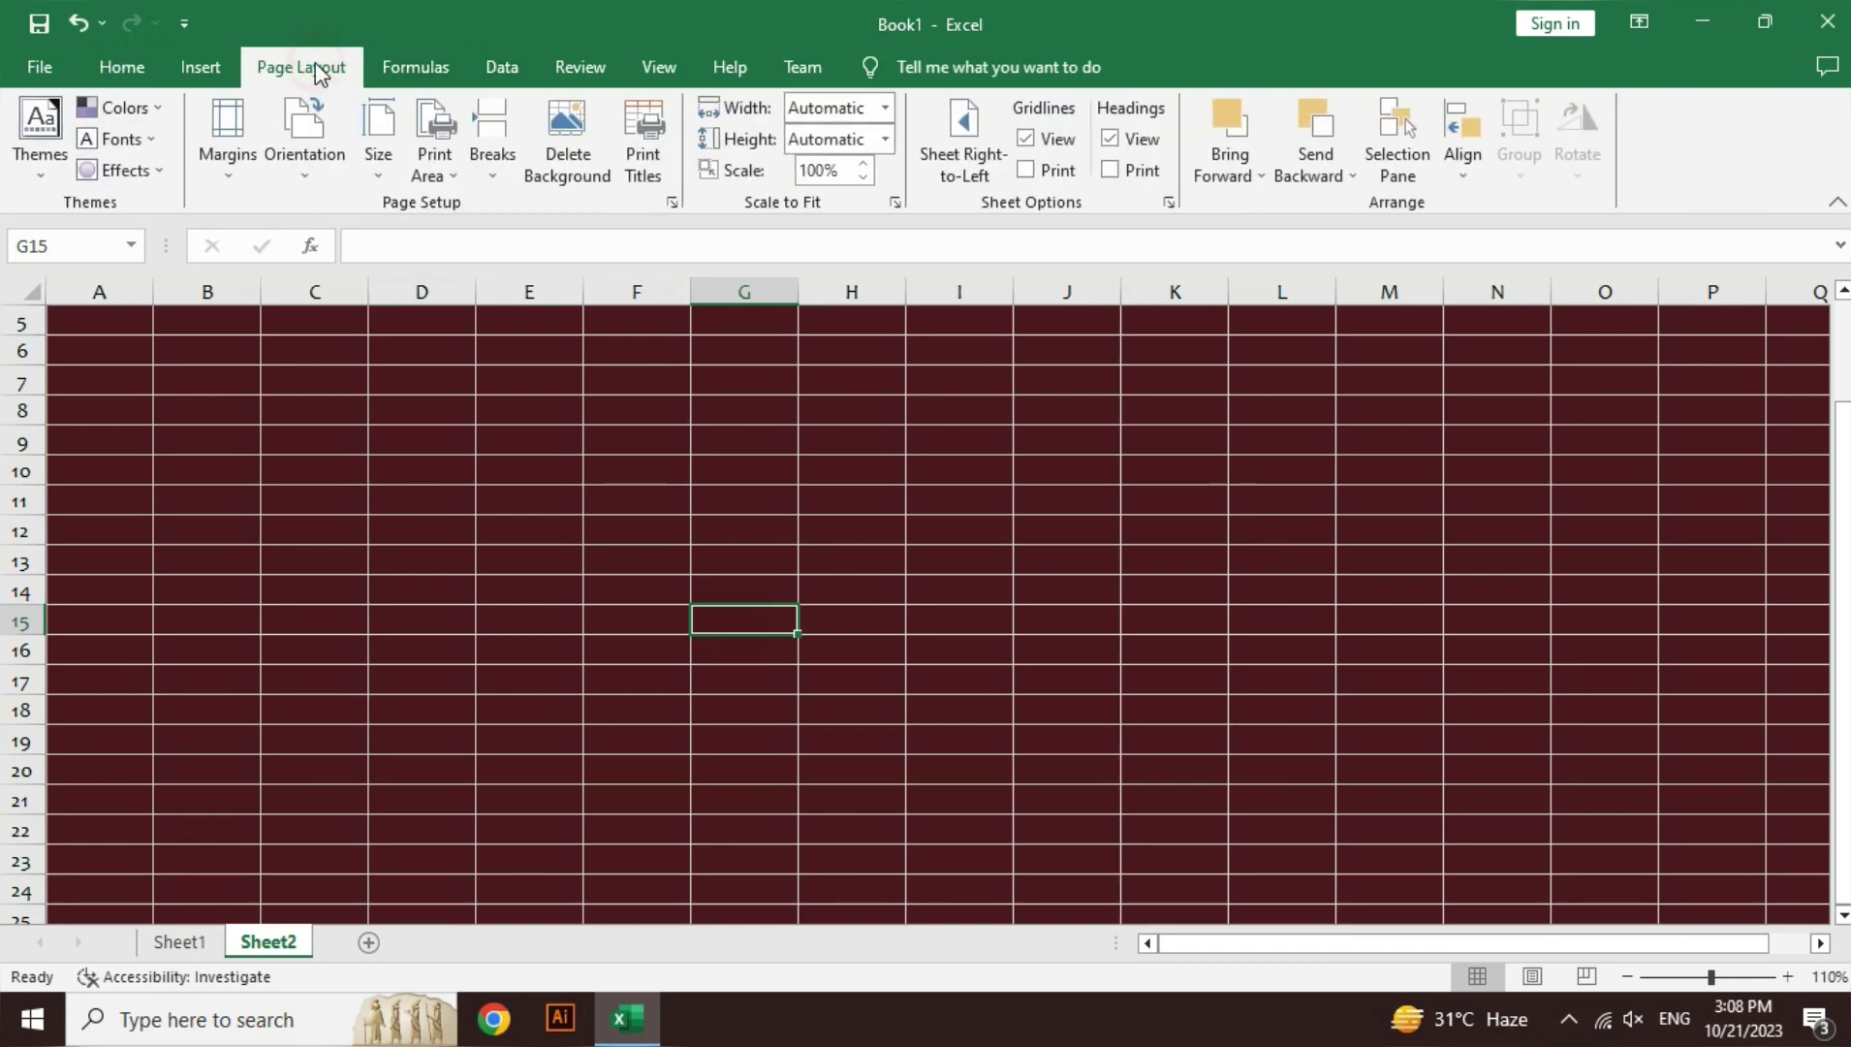
pyautogui.click(581, 175)
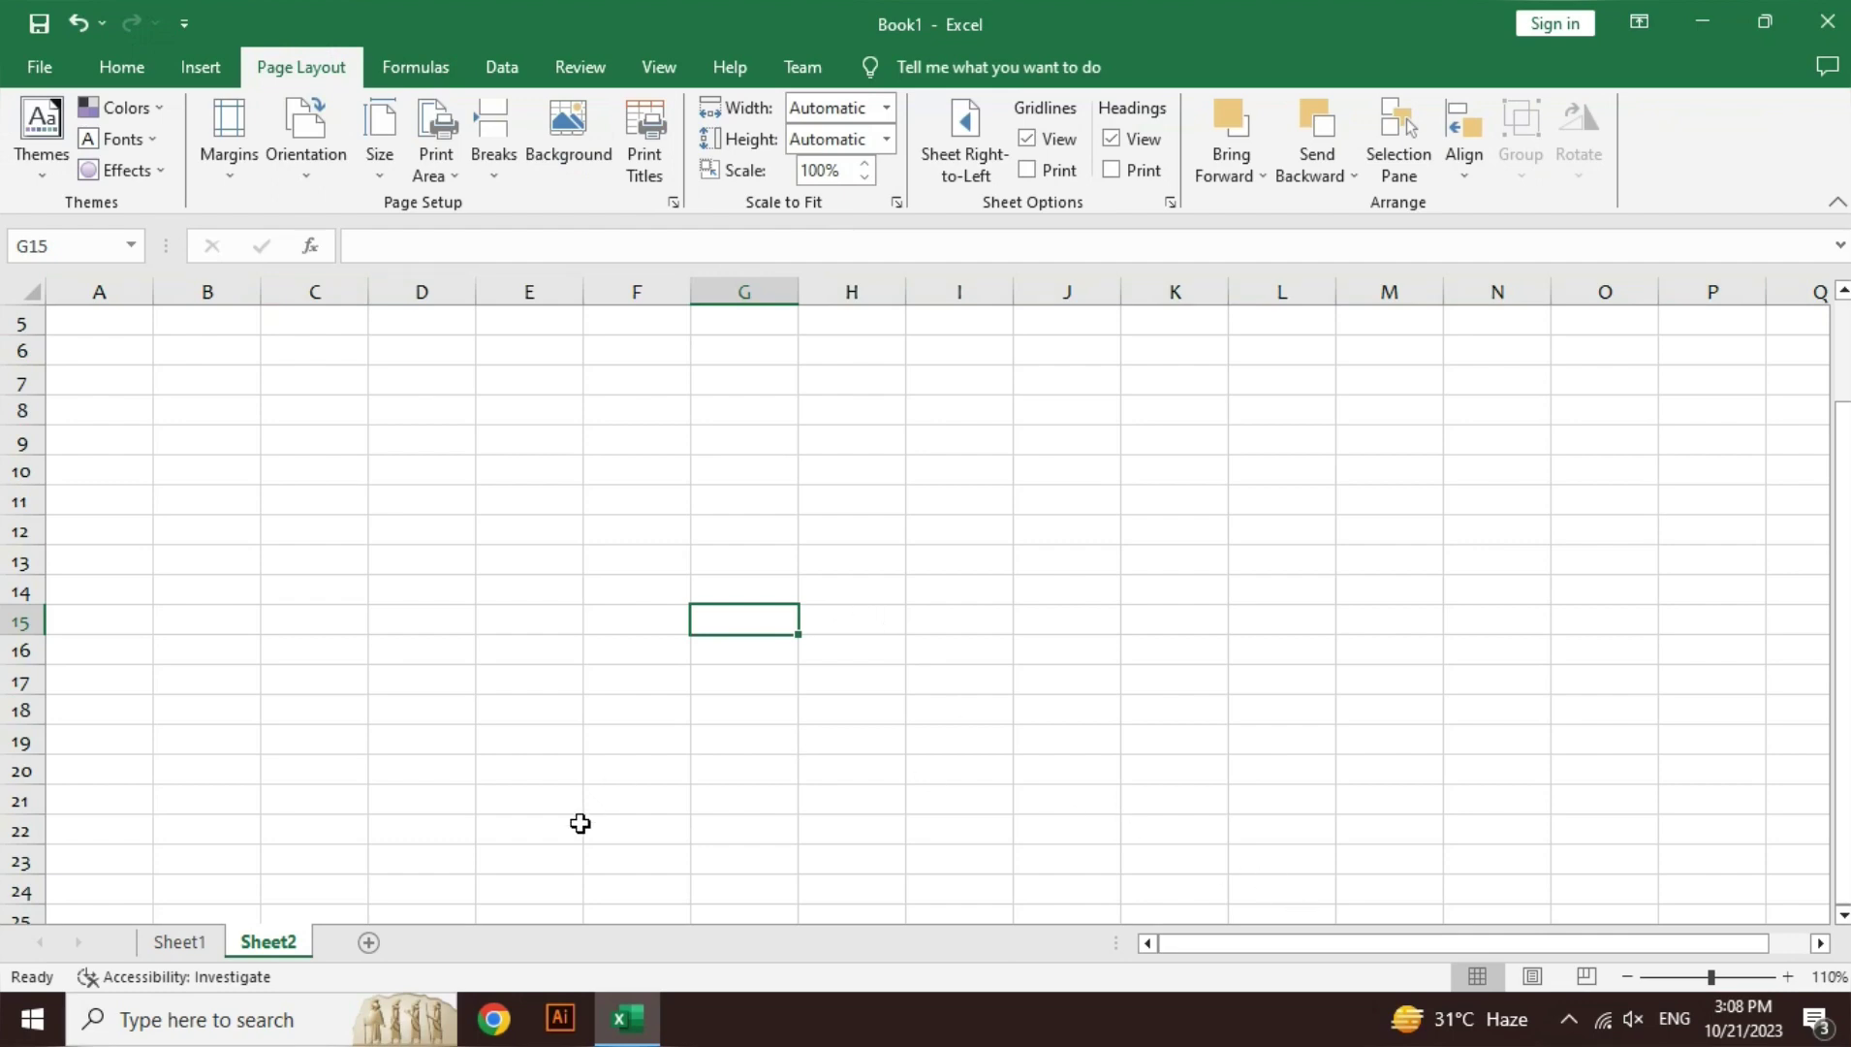
pyautogui.click(180, 941)
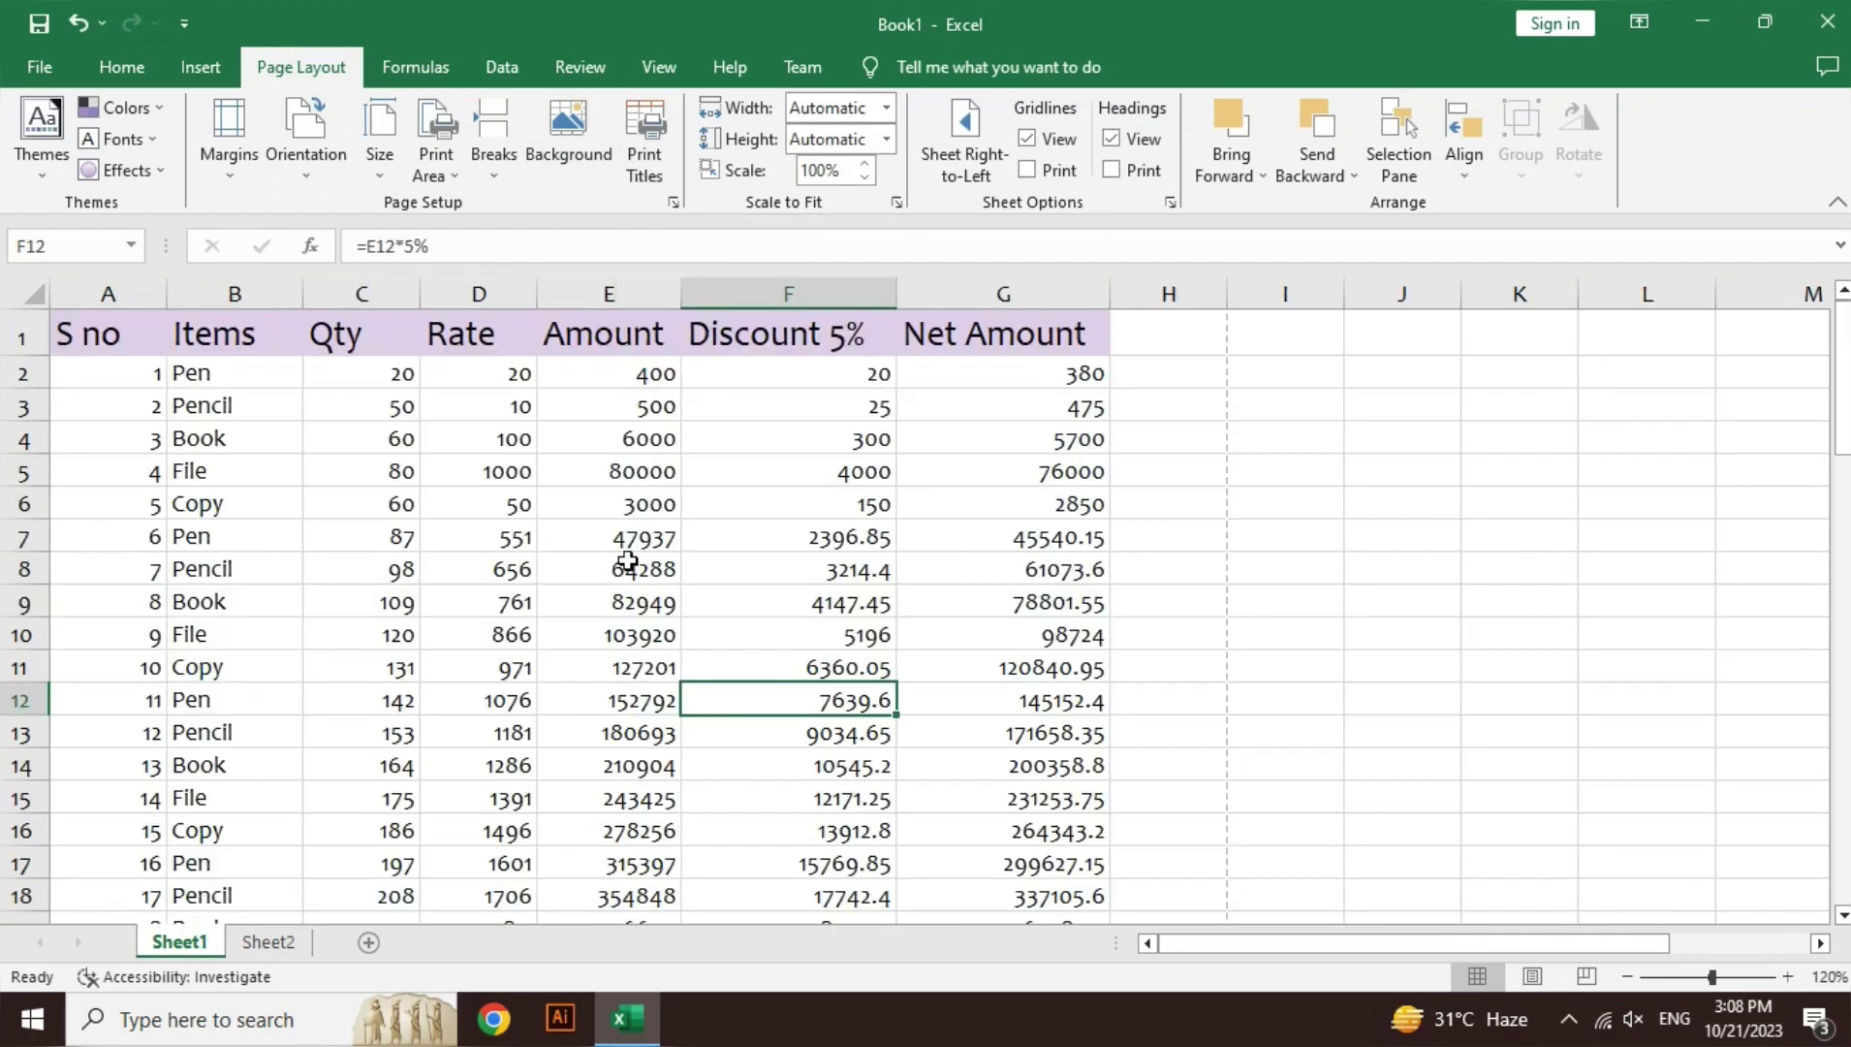
# - Scroll Sheet1 down to the page break near row 46, then open the print preview
pyautogui.click(606, 508)
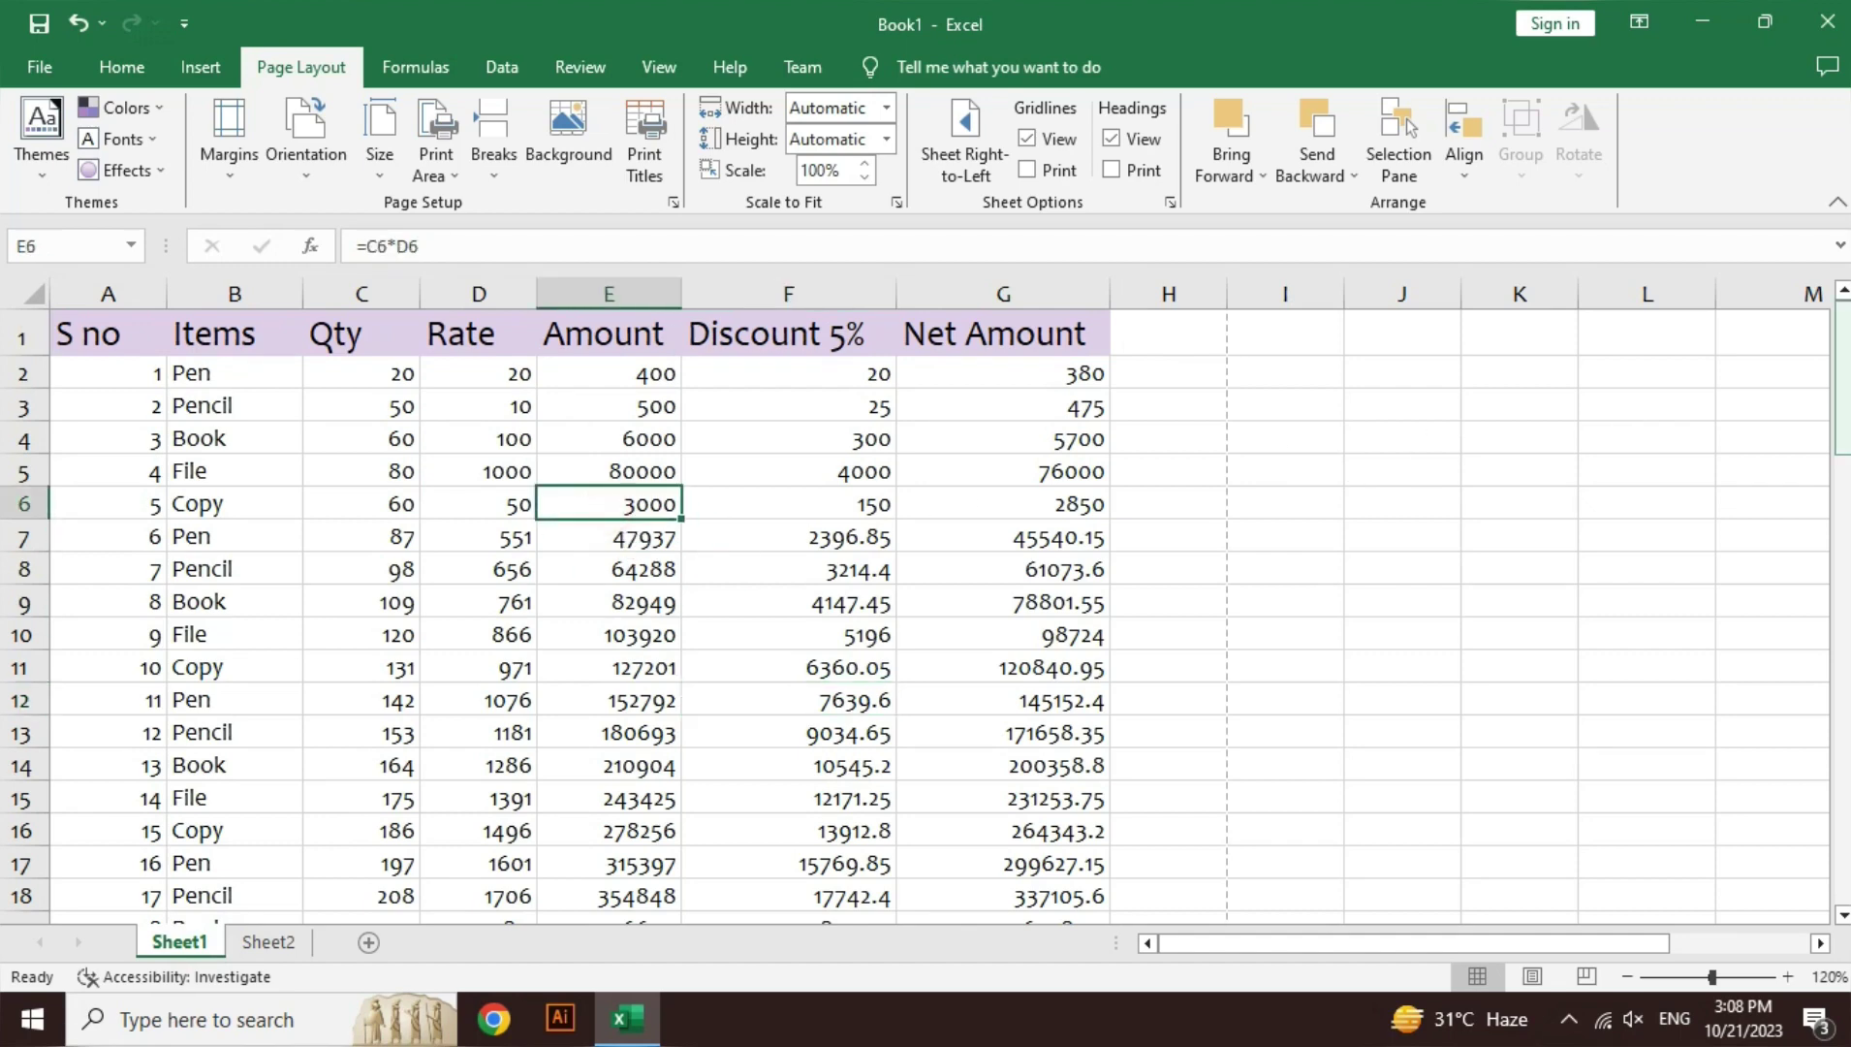
pyautogui.moveTo(1843, 397); pyautogui.dragTo(1845, 748)
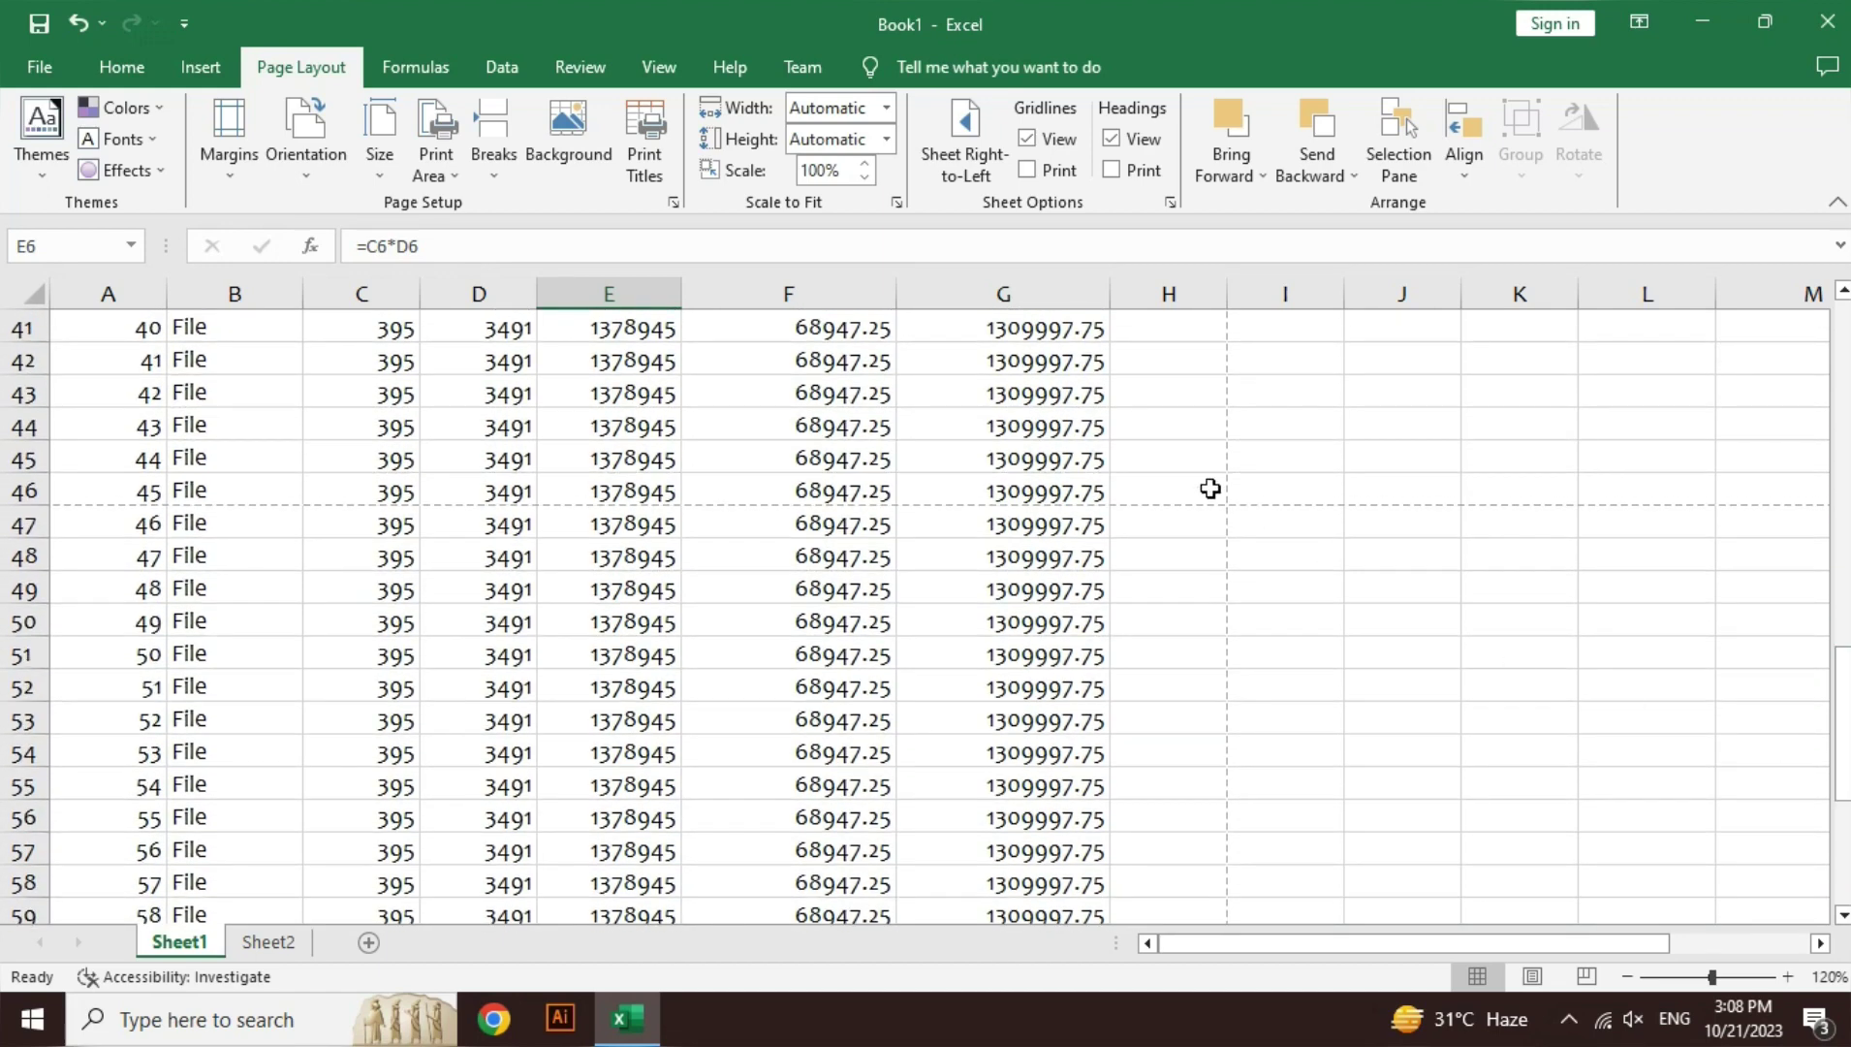
pyautogui.moveTo(1178, 485); pyautogui.dragTo(1082, 484)
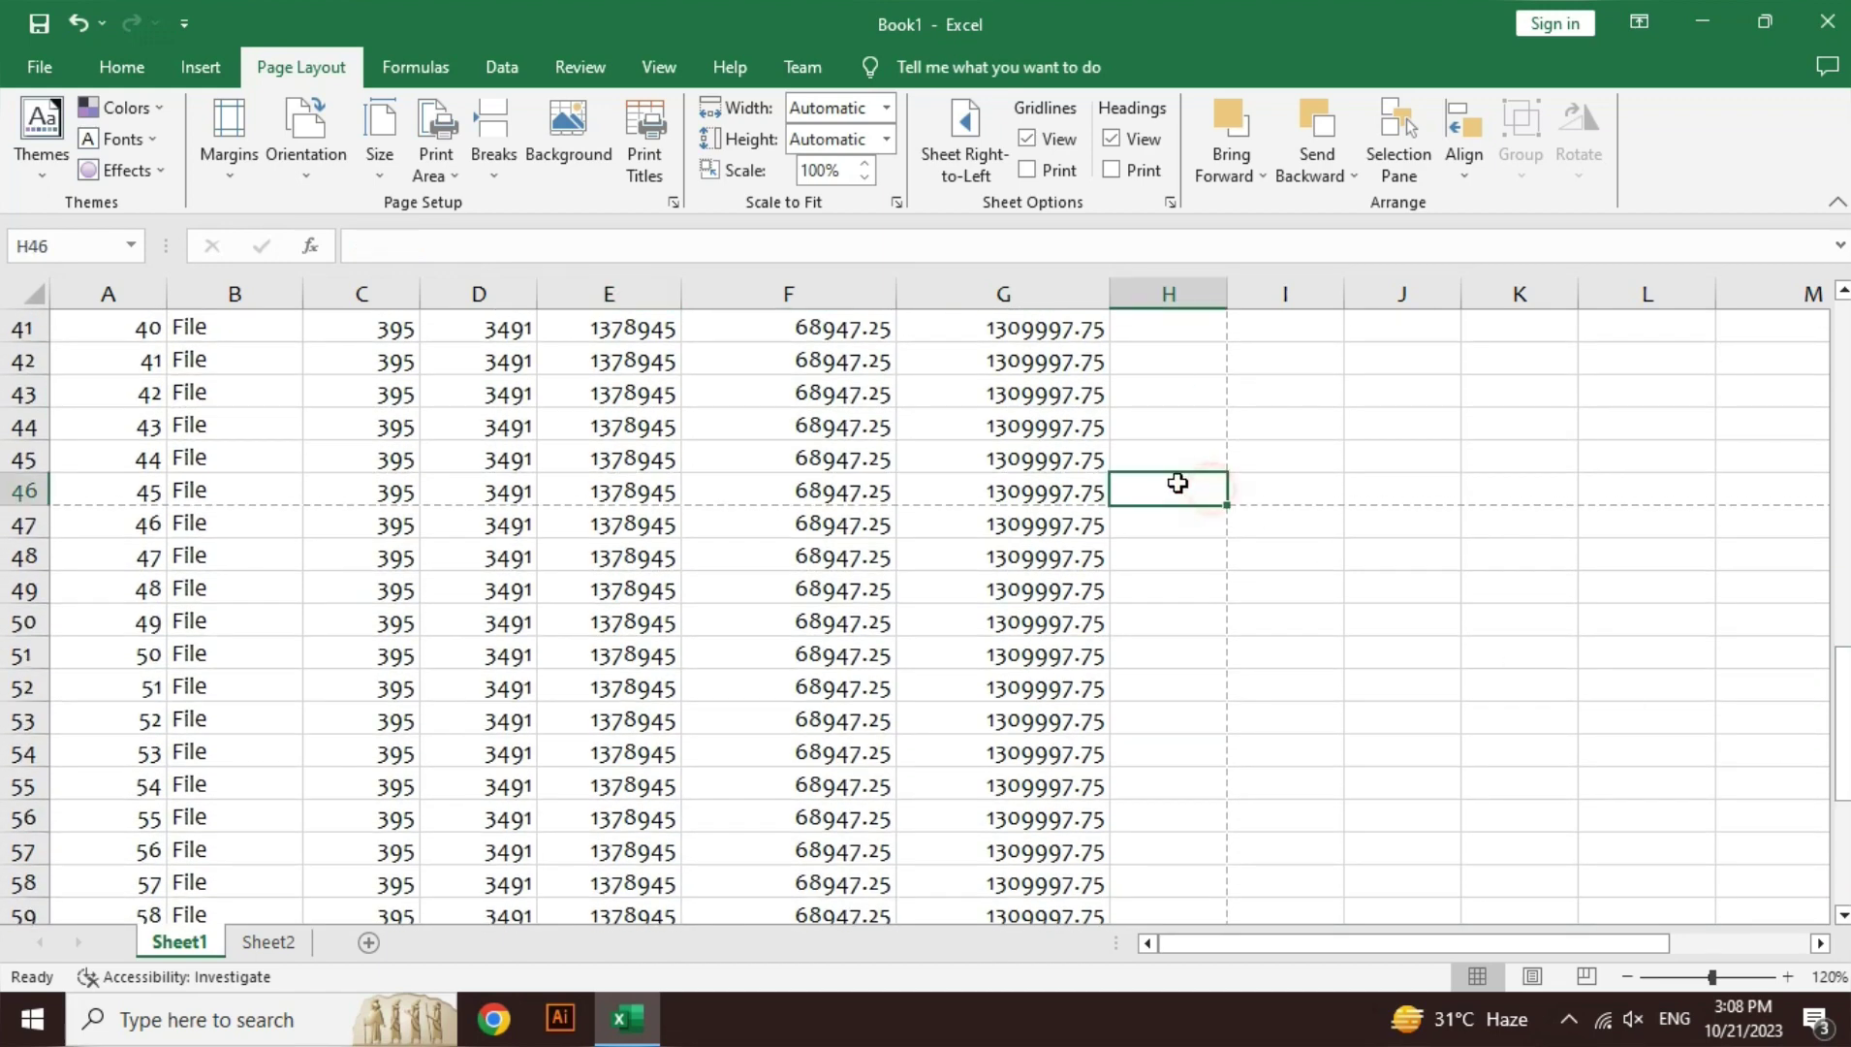
pyautogui.click(1163, 620)
pyautogui.hotkey('ctrl', 'p')
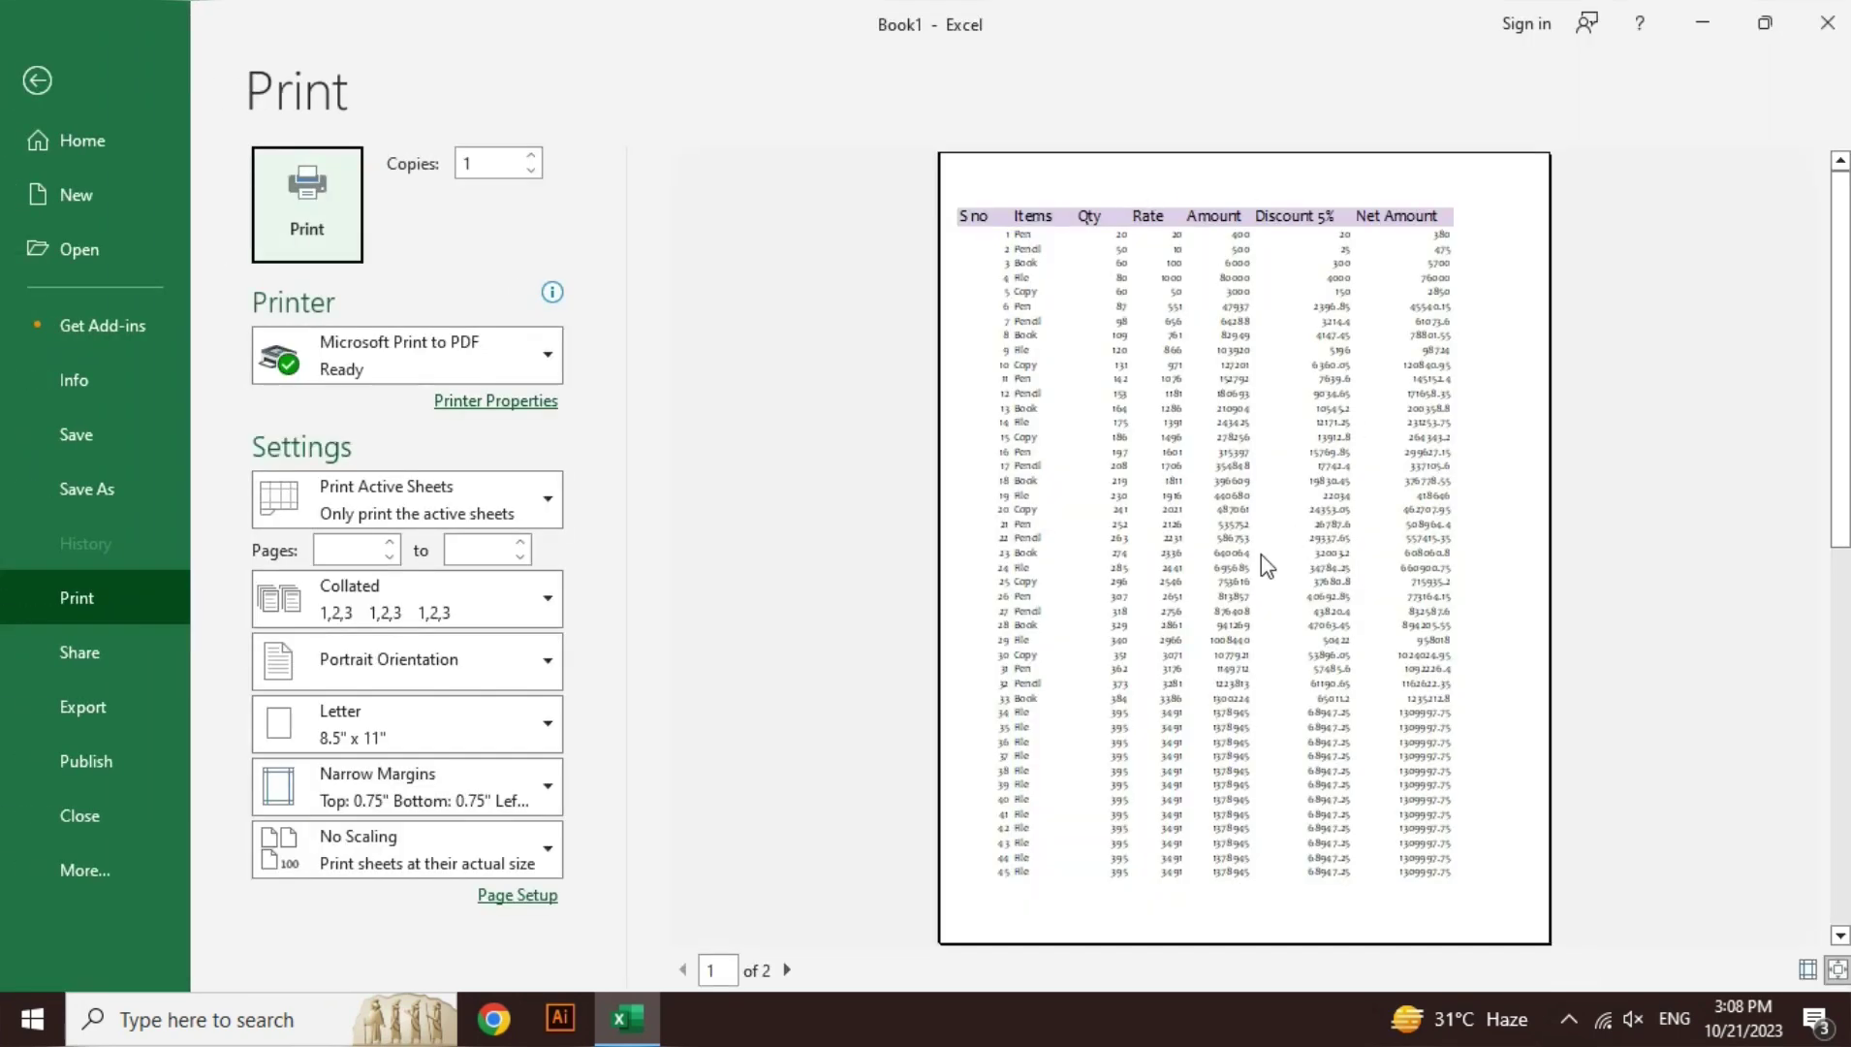
# - Flip between preview pages 1 and 2, ending on entries 46–69, then close the preview
pyautogui.click(788, 970)
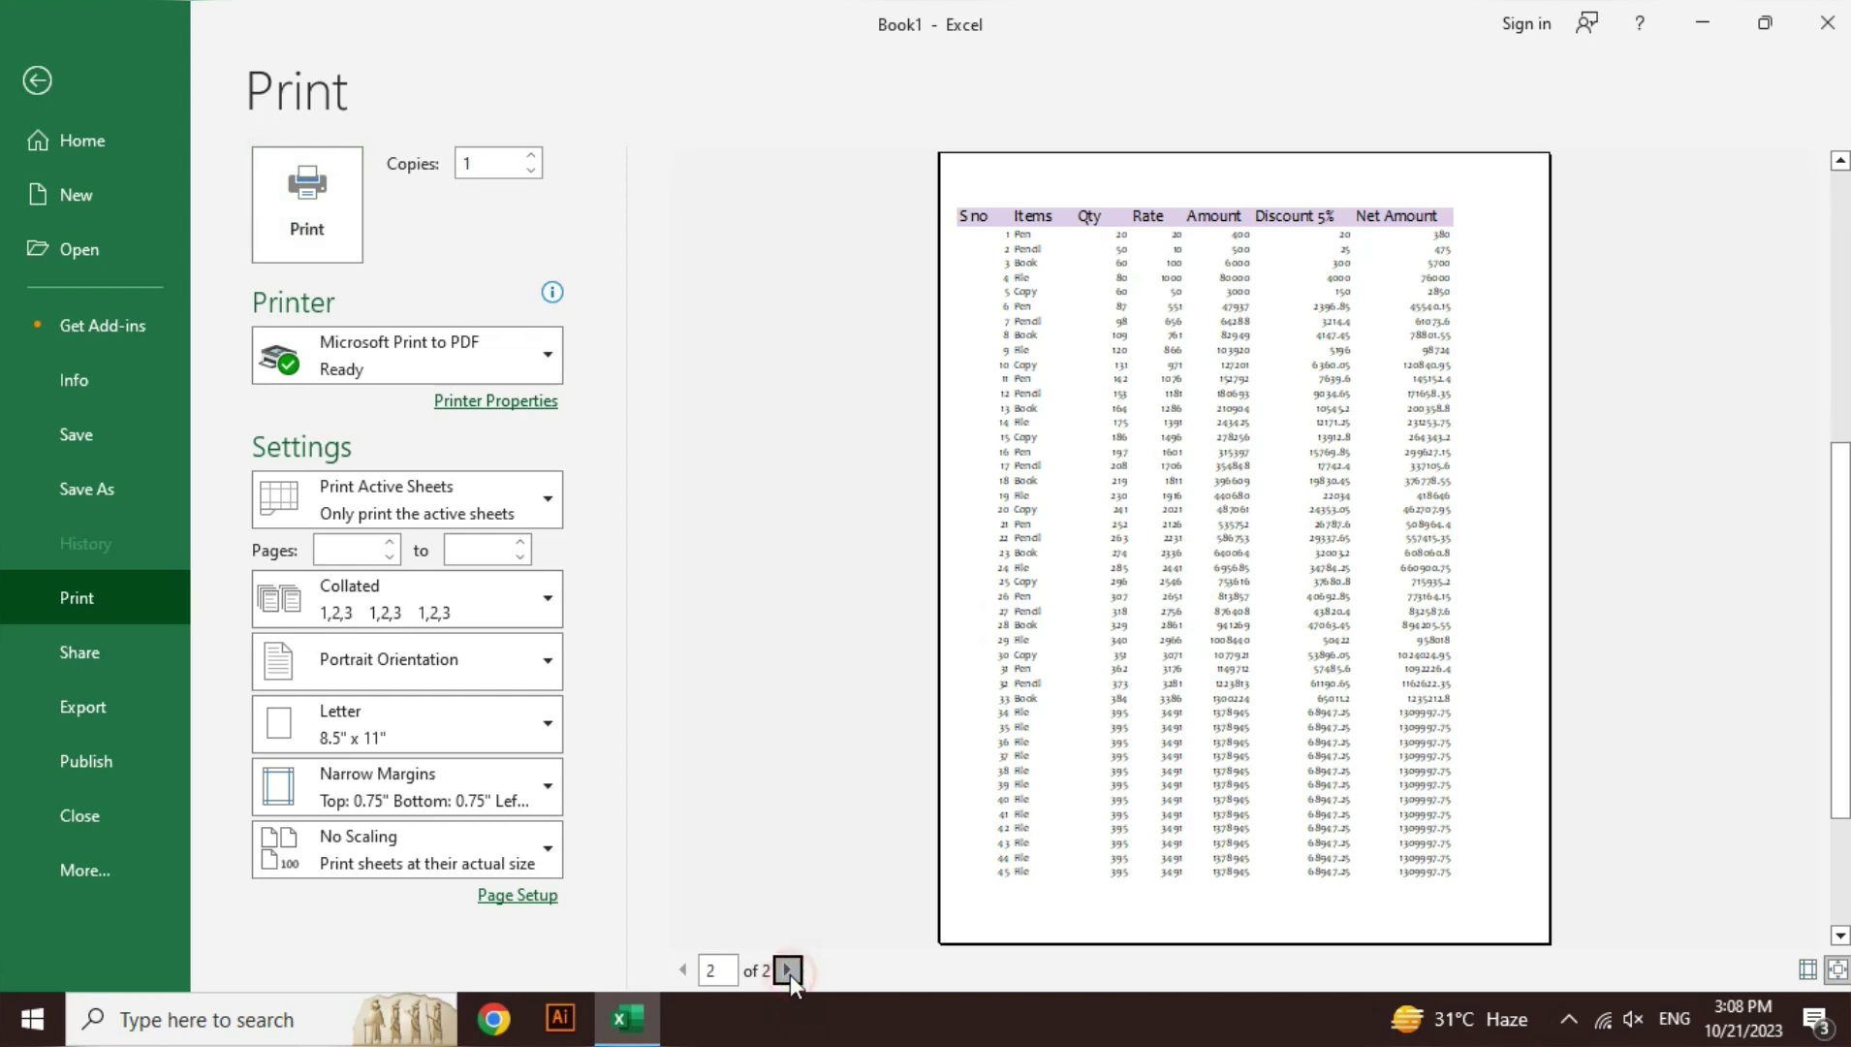
pyautogui.click(682, 969)
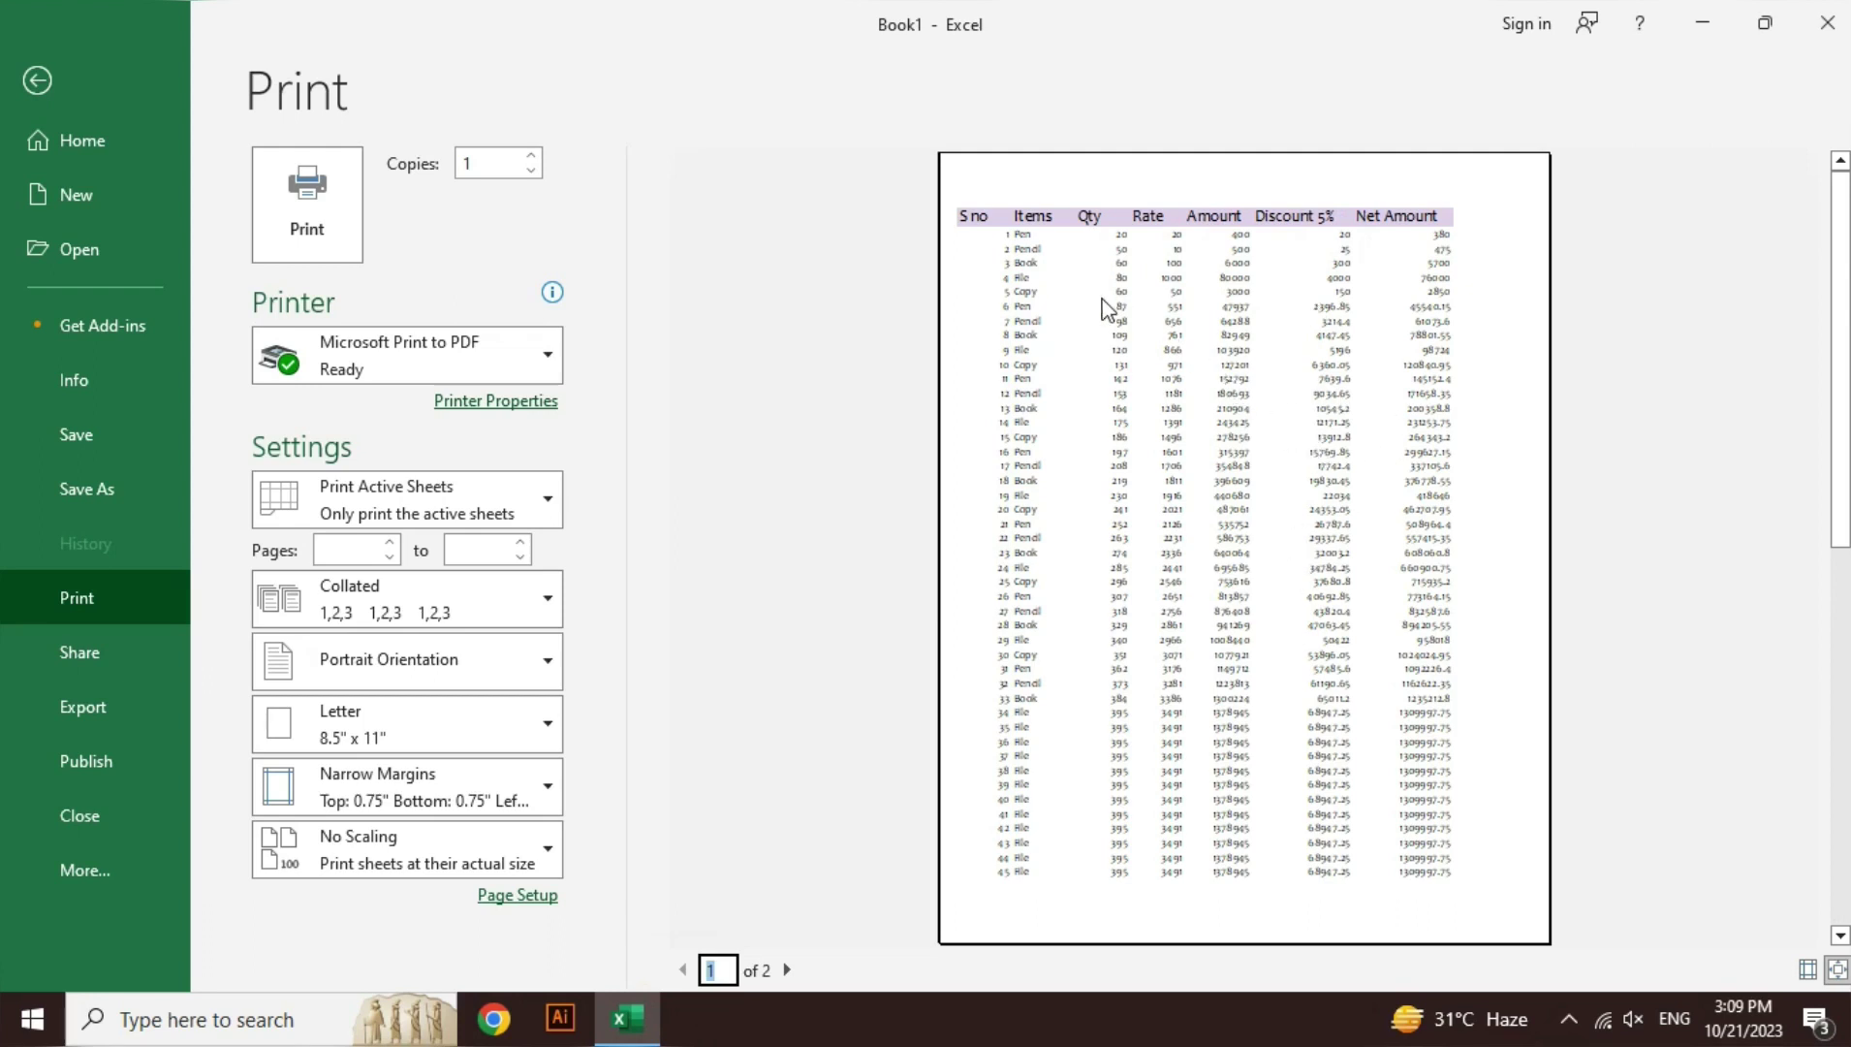
pyautogui.click(787, 970)
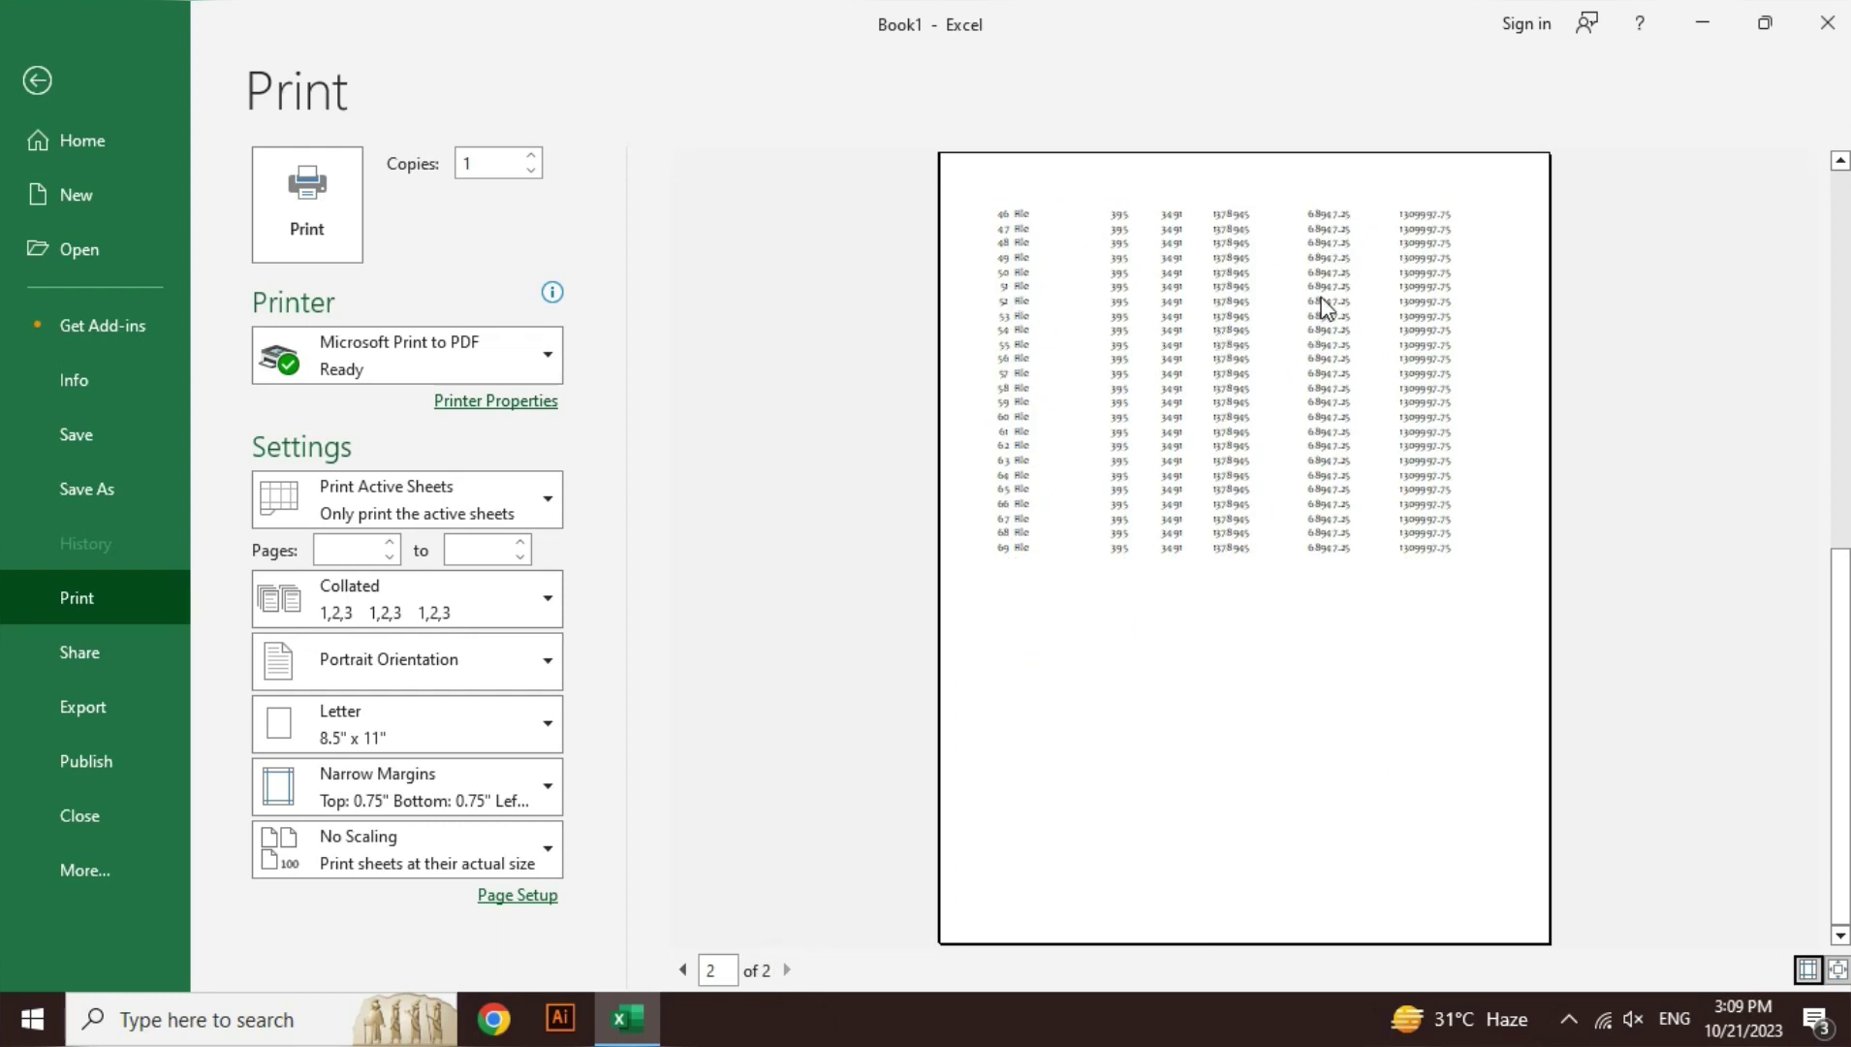
pyautogui.press('Escape')
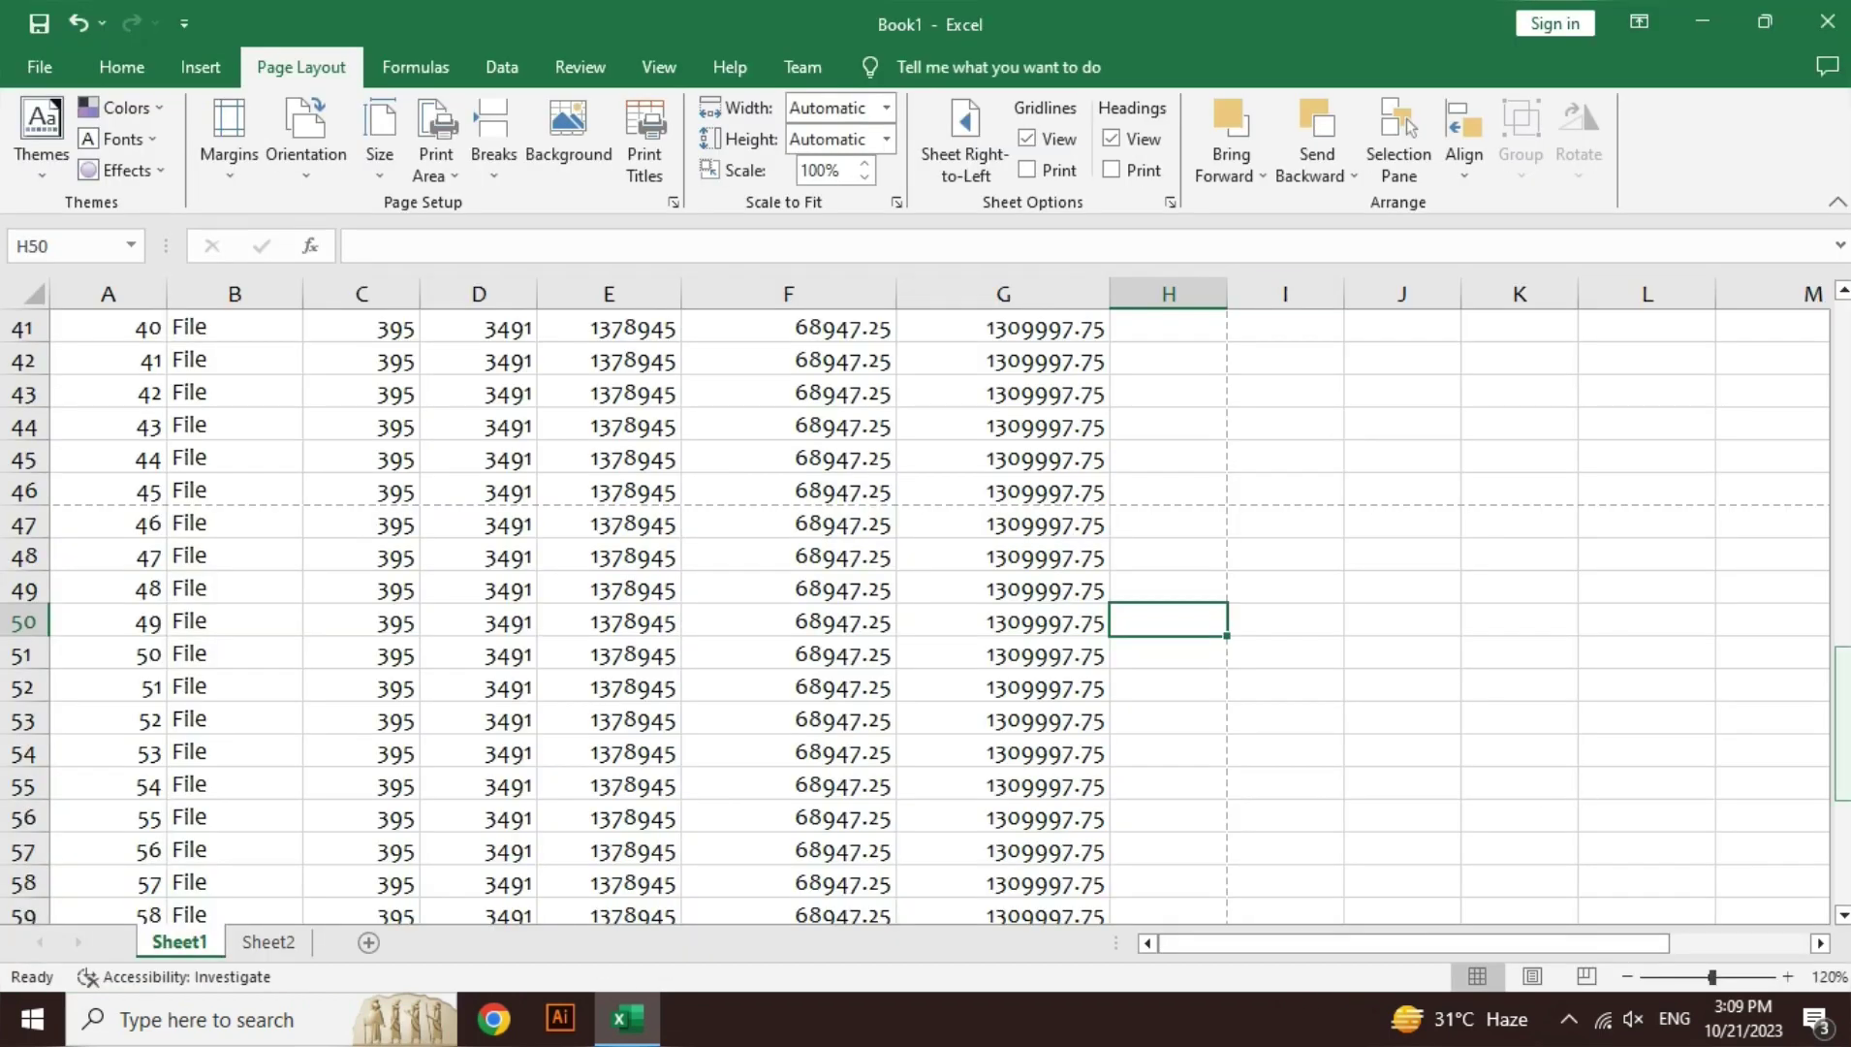
# - Fill the last table rows A60:G70 down to row 170, extending entries to 169
pyautogui.moveTo(1841, 703); pyautogui.dragTo(1842, 808)
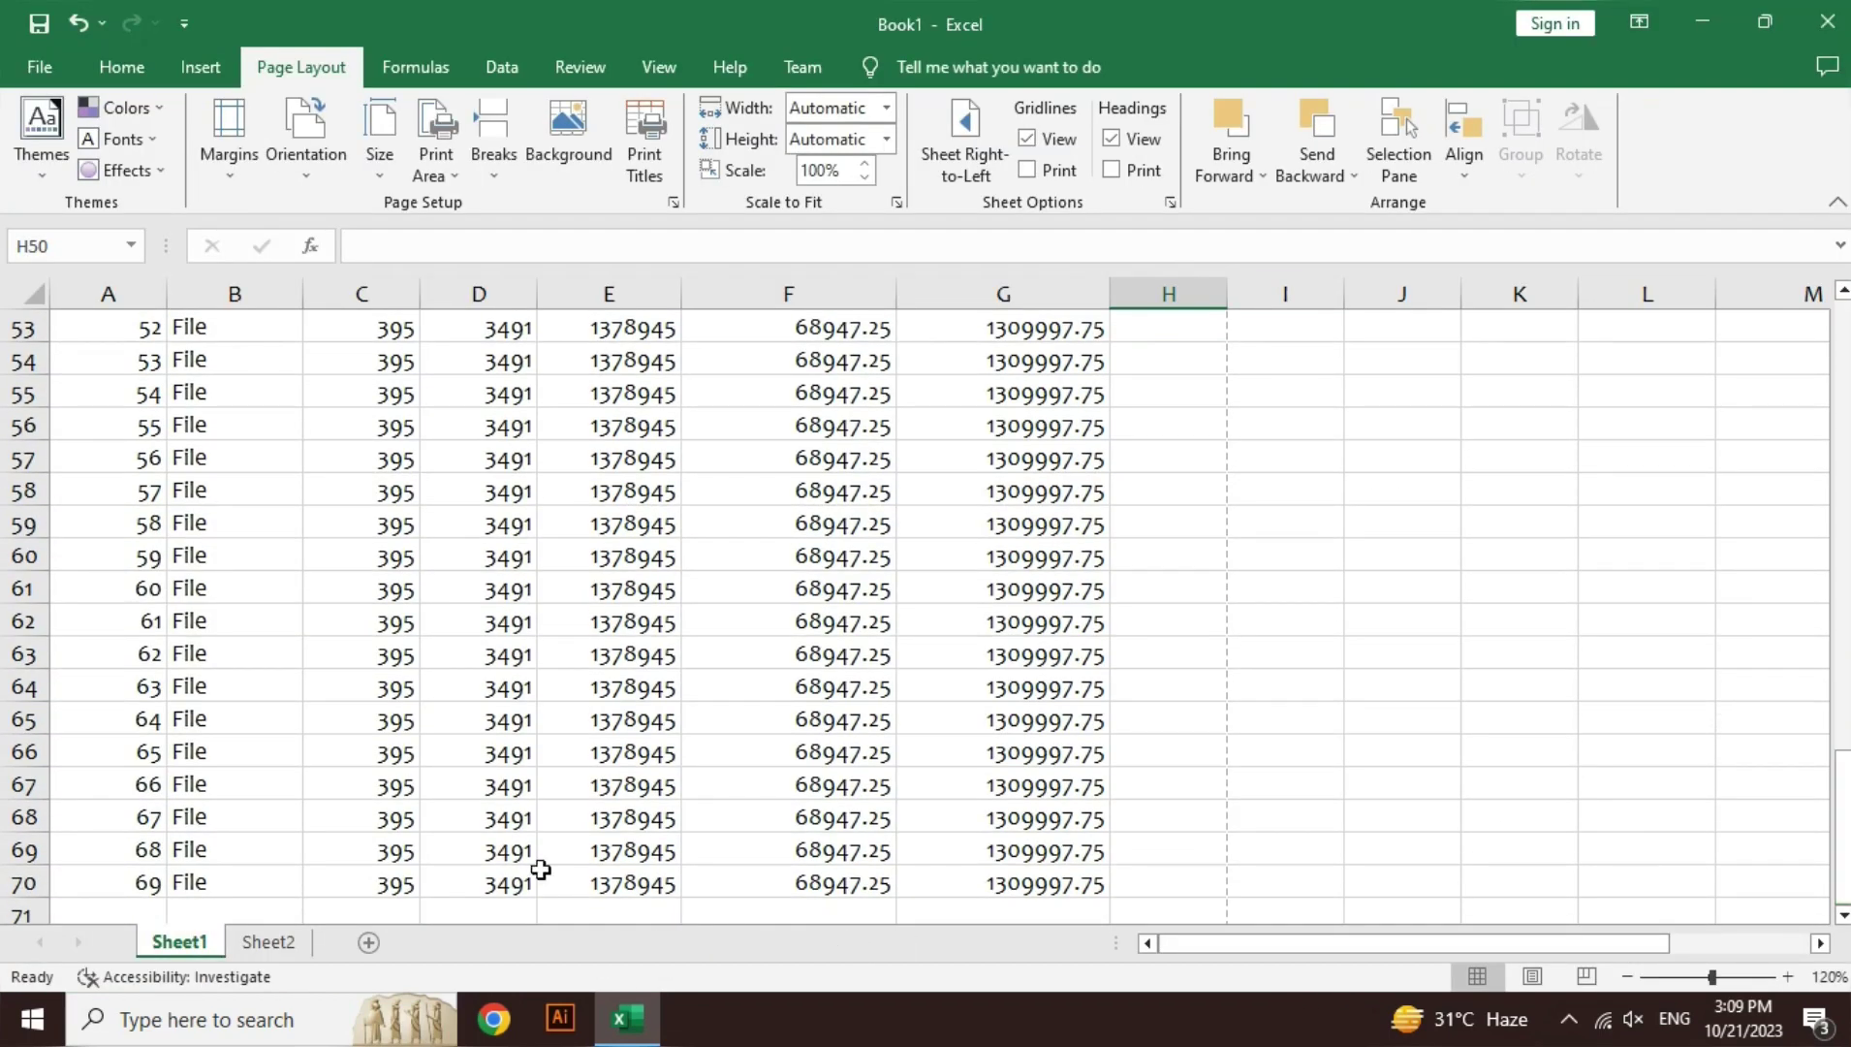
pyautogui.moveTo(124, 561)
pyautogui.mouseDown()
pyautogui.moveTo(282, 722)
pyautogui.moveTo(1142, 900)
pyautogui.mouseUp()
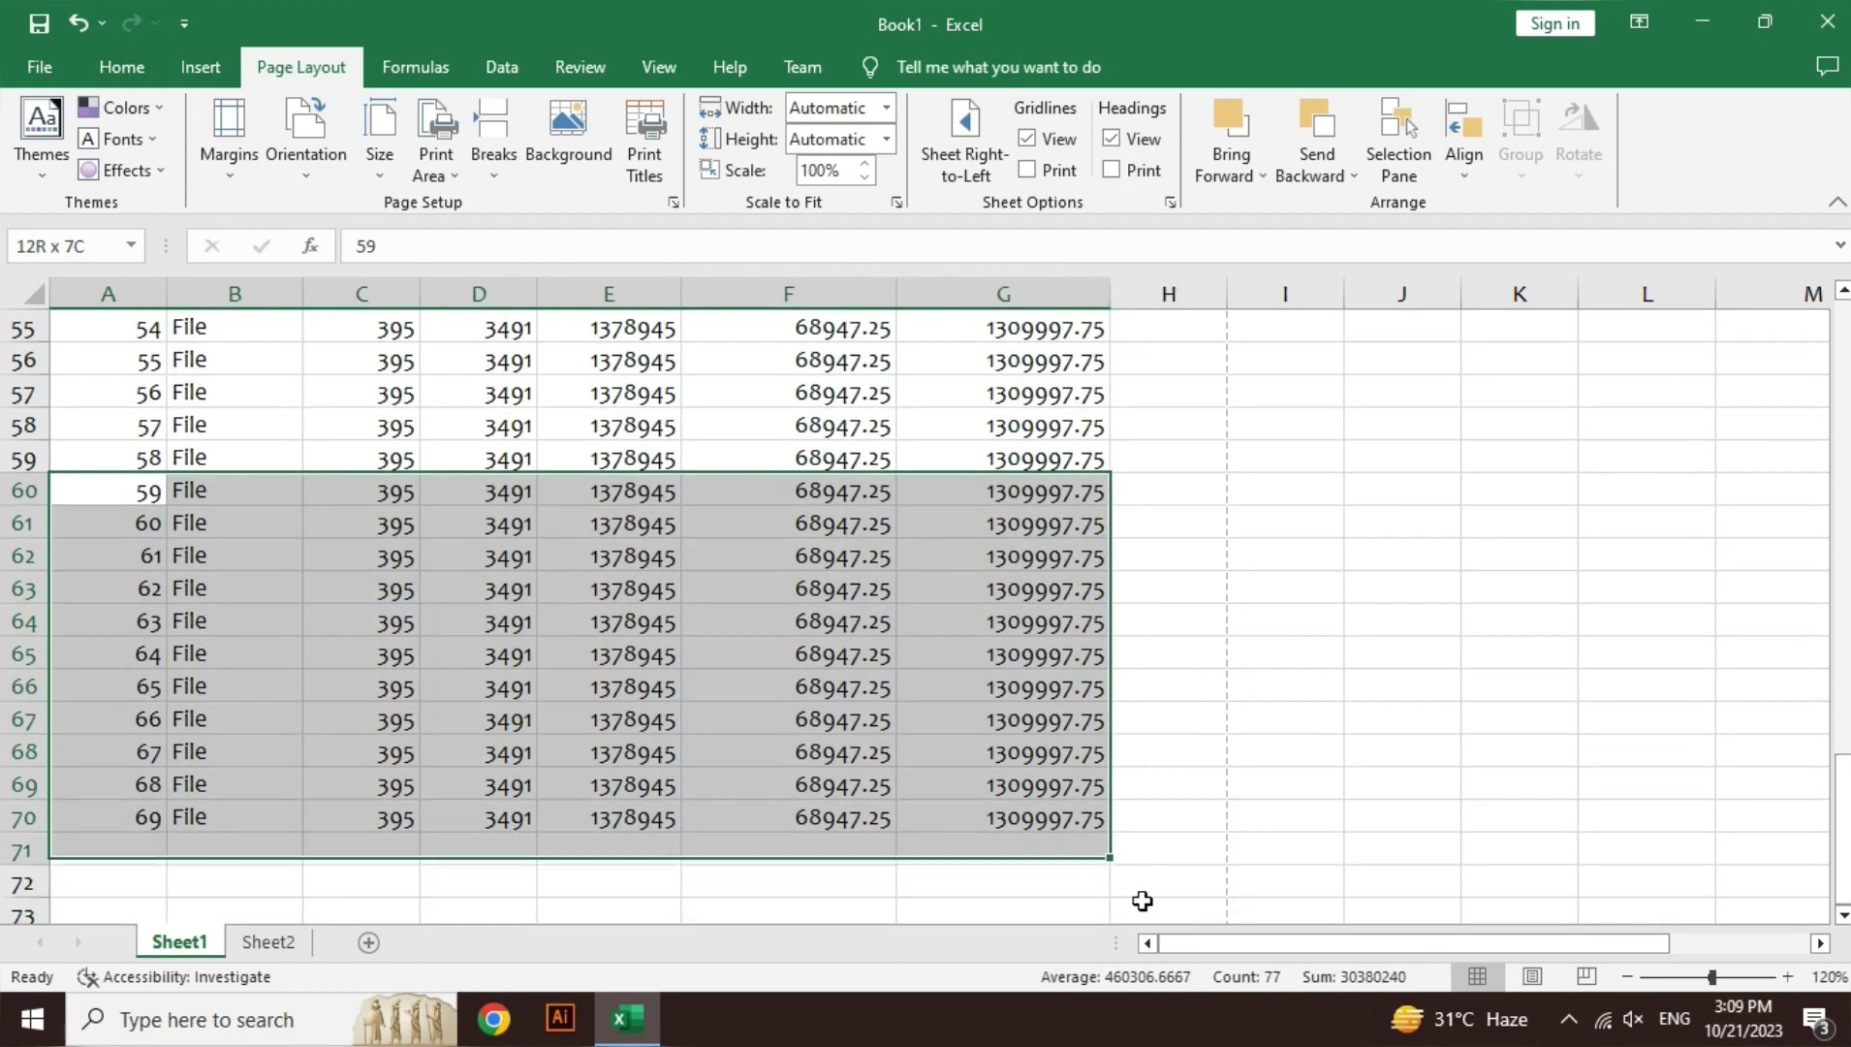
pyautogui.moveTo(1142, 900)
pyautogui.mouseDown()
pyautogui.moveTo(1106, 847)
pyautogui.moveTo(1104, 874)
pyautogui.mouseUp()
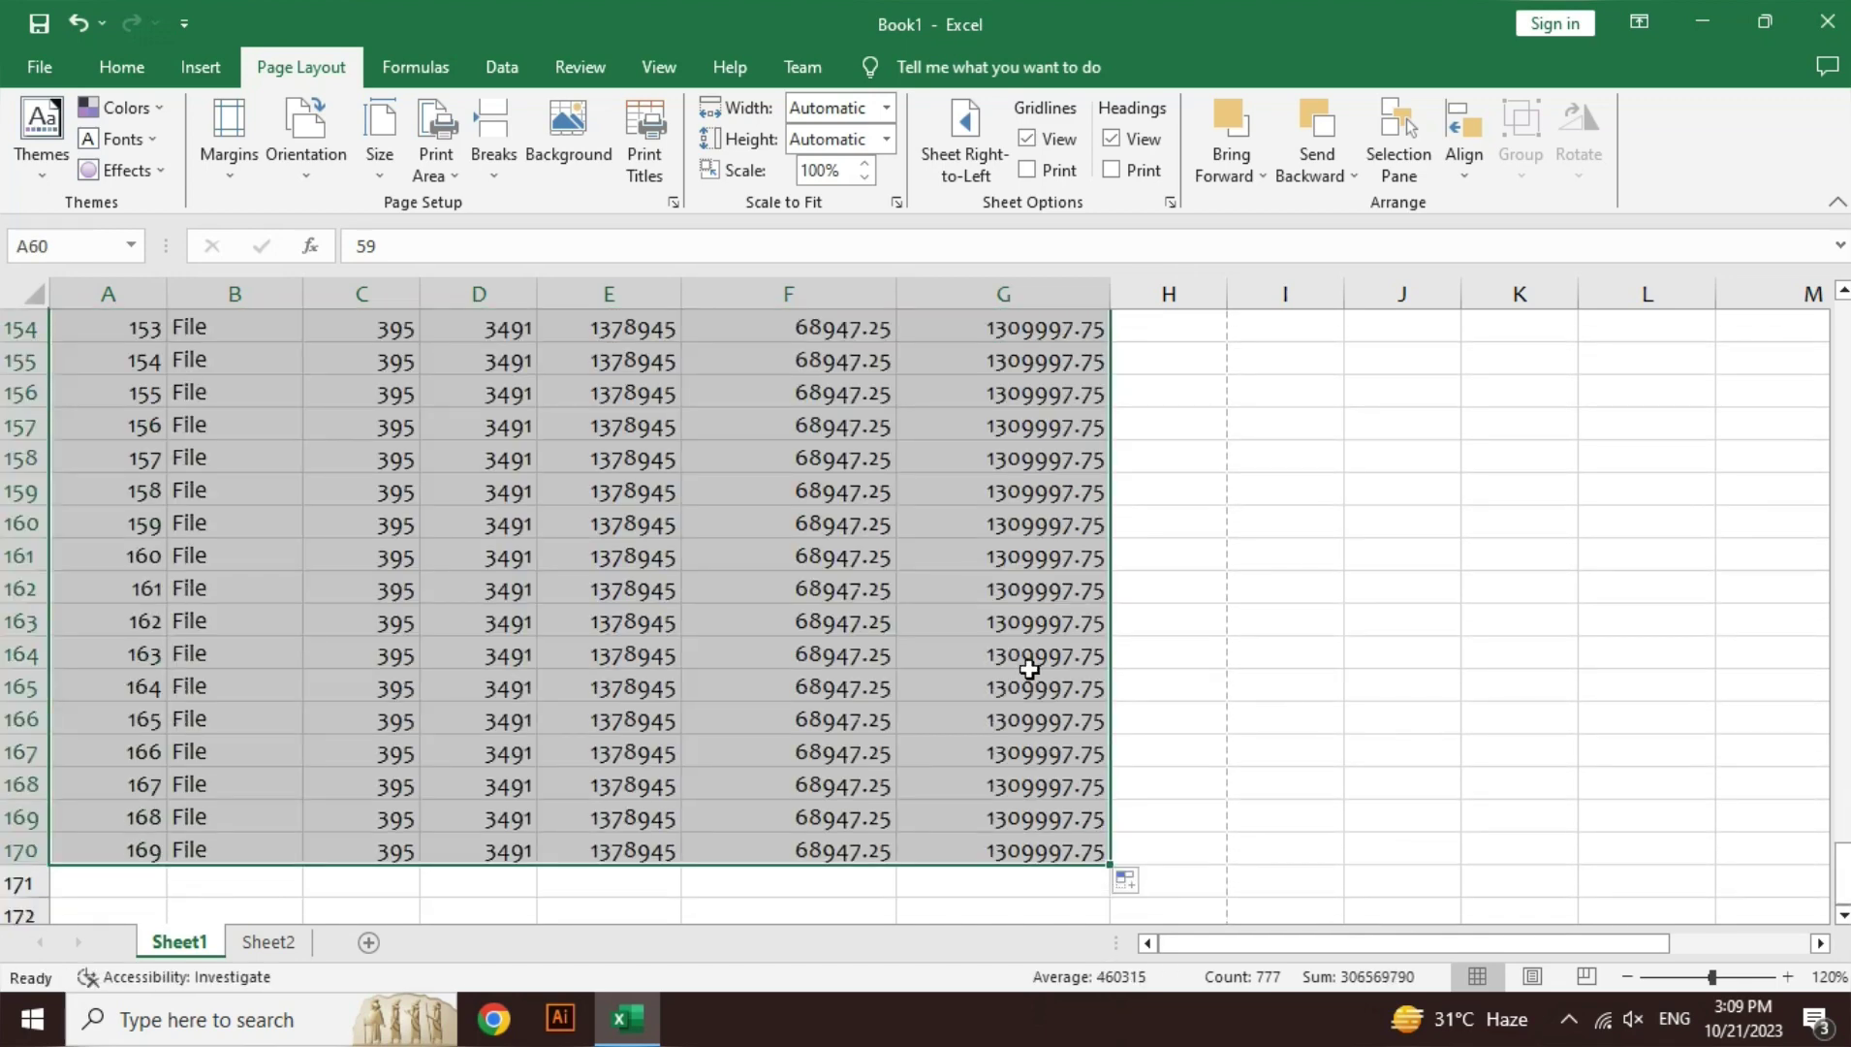
pyautogui.click(1030, 676)
# - Open the print preview, step through all four pages and back to page 1, then close it
pyautogui.hotkey('ctrl', 'p')
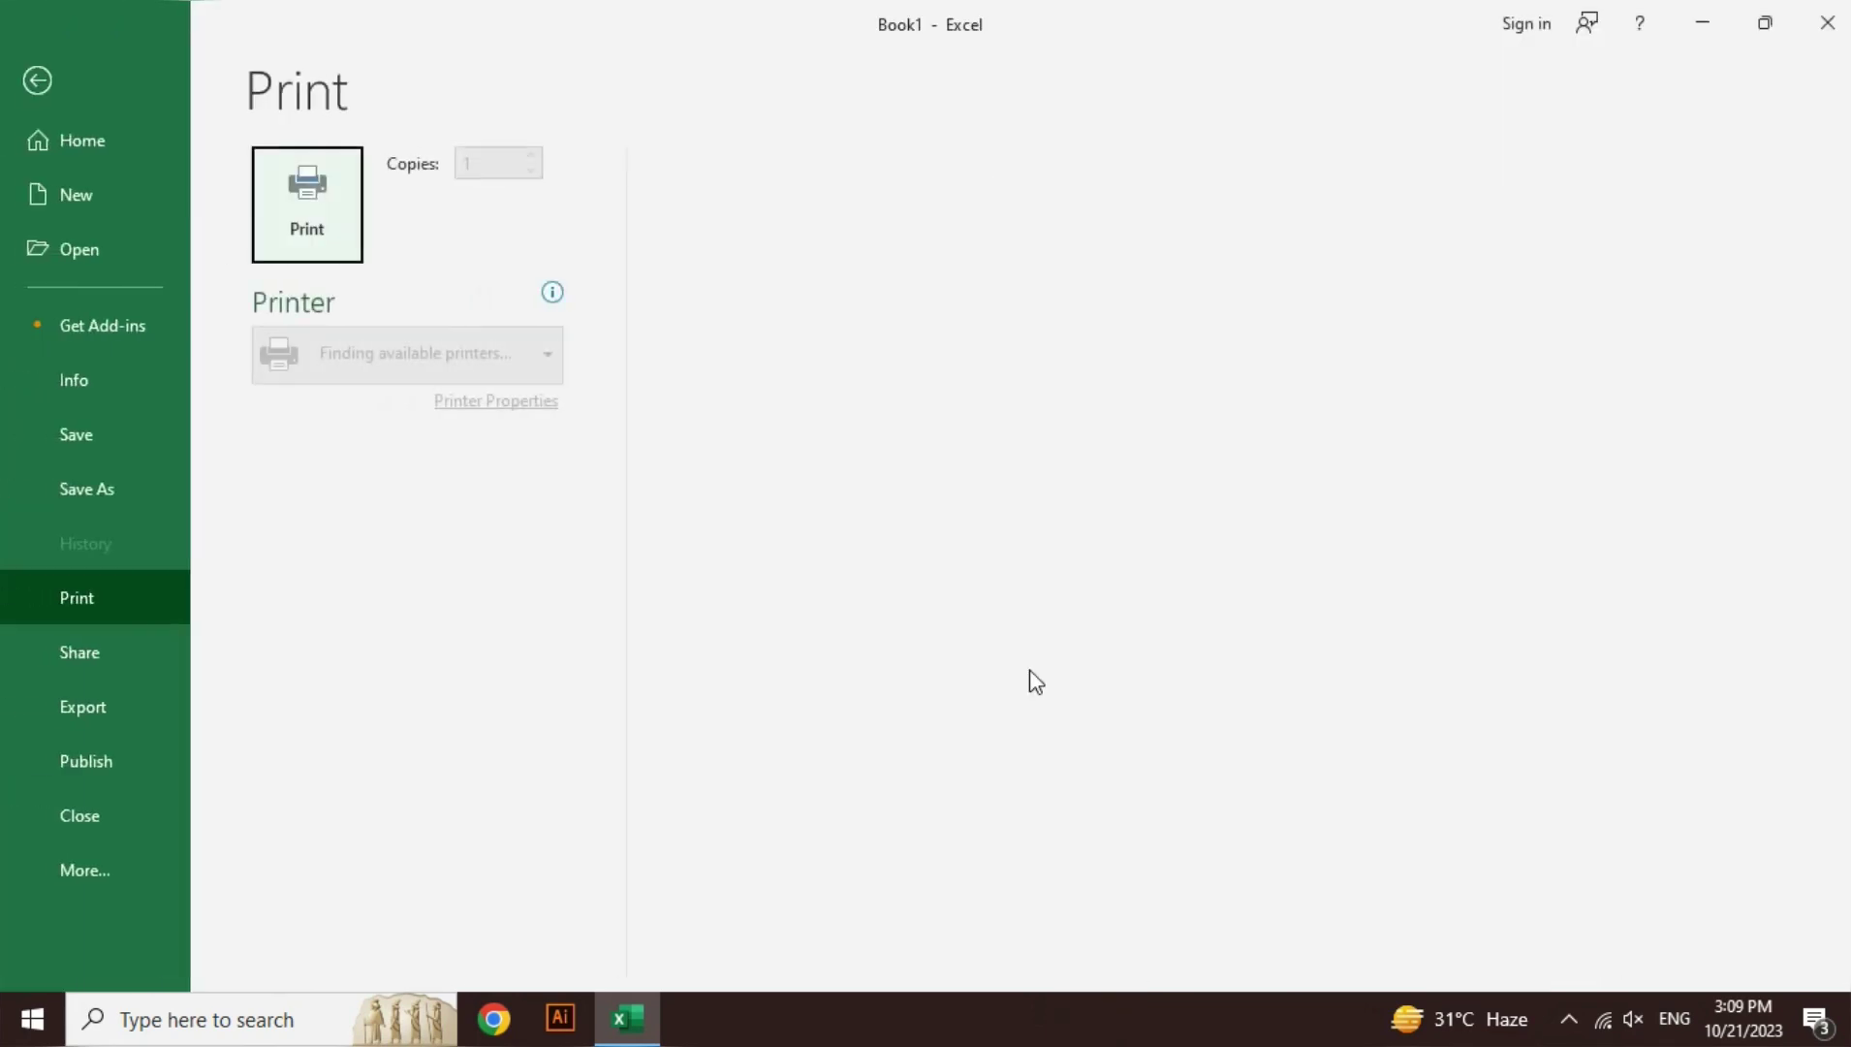
pyautogui.click(787, 970)
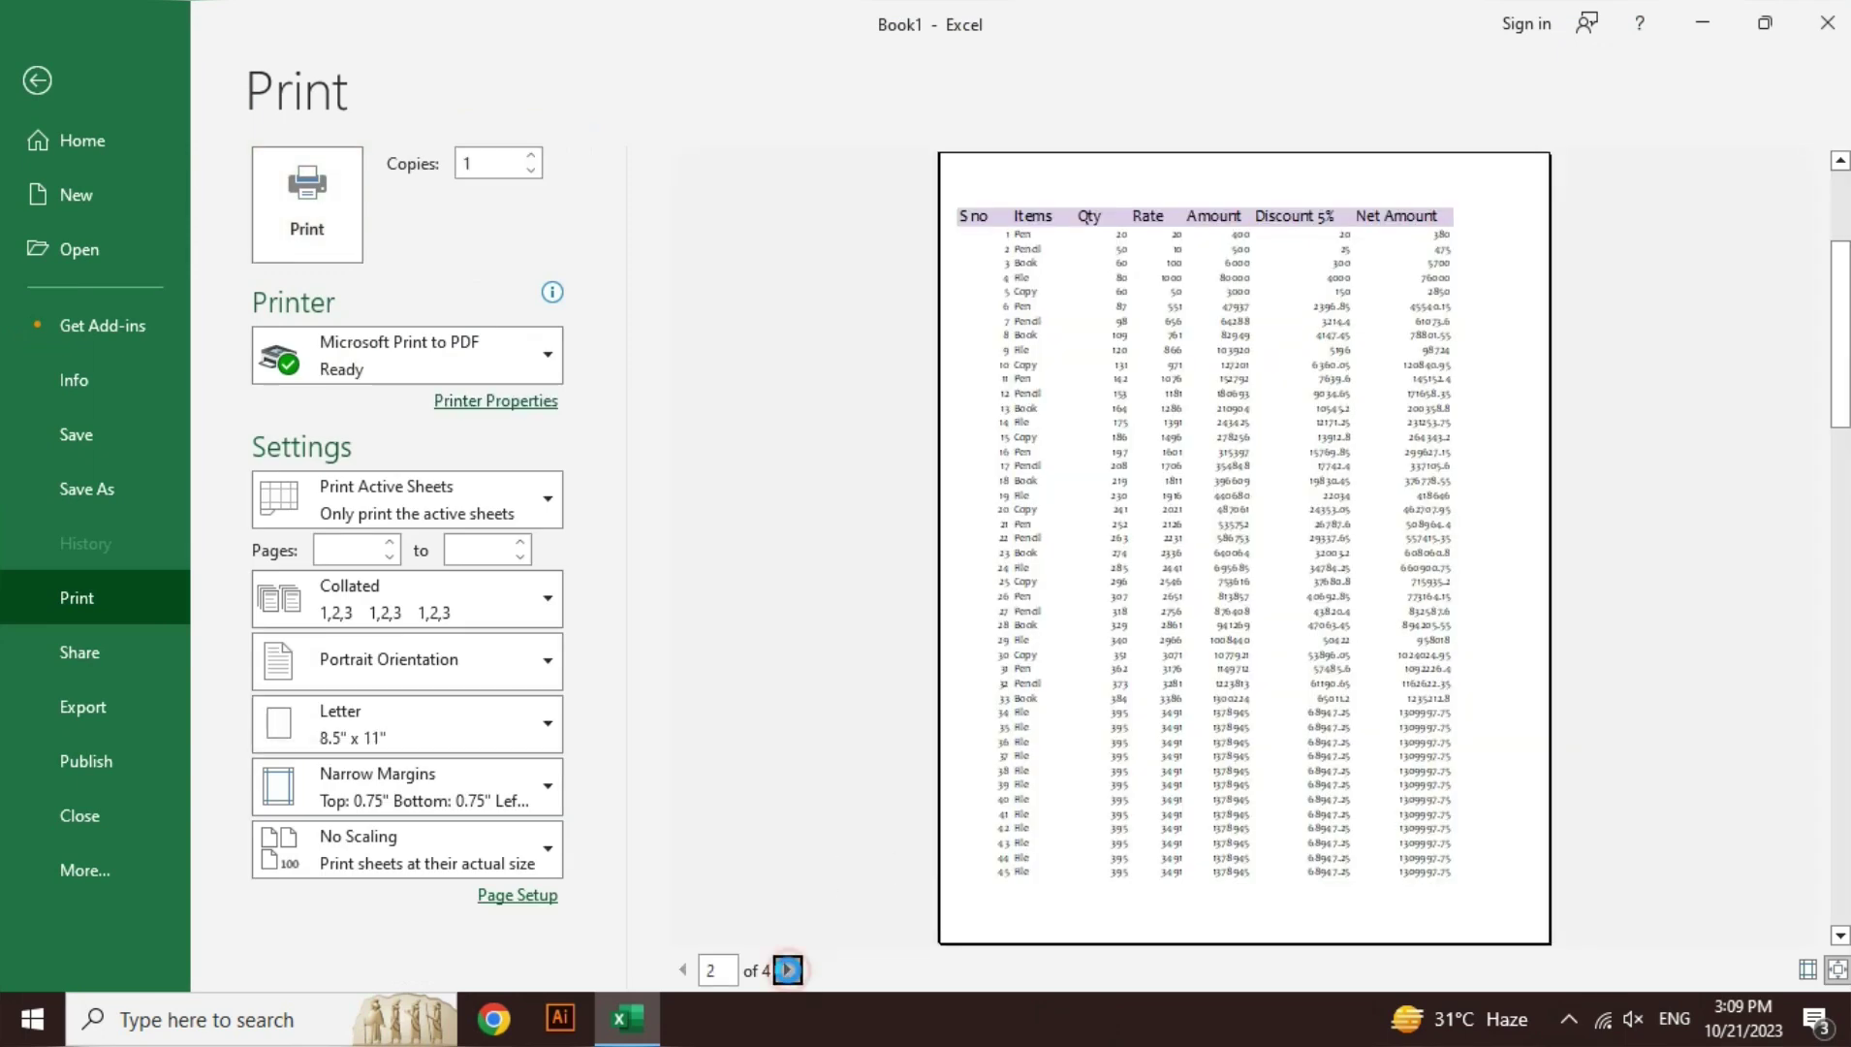
pyautogui.click(787, 971)
pyautogui.click(787, 970)
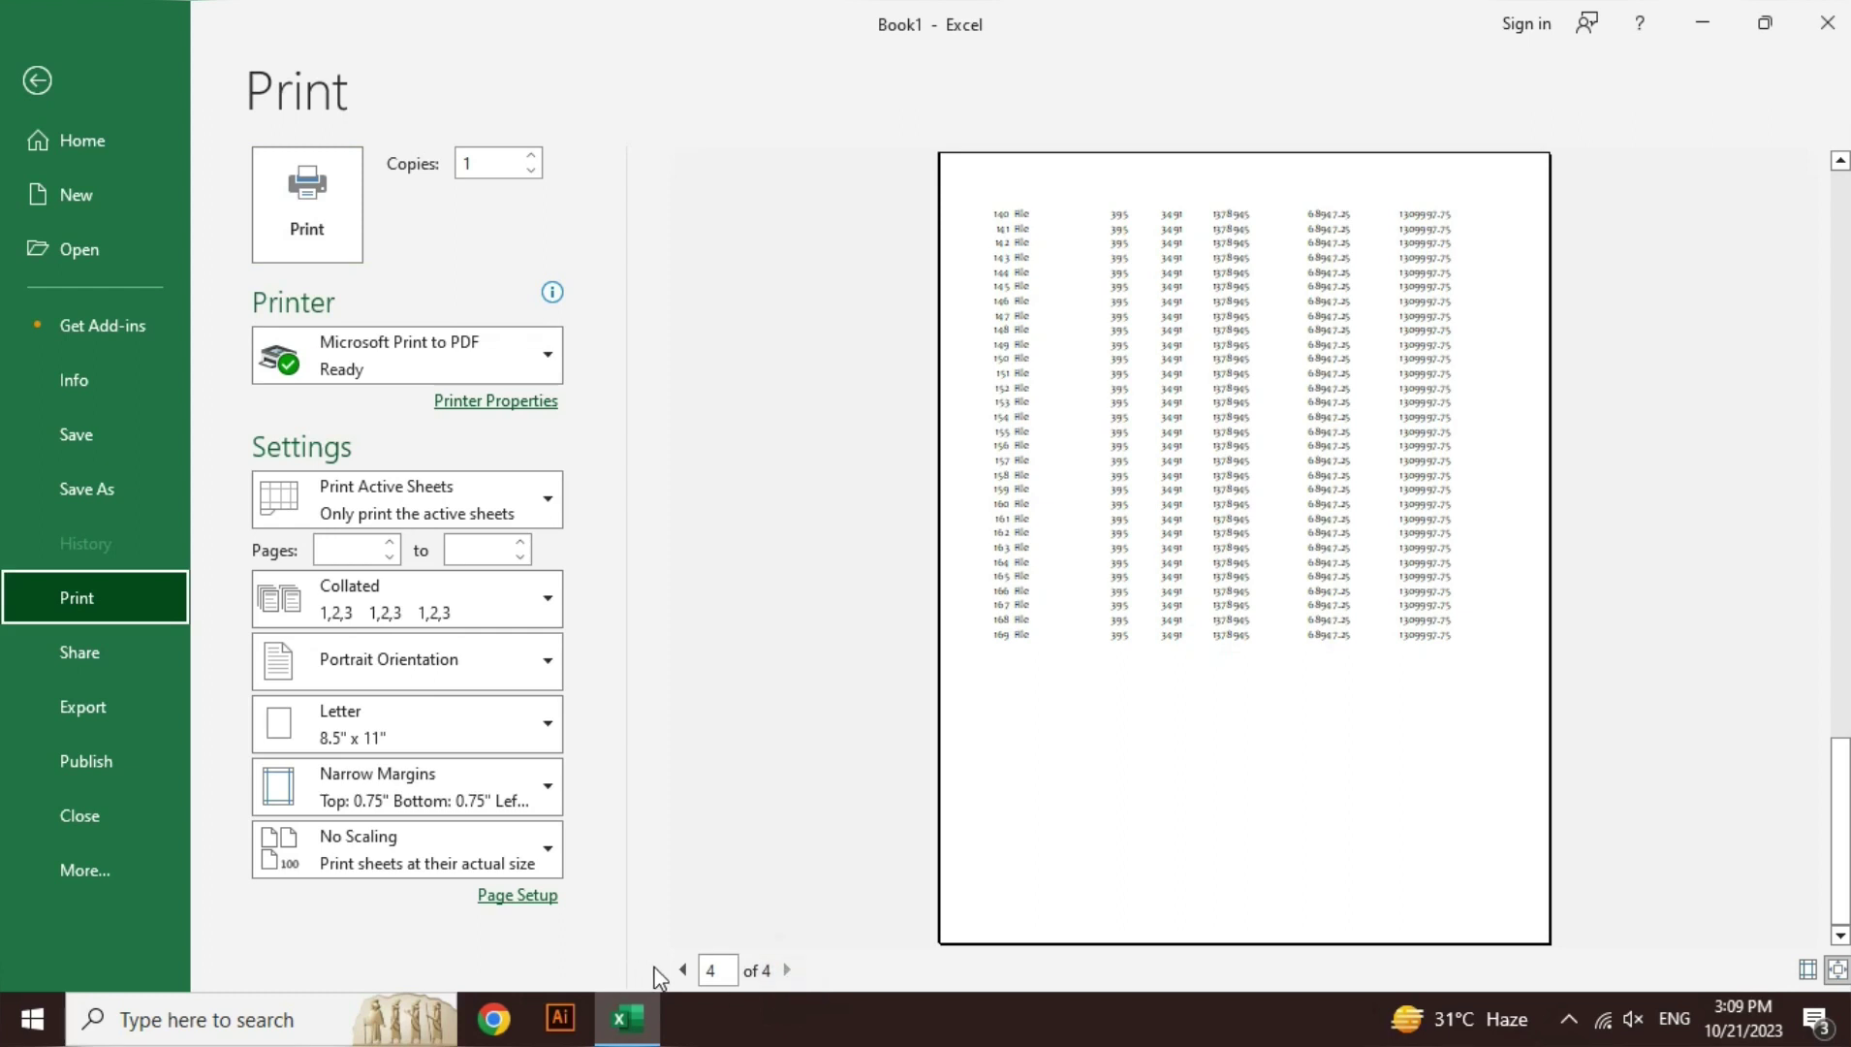
pyautogui.click(682, 969)
pyautogui.click(682, 969)
pyautogui.click(682, 969)
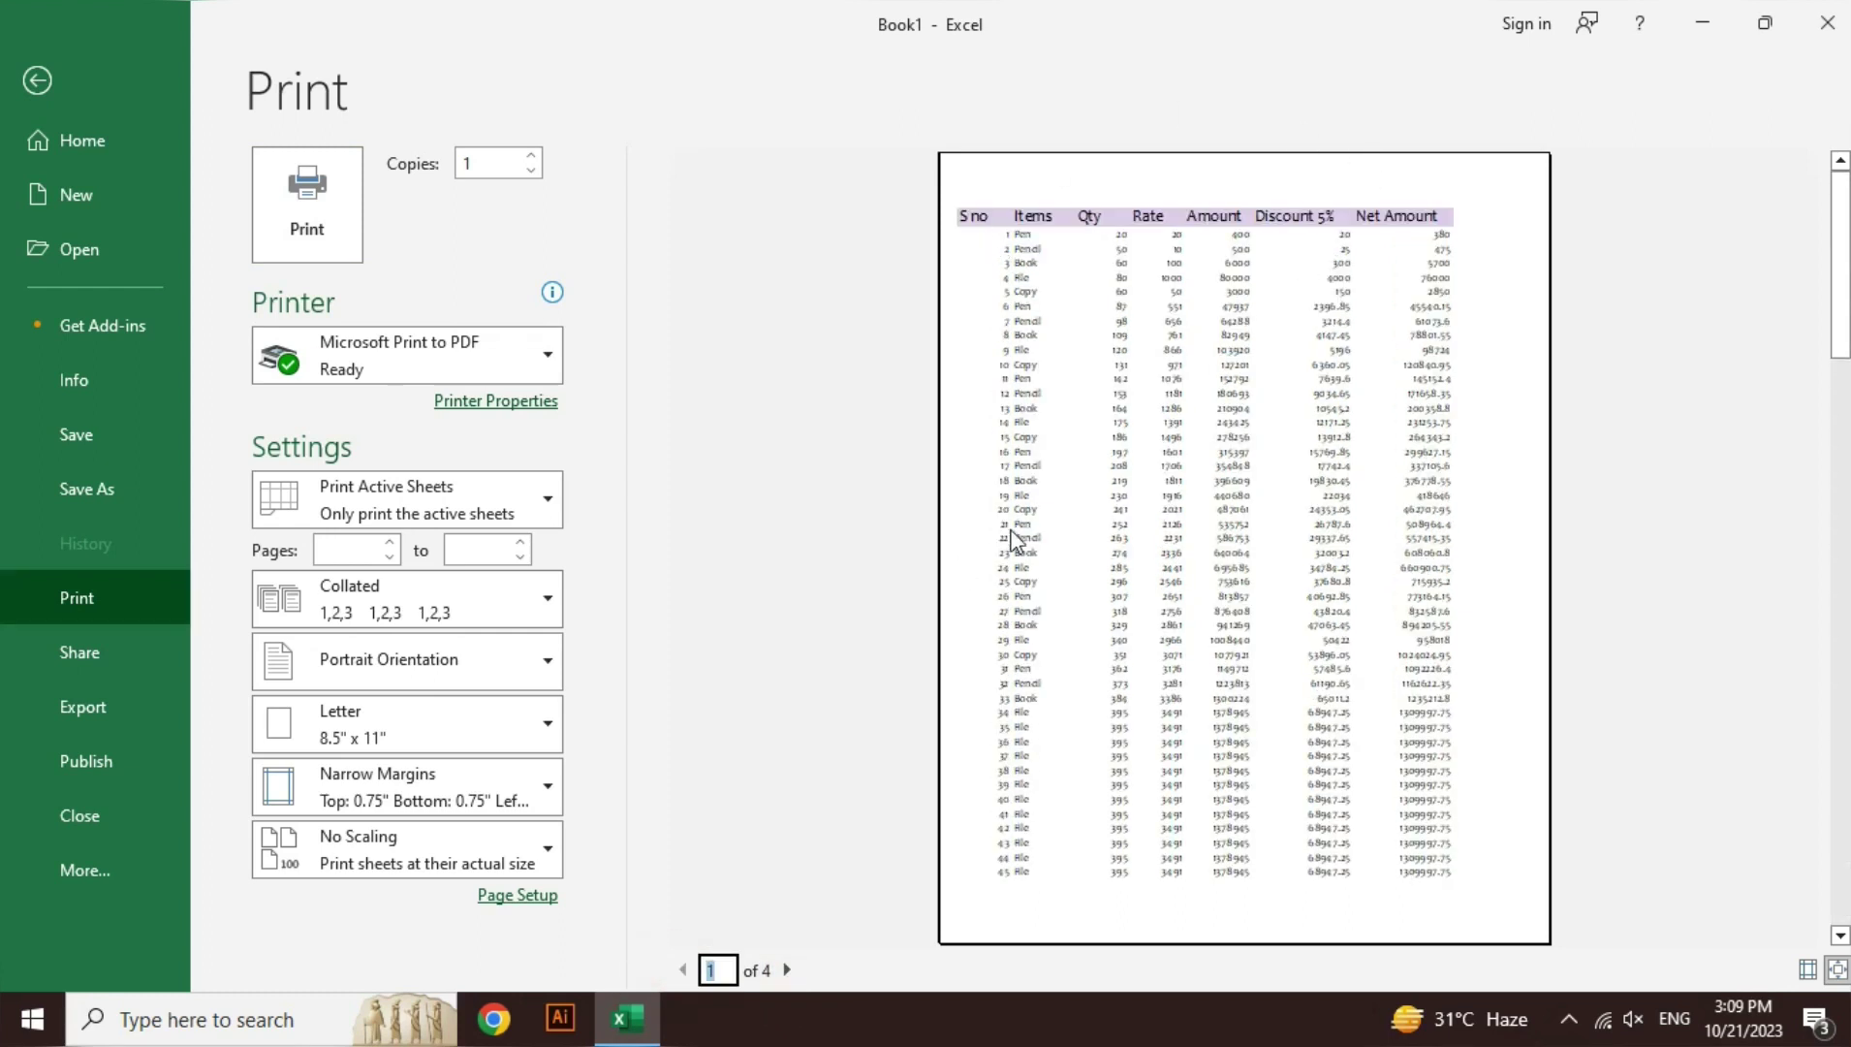
pyautogui.press('Escape')
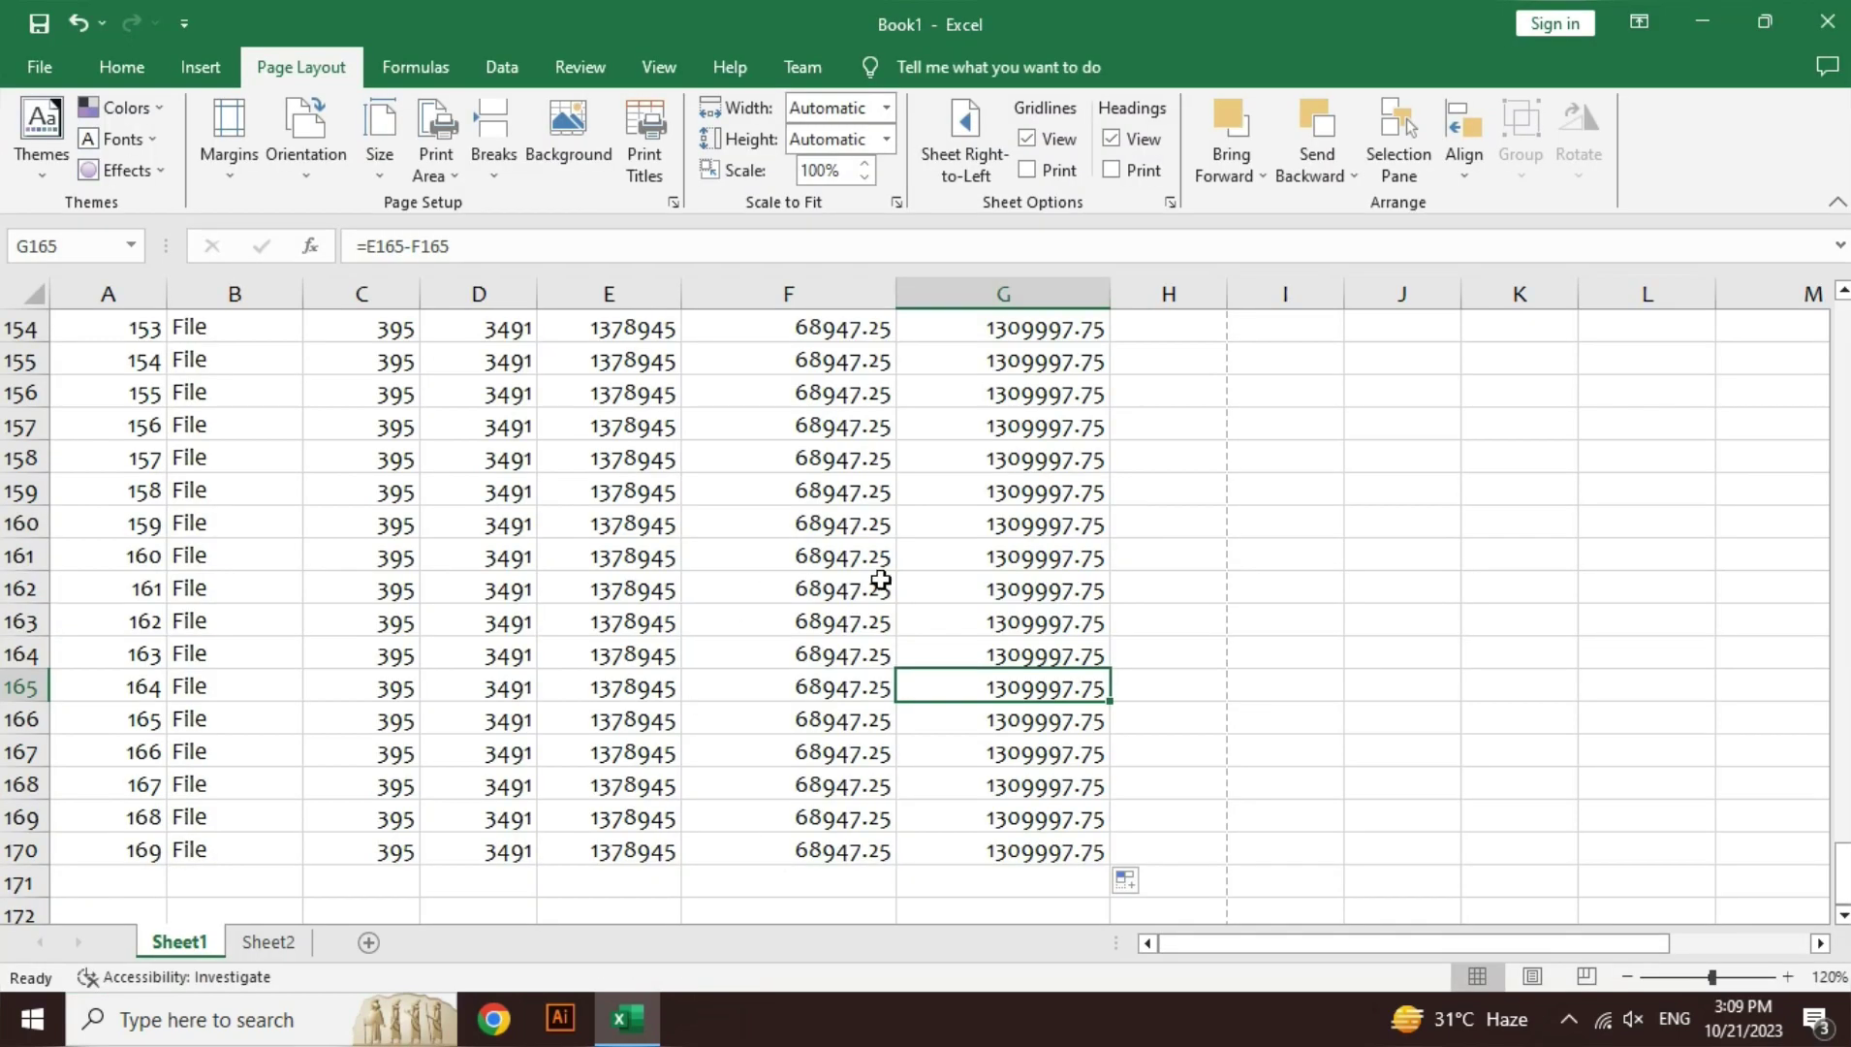
pyautogui.moveTo(1842, 872); pyautogui.dragTo(1842, 330)
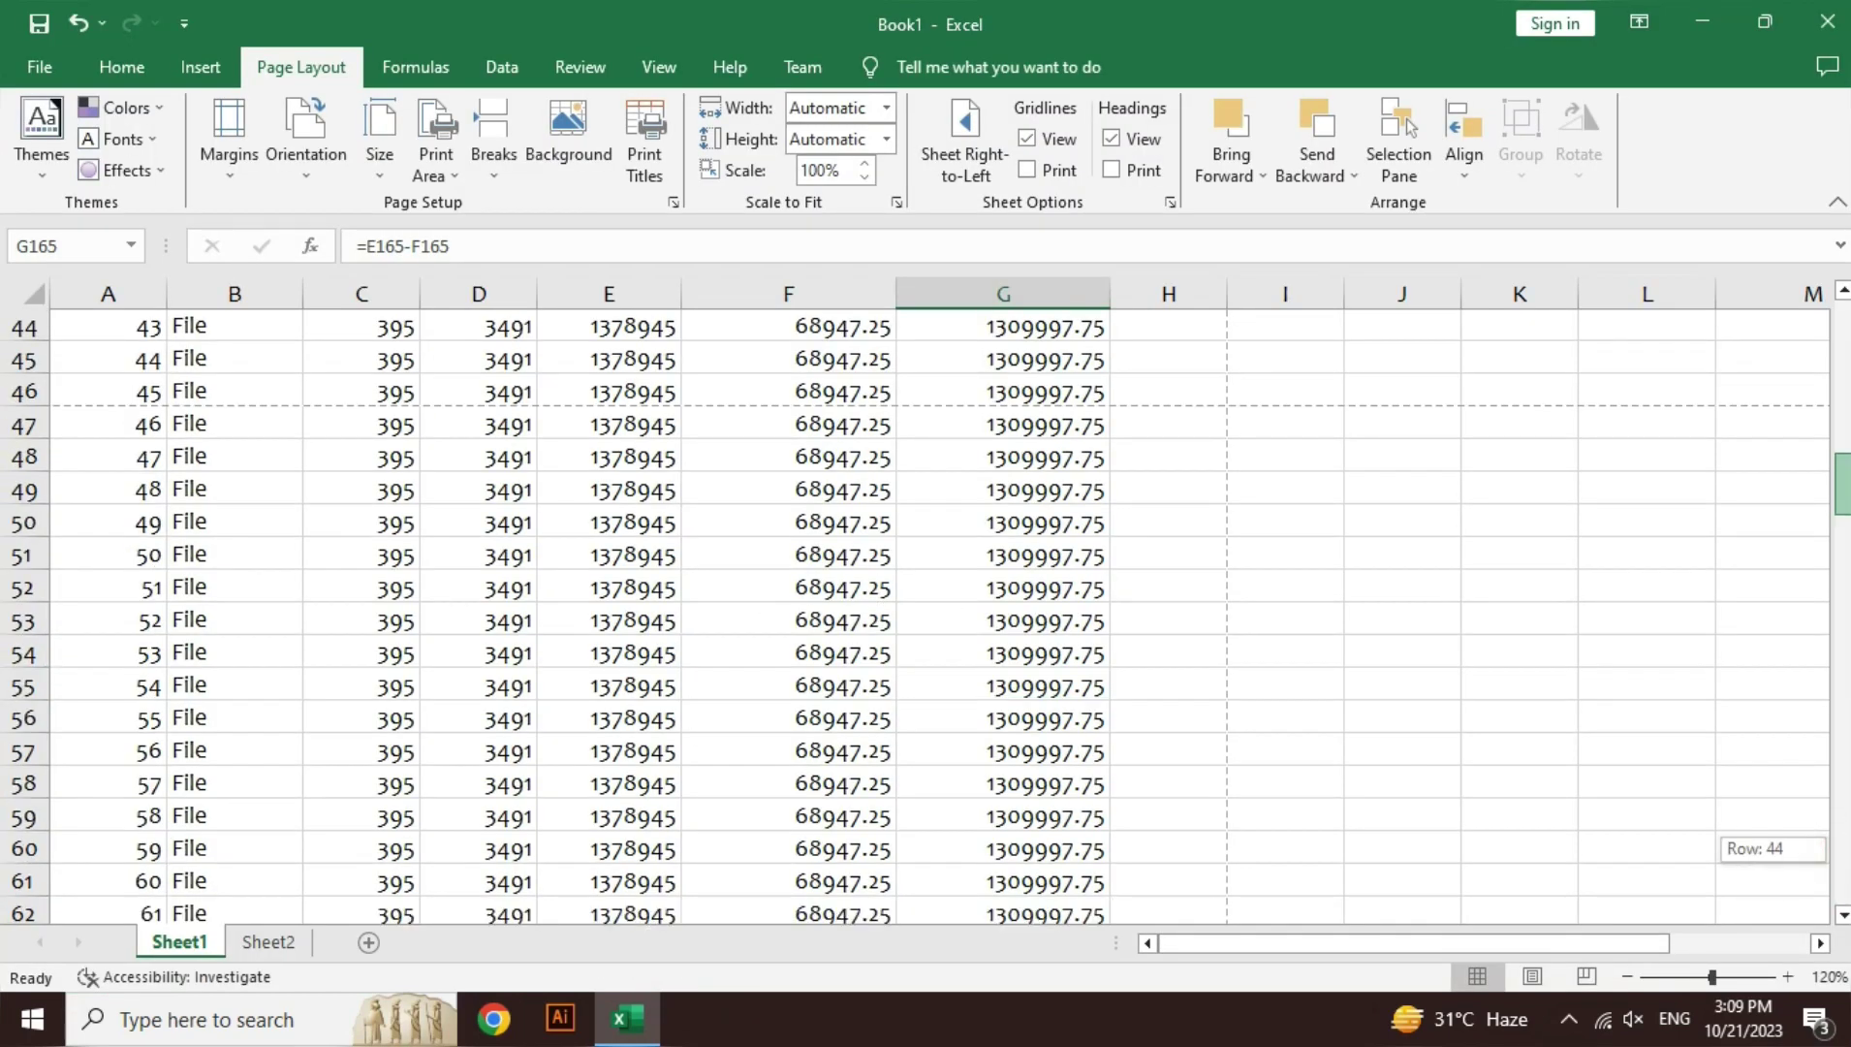
pyautogui.click(1842, 914)
pyautogui.moveTo(1842, 914); pyautogui.dragTo(1844, 915)
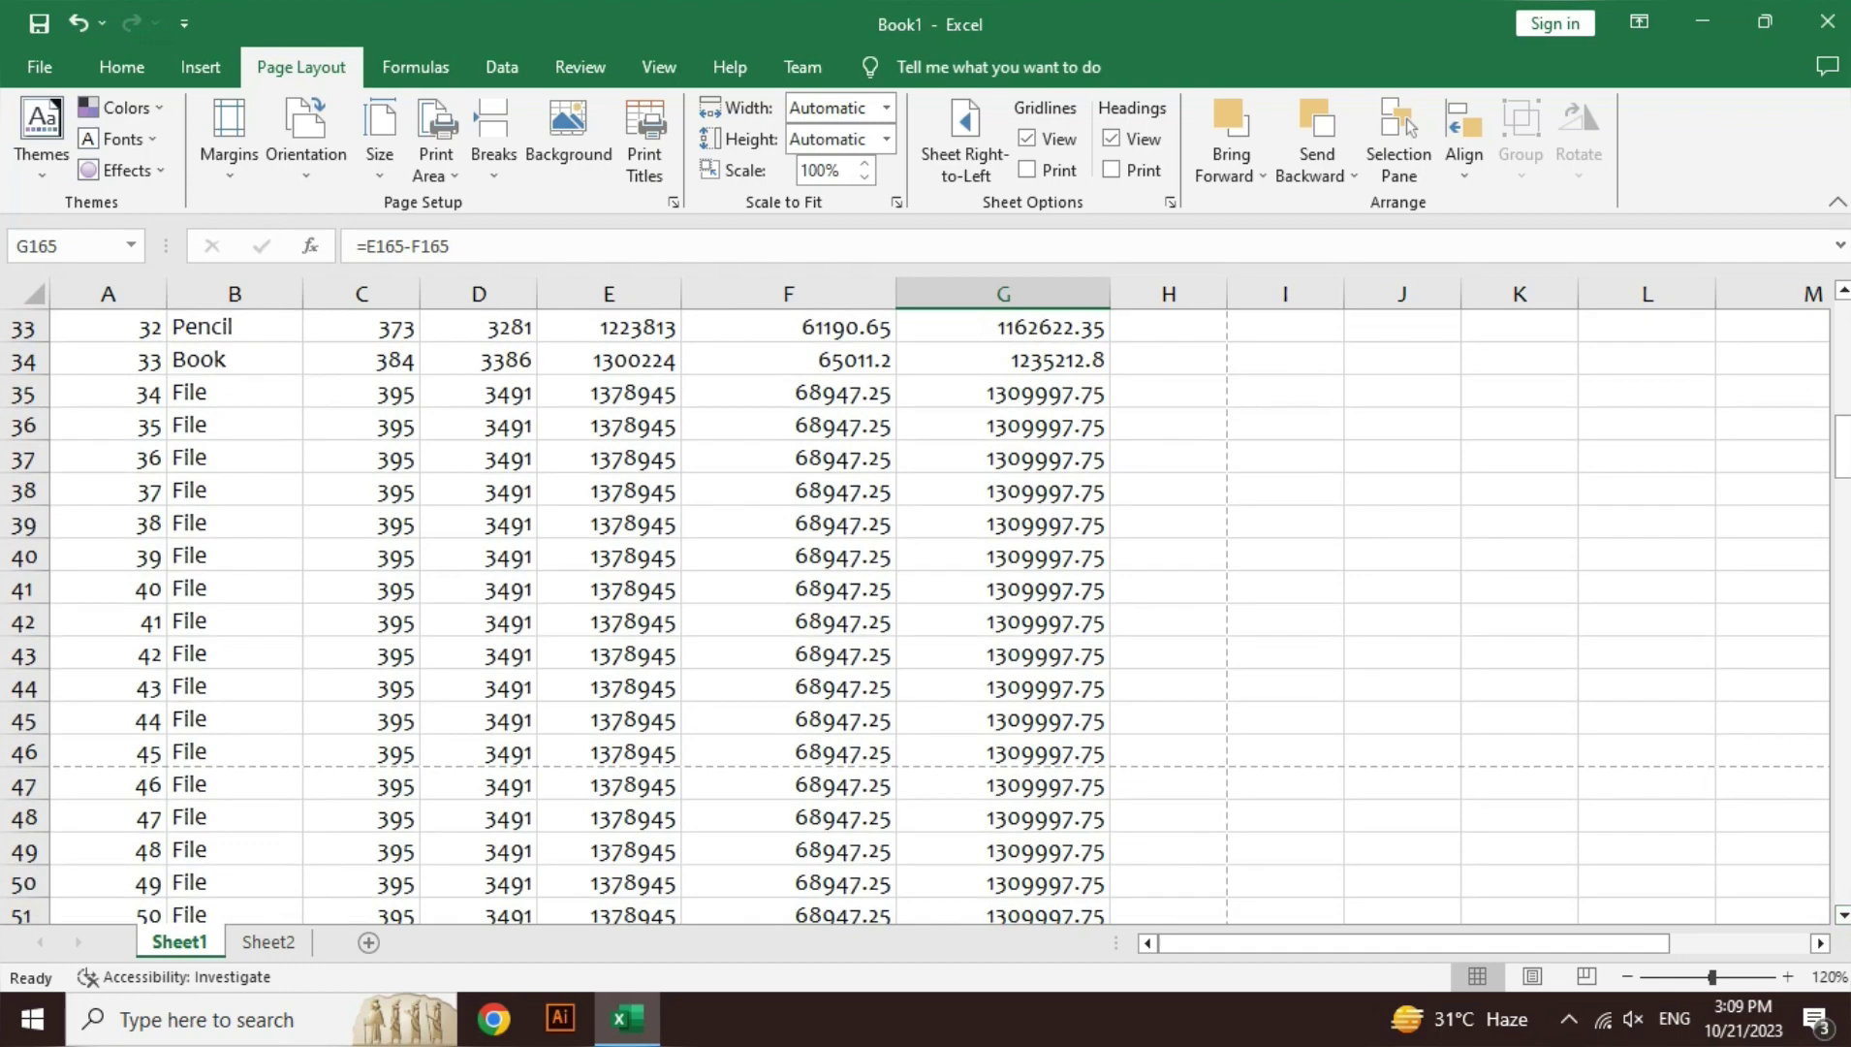
pyautogui.moveTo(1842, 446); pyautogui.dragTo(1842, 330)
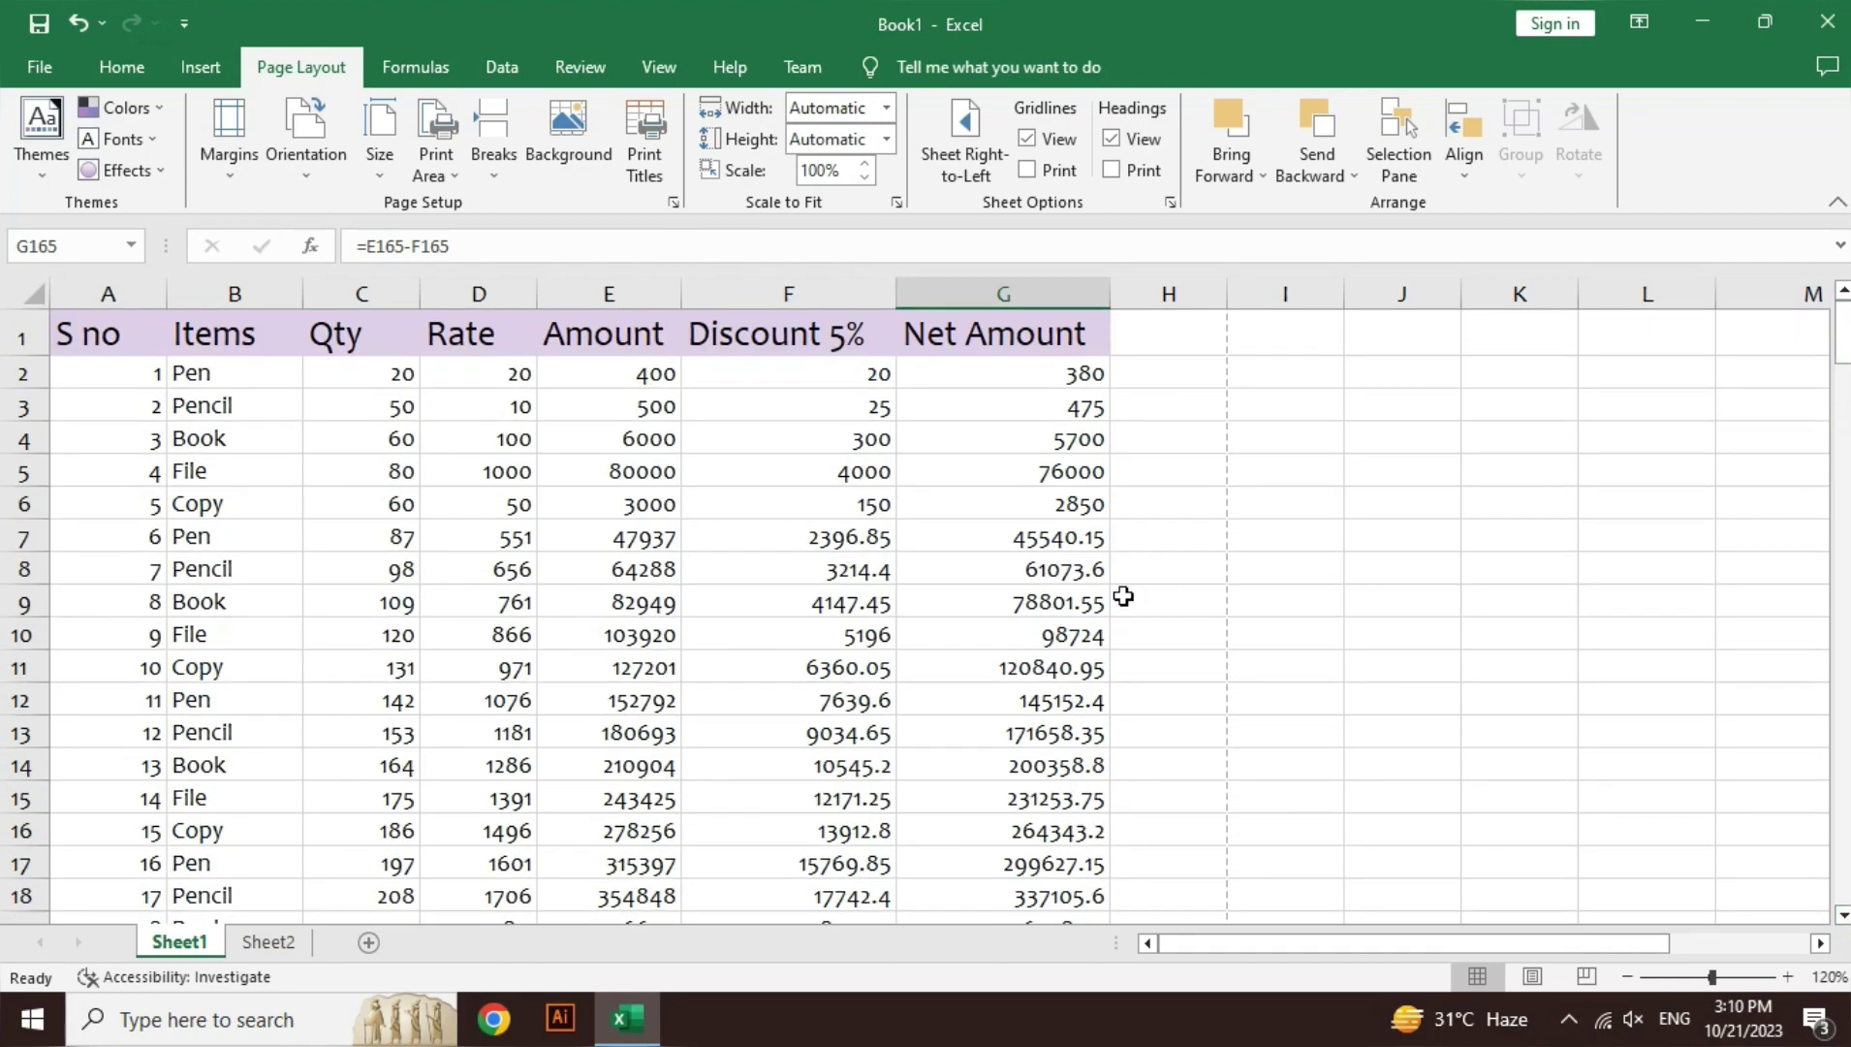
pyautogui.click(665, 531)
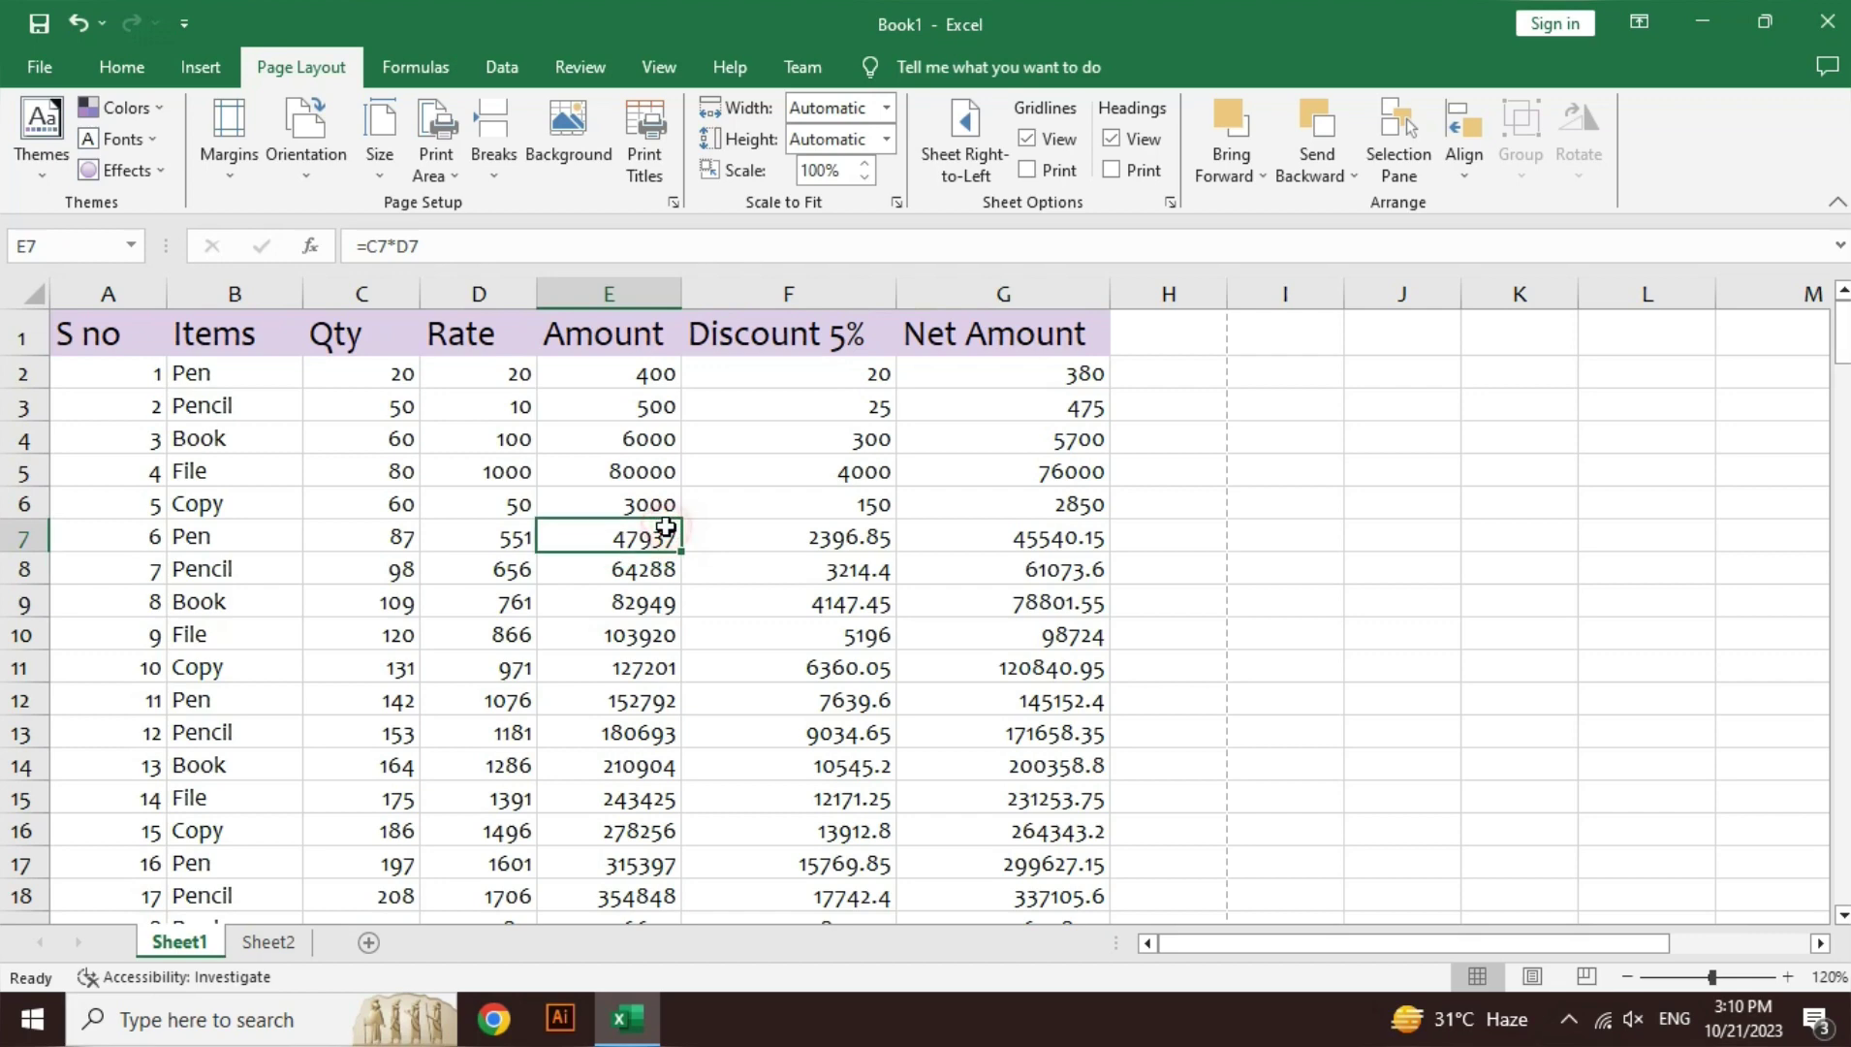
# - In Print Titles, set Rows to repeat at top to $1:$1 and confirm
pyautogui.click(668, 136)
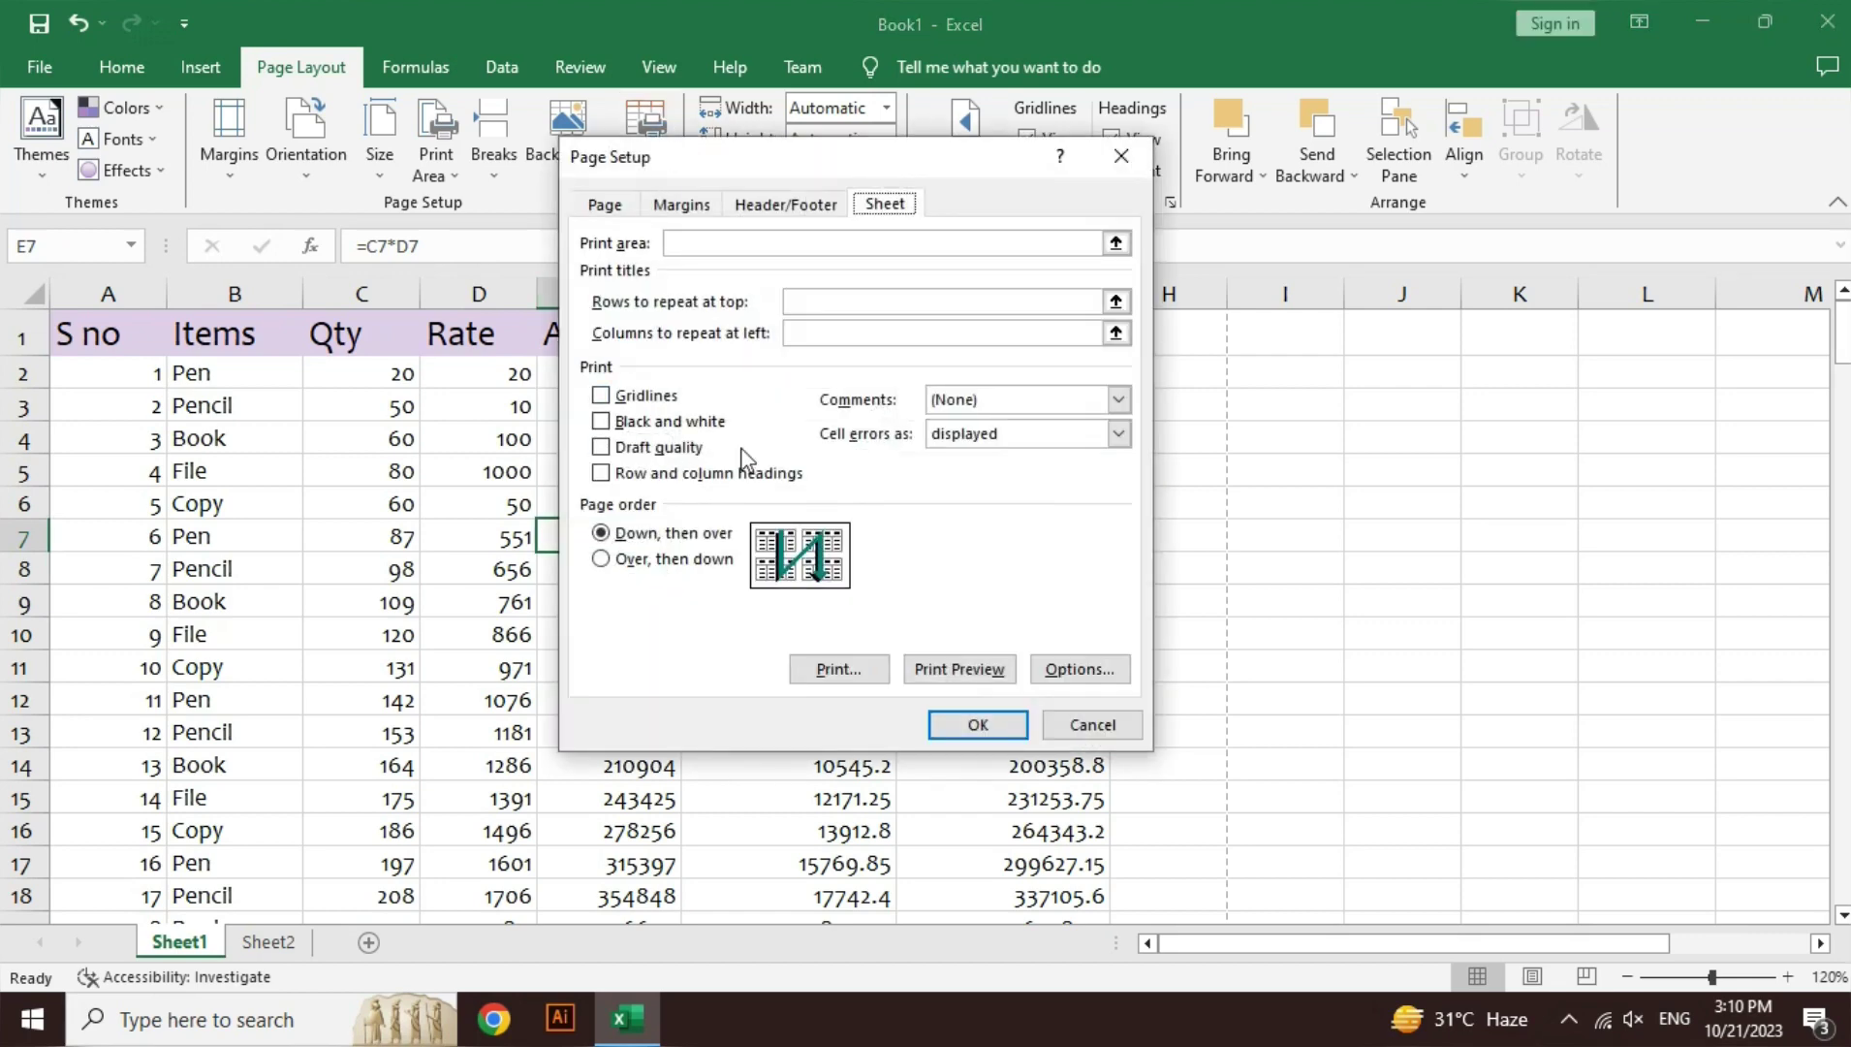
pyautogui.click(816, 303)
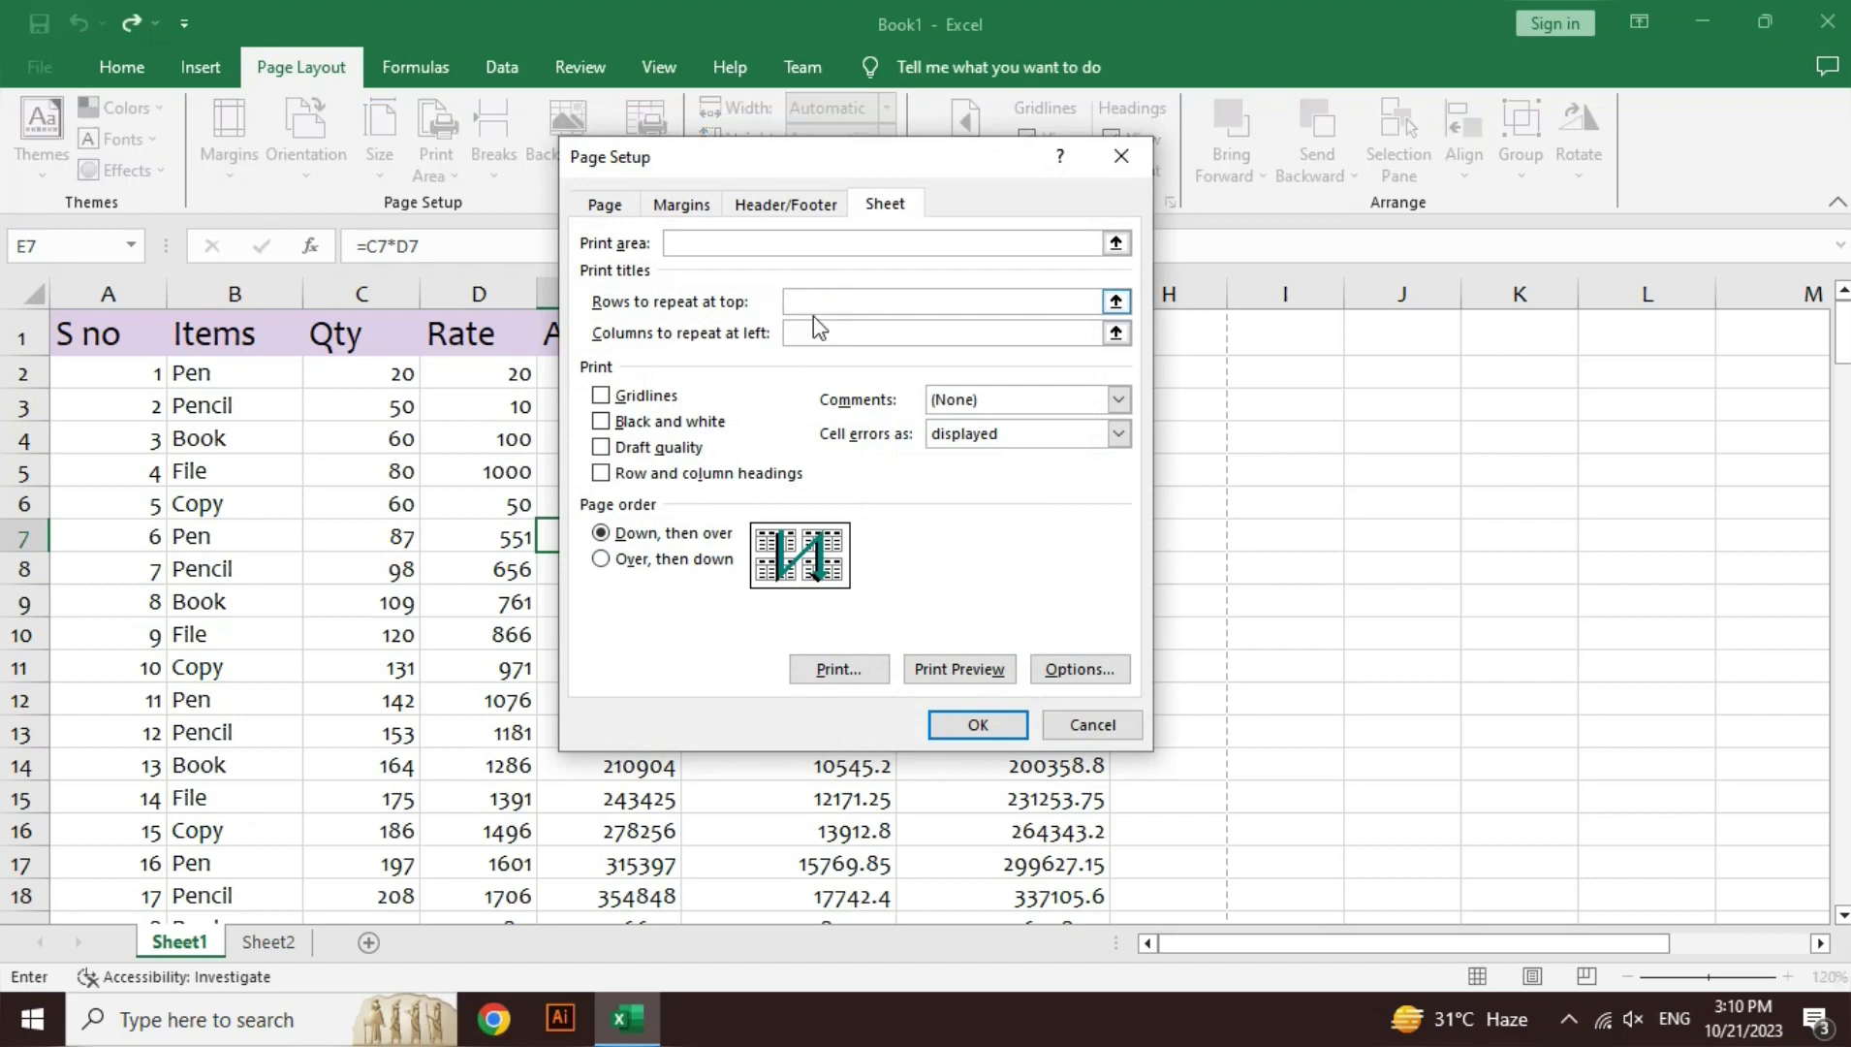
pyautogui.click(815, 330)
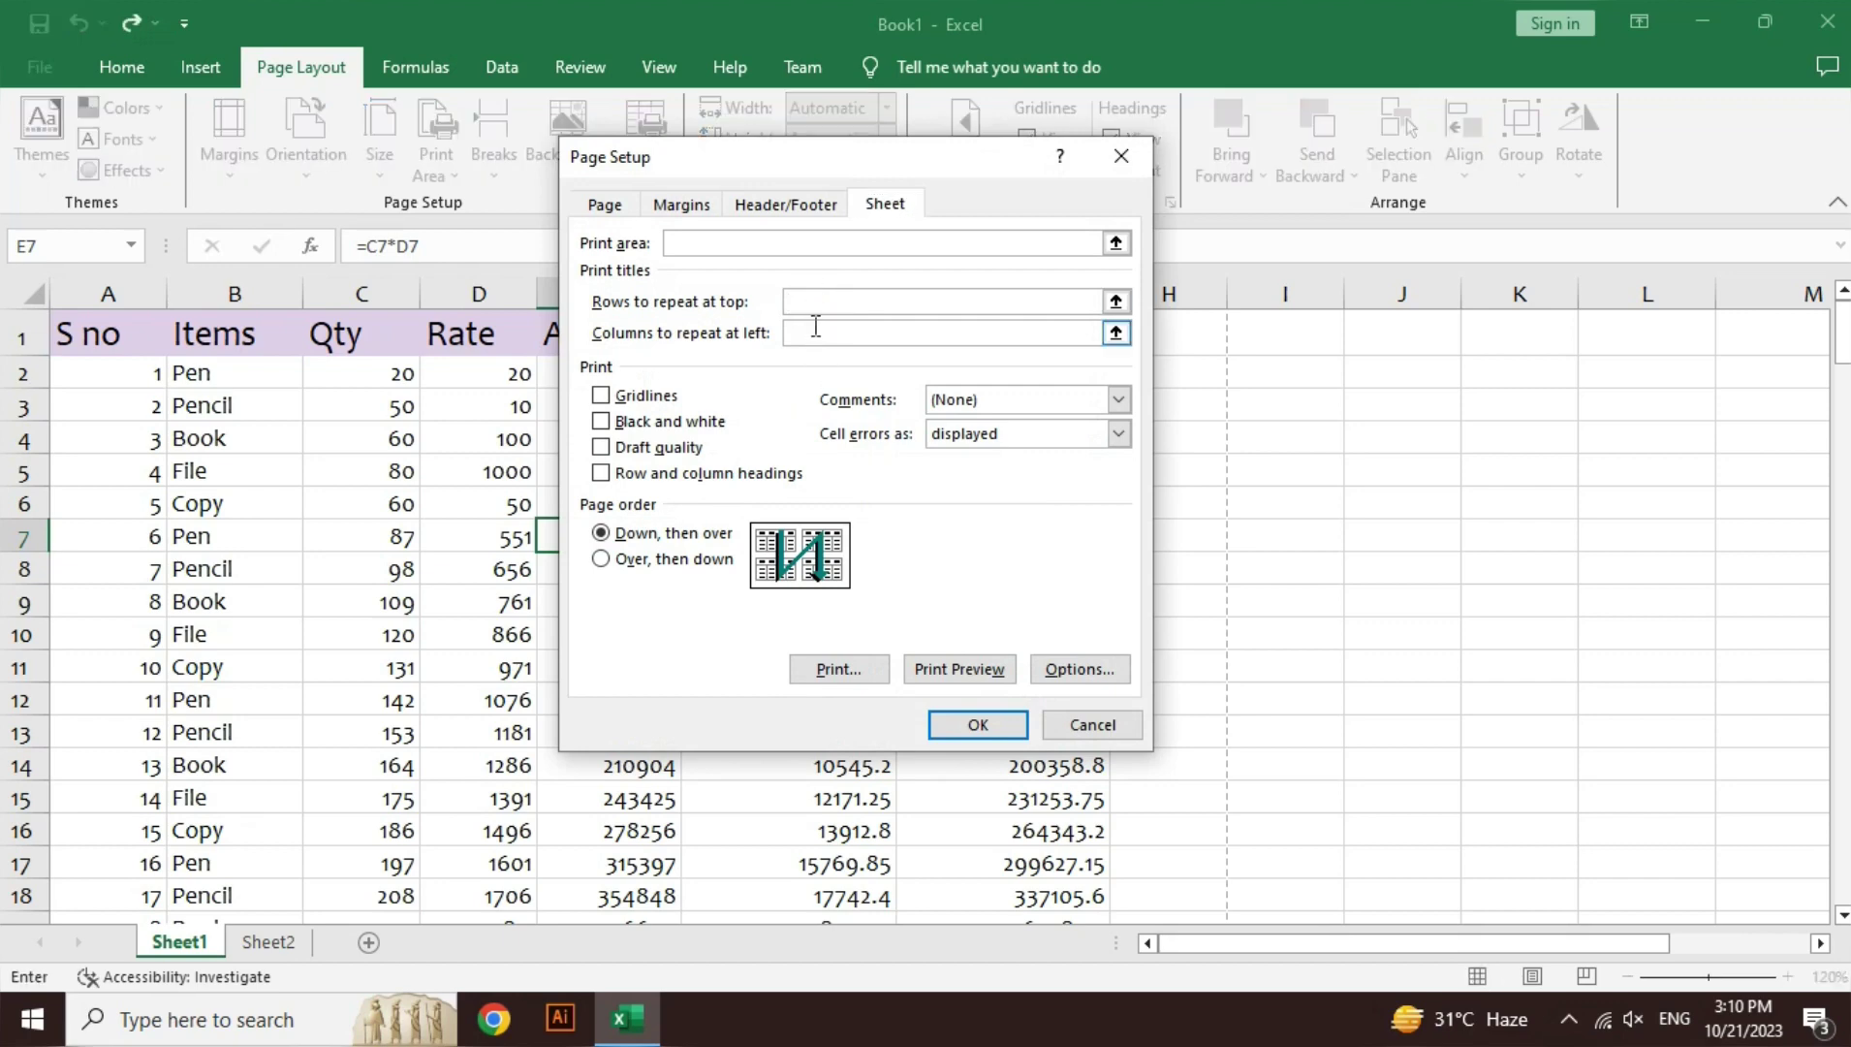
pyautogui.click(722, 238)
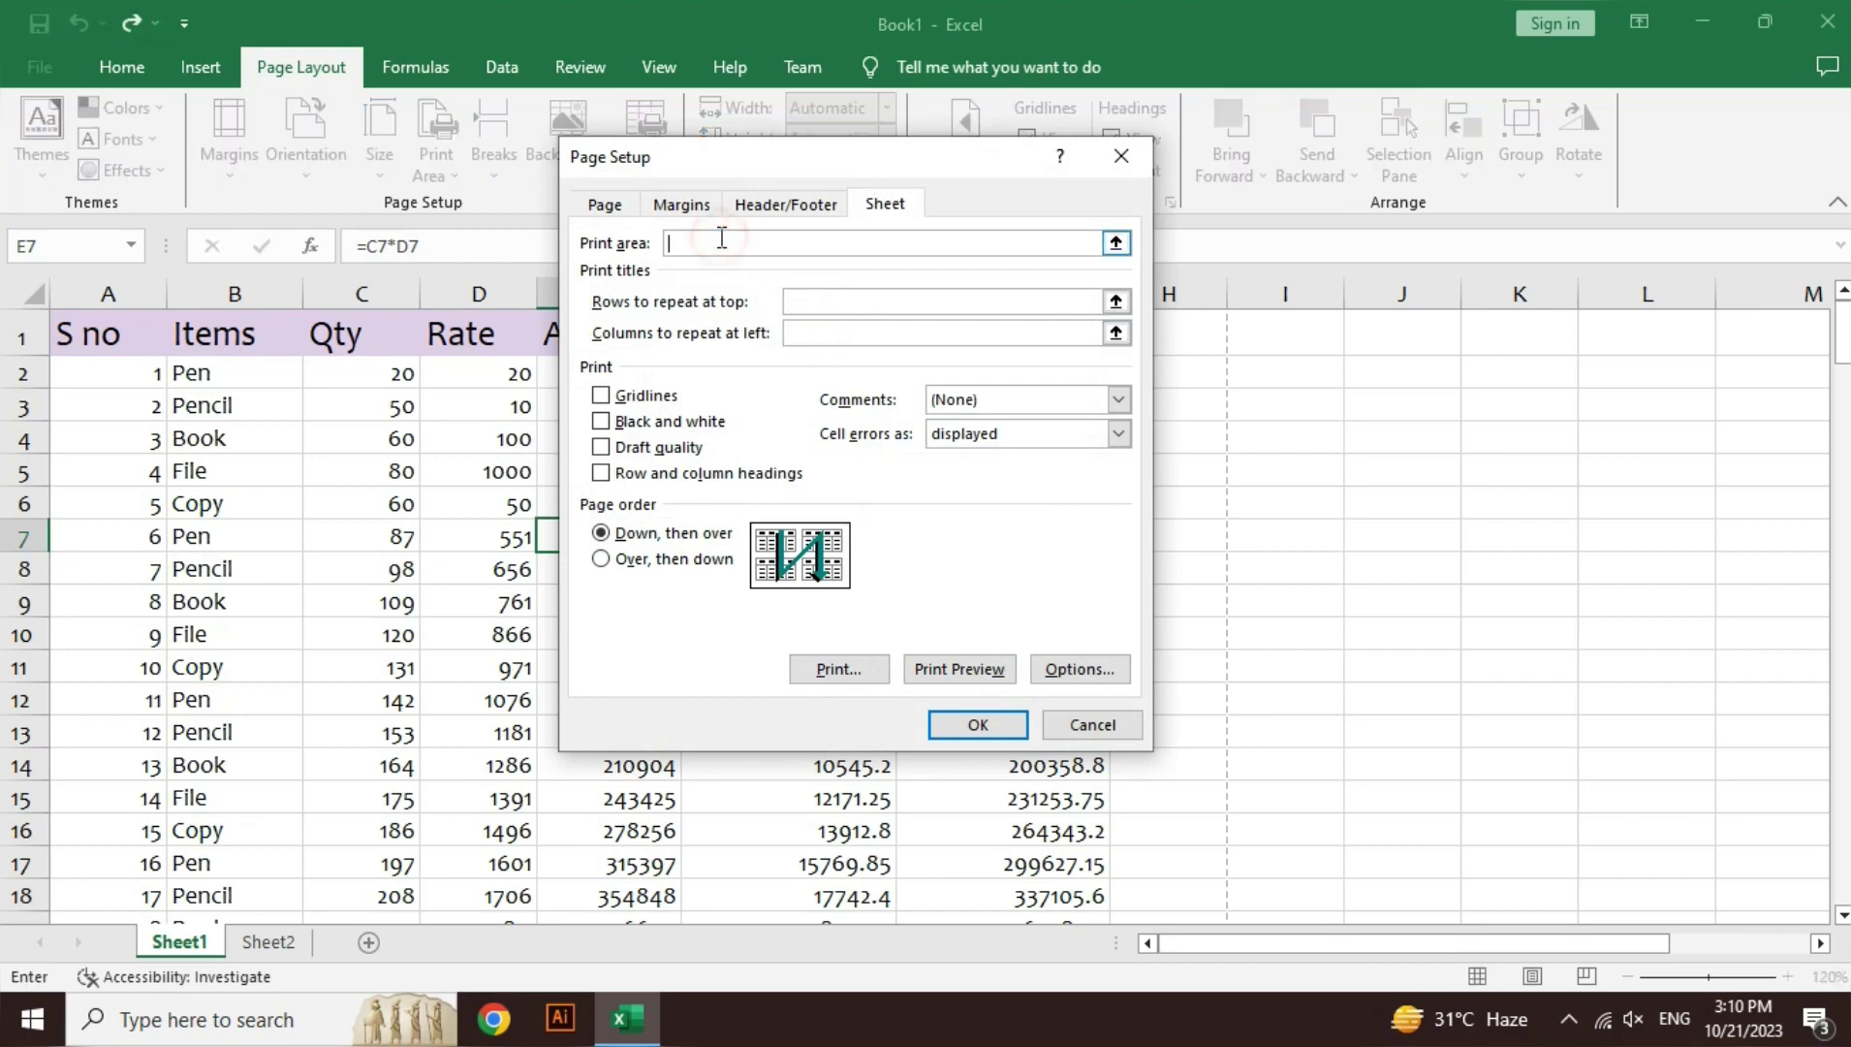
pyautogui.click(826, 302)
pyautogui.click(17, 333)
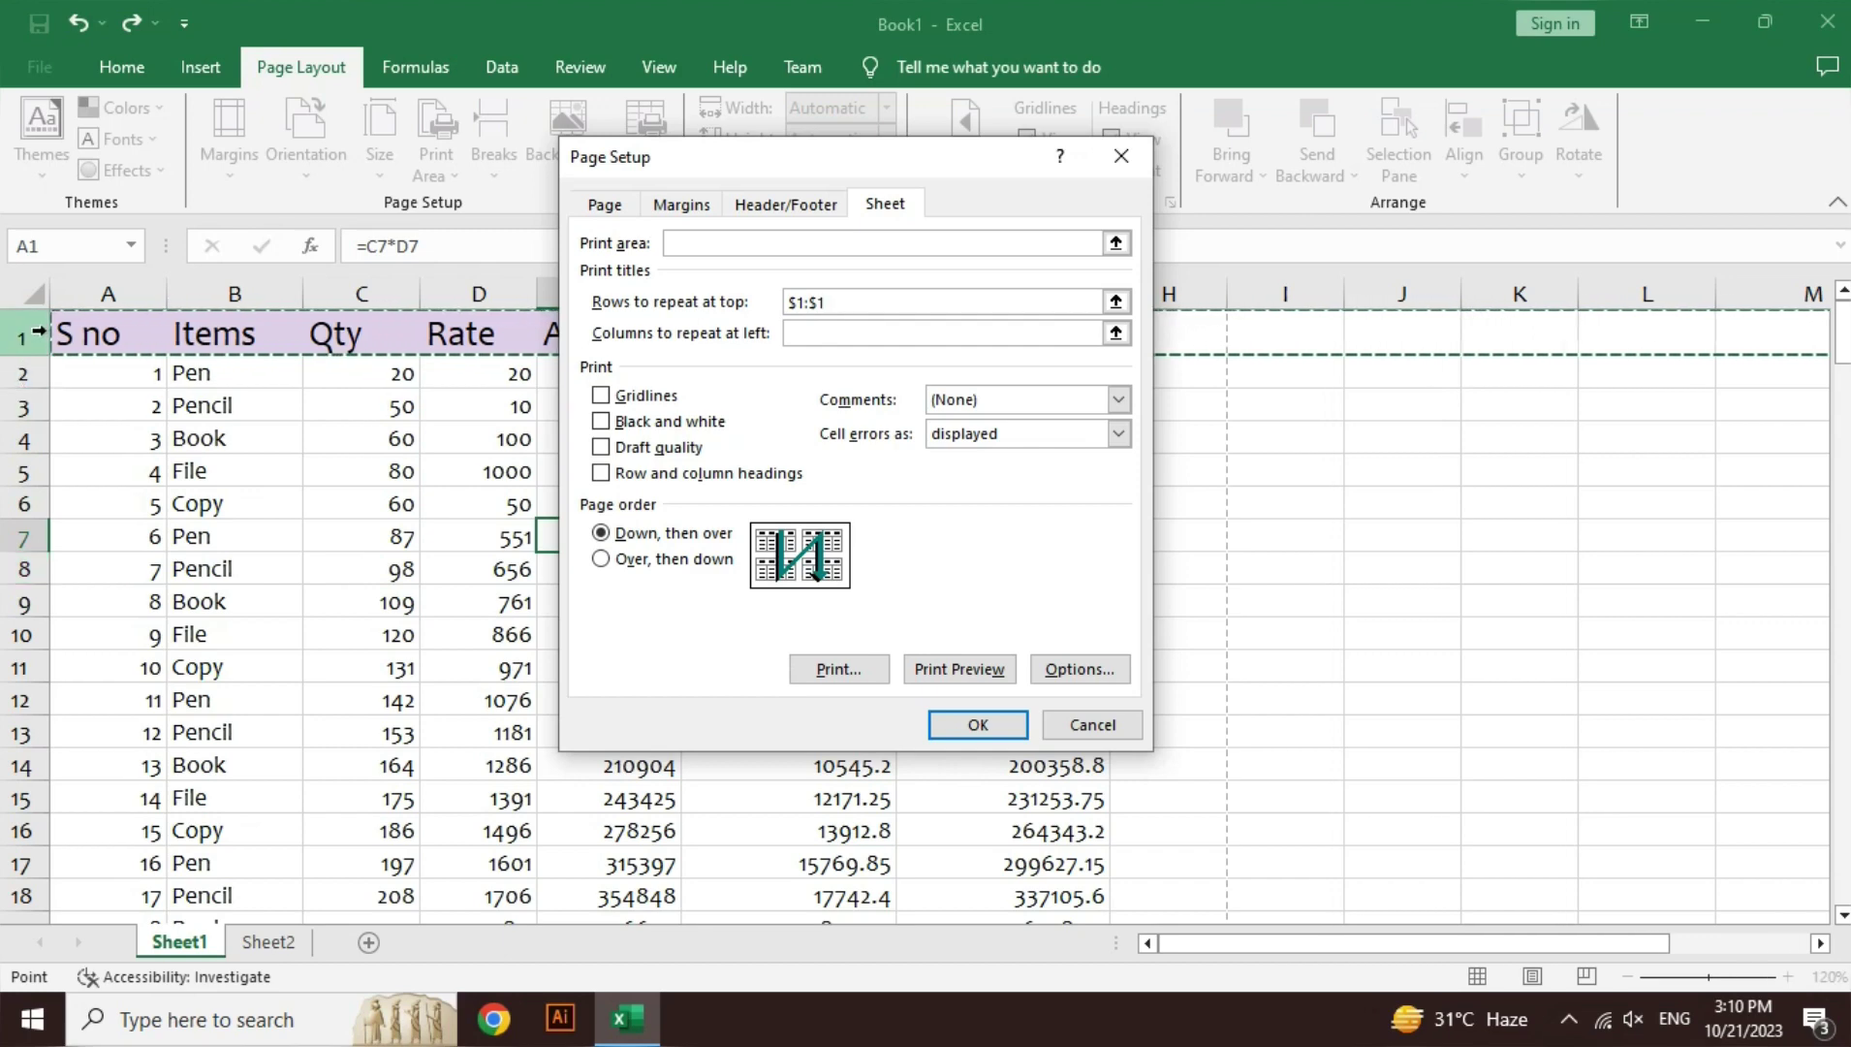
pyautogui.click(968, 725)
pyautogui.click(814, 638)
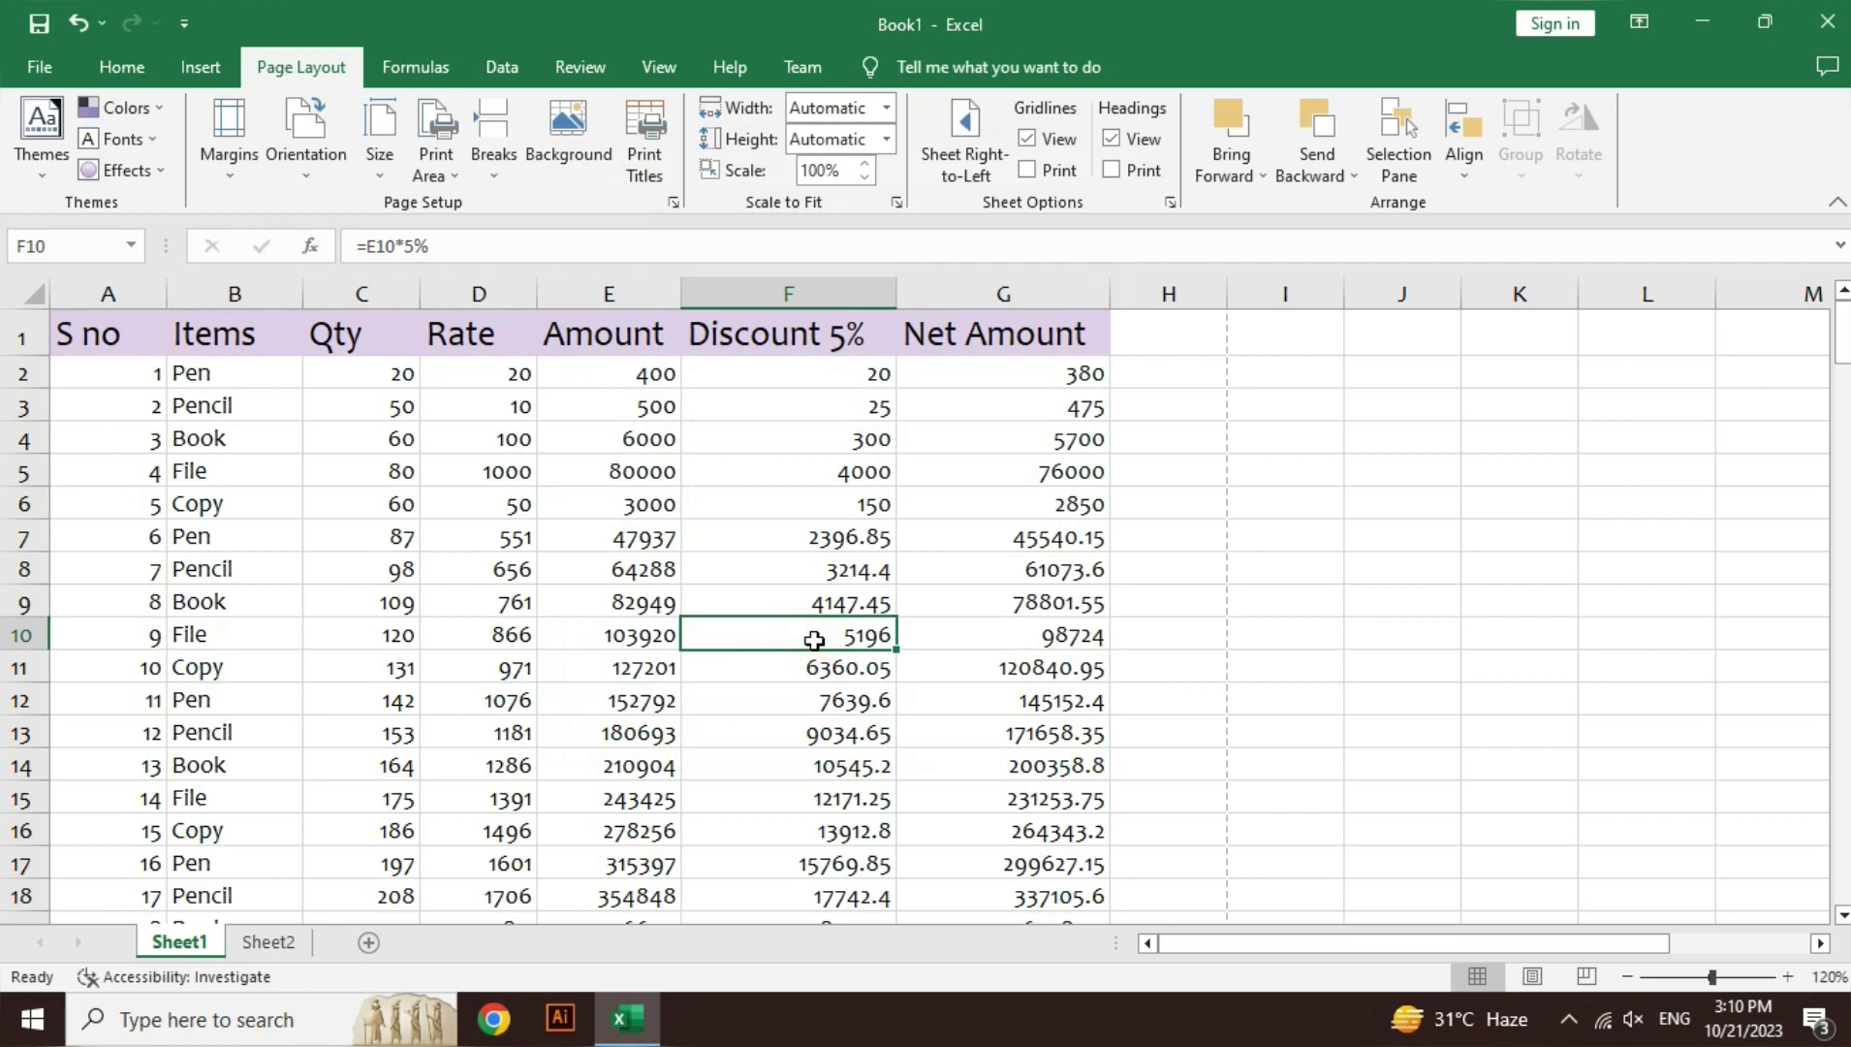
pyautogui.hotkey('ctrl', 'p')
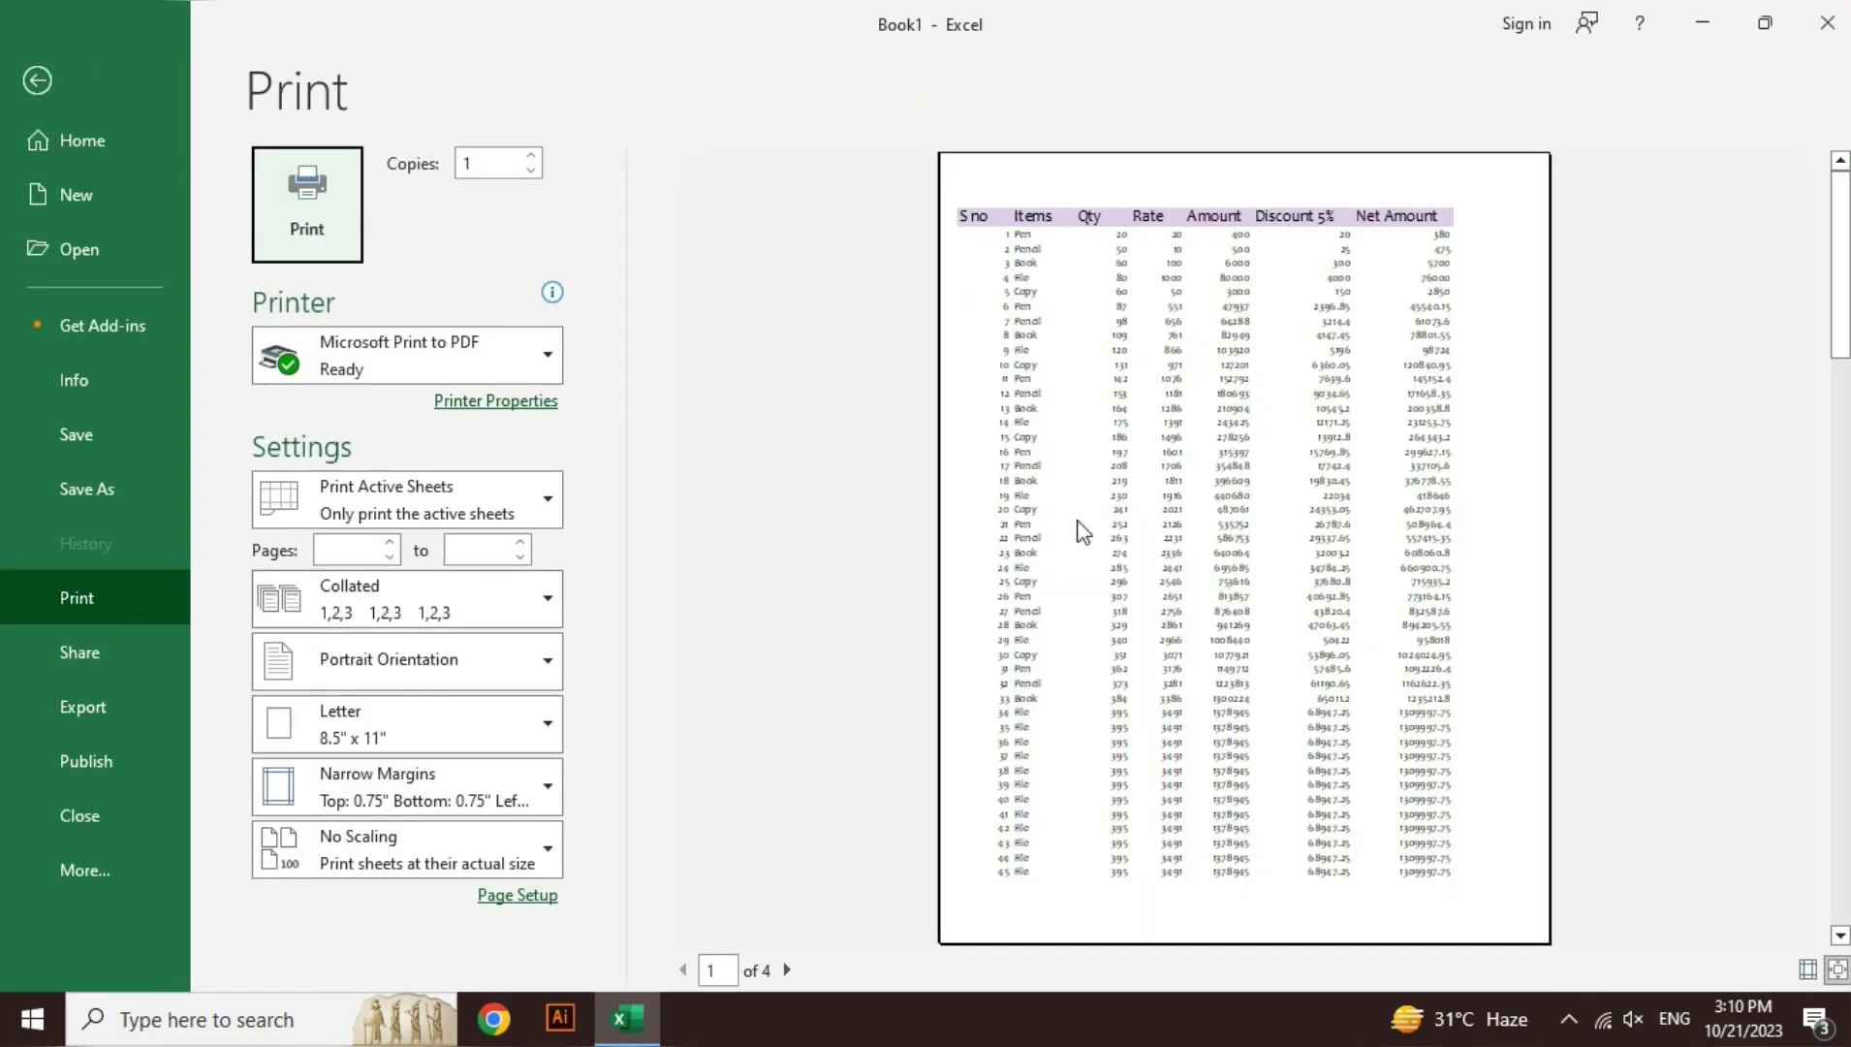
pyautogui.click(789, 968)
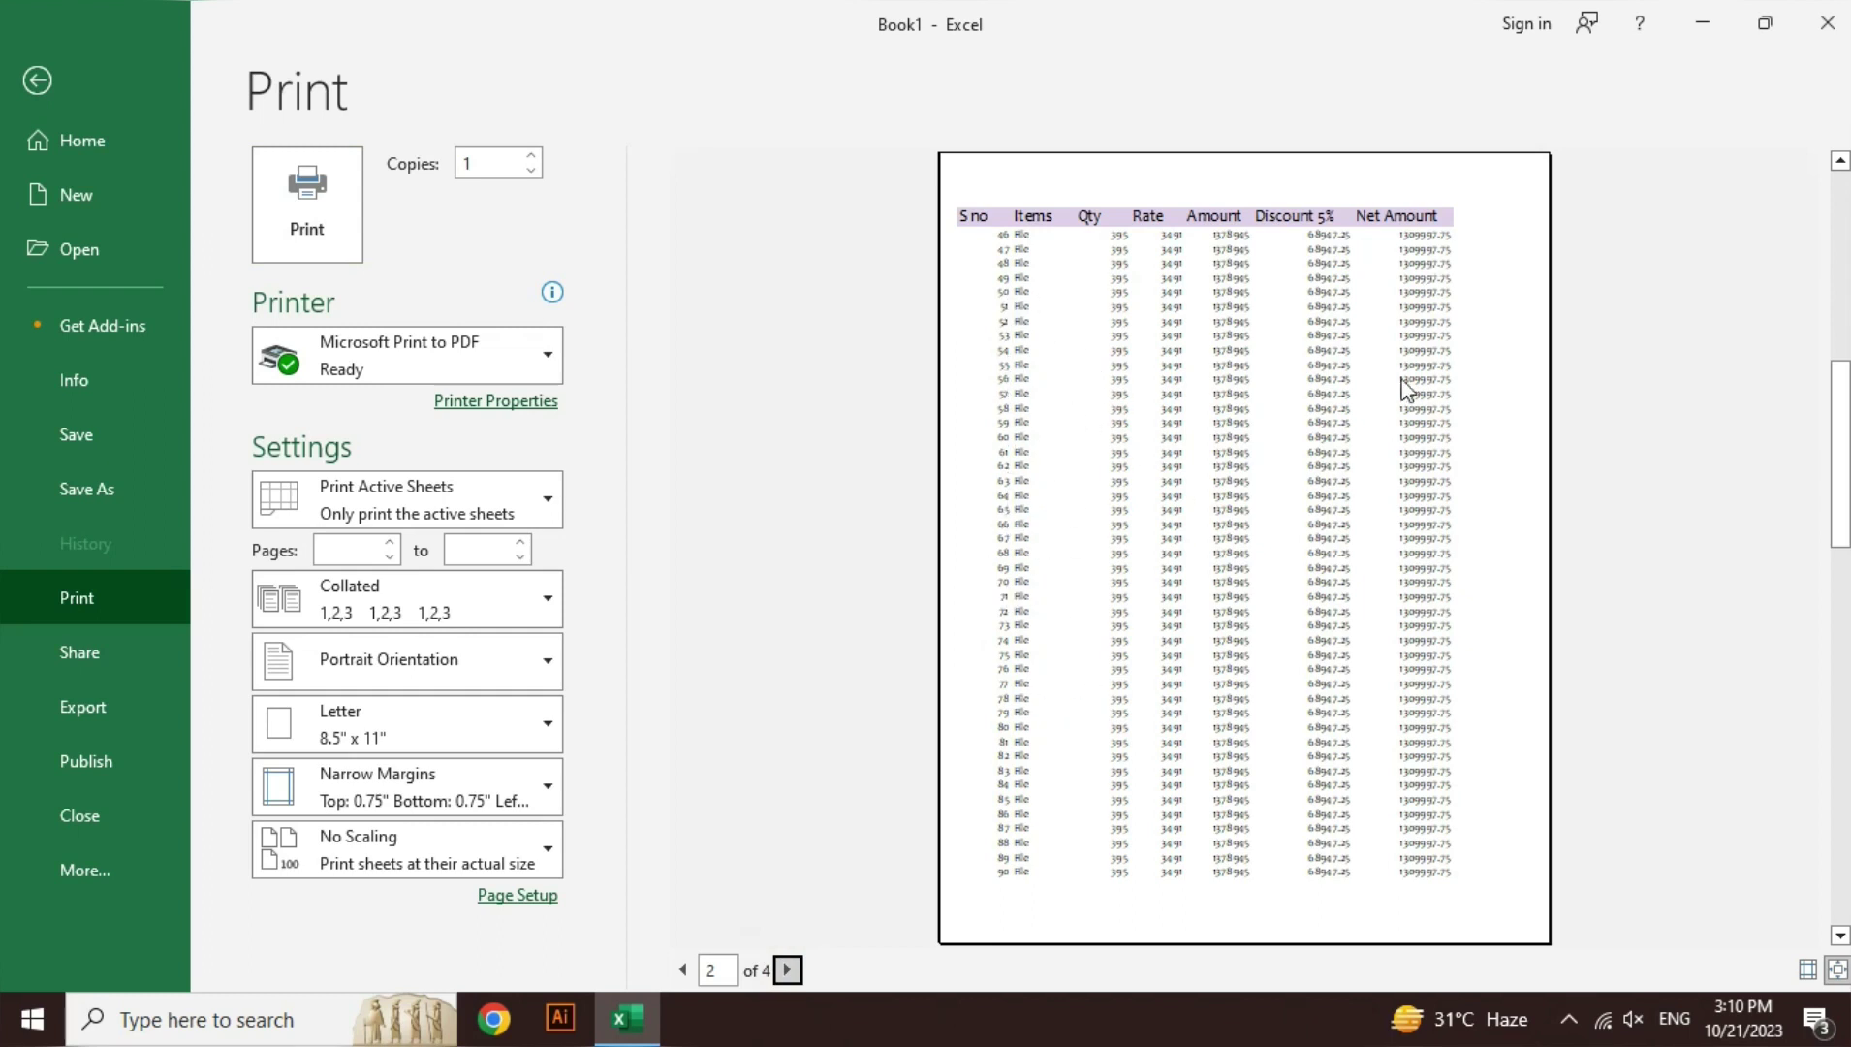
pyautogui.click(722, 972)
pyautogui.click(790, 976)
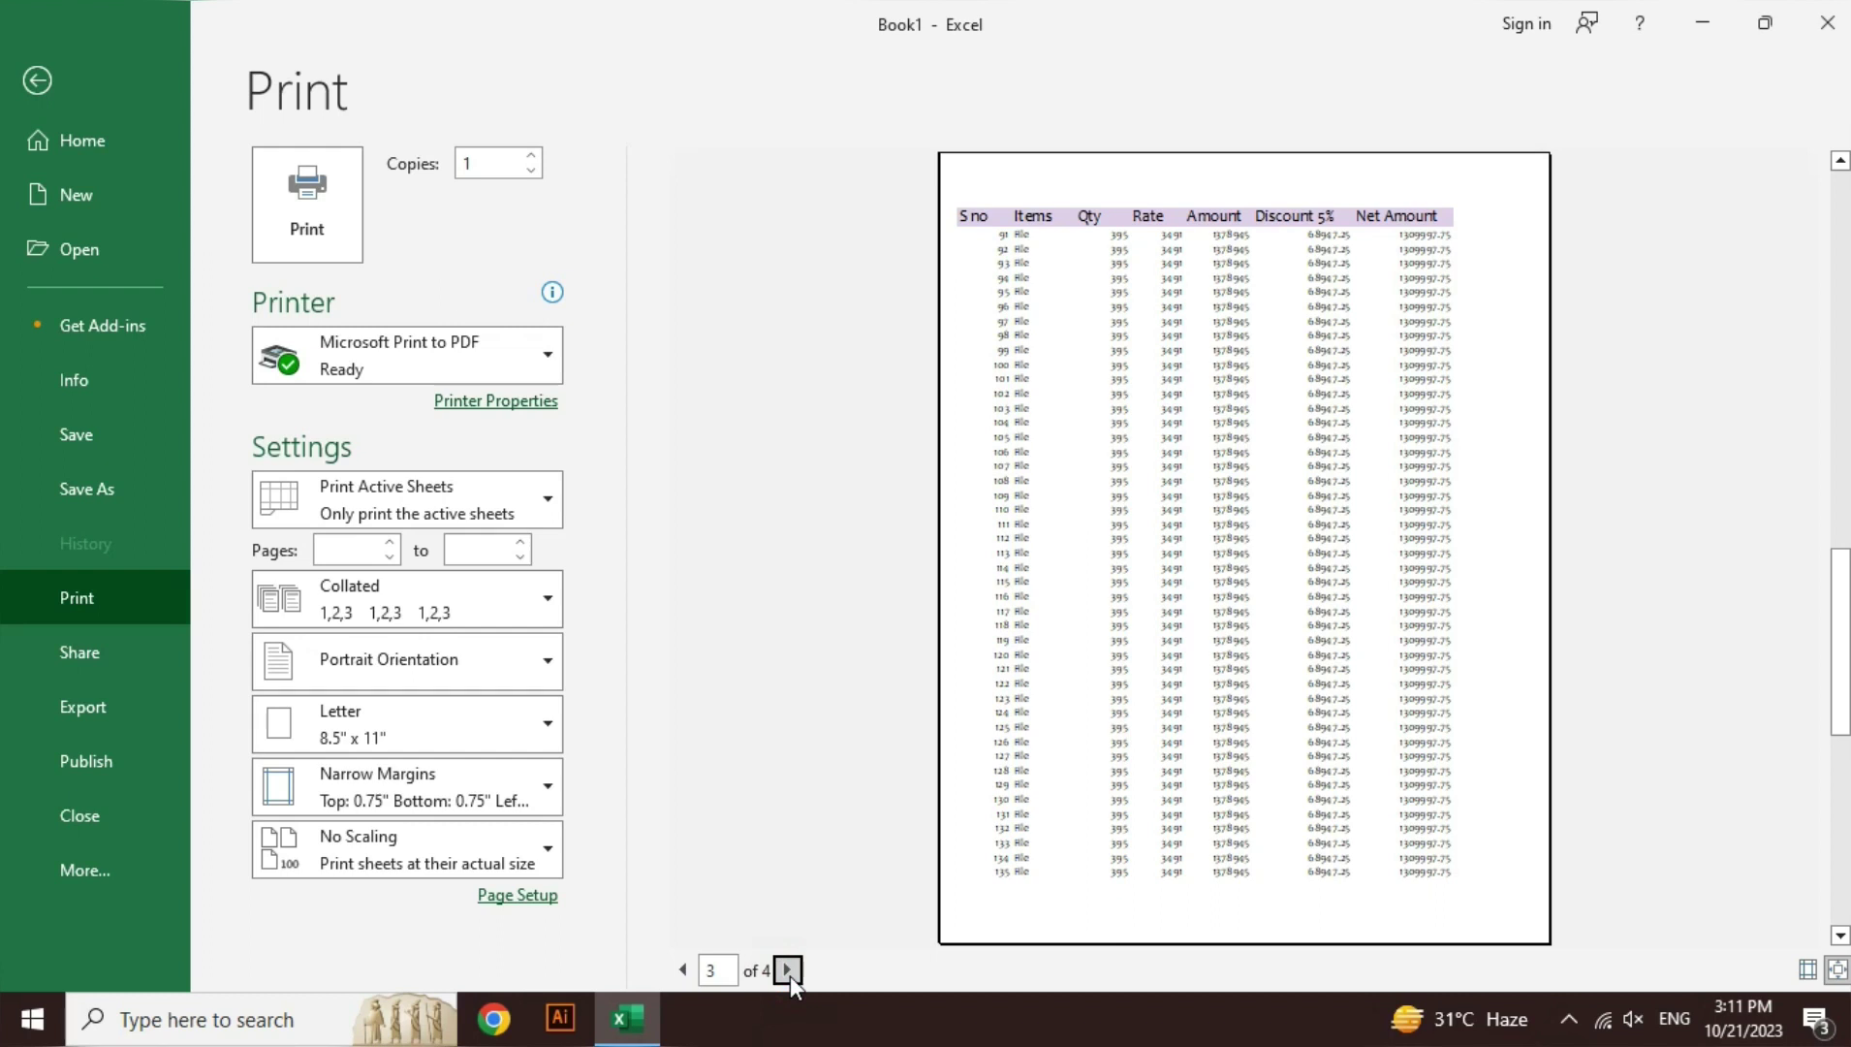
pyautogui.click(788, 969)
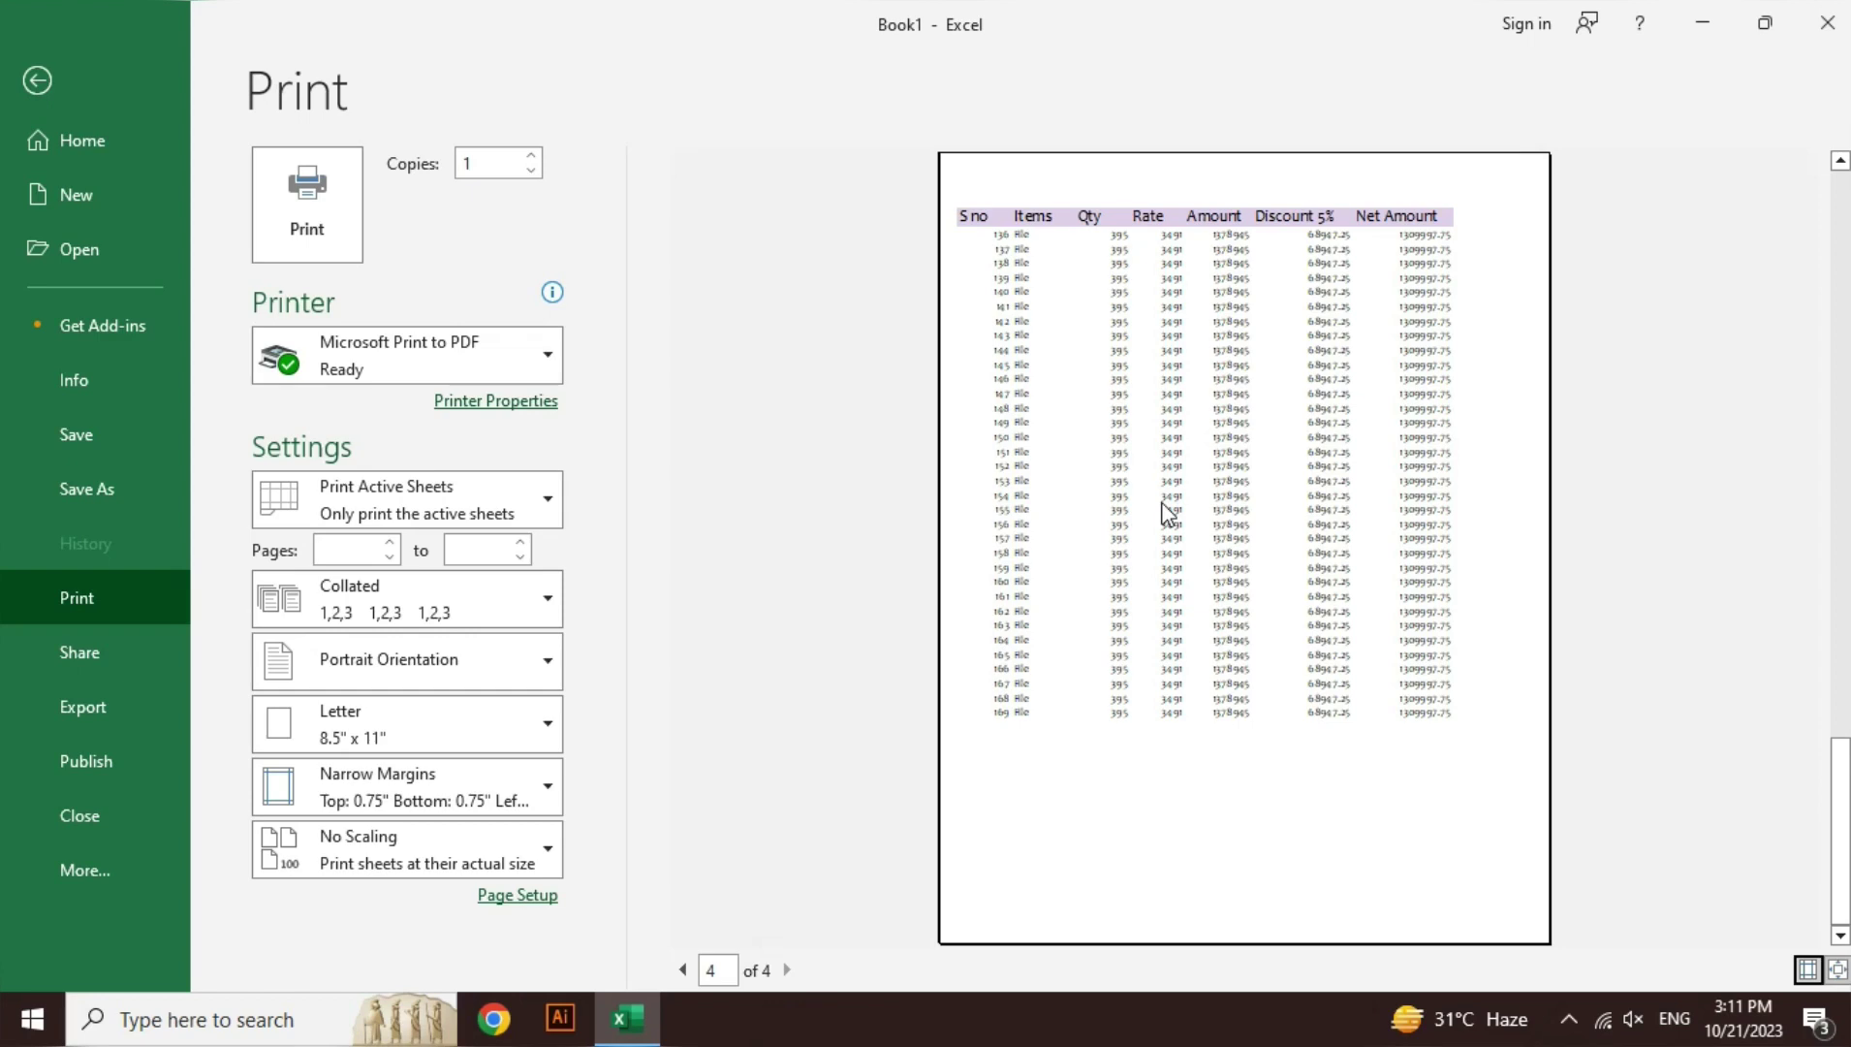
pyautogui.press('Escape')
pyautogui.click(805, 505)
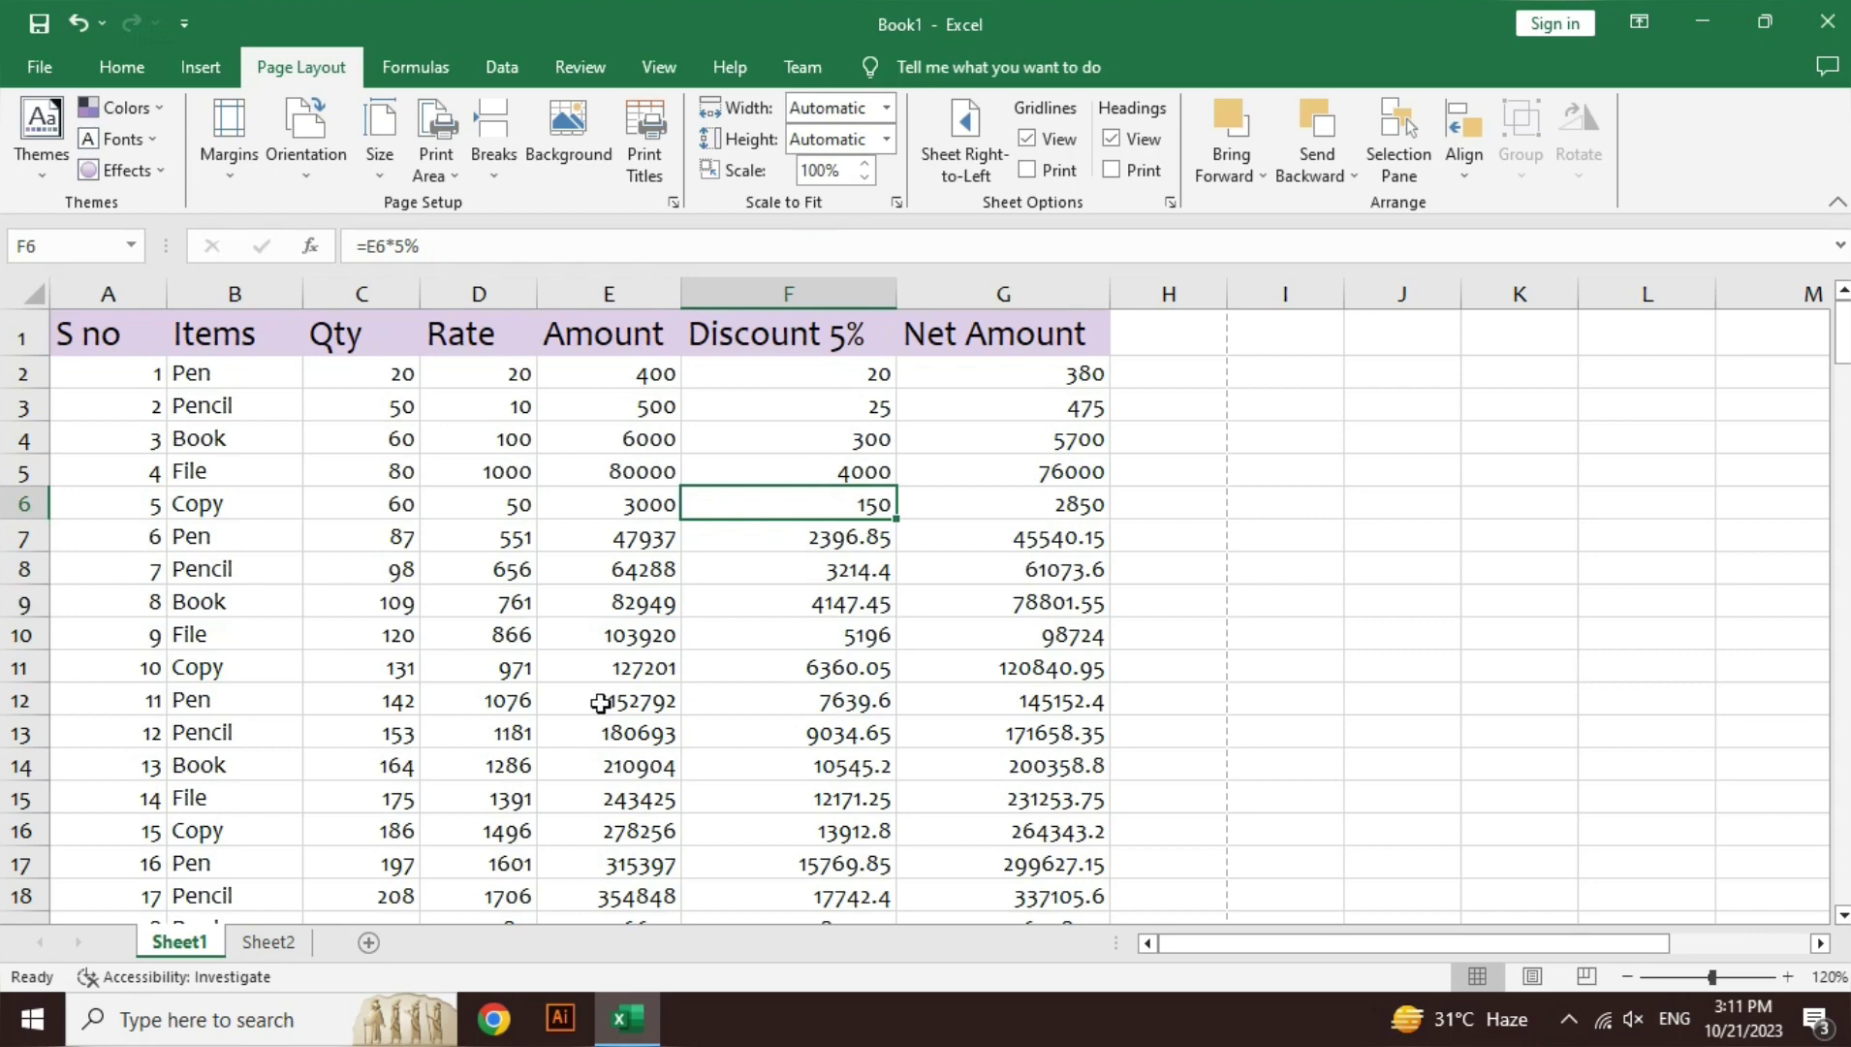
# - Copy the header and first ten sales rows to Sheet2 at A5, autofitting columns E–G
pyautogui.moveTo(101, 330)
pyautogui.mouseDown()
pyautogui.moveTo(1013, 618)
pyautogui.moveTo(1010, 668)
pyautogui.mouseUp()
pyautogui.hotkey('ctrl', 'c')
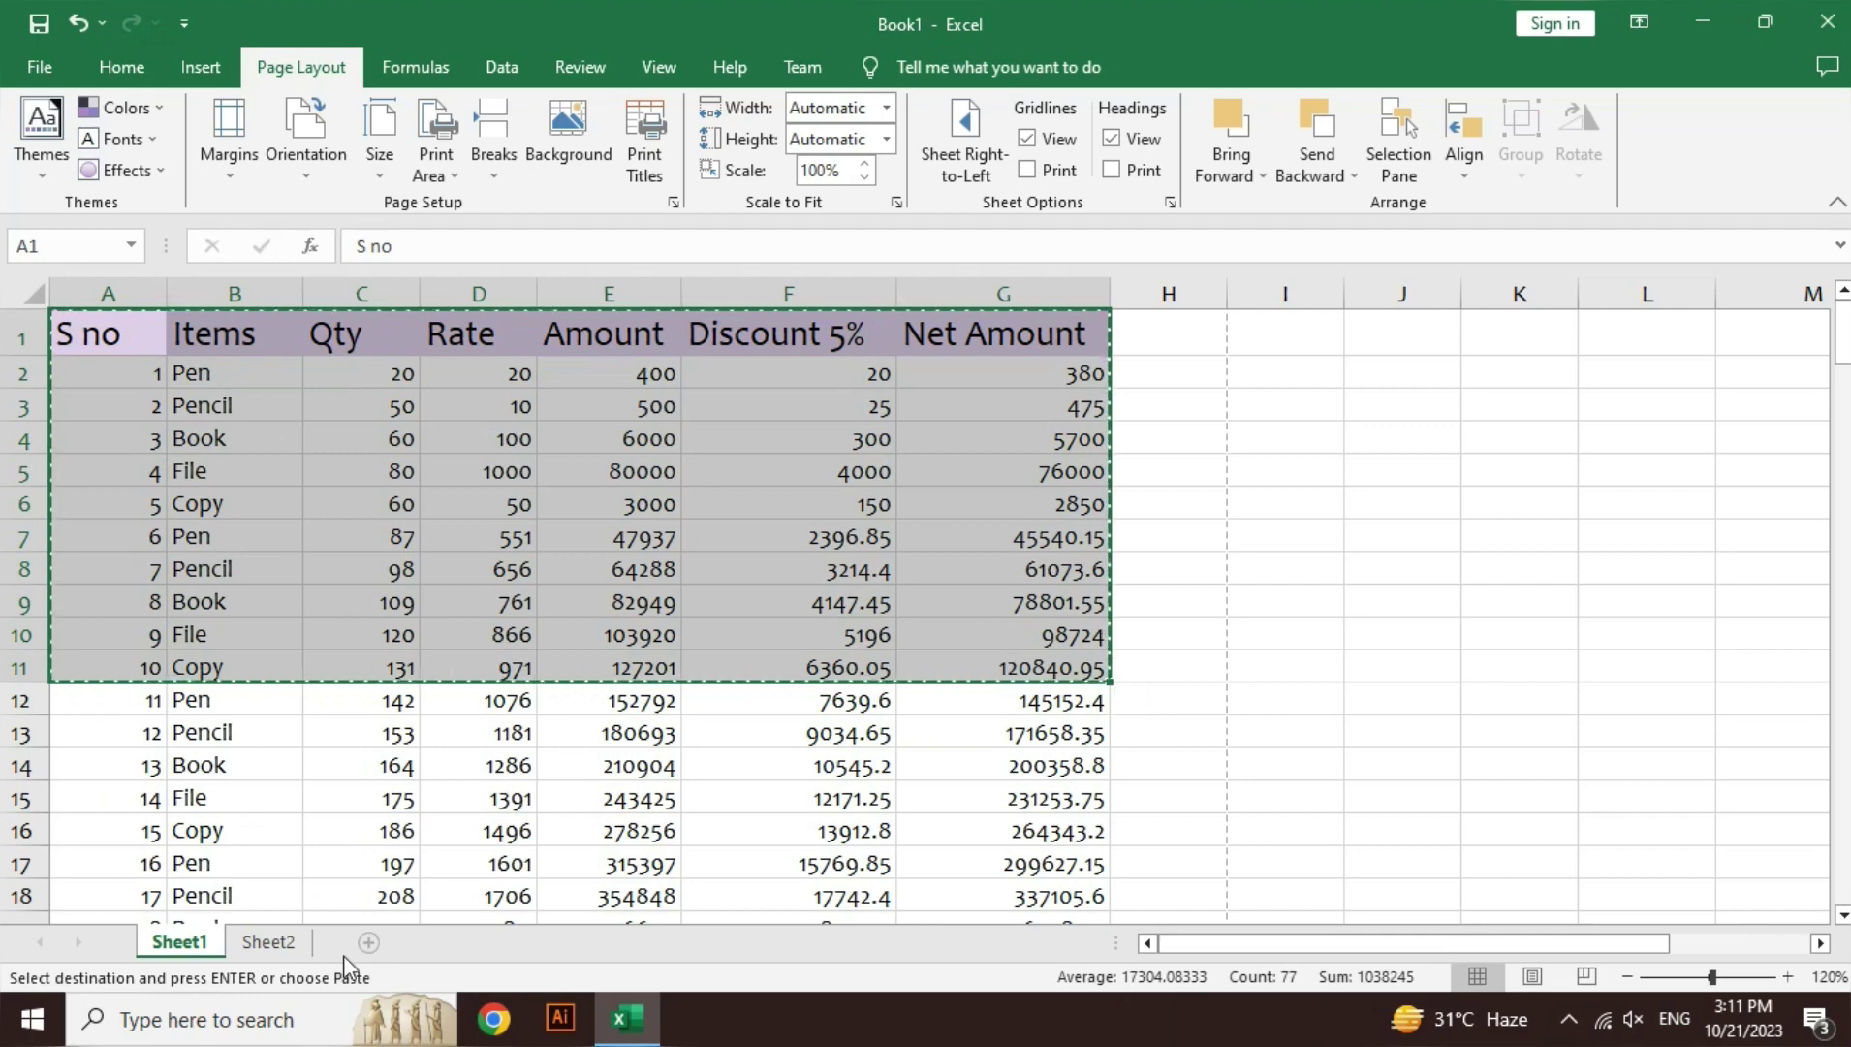
pyautogui.click(262, 941)
pyautogui.click(133, 324)
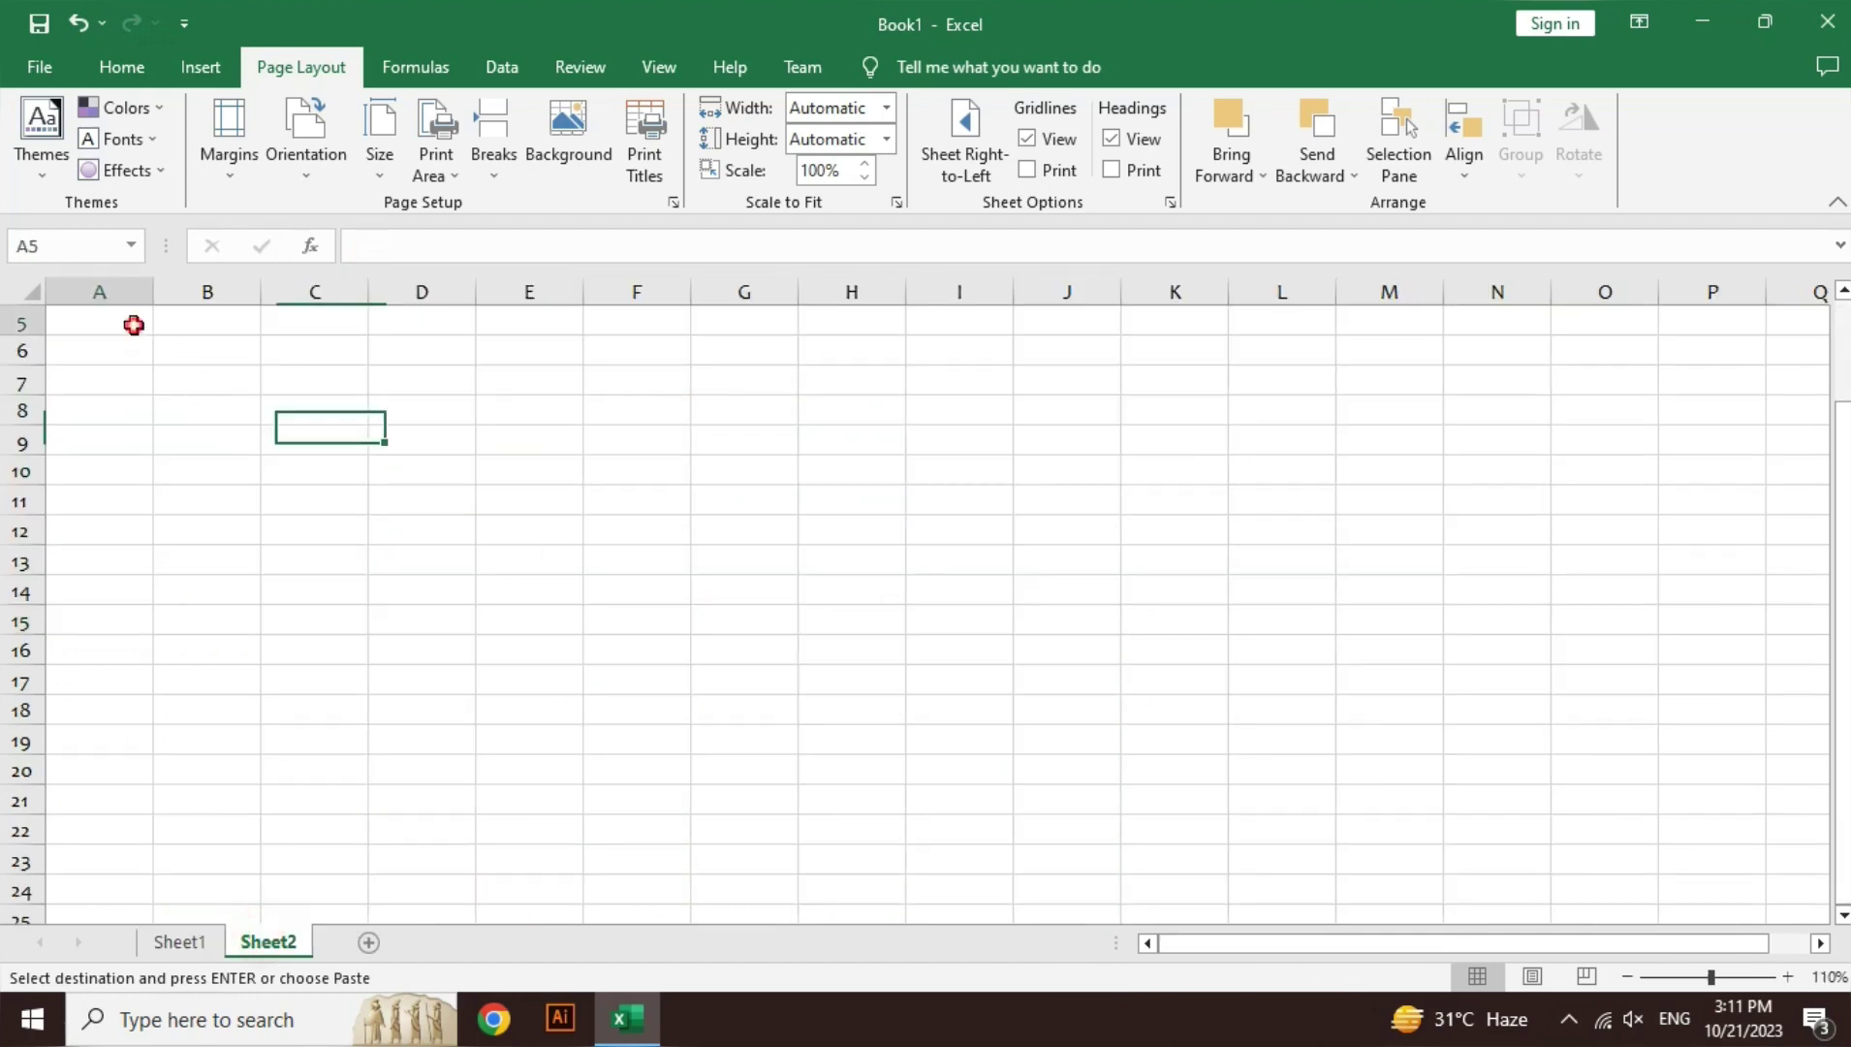
pyautogui.hotkey('ctrl', 'v')
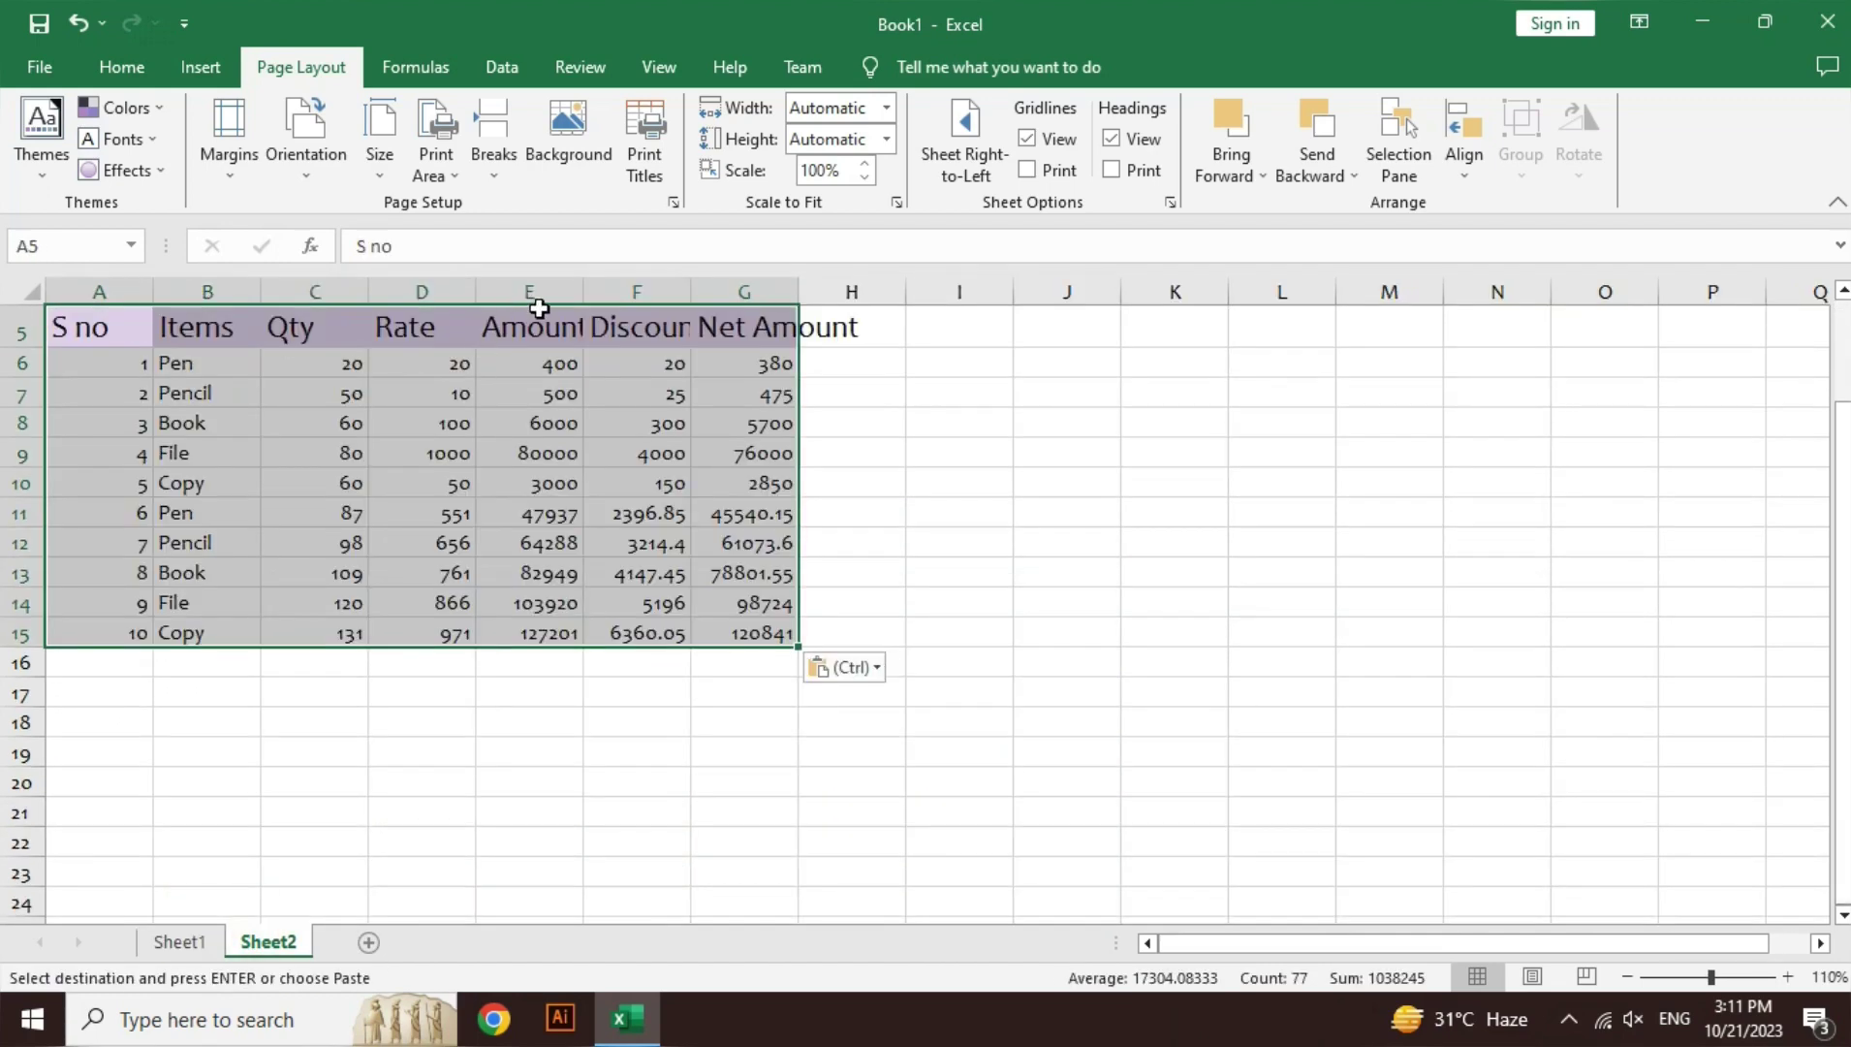
pyautogui.doubleClick(583, 282)
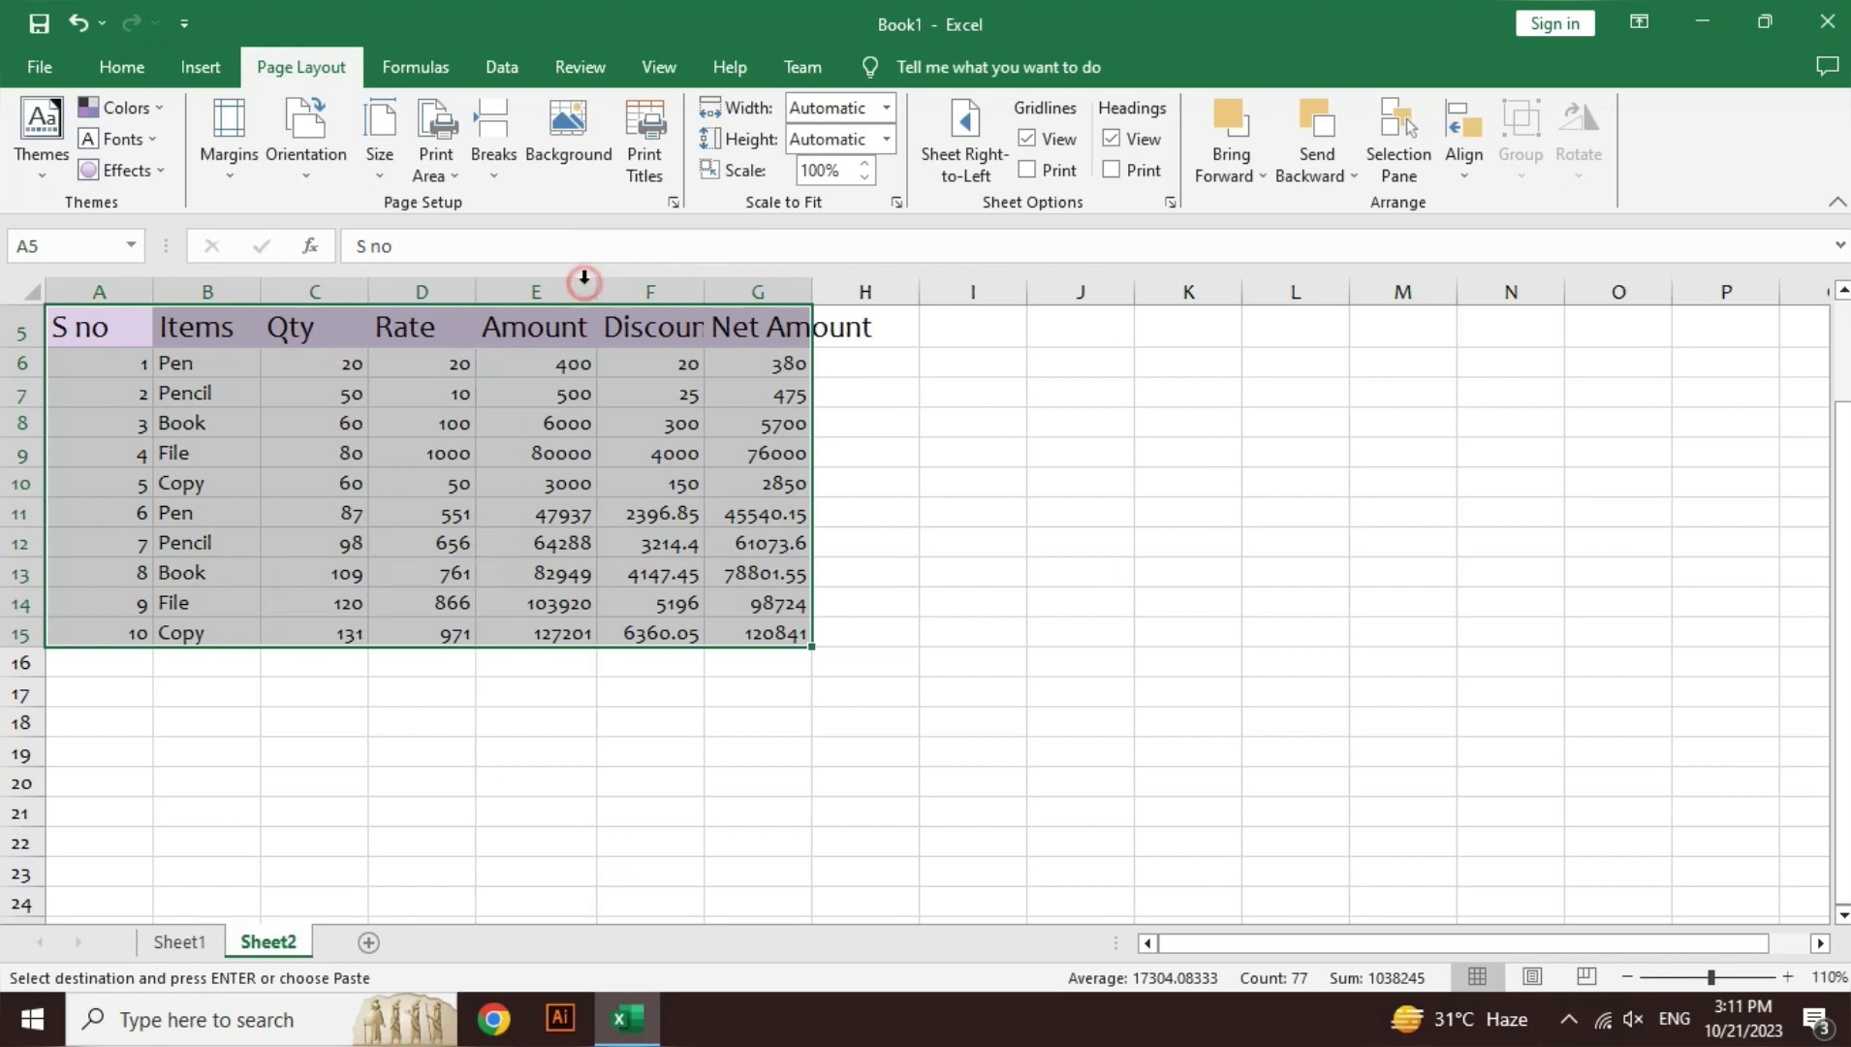
pyautogui.doubleClick(705, 282)
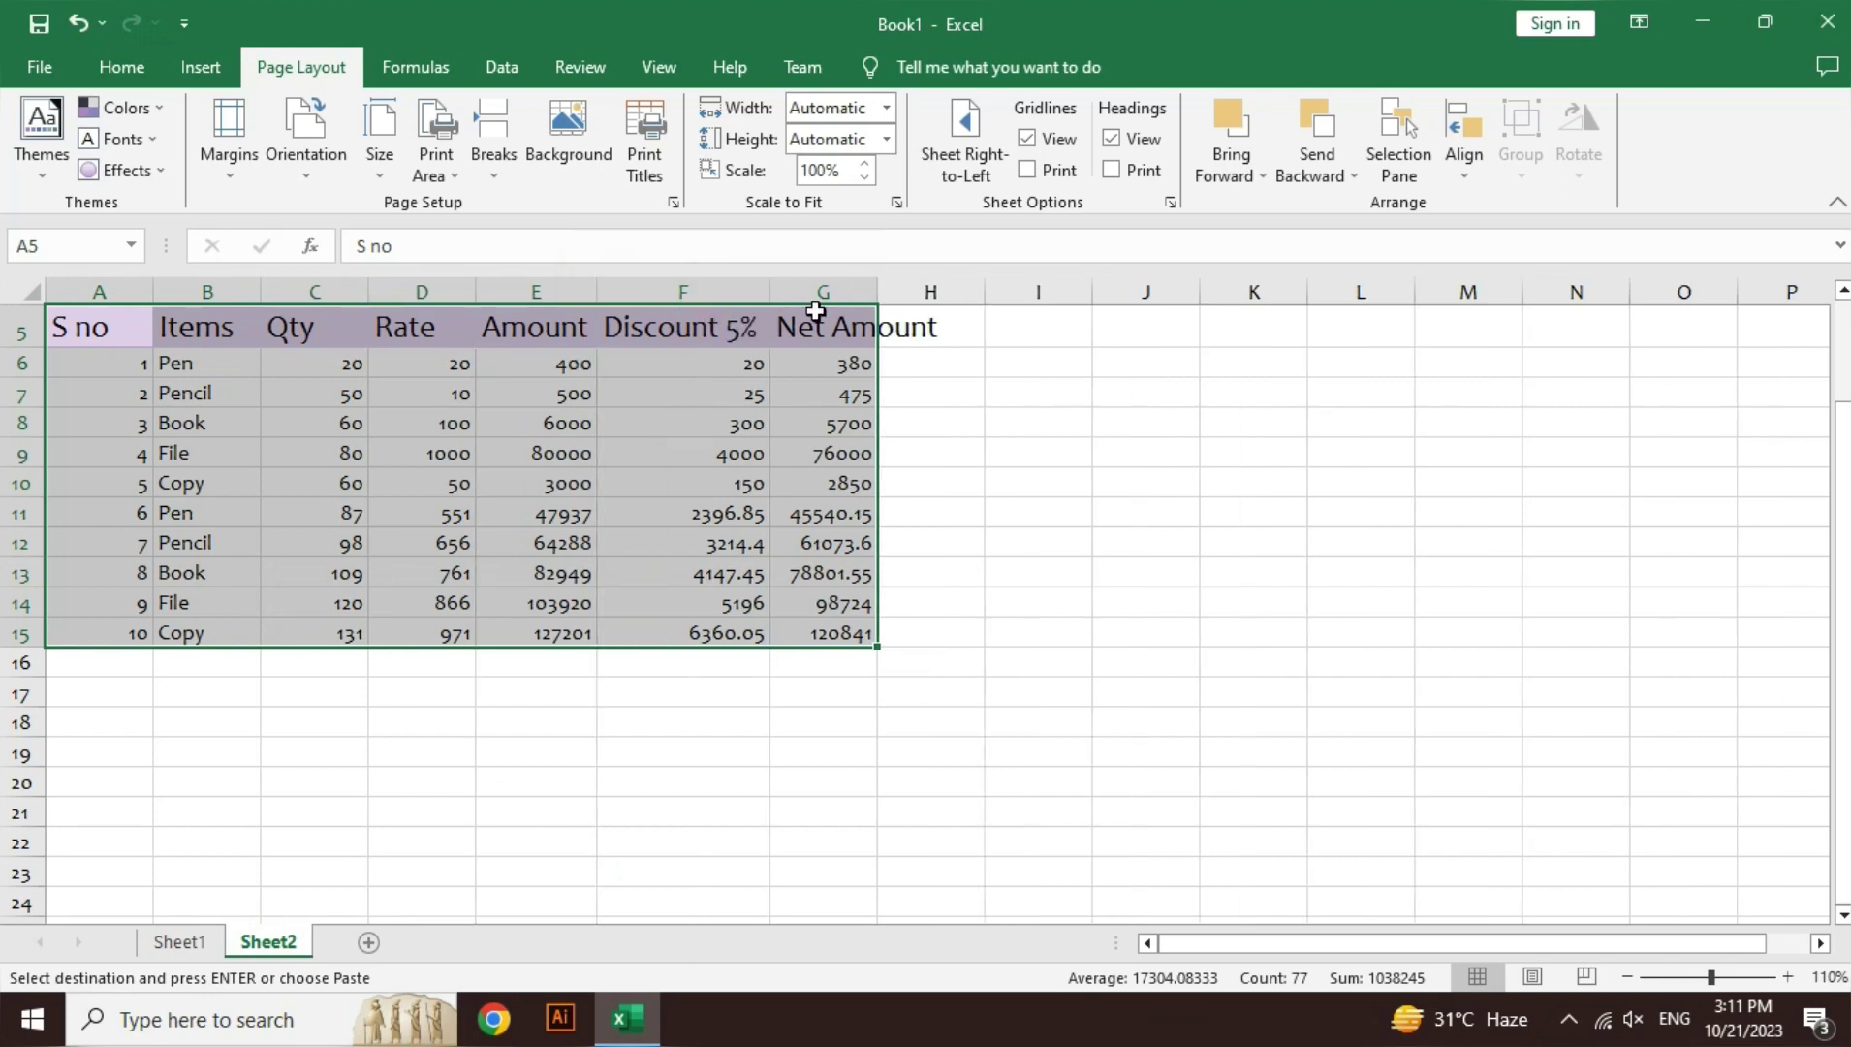
pyautogui.doubleClick(877, 282)
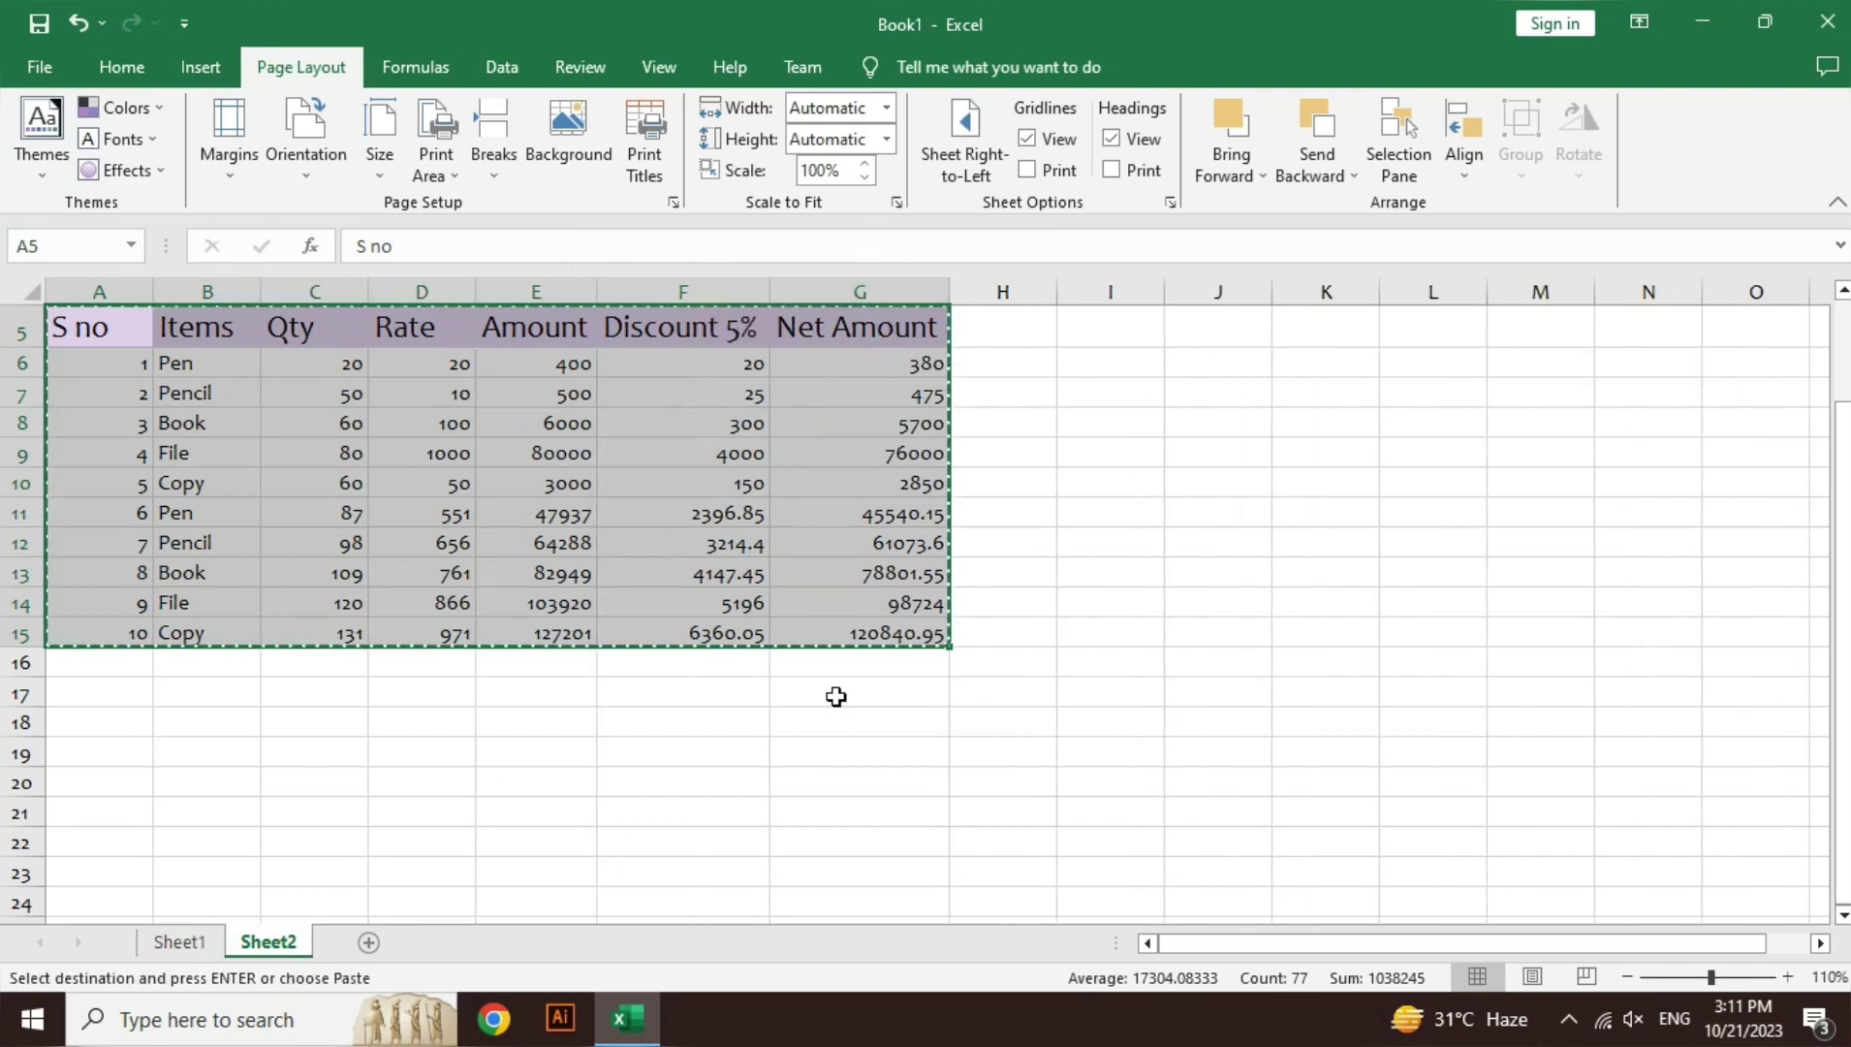
# - Paste a second copy of the table at H5 and autofit column N for Net Amount
pyautogui.click(1006, 321)
pyautogui.hotkey('ctrl', 'v')
pyautogui.doubleClick(1777, 284)
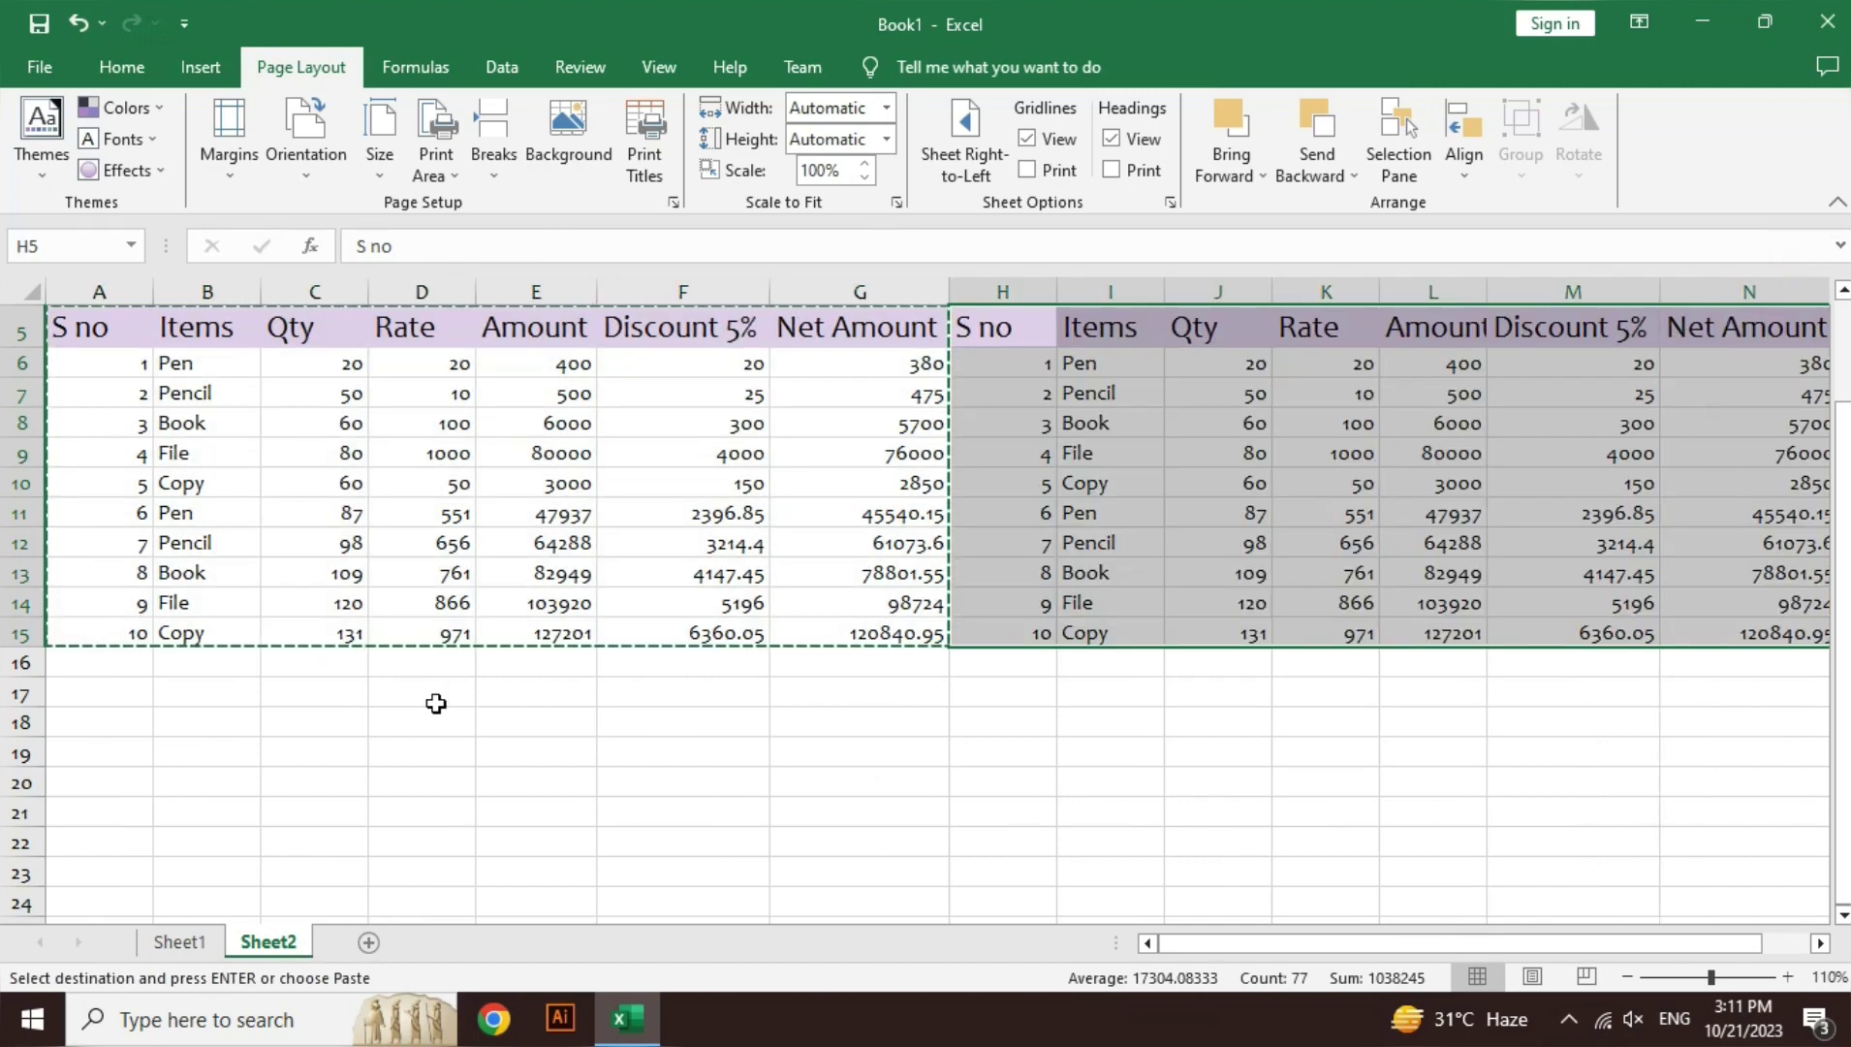
# - Copy the data rows A6:N15 and paste them again at A16 and A26
pyautogui.moveTo(1362, 572); pyautogui.dragTo(1745, 626)
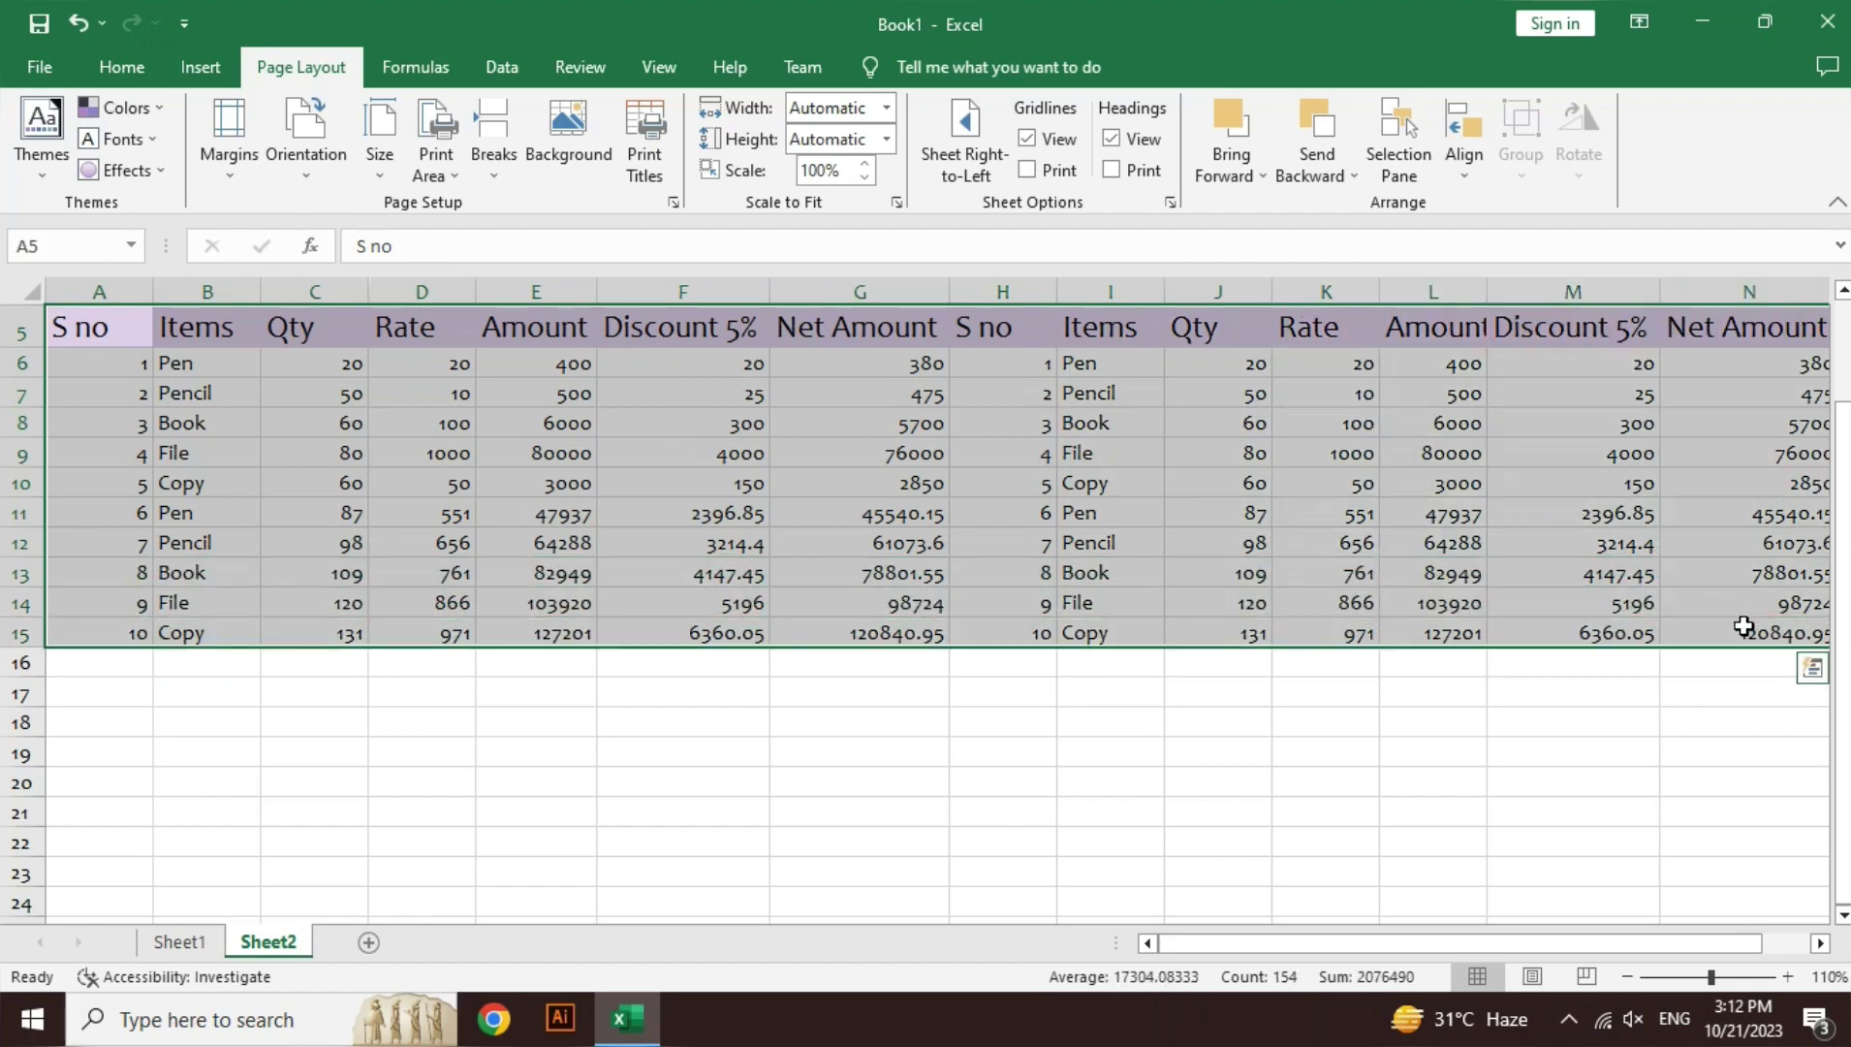
pyautogui.click(116, 364)
pyautogui.hotkey('ctrl', 'shift', 'Down')
pyautogui.hotkey('ctrl', 'shift', 'Right')
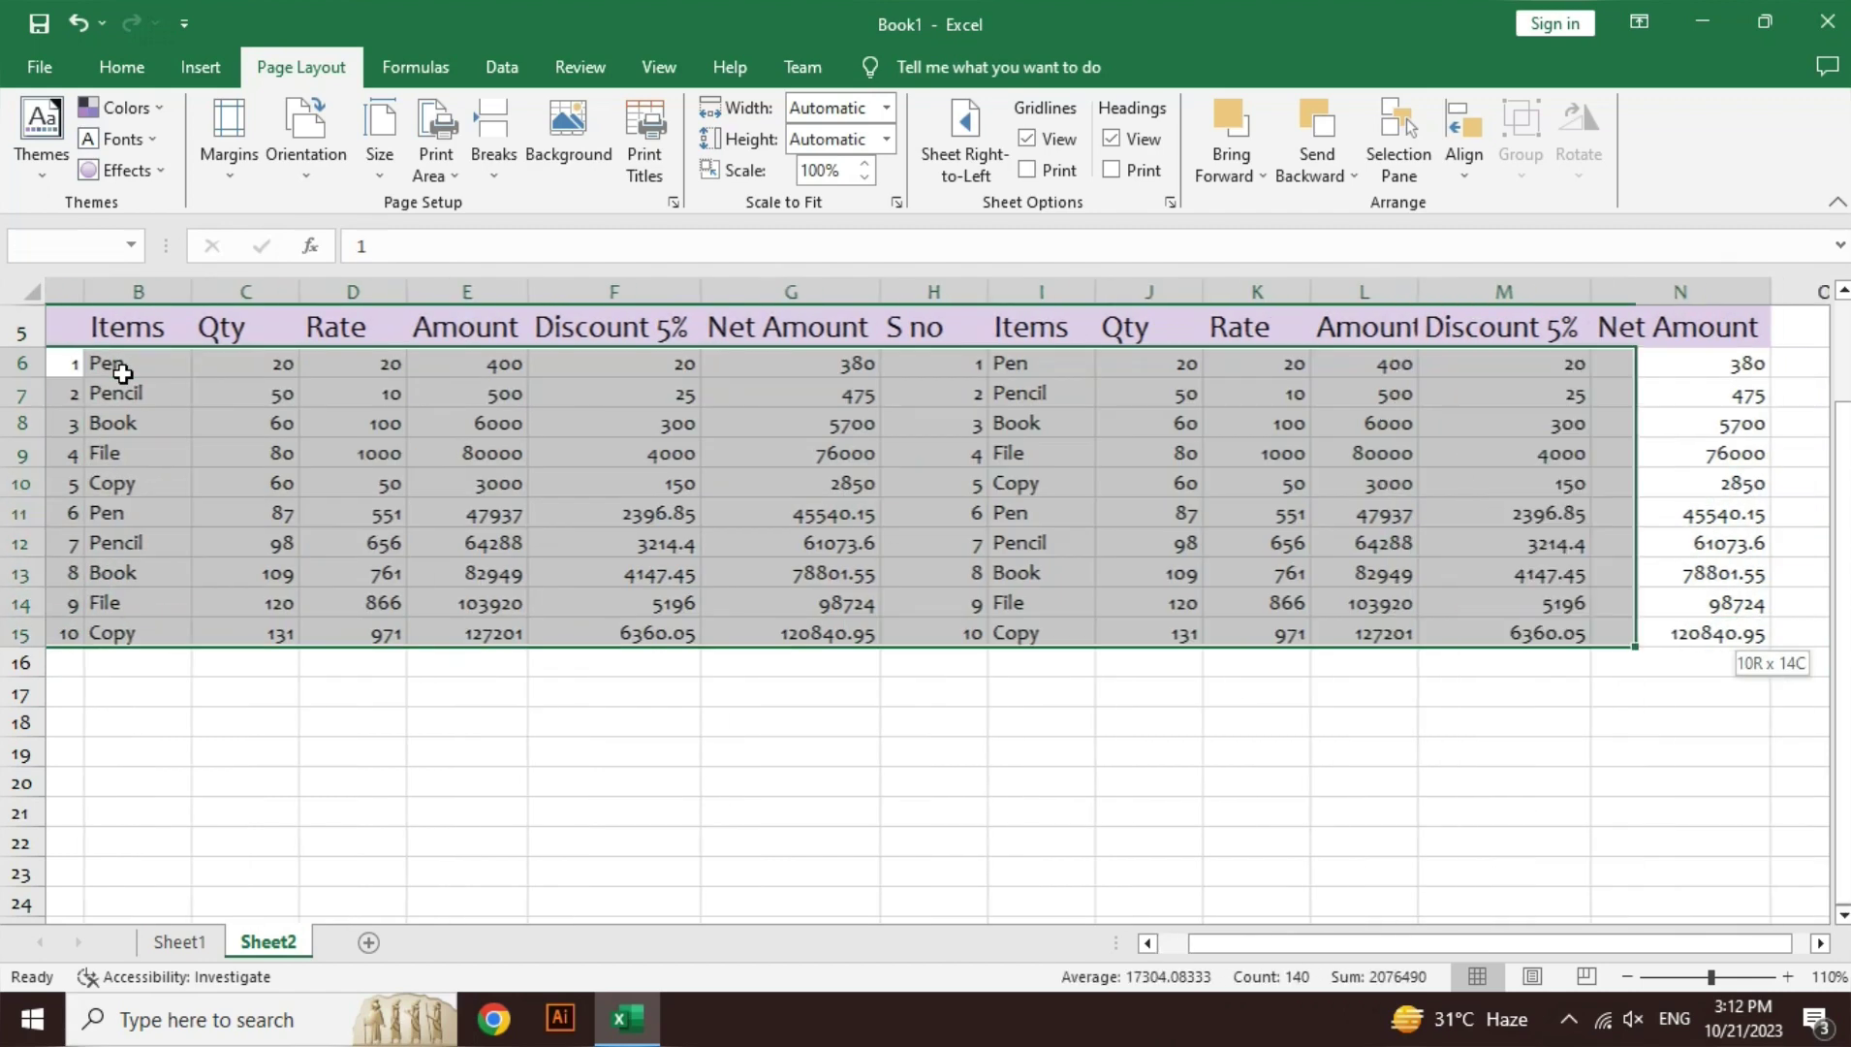
pyautogui.hotkey('ctrl', 'c')
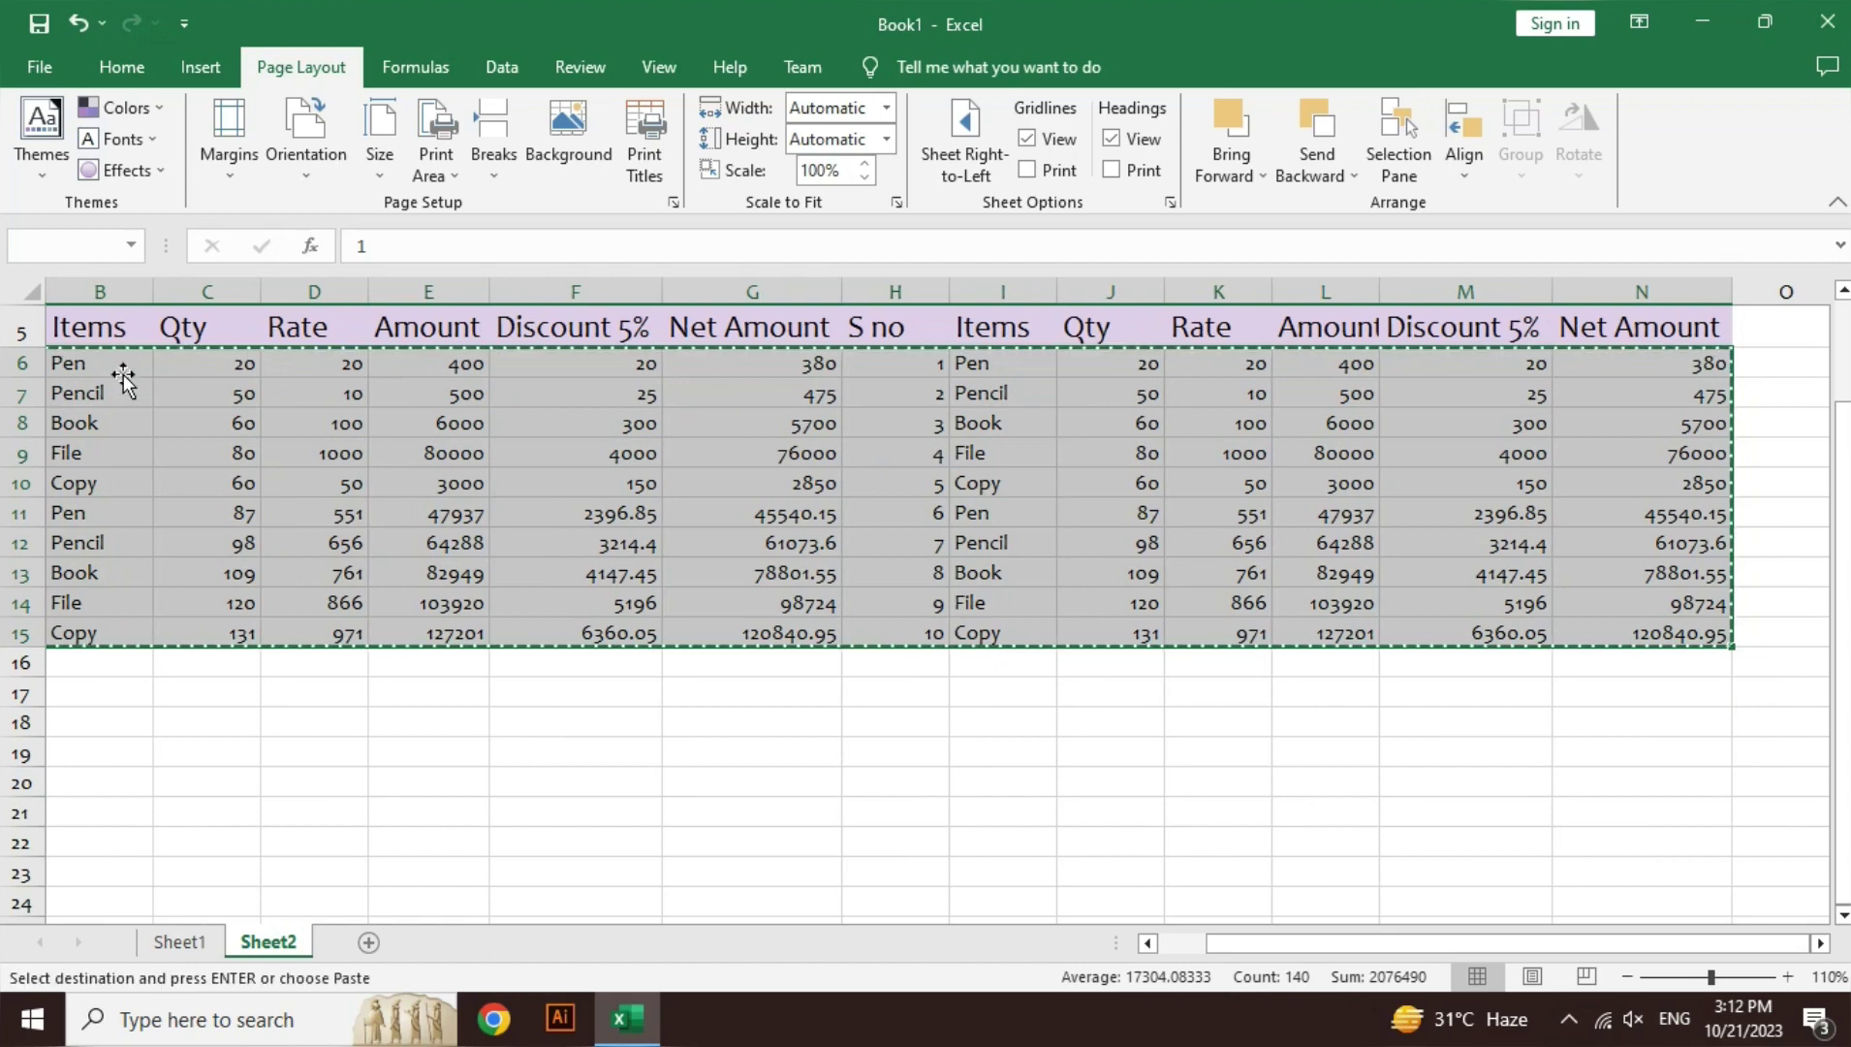
pyautogui.press('Down')
pyautogui.press('Down')
pyautogui.press('Down')
pyautogui.press('Down')
pyautogui.press('Down')
pyautogui.press('Down')
pyautogui.press('Down')
pyautogui.press('Down')
pyautogui.press('Down')
pyautogui.press('Down')
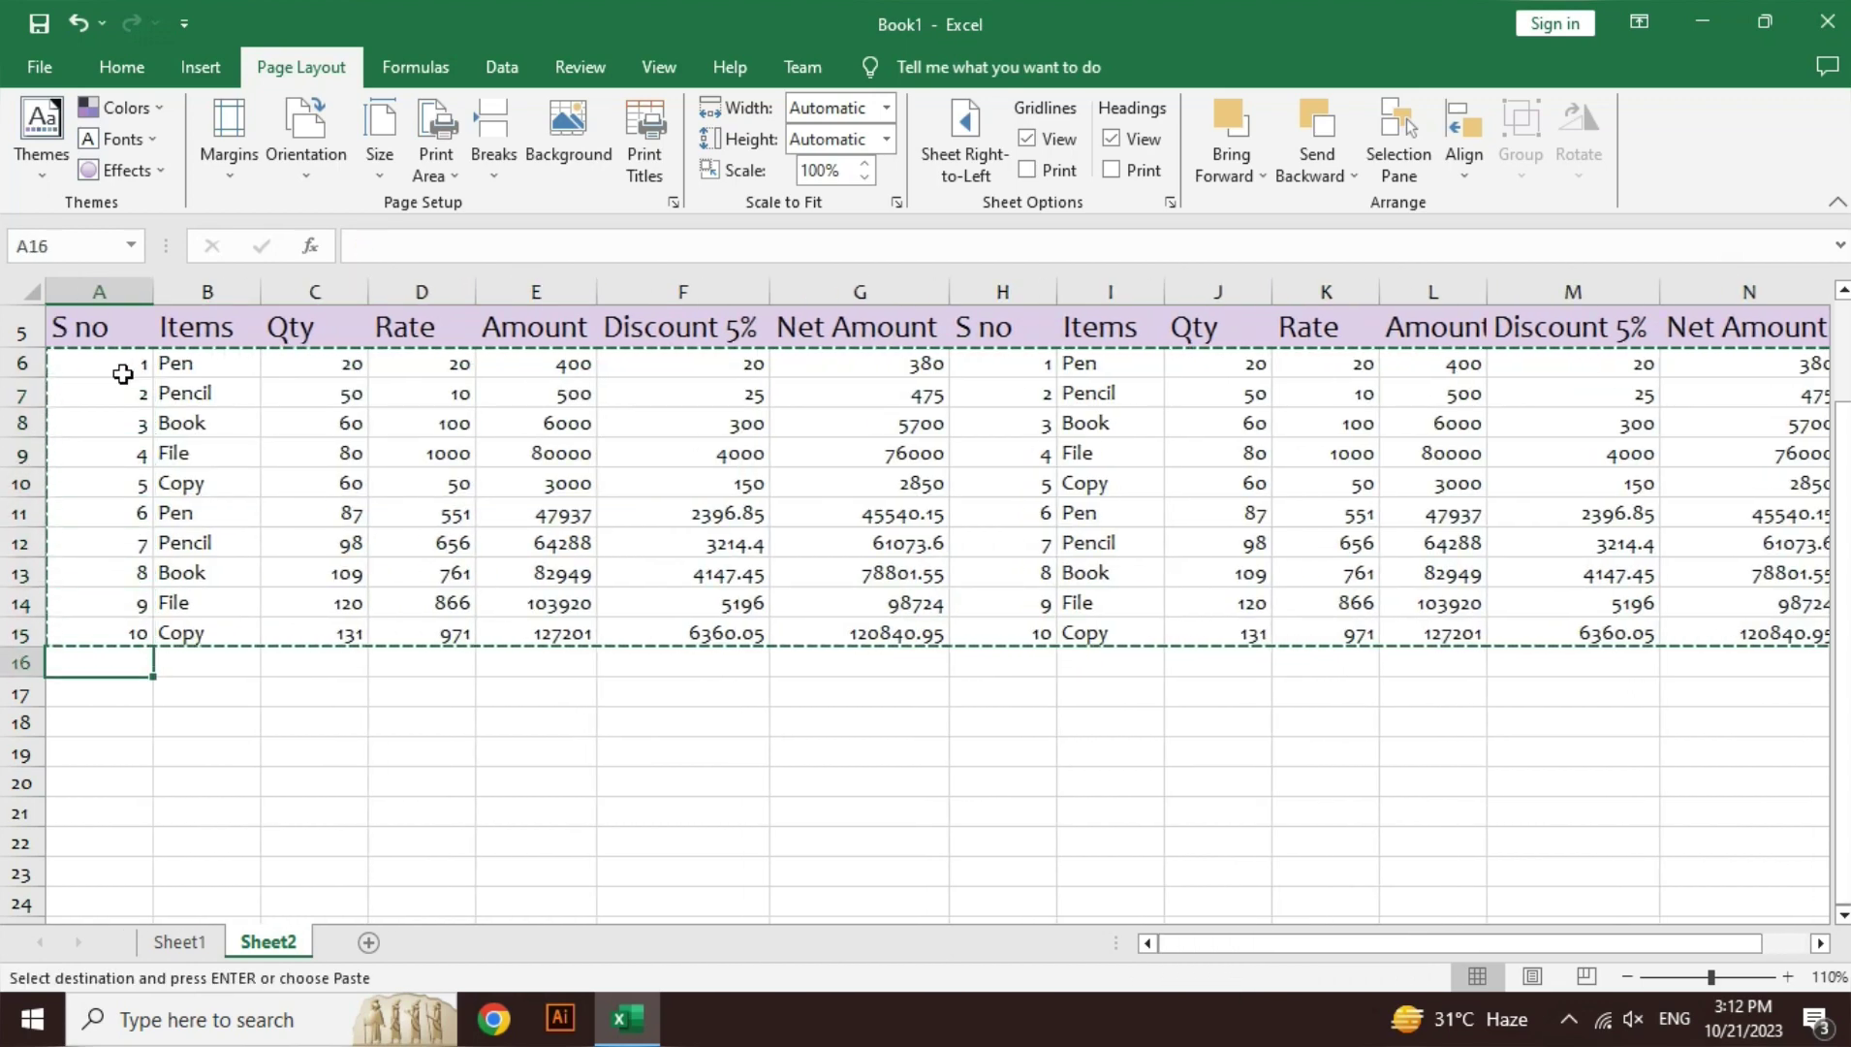
pyautogui.hotkey('ctrl', 'v')
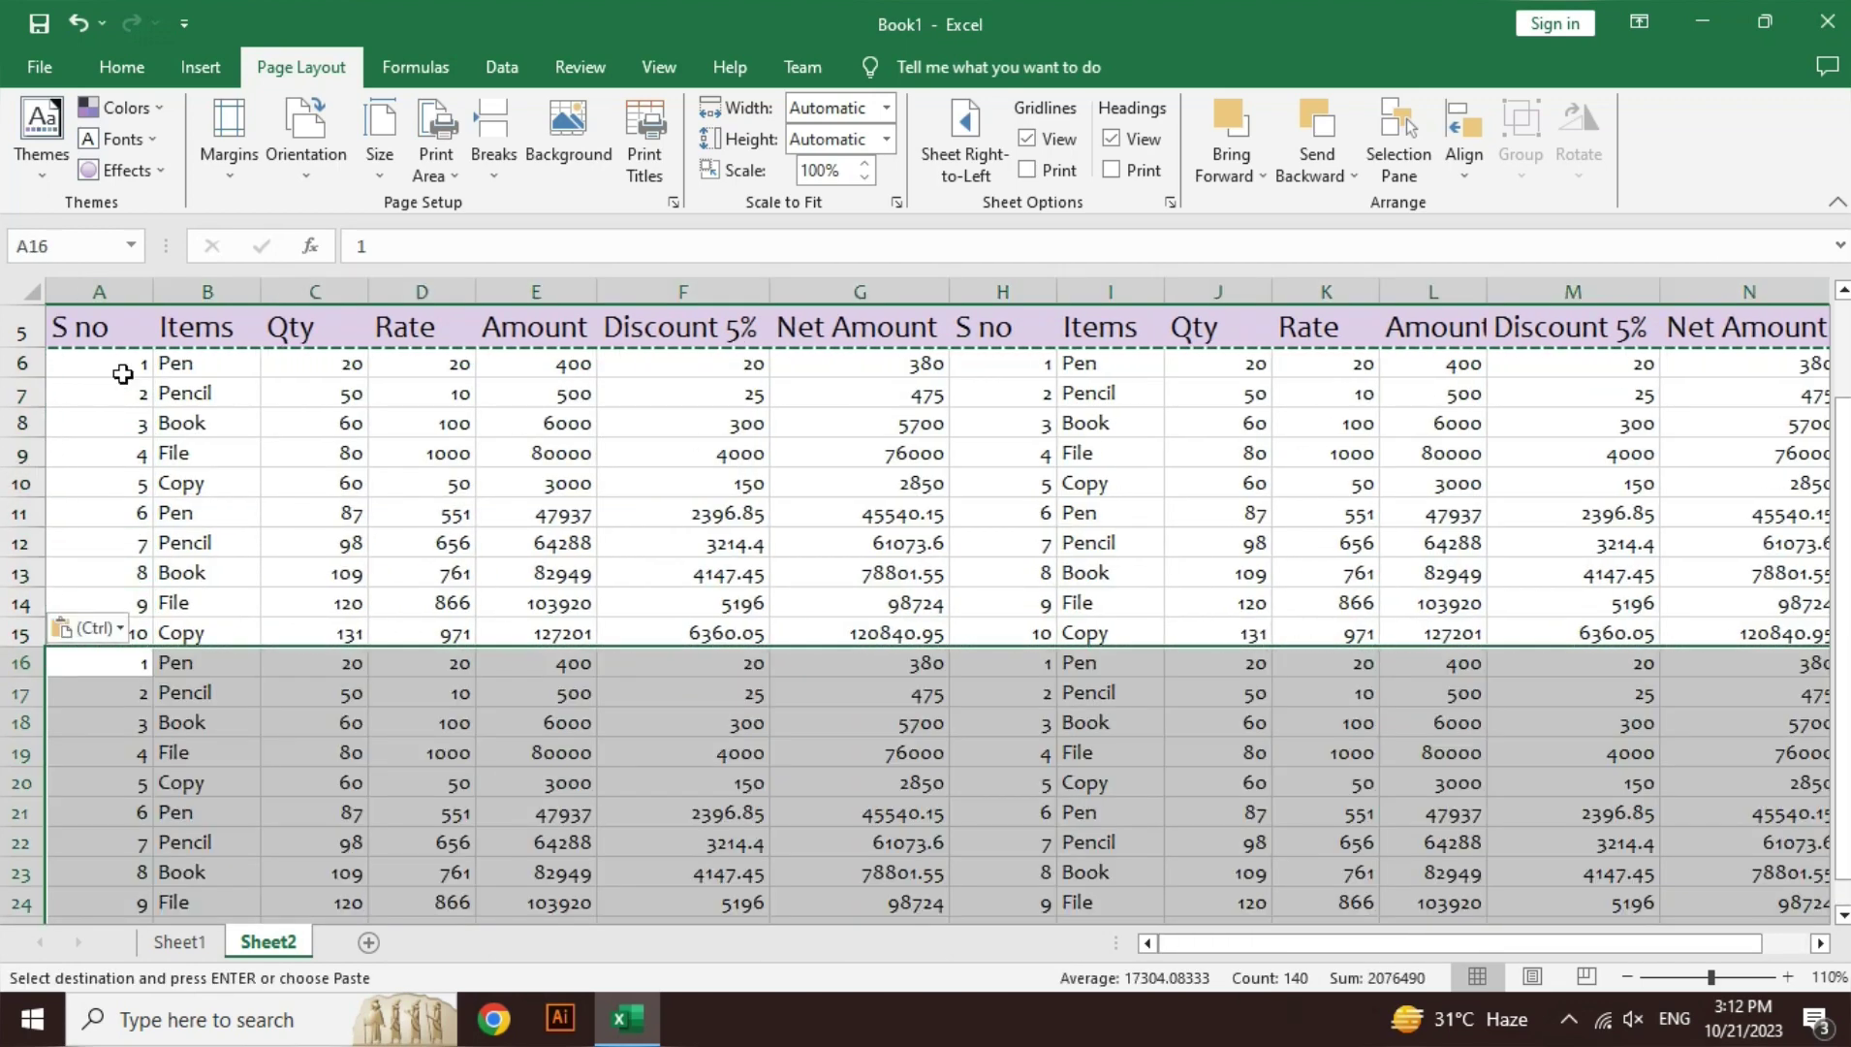
pyautogui.press('Down')
pyautogui.press('Down')
pyautogui.press('Down')
pyautogui.press('Down')
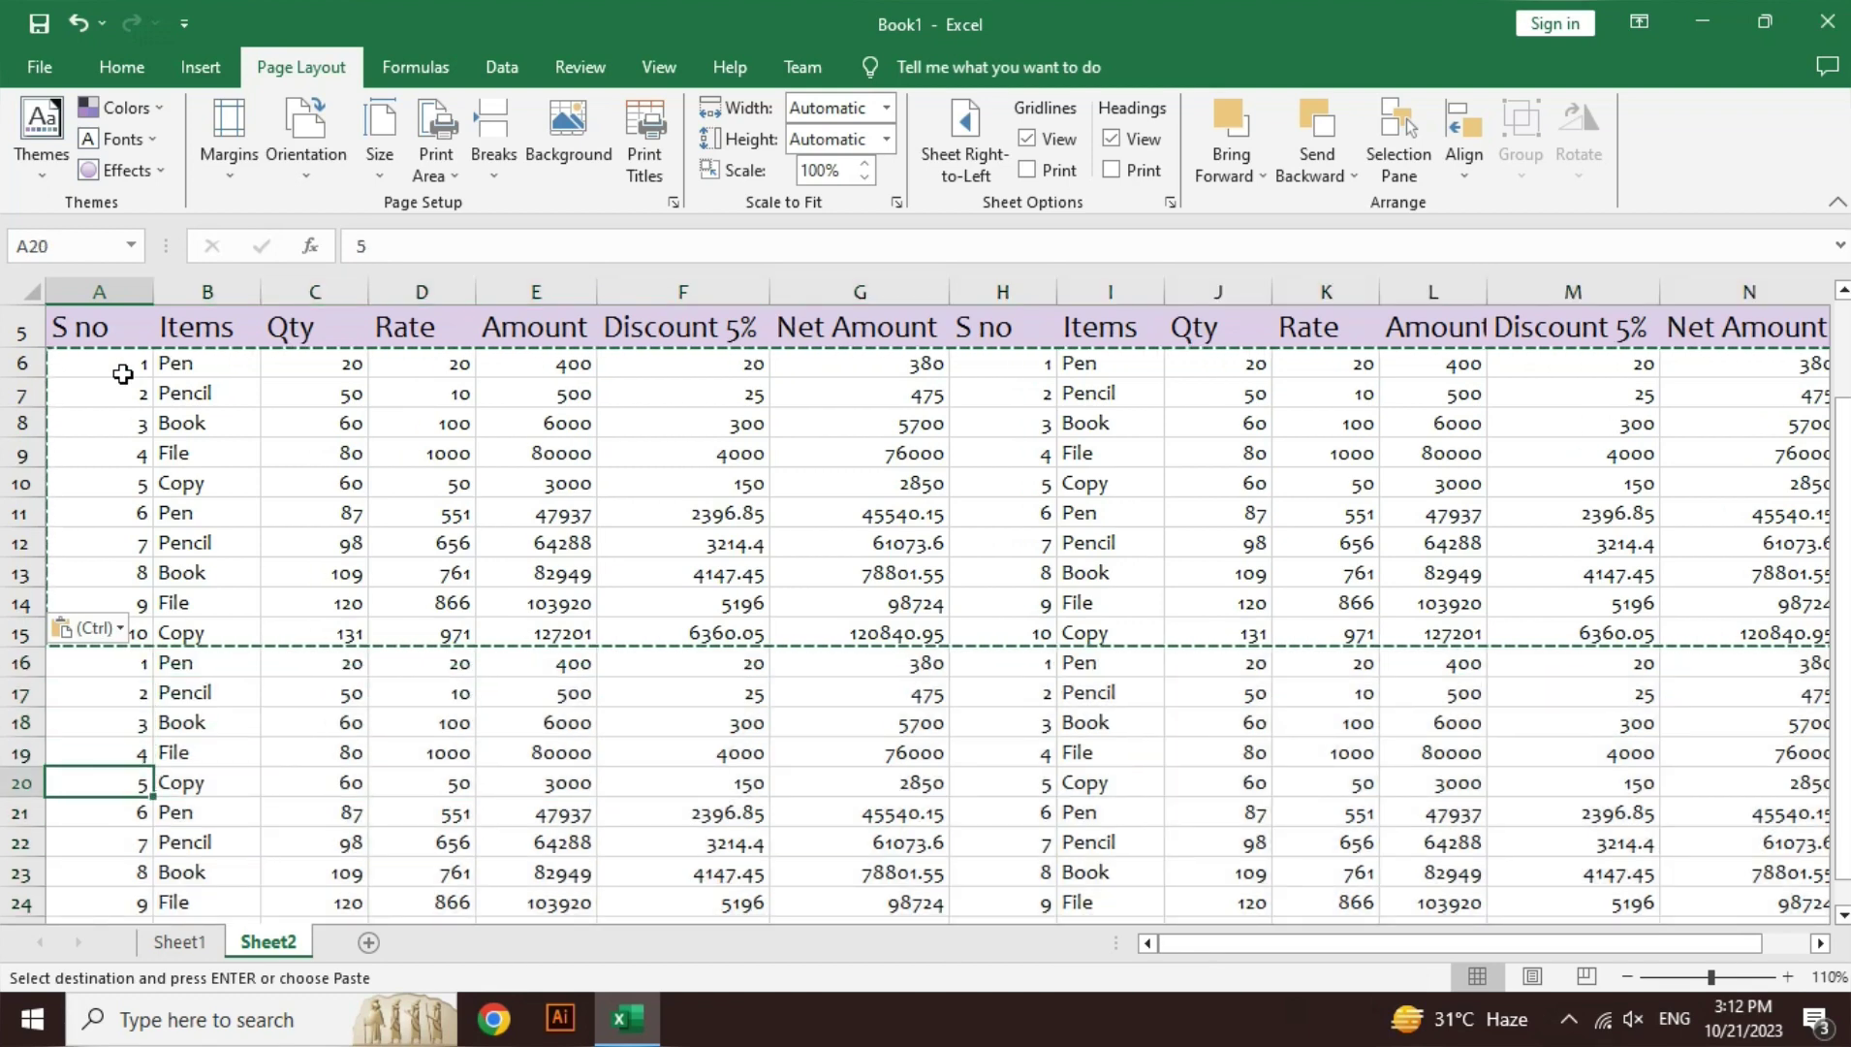
pyautogui.press('Down')
pyautogui.press('Down')
pyautogui.press('Down')
pyautogui.press('Down')
pyautogui.press('Down')
pyautogui.hotkey('ctrl', 'v')
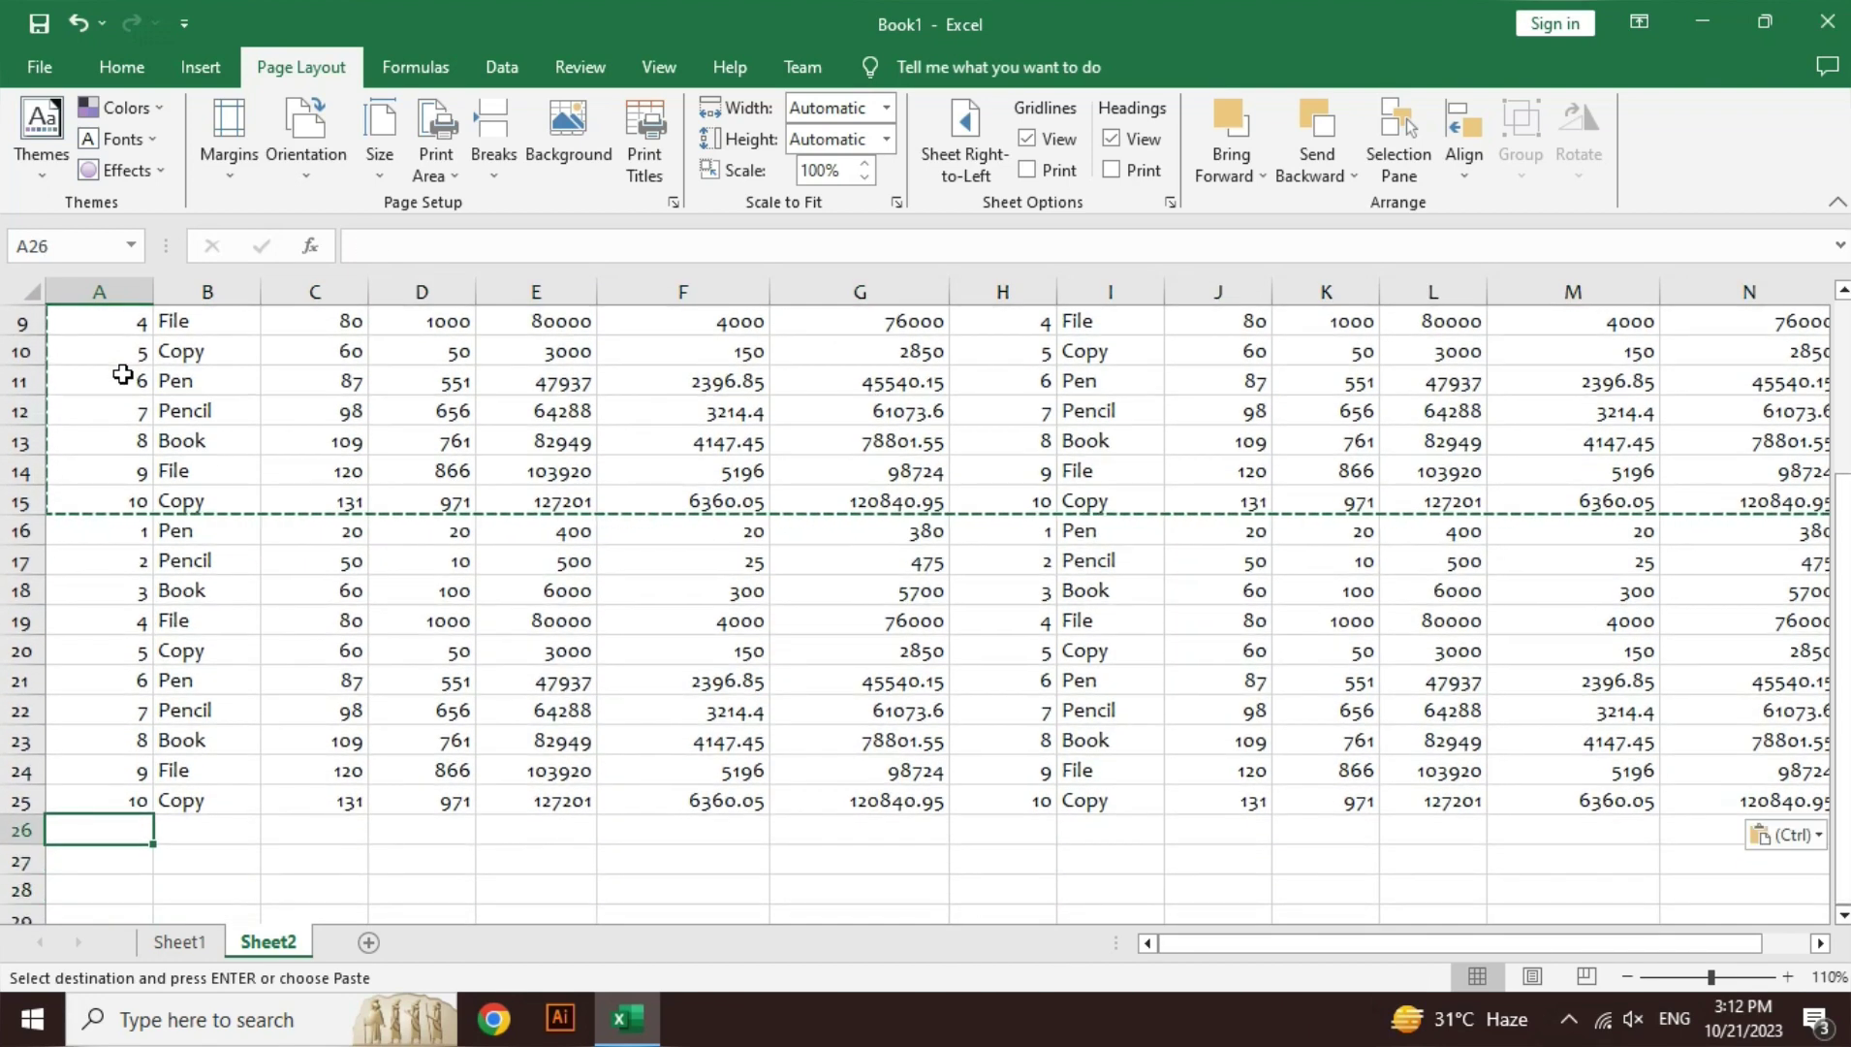
pyautogui.press('Escape')
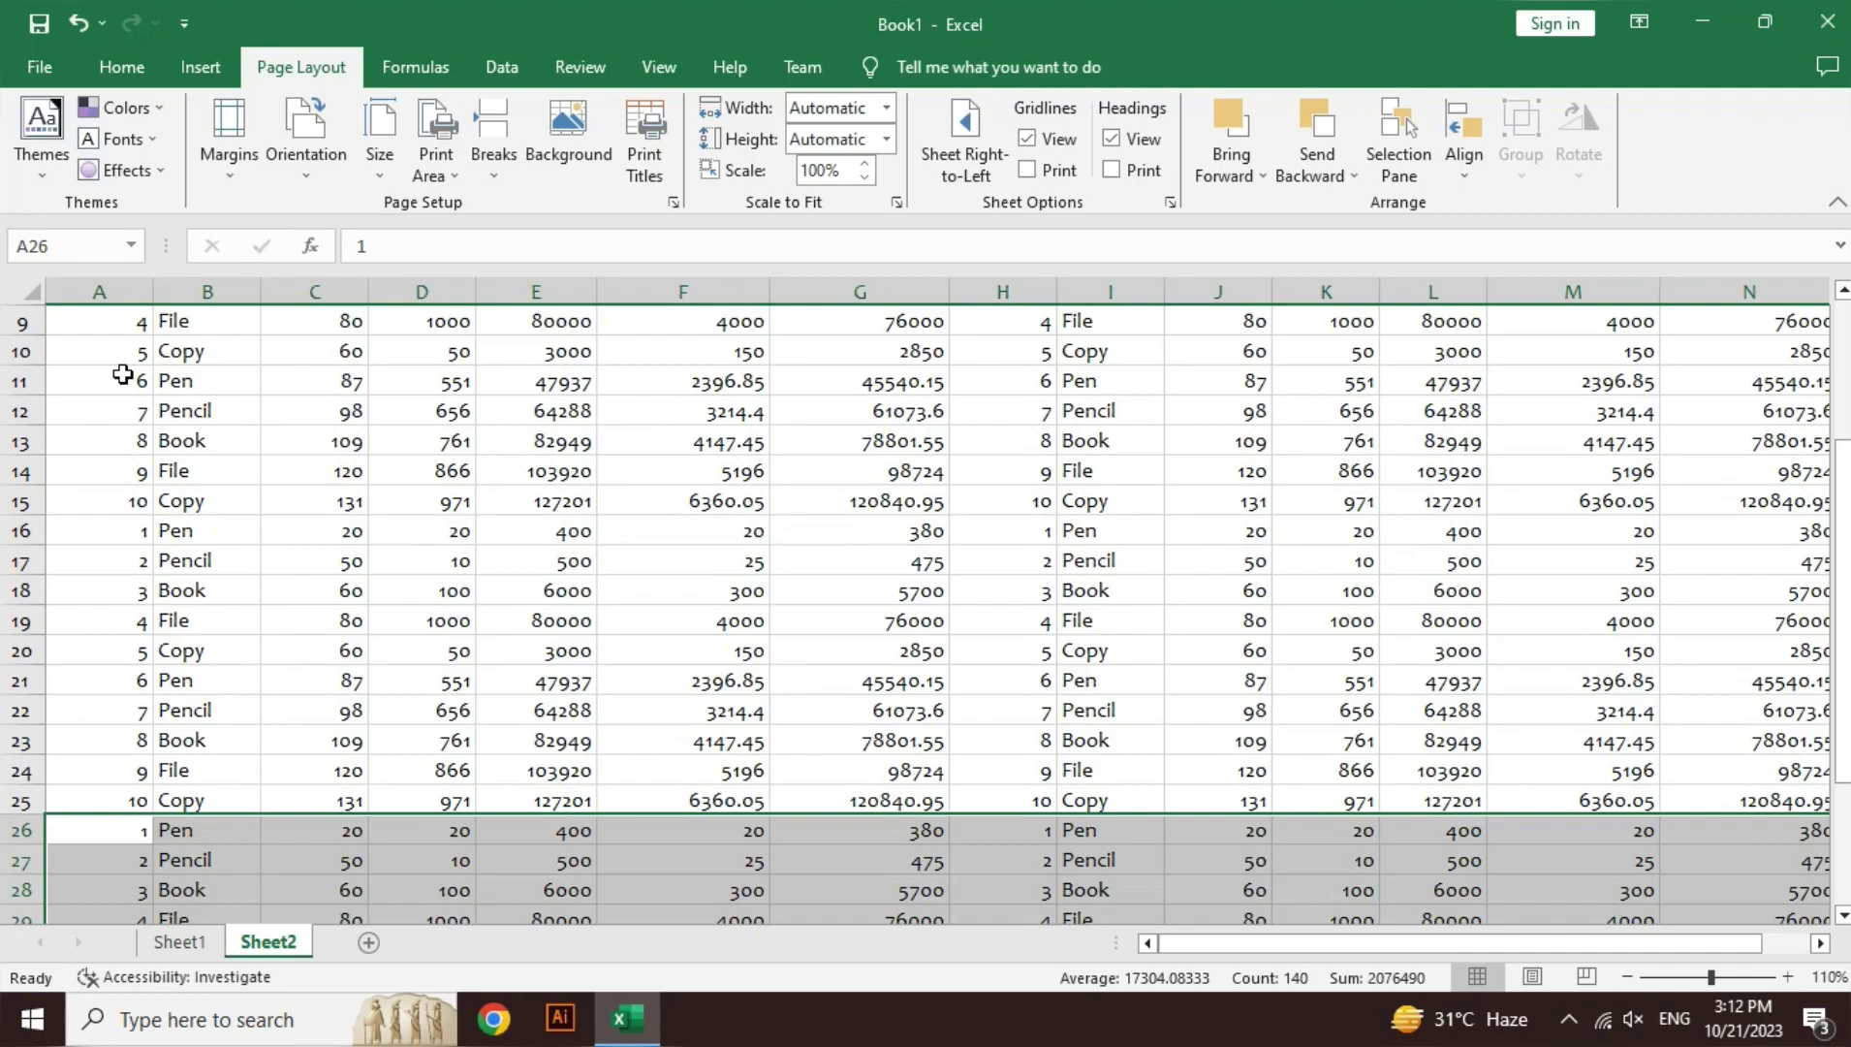
# - Zoom out to 60% and delete the blank rows 1–4 as entire rows
pyautogui.click(1623, 977)
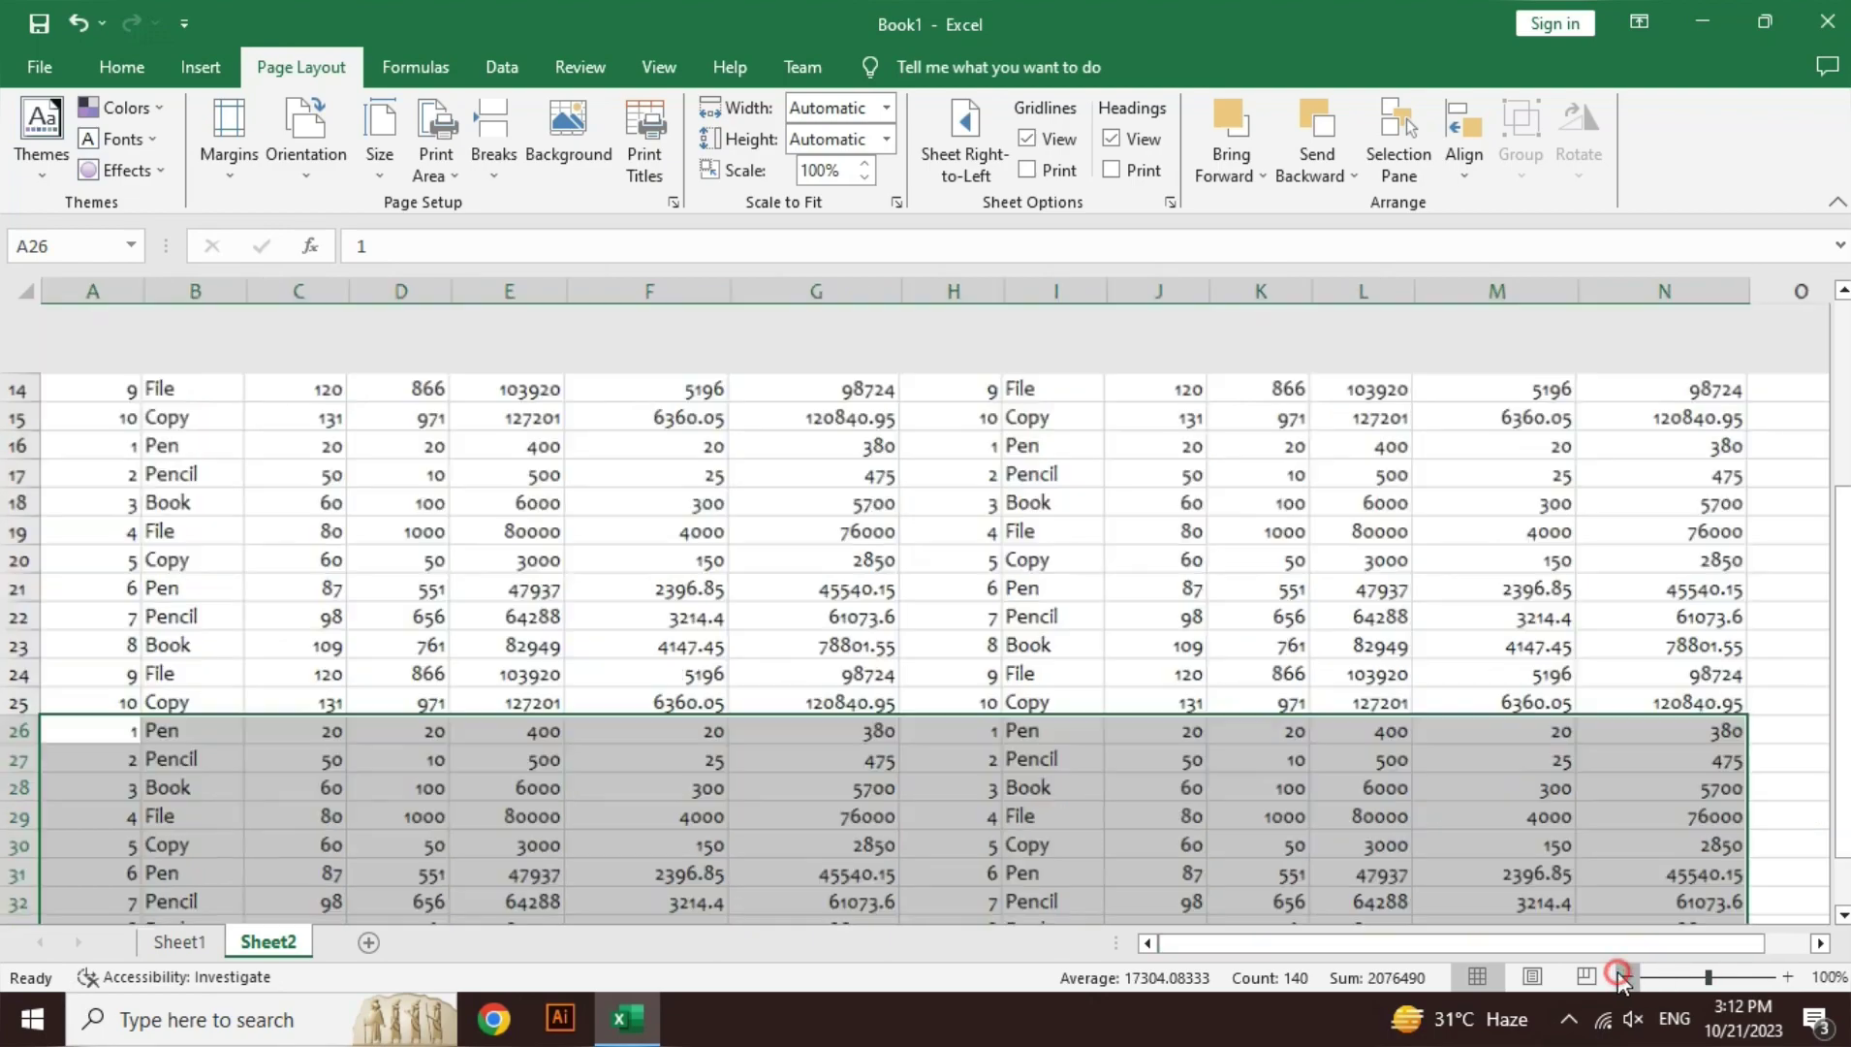
pyautogui.click(1619, 977)
pyautogui.click(1619, 976)
pyautogui.click(1618, 977)
pyautogui.click(1618, 977)
pyautogui.click(1207, 639)
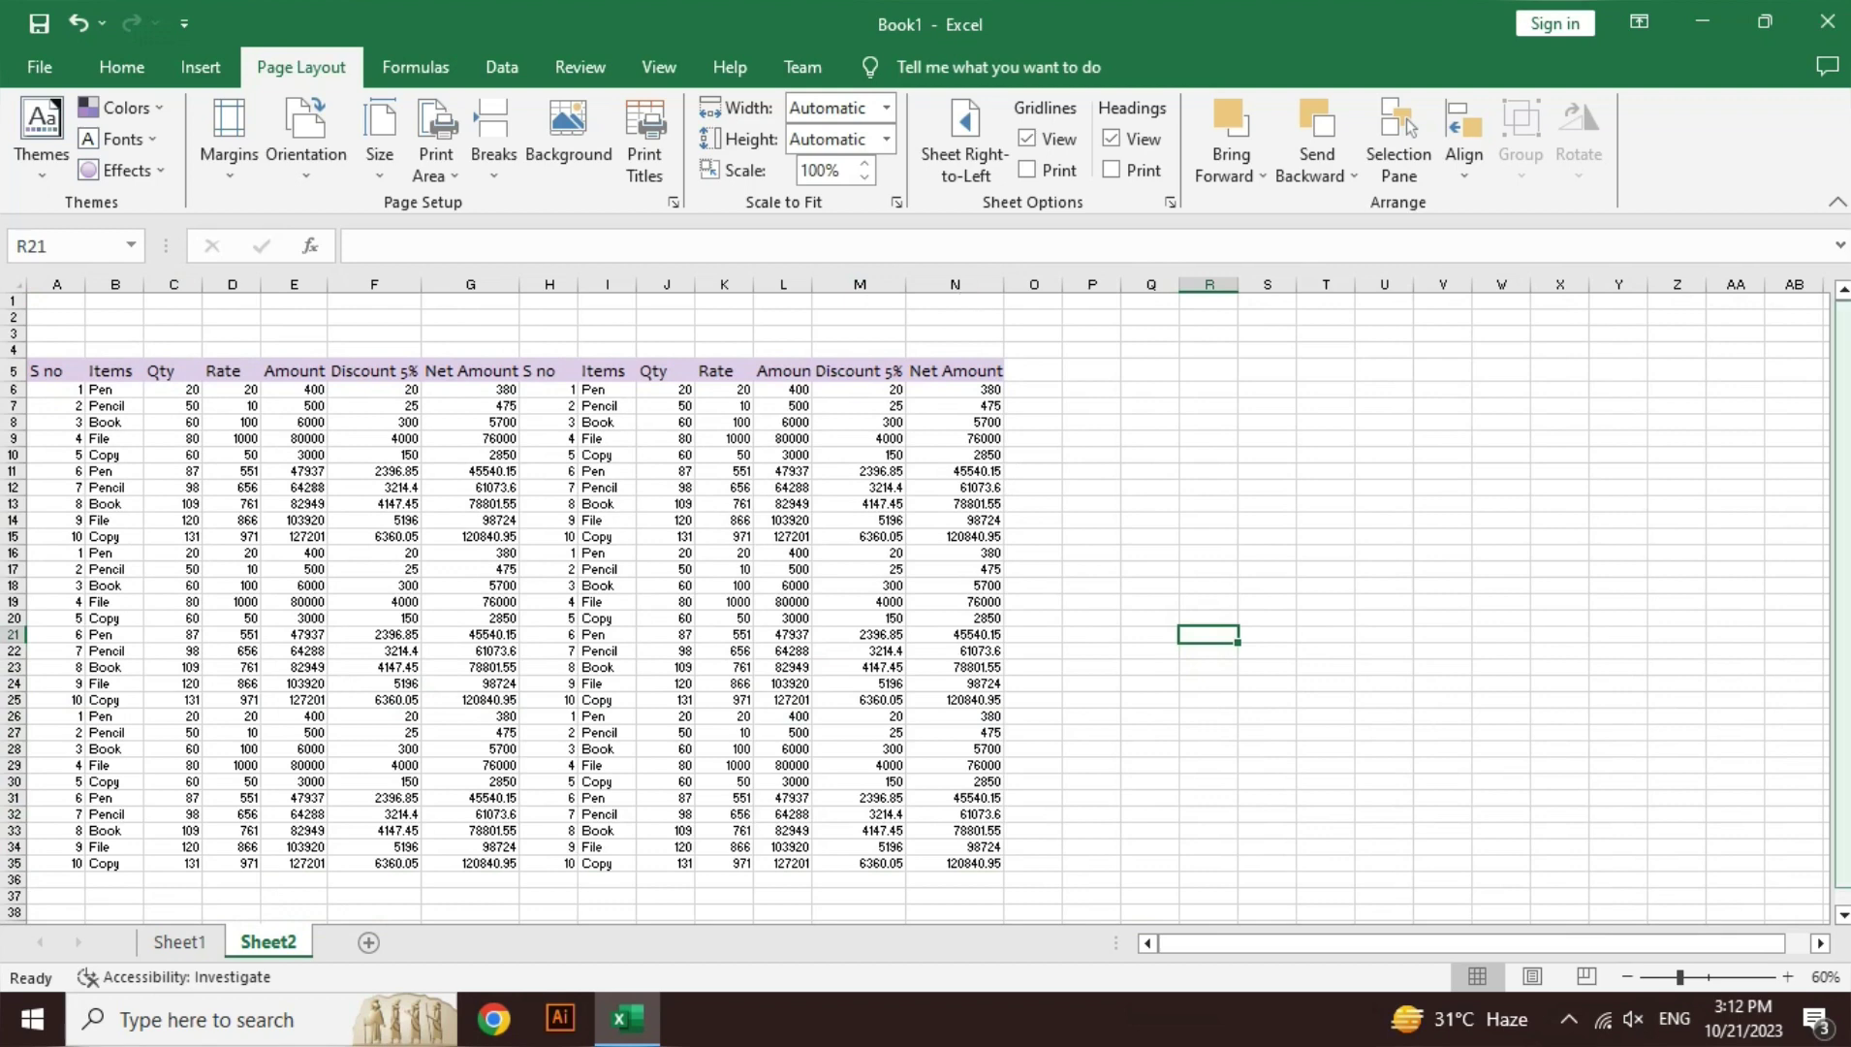
pyautogui.moveTo(975, 300); pyautogui.dragTo(977, 342)
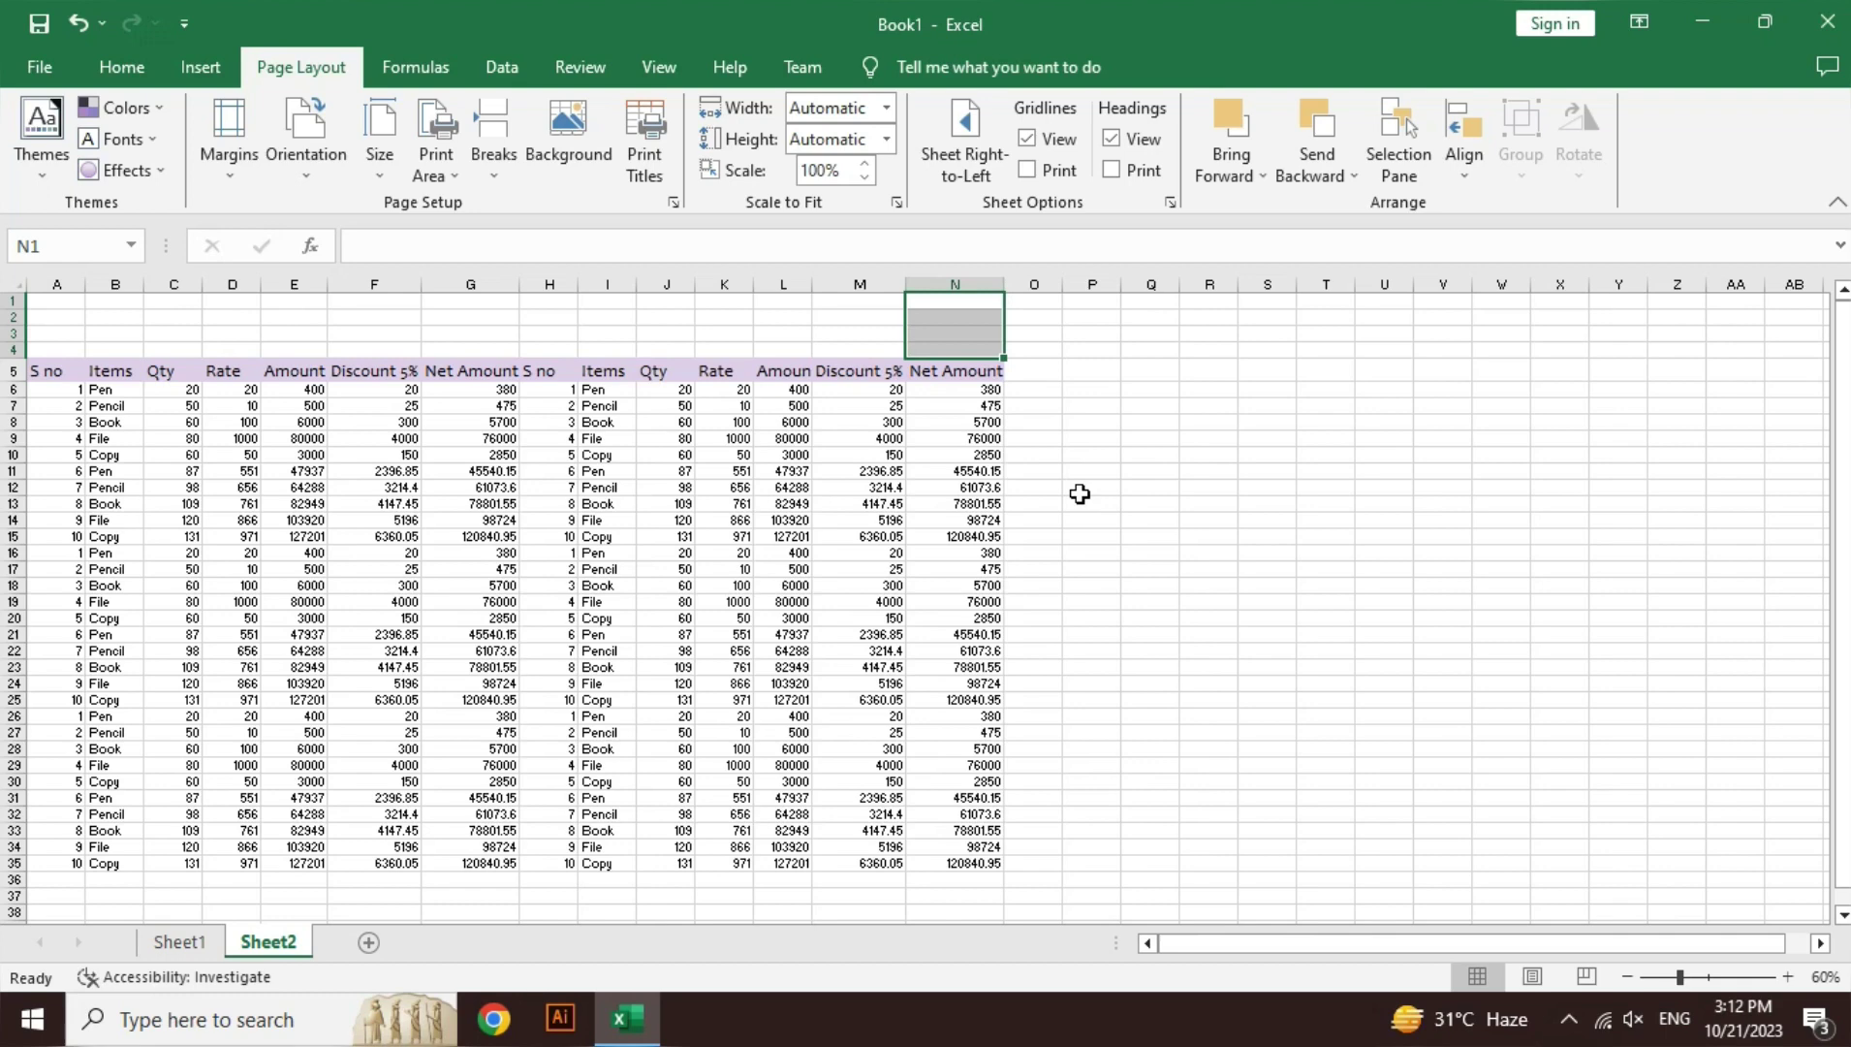
pyautogui.hotkey('ctrl', '-')
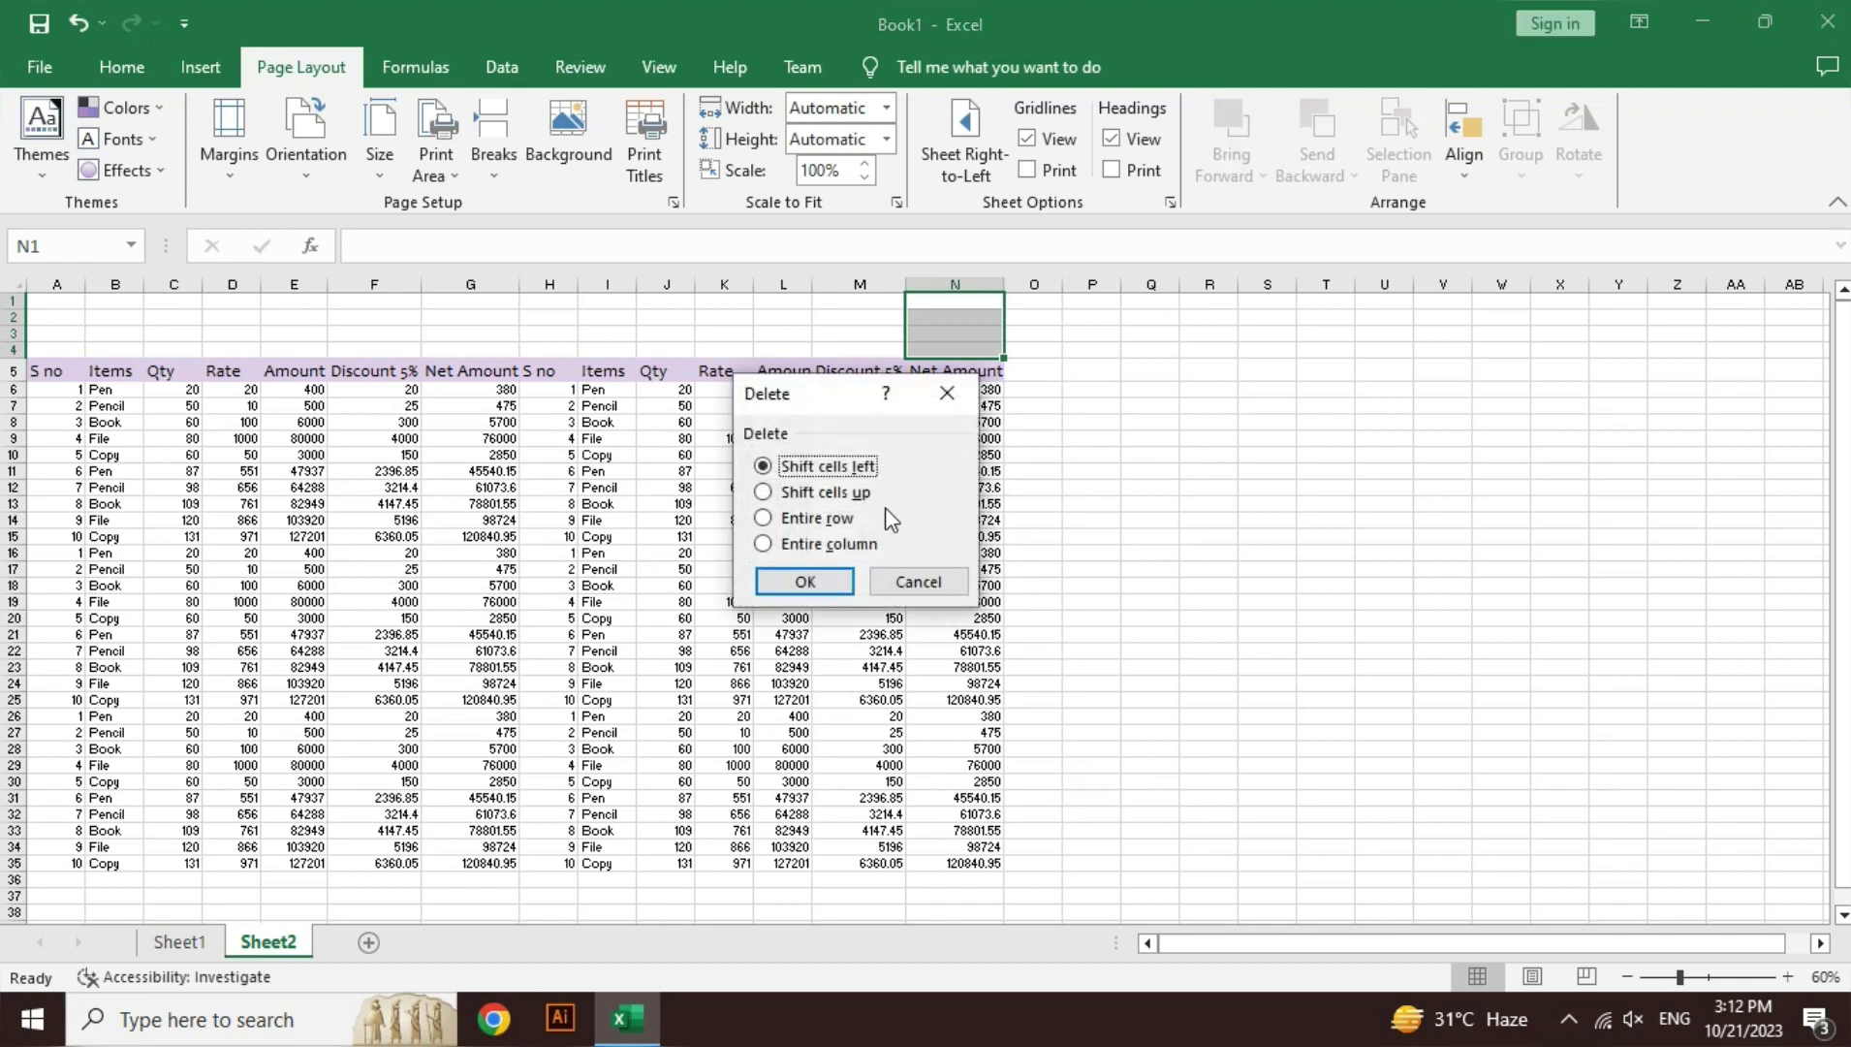
pyautogui.click(824, 518)
pyautogui.click(827, 582)
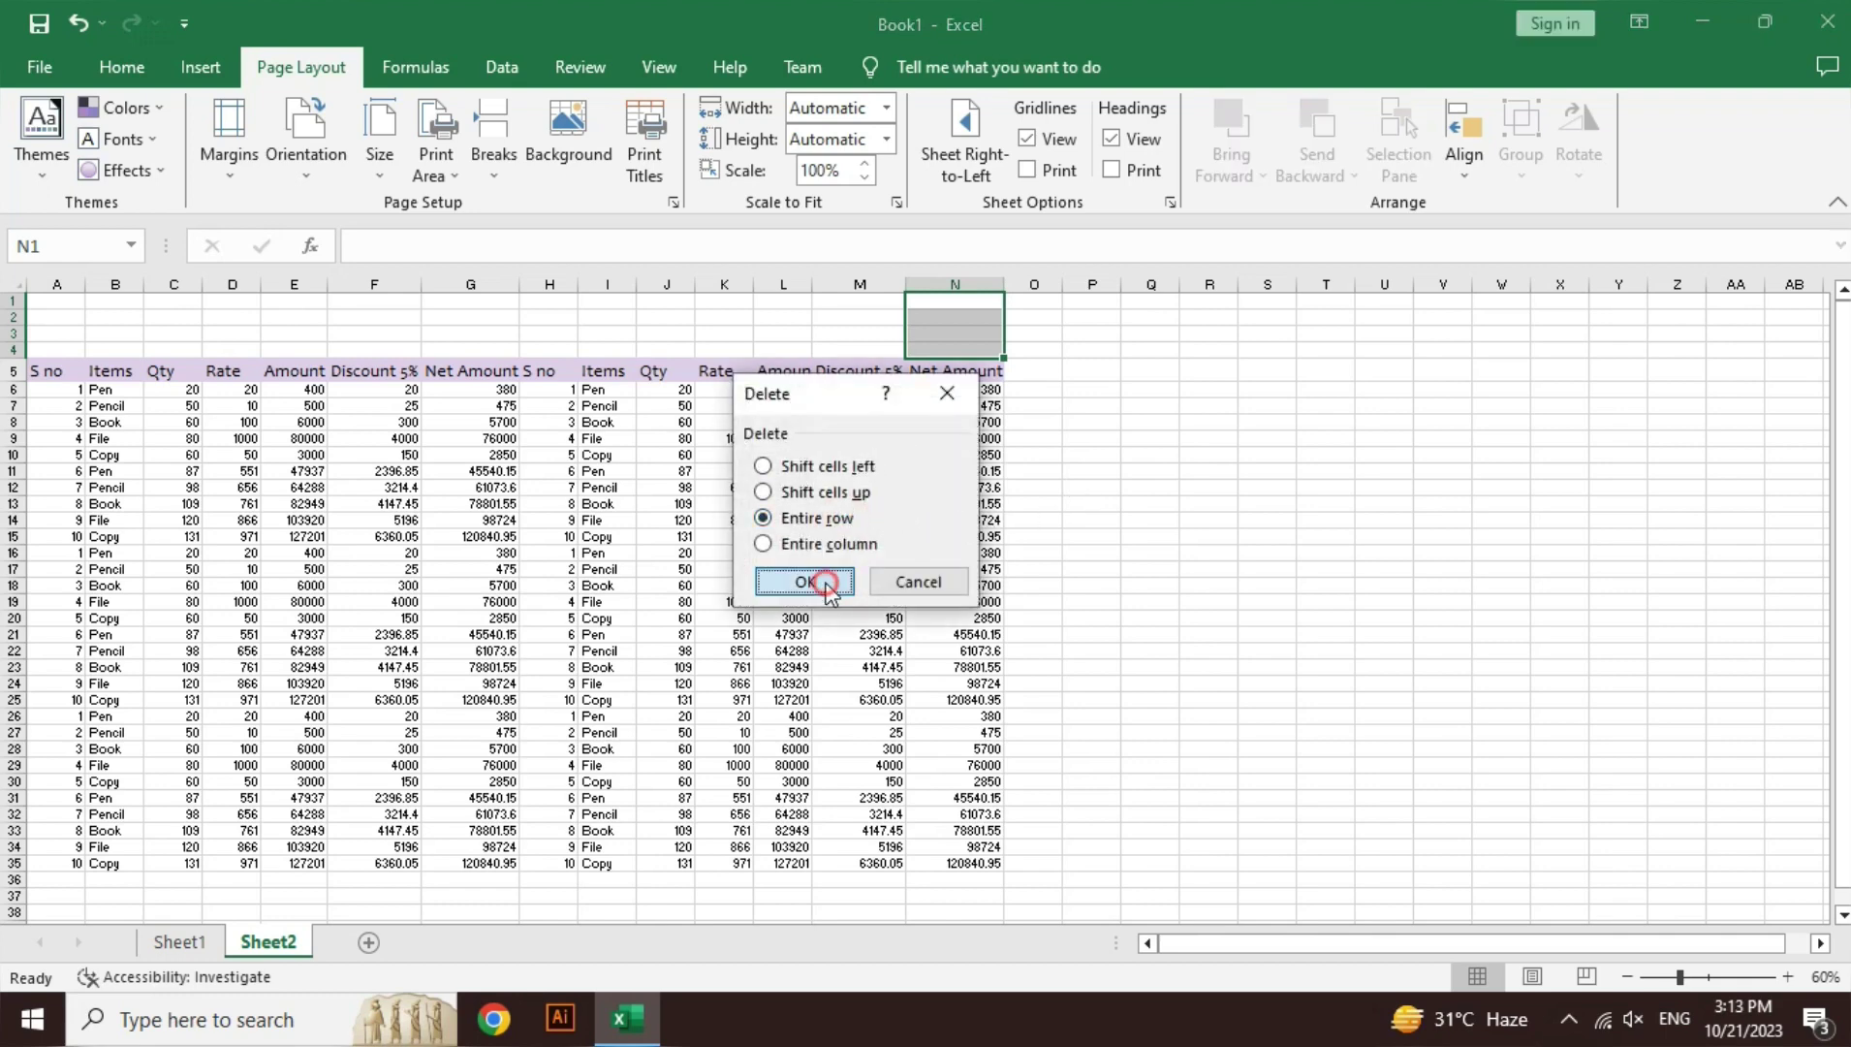
pyautogui.click(783, 553)
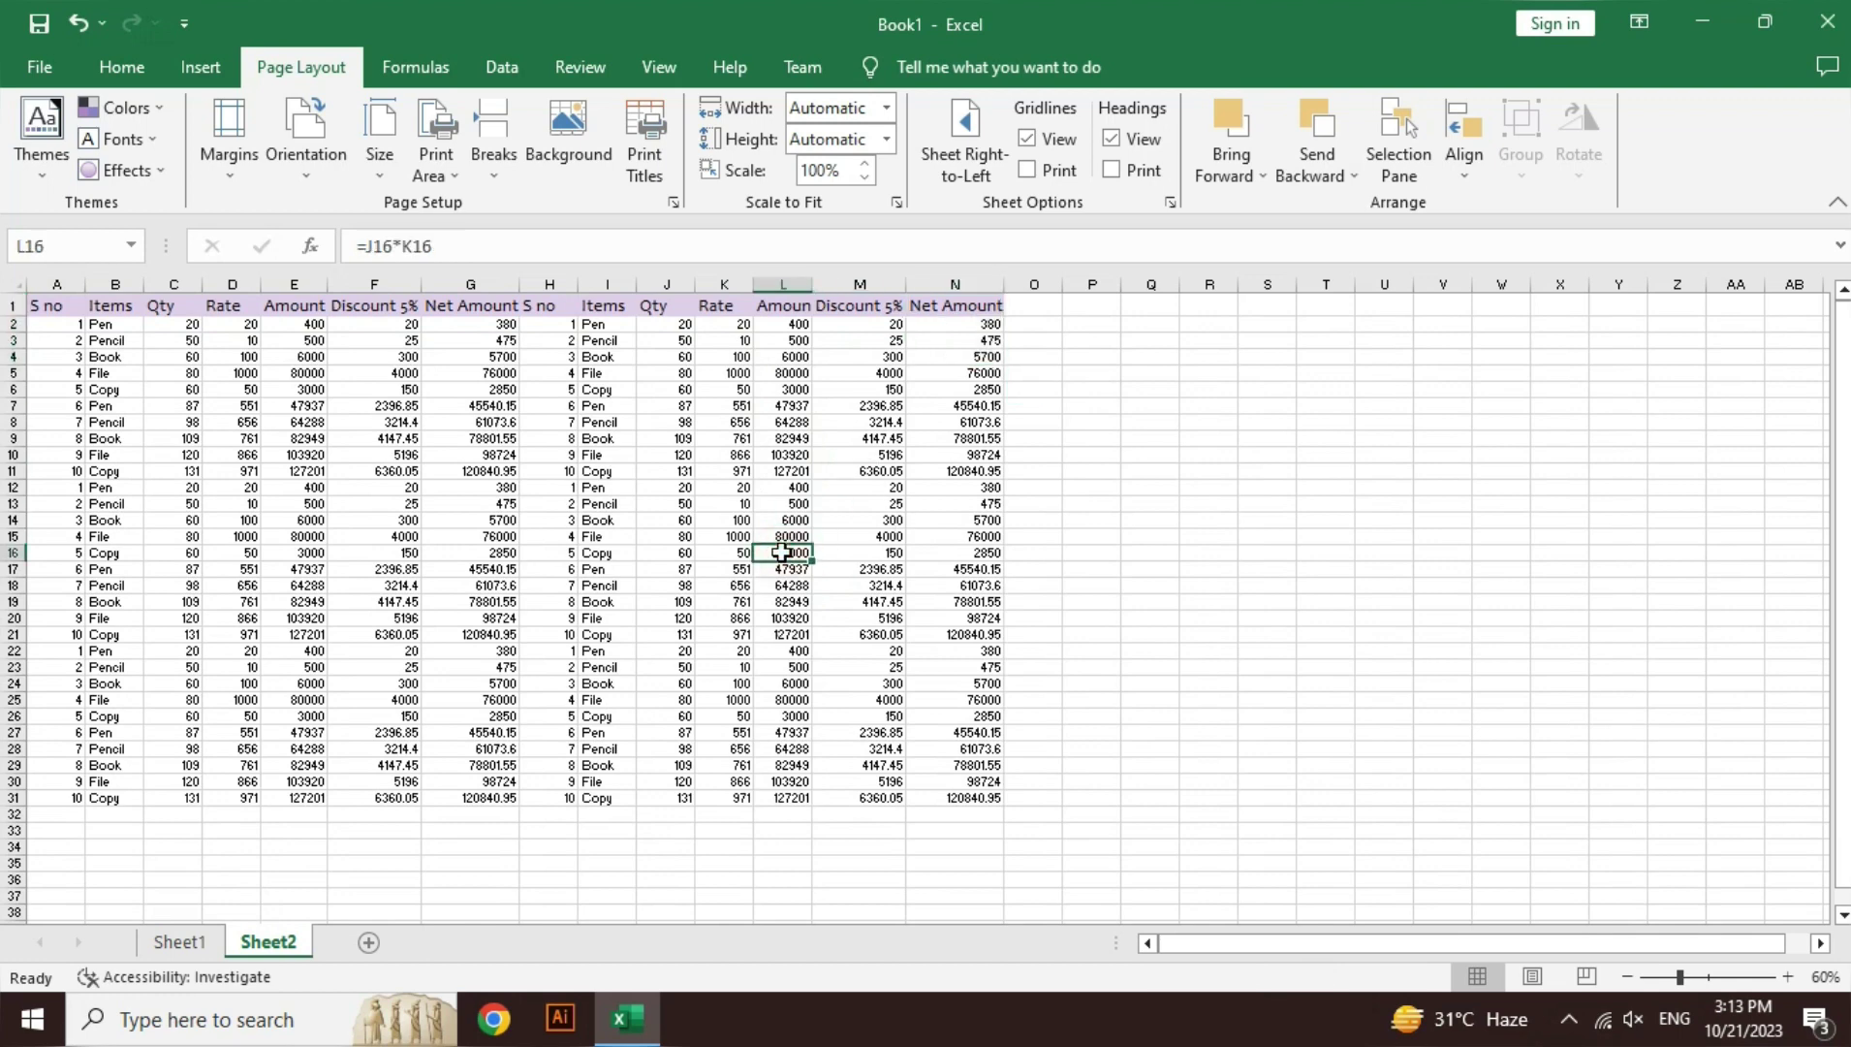
pyautogui.click(700, 568)
pyautogui.hotkey('ctrl', 'p')
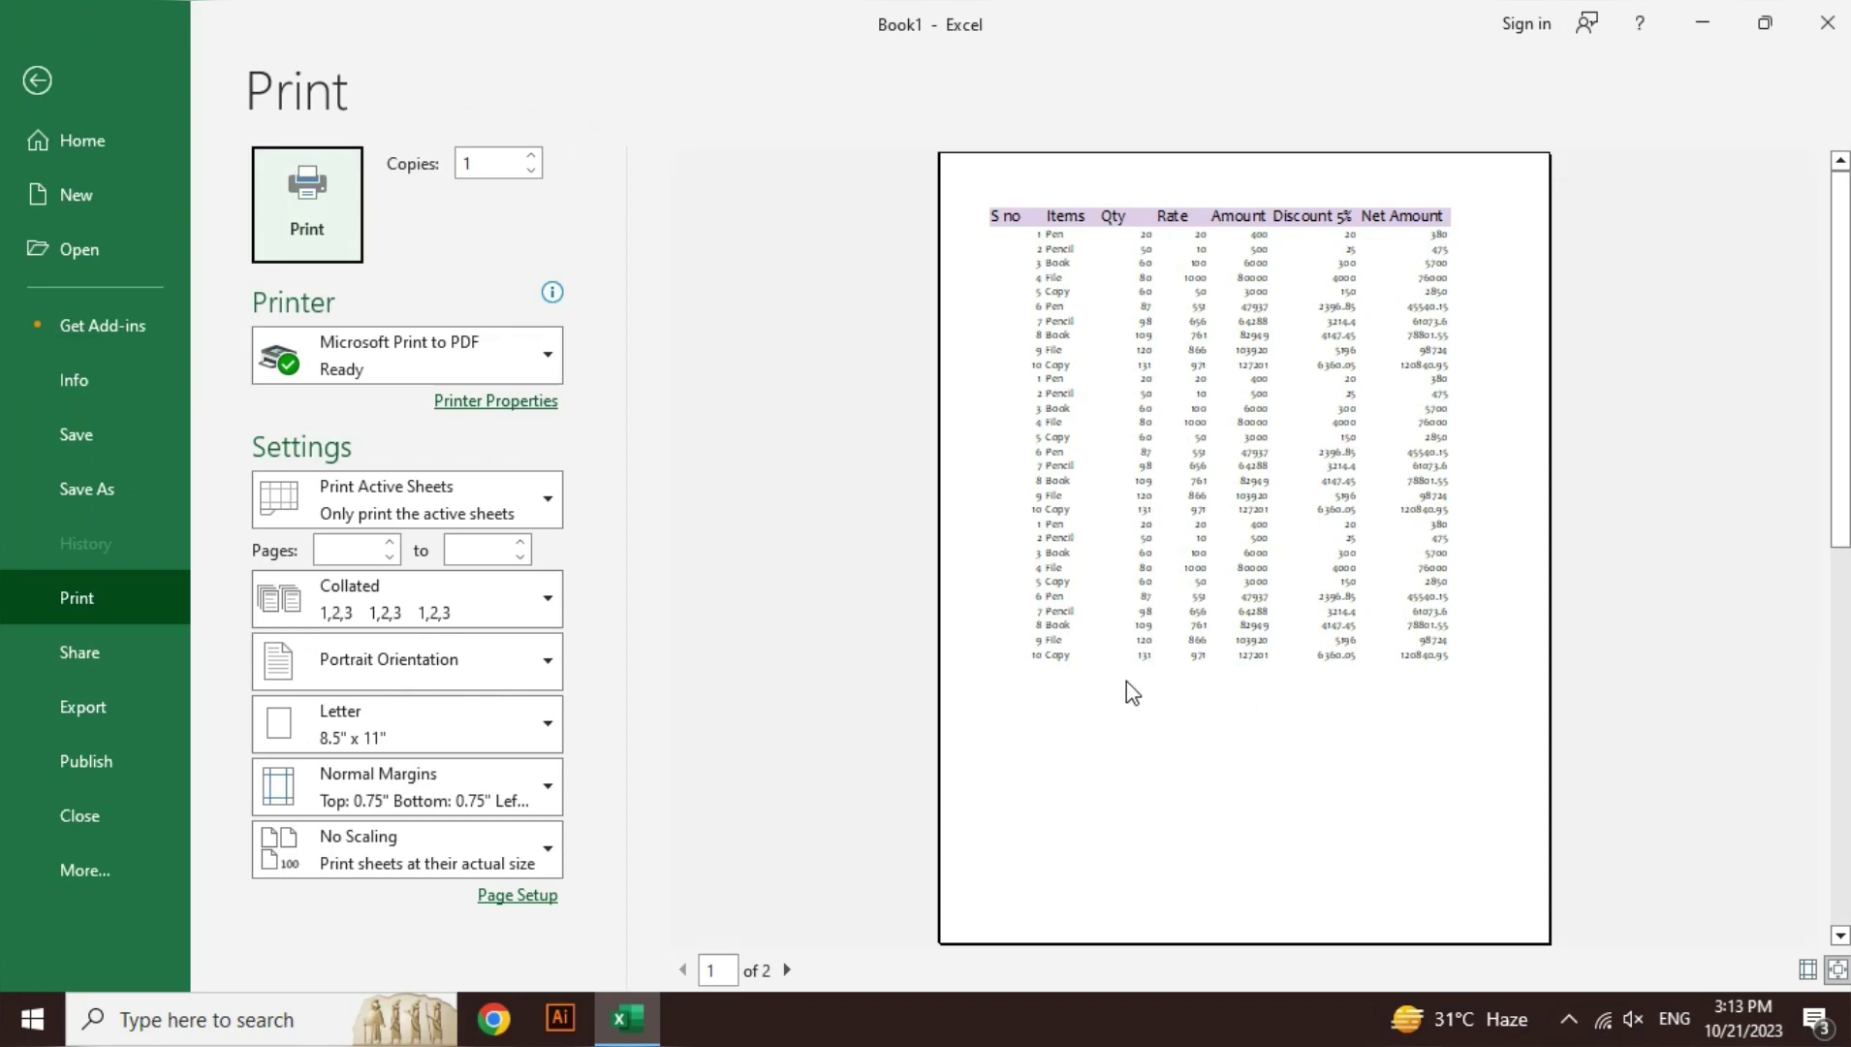
pyautogui.press('Escape')
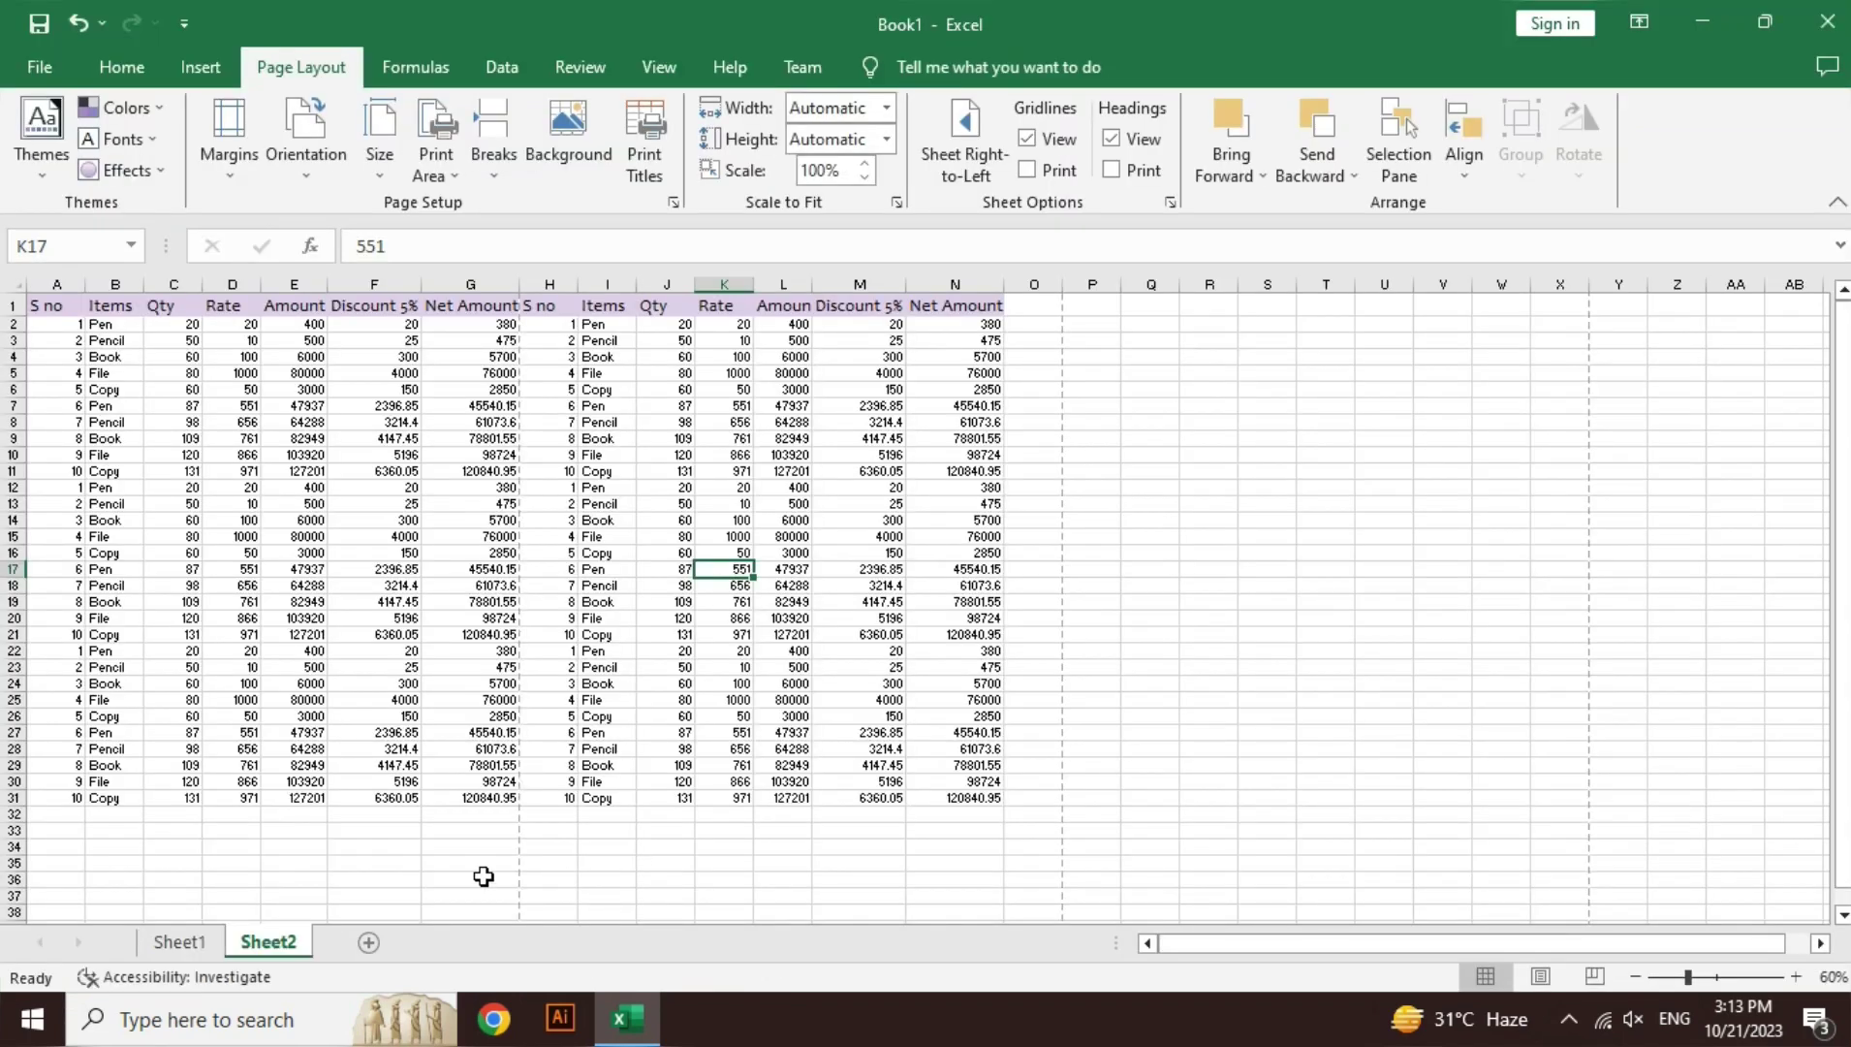
pyautogui.hotkey('ctrl', 'p')
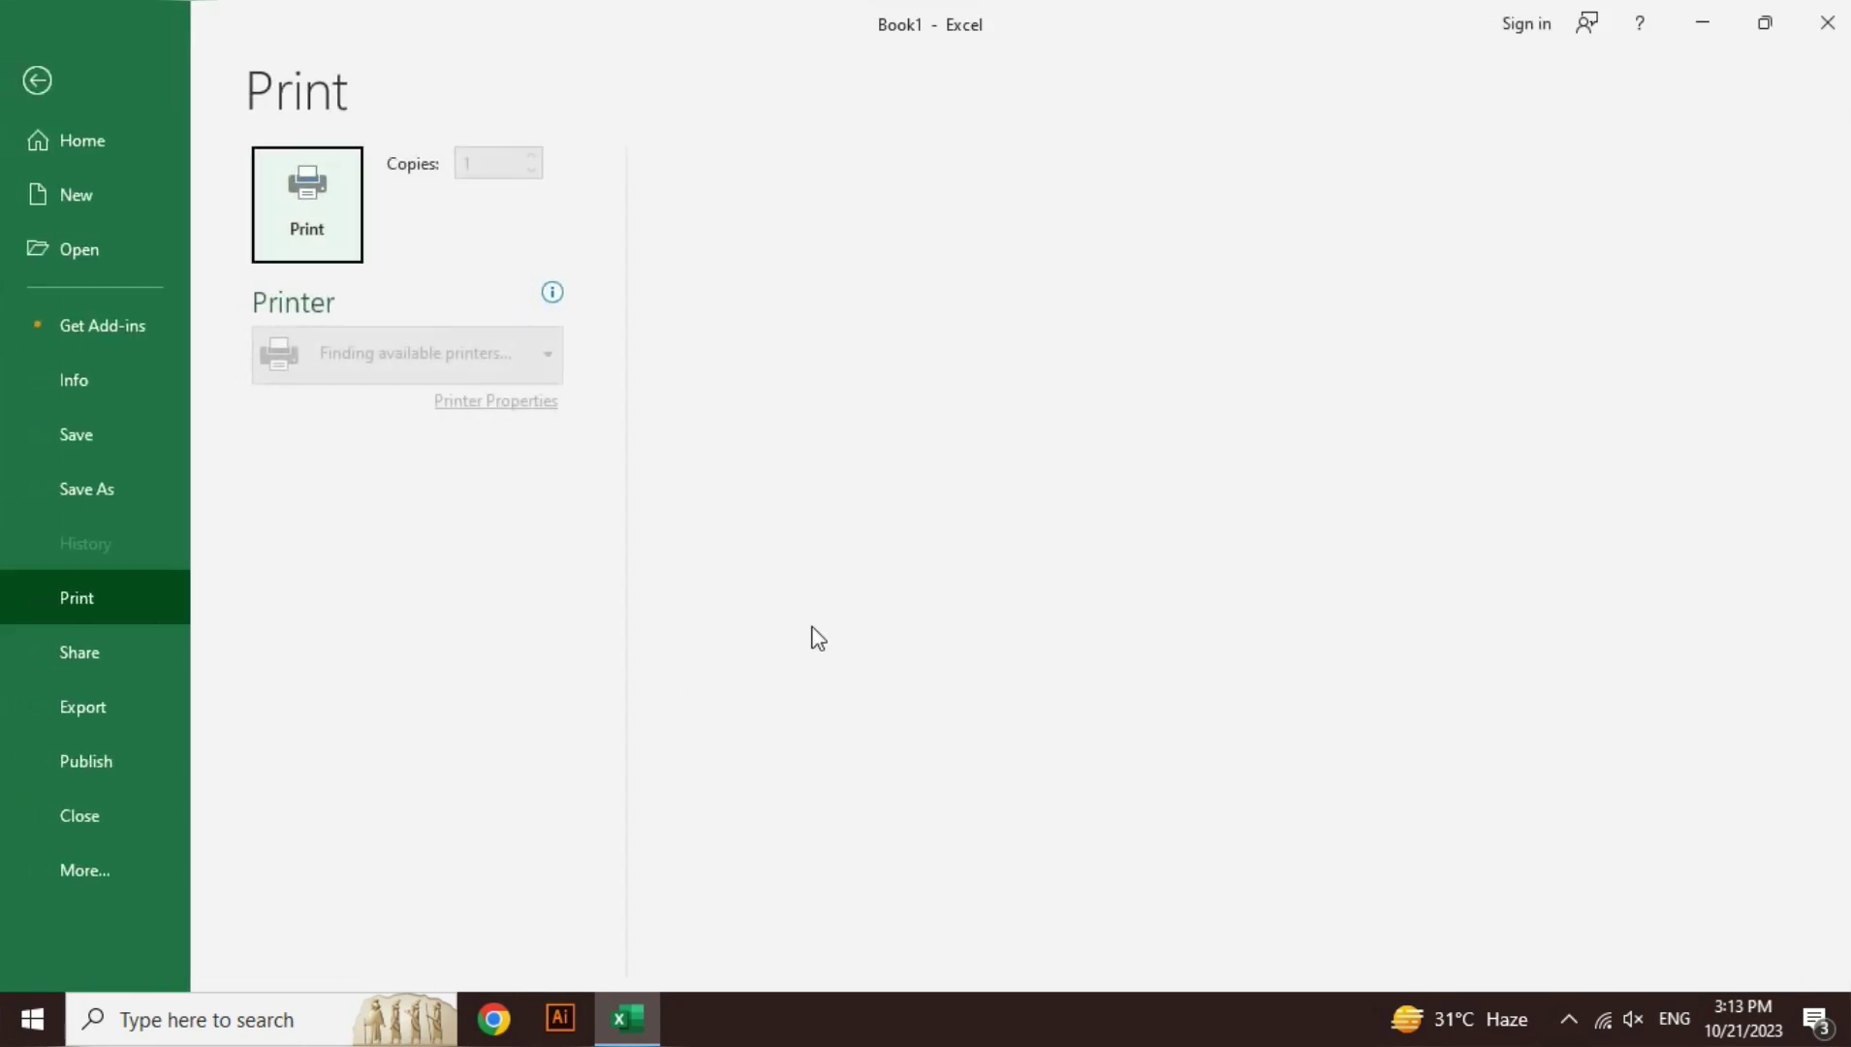
pyautogui.click(787, 970)
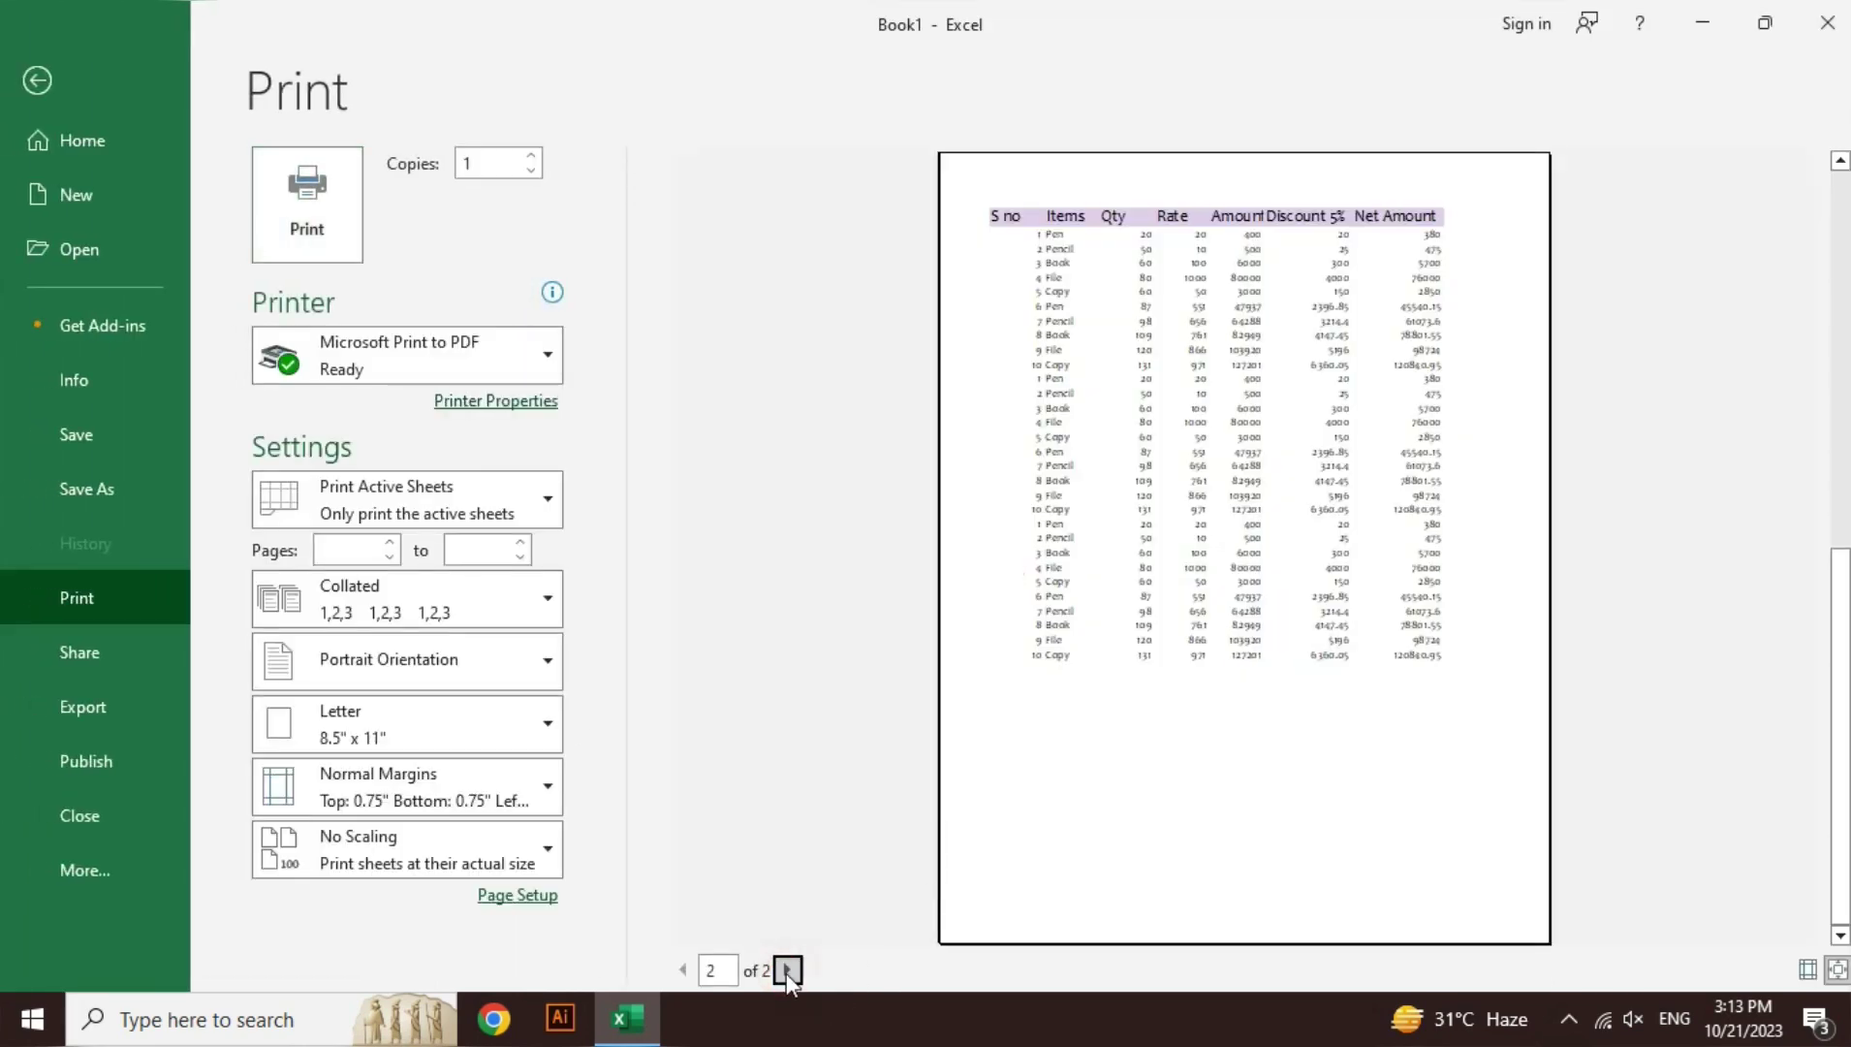
pyautogui.click(682, 970)
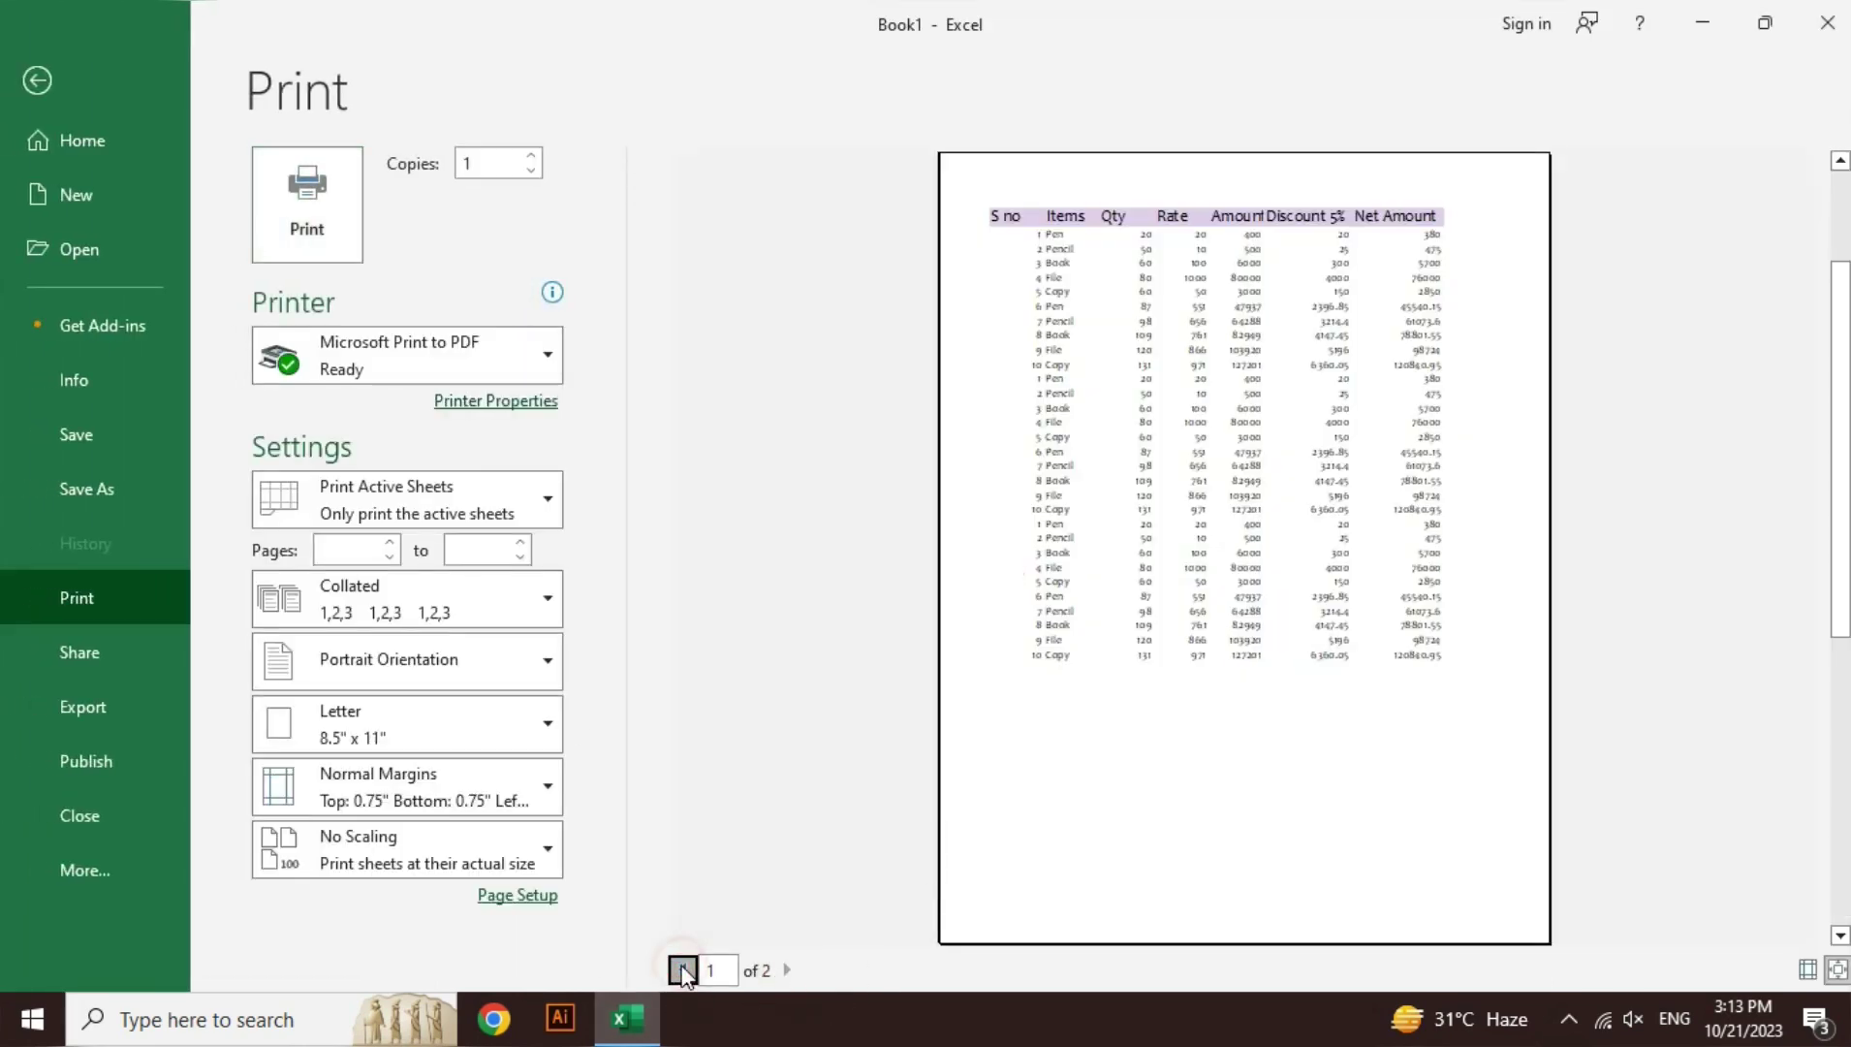
pyautogui.click(797, 974)
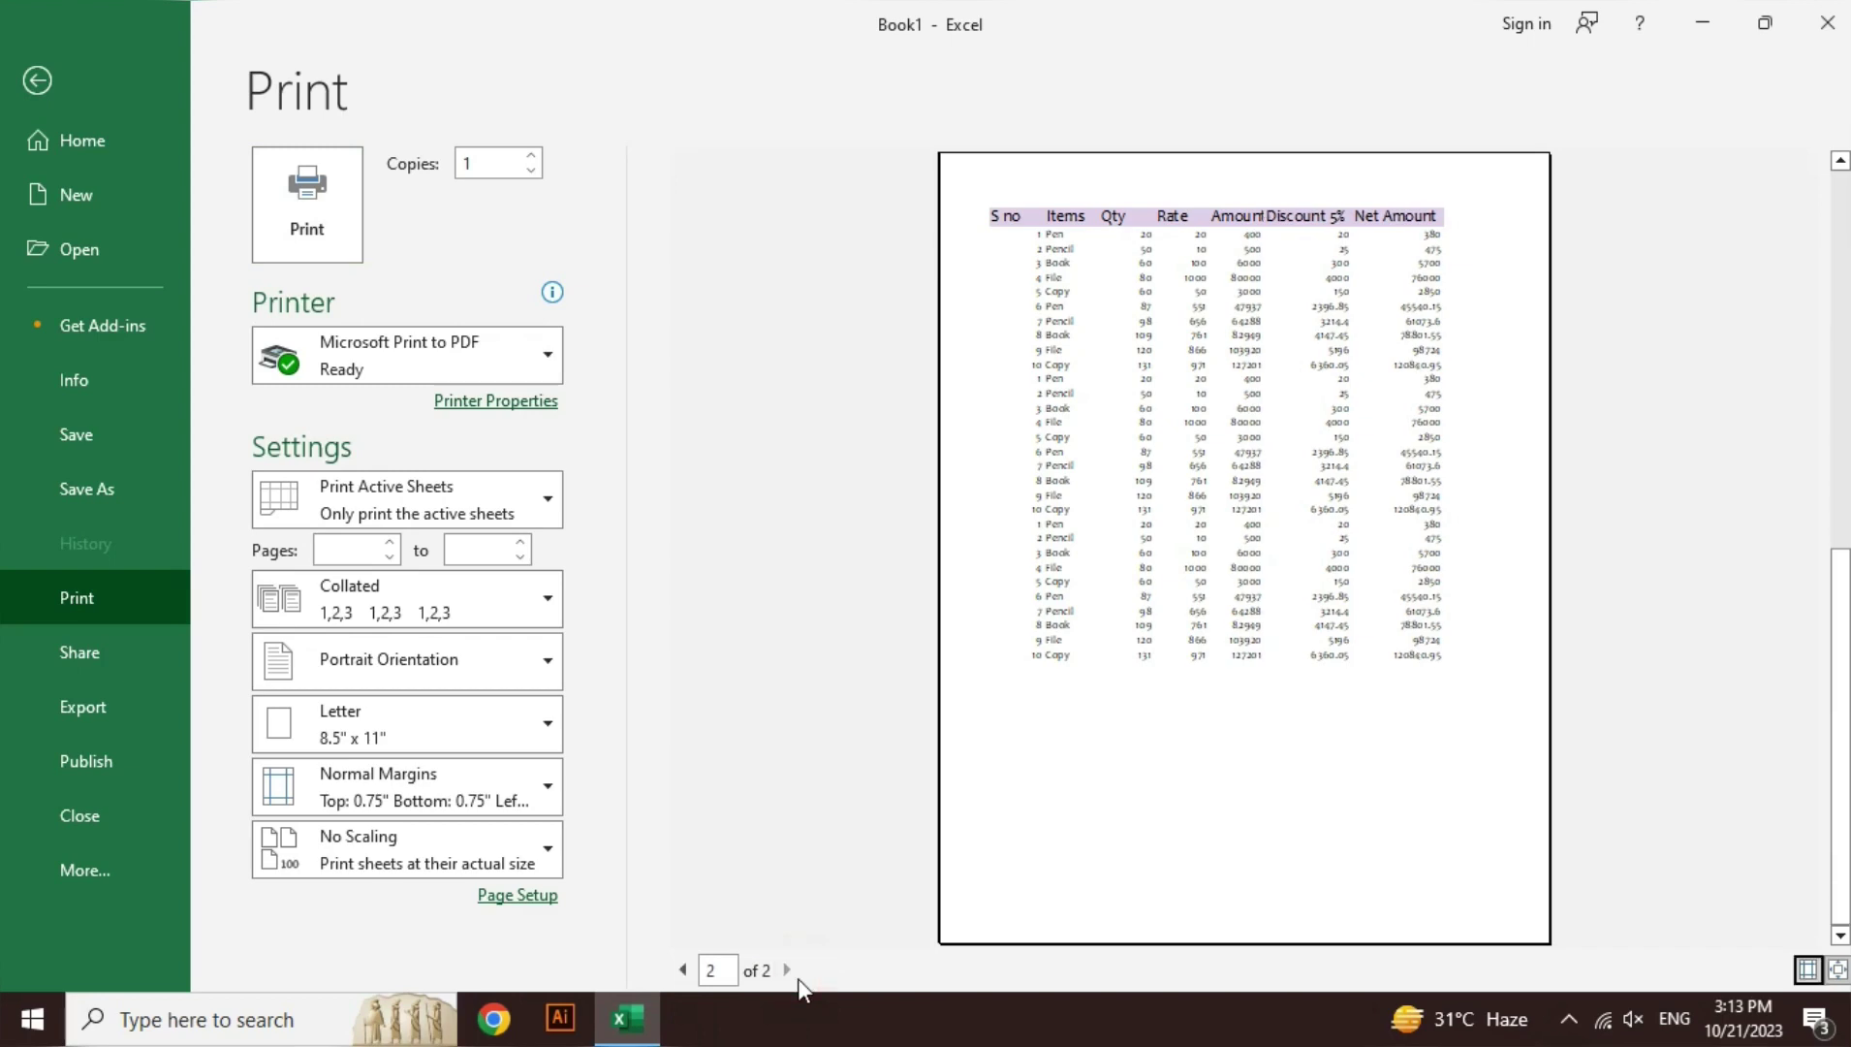
pyautogui.press('Escape')
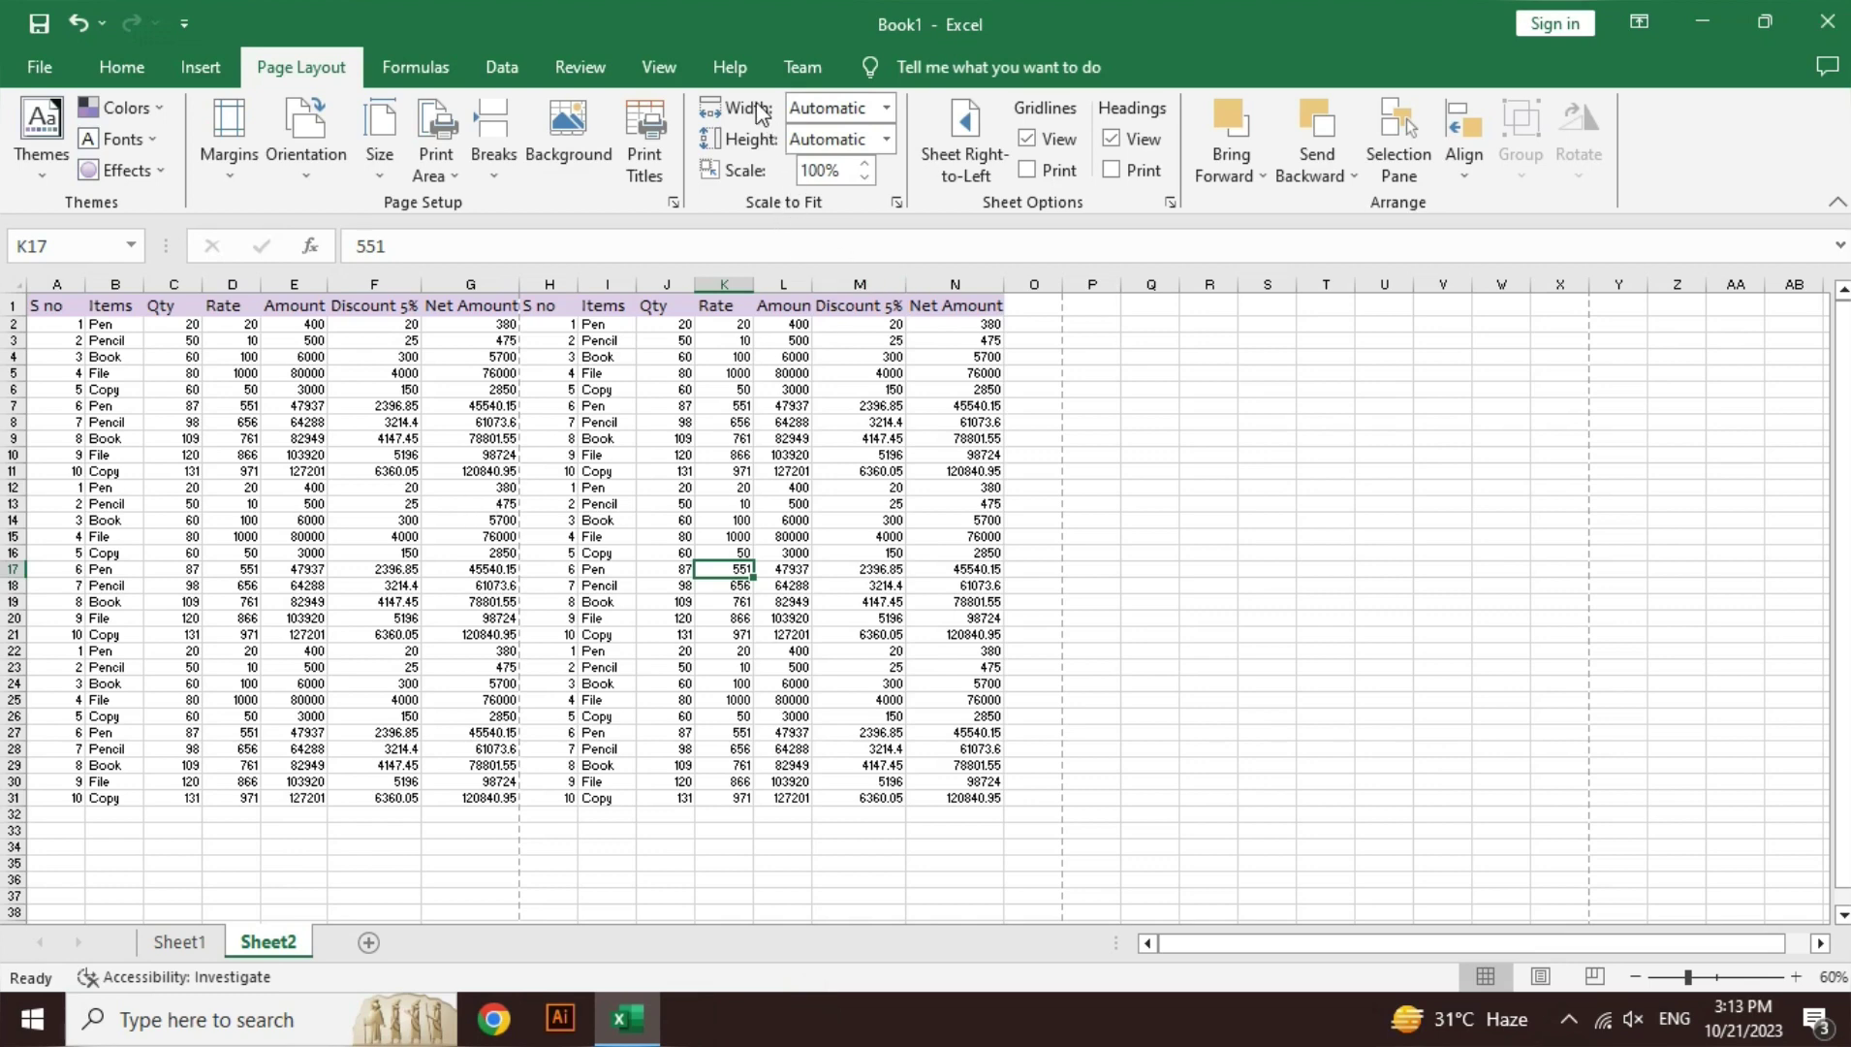
# - Set Scale to Fit to 1 page wide by 1 page tall and preview the printout
pyautogui.click(882, 109)
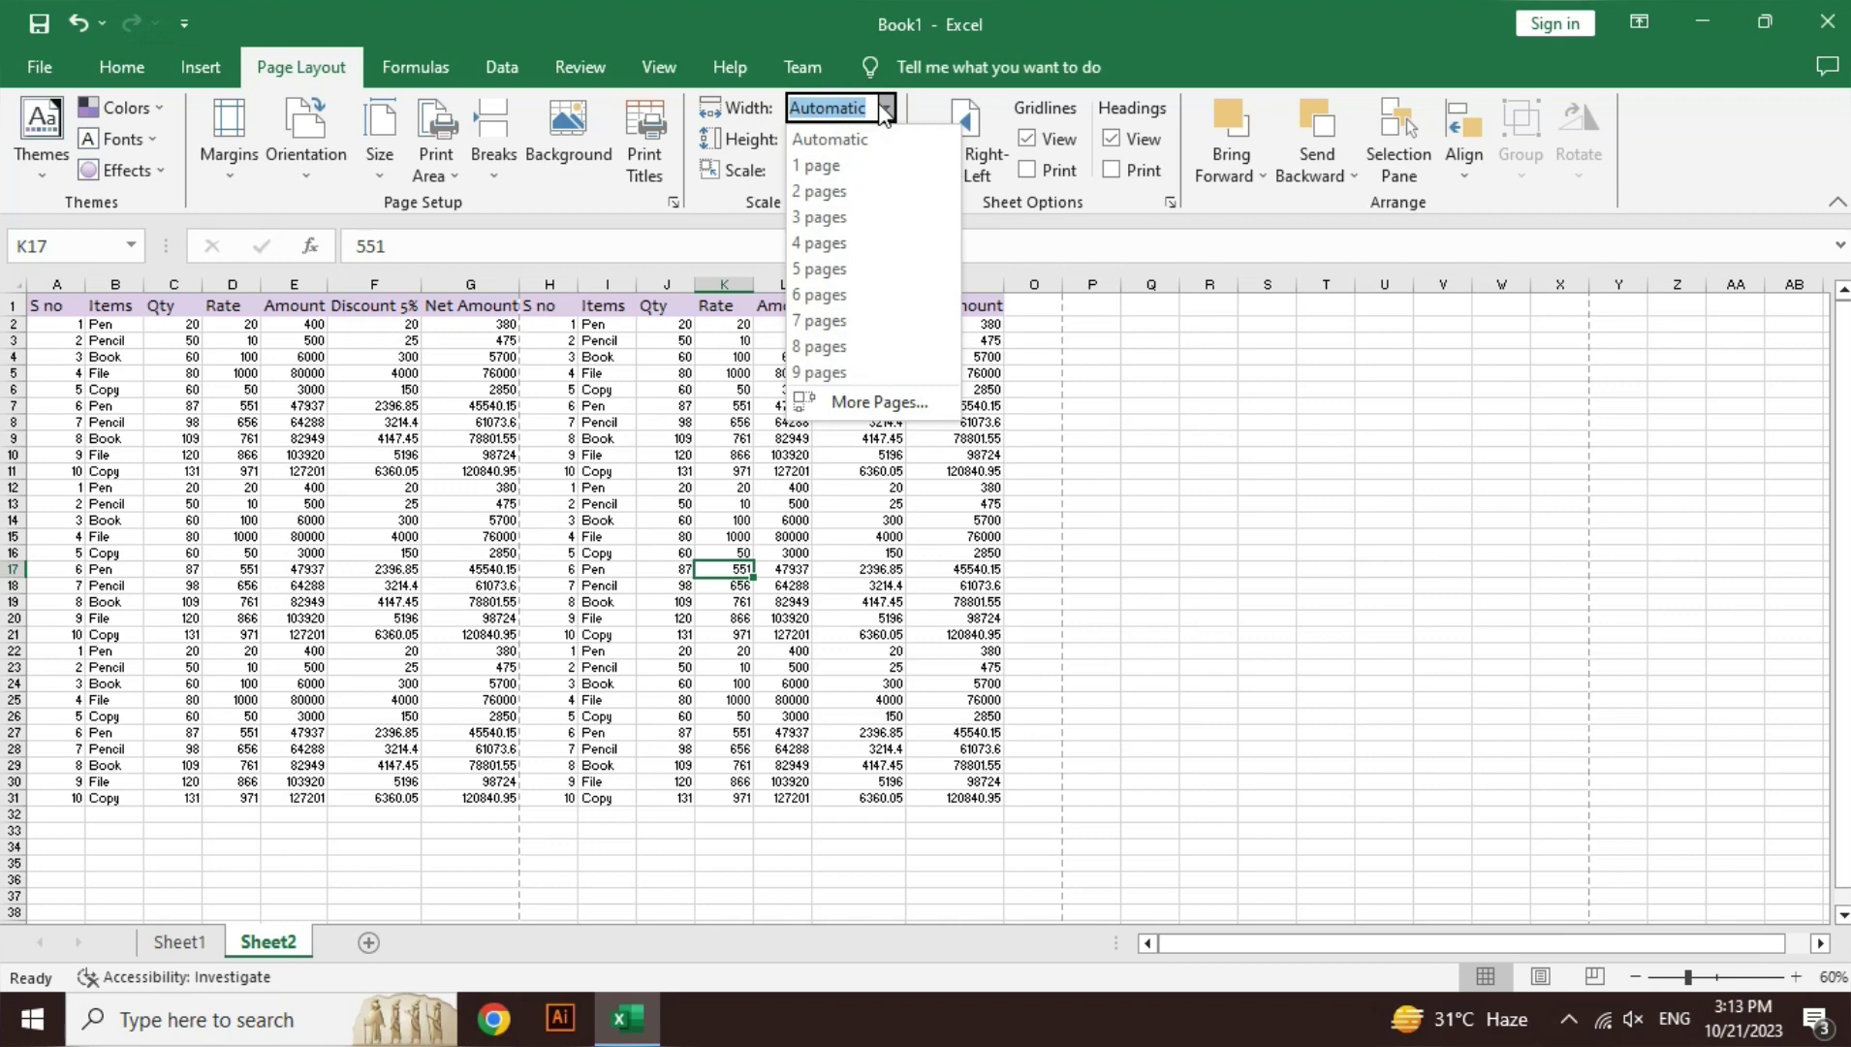
pyautogui.click(870, 167)
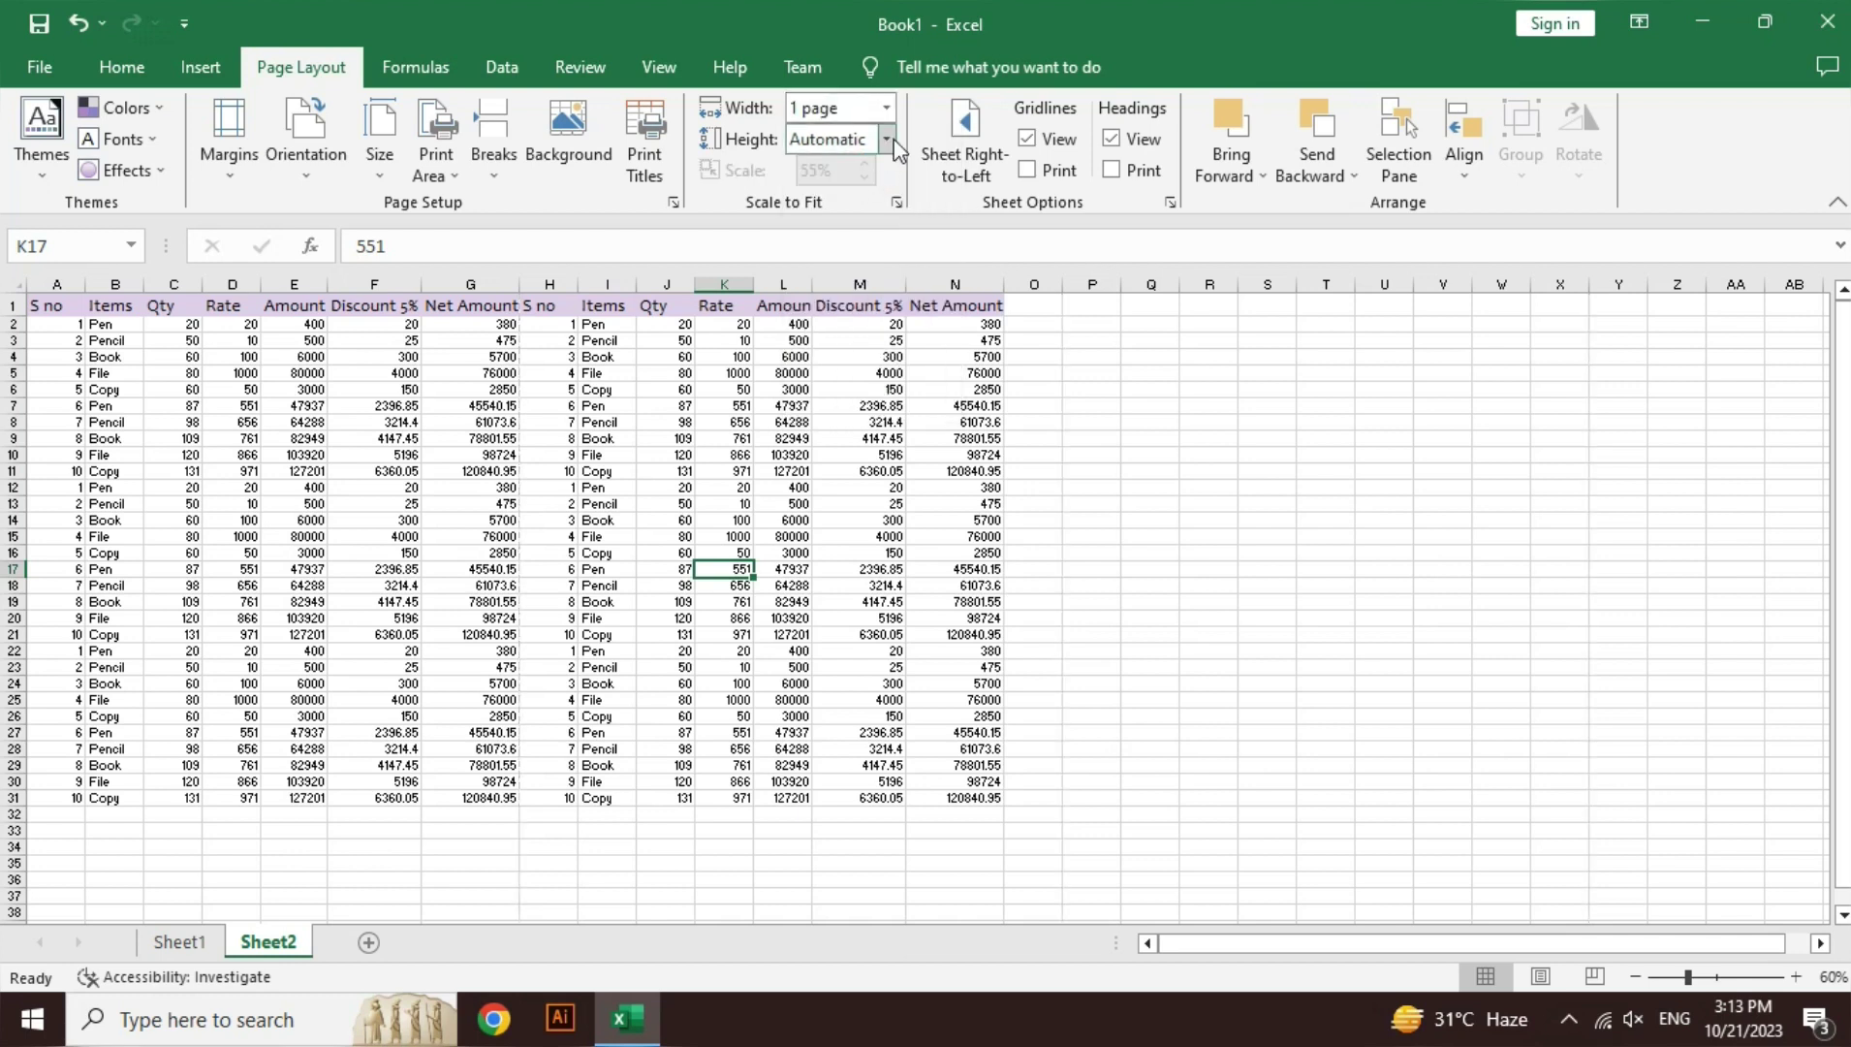
pyautogui.click(887, 138)
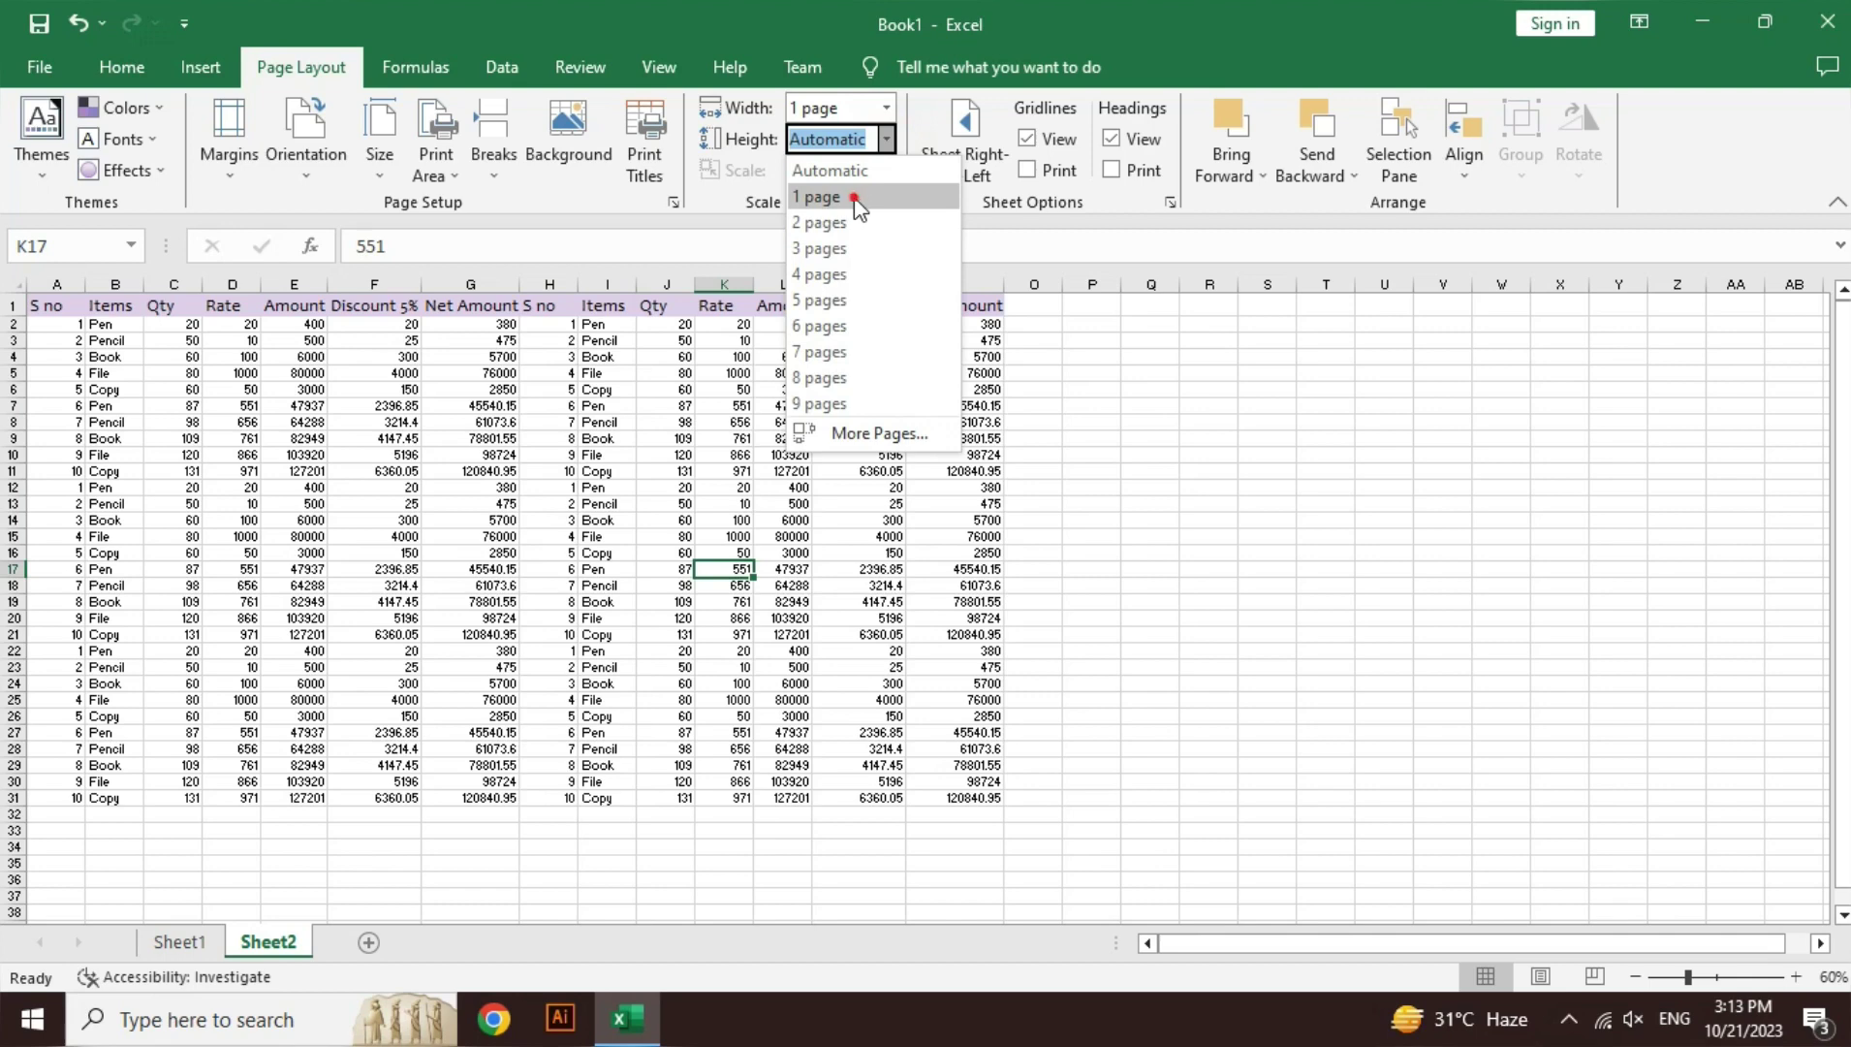
pyautogui.click(853, 197)
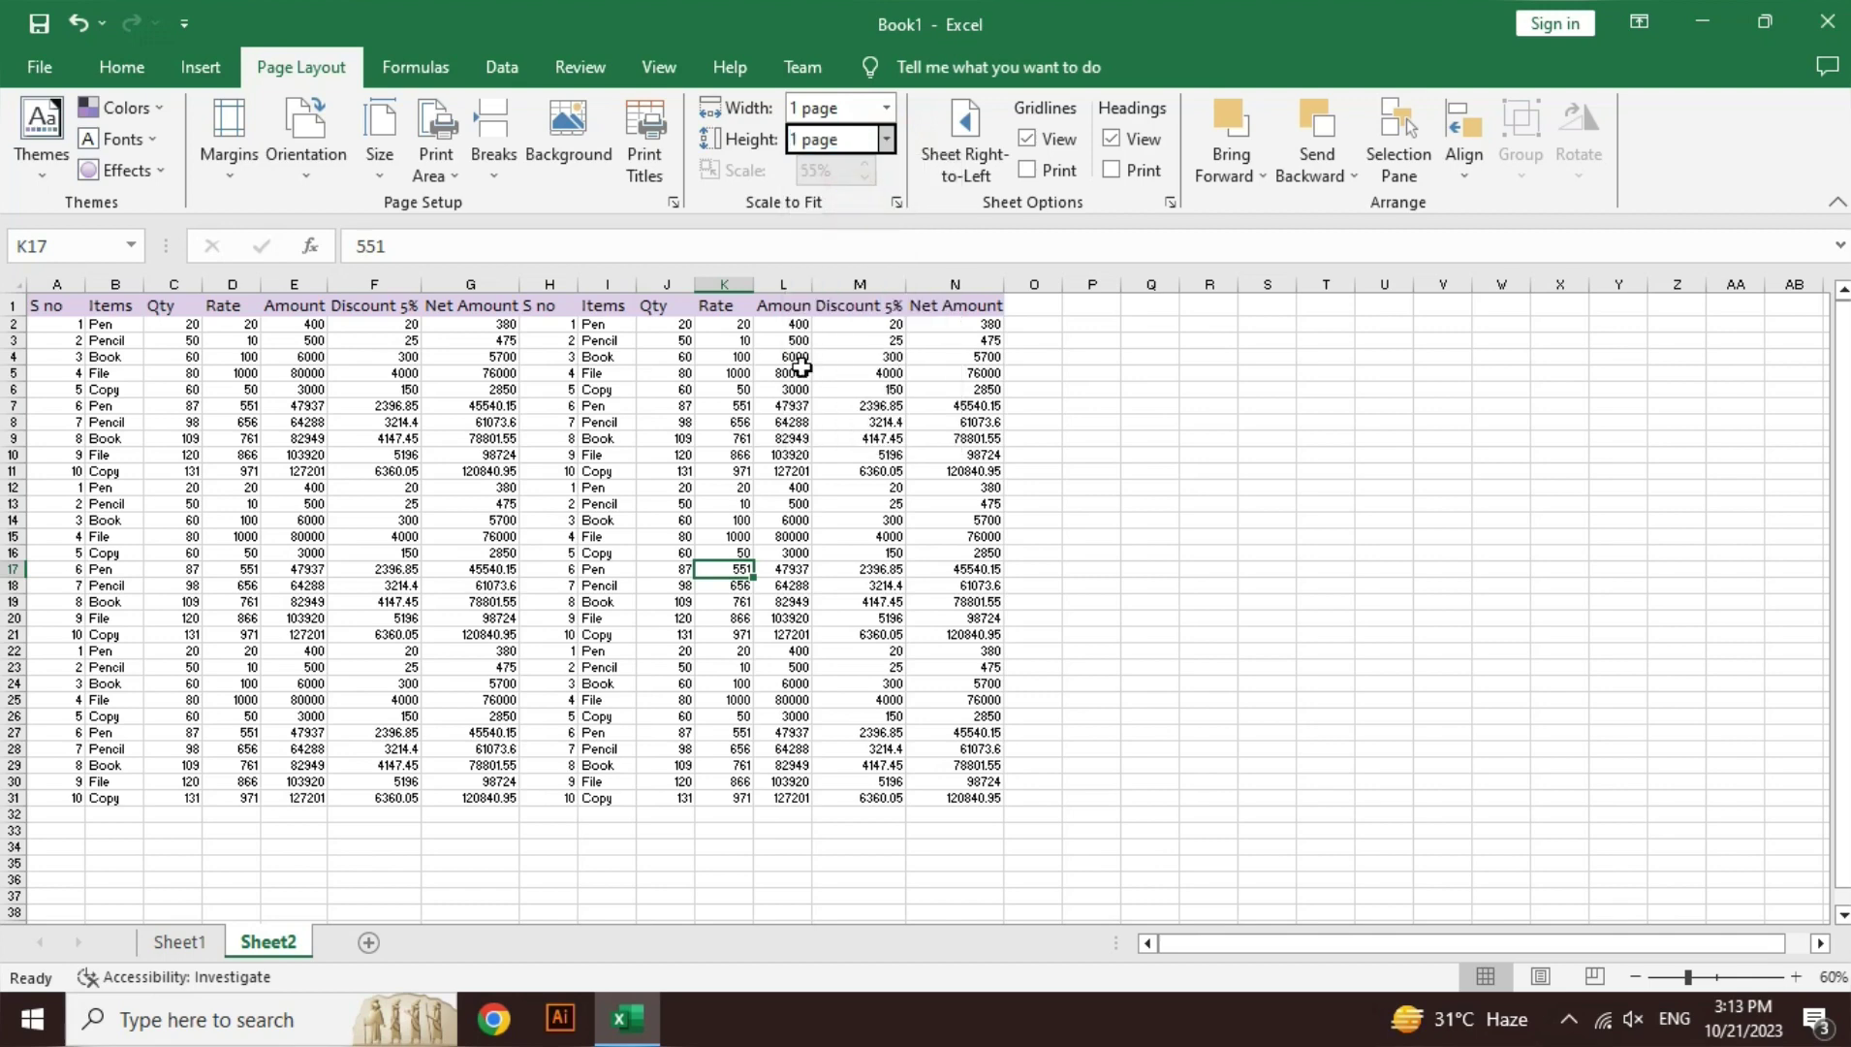
pyautogui.click(655, 540)
pyautogui.hotkey('ctrl', 'p')
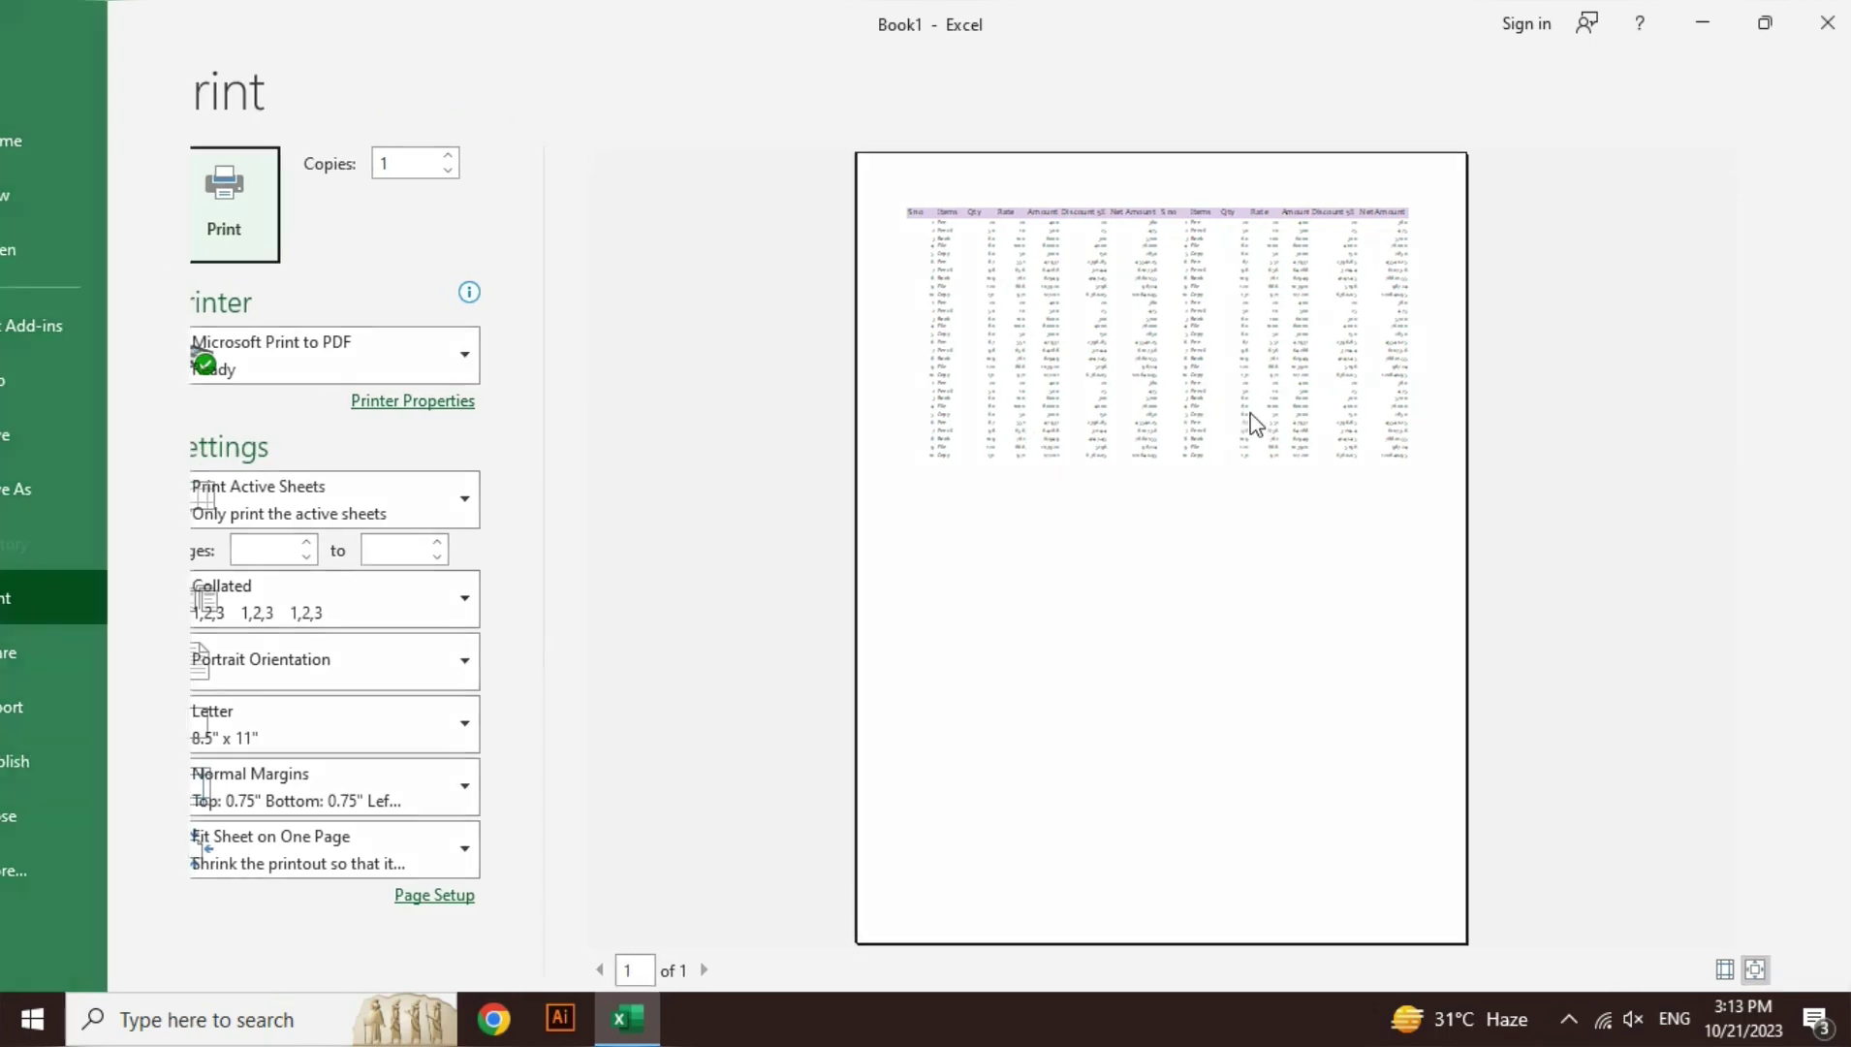
# - Switch Sheet2's page orientation to Landscape and preview the printout again
pyautogui.press('Escape')
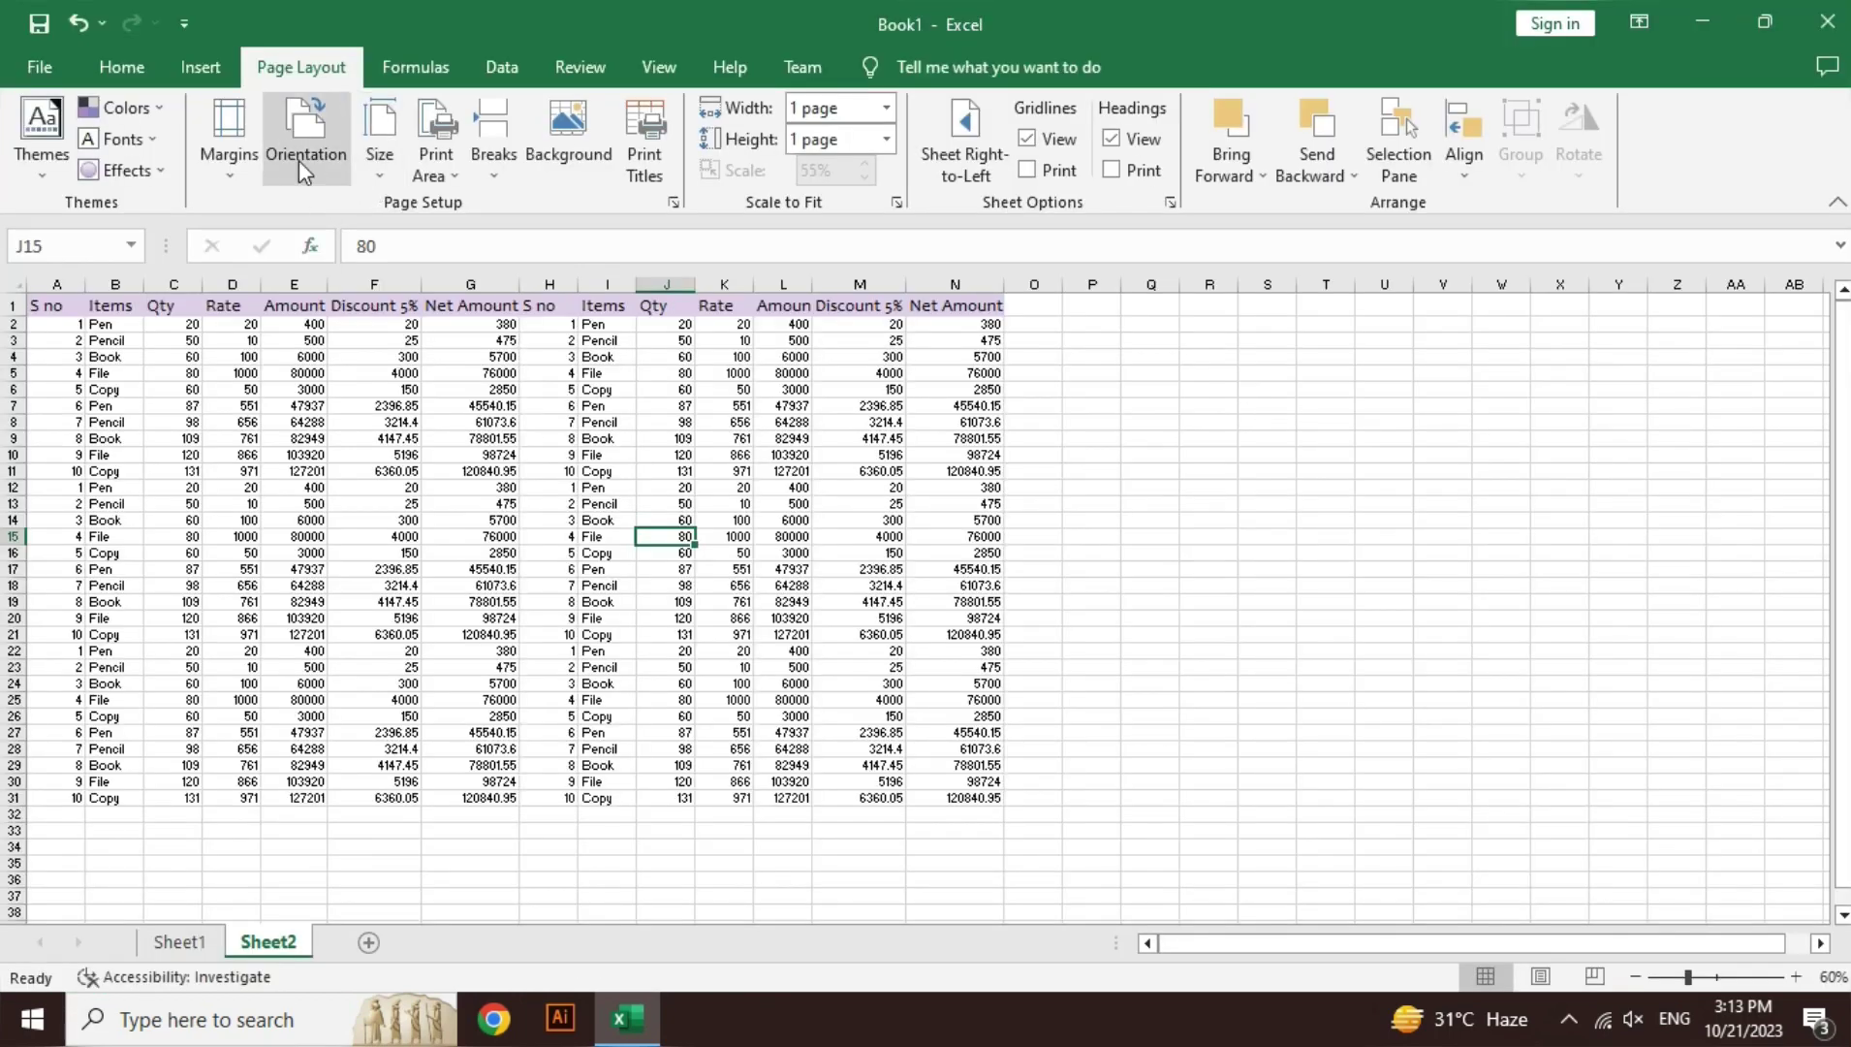
pyautogui.click(298, 161)
pyautogui.click(383, 278)
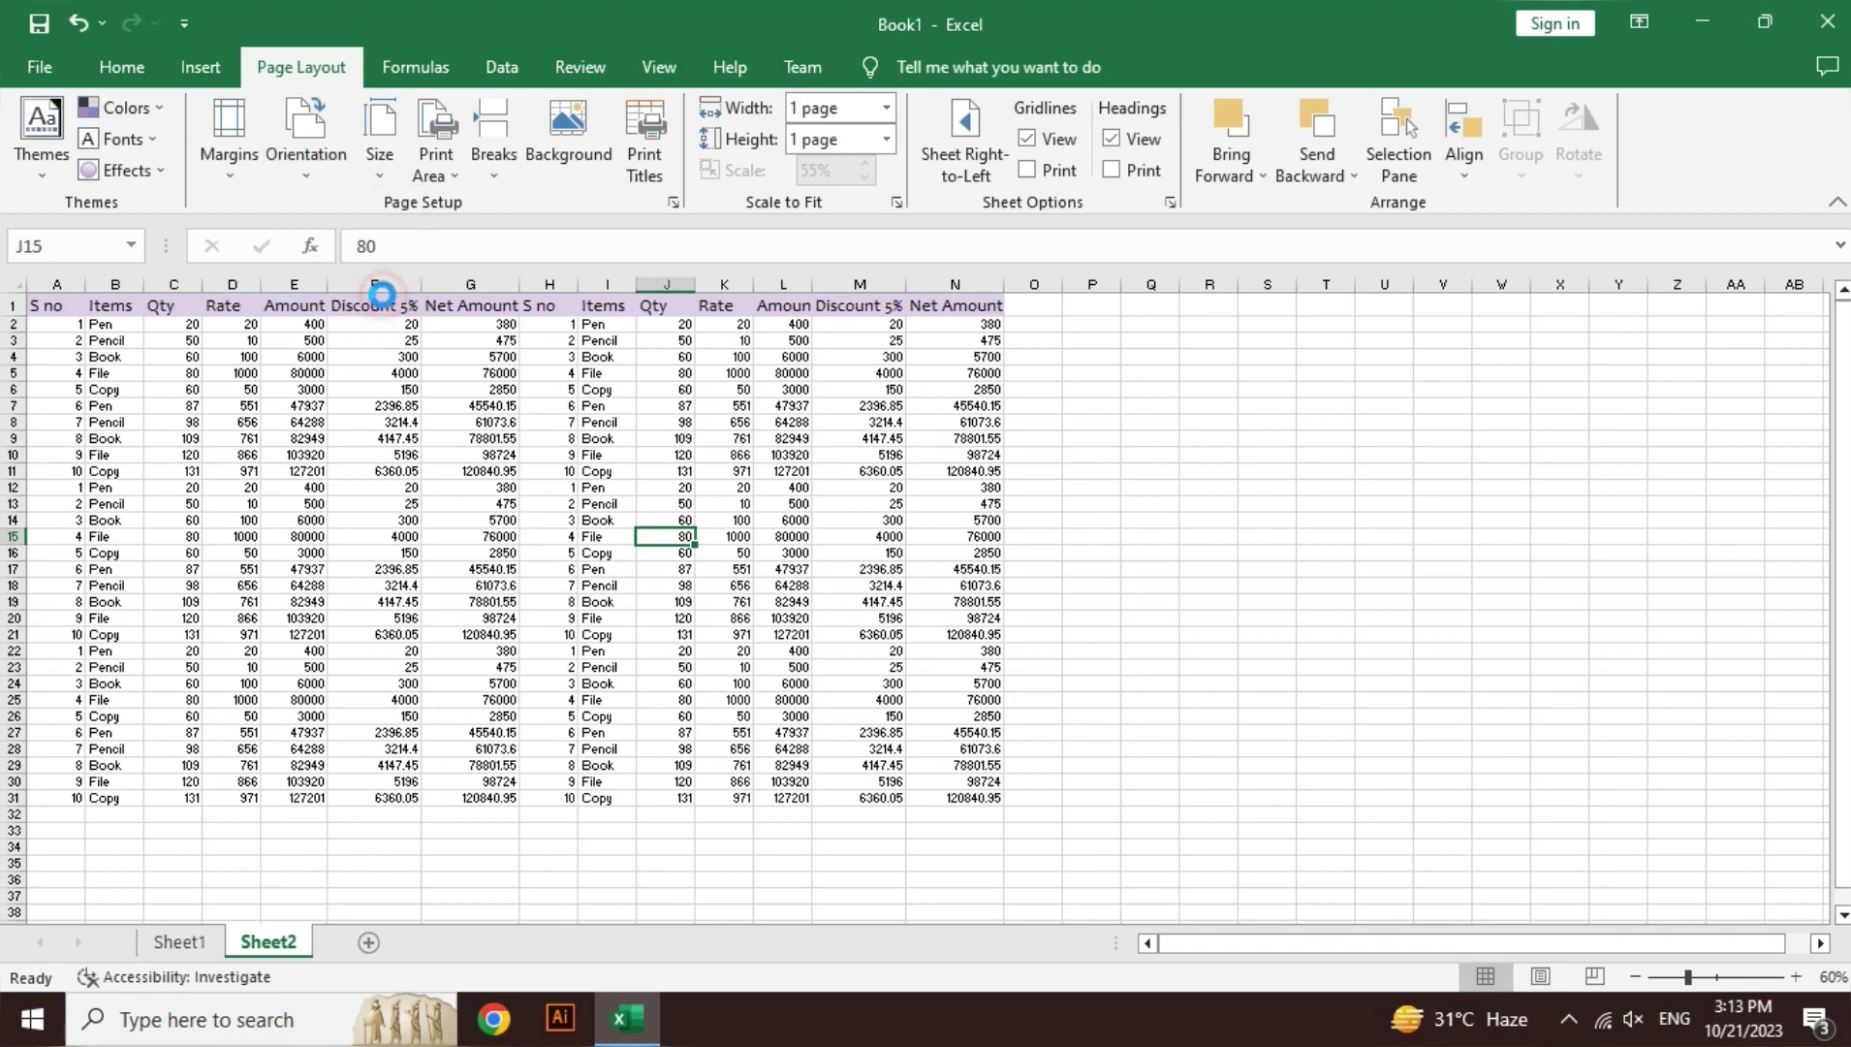
pyautogui.click(595, 717)
pyautogui.hotkey('ctrl', 'p')
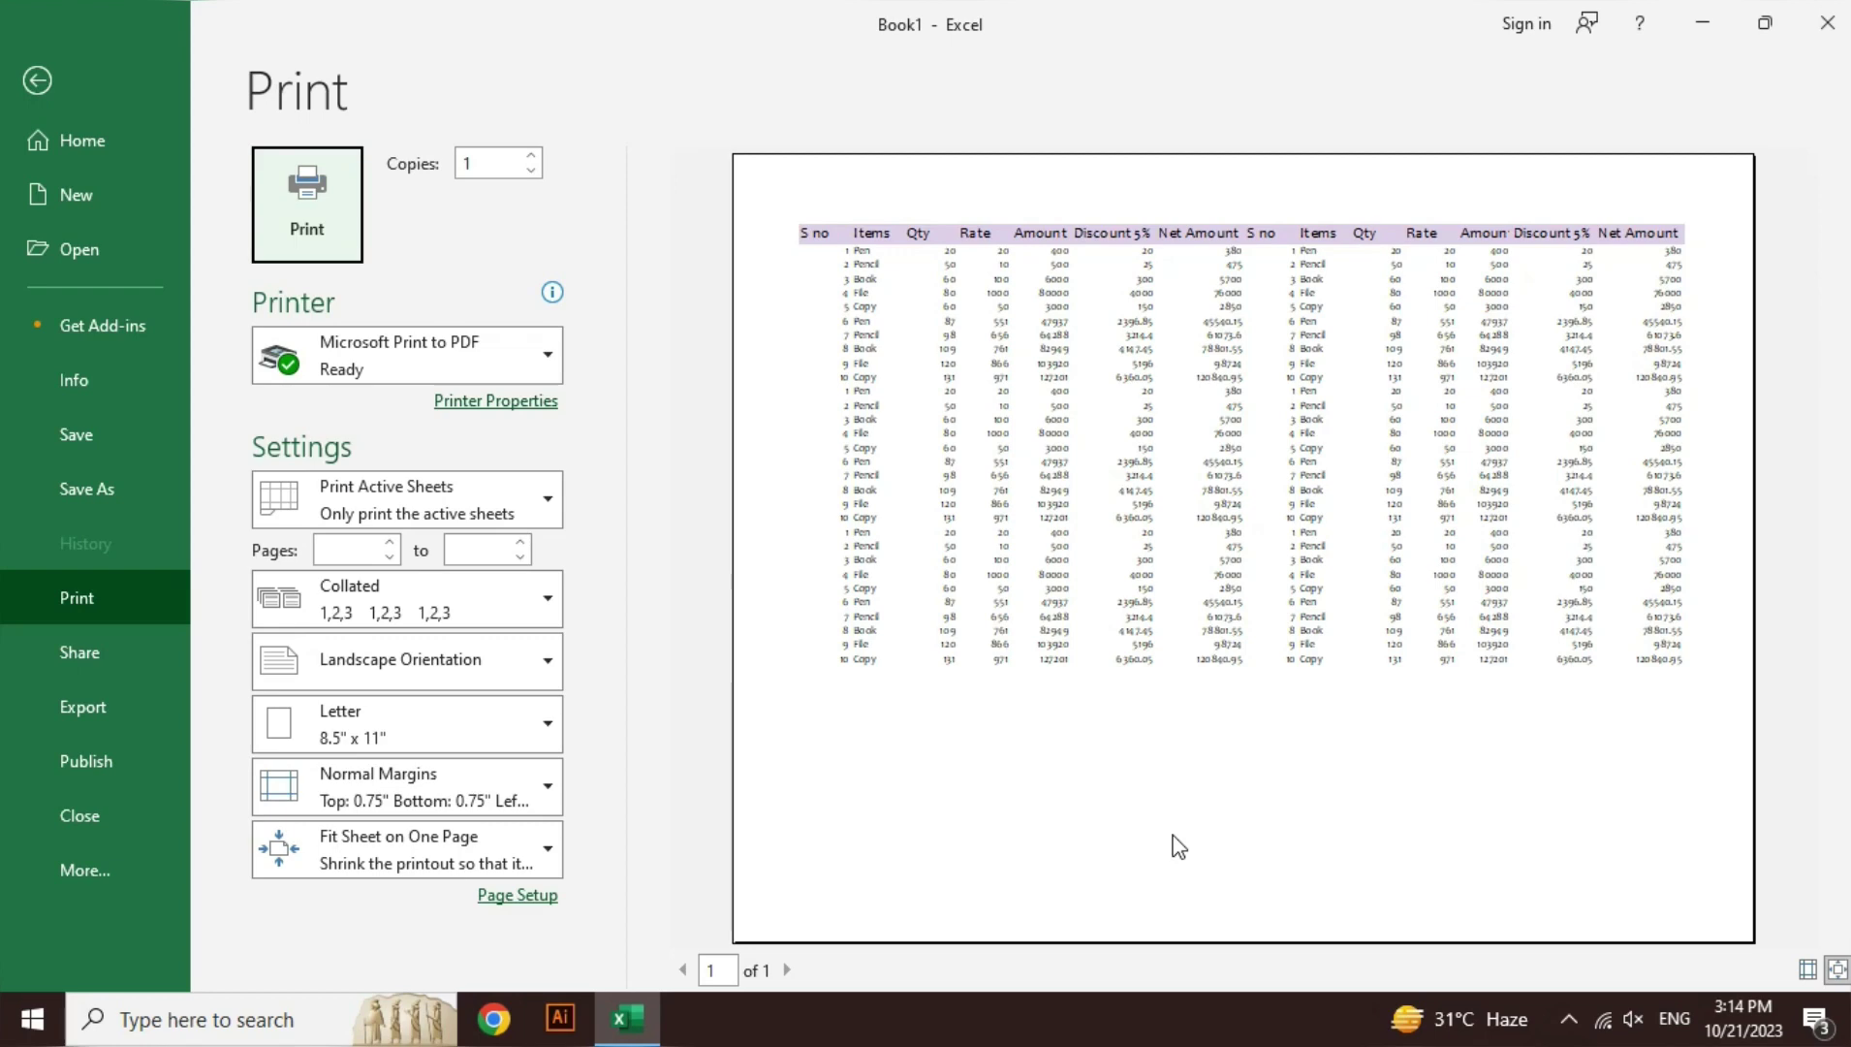
# - Leave the preview and set Scale to Fit width and height to Automatic (100%)
pyautogui.press('Escape')
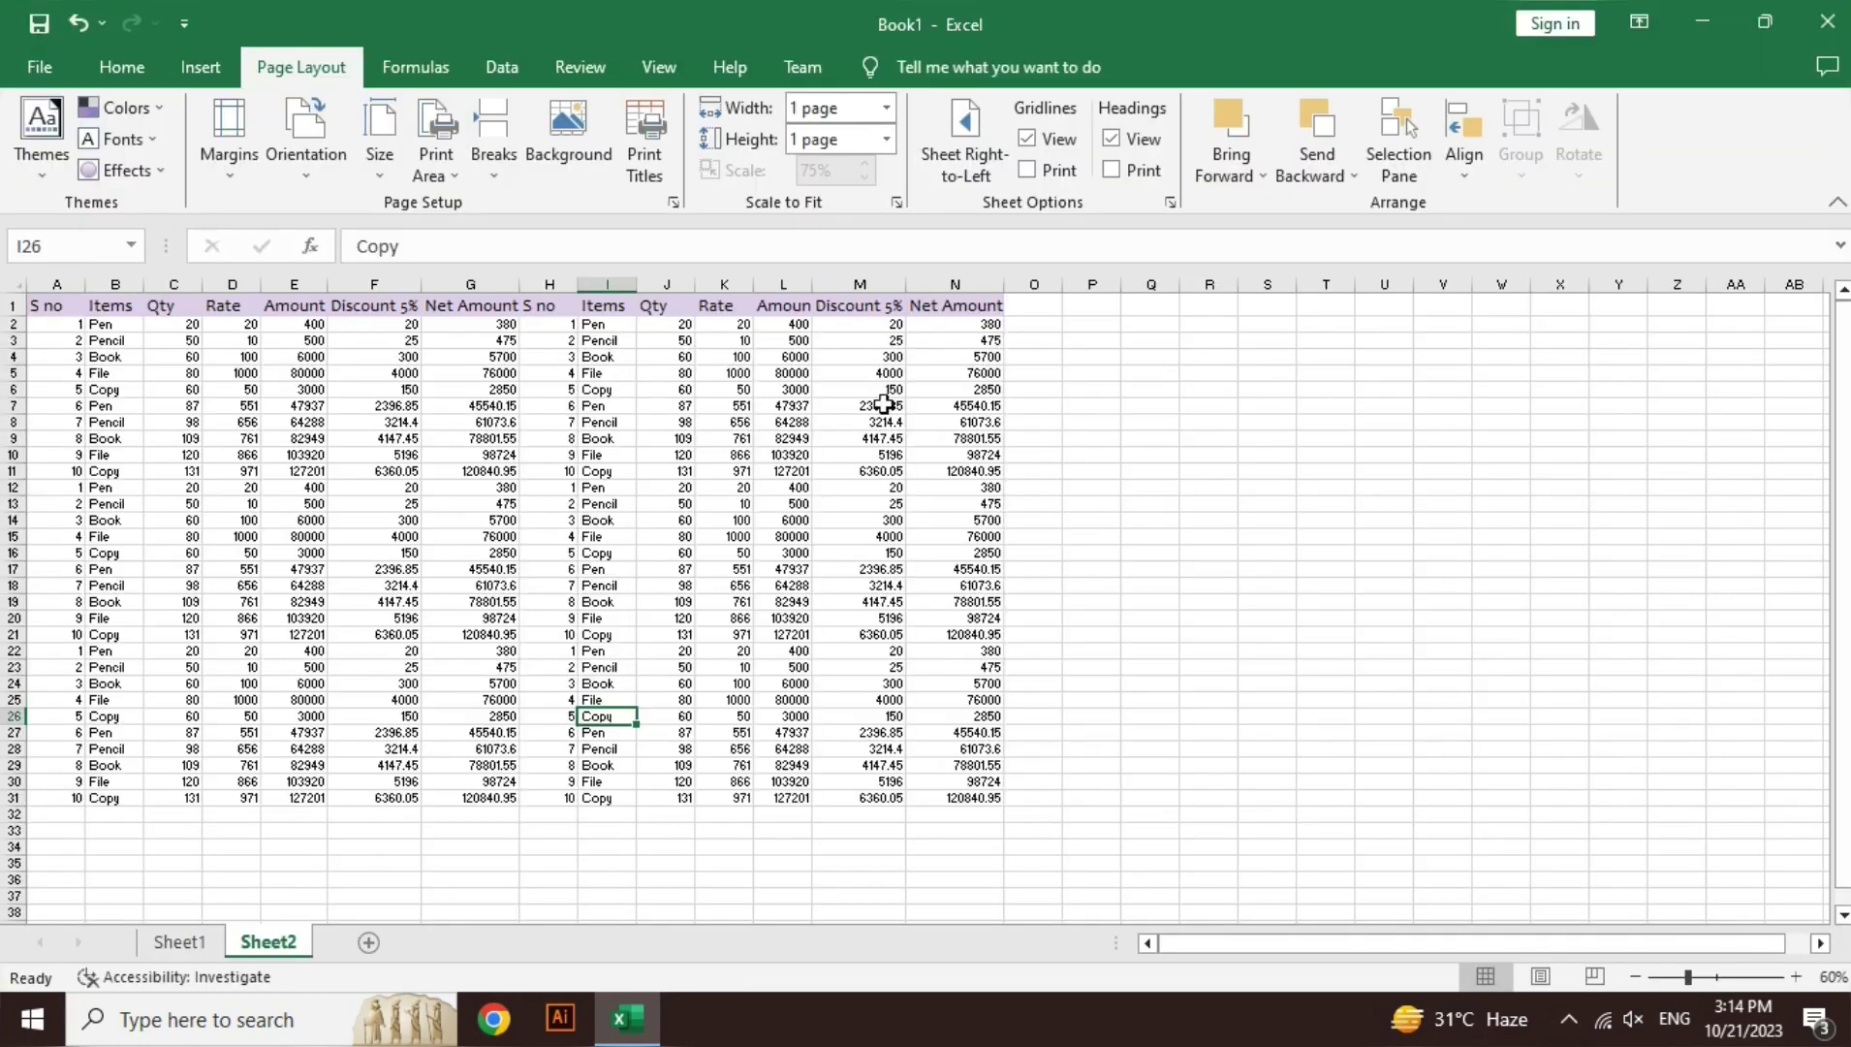
pyautogui.click(887, 107)
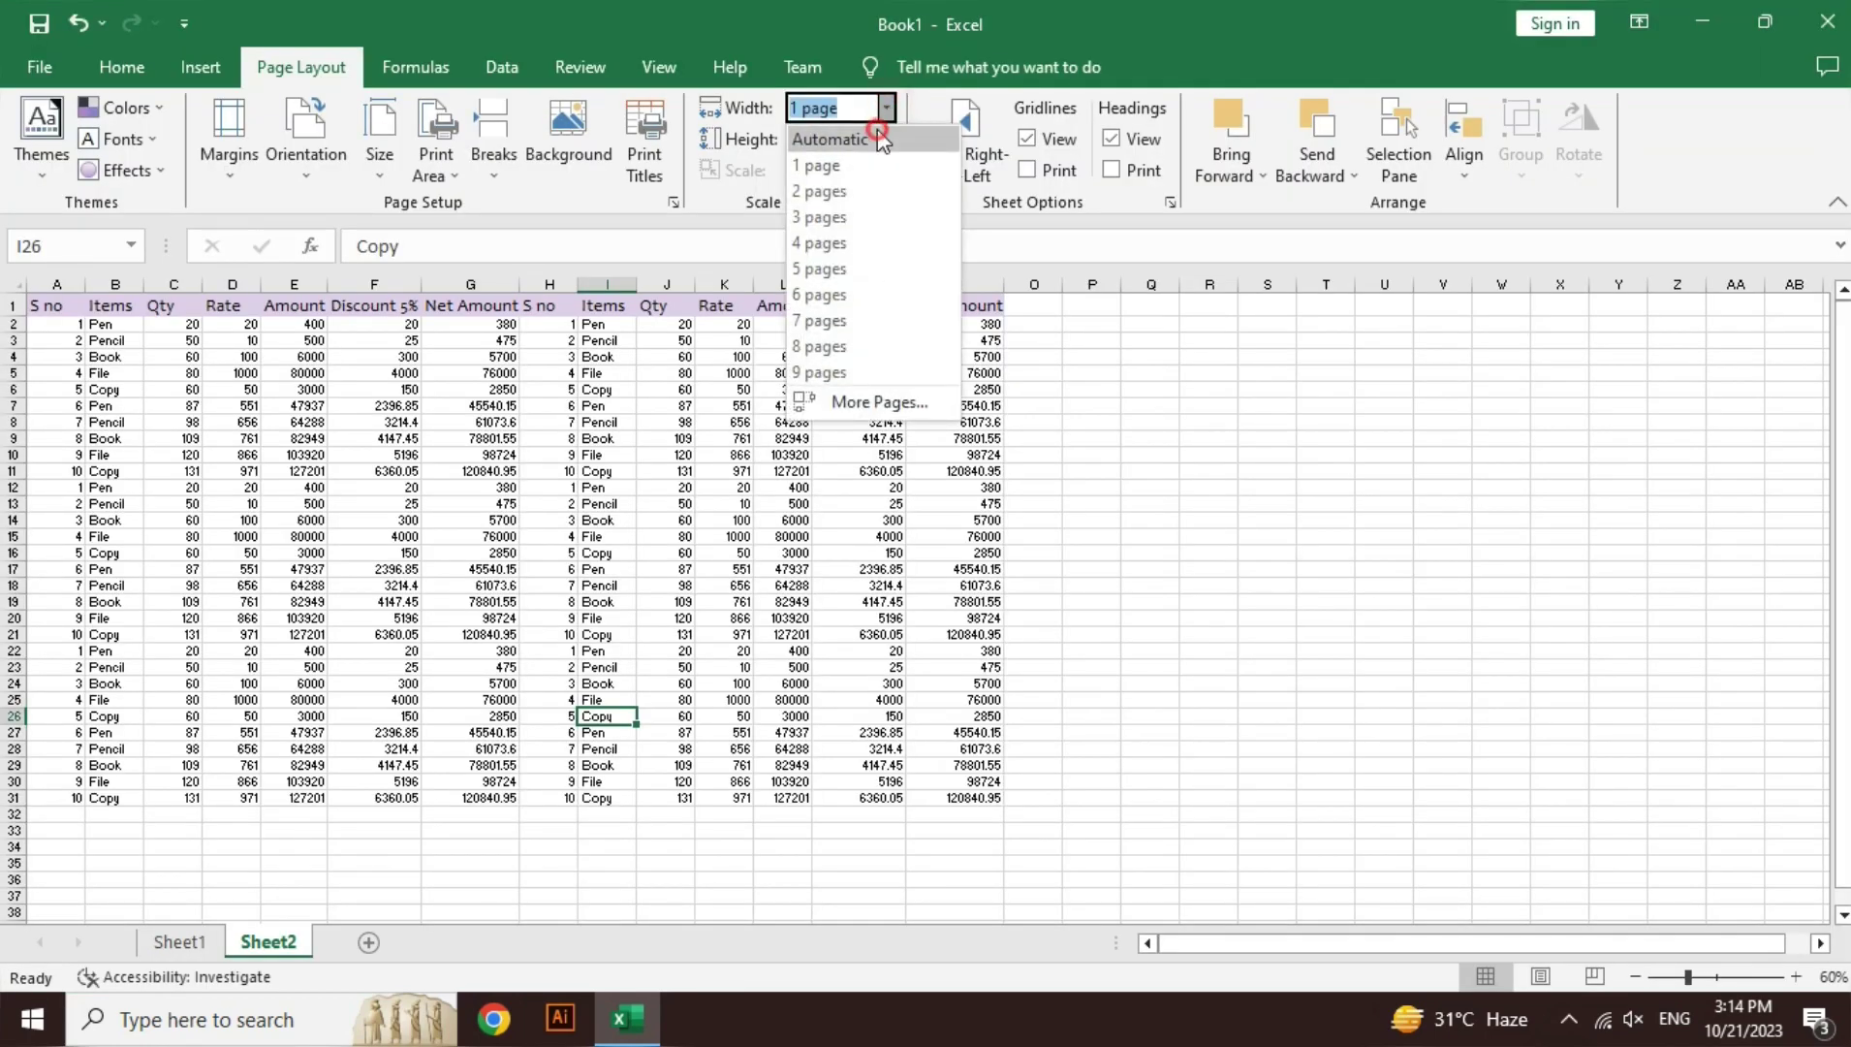
pyautogui.click(830, 138)
pyautogui.click(887, 139)
pyautogui.click(875, 171)
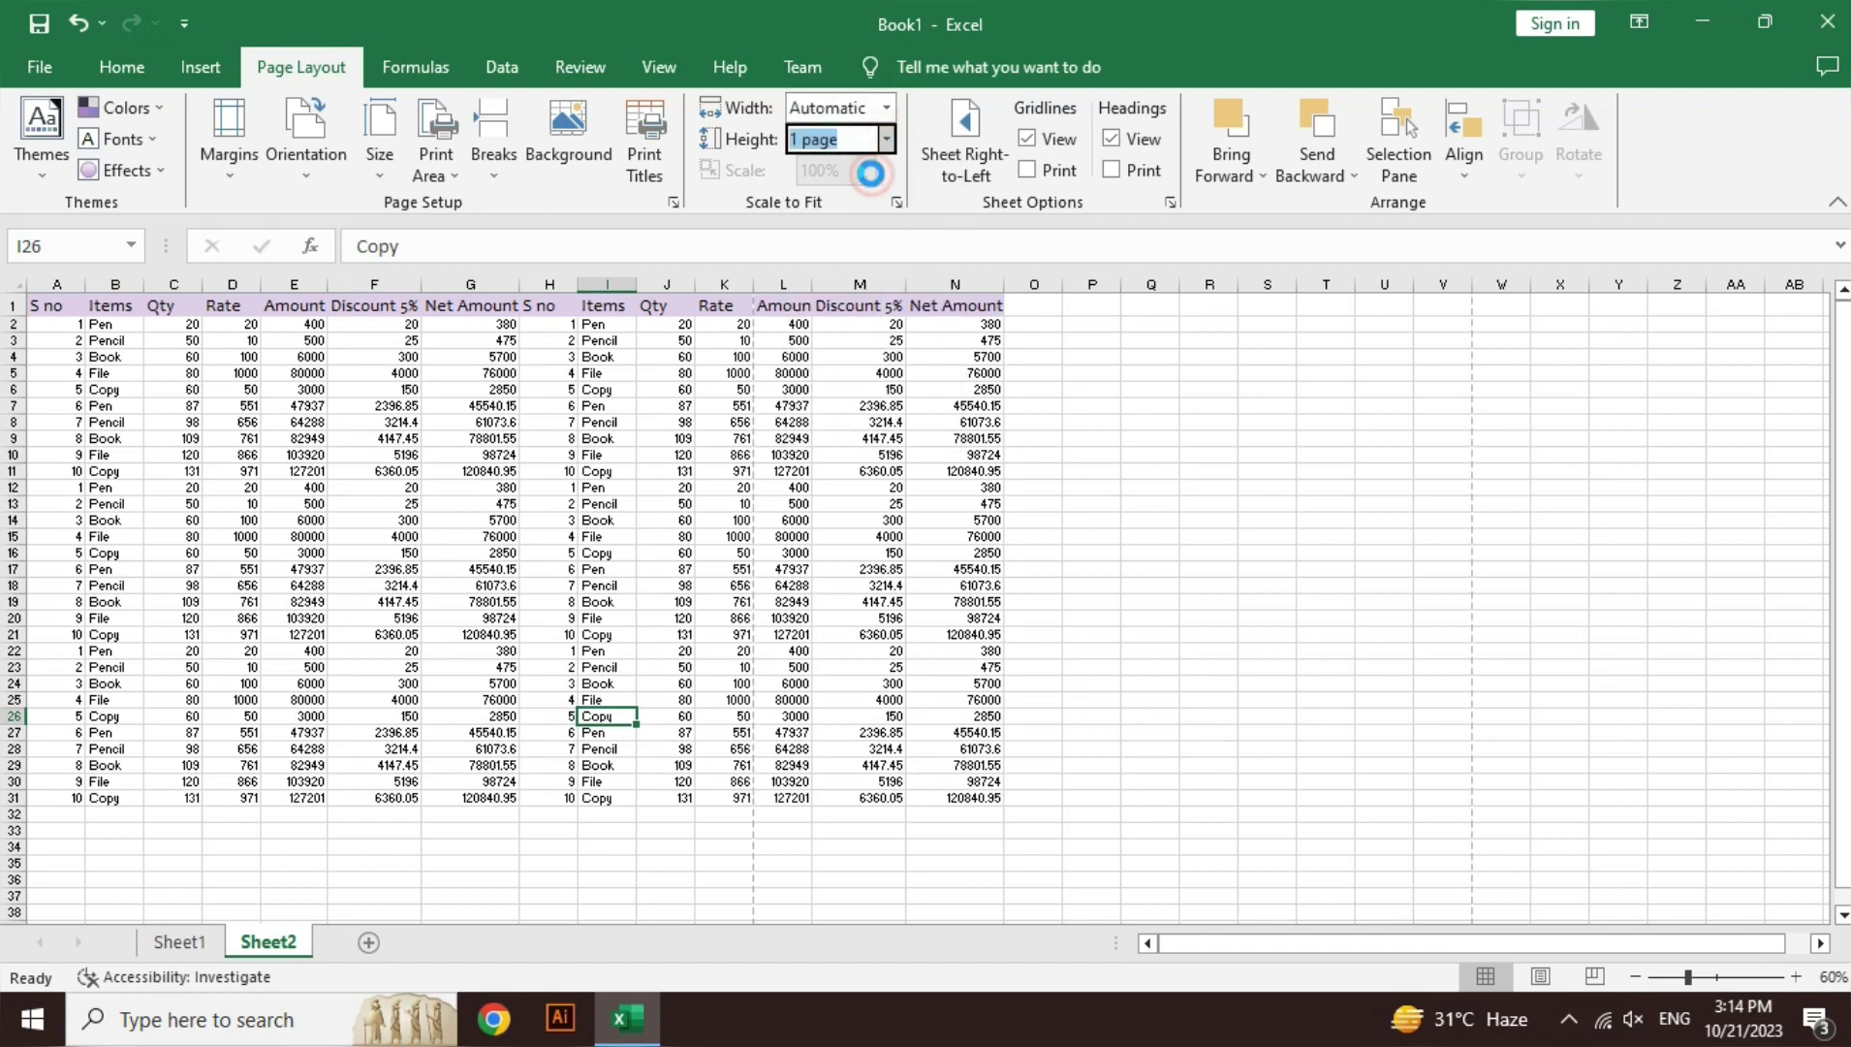
pyautogui.click(828, 171)
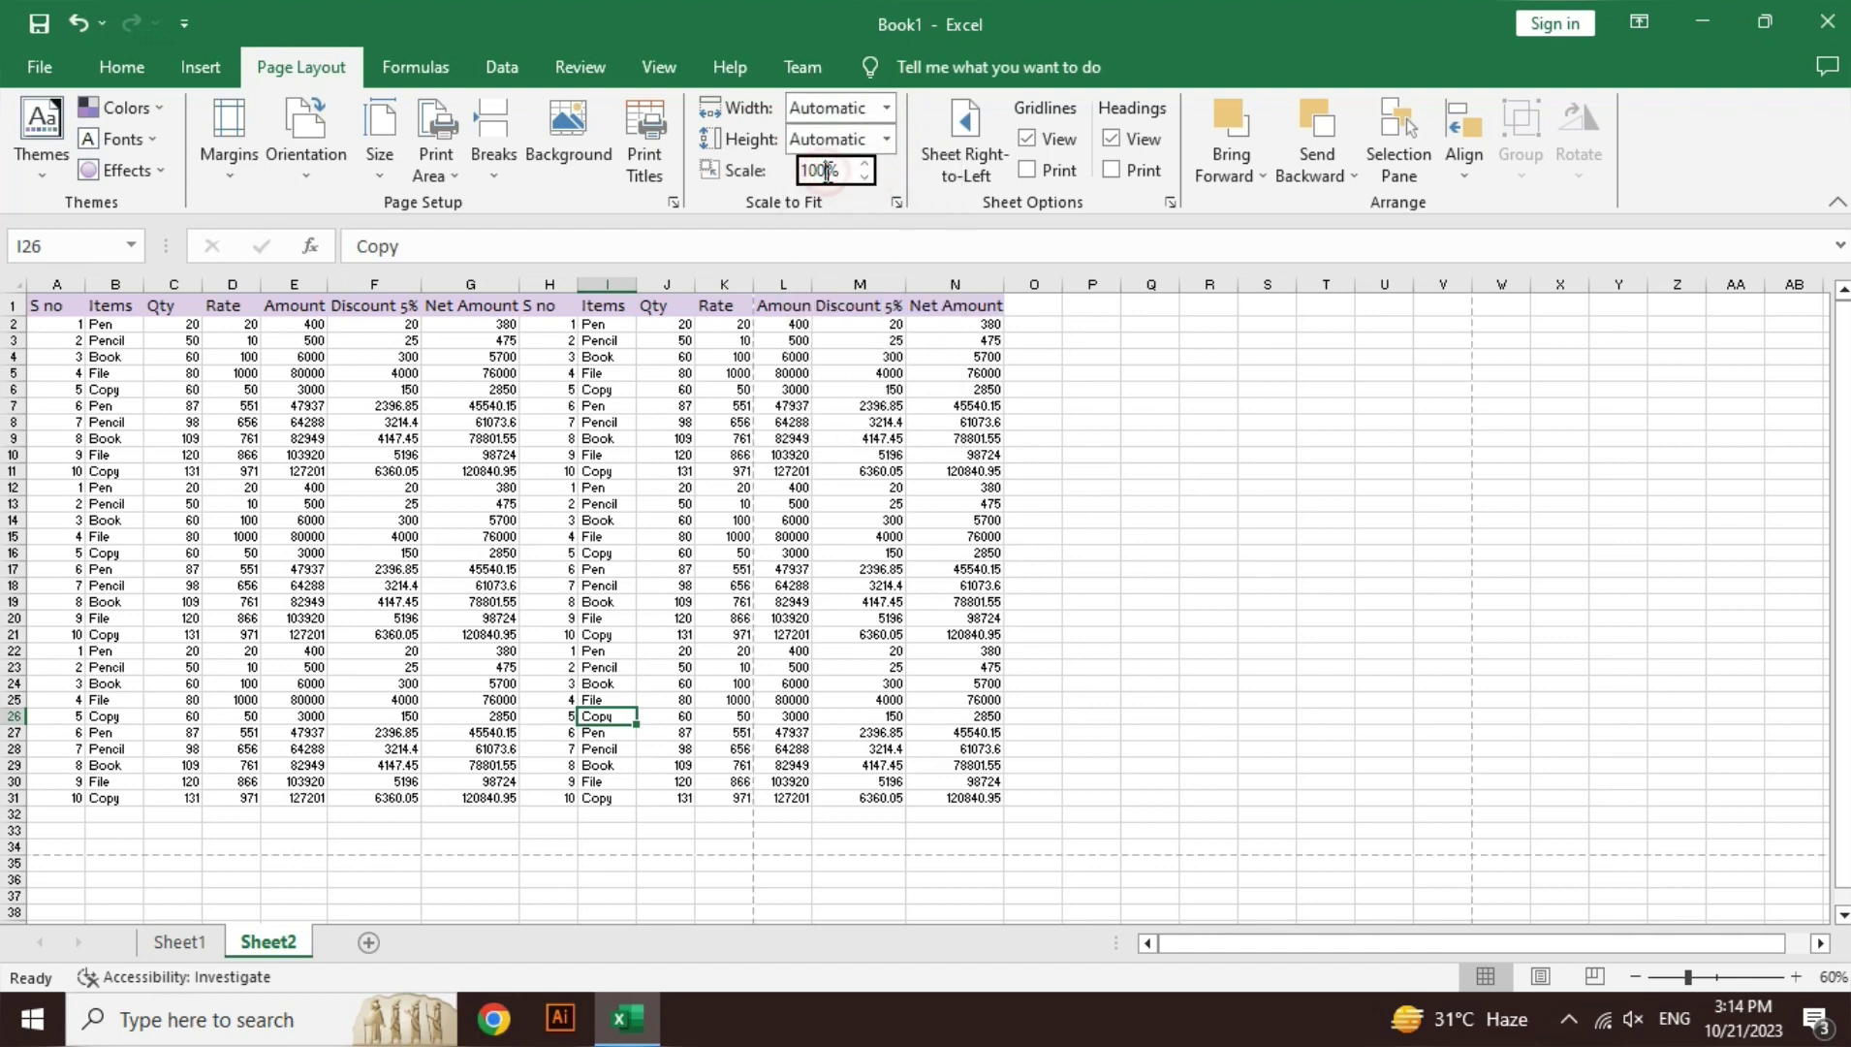
# - Set Scale to Fit back to 1 page wide and 1 page tall
pyautogui.click(889, 109)
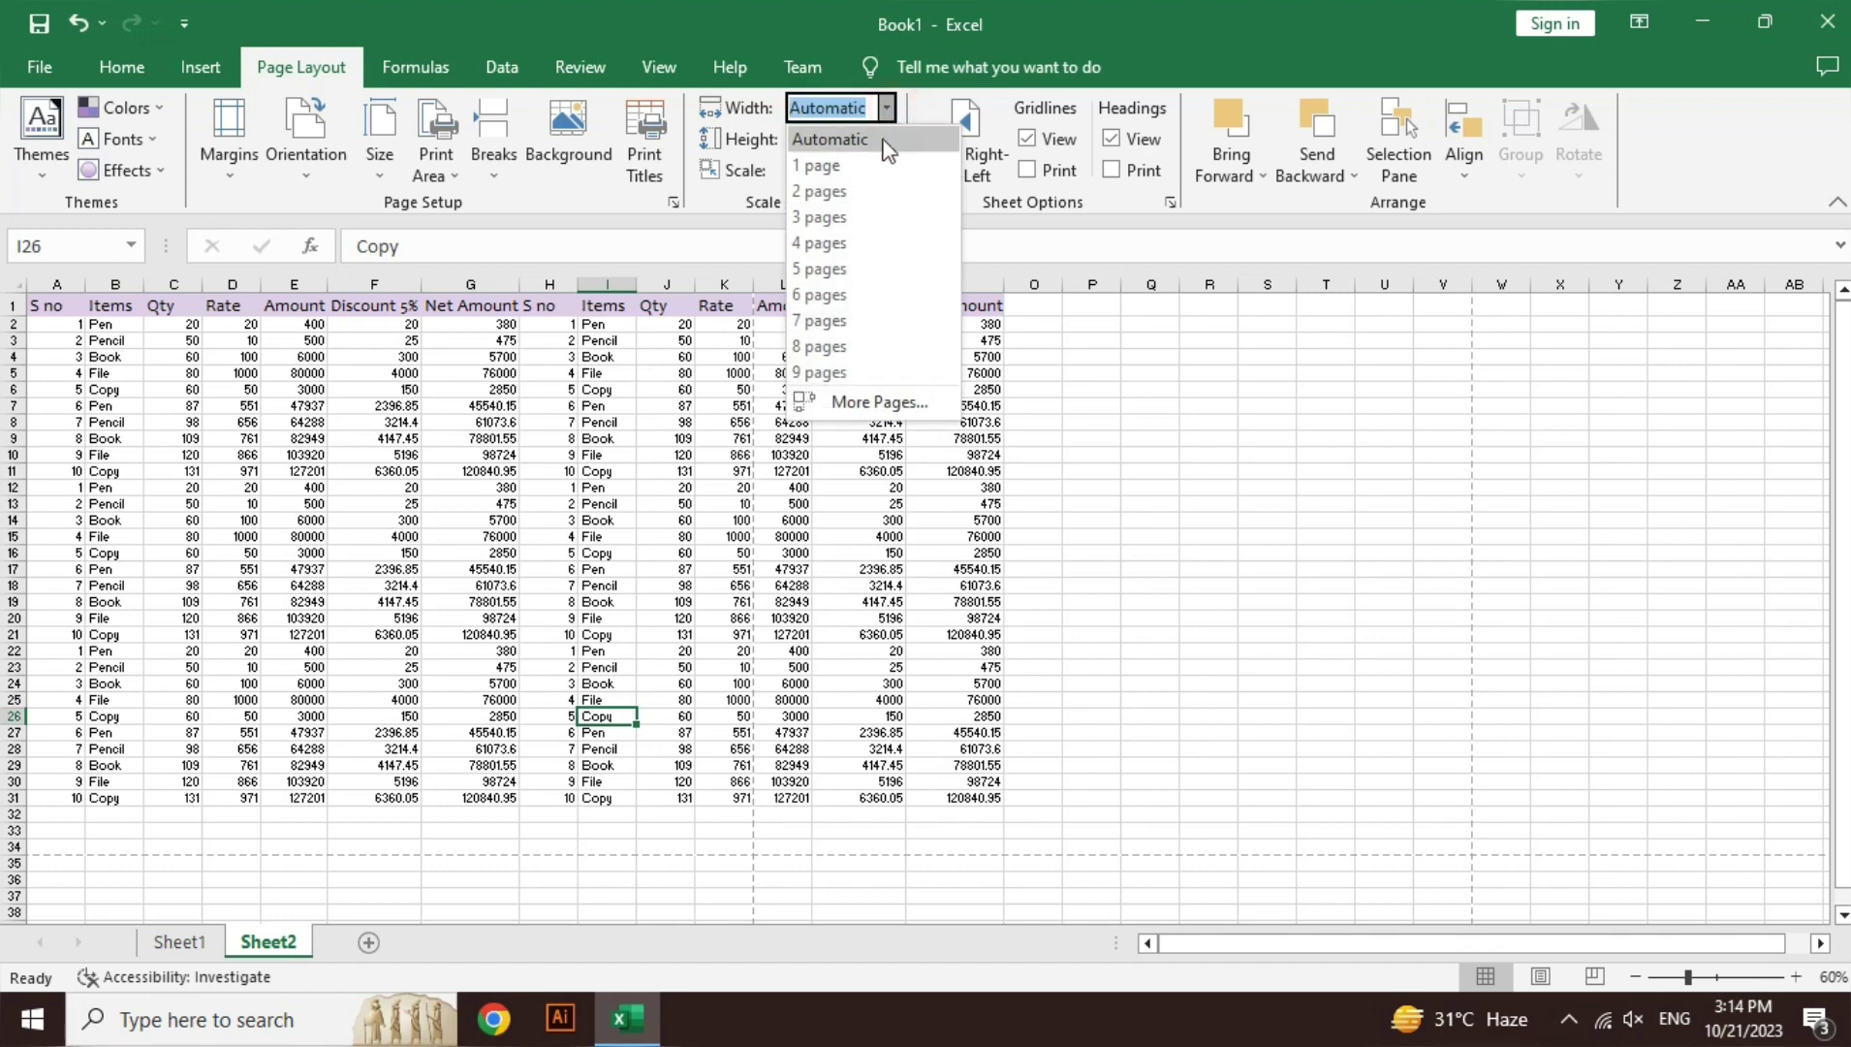
pyautogui.click(873, 165)
pyautogui.click(884, 141)
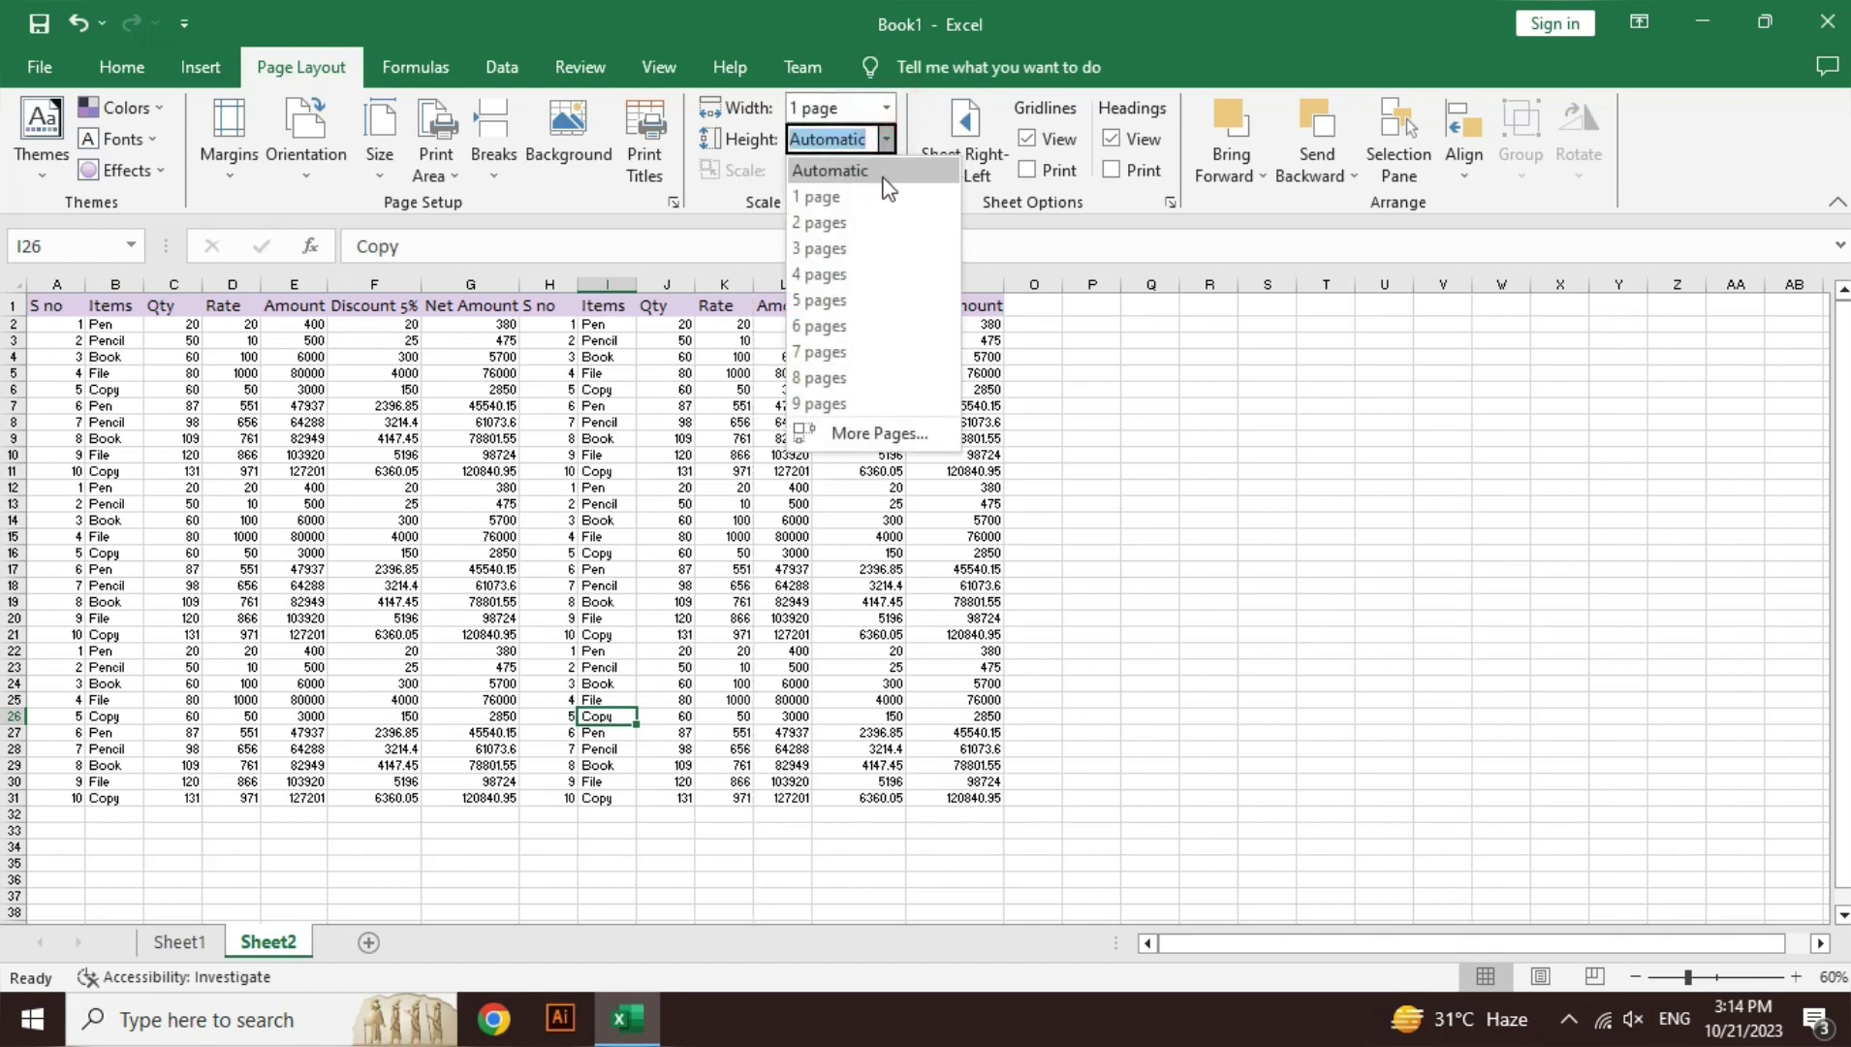
pyautogui.click(876, 194)
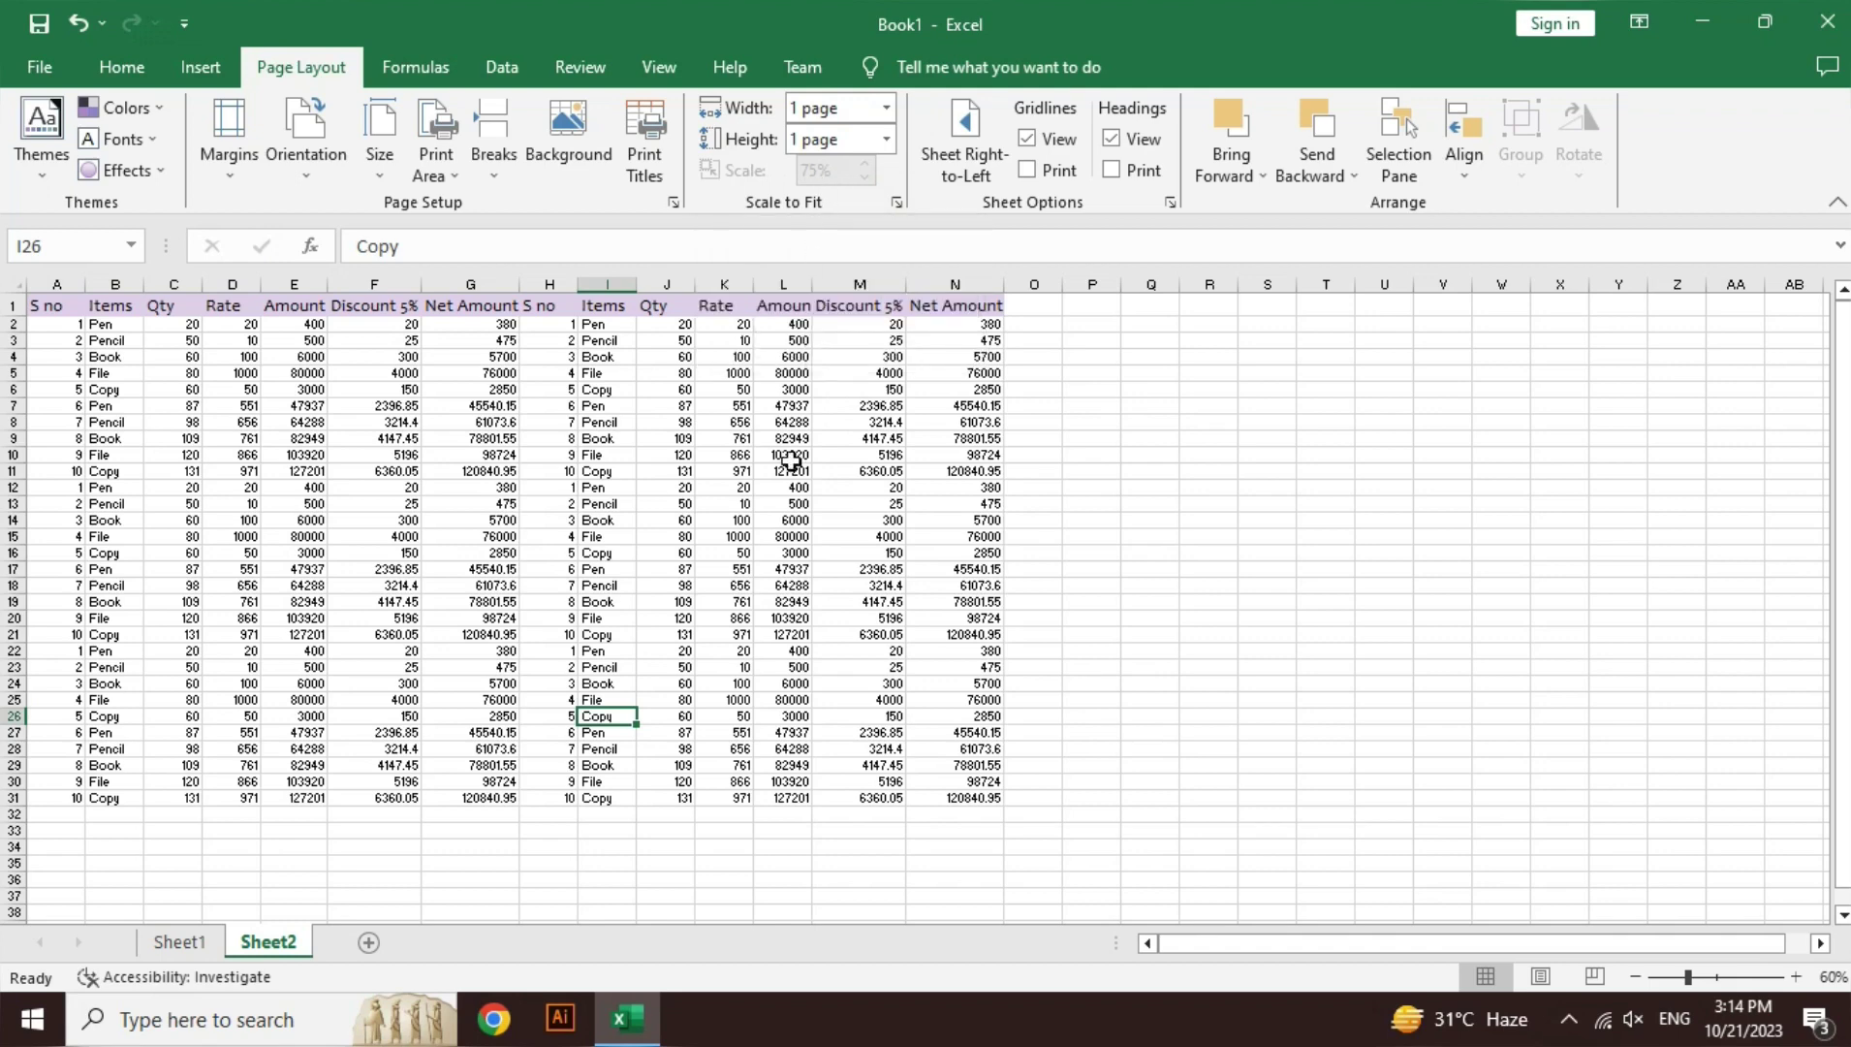
# - Copy the sales table A1:N31 and paste it at O1, filling columns O–AB
pyautogui.moveTo(49, 306)
pyautogui.mouseDown()
pyautogui.moveTo(681, 737)
pyautogui.moveTo(963, 635)
pyautogui.mouseUp()
pyautogui.click(983, 593)
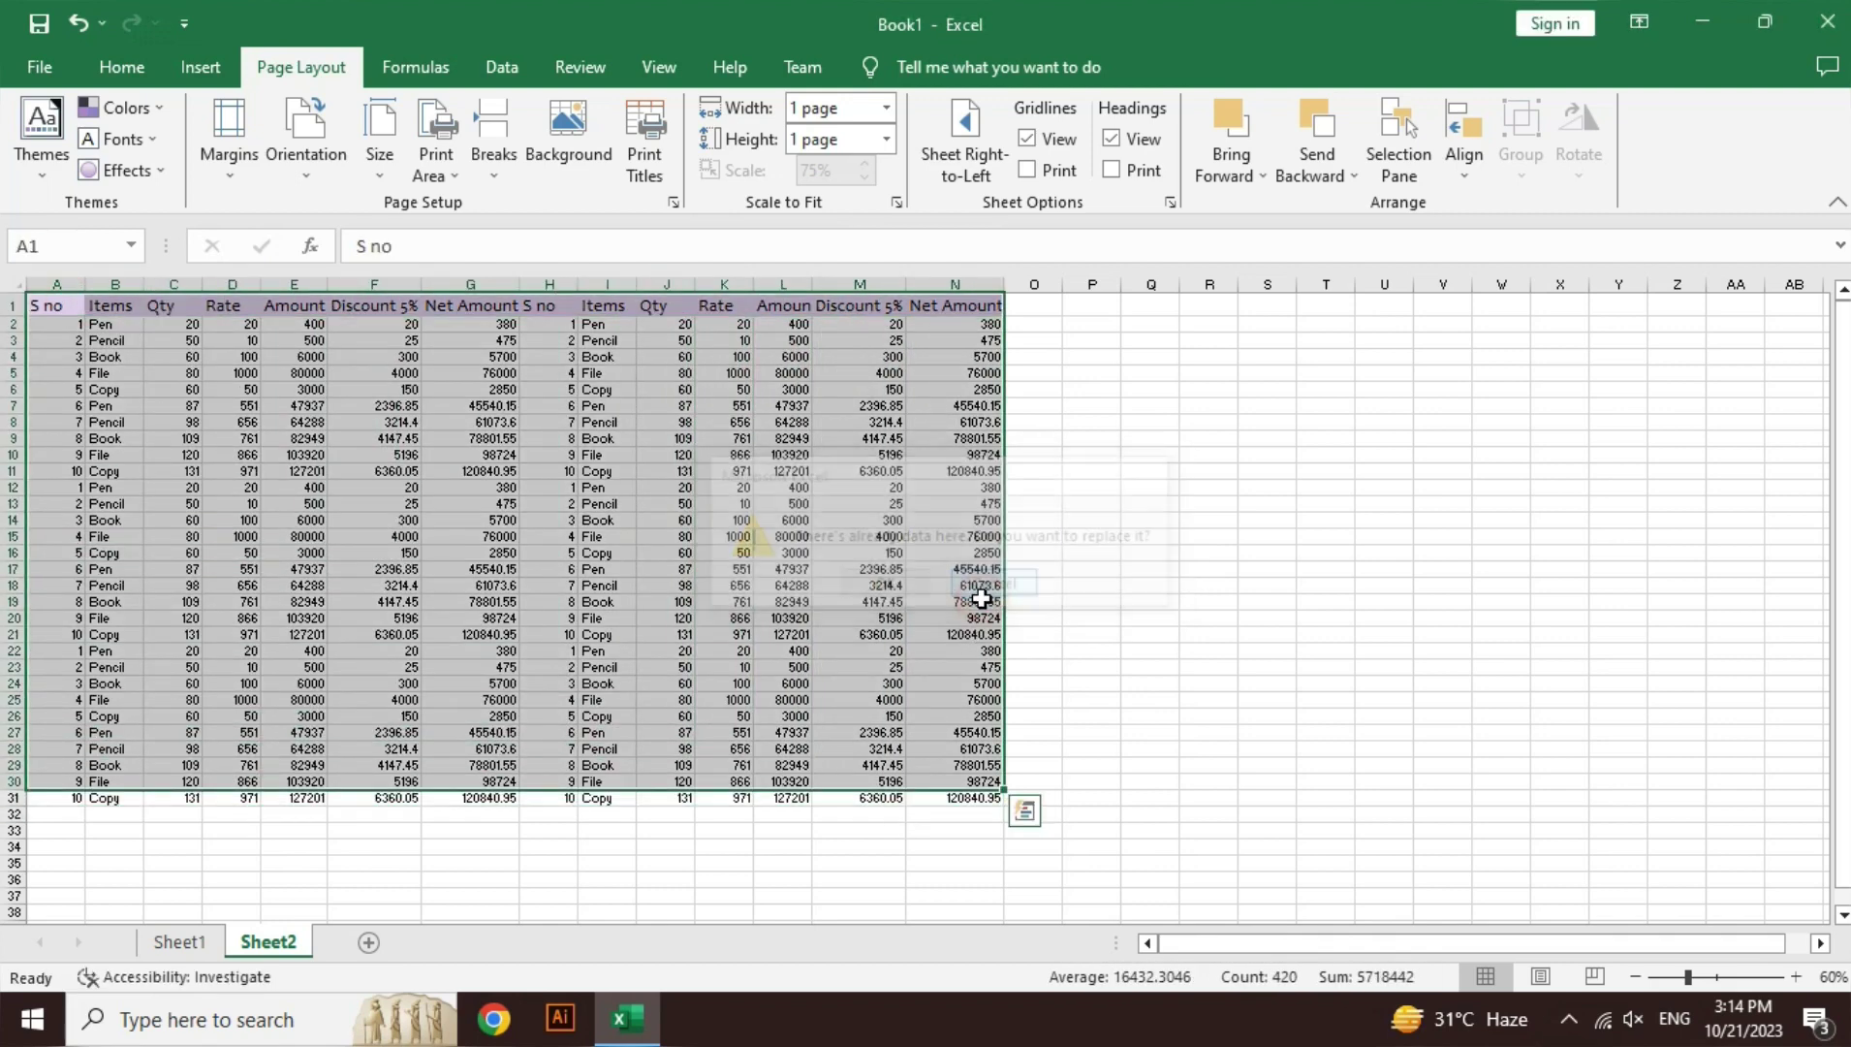
pyautogui.hotkey('ctrl', 'c')
pyautogui.press('Right')
pyautogui.hotkey('ctrl', 'Right')
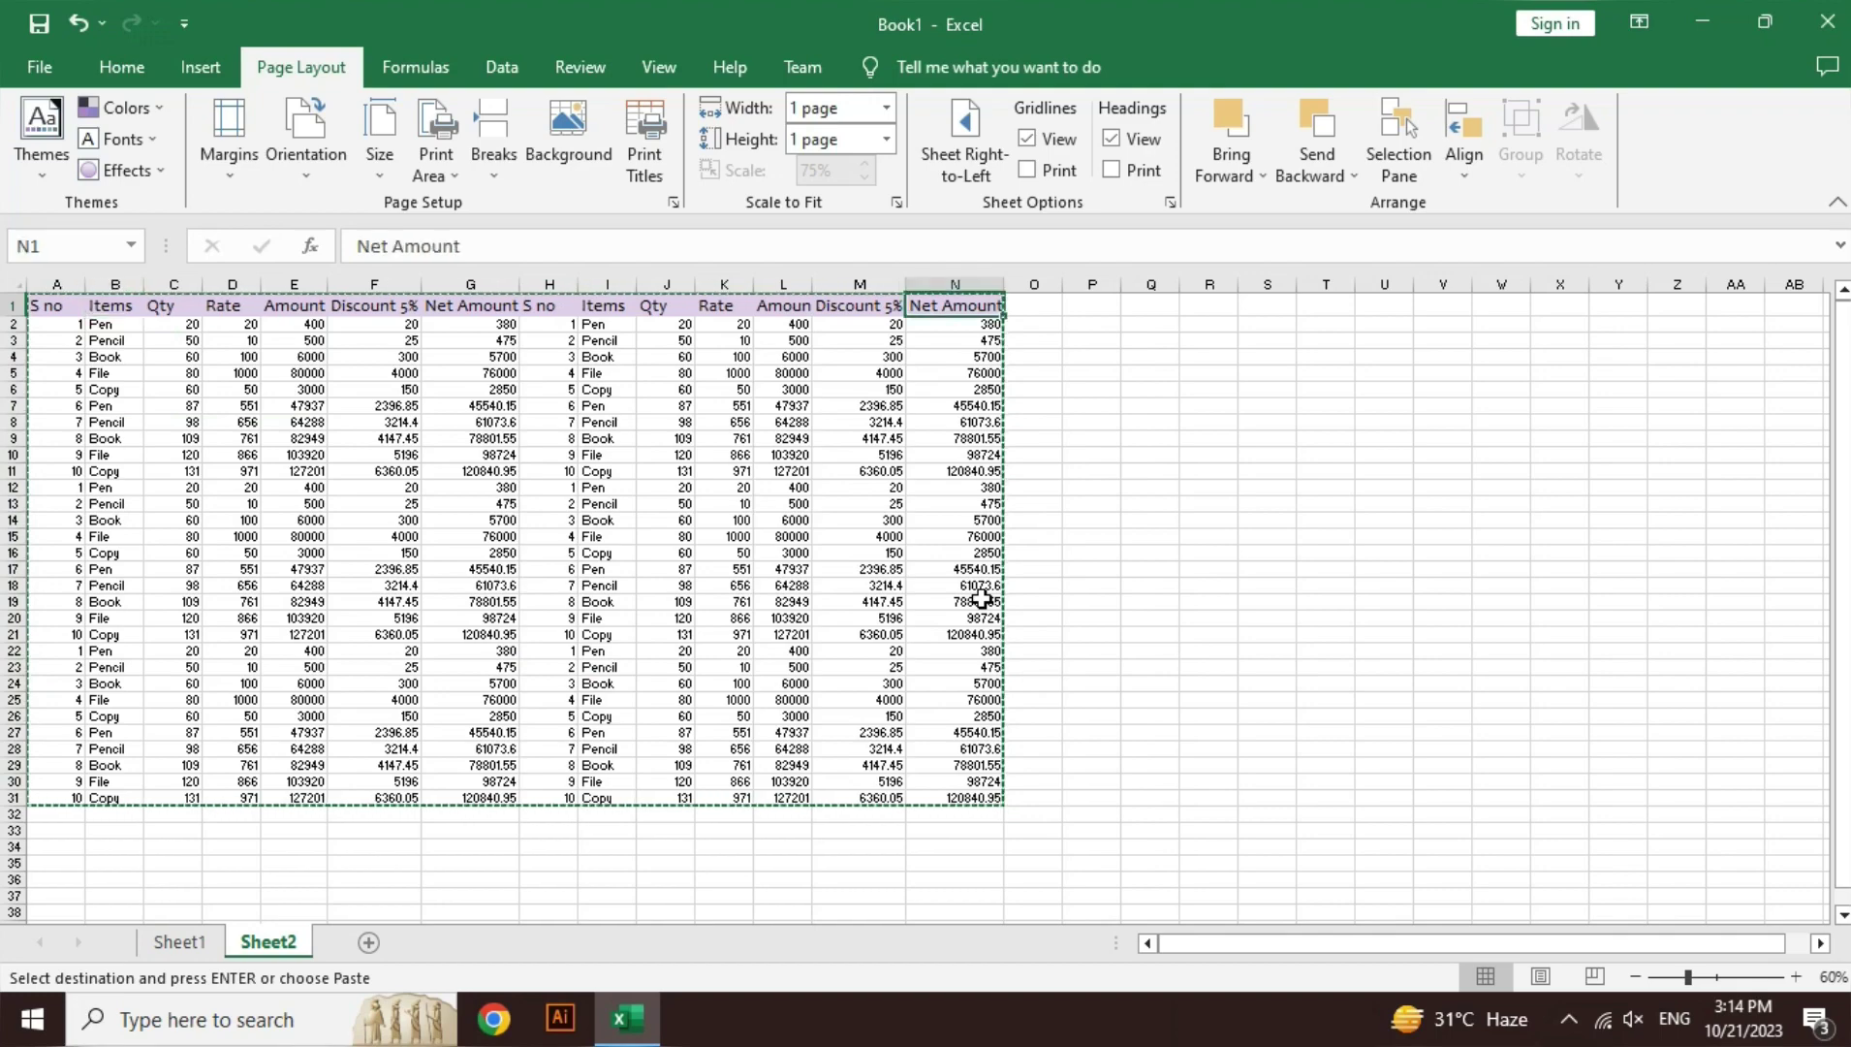
pyautogui.hotkey('ctrl', 'Right')
pyautogui.hotkey('ctrl', 'Left')
pyautogui.press('Right')
pyautogui.press('Return')
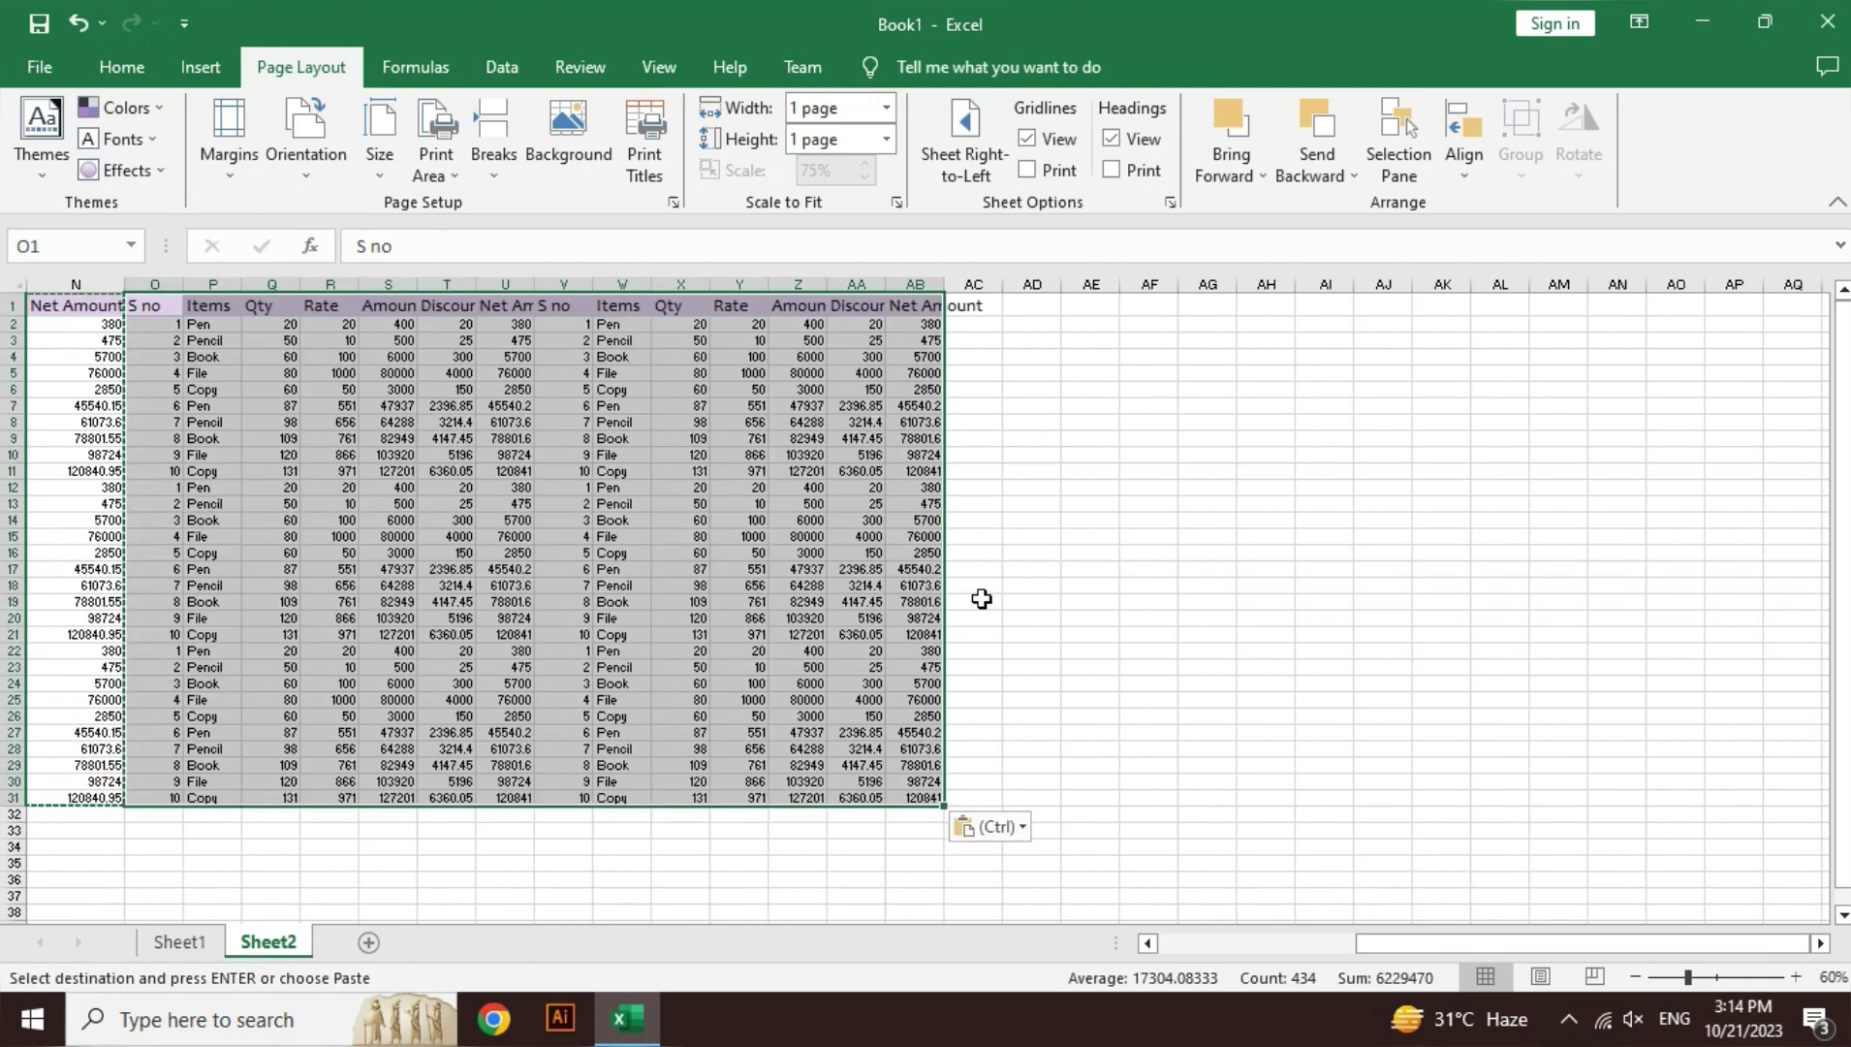
# - Return to the start of the sheet, check the M7 discount formula, and preview the printout
pyautogui.press('Left')
pyautogui.press('Left')
pyautogui.press('Left')
pyautogui.press('Left')
pyautogui.press('Left')
pyautogui.press('Left')
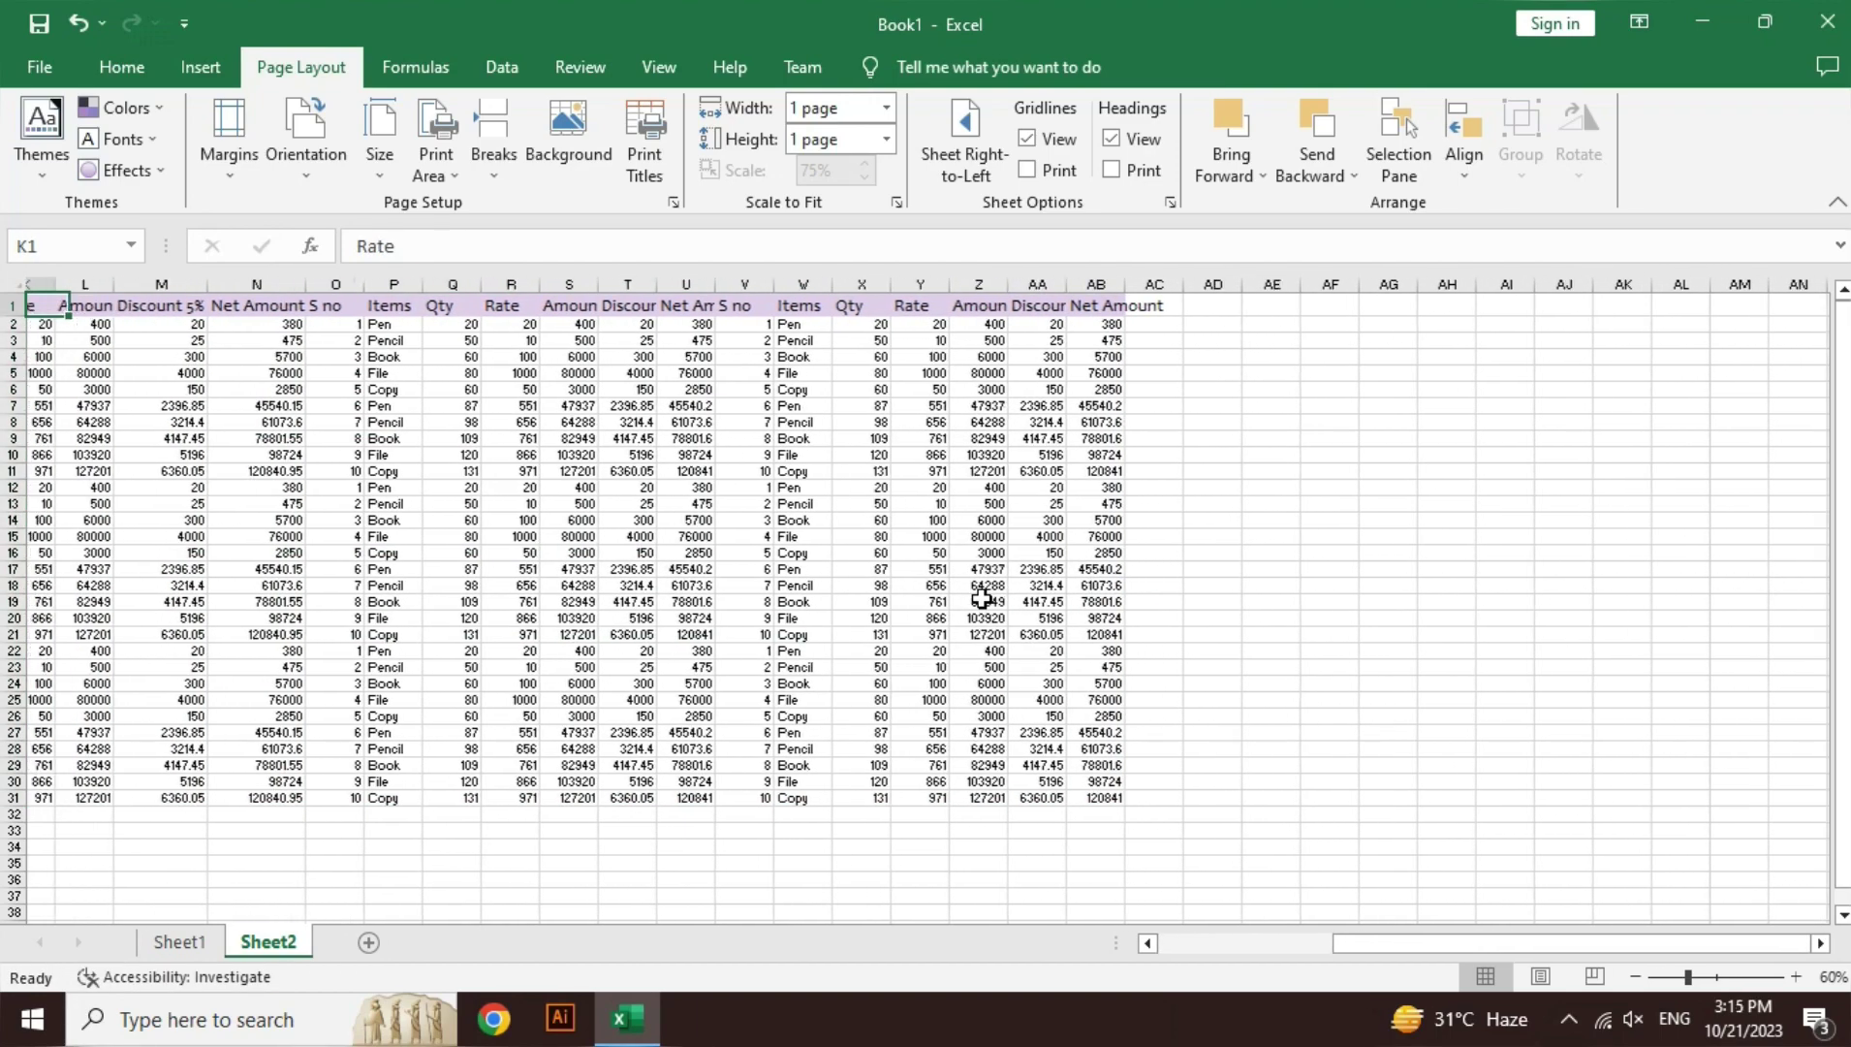
pyautogui.press('Left')
pyautogui.press('Left')
pyautogui.press('Left')
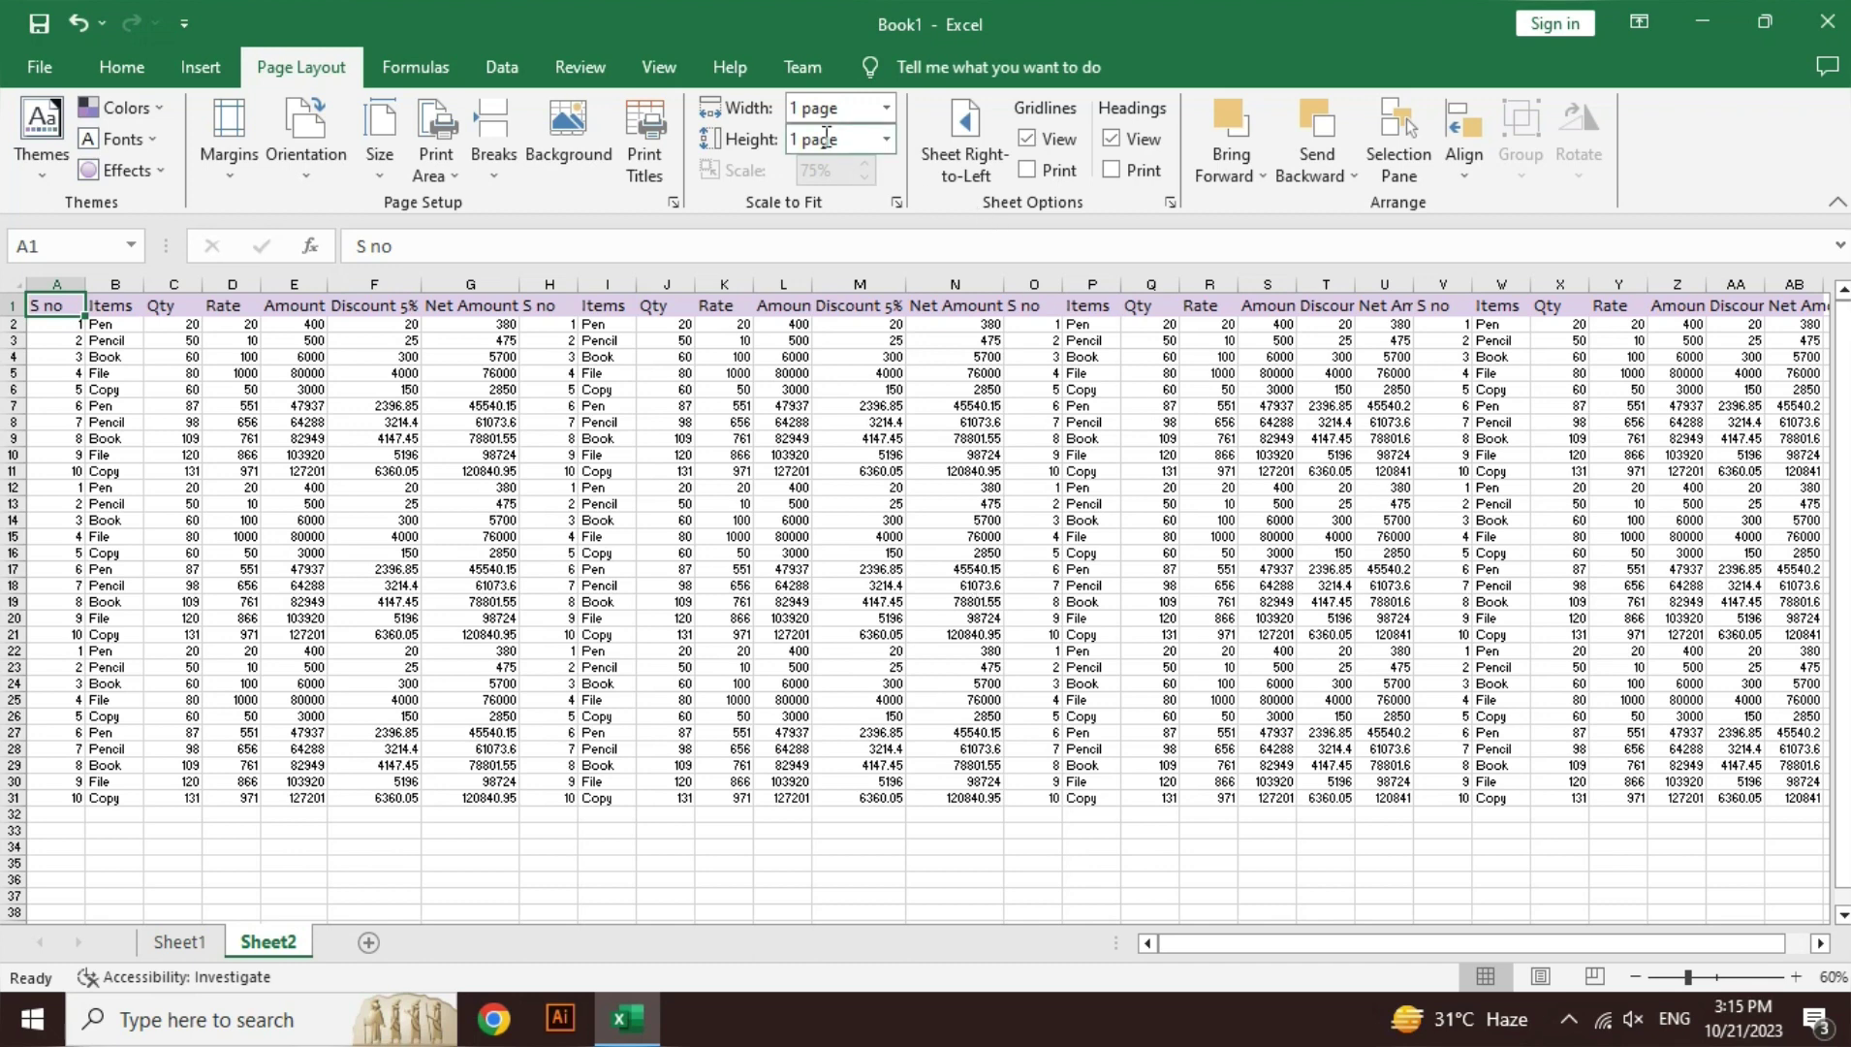
pyautogui.click(827, 406)
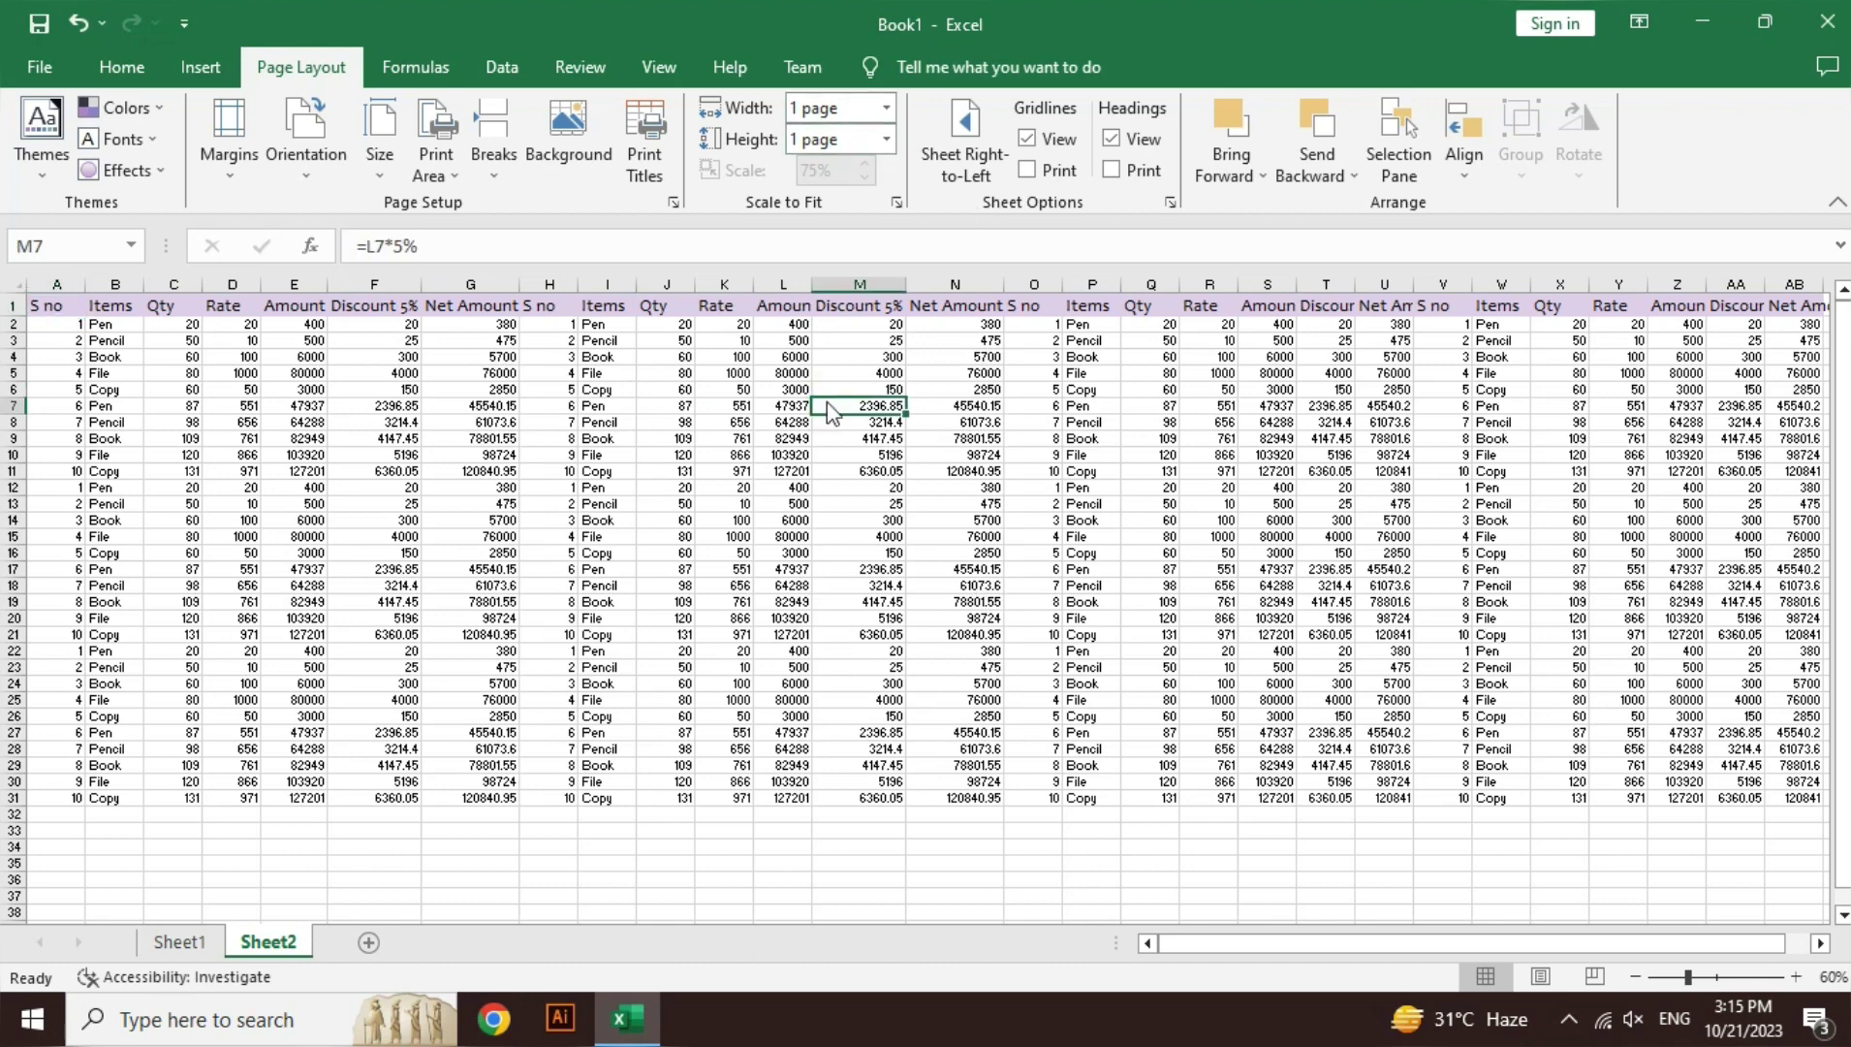
pyautogui.hotkey('ctrl', 'p')
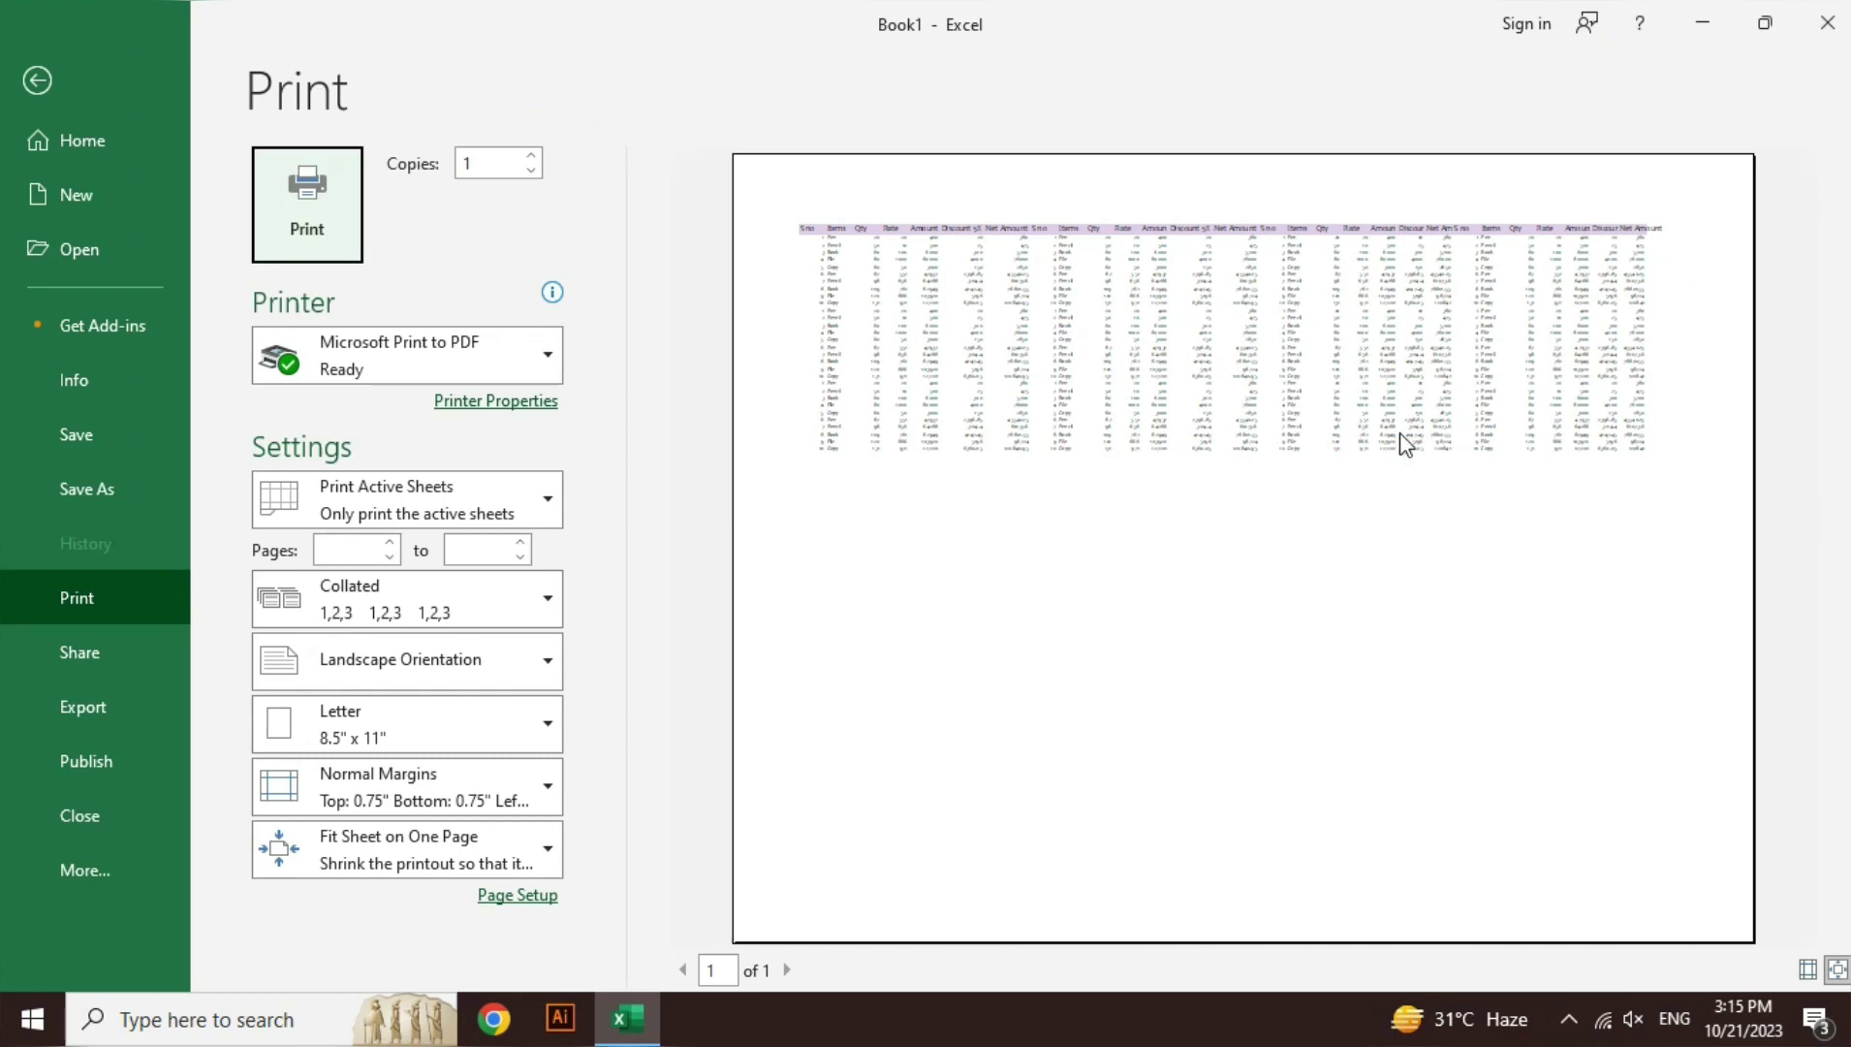
# - Leave the preview and set Scale to Fit width and height to Automatic
pyautogui.click(788, 969)
pyautogui.press('Escape')
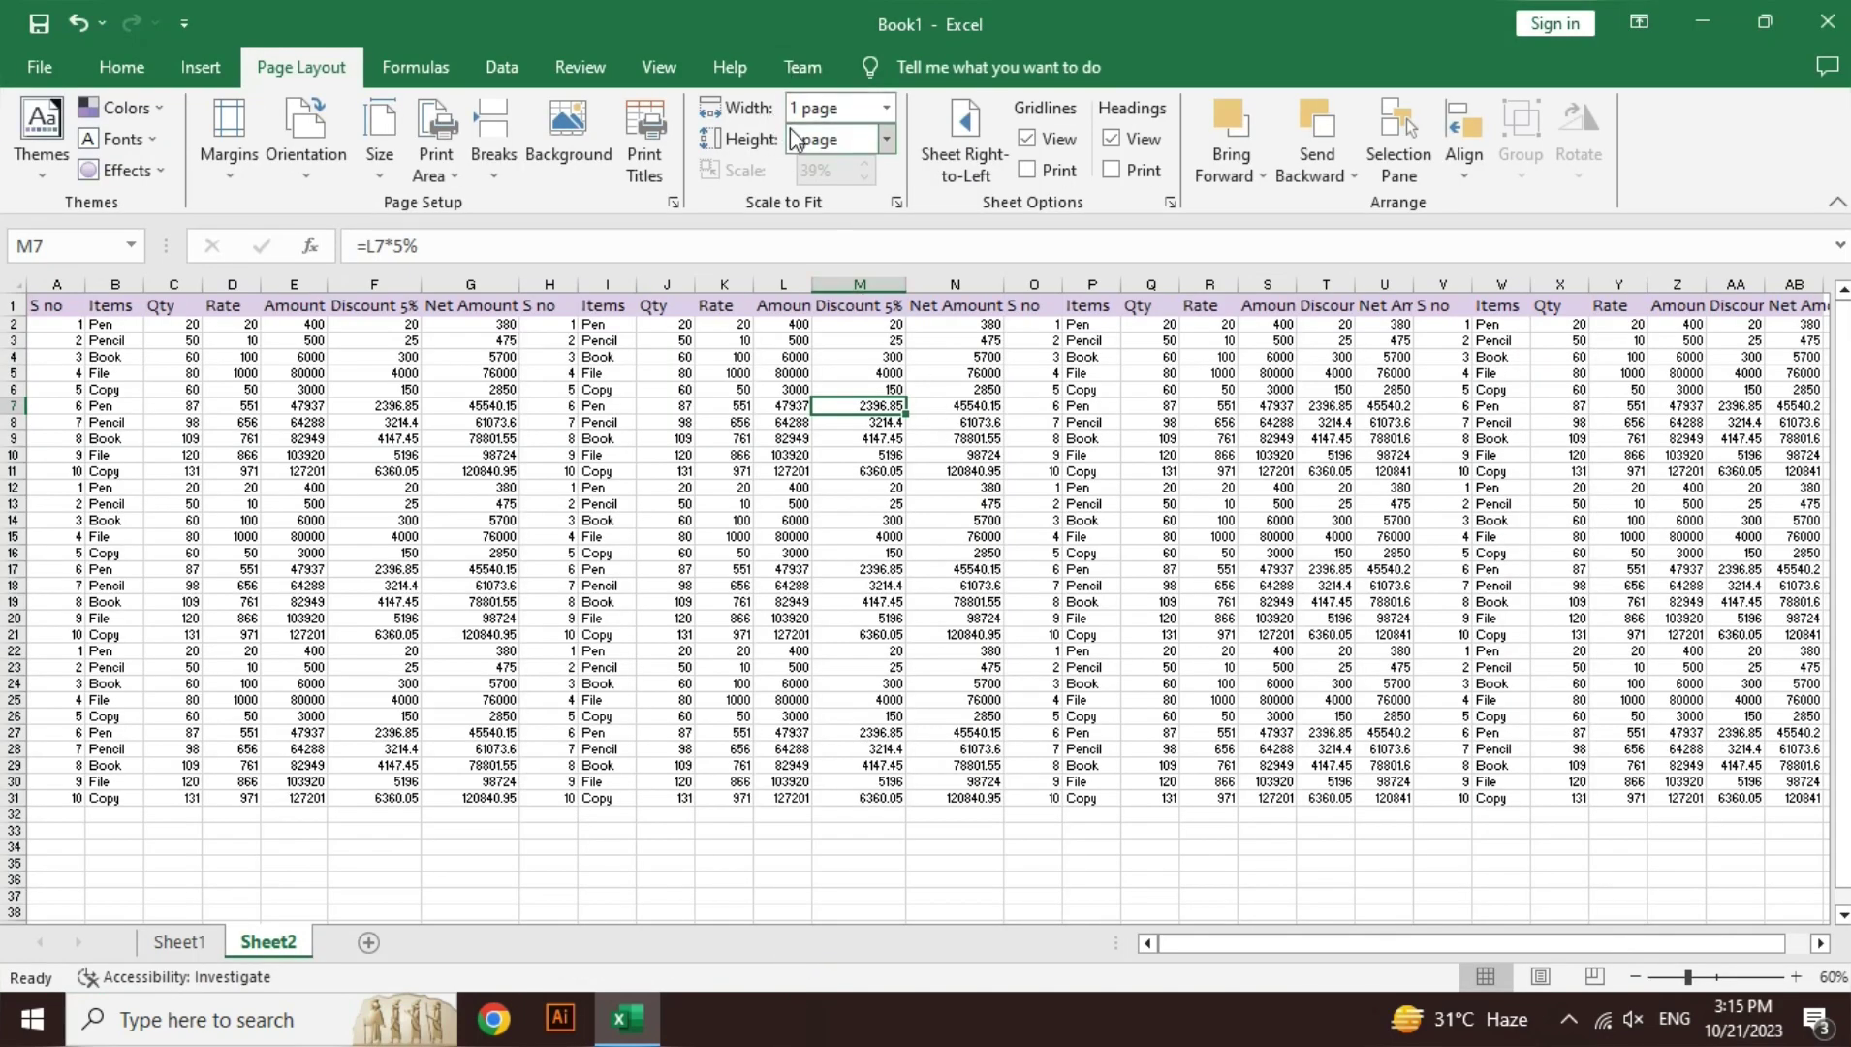
pyautogui.click(886, 107)
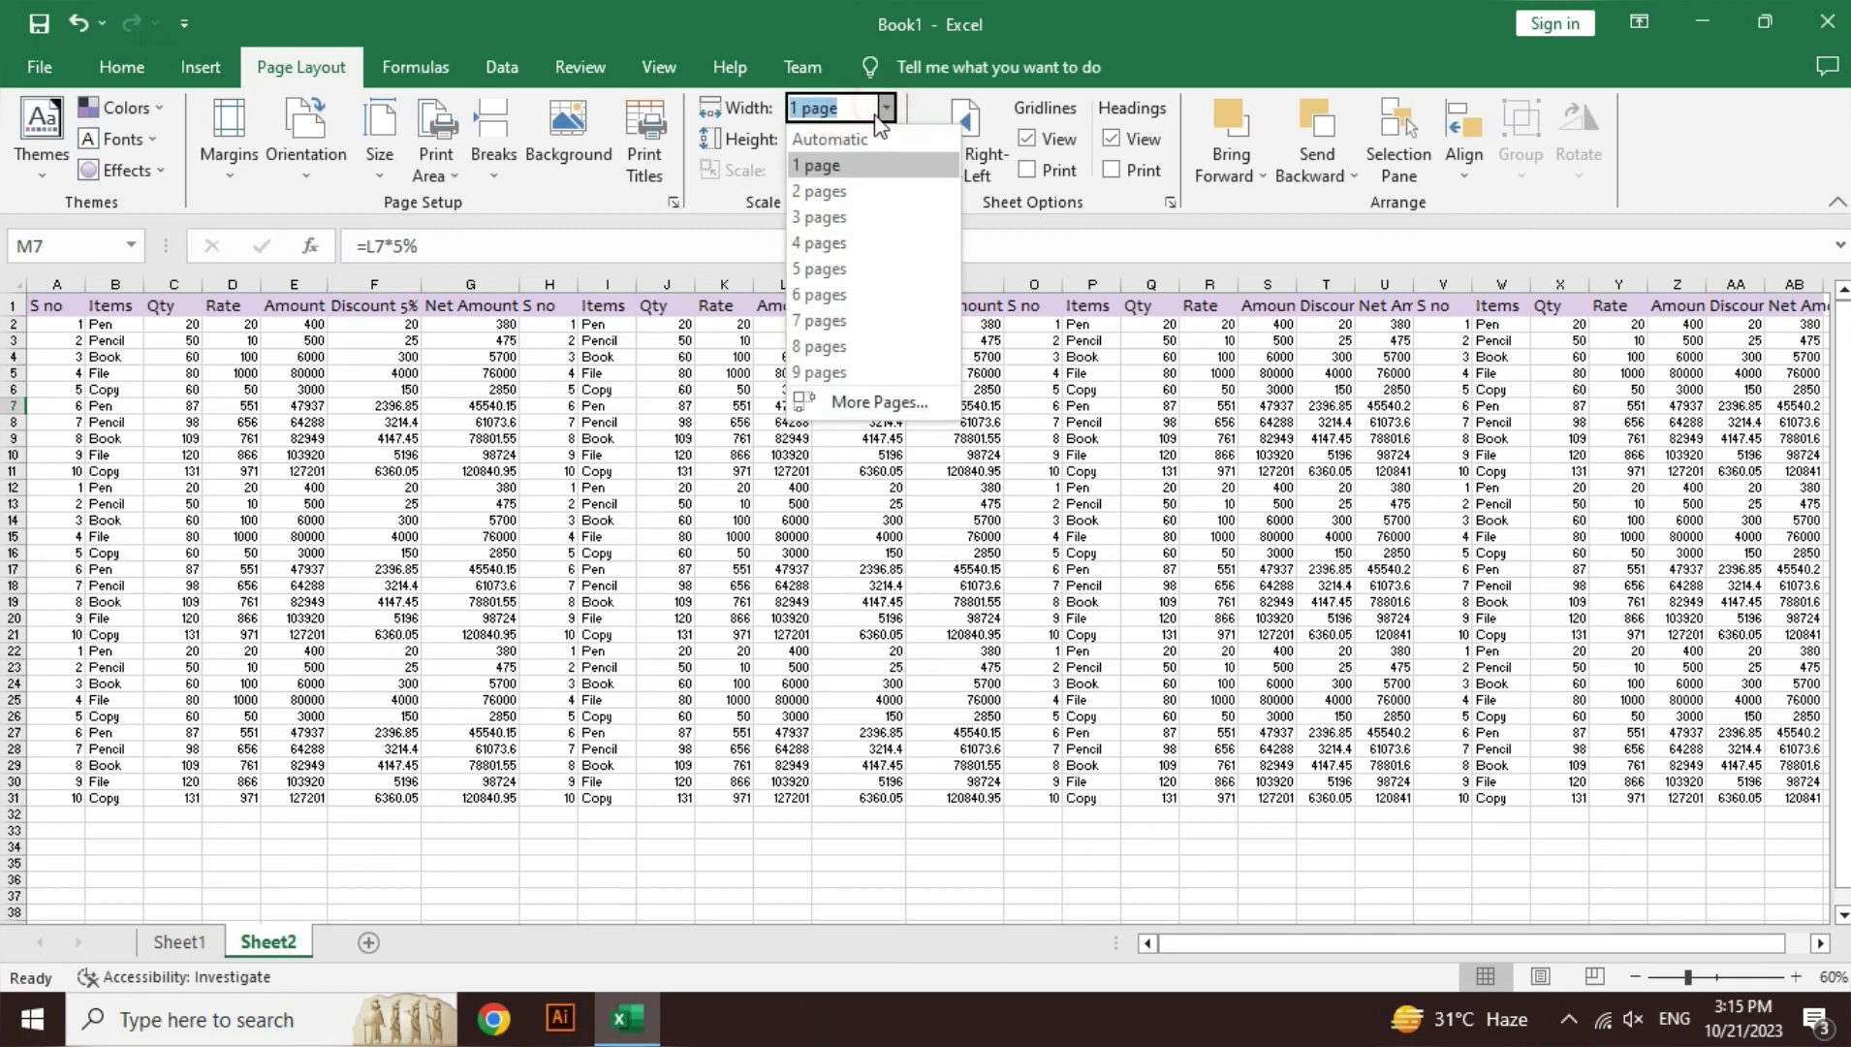
pyautogui.click(872, 136)
pyautogui.click(887, 139)
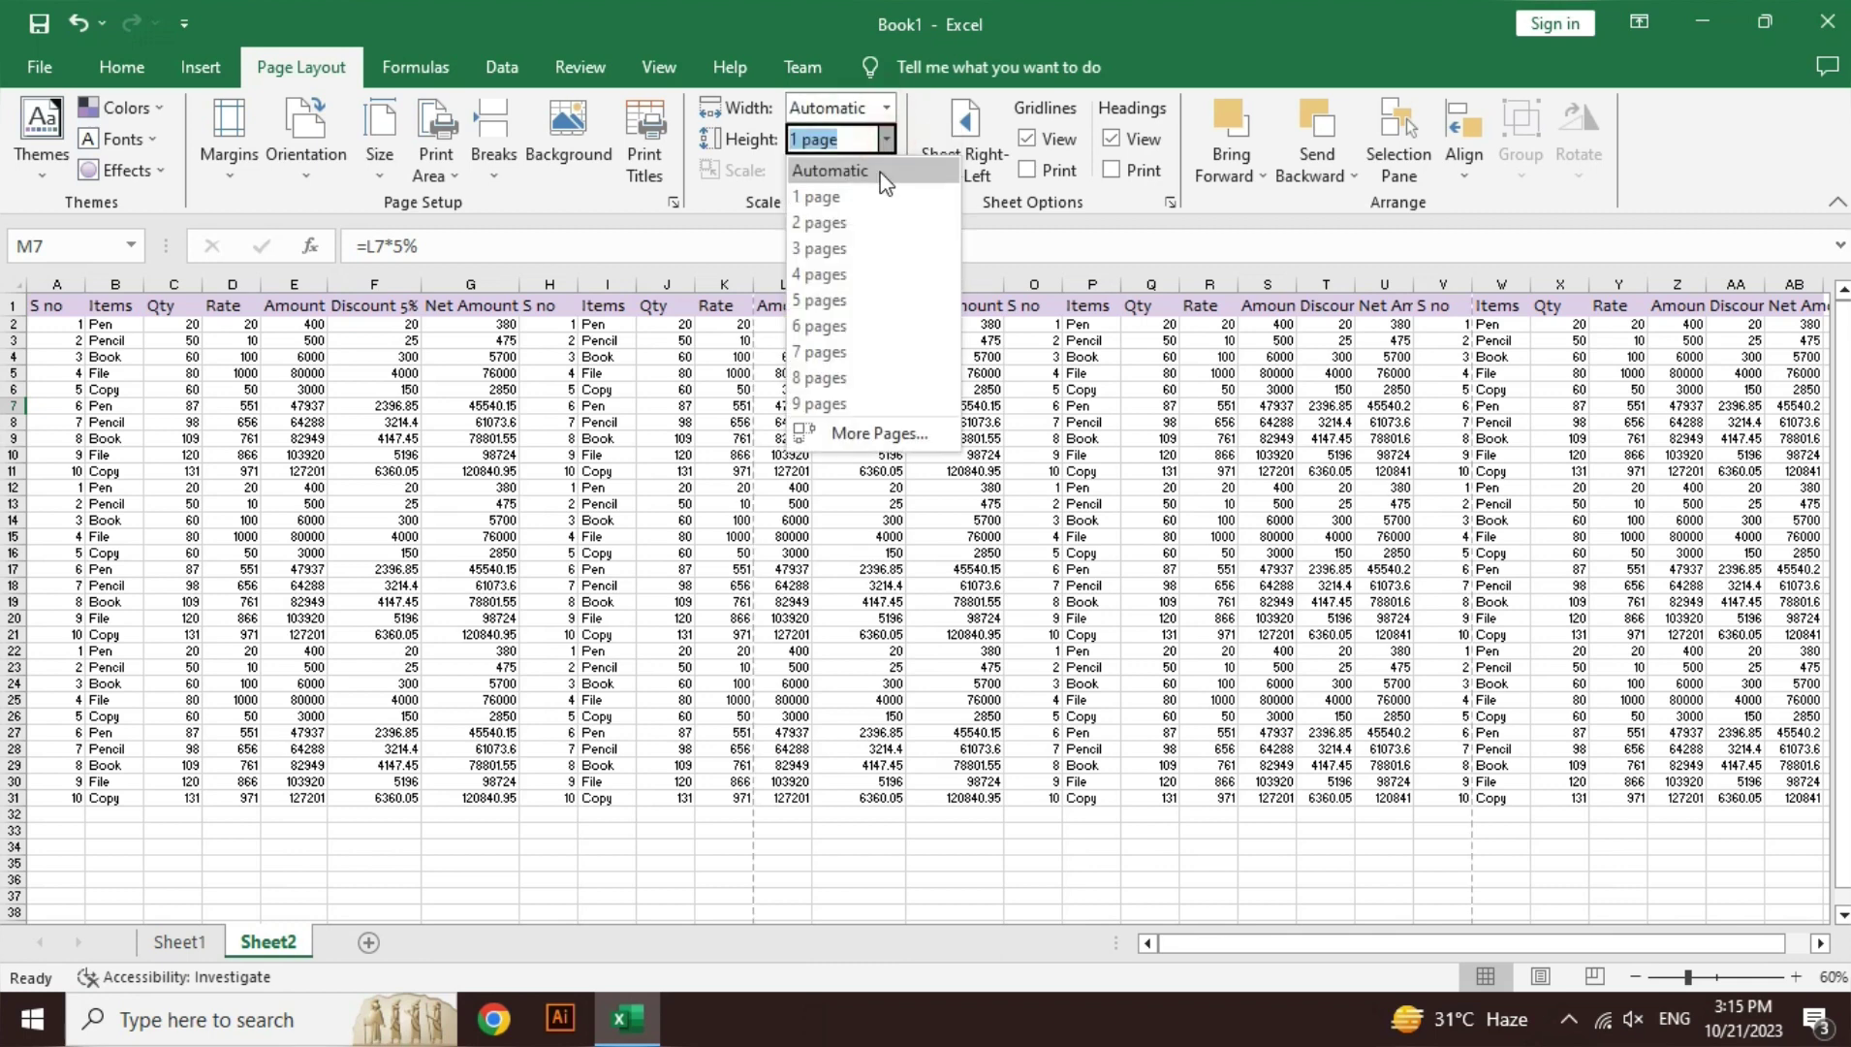
pyautogui.click(868, 168)
pyautogui.click(767, 563)
# - Preview the printout, page through all 3 landscape pages, then close the preview
pyautogui.hotkey('ctrl', 'p')
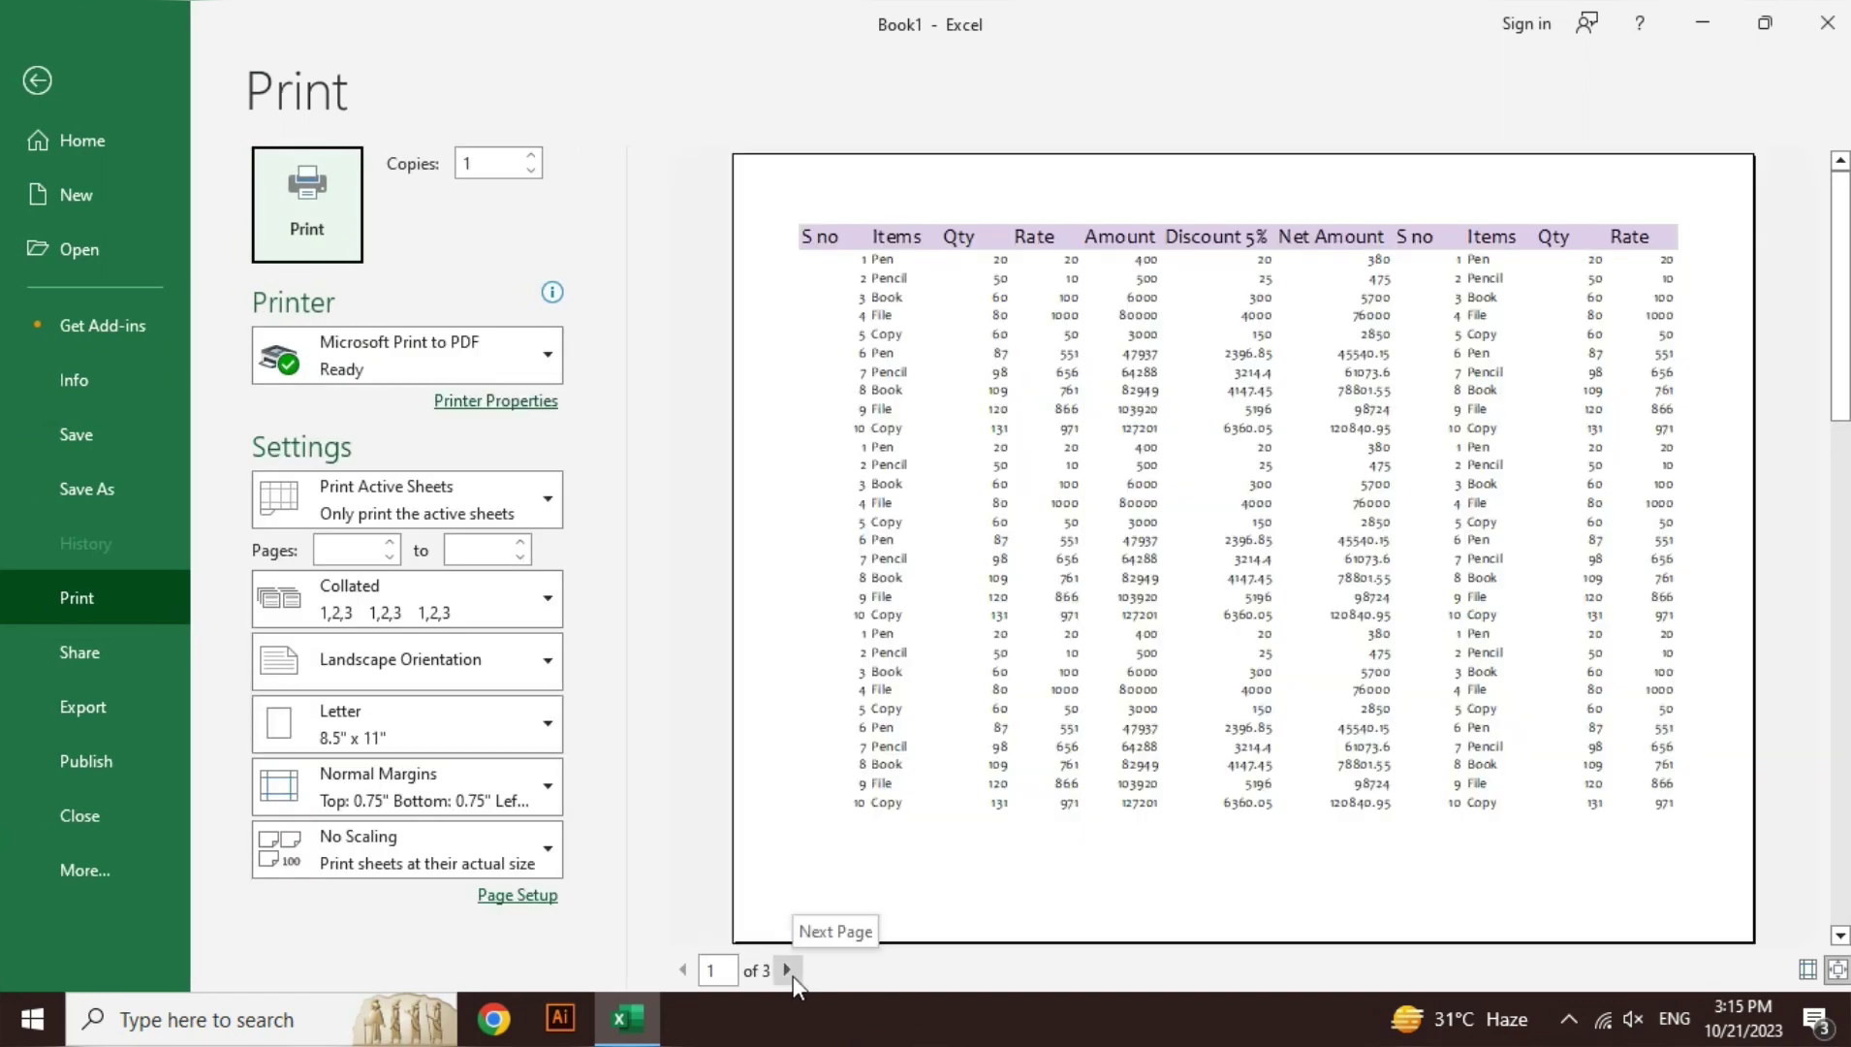
pyautogui.click(788, 970)
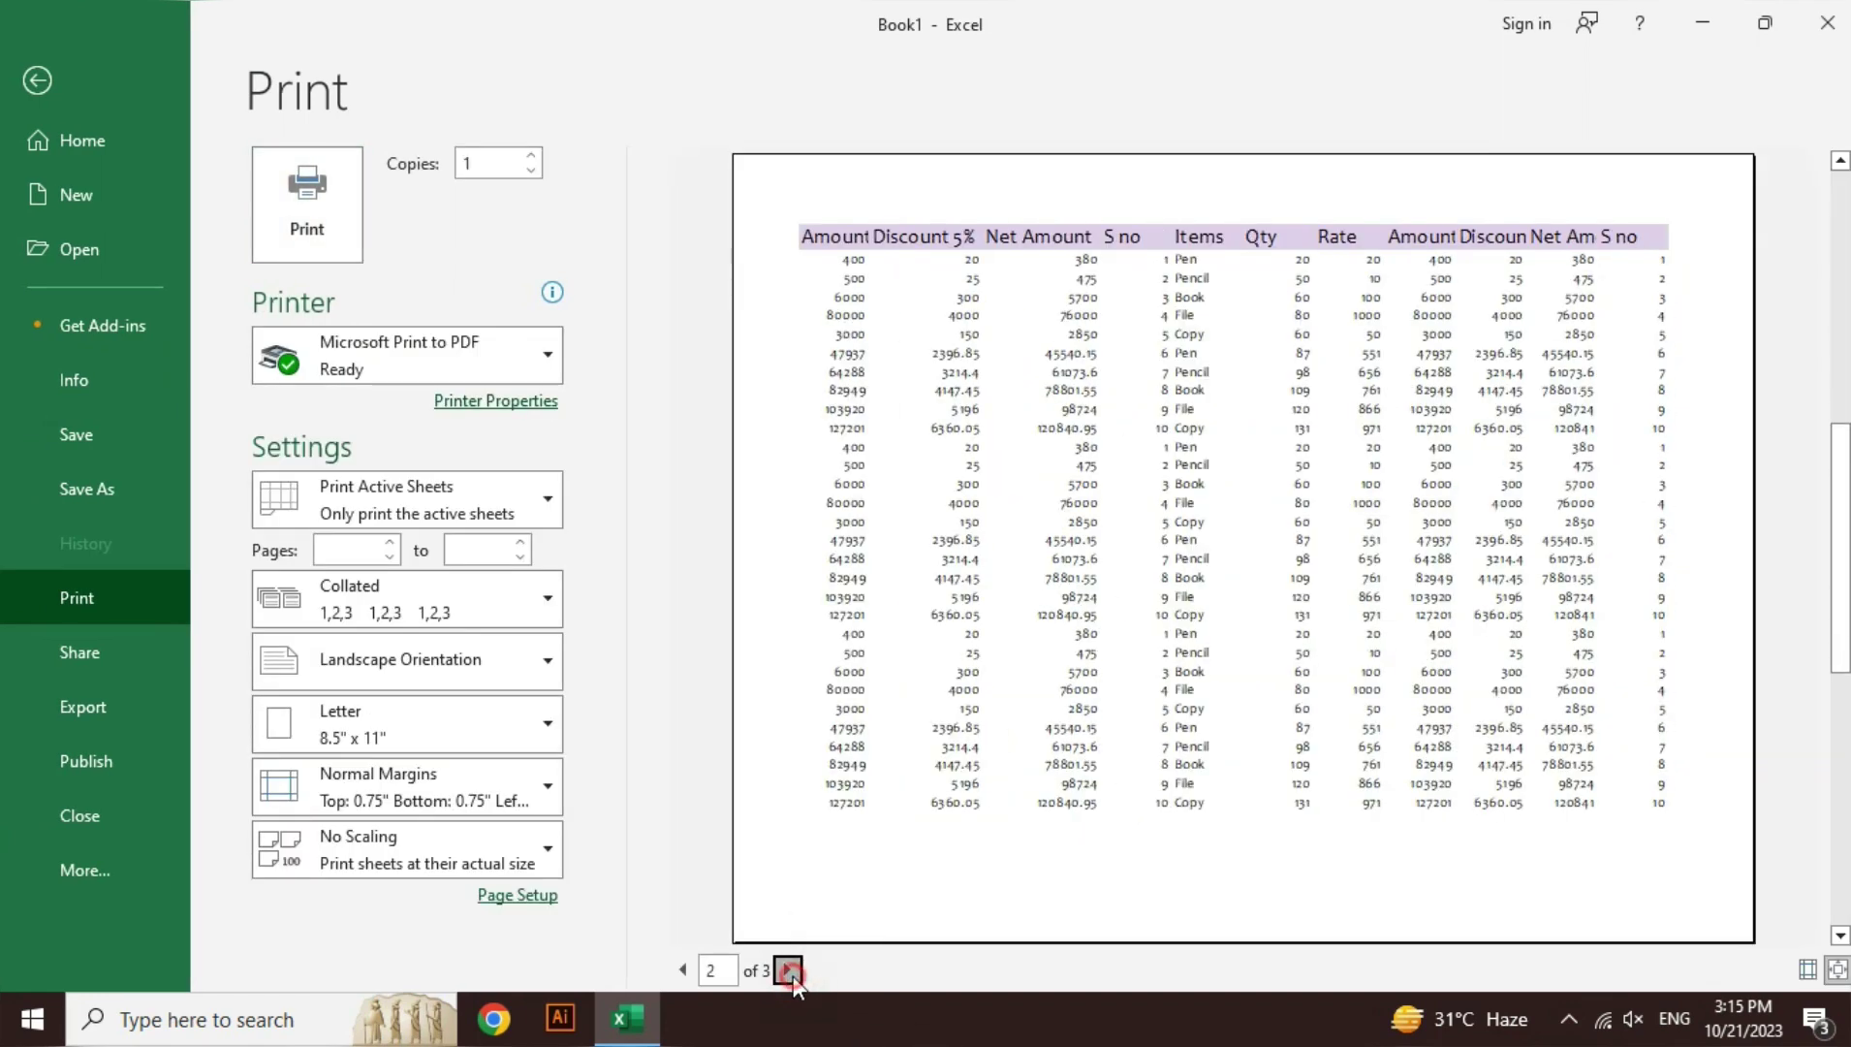
pyautogui.click(788, 970)
pyautogui.doubleClick(686, 970)
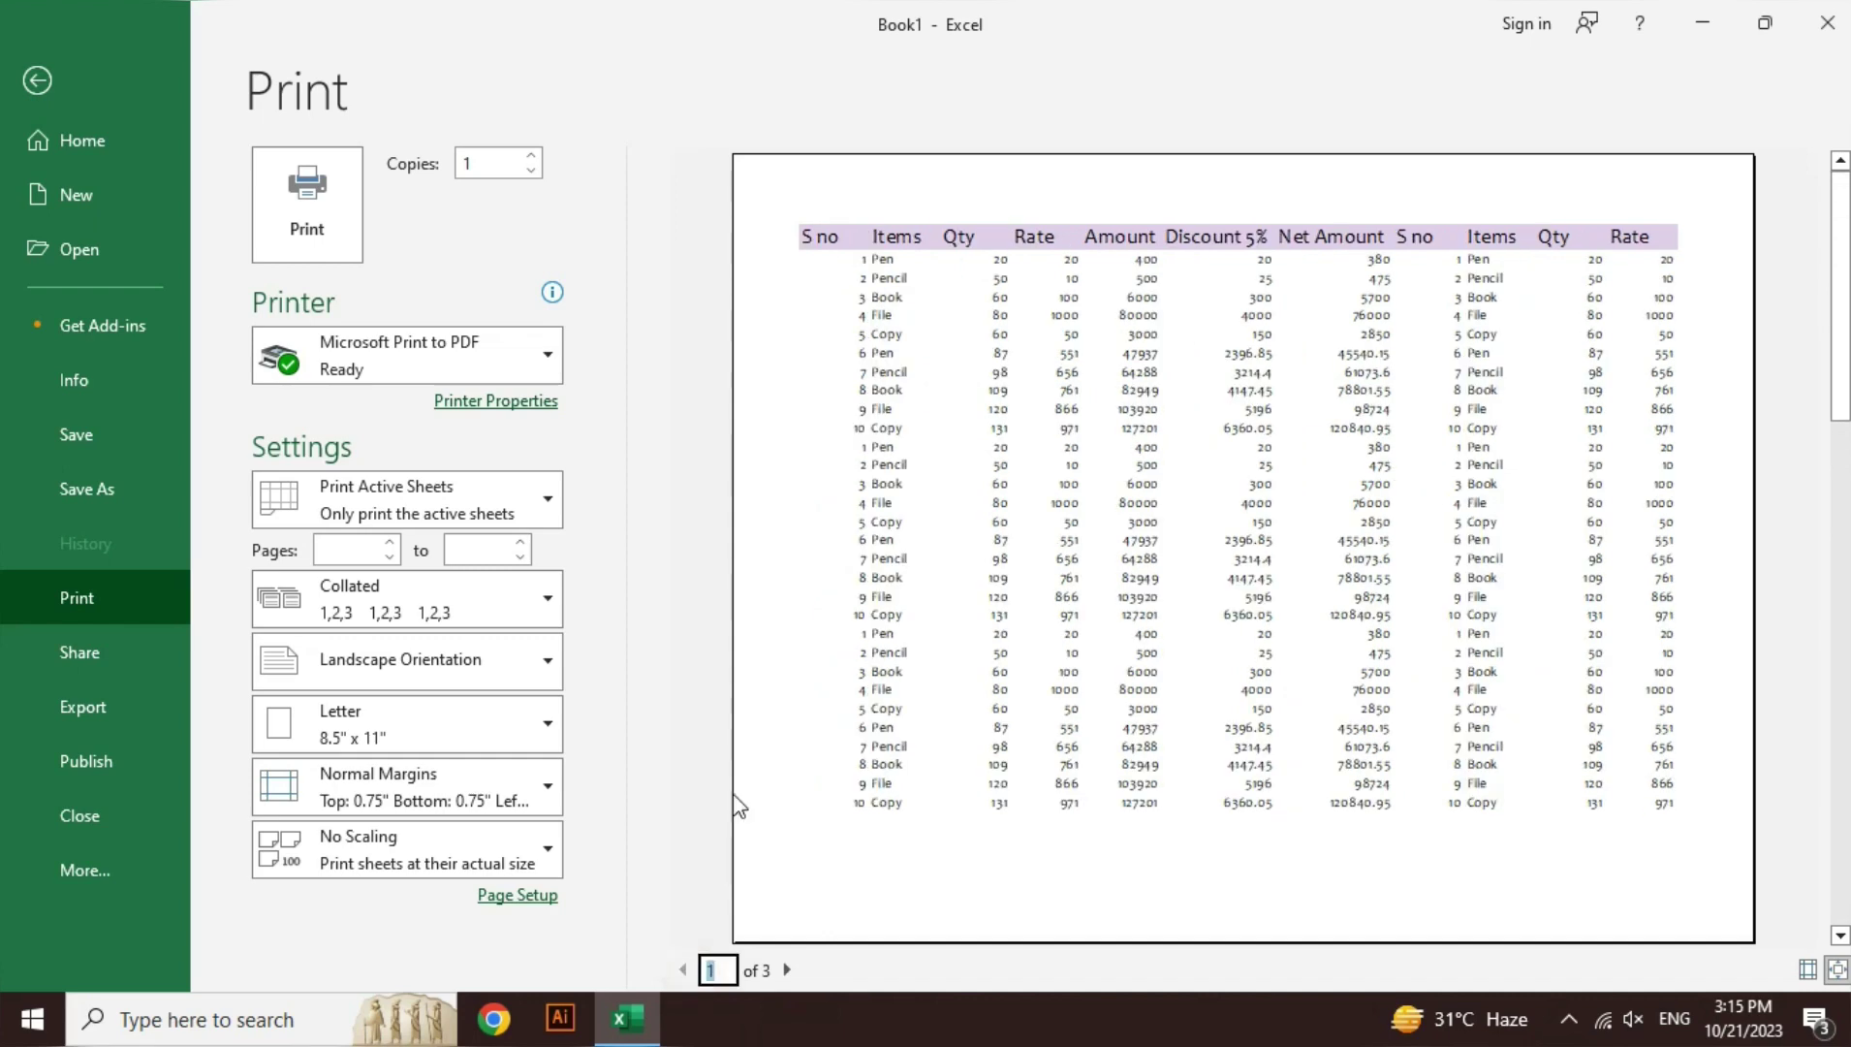
pyautogui.press('Escape')
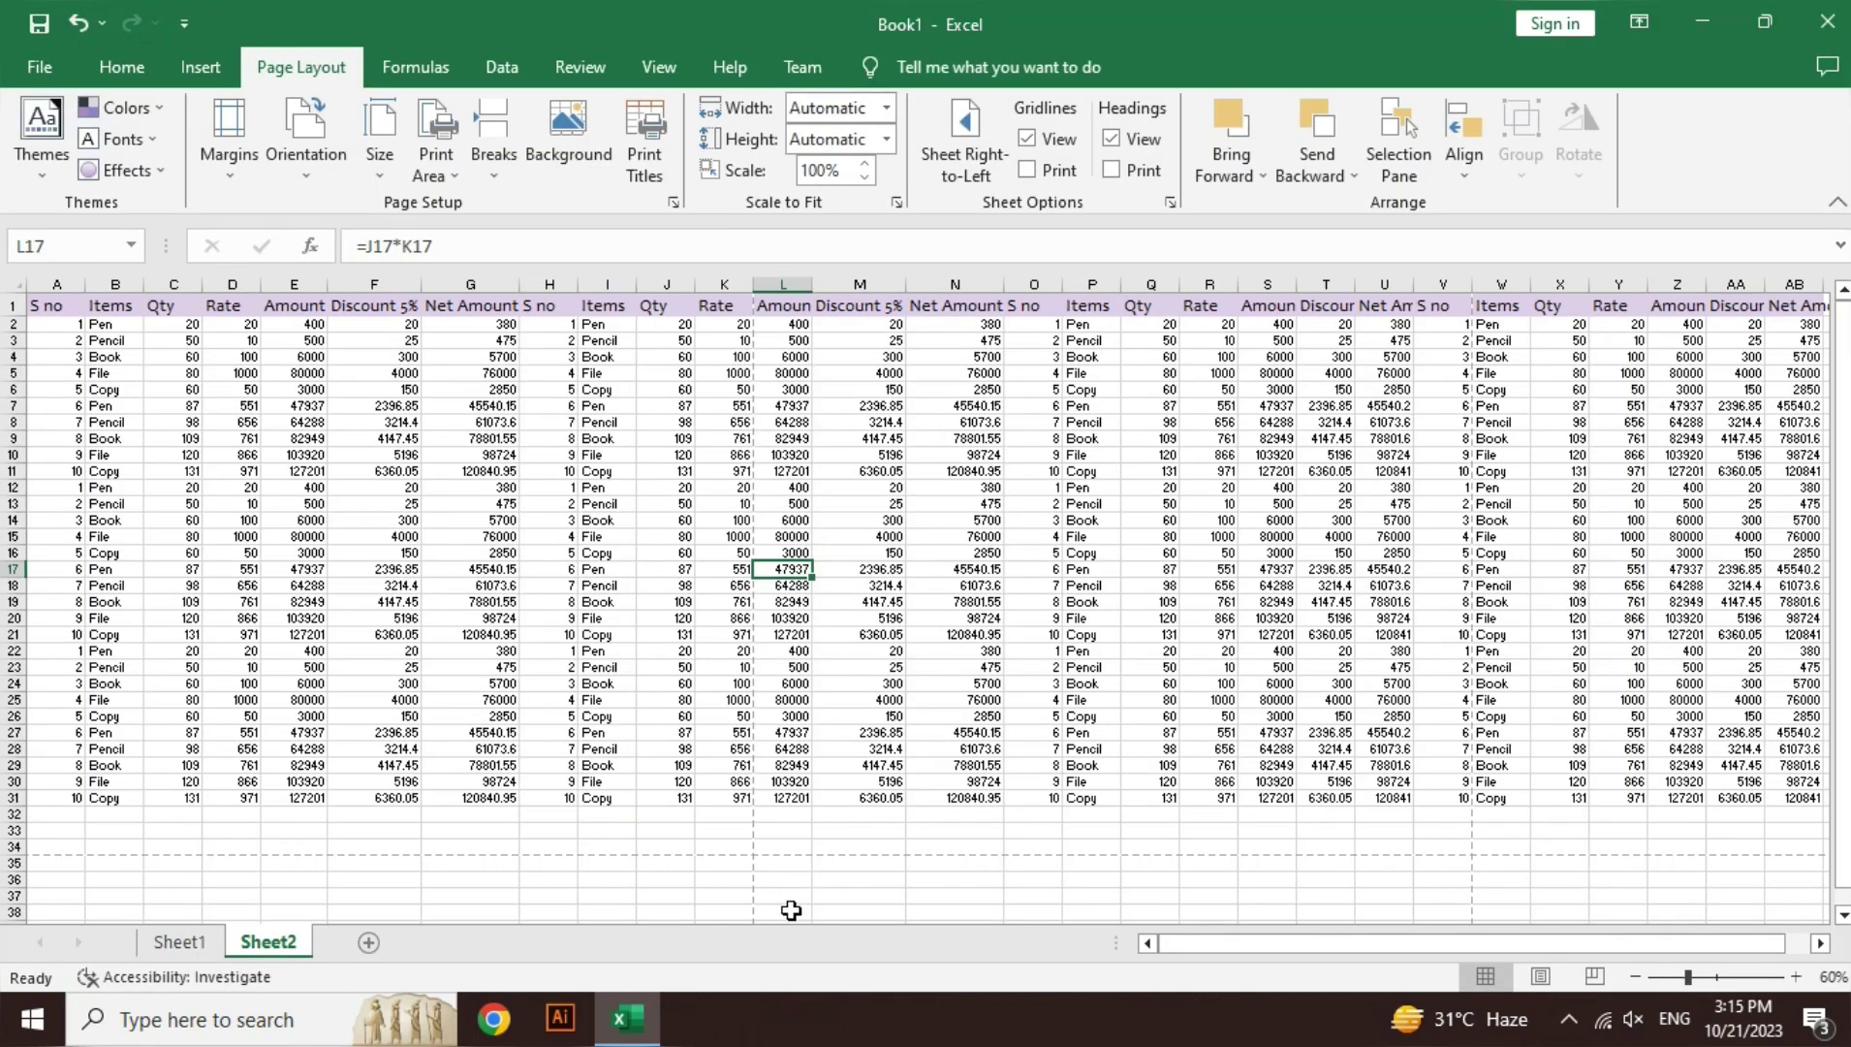
pyautogui.click(787, 897)
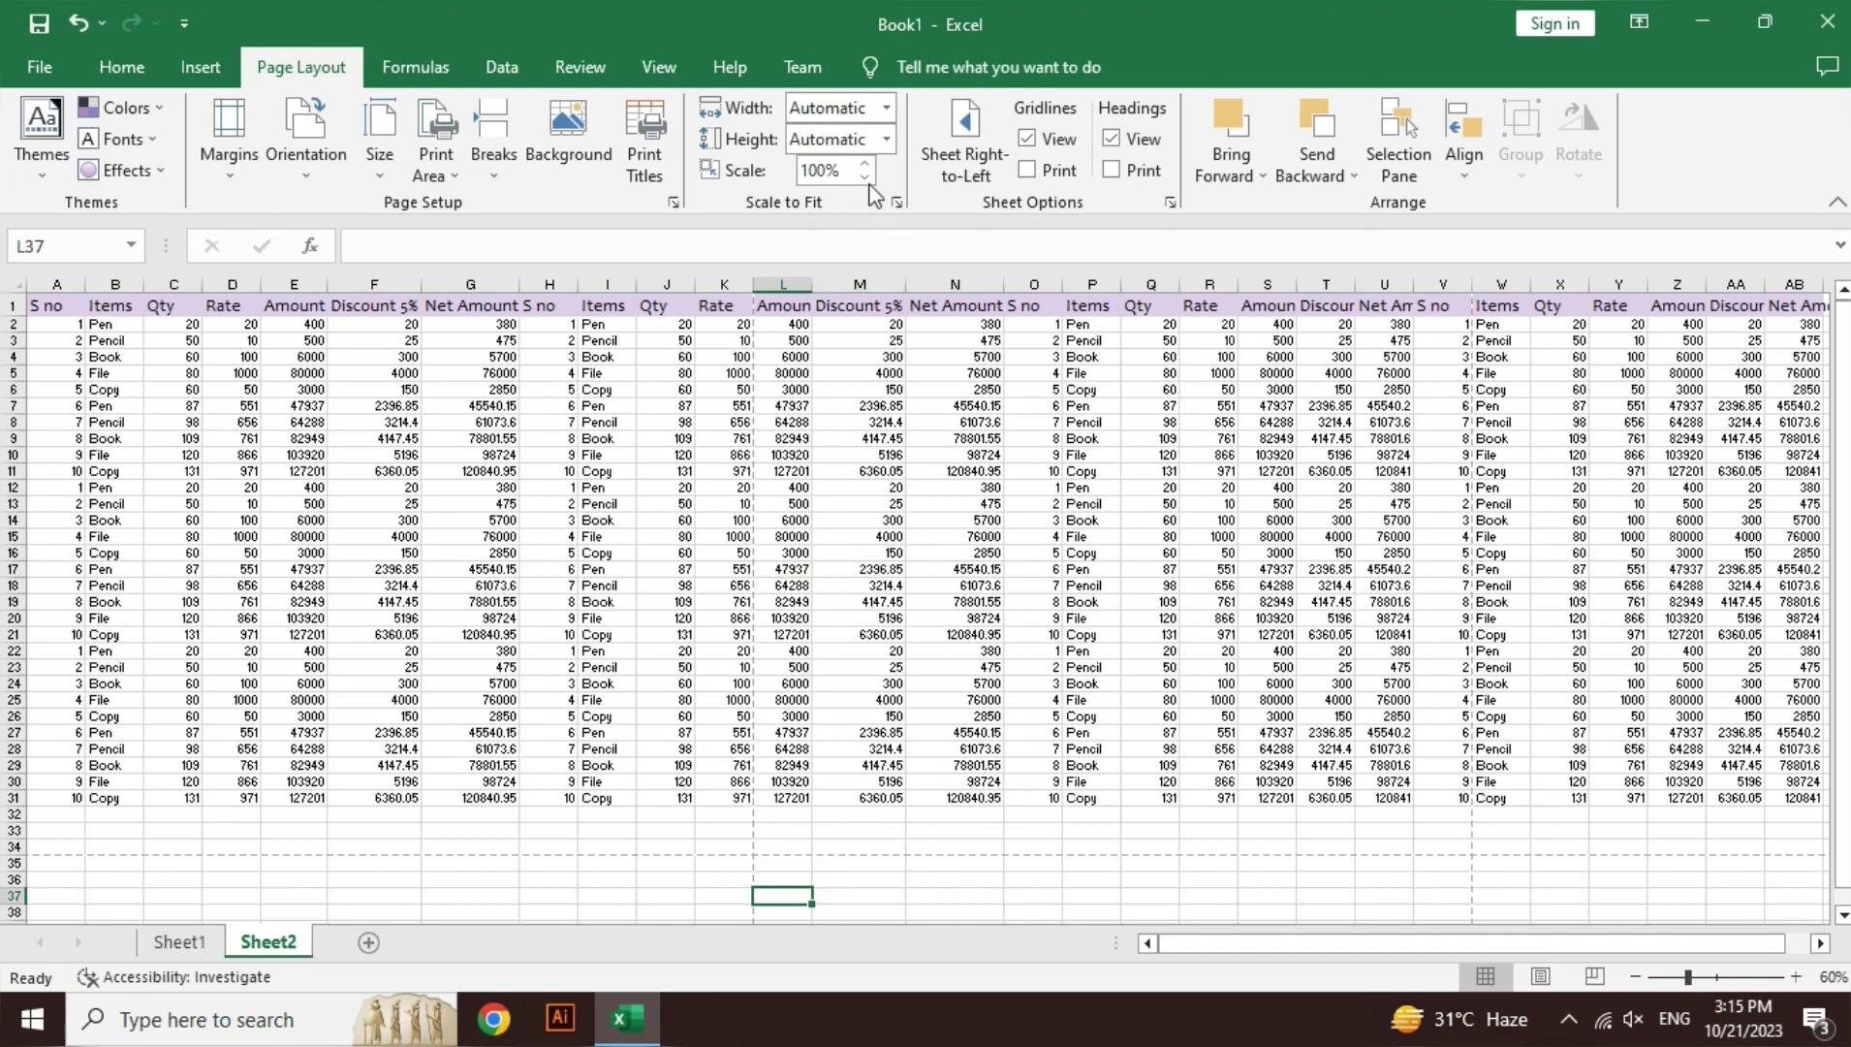
pyautogui.click(884, 108)
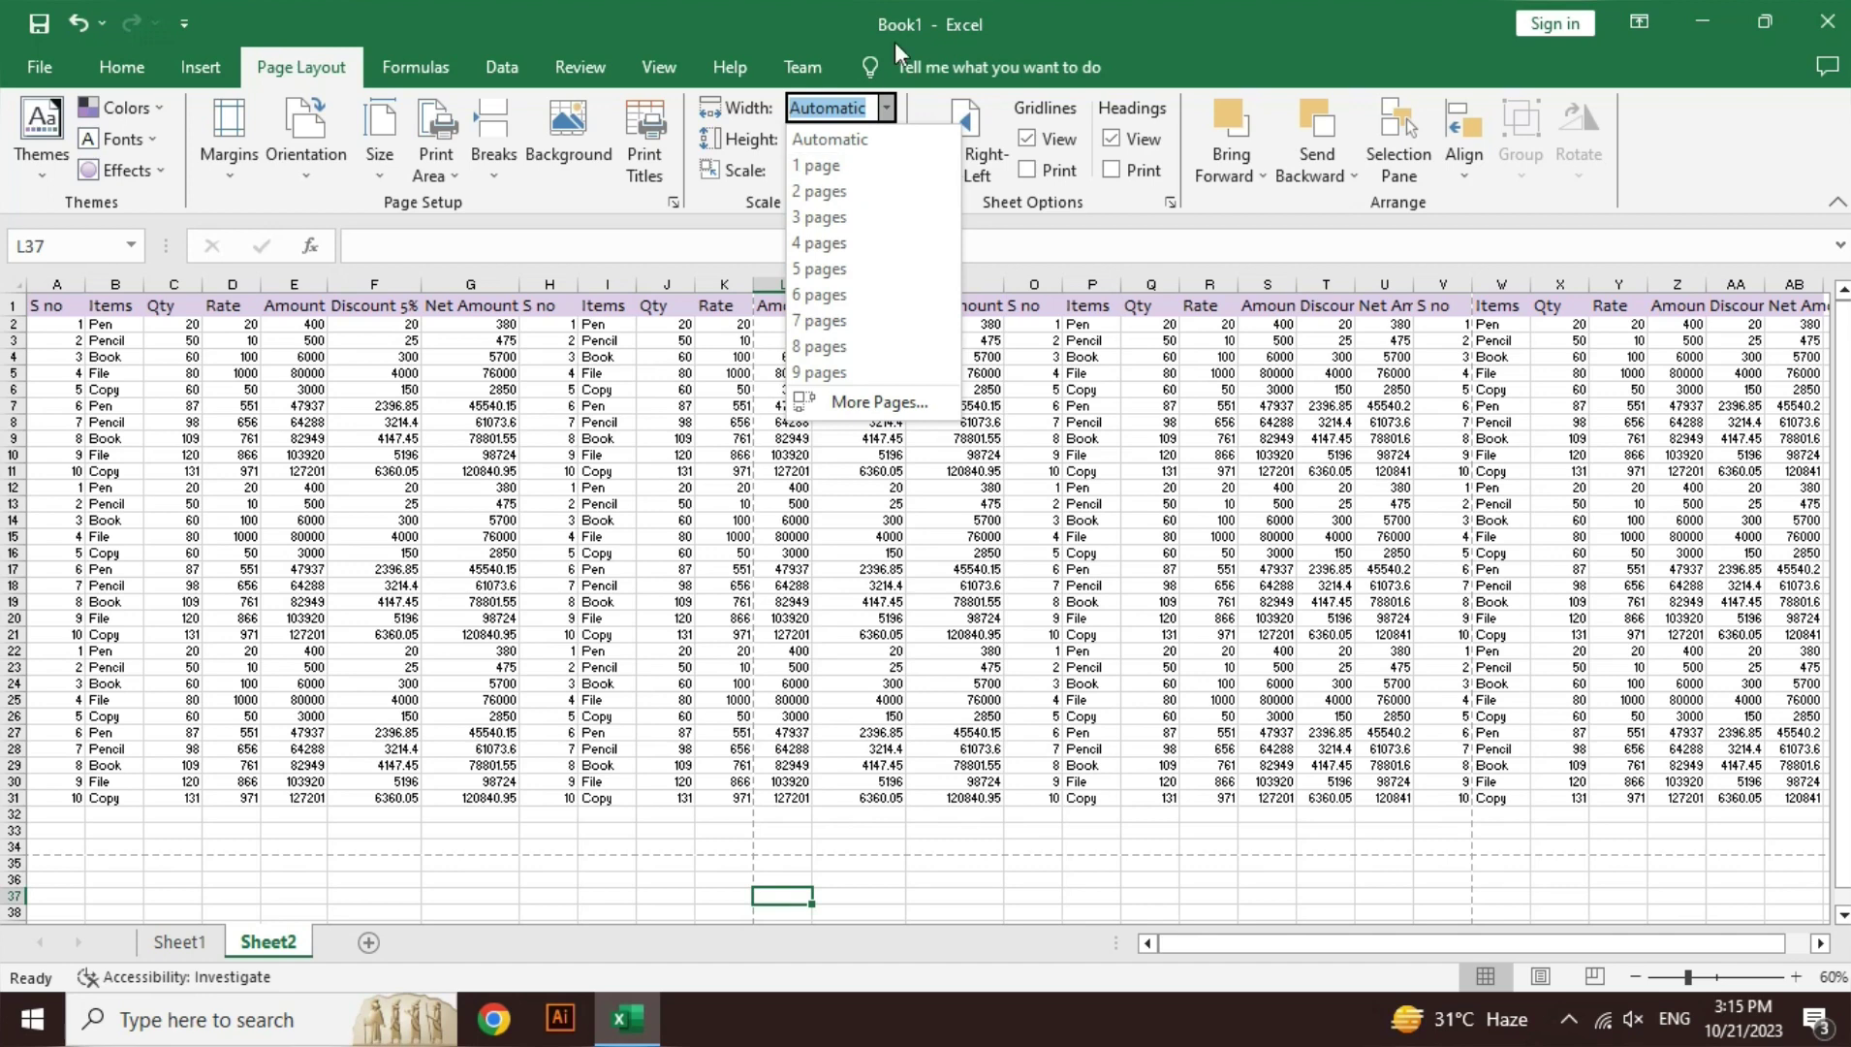
pyautogui.click(848, 11)
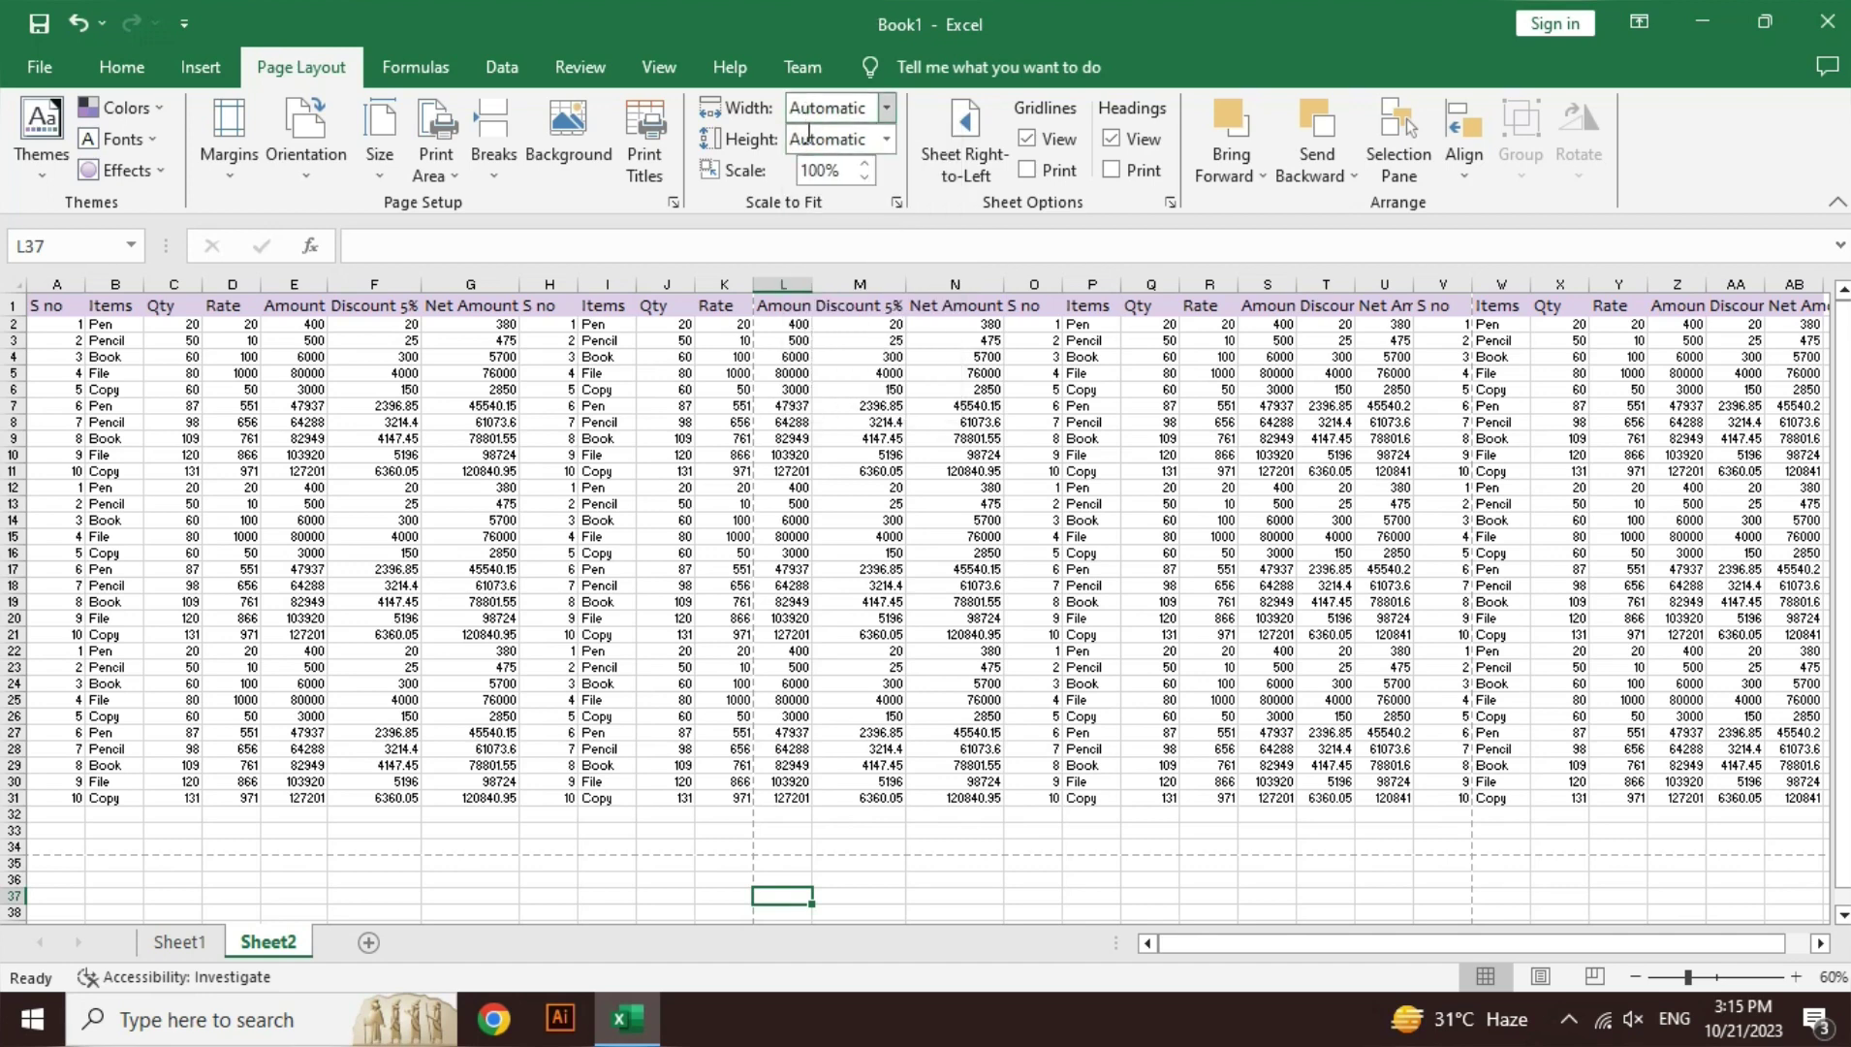
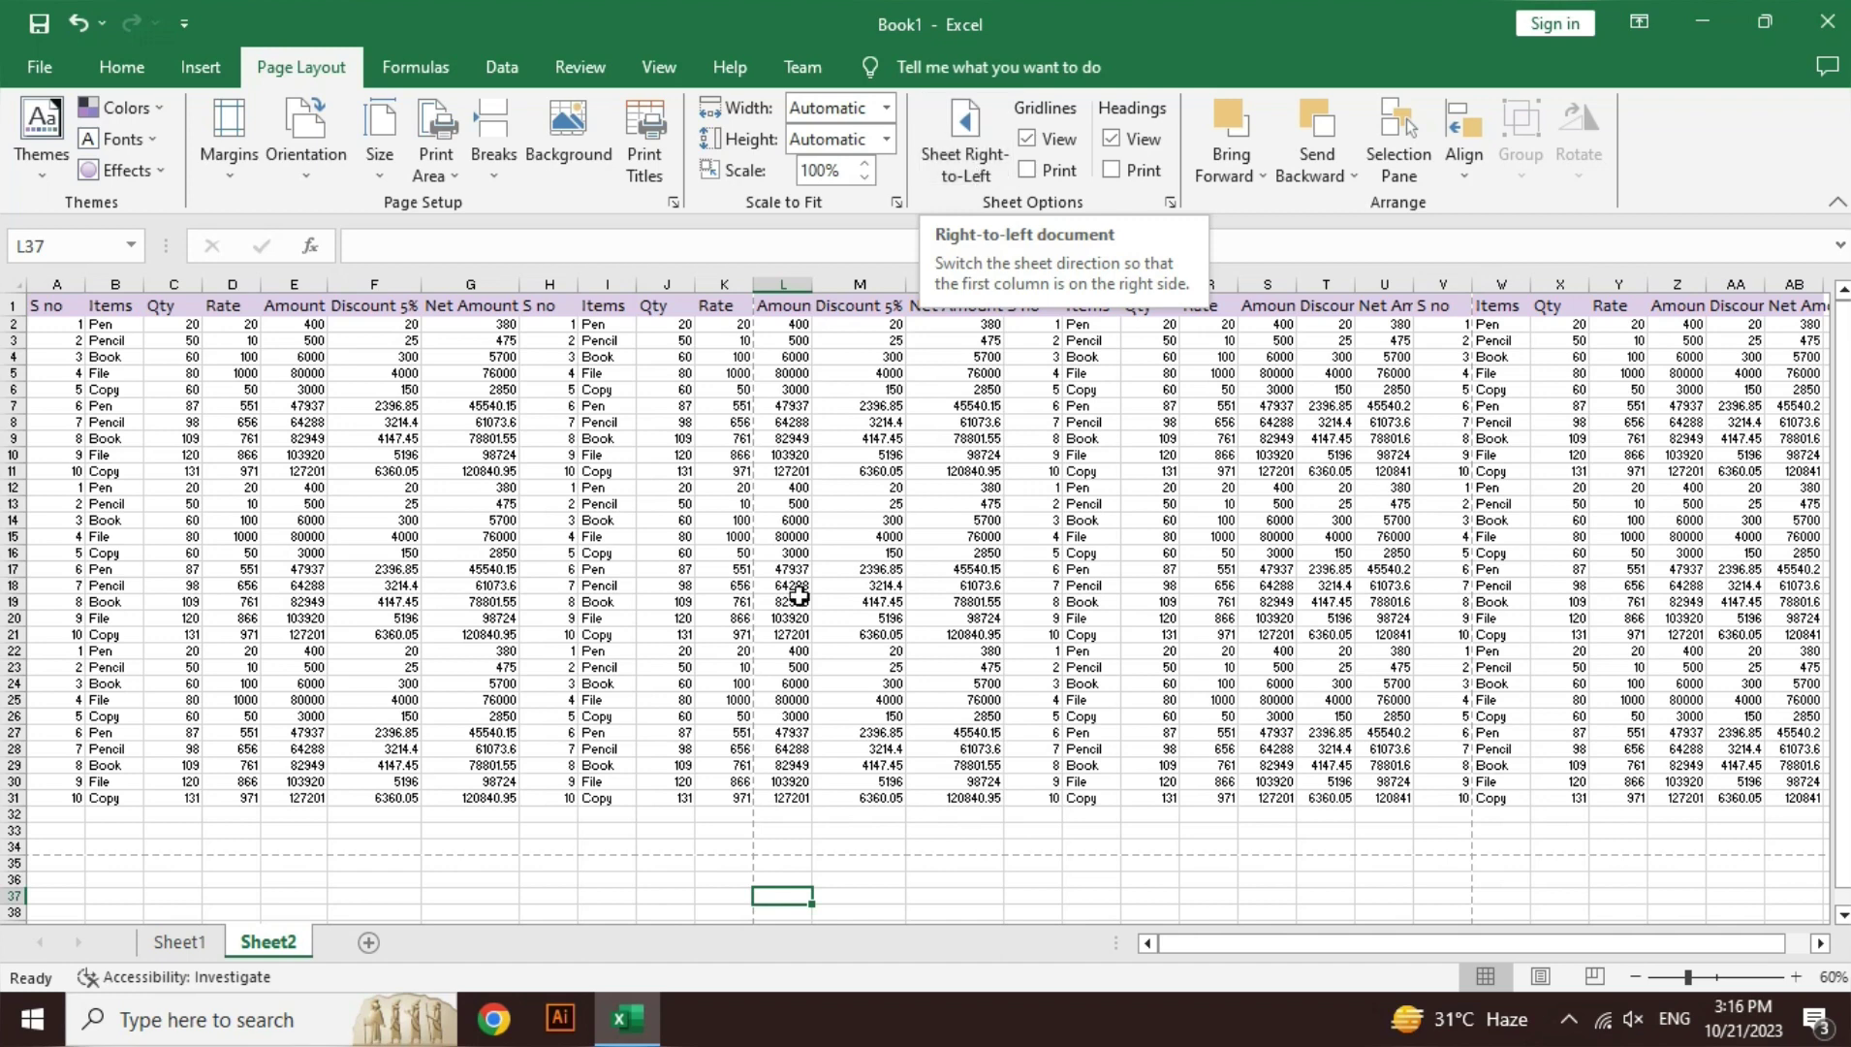
# - Toggle the sheet right-to-left and back, add Sheet3, and zoom to 180%
pyautogui.click(940, 116)
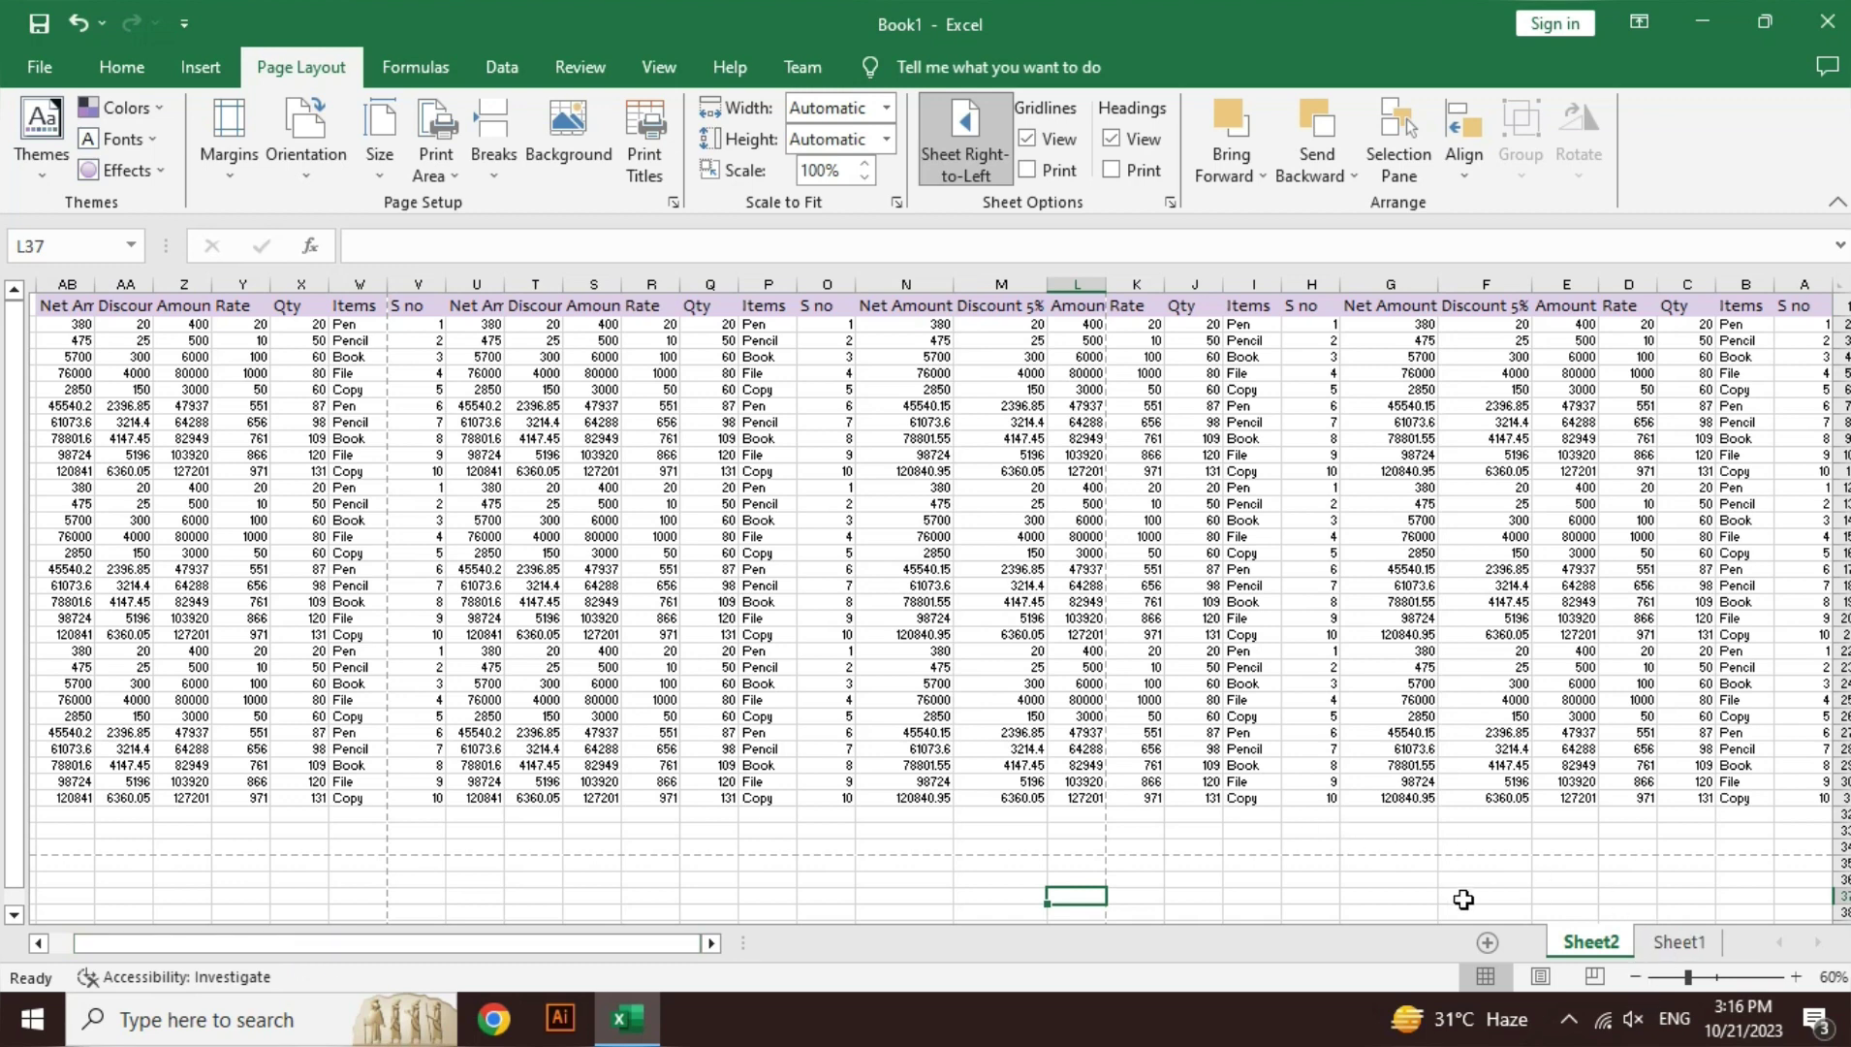
pyautogui.click(964, 168)
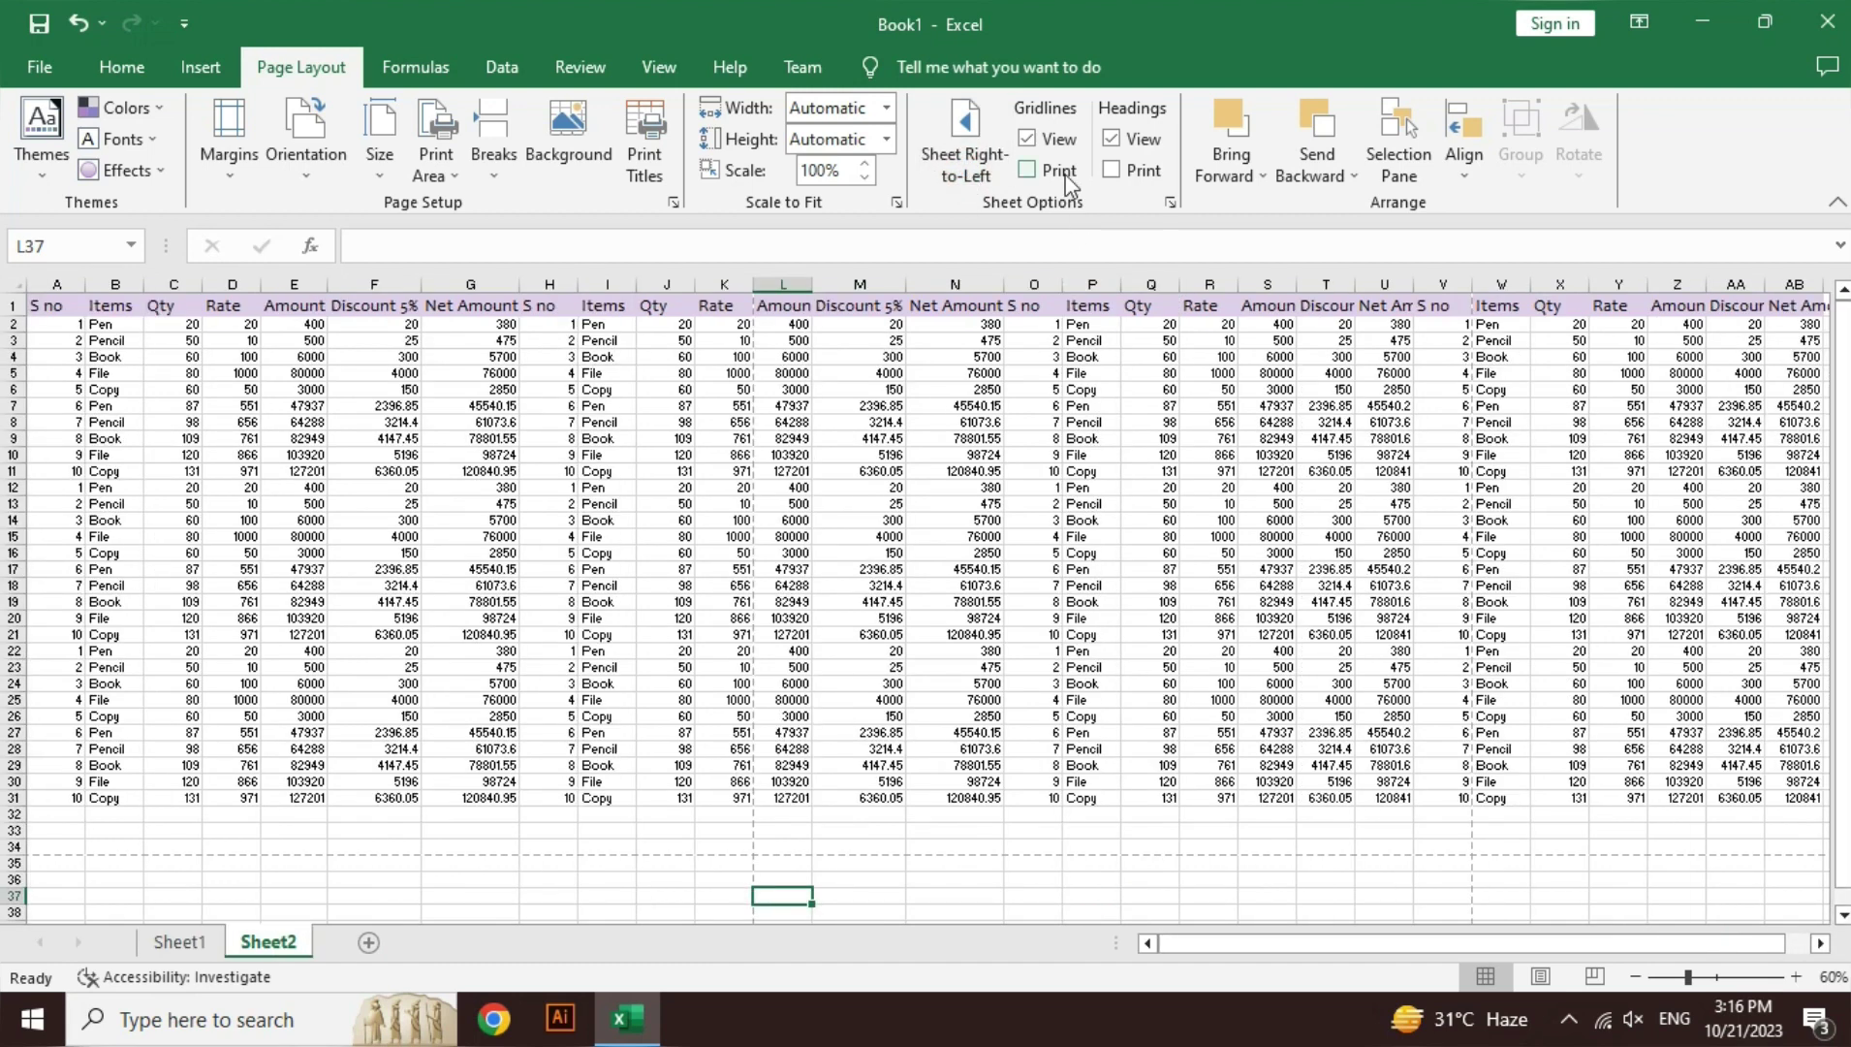
pyautogui.click(368, 942)
pyautogui.moveTo(729, 794); pyautogui.dragTo(1826, 894)
pyautogui.click(1558, 671)
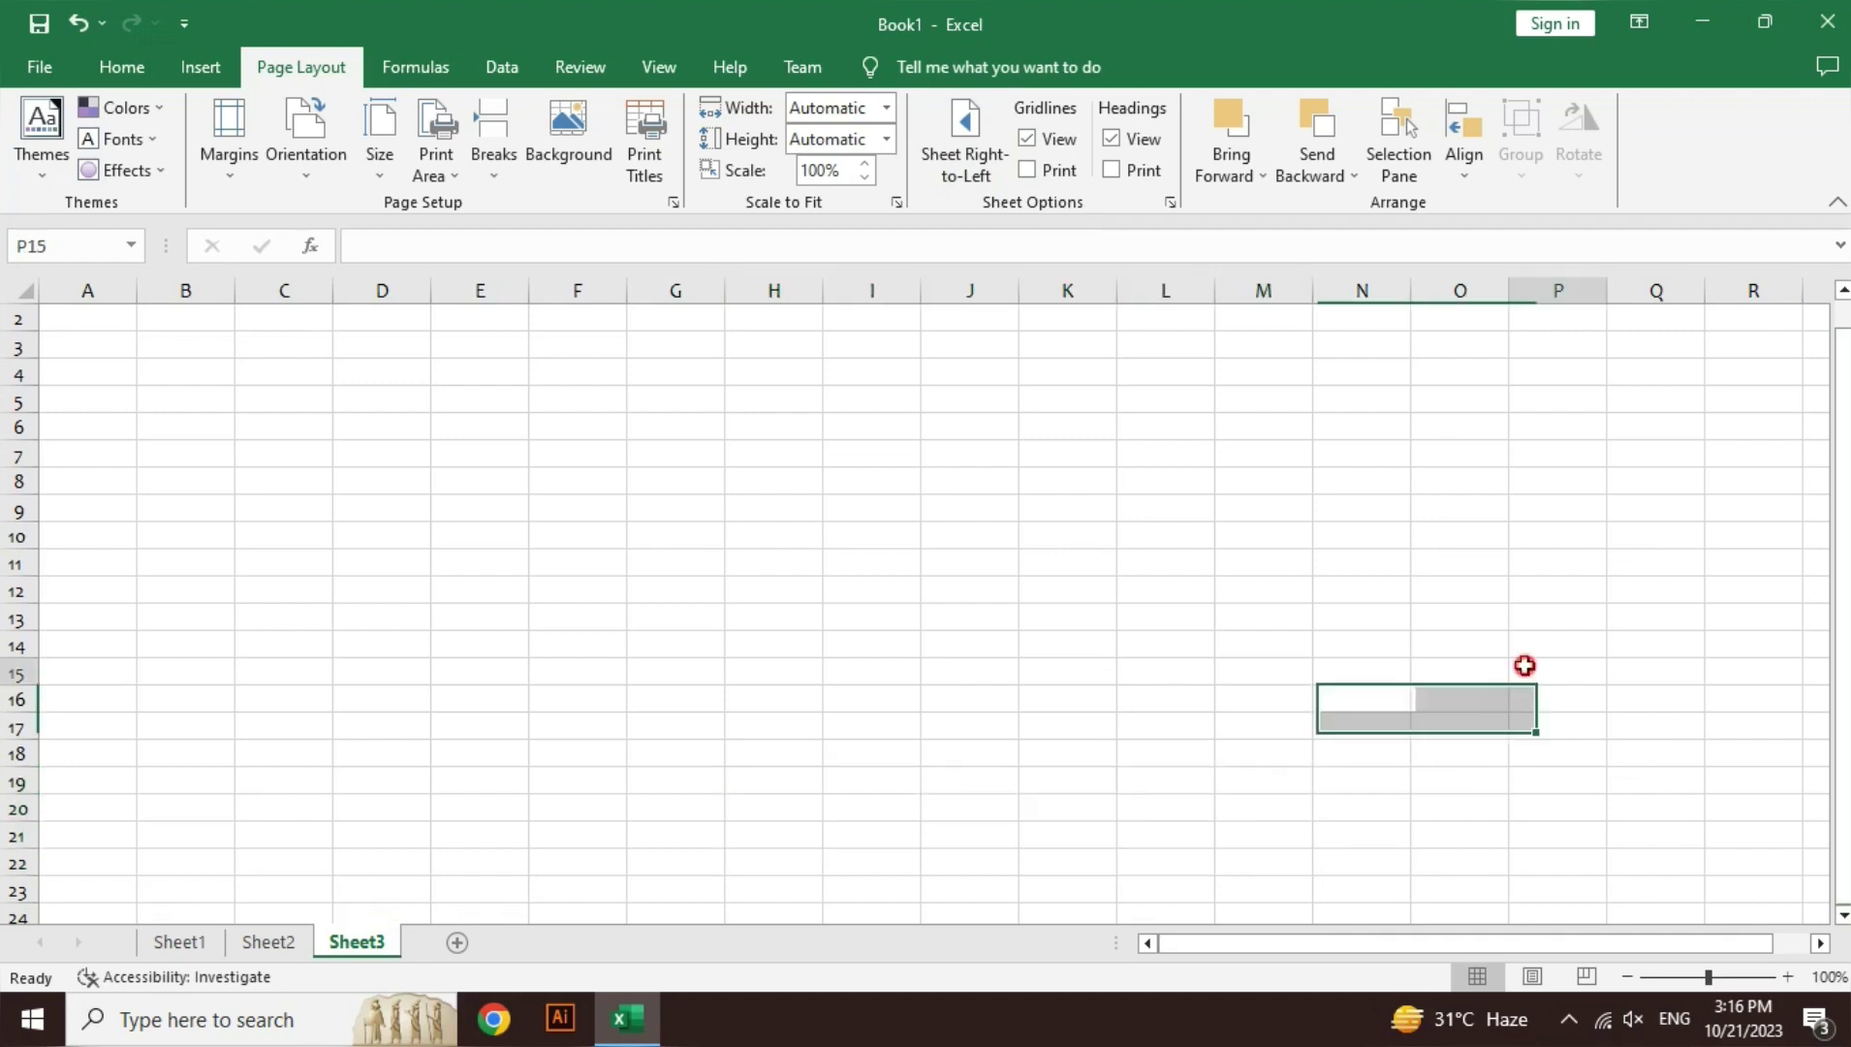
pyautogui.click(1788, 976)
pyautogui.click(1788, 976)
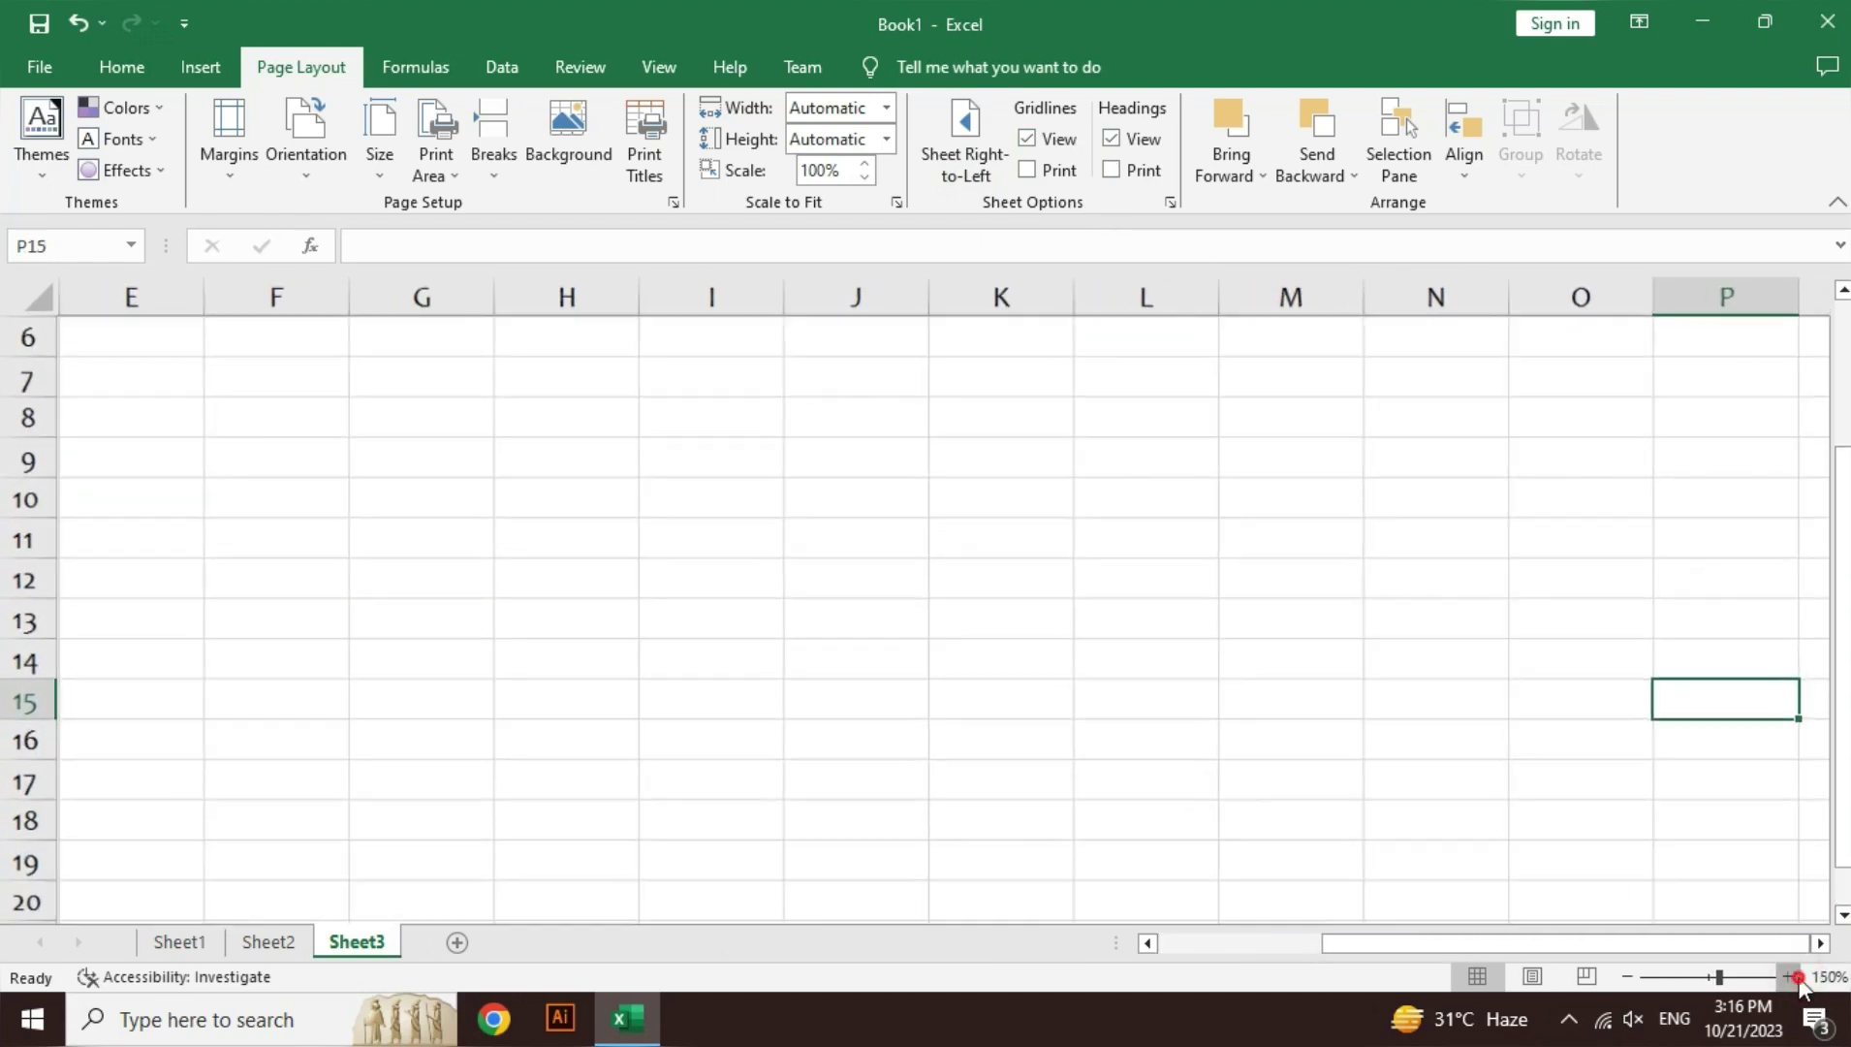
pyautogui.click(1788, 976)
# - Hide the gridlines in Sheet3's view
pyautogui.click(1006, 523)
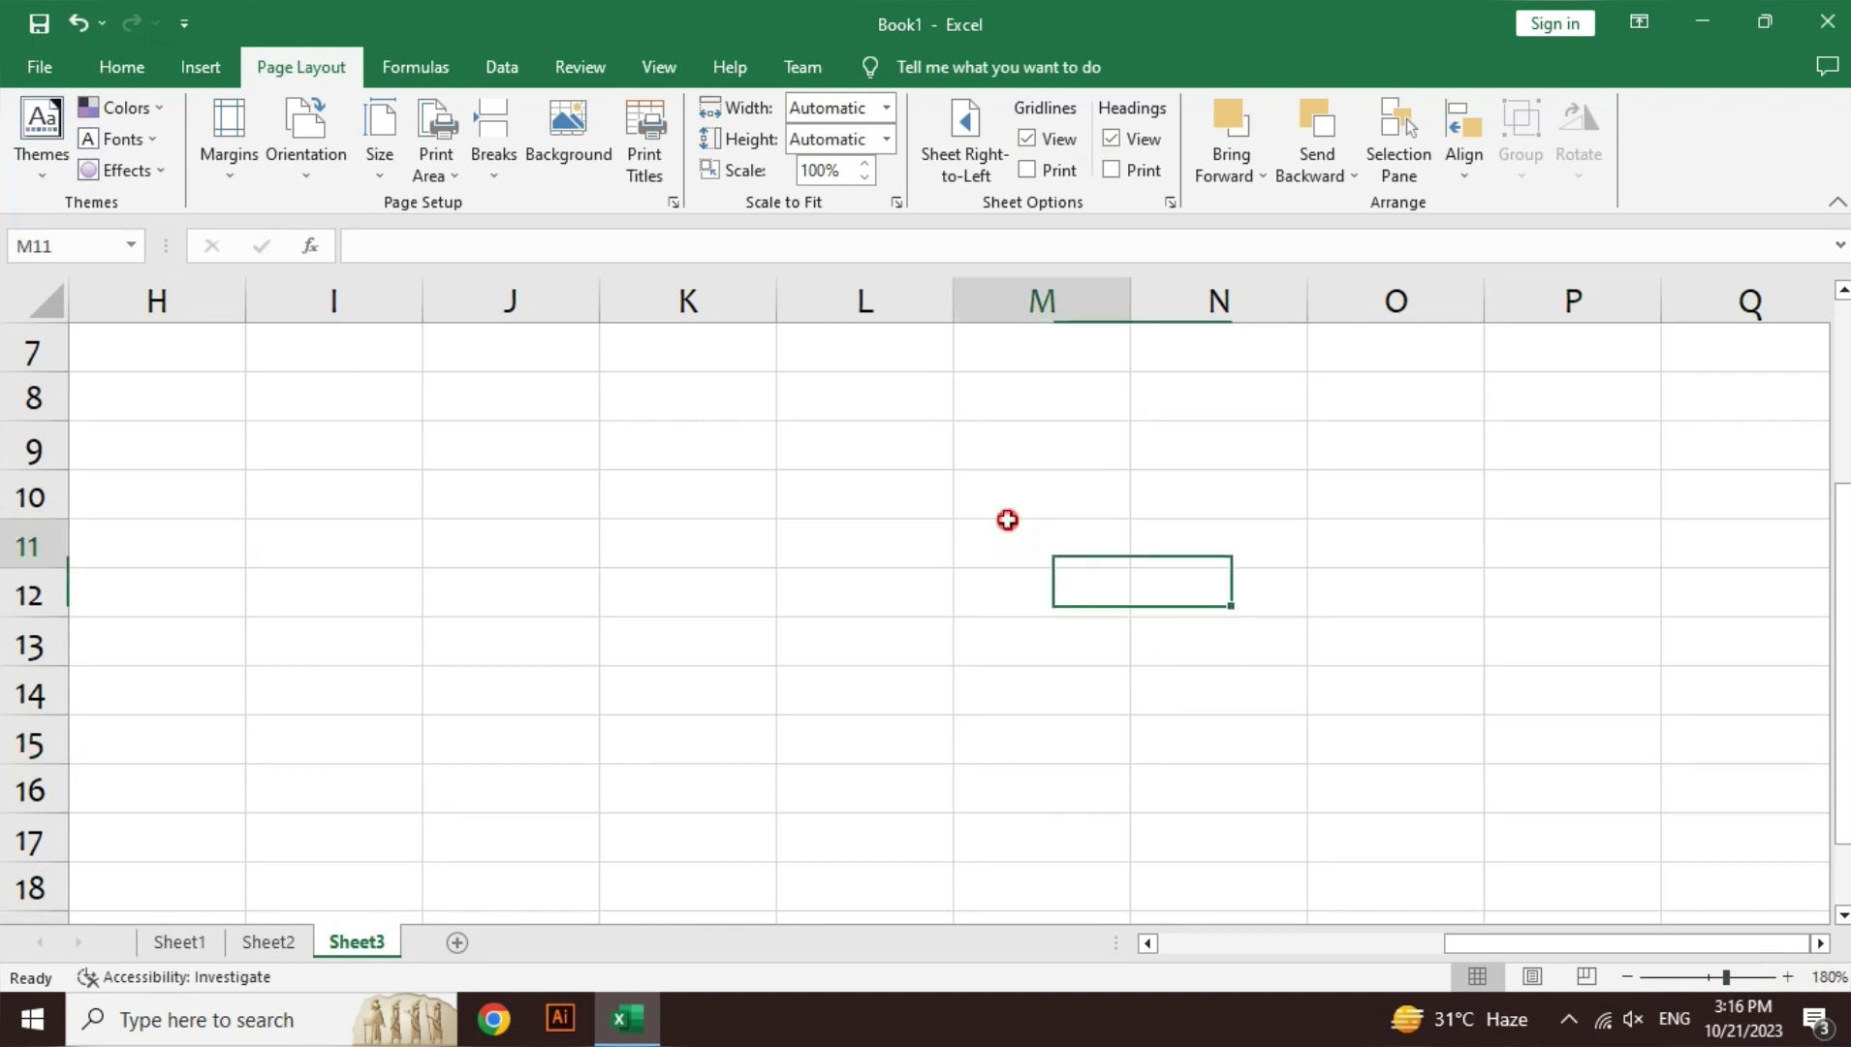
pyautogui.click(1051, 475)
pyautogui.click(1229, 503)
pyautogui.click(1206, 641)
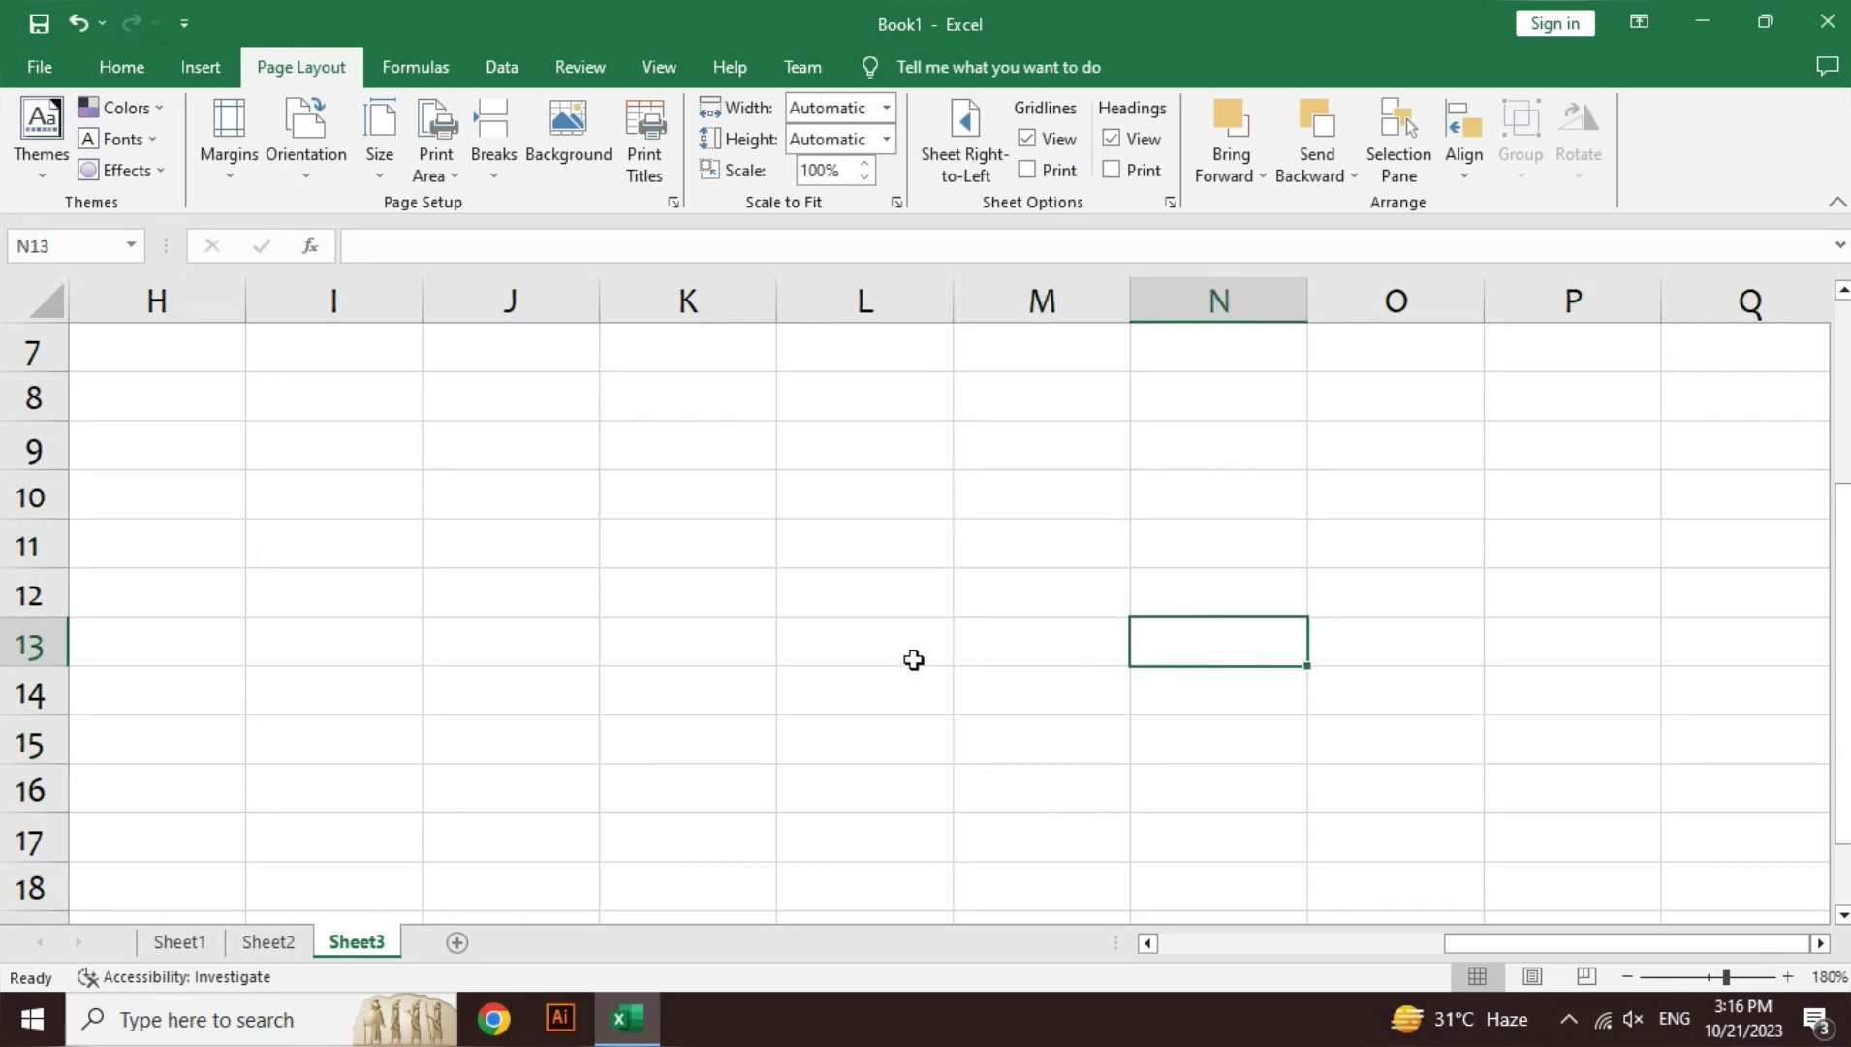
pyautogui.click(913, 659)
pyautogui.click(855, 502)
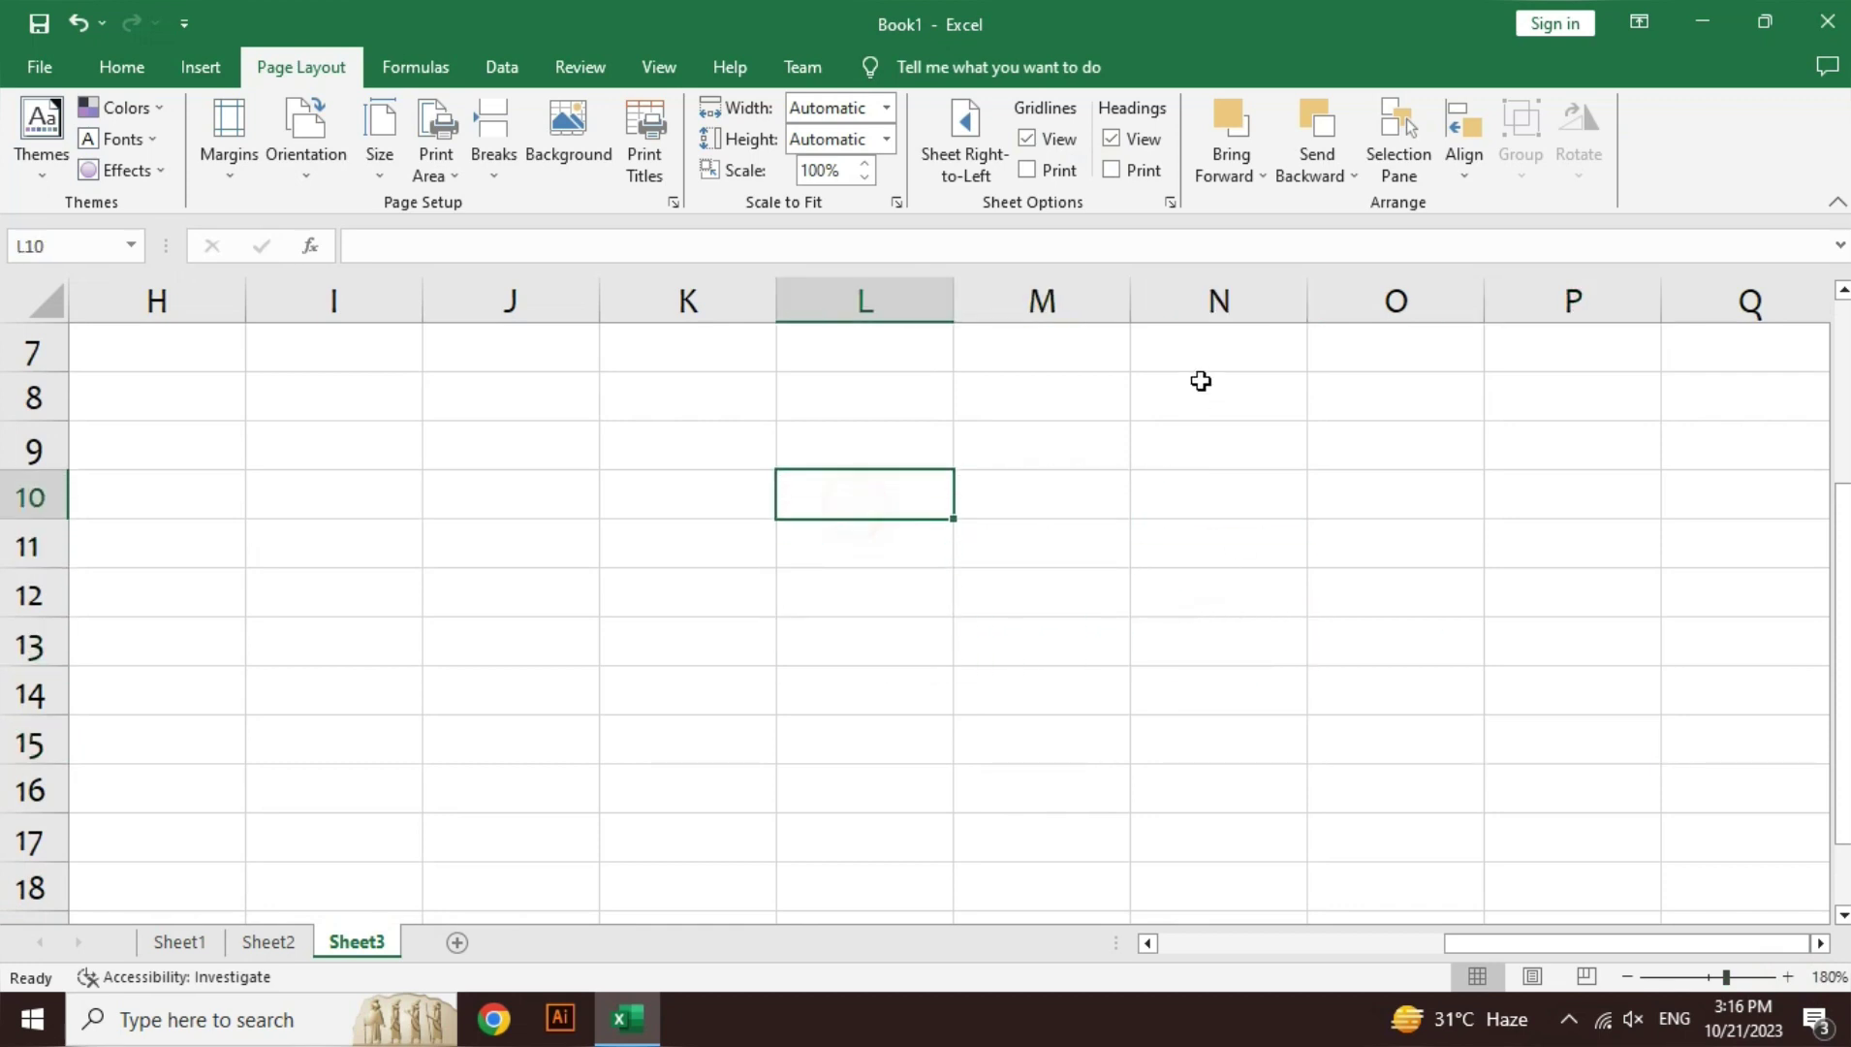
pyautogui.click(1027, 143)
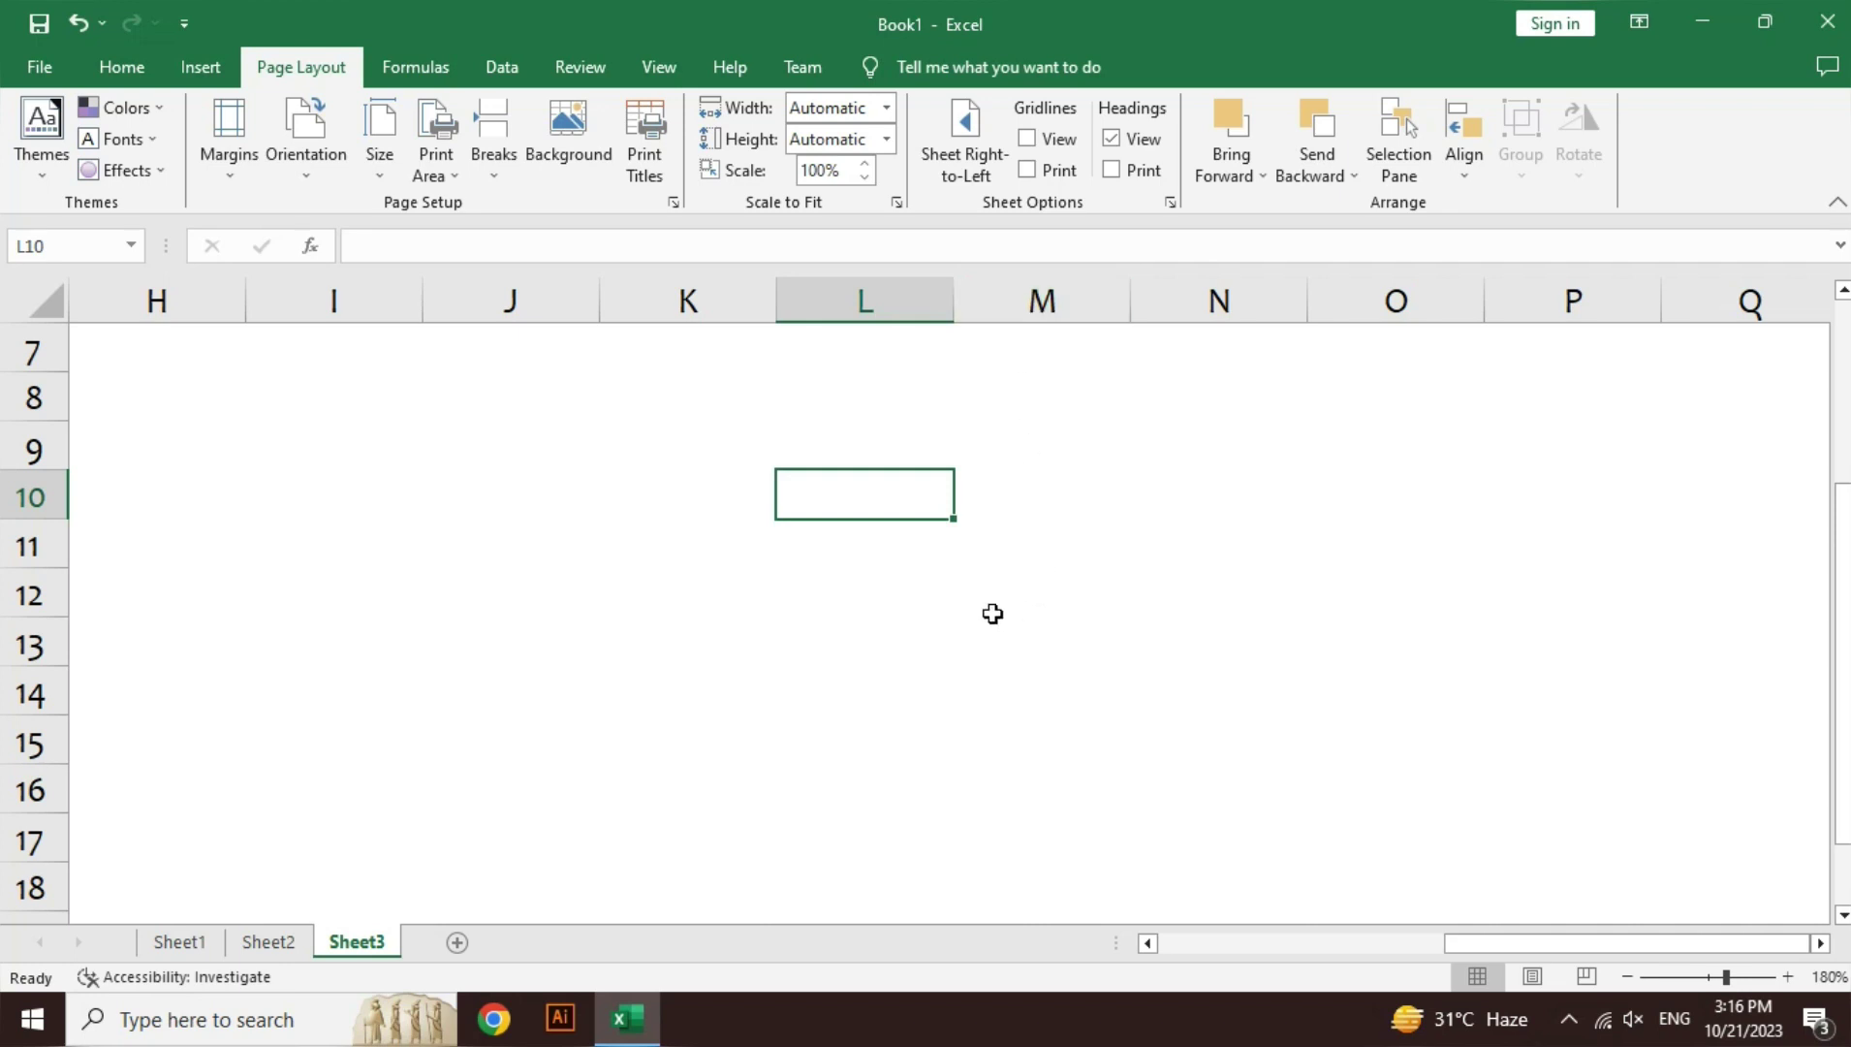
# - Enter sample text (dasd, as, das, asd, sasdsd, sd) into cells around M12
pyautogui.click(992, 614)
pyautogui.write('dasd')
pyautogui.press('Return')
pyautogui.write('as')
pyautogui.press('Return')
pyautogui.write('das')
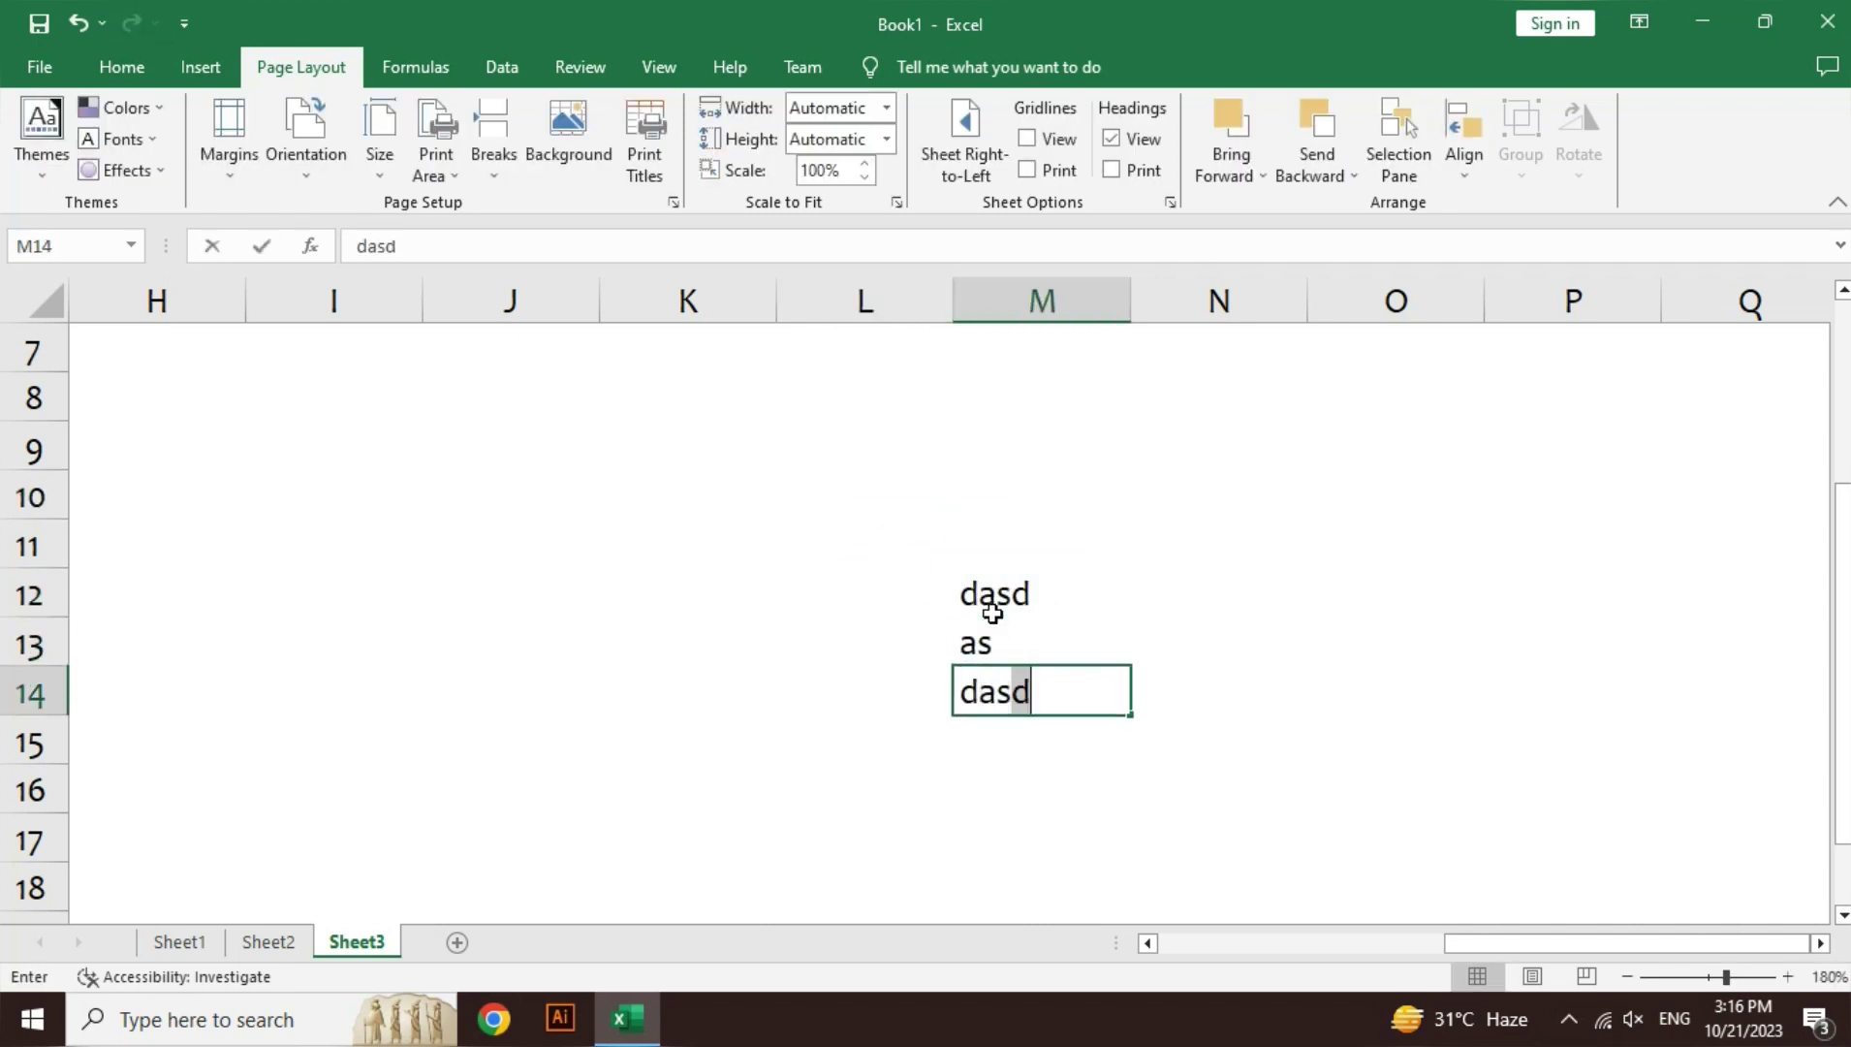
pyautogui.press('Left')
pyautogui.press('Left')
pyautogui.write('asd')
pyautogui.press('Up')
pyautogui.write('s')
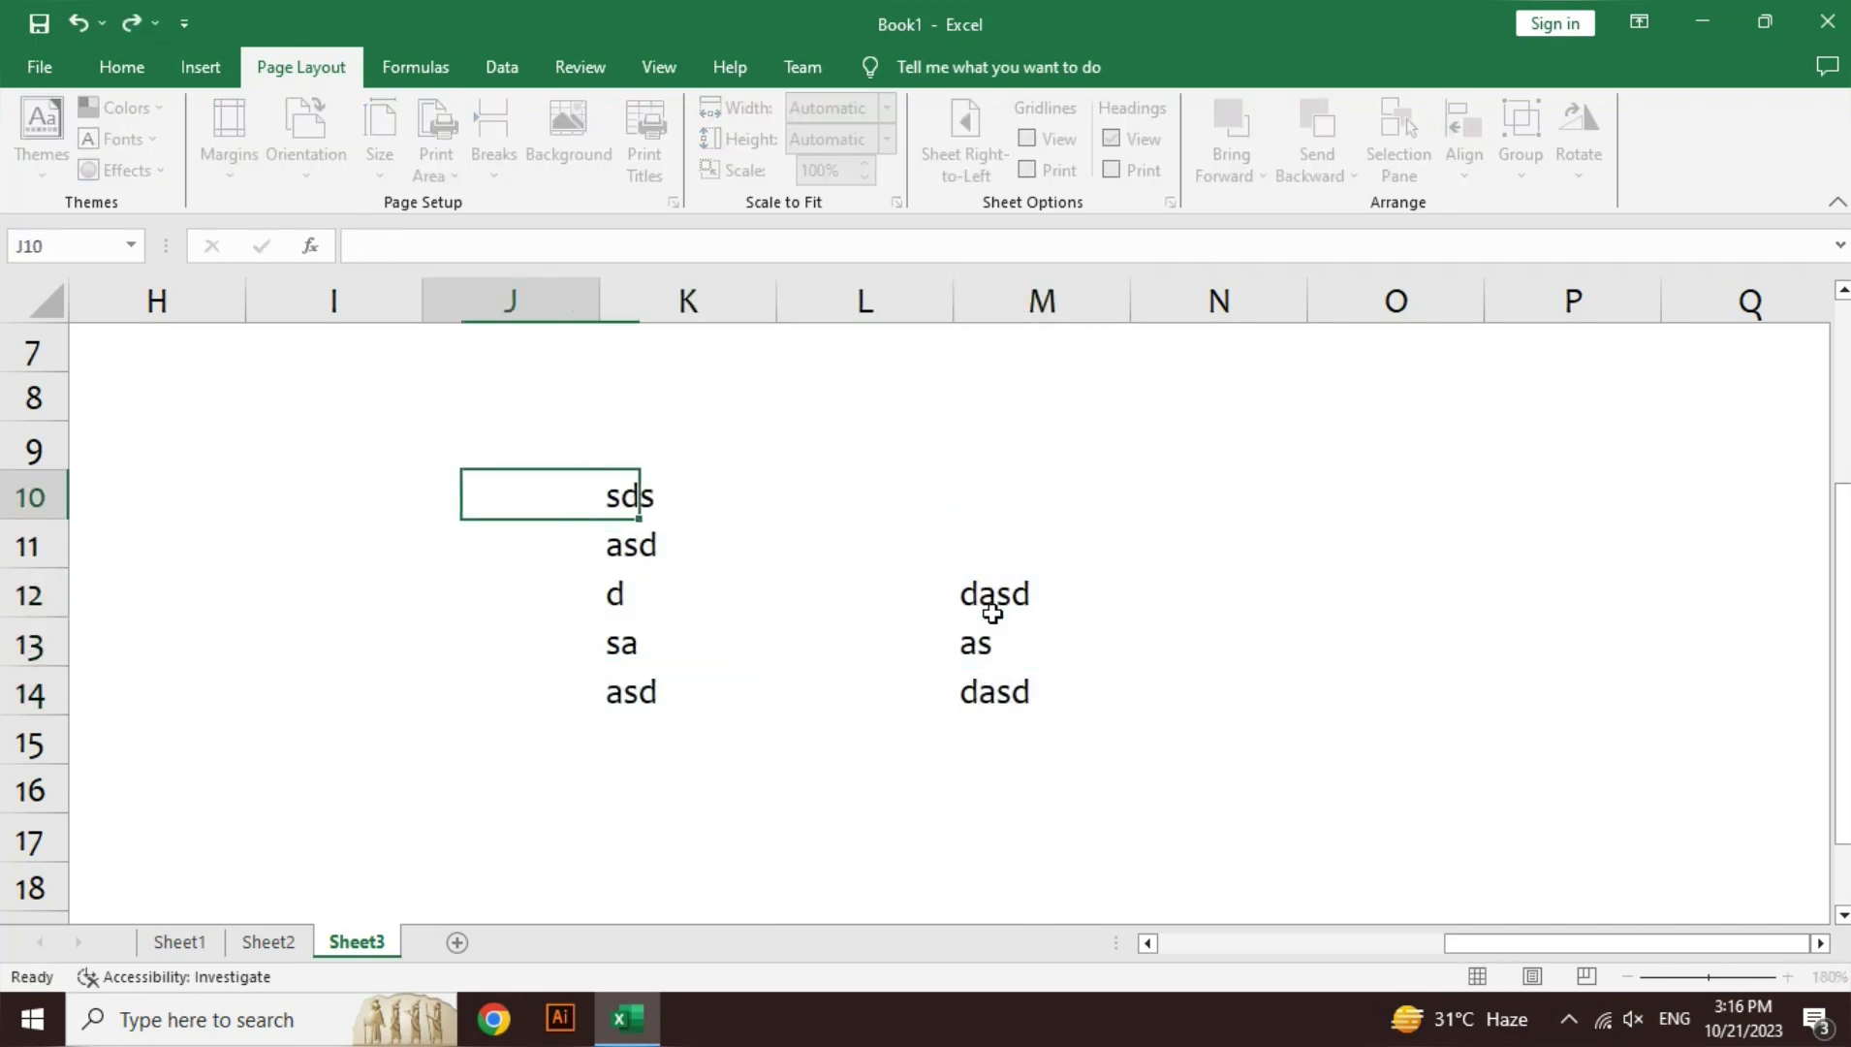
pyautogui.write('asdsd')
pyautogui.press('Left')
pyautogui.write('sd')
pyautogui.press('Left')
pyautogui.press('Down')
pyautogui.press('Down')
pyautogui.press('Down')
pyautogui.press('Right')
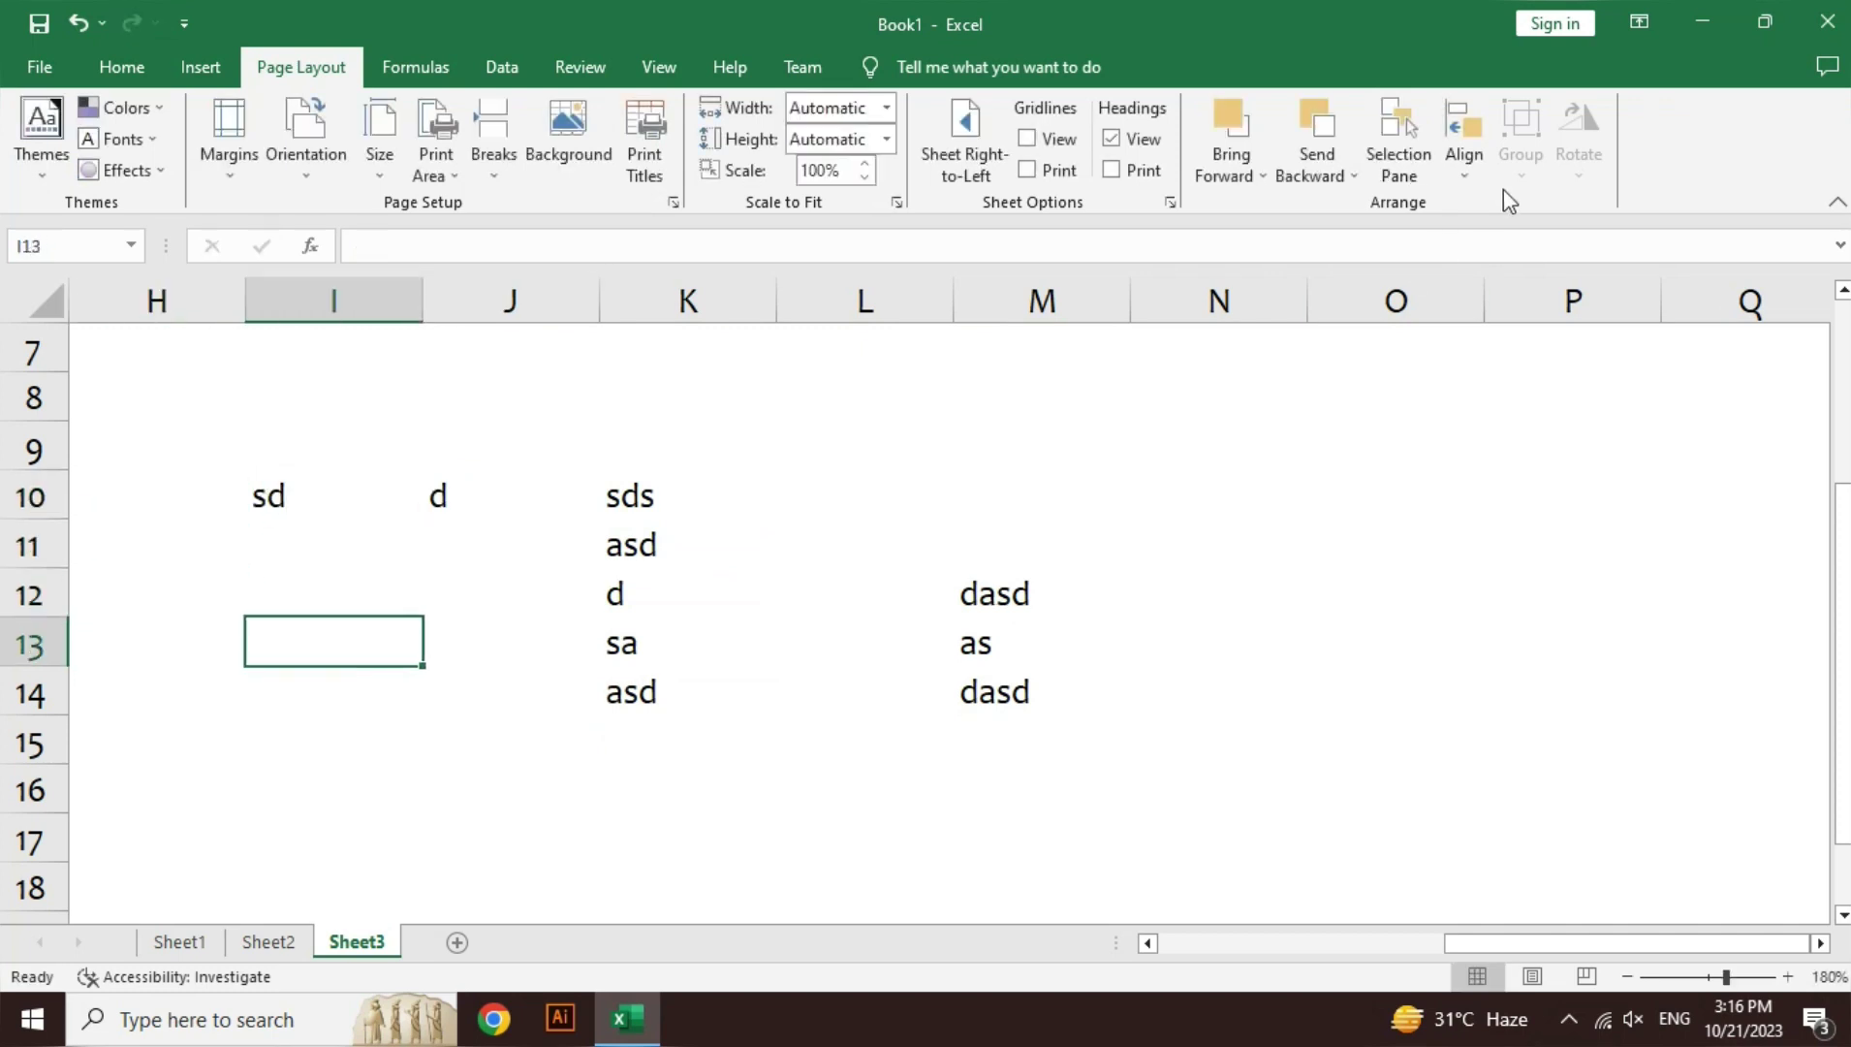
# - Show the gridlines again and check page 2 of the print preview
pyautogui.click(1059, 139)
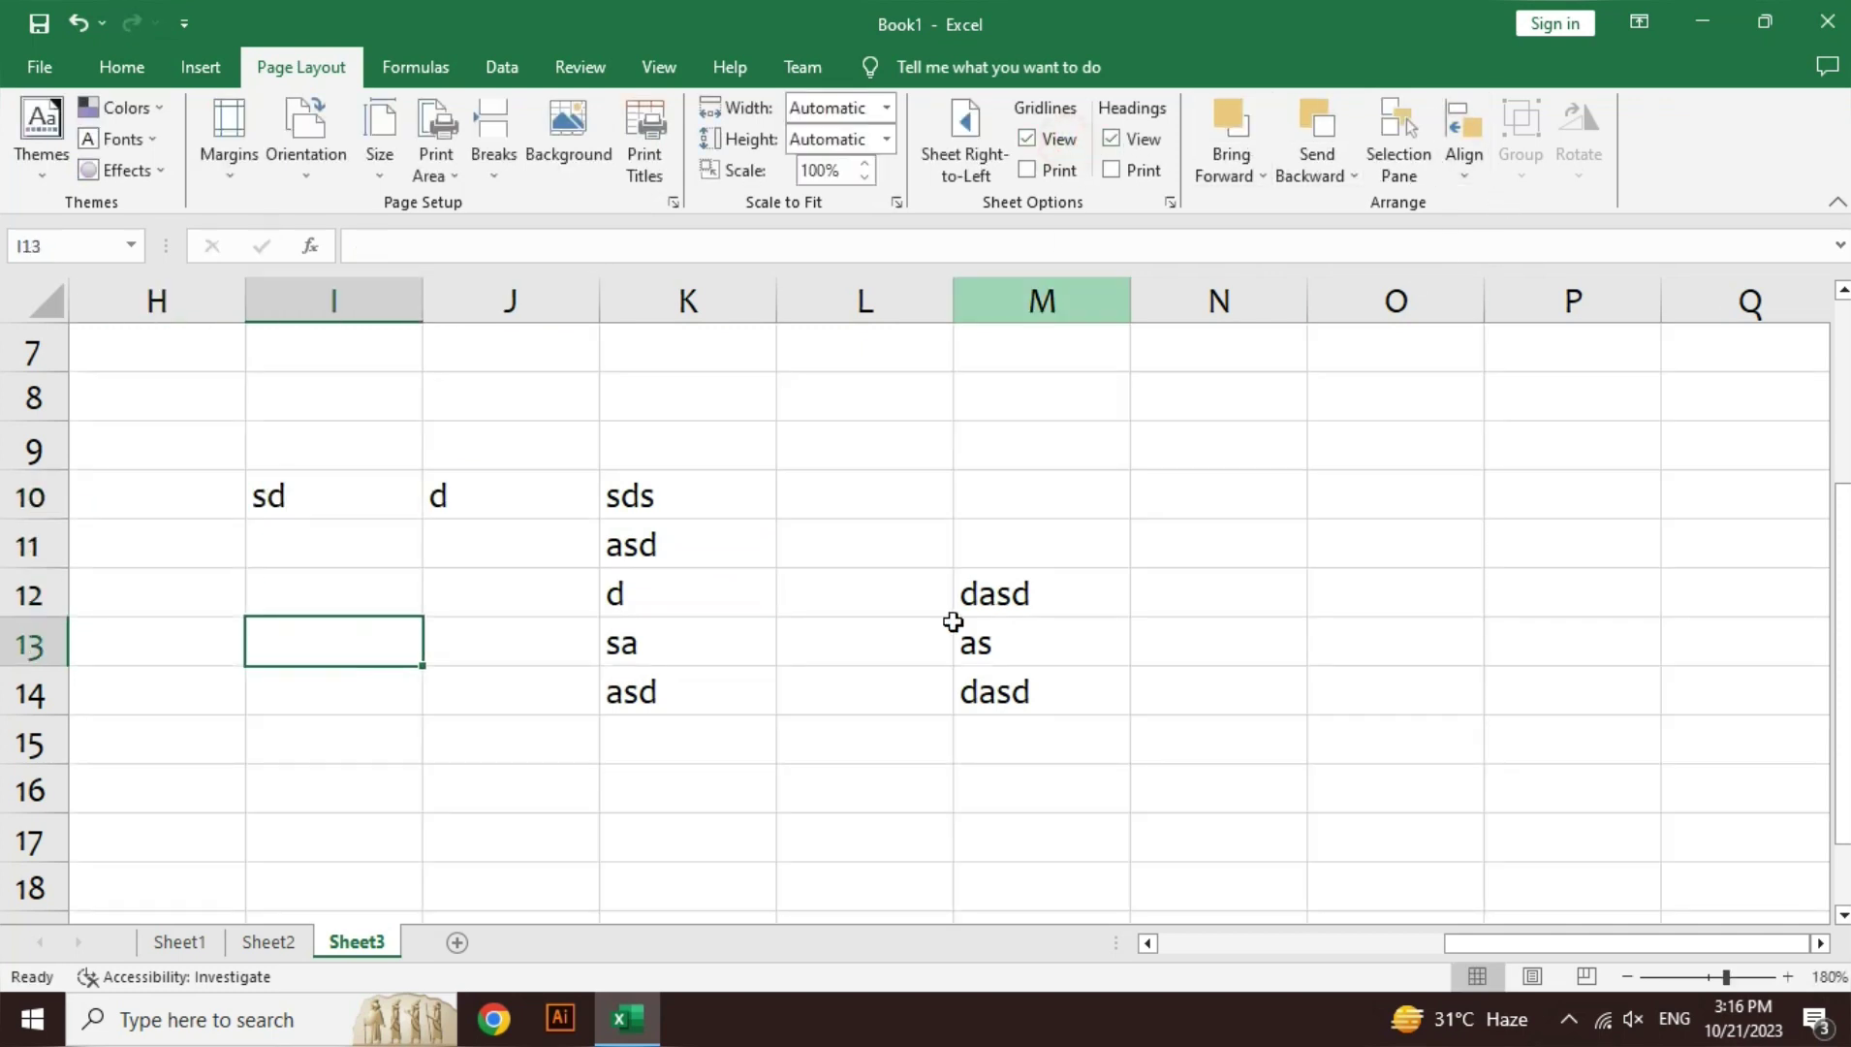
pyautogui.click(852, 622)
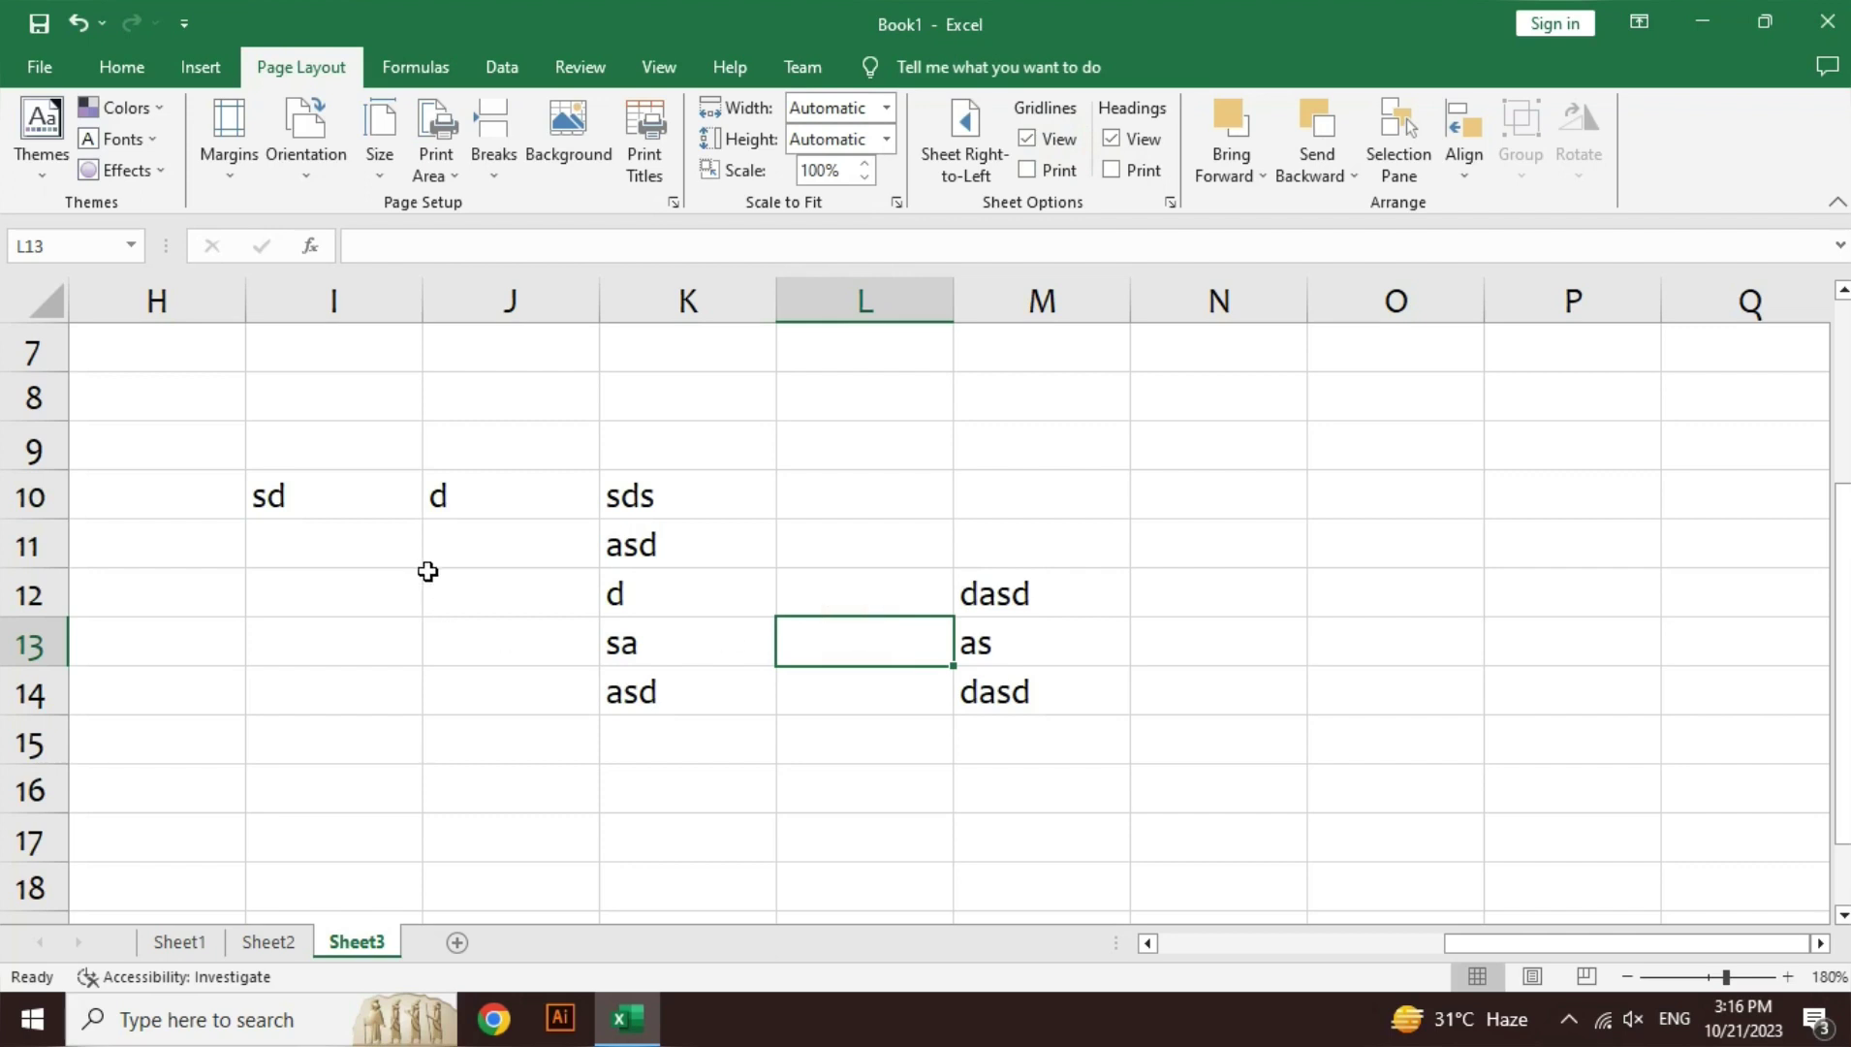
pyautogui.hotkey('ctrl', 'p')
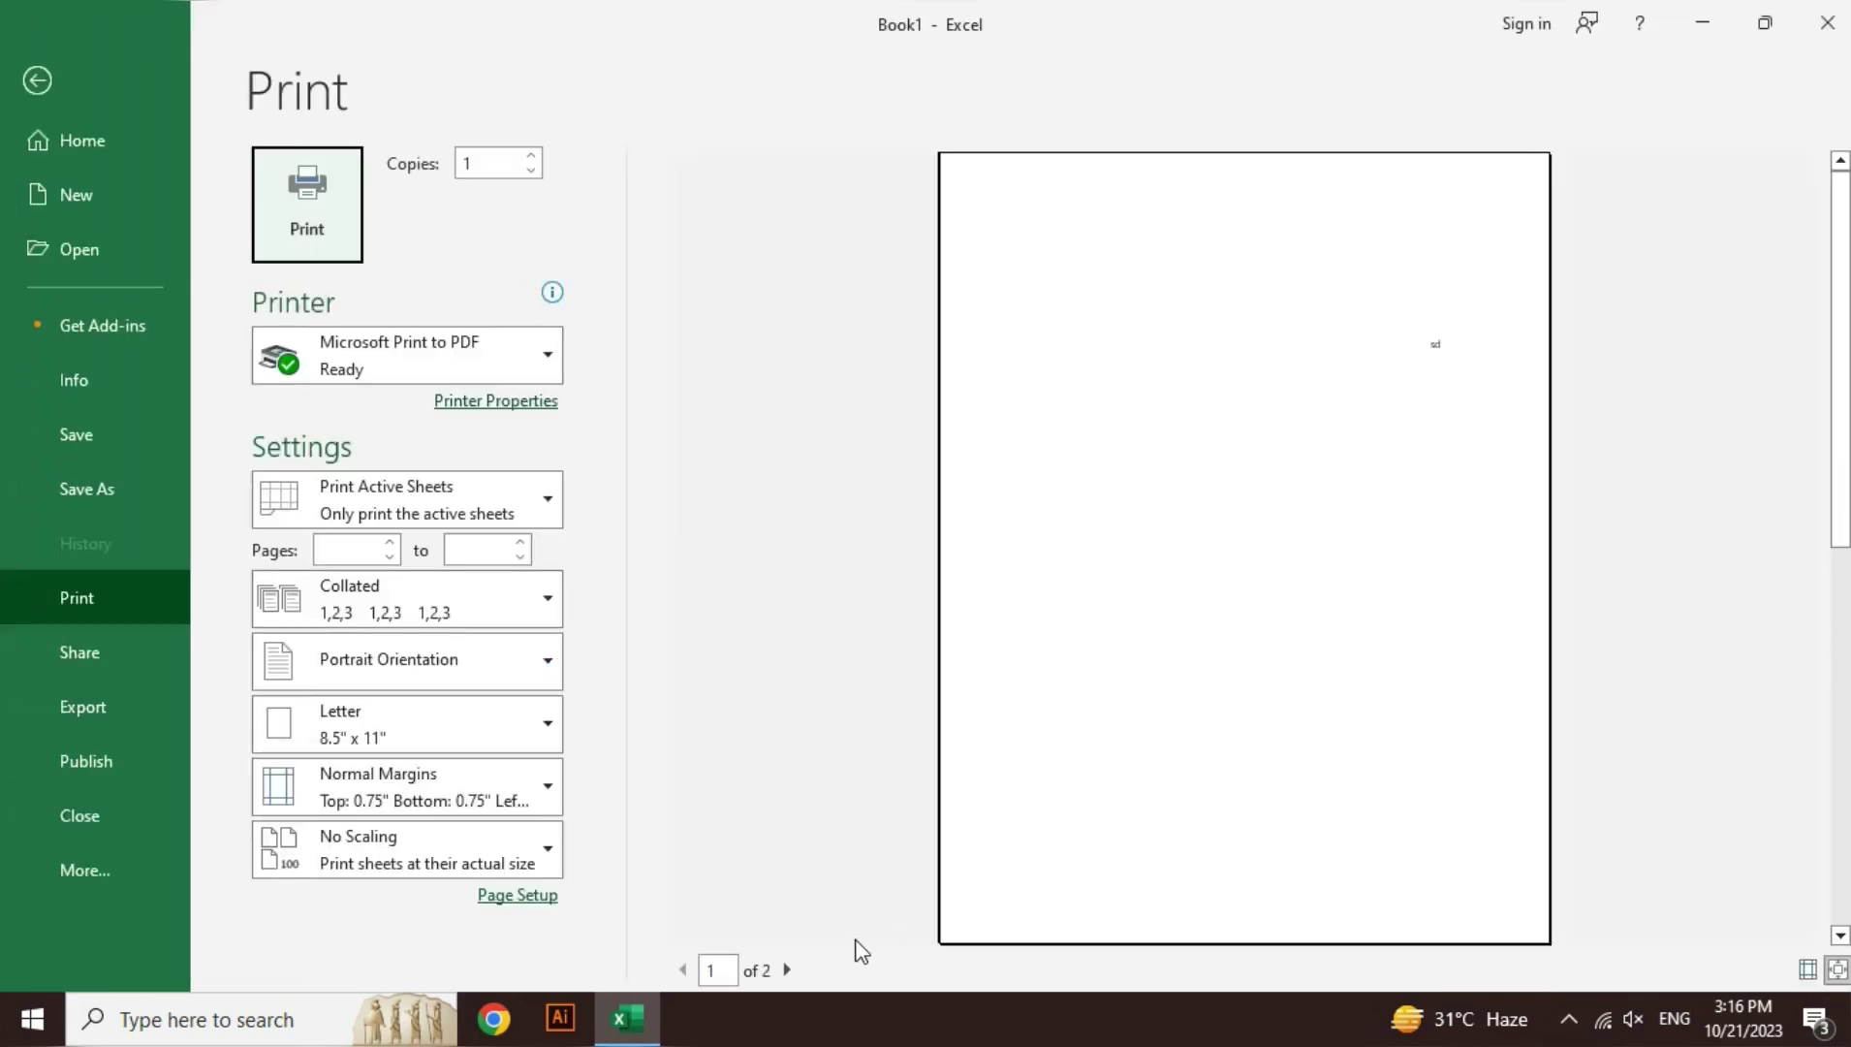
pyautogui.click(786, 969)
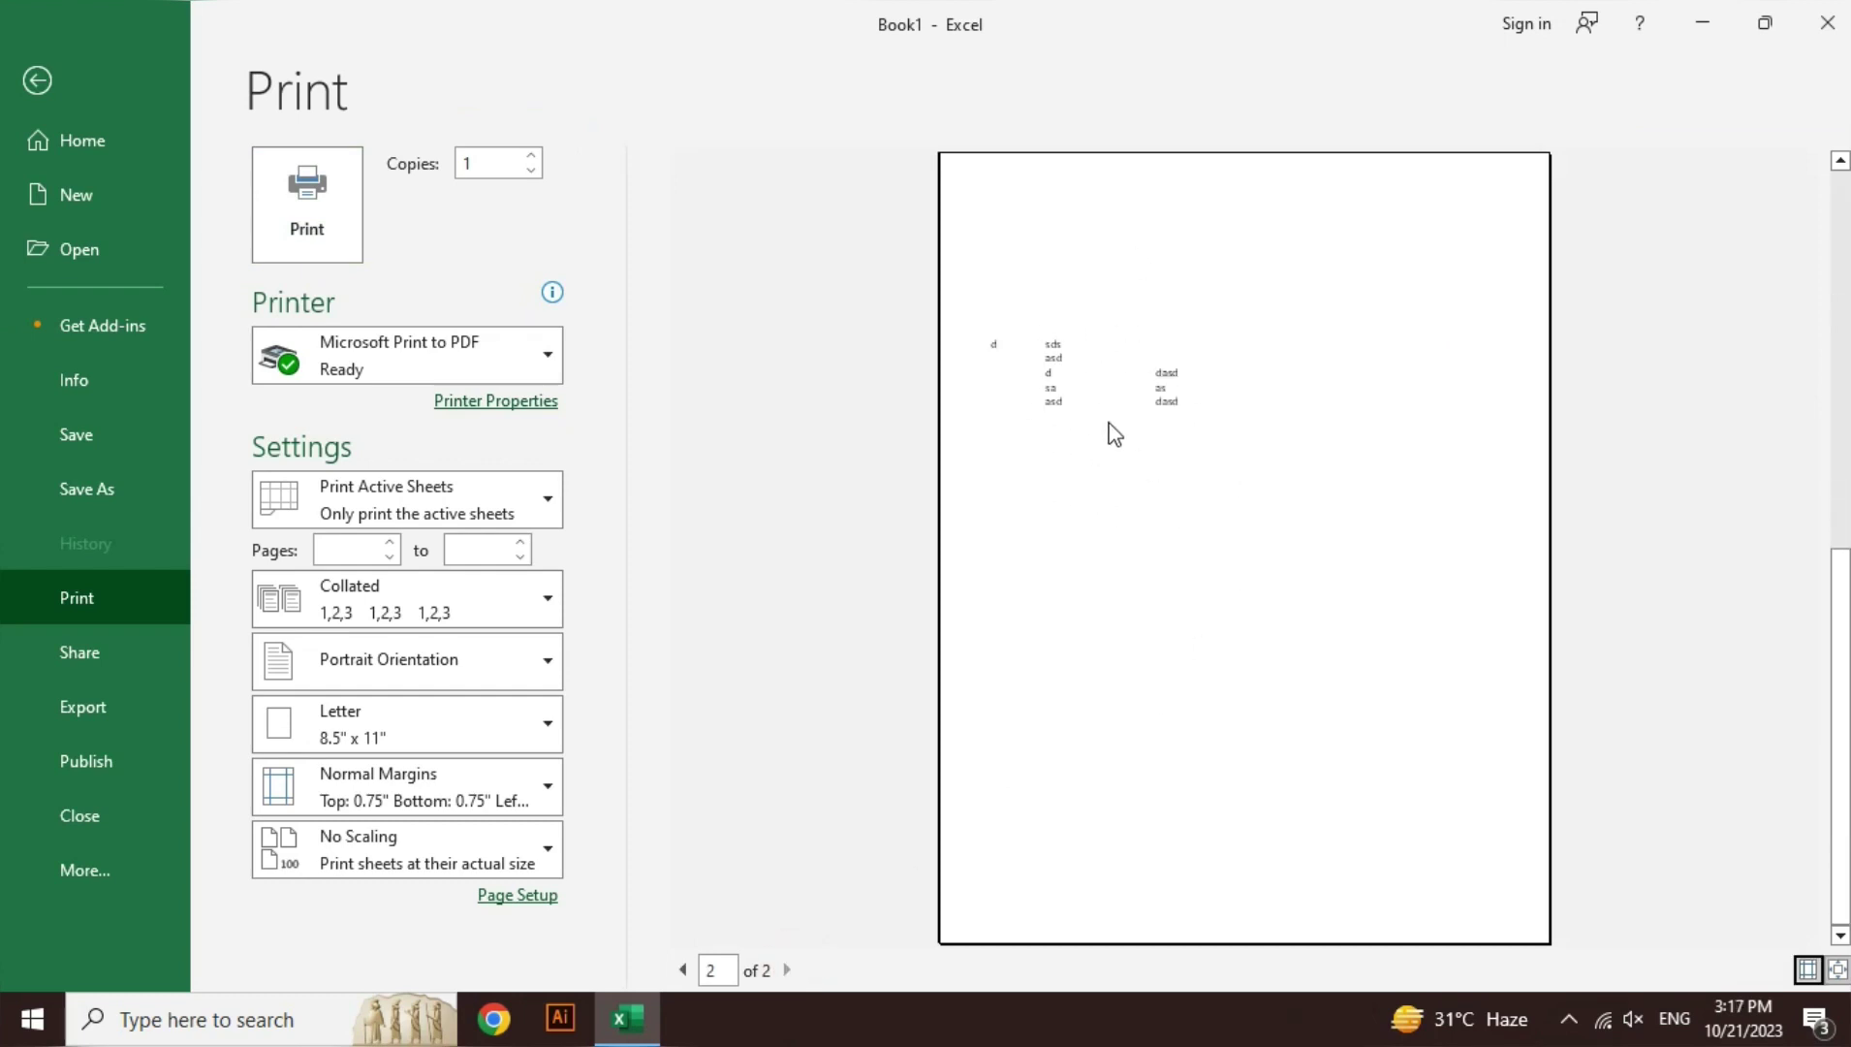
pyautogui.press('Escape')
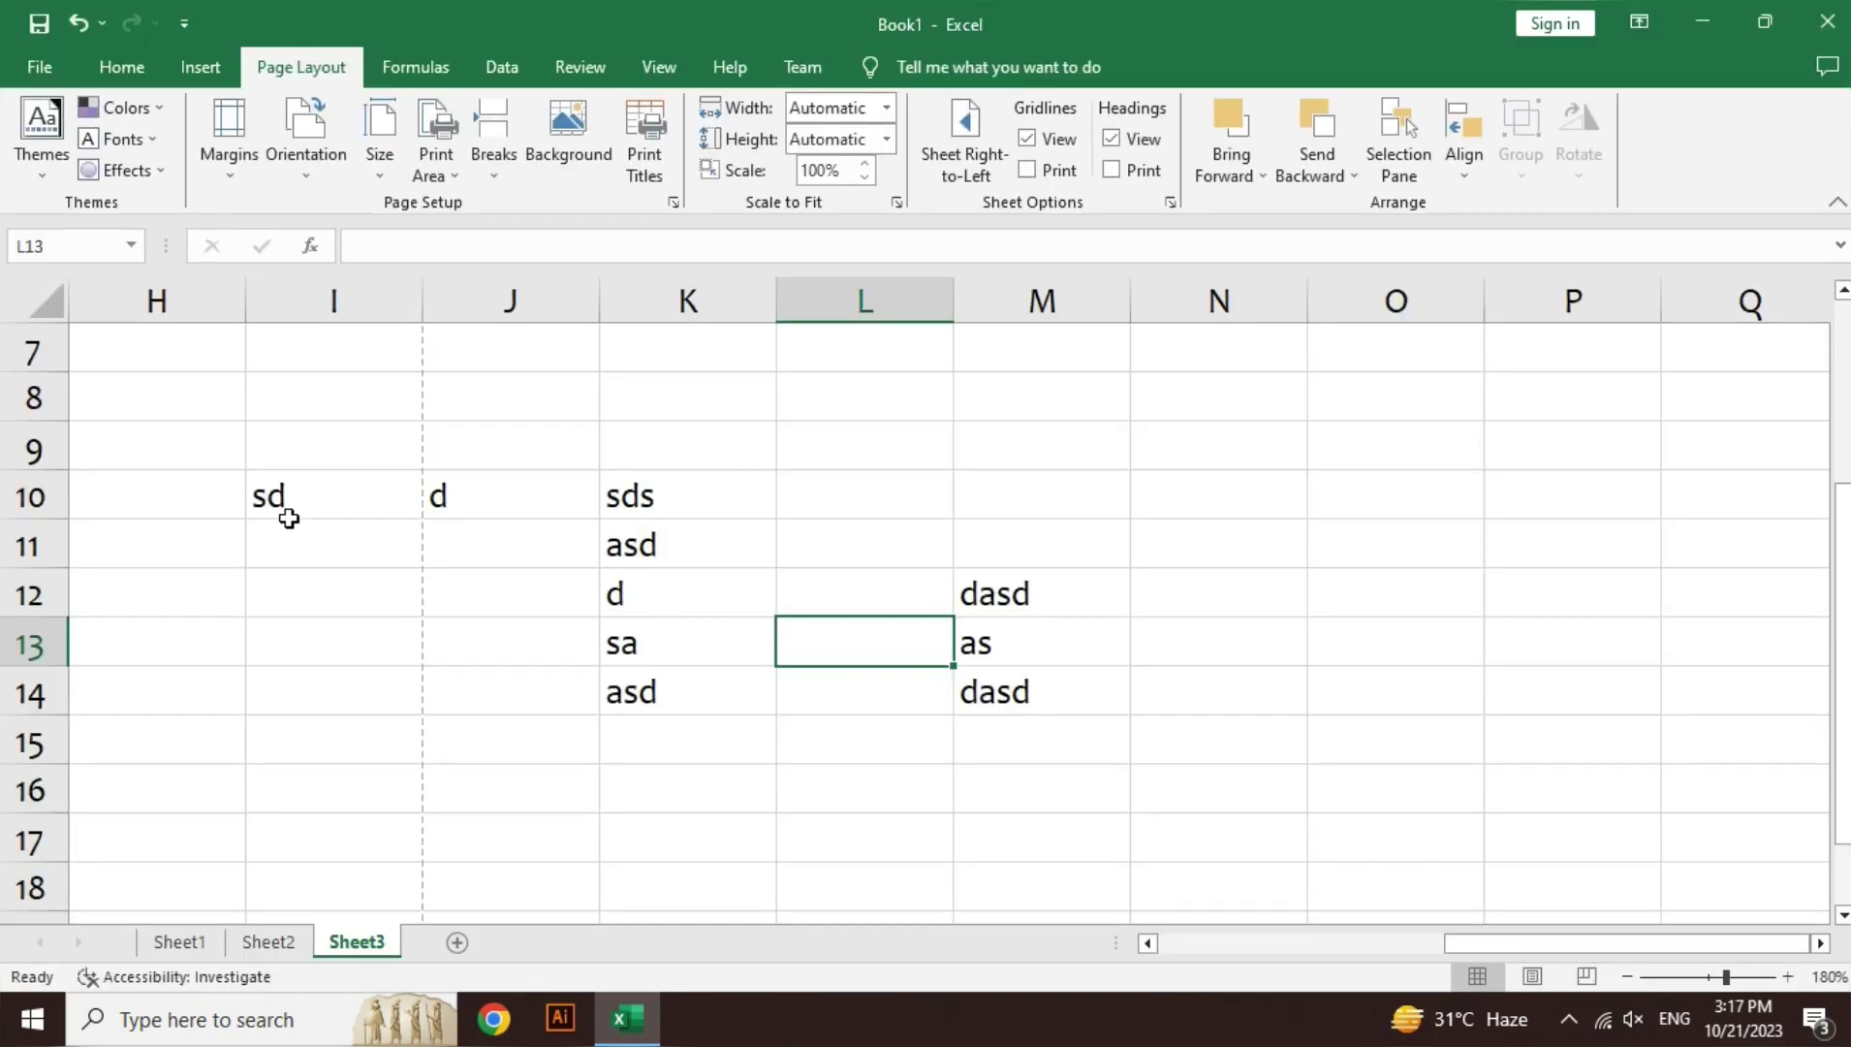
# - Delete the sd entry in I10 and give J10:M14 outside and all borders
pyautogui.click(289, 519)
pyautogui.press('Delete')
pyautogui.press('Right')
pyautogui.hotkey('shift', 'Right')
pyautogui.hotkey('shift', 'Right')
pyautogui.hotkey('shift', 'Right')
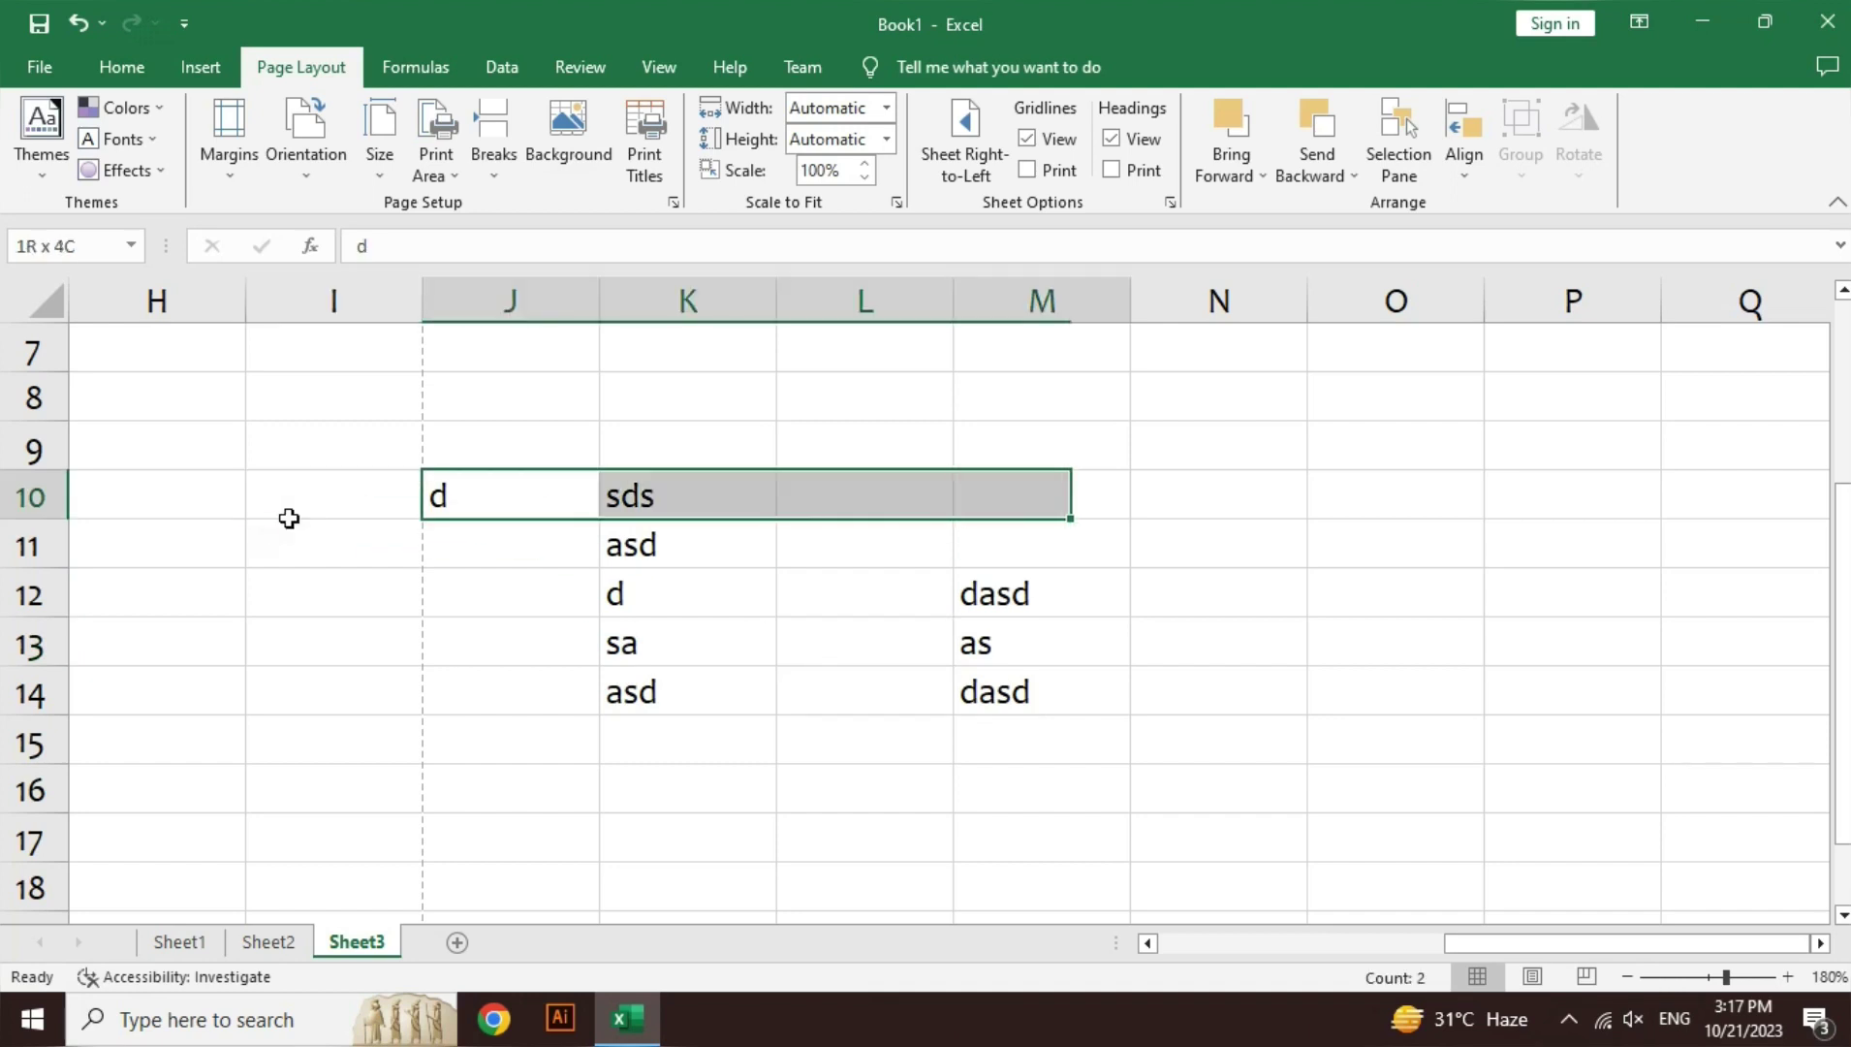
pyautogui.hotkey('shift', 'Down')
pyautogui.hotkey('shift', 'Down')
pyautogui.hotkey('shift', 'Down')
pyautogui.hotkey('shift', 'Down')
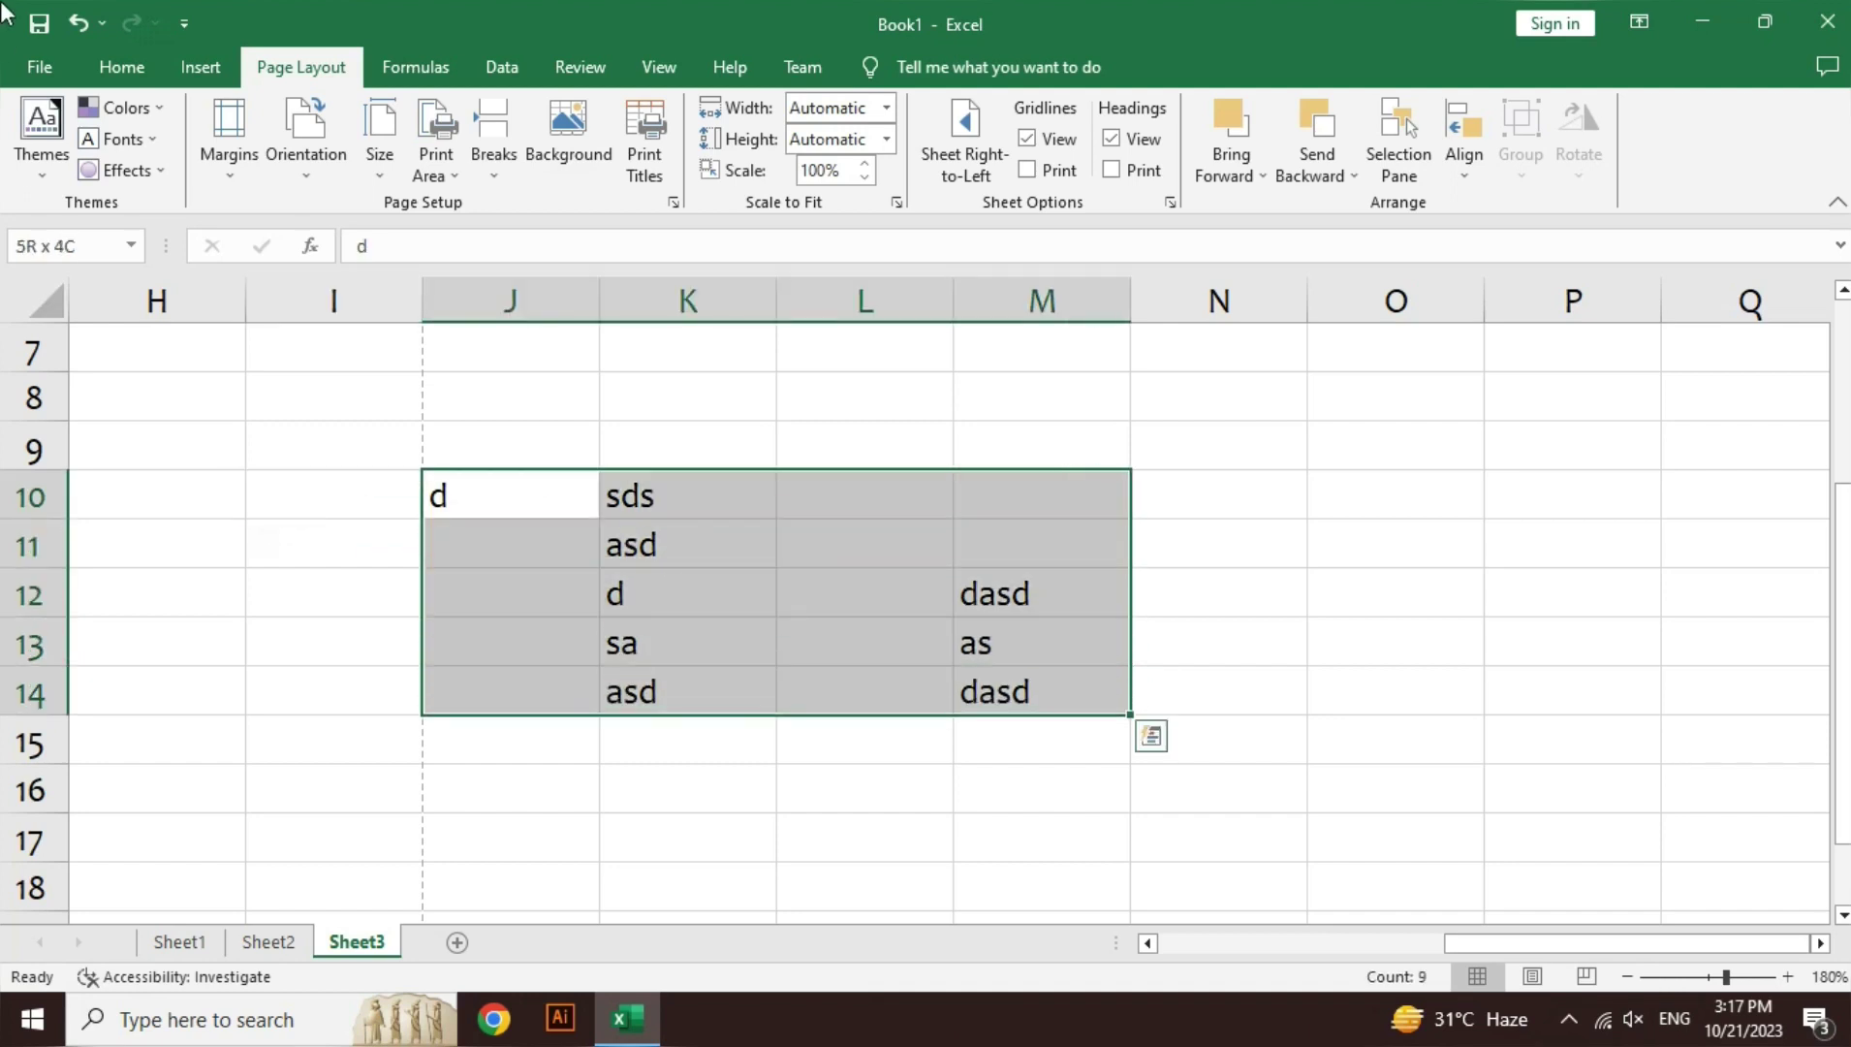
pyautogui.click(134, 68)
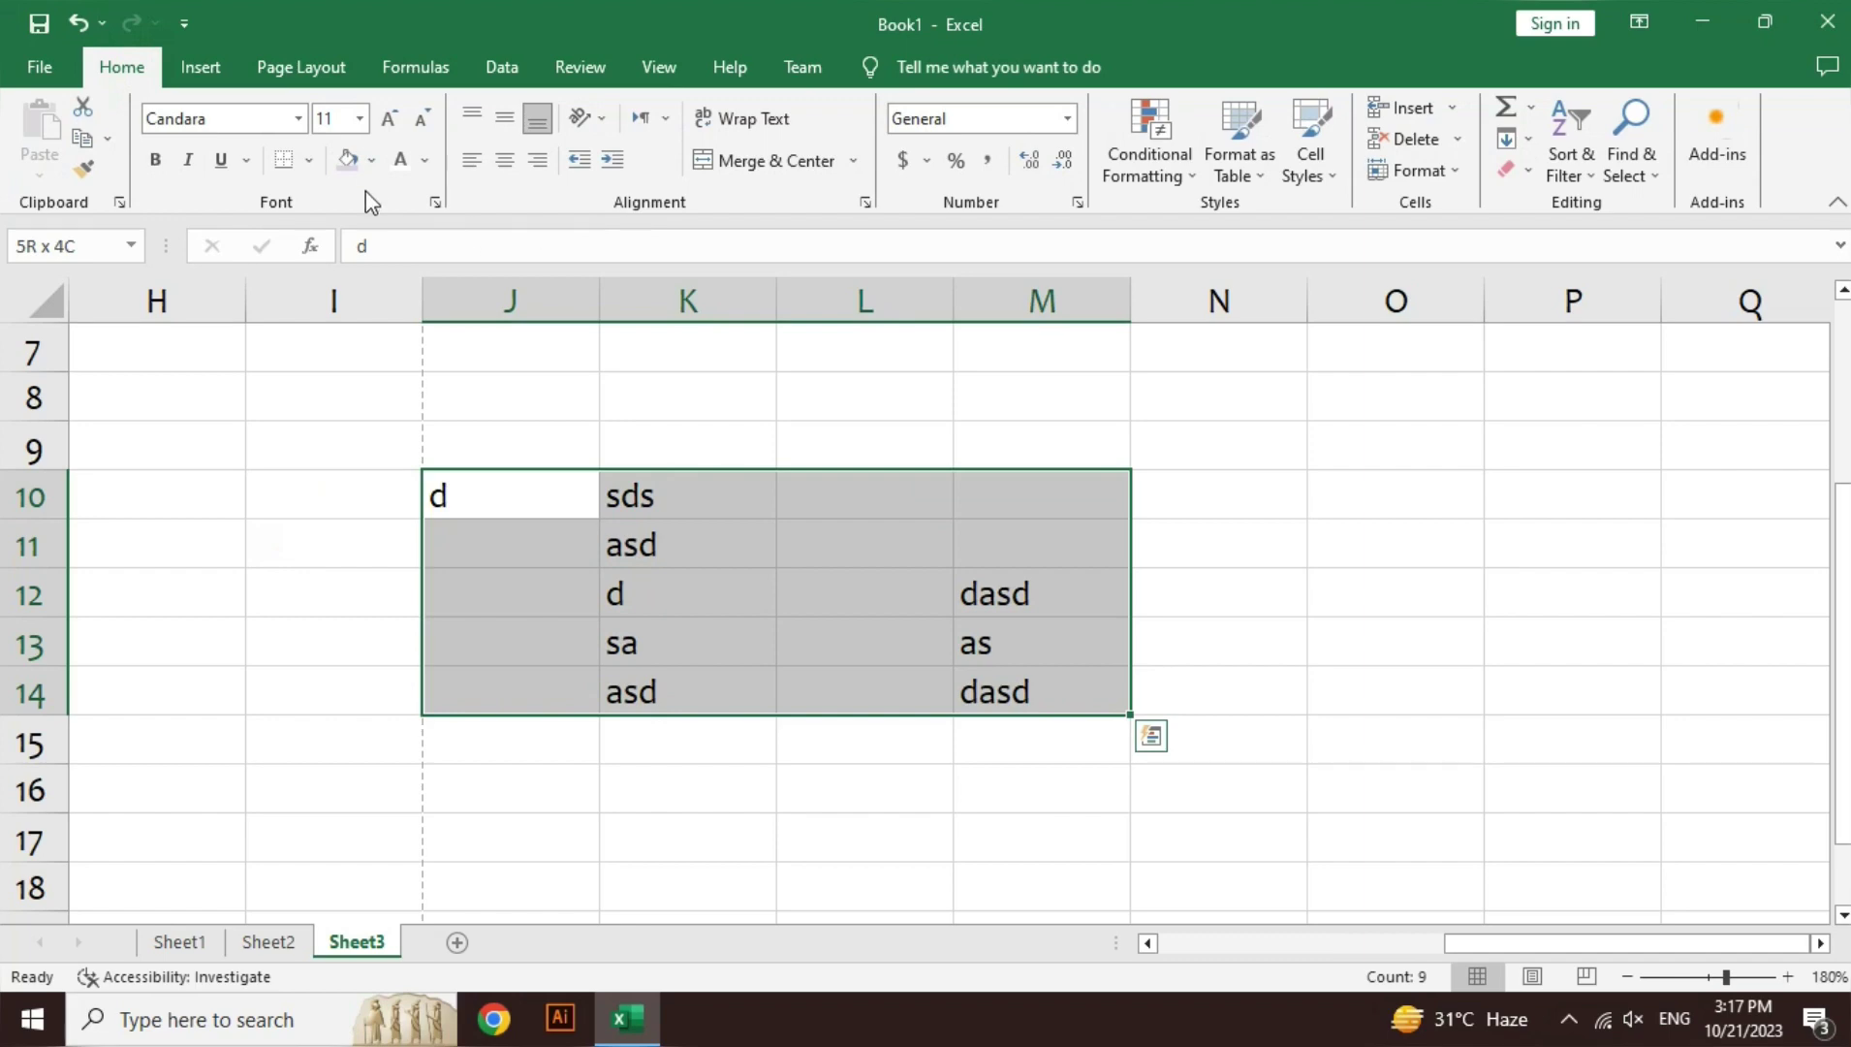
pyautogui.click(309, 160)
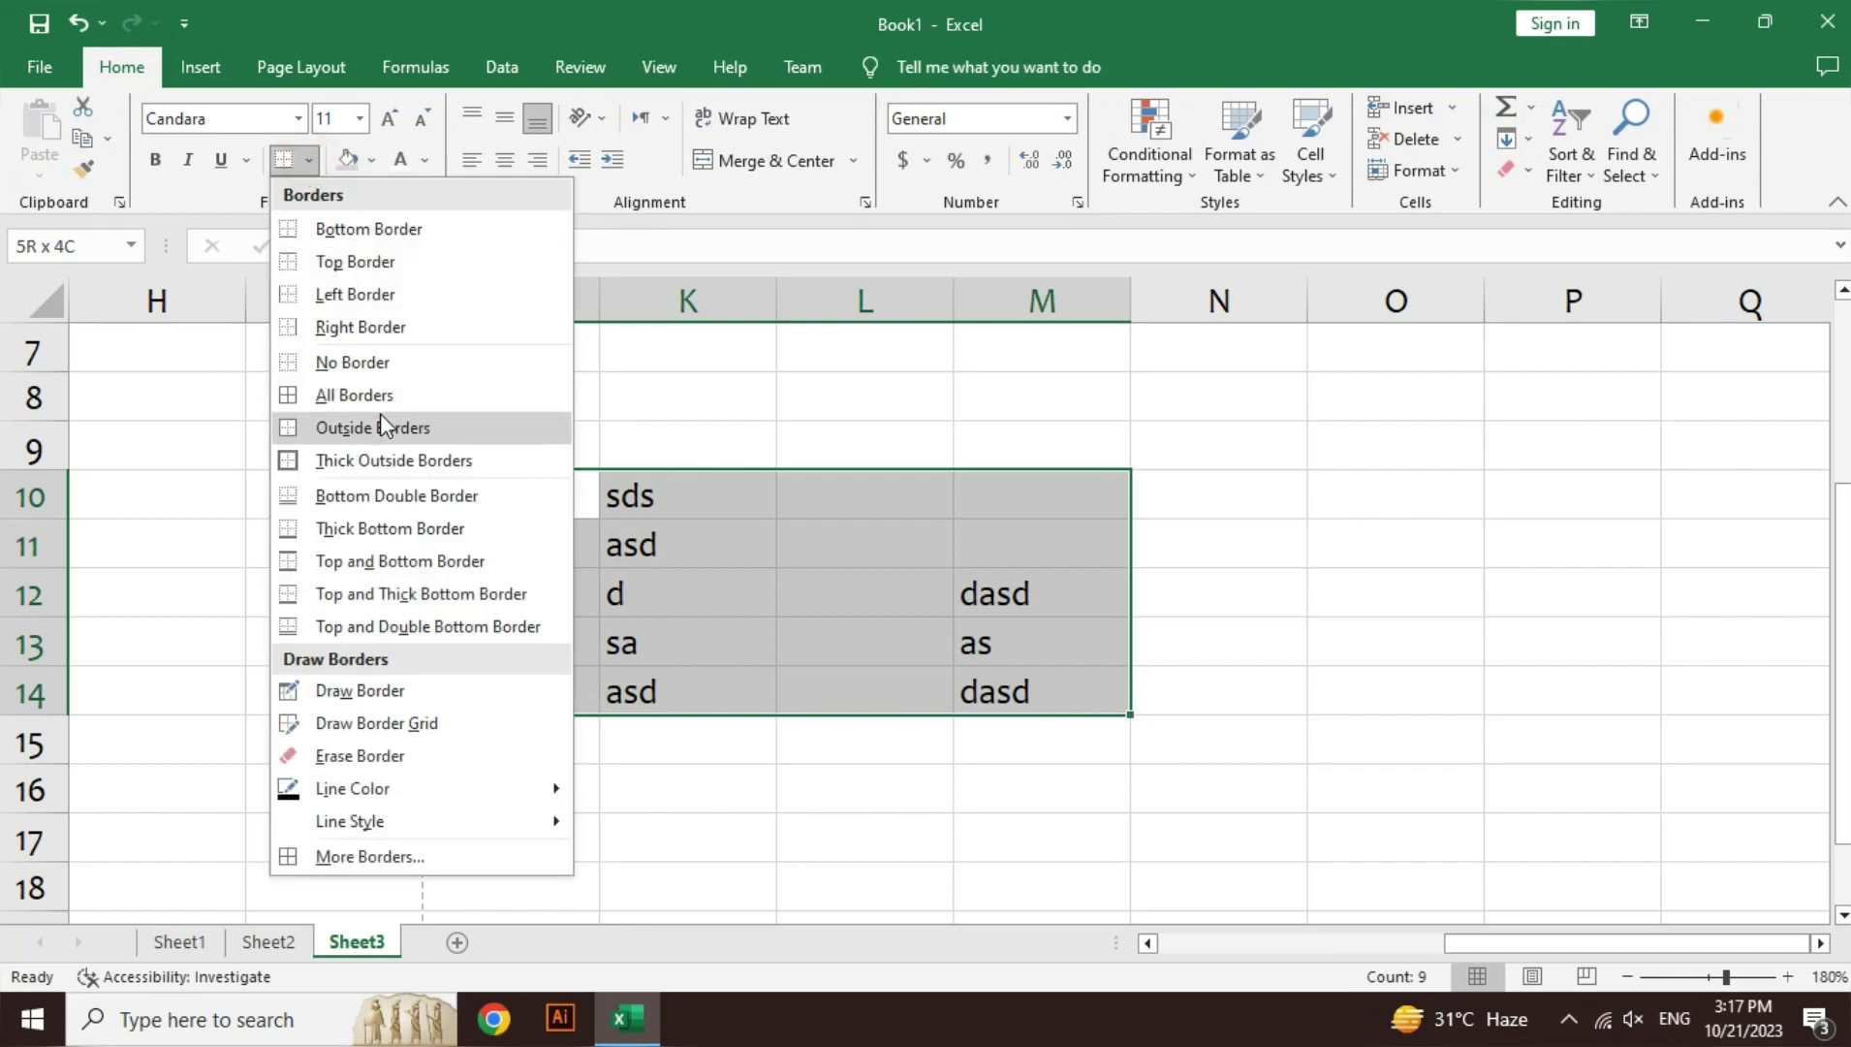
pyautogui.click(380, 414)
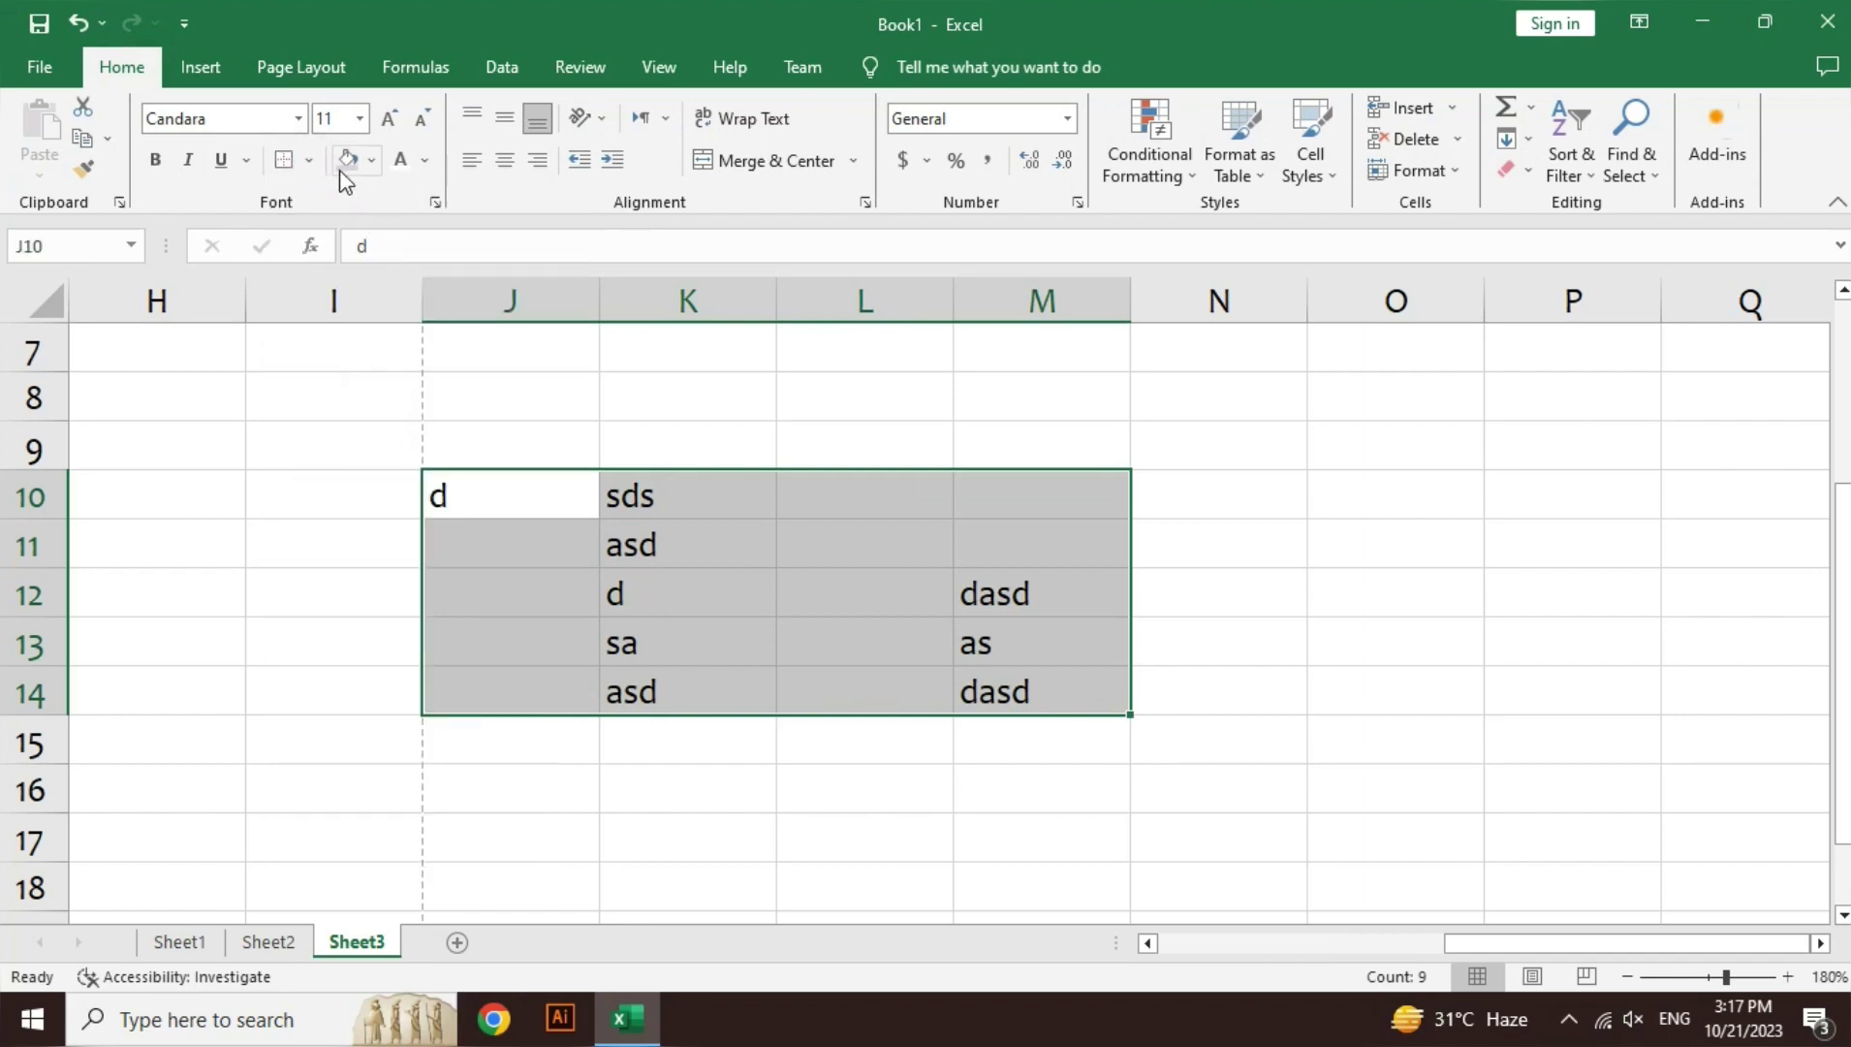
pyautogui.click(310, 161)
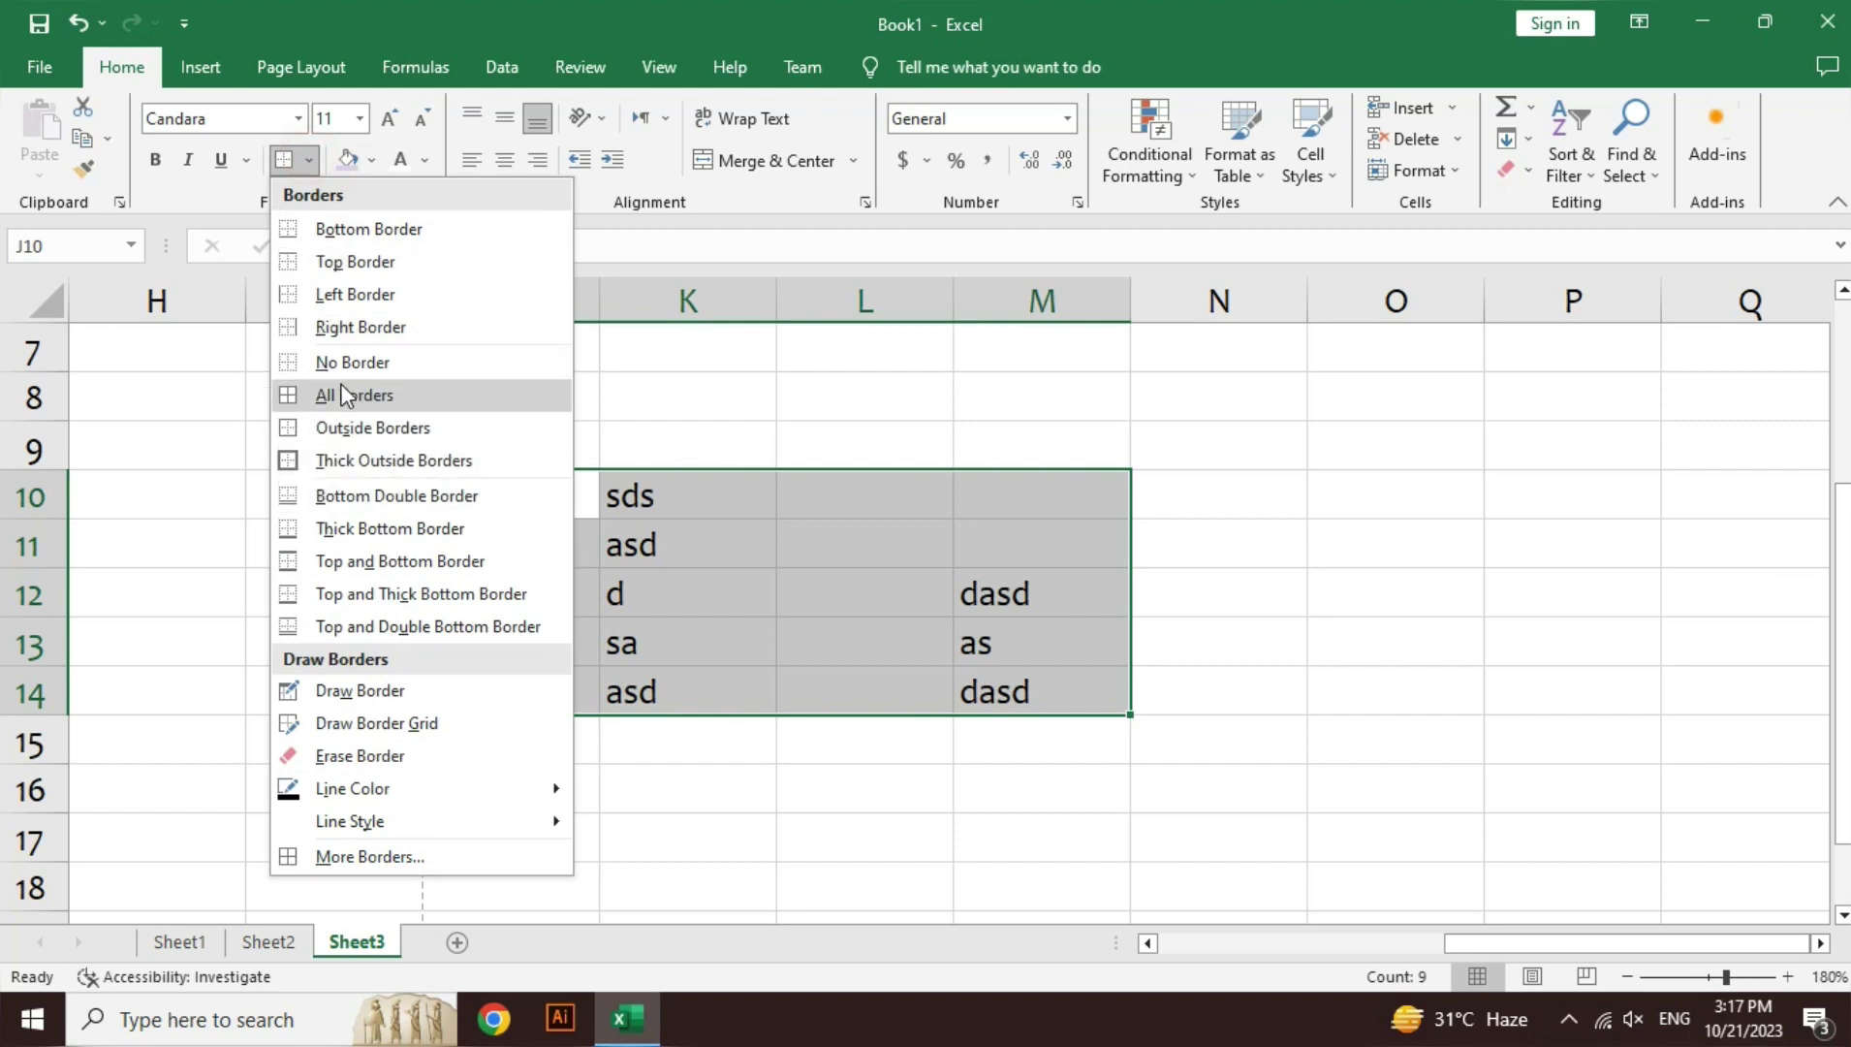
pyautogui.click(344, 395)
# - Preview the bordered table on page 2, then remove the borders again
pyautogui.click(648, 663)
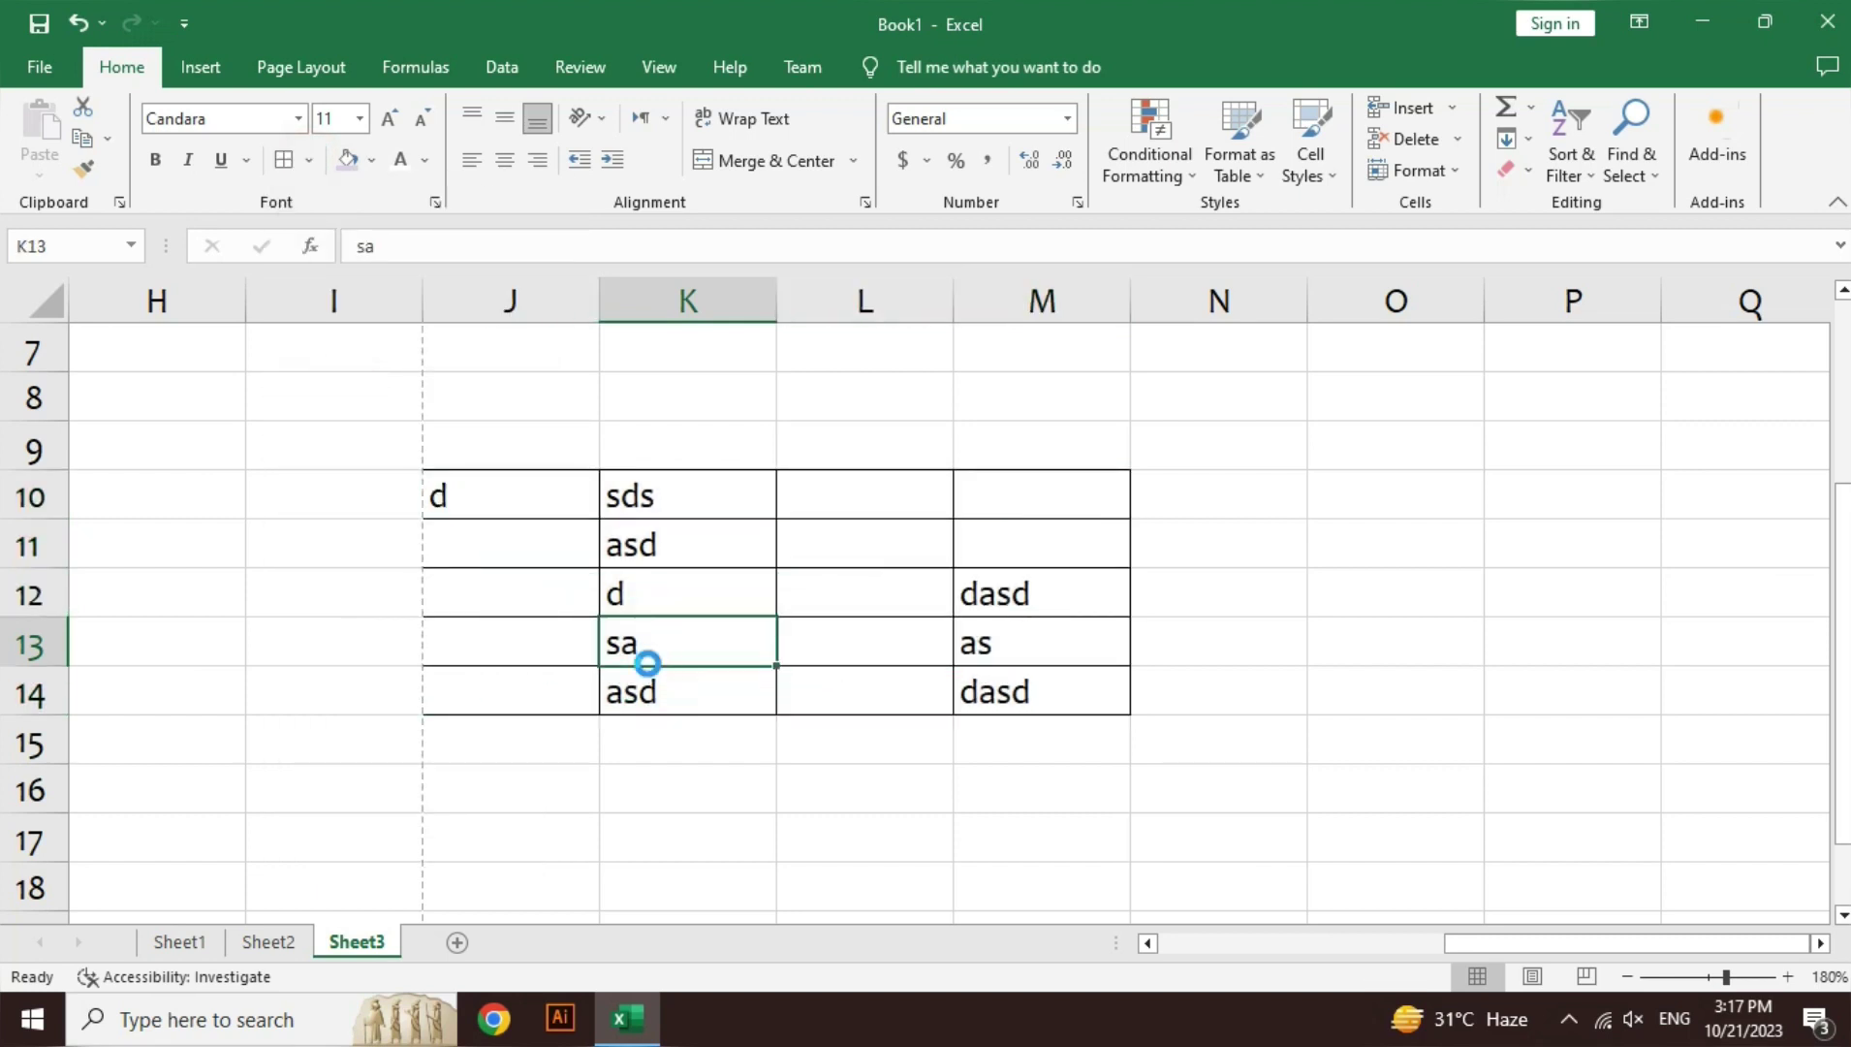
pyautogui.hotkey('ctrl', 'p')
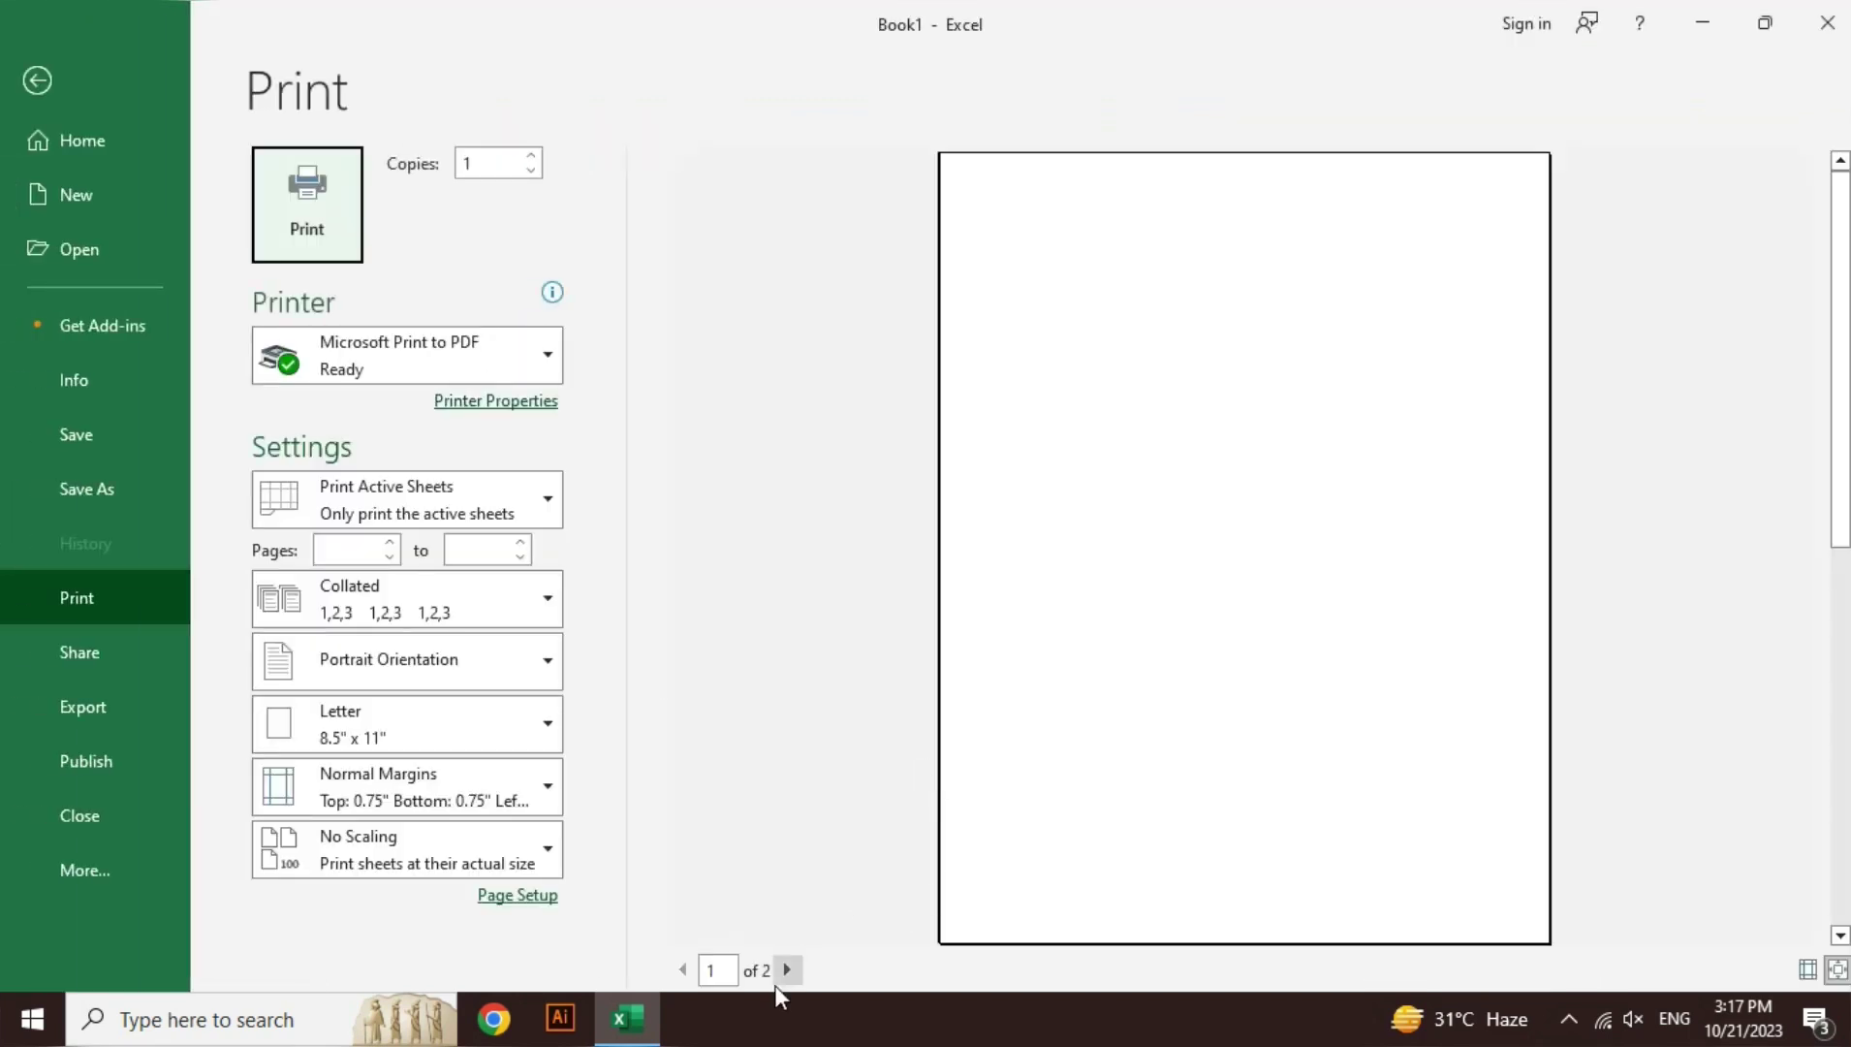
pyautogui.click(784, 972)
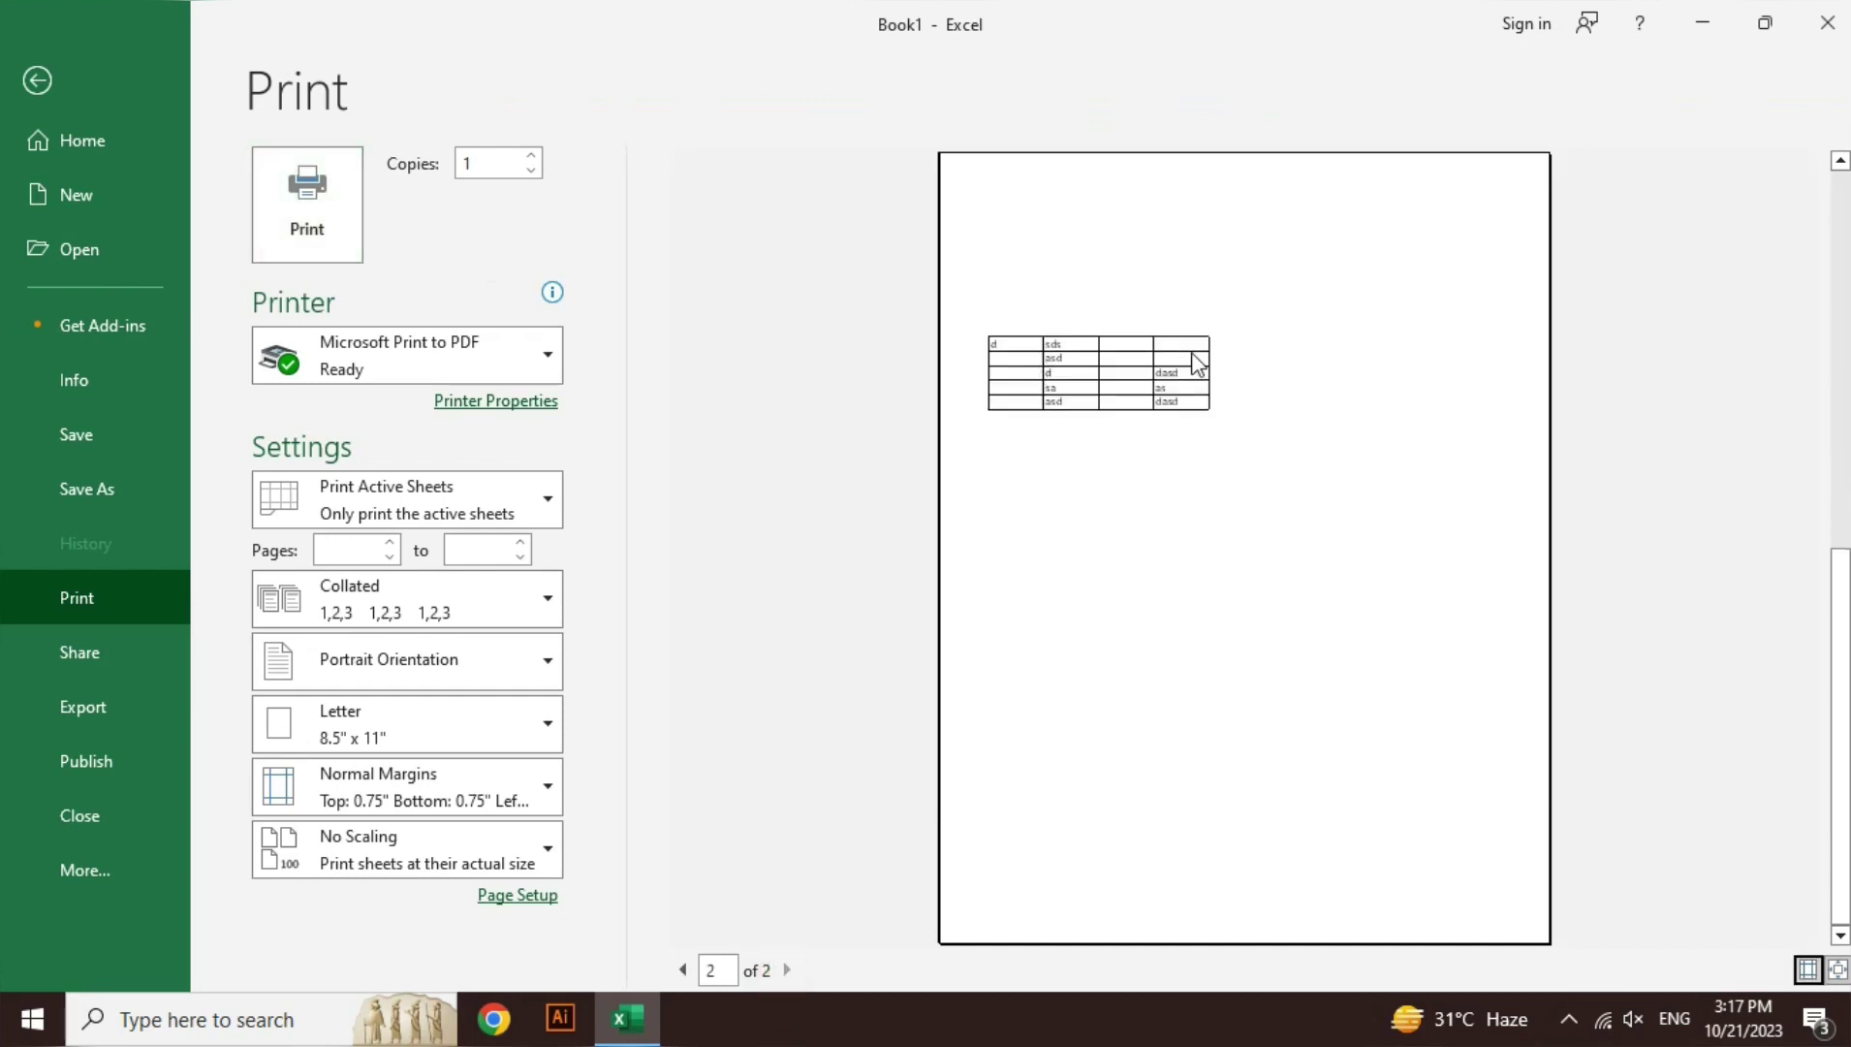
pyautogui.press('Escape')
pyautogui.hotkey('ctrl', 'a')
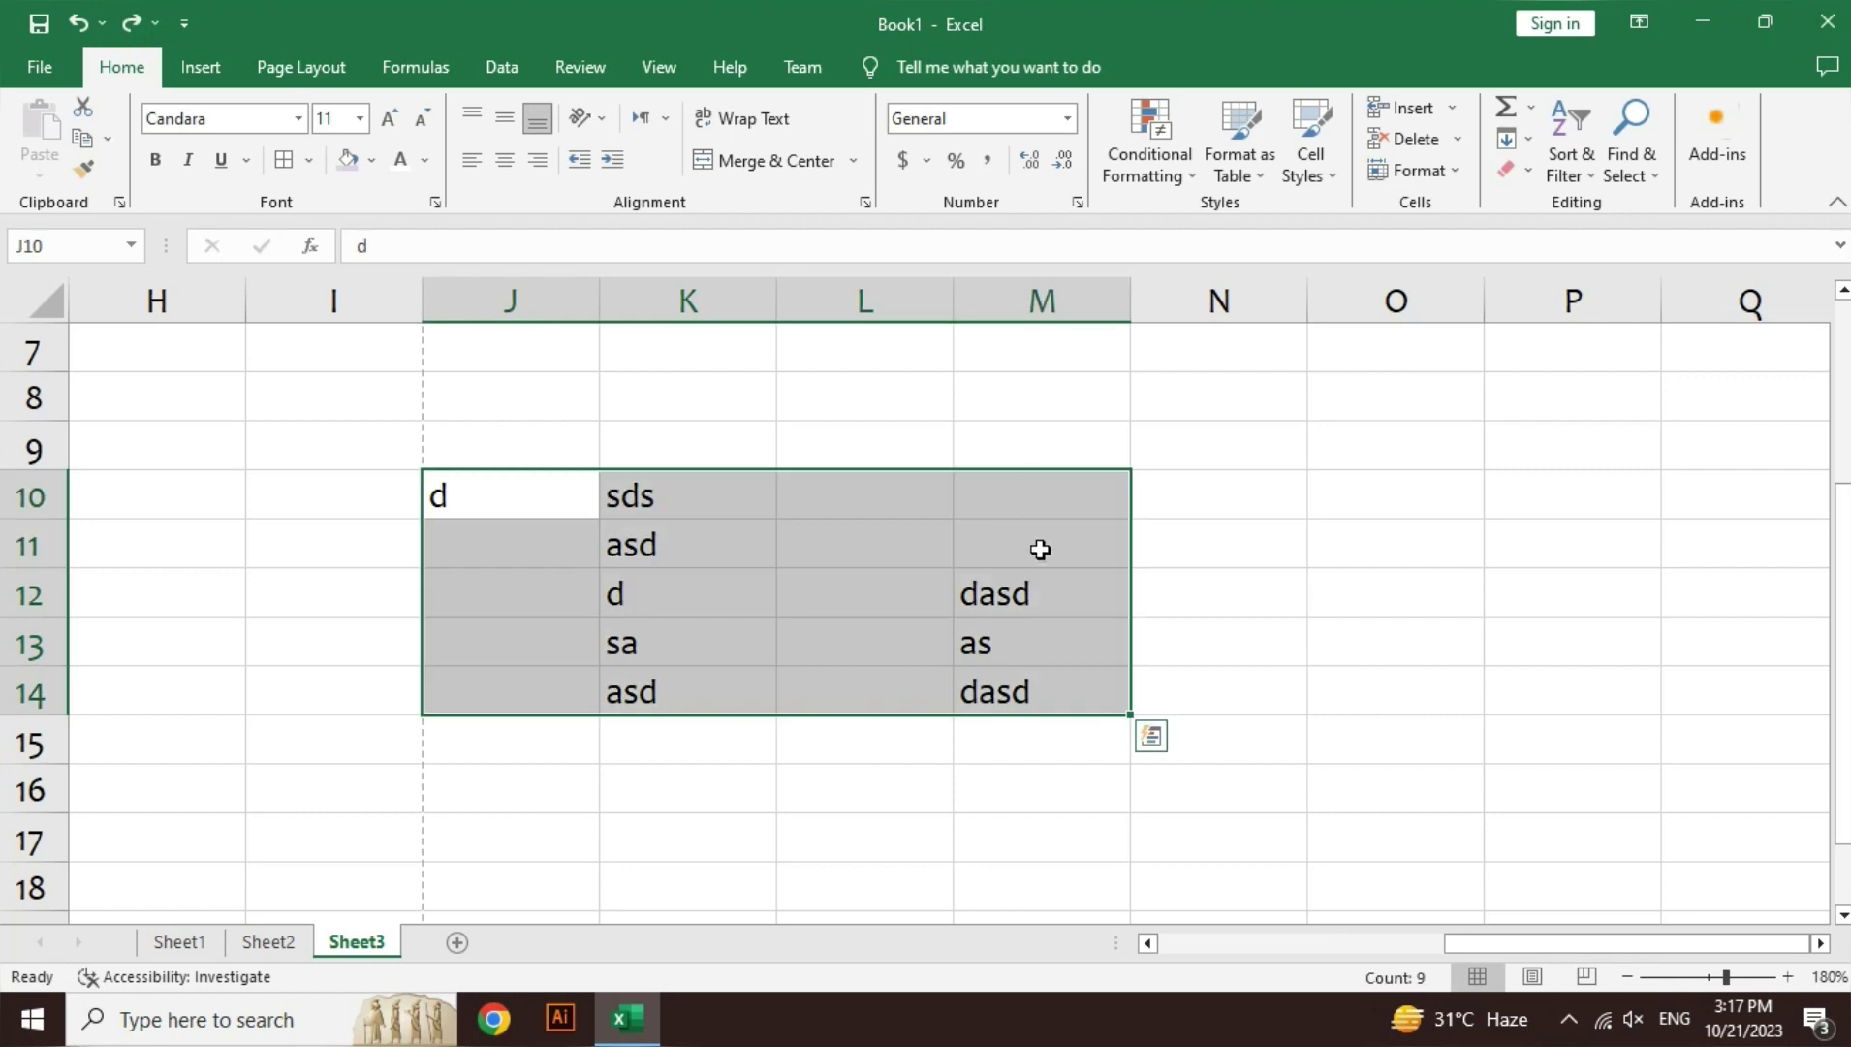
pyautogui.hotkey('ctrl', 'shift', '-')
pyautogui.click(1040, 543)
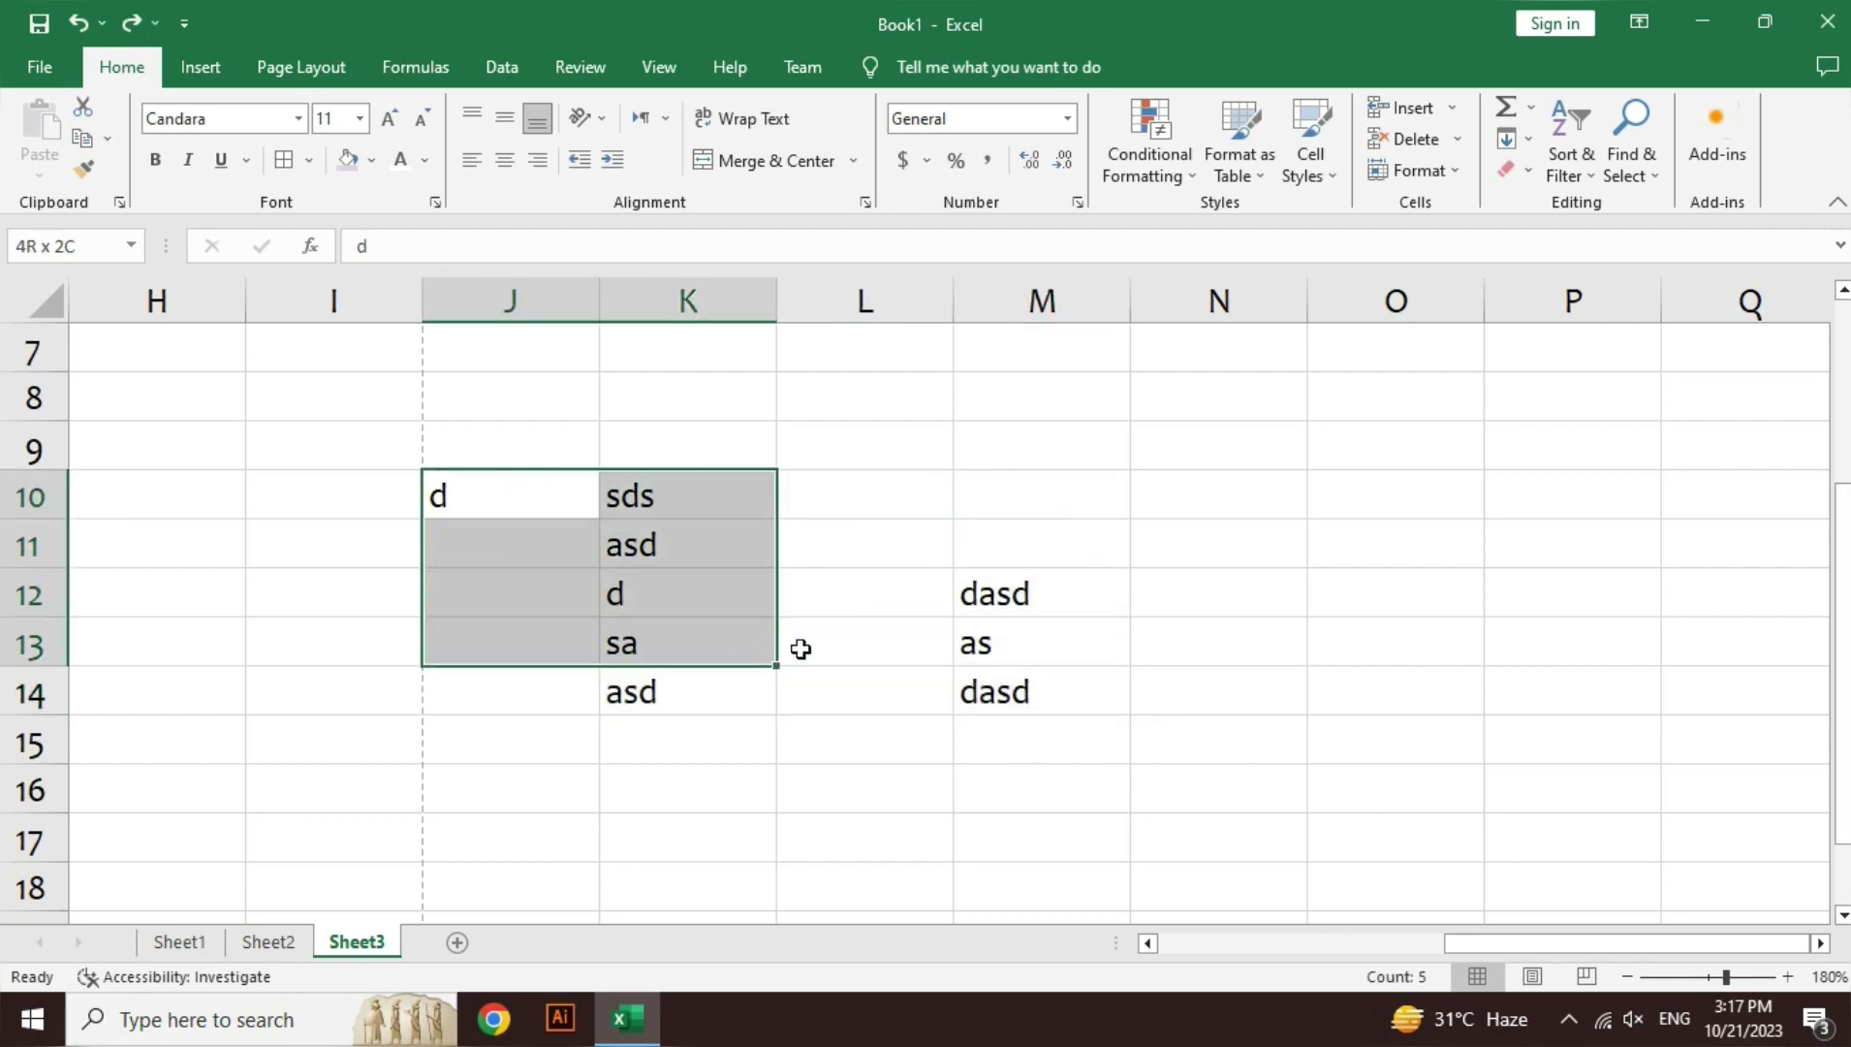
pyautogui.moveTo(537, 506); pyautogui.dragTo(951, 673)
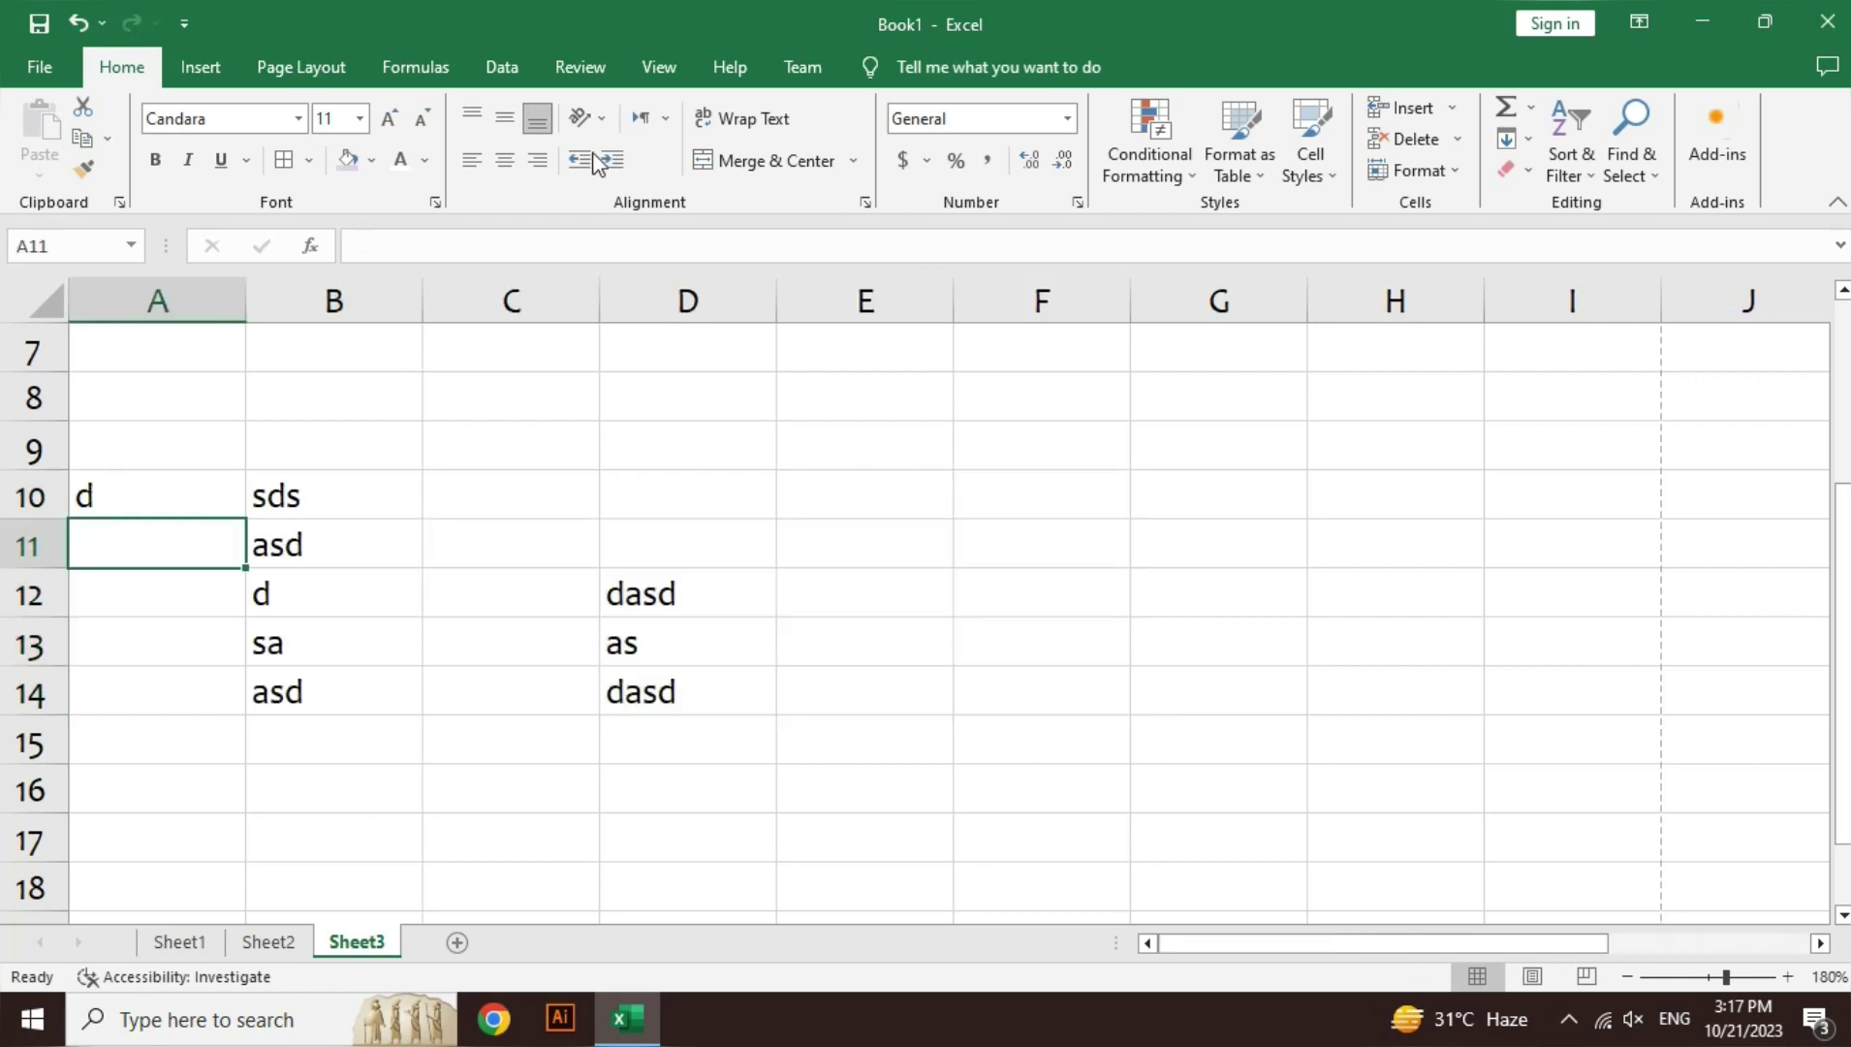
# - Turn on Gridlines Print and view the print preview at actual size
pyautogui.click(320, 68)
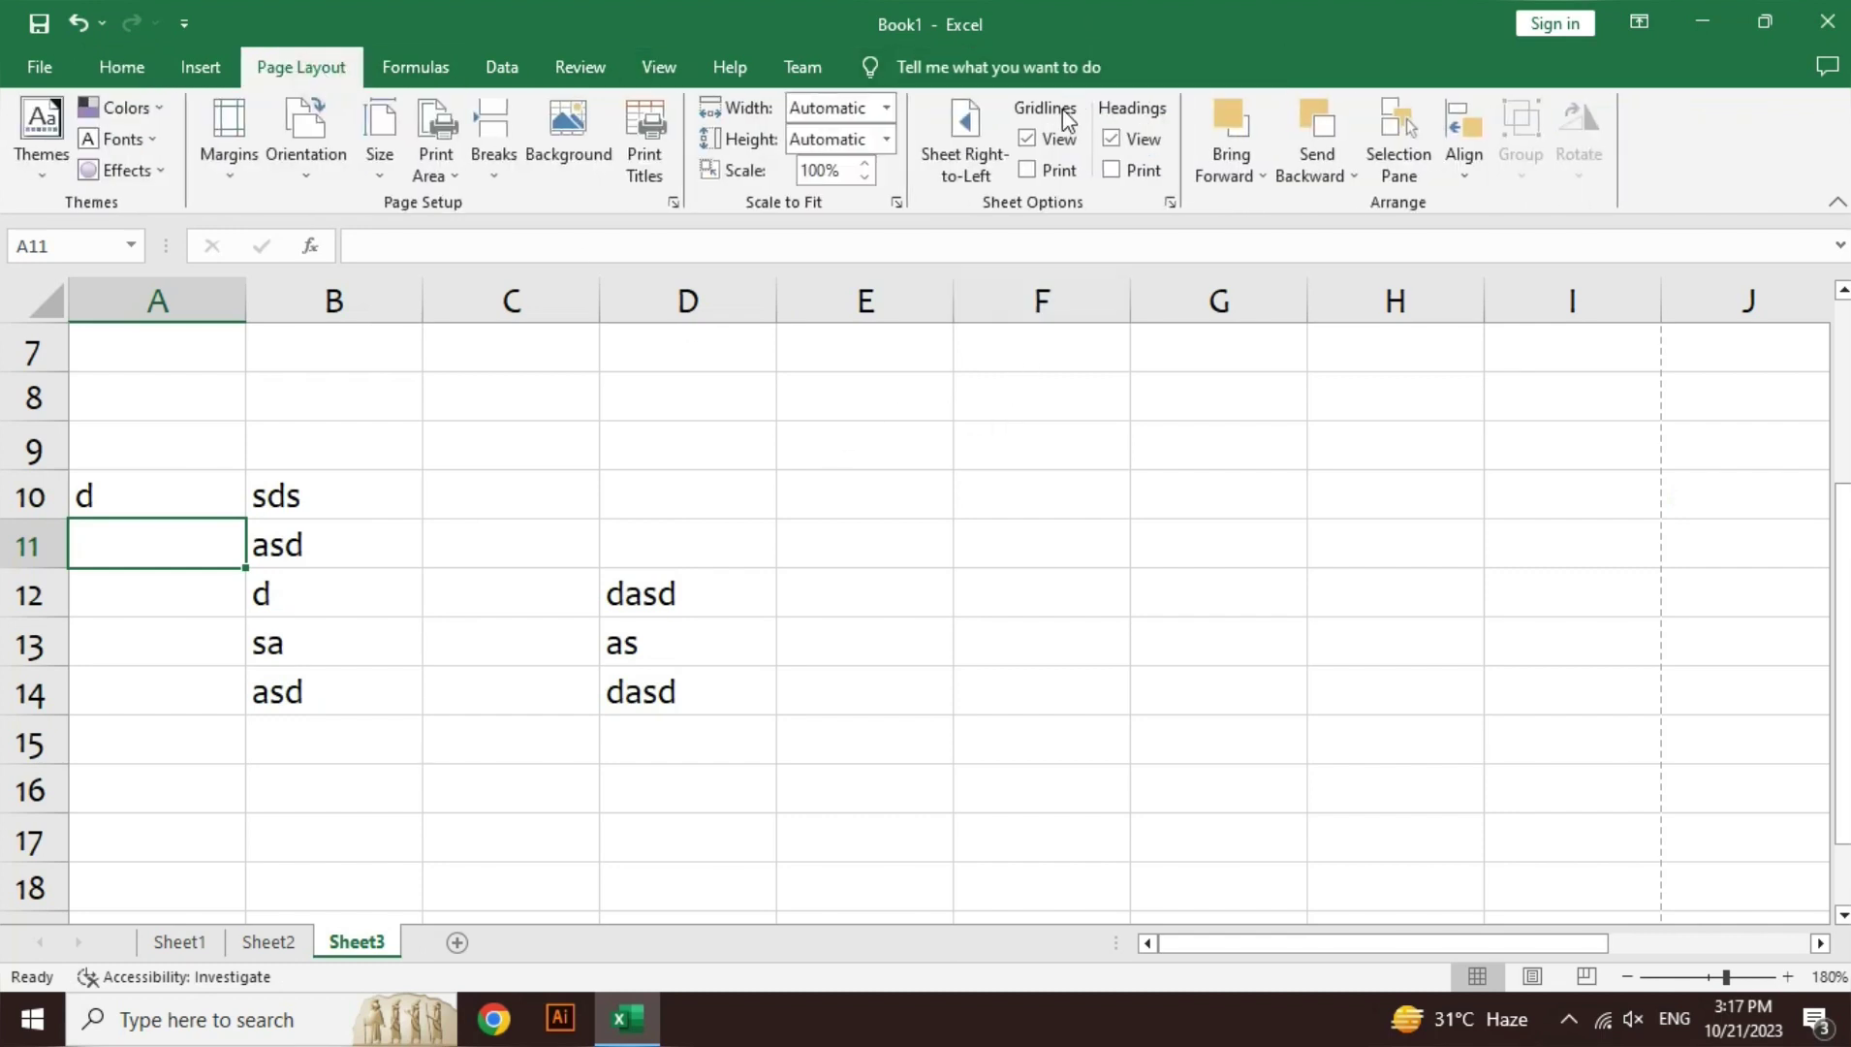
pyautogui.click(1058, 172)
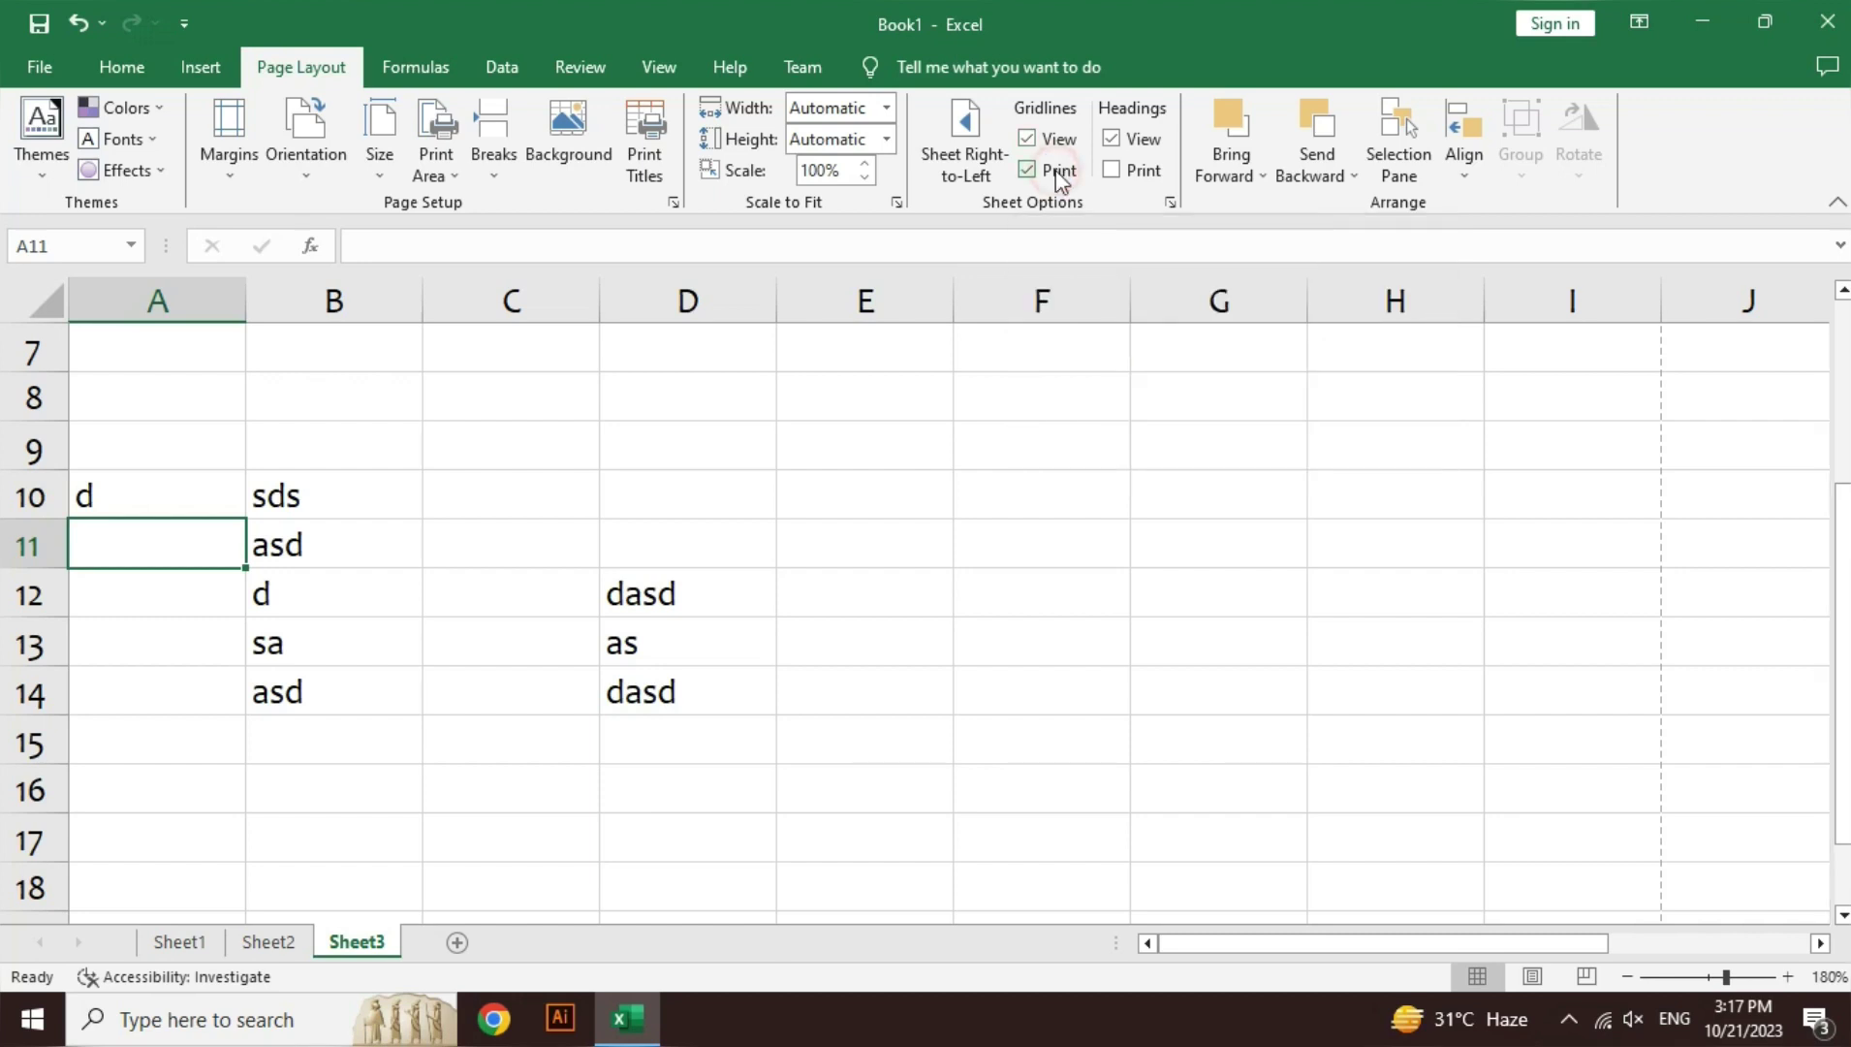
pyautogui.click(756, 479)
pyautogui.hotkey('ctrl', 'p')
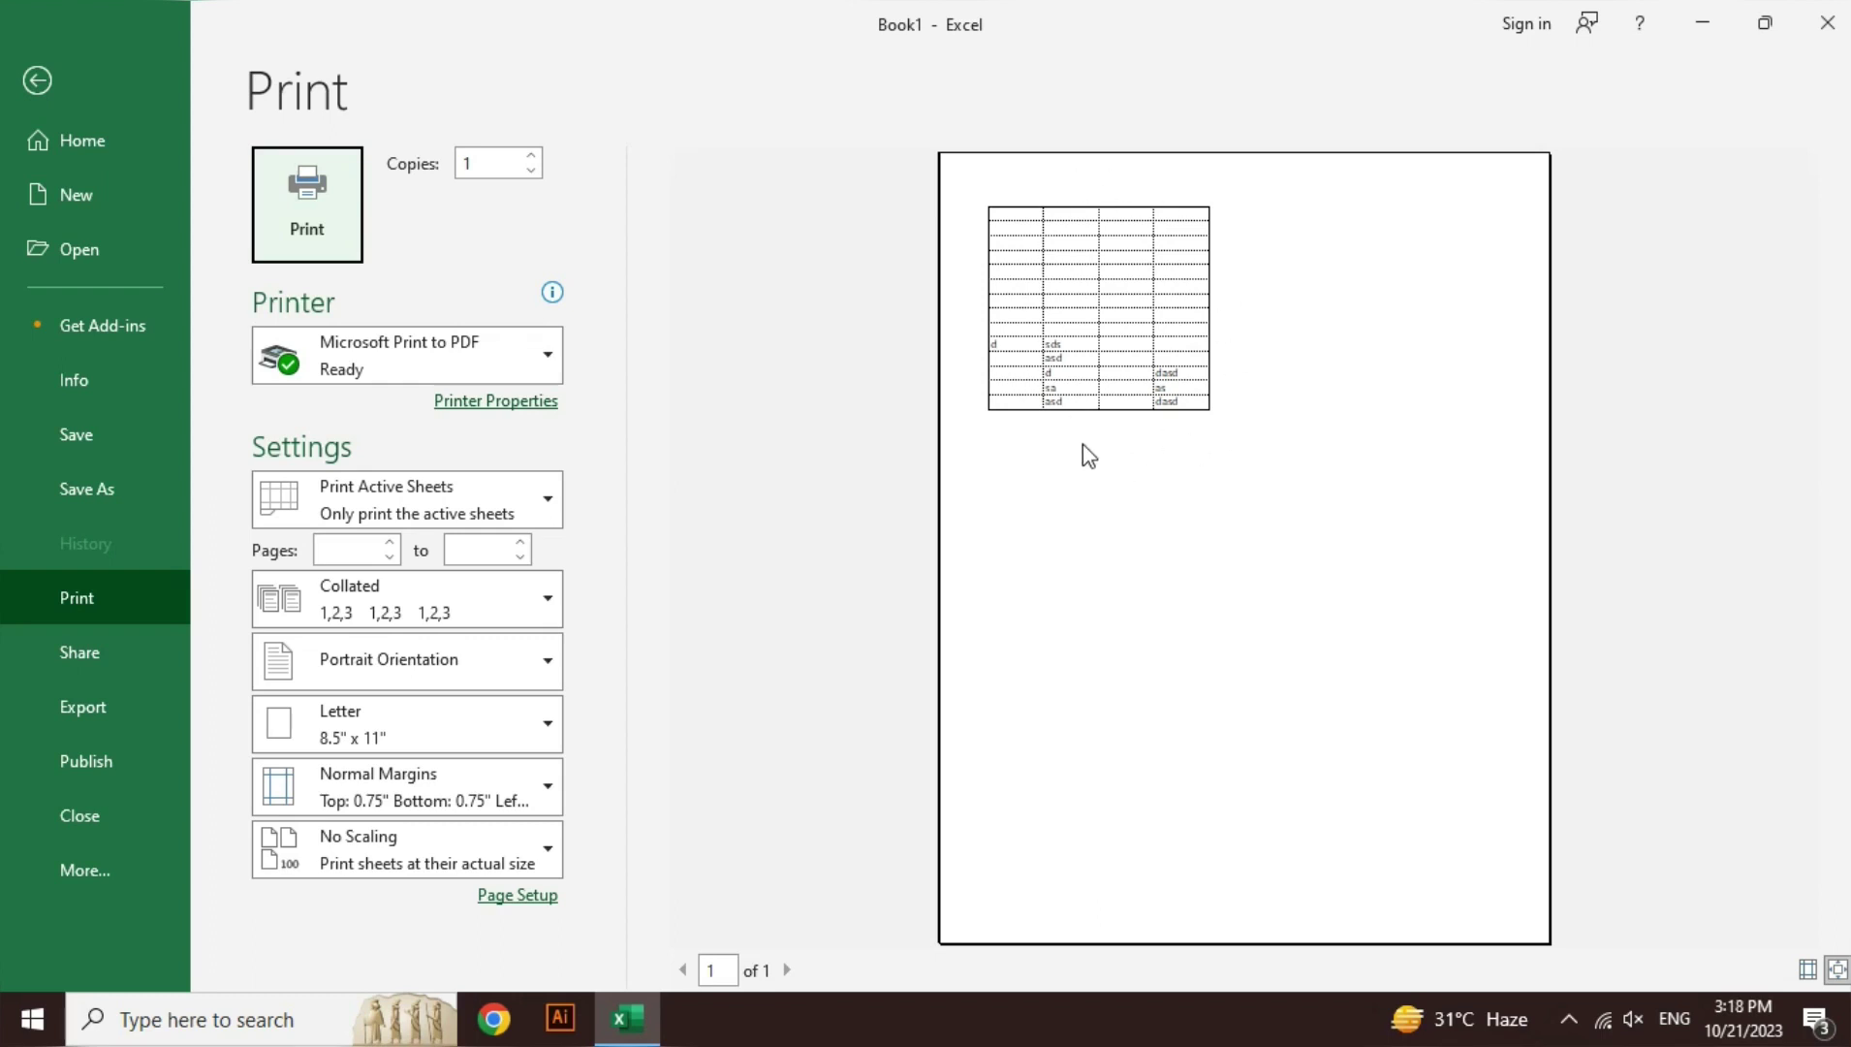
pyautogui.click(1837, 969)
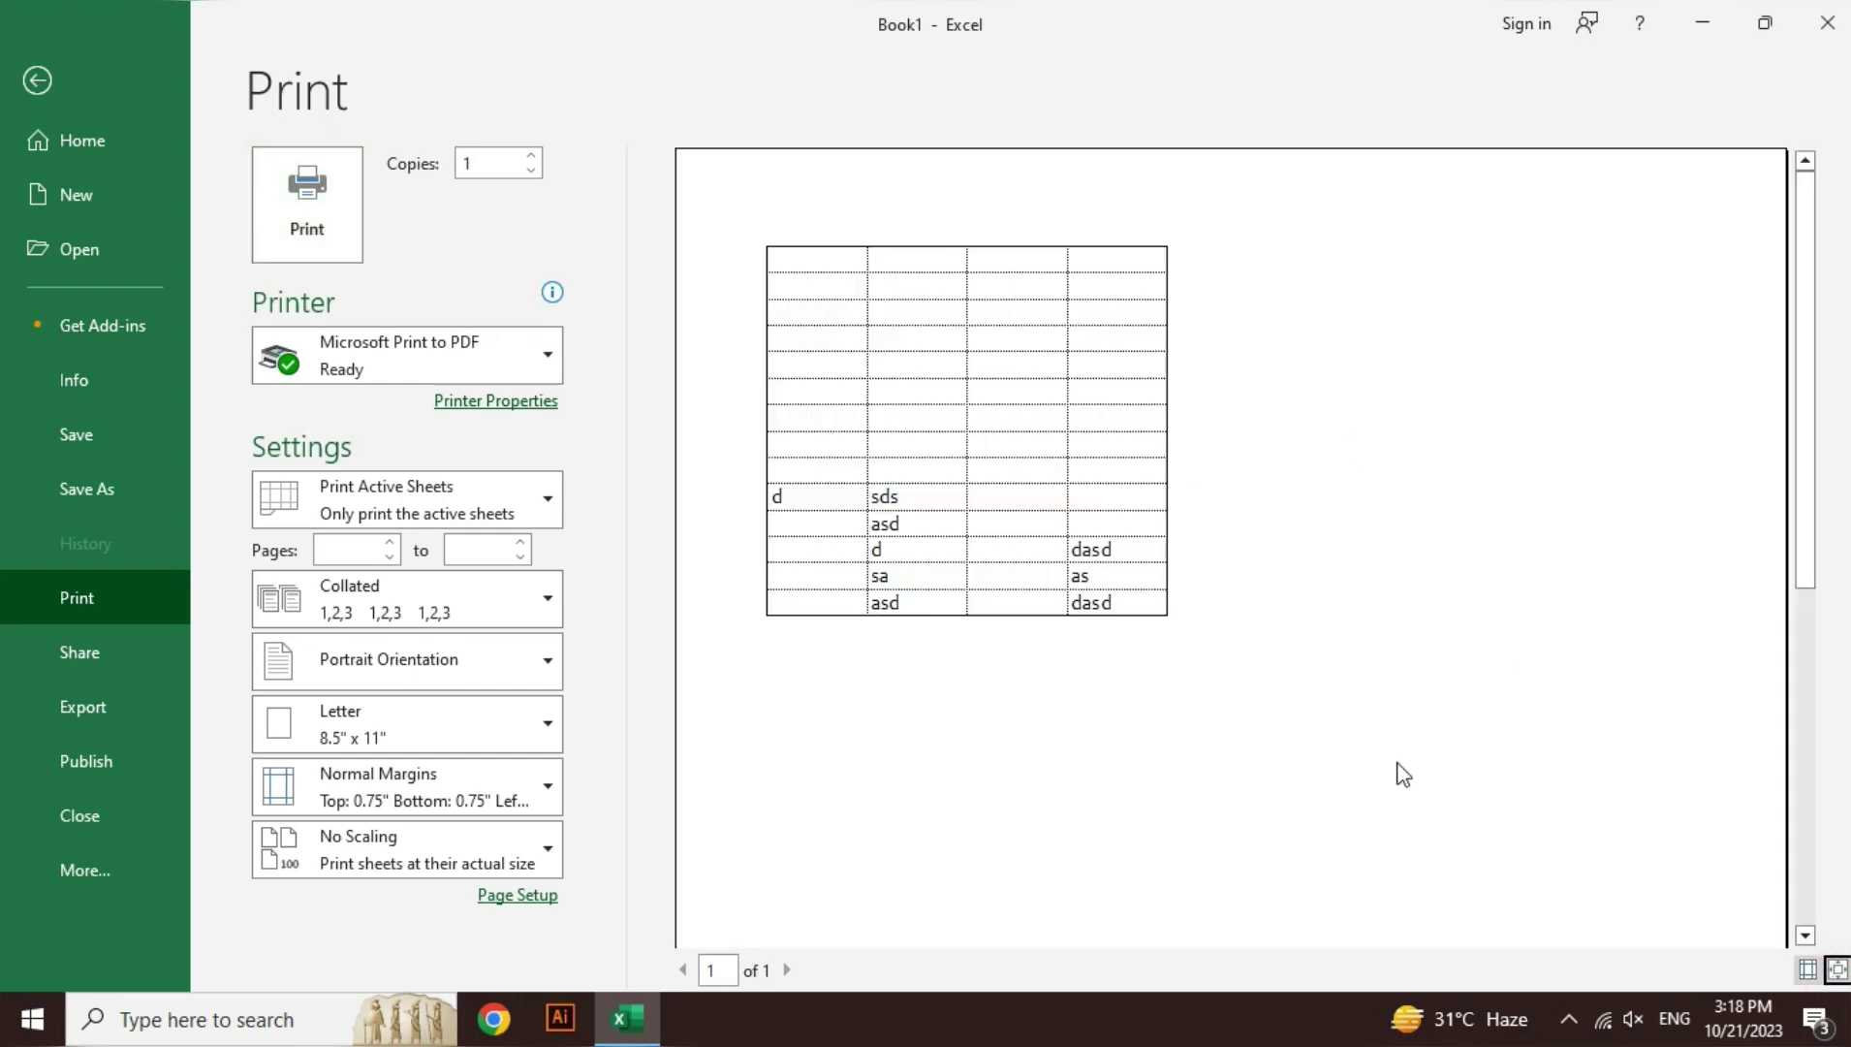
pyautogui.press('Escape')
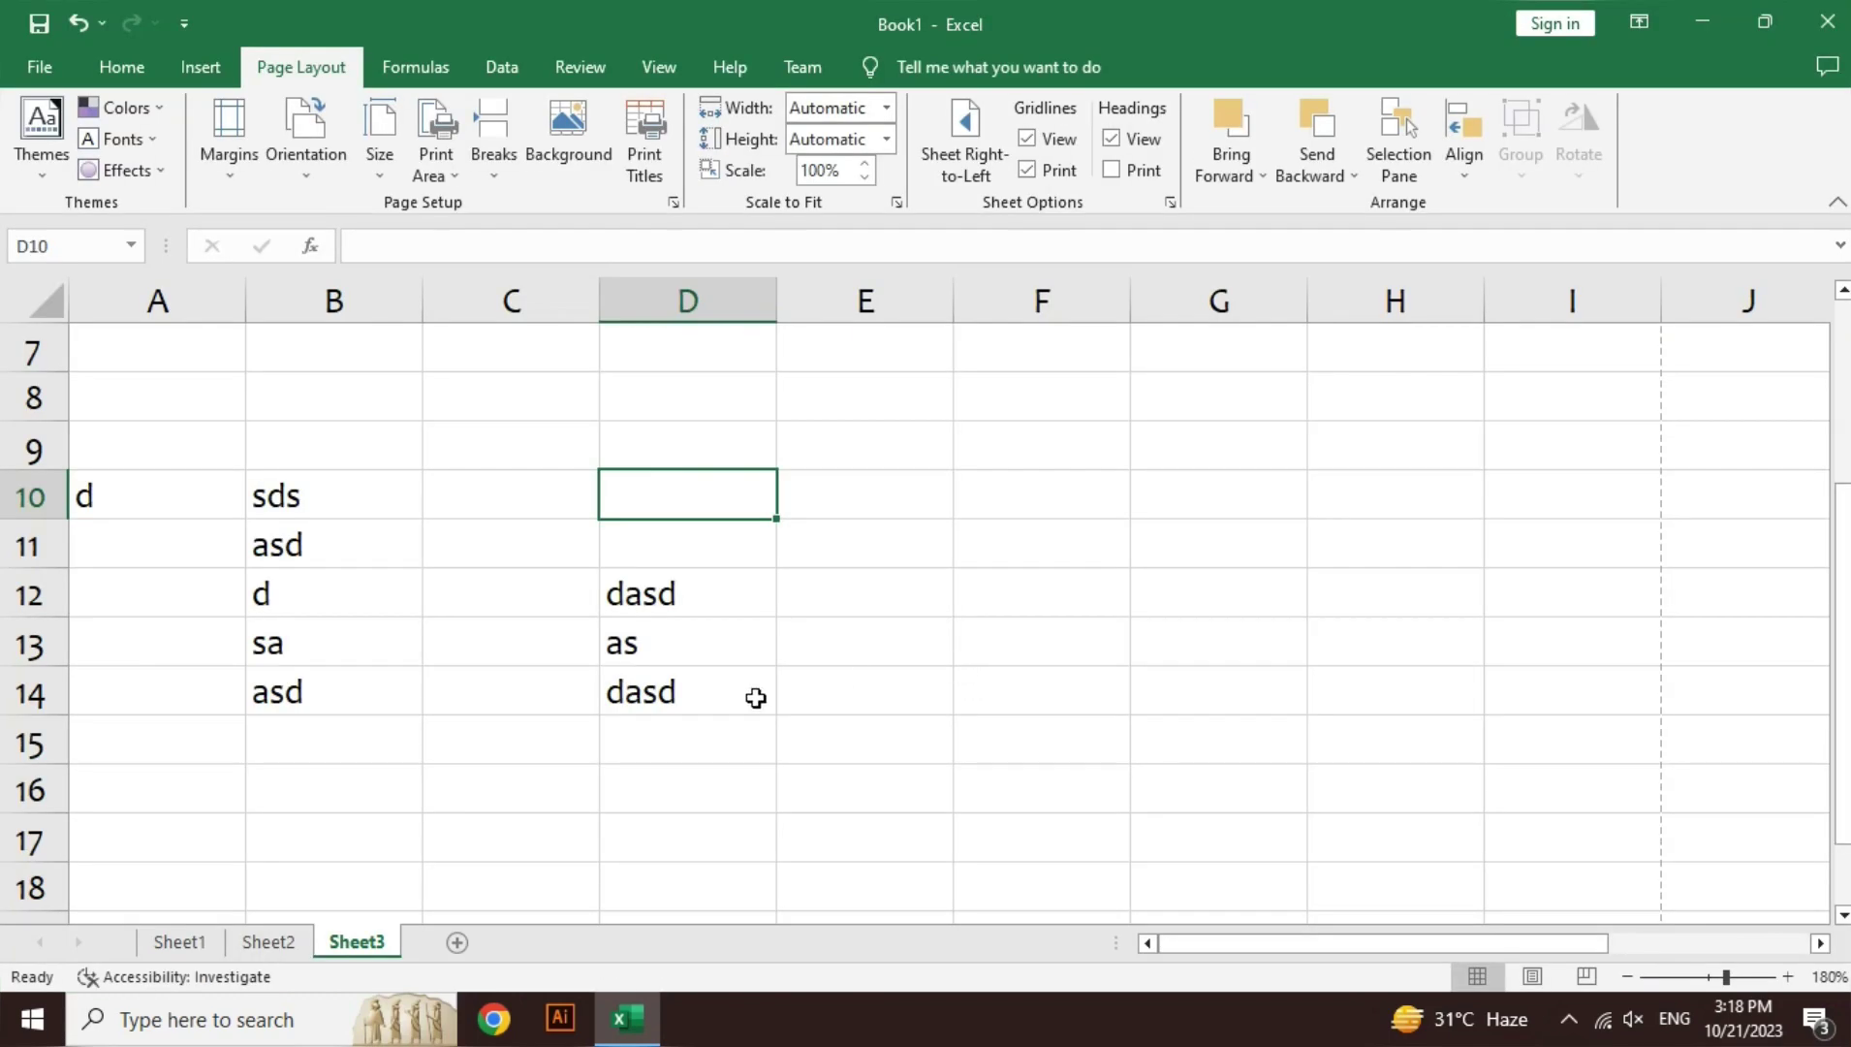
# - Turn Gridlines Print off and confirm the preview shows no gridlines
pyautogui.moveTo(177, 517); pyautogui.dragTo(475, 713)
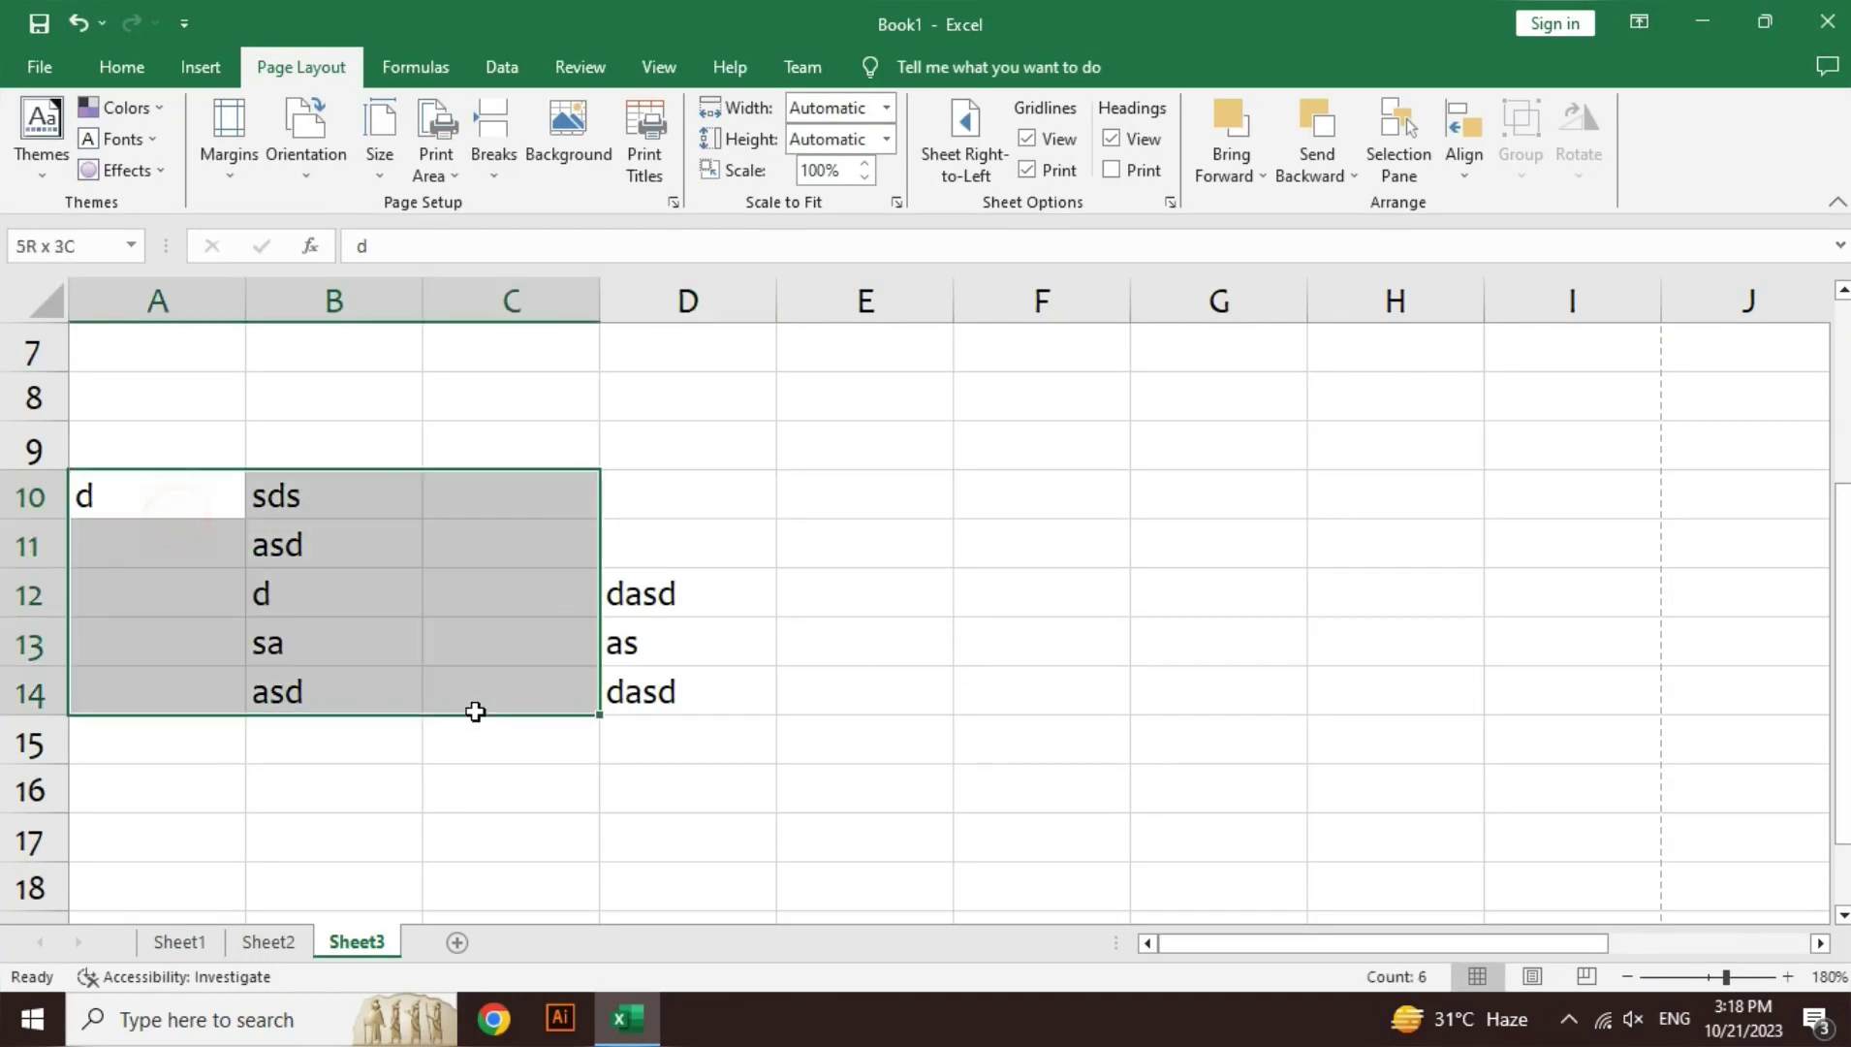
pyautogui.click(584, 690)
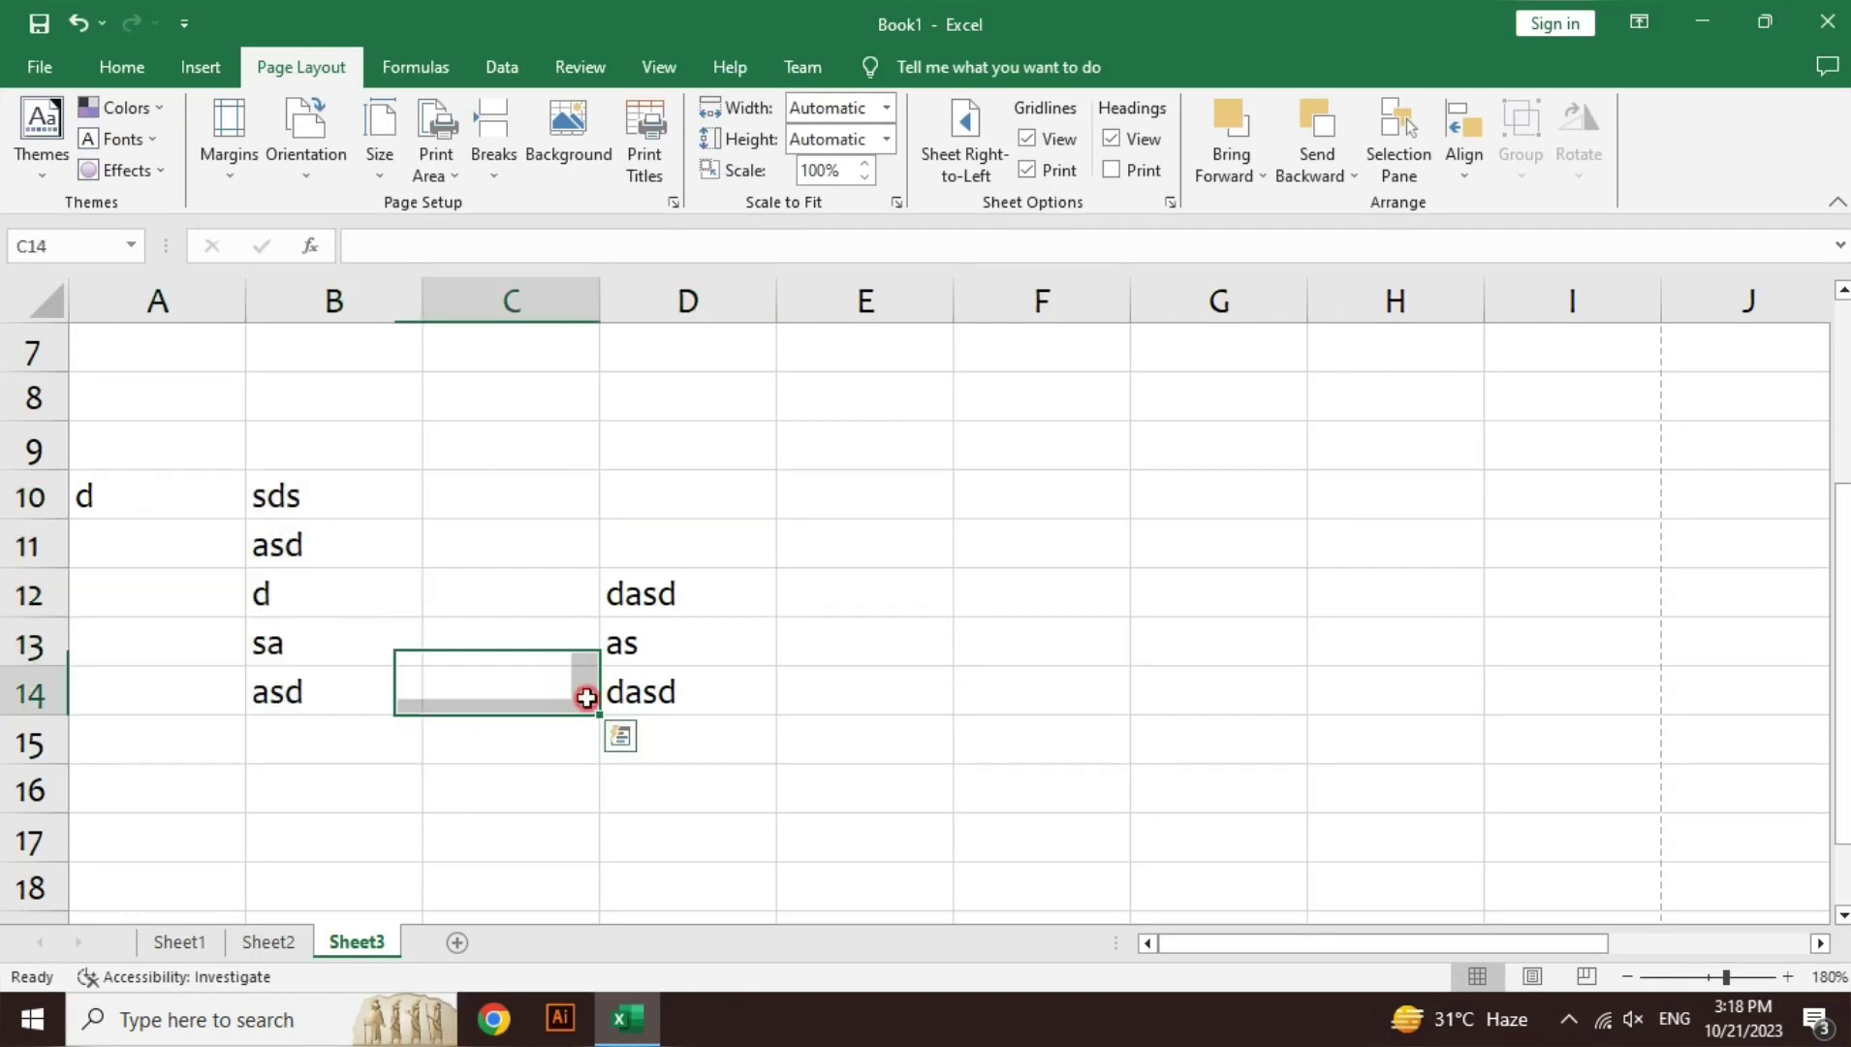
pyautogui.click(1043, 181)
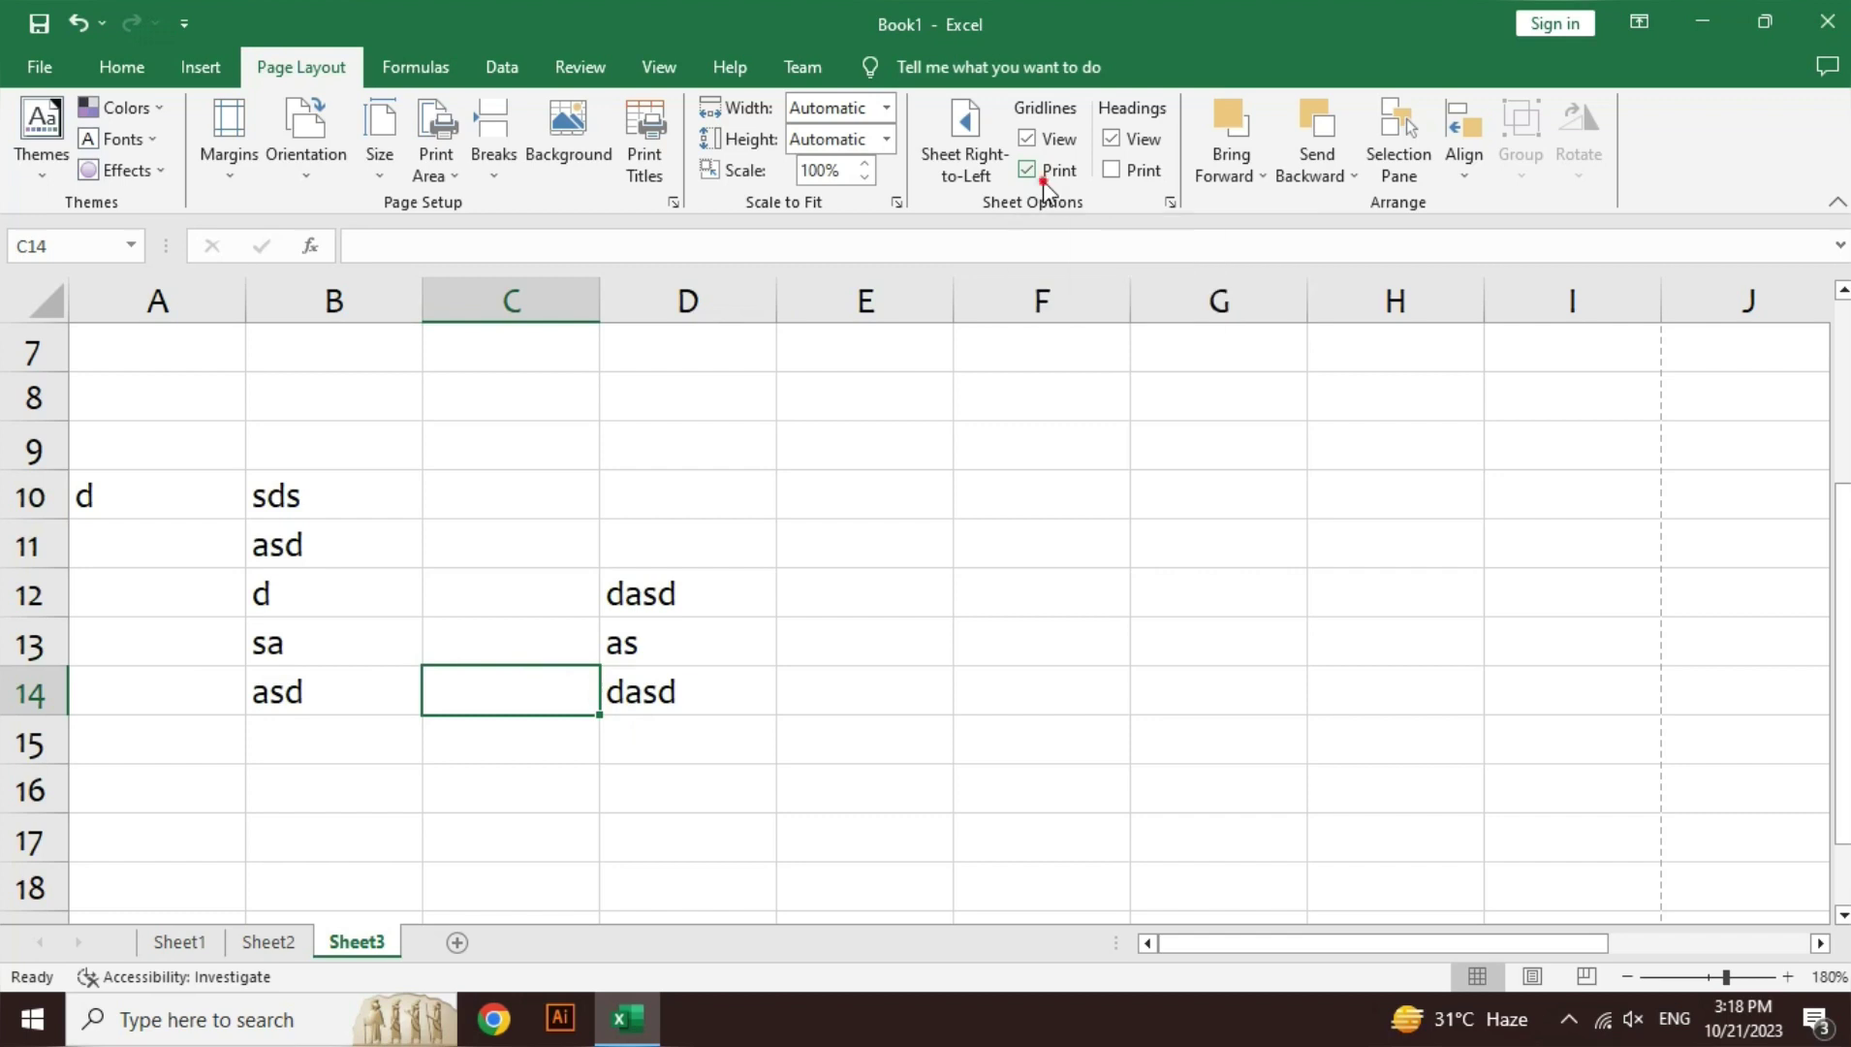
pyautogui.click(884, 434)
pyautogui.hotkey('ctrl', 'p')
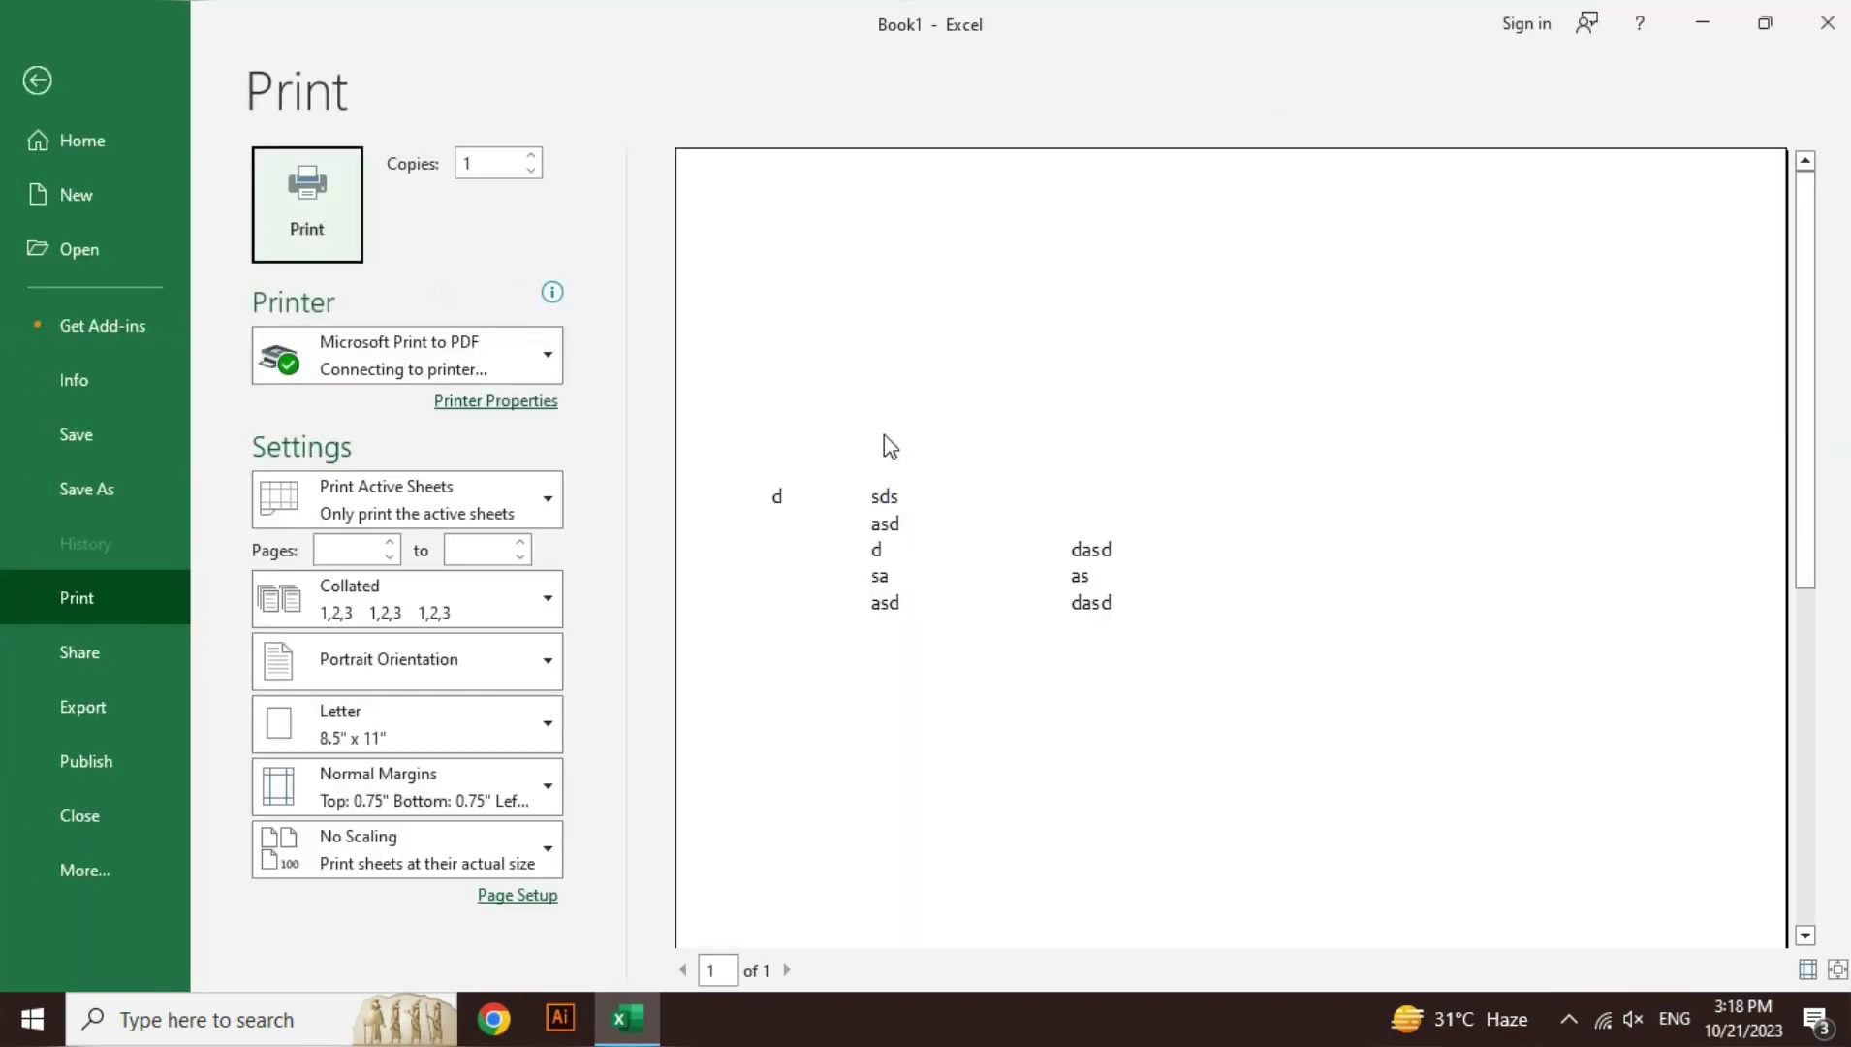
pyautogui.press('Escape')
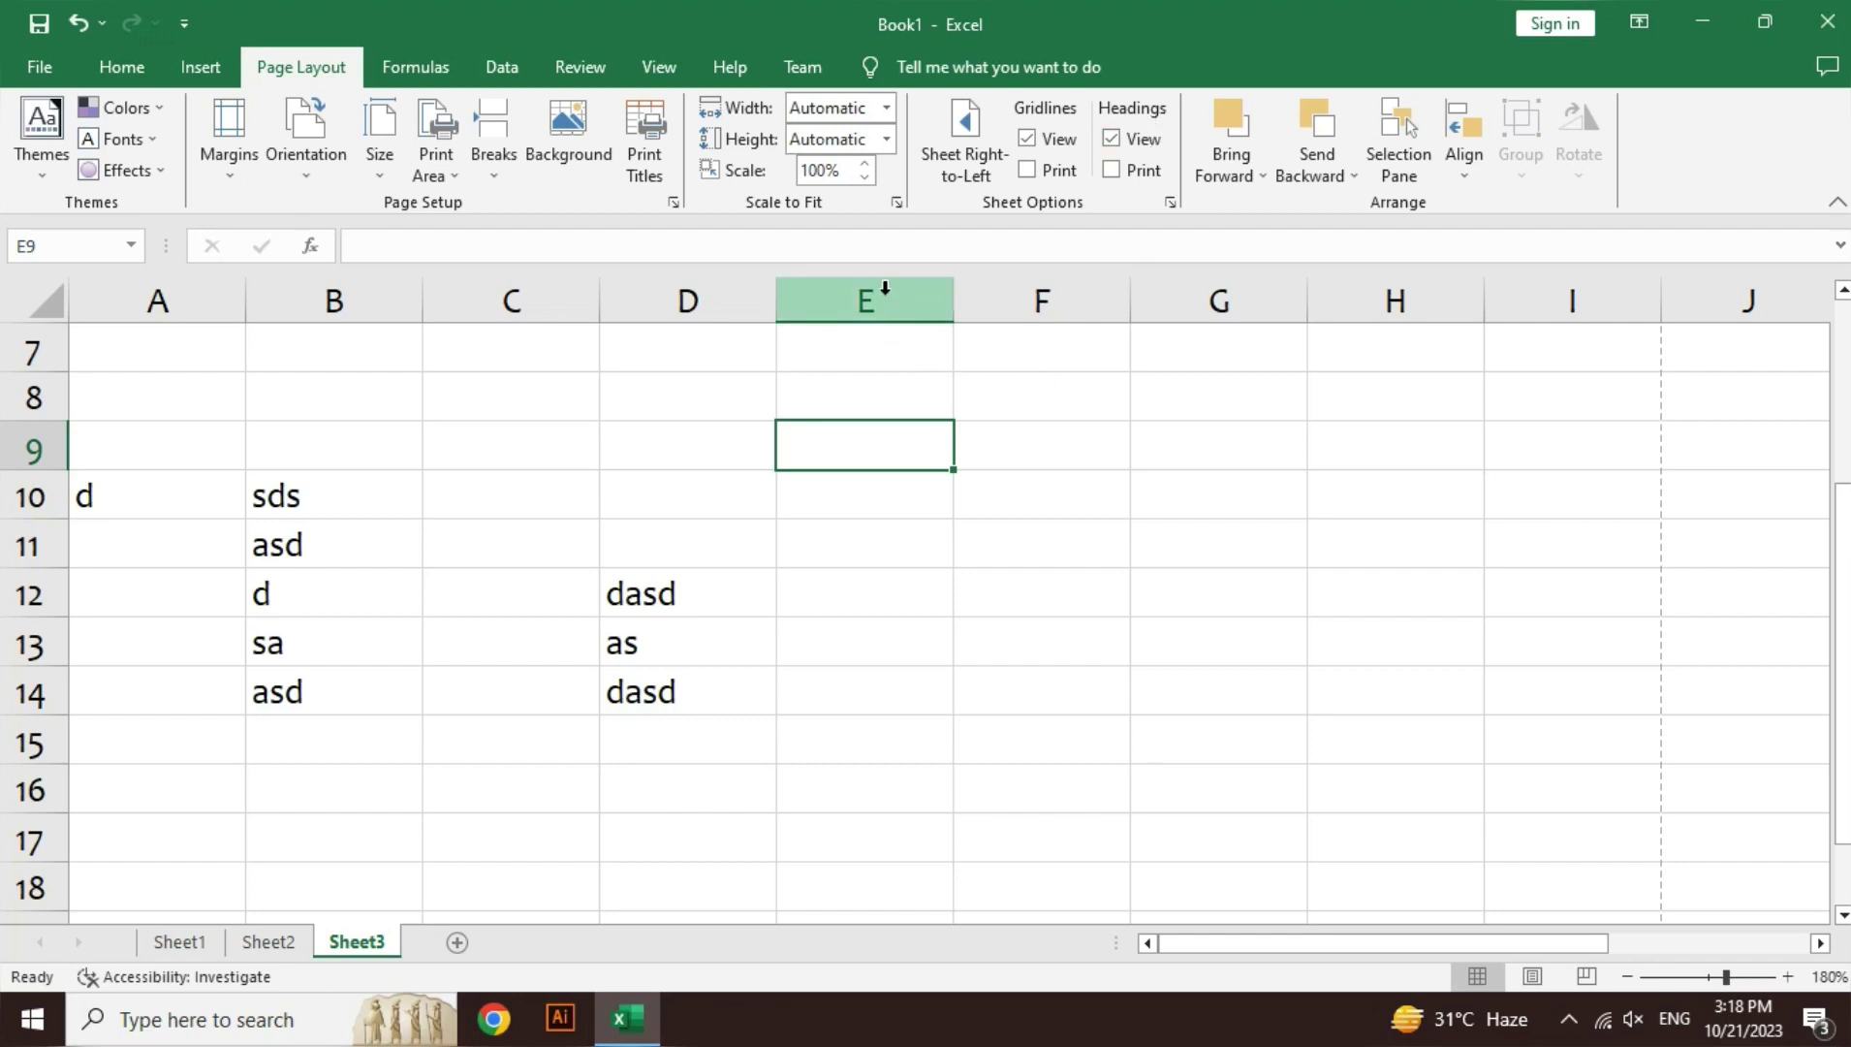
pyautogui.moveTo(880, 290); pyautogui.dragTo(1164, 281)
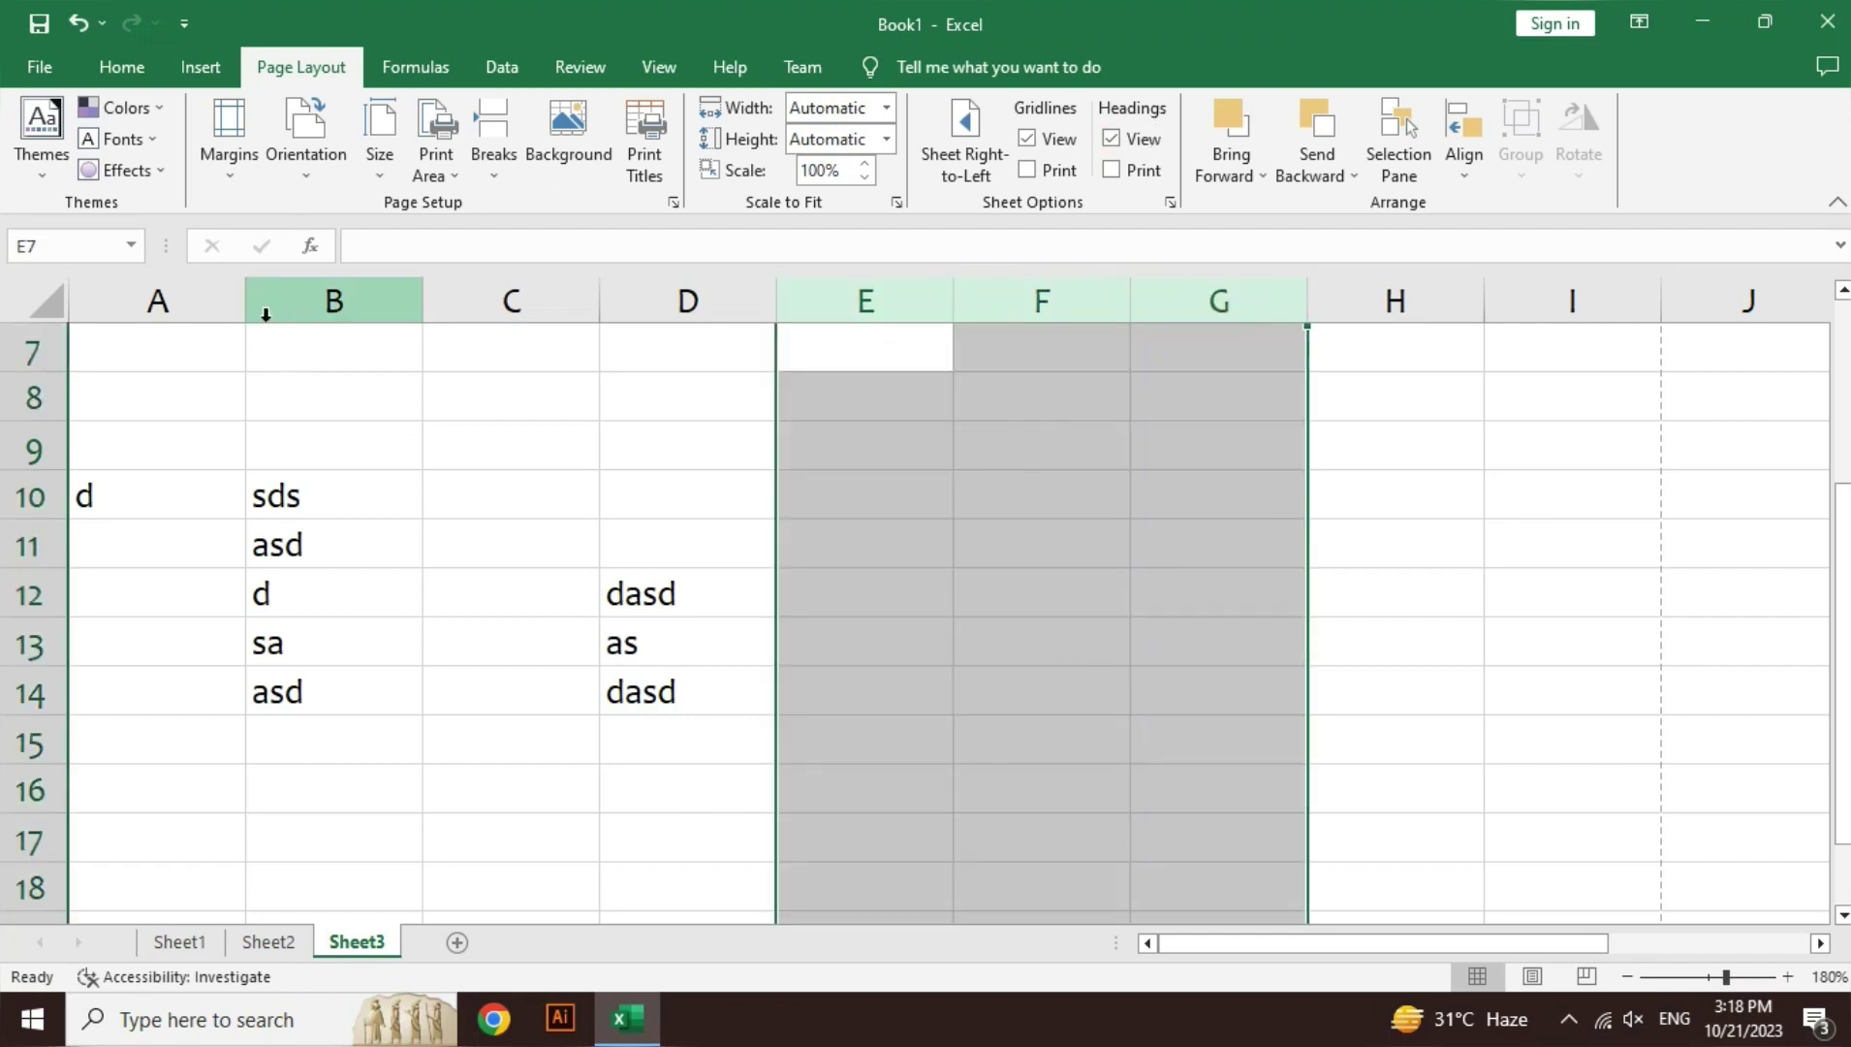
pyautogui.moveTo(33, 350); pyautogui.dragTo(29, 603)
pyautogui.click(330, 448)
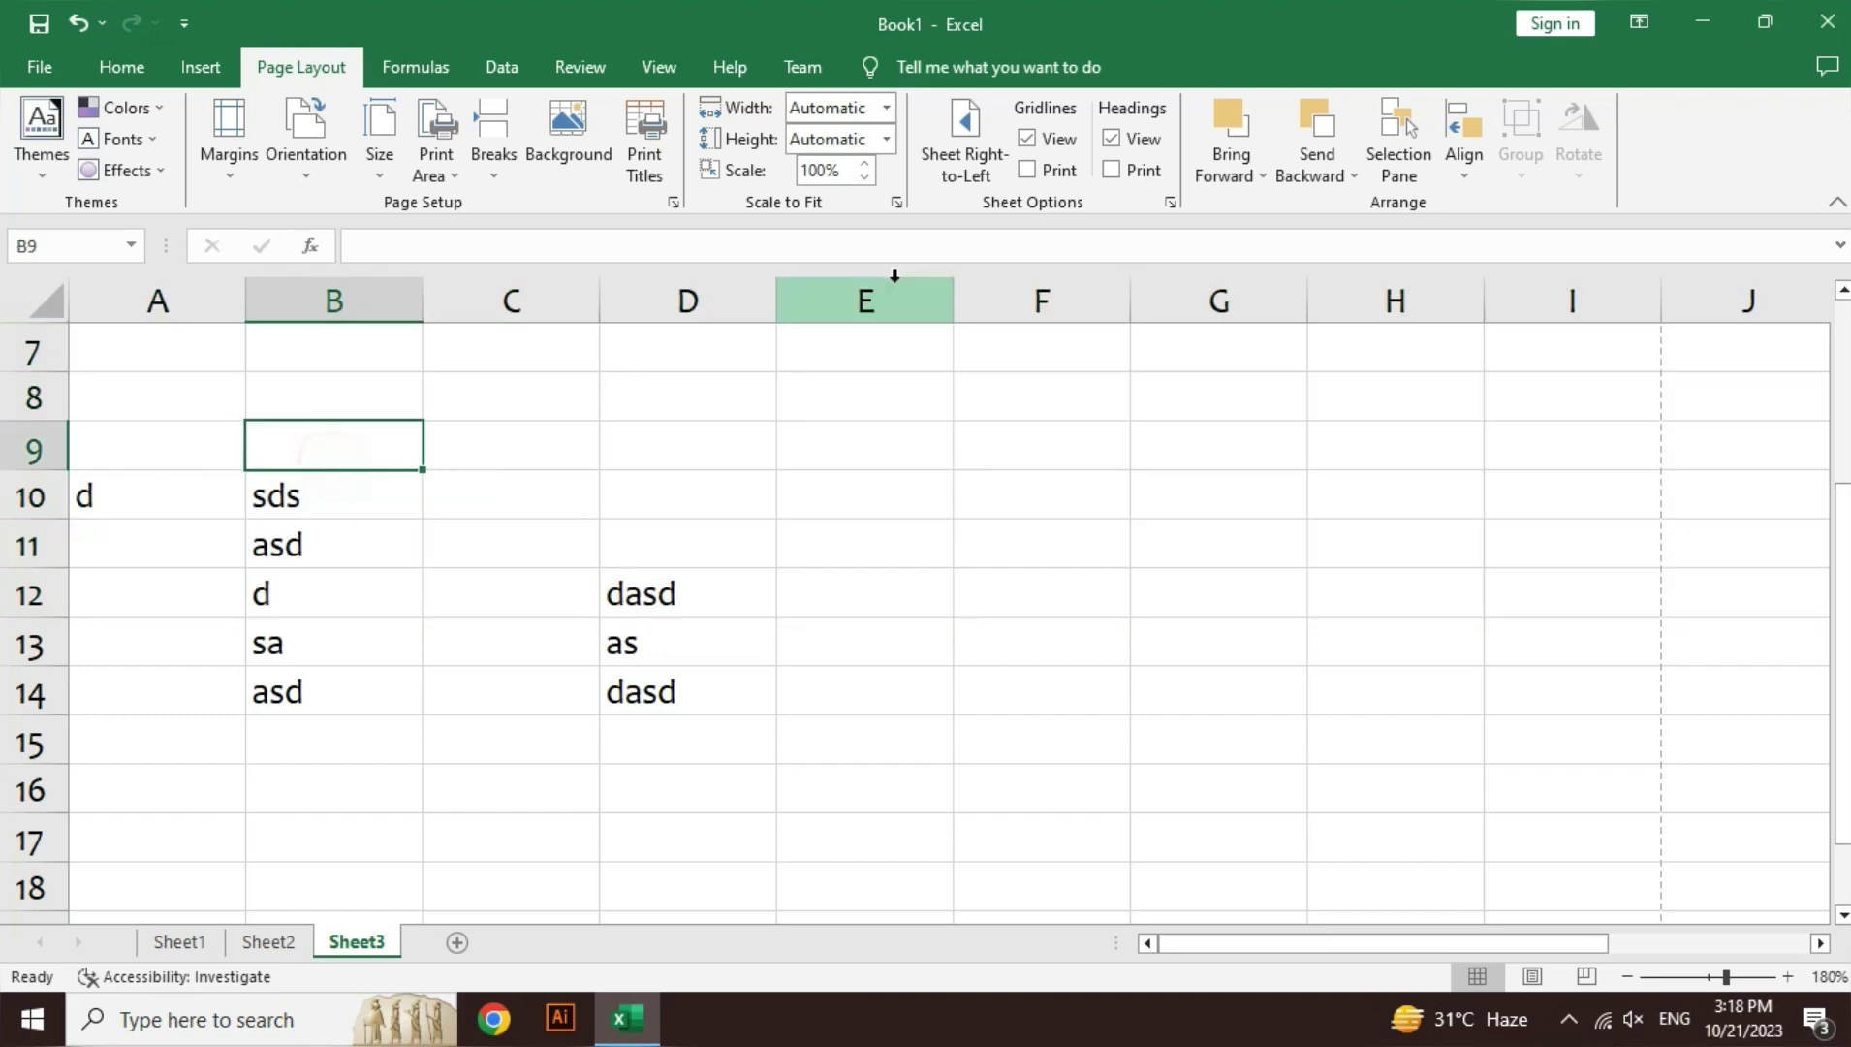
pyautogui.click(1120, 144)
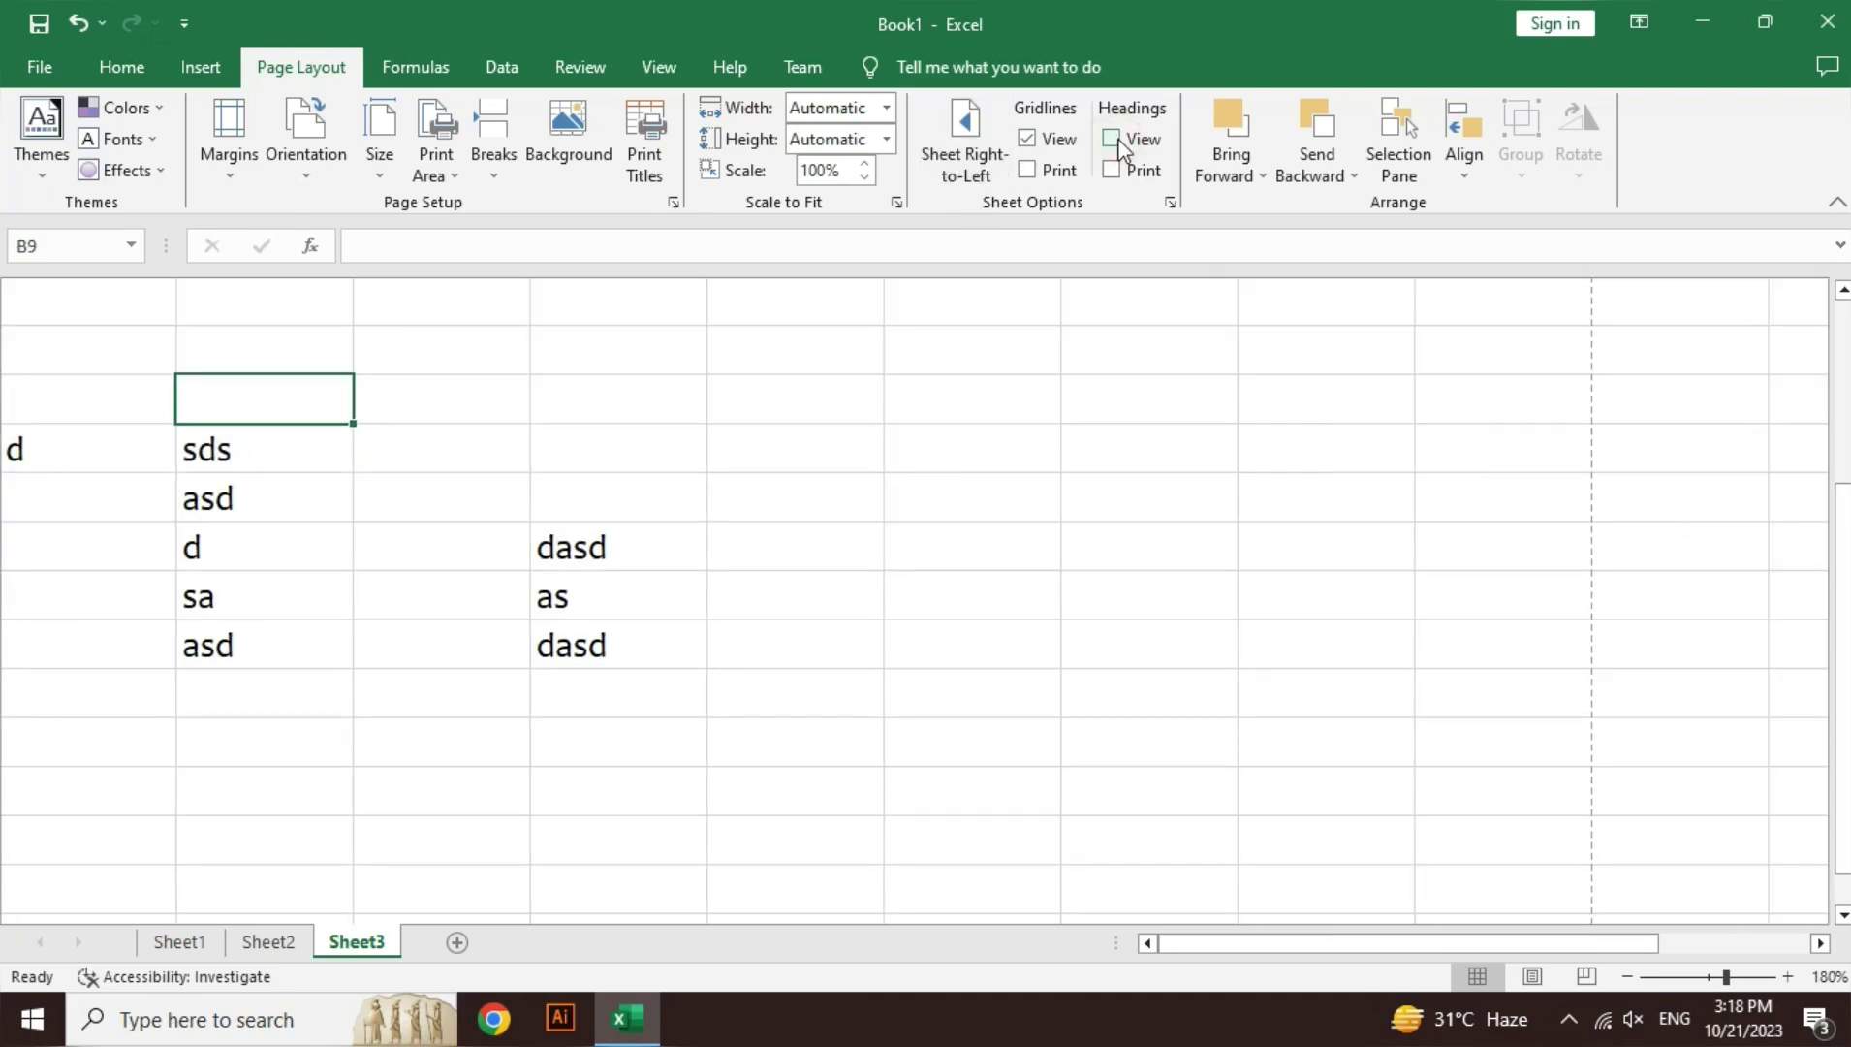
pyautogui.click(1114, 140)
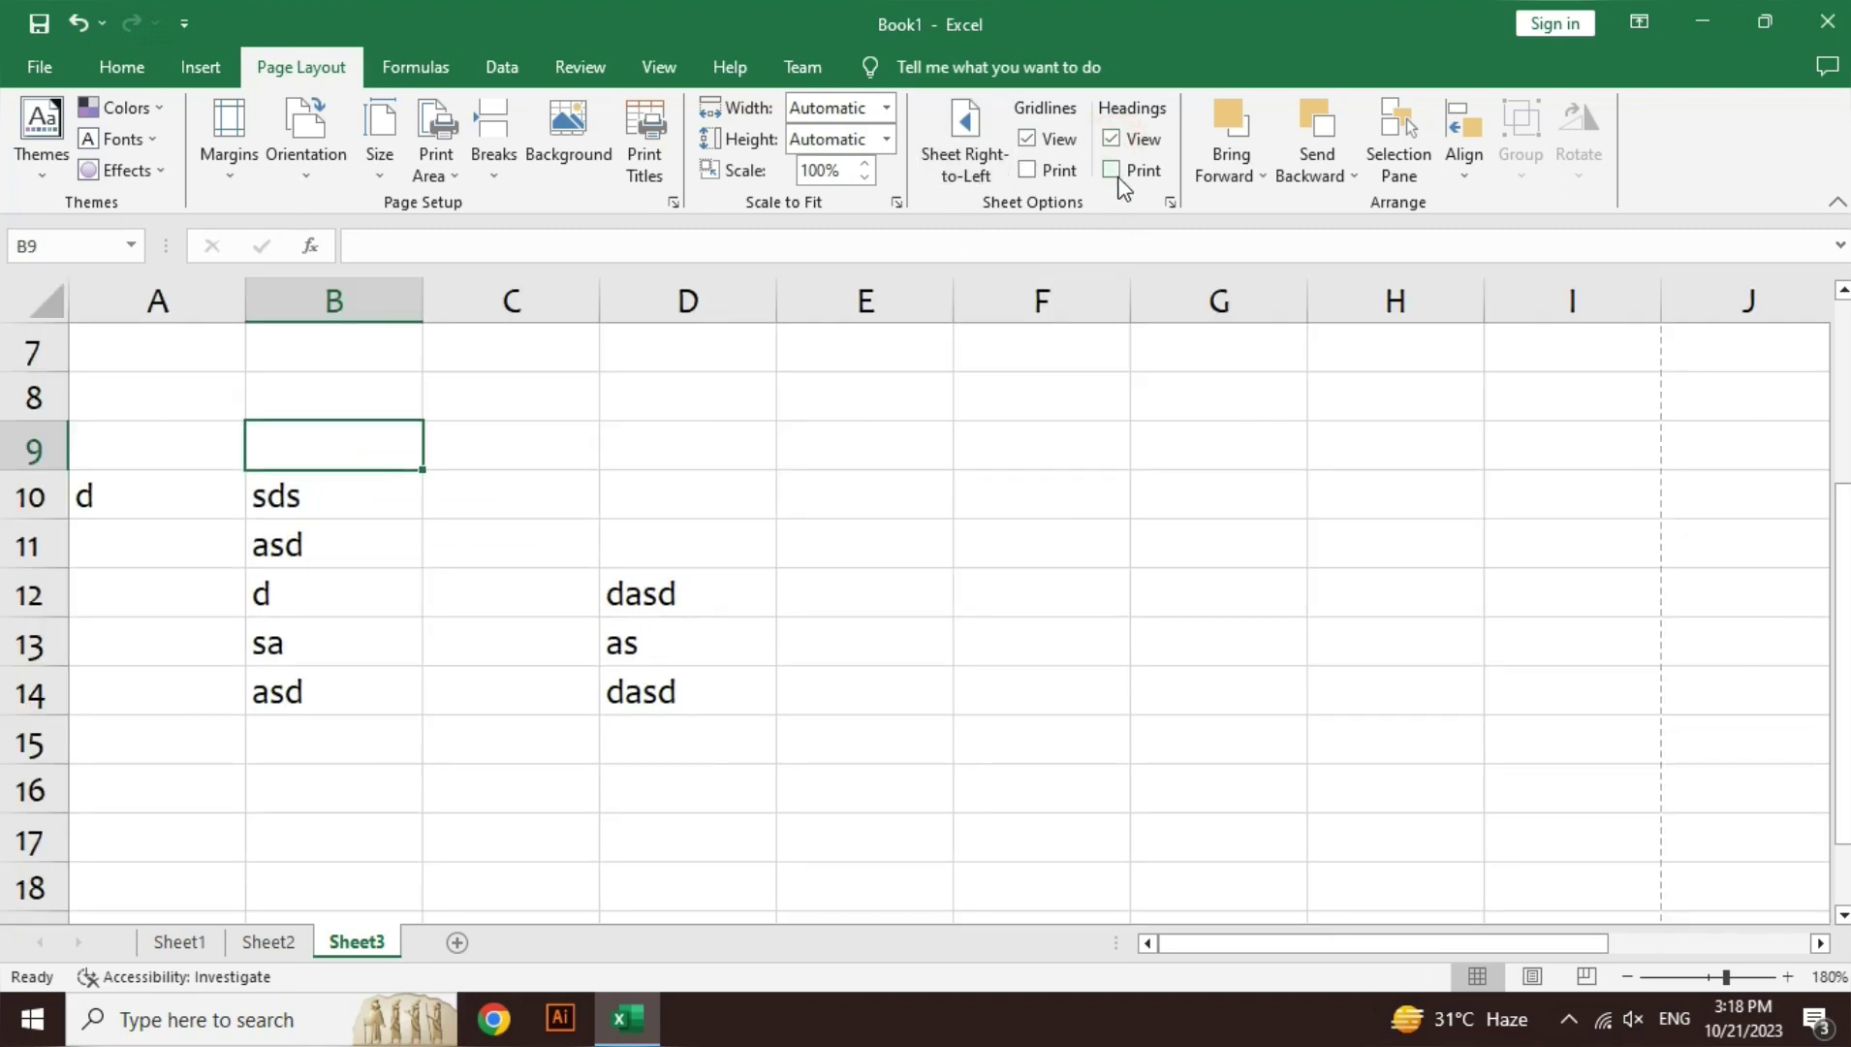
pyautogui.click(1114, 173)
pyautogui.click(745, 586)
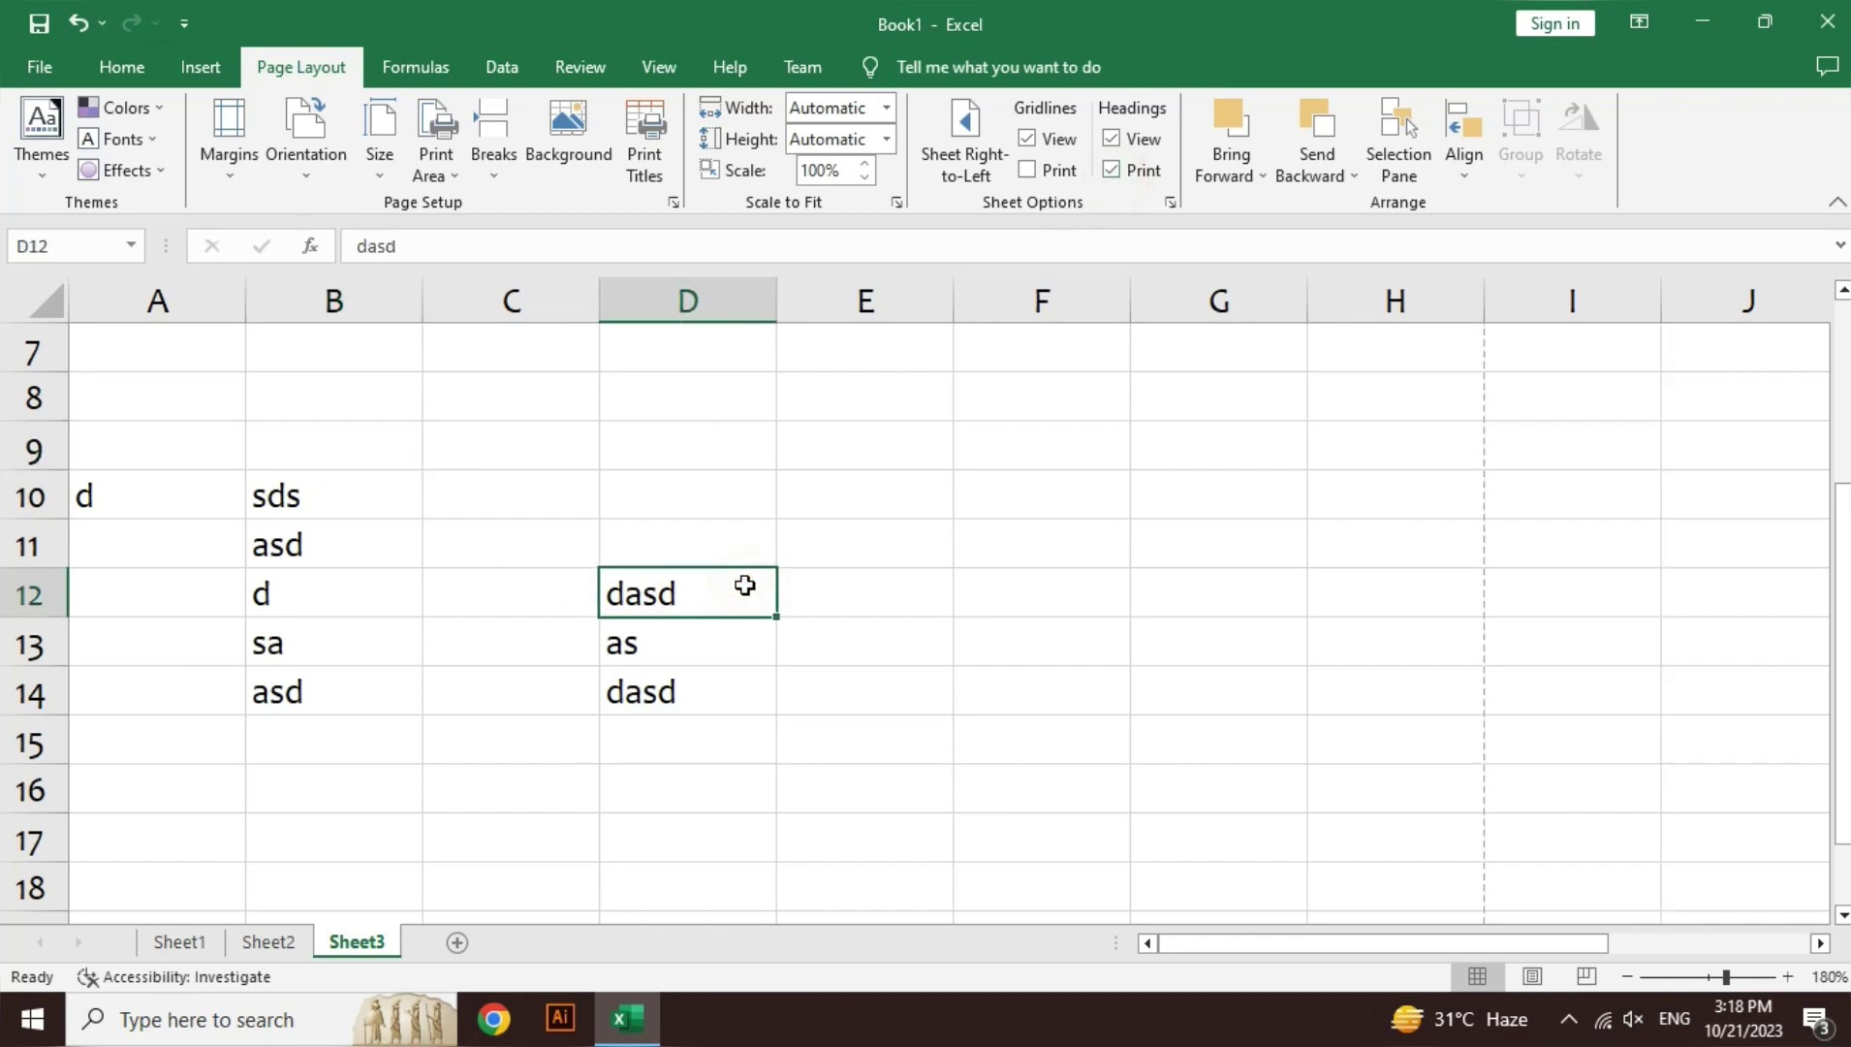
pyautogui.hotkey('ctrl', 'p')
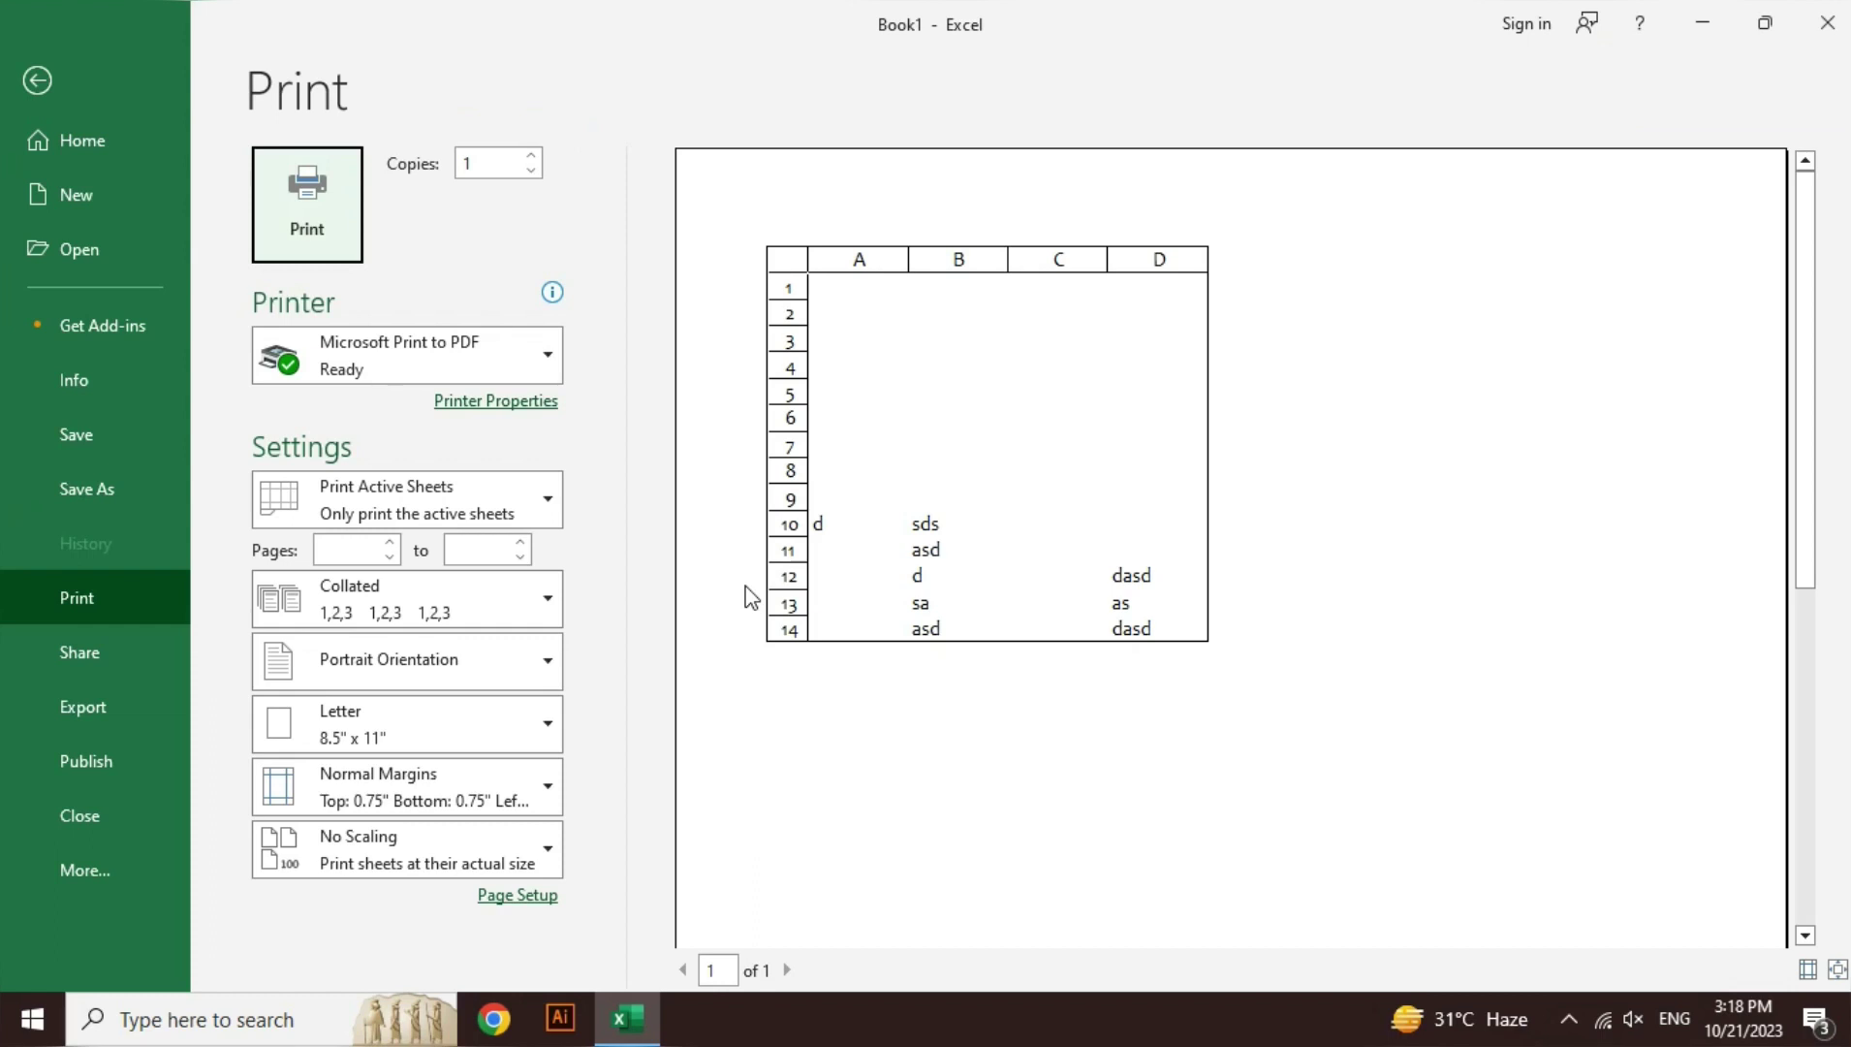
pyautogui.press('Escape')
pyautogui.click(1112, 170)
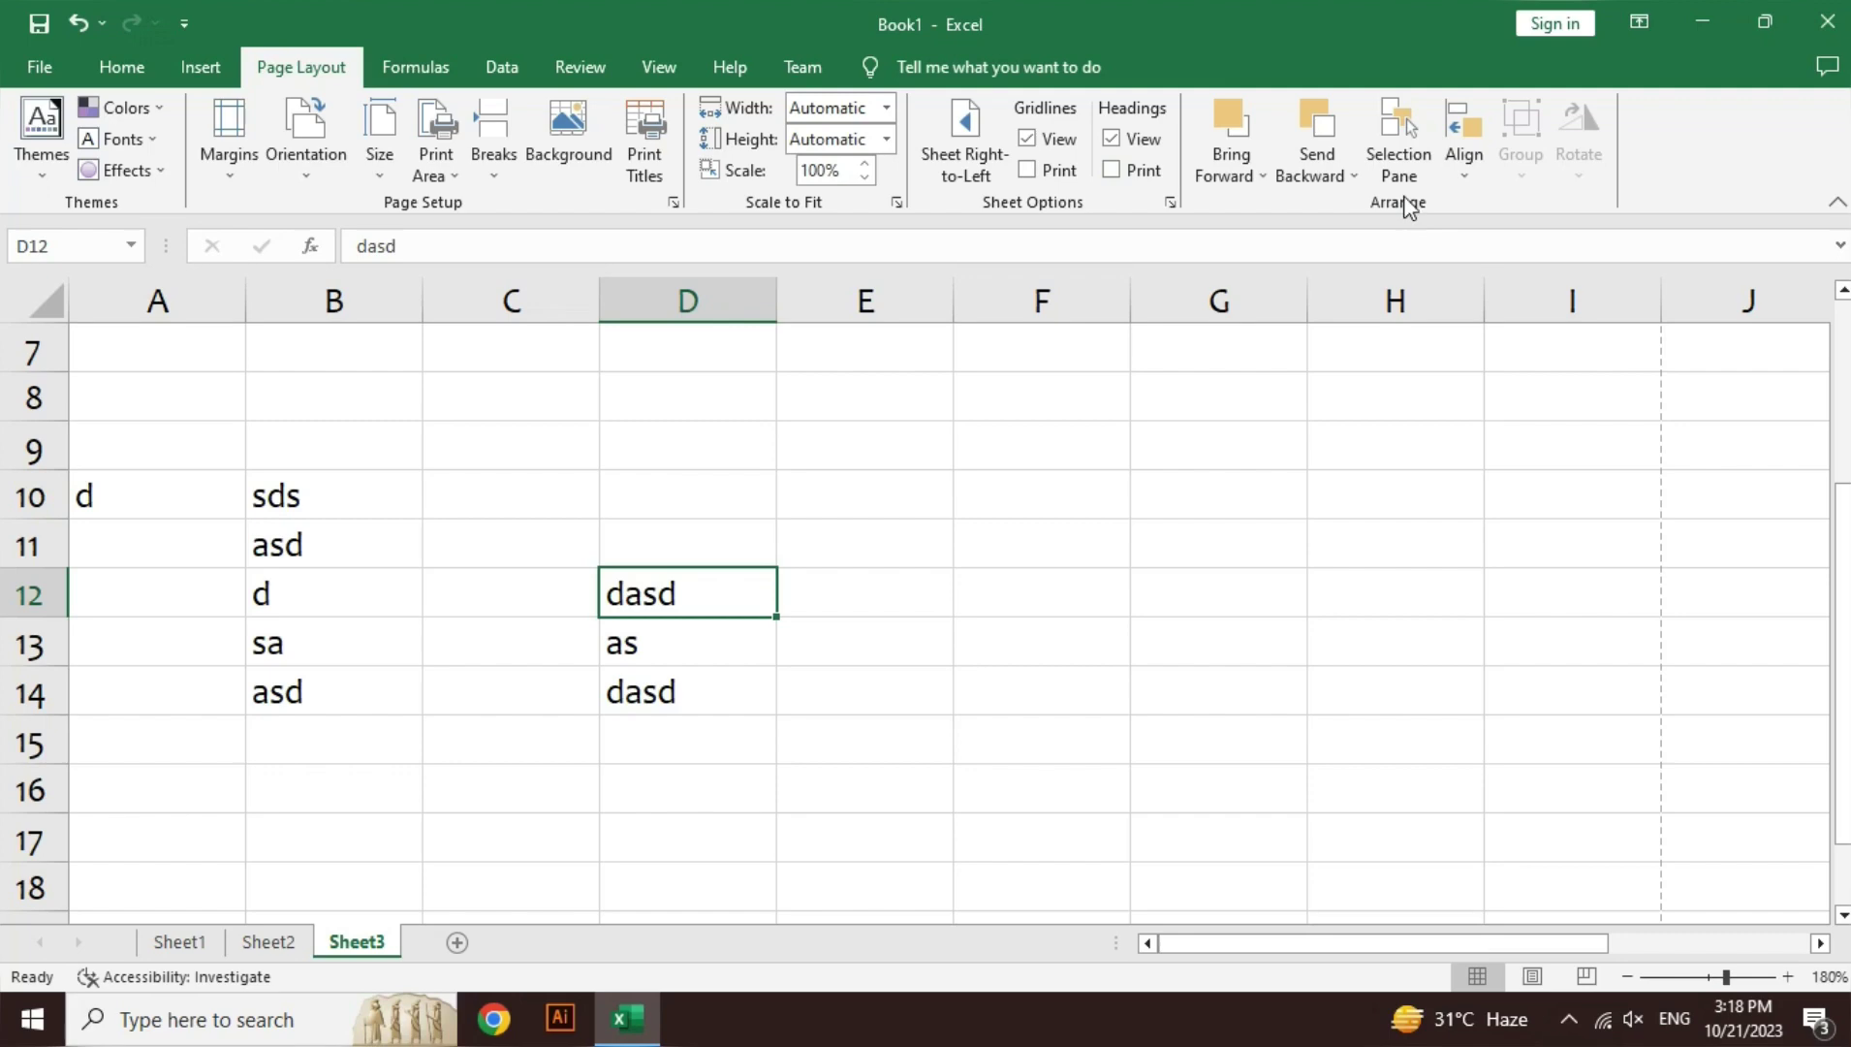
# - Insert a rectangle shape and draw it as a purple square over columns F–G
pyautogui.scroll(-1, 1408, 206)
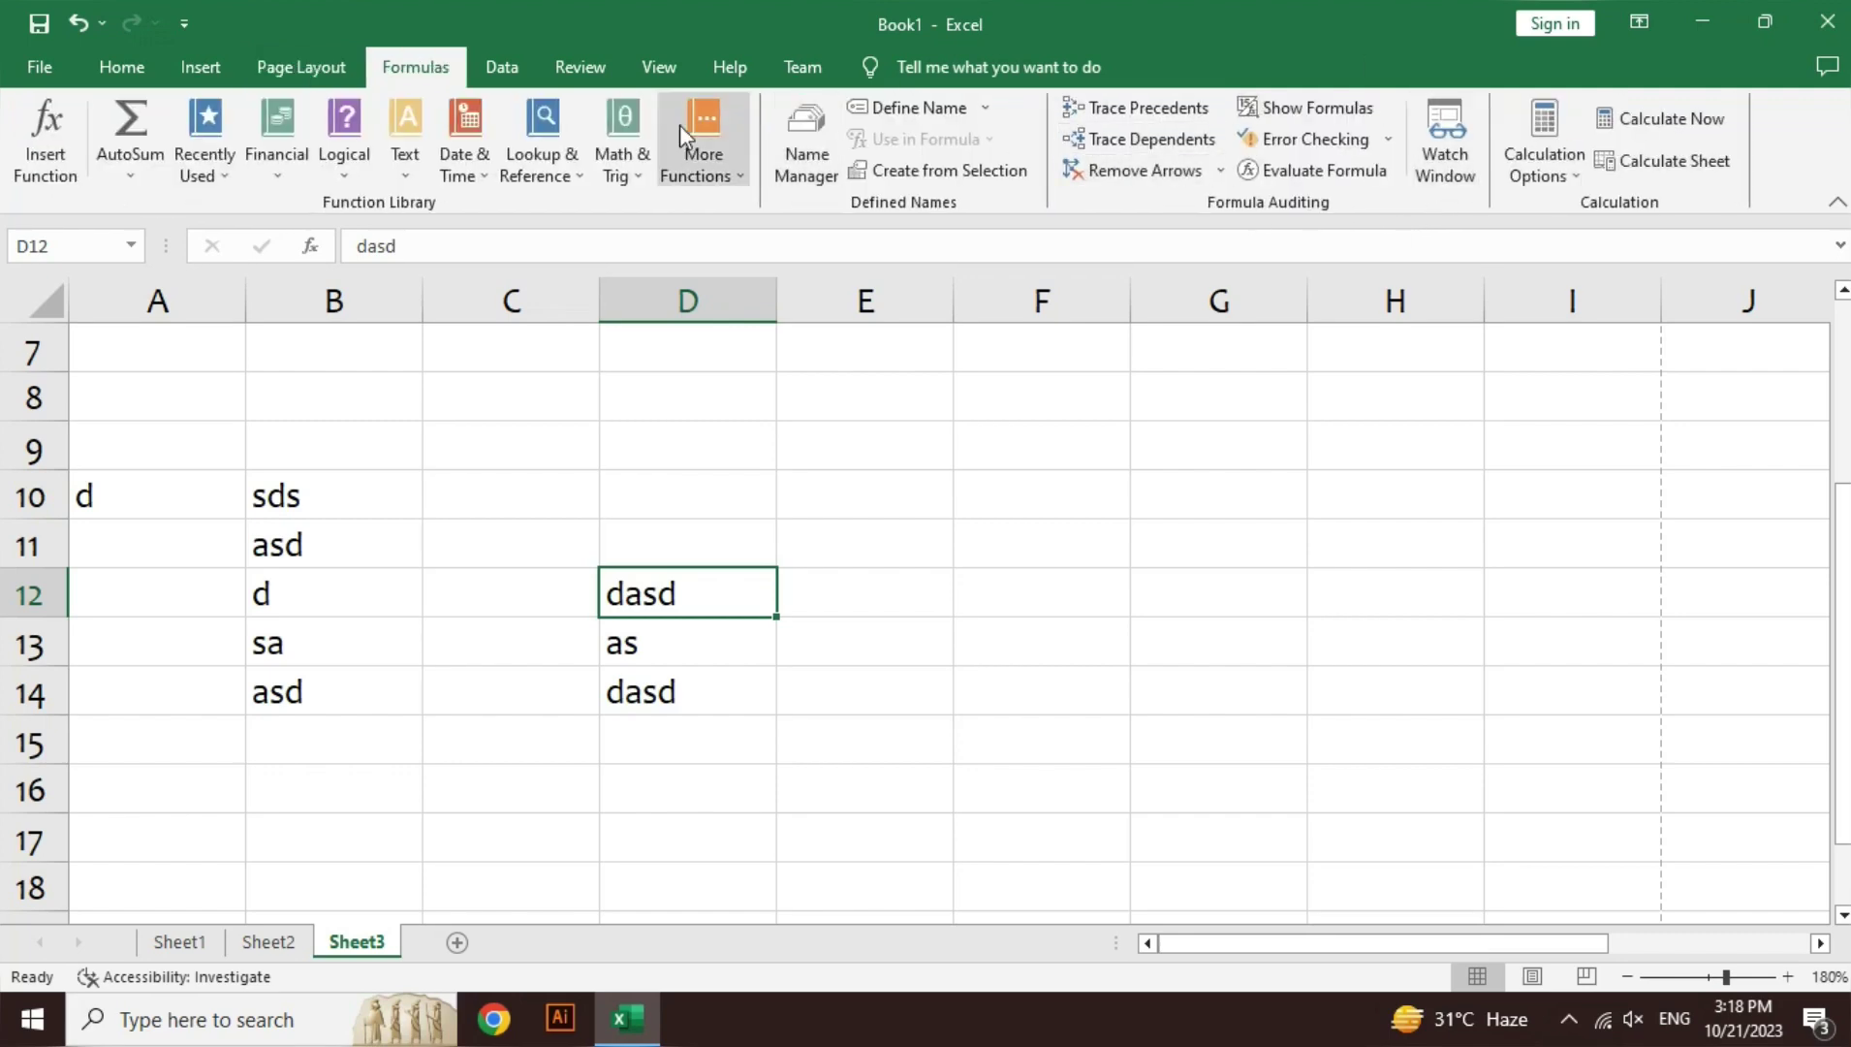
pyautogui.click(329, 66)
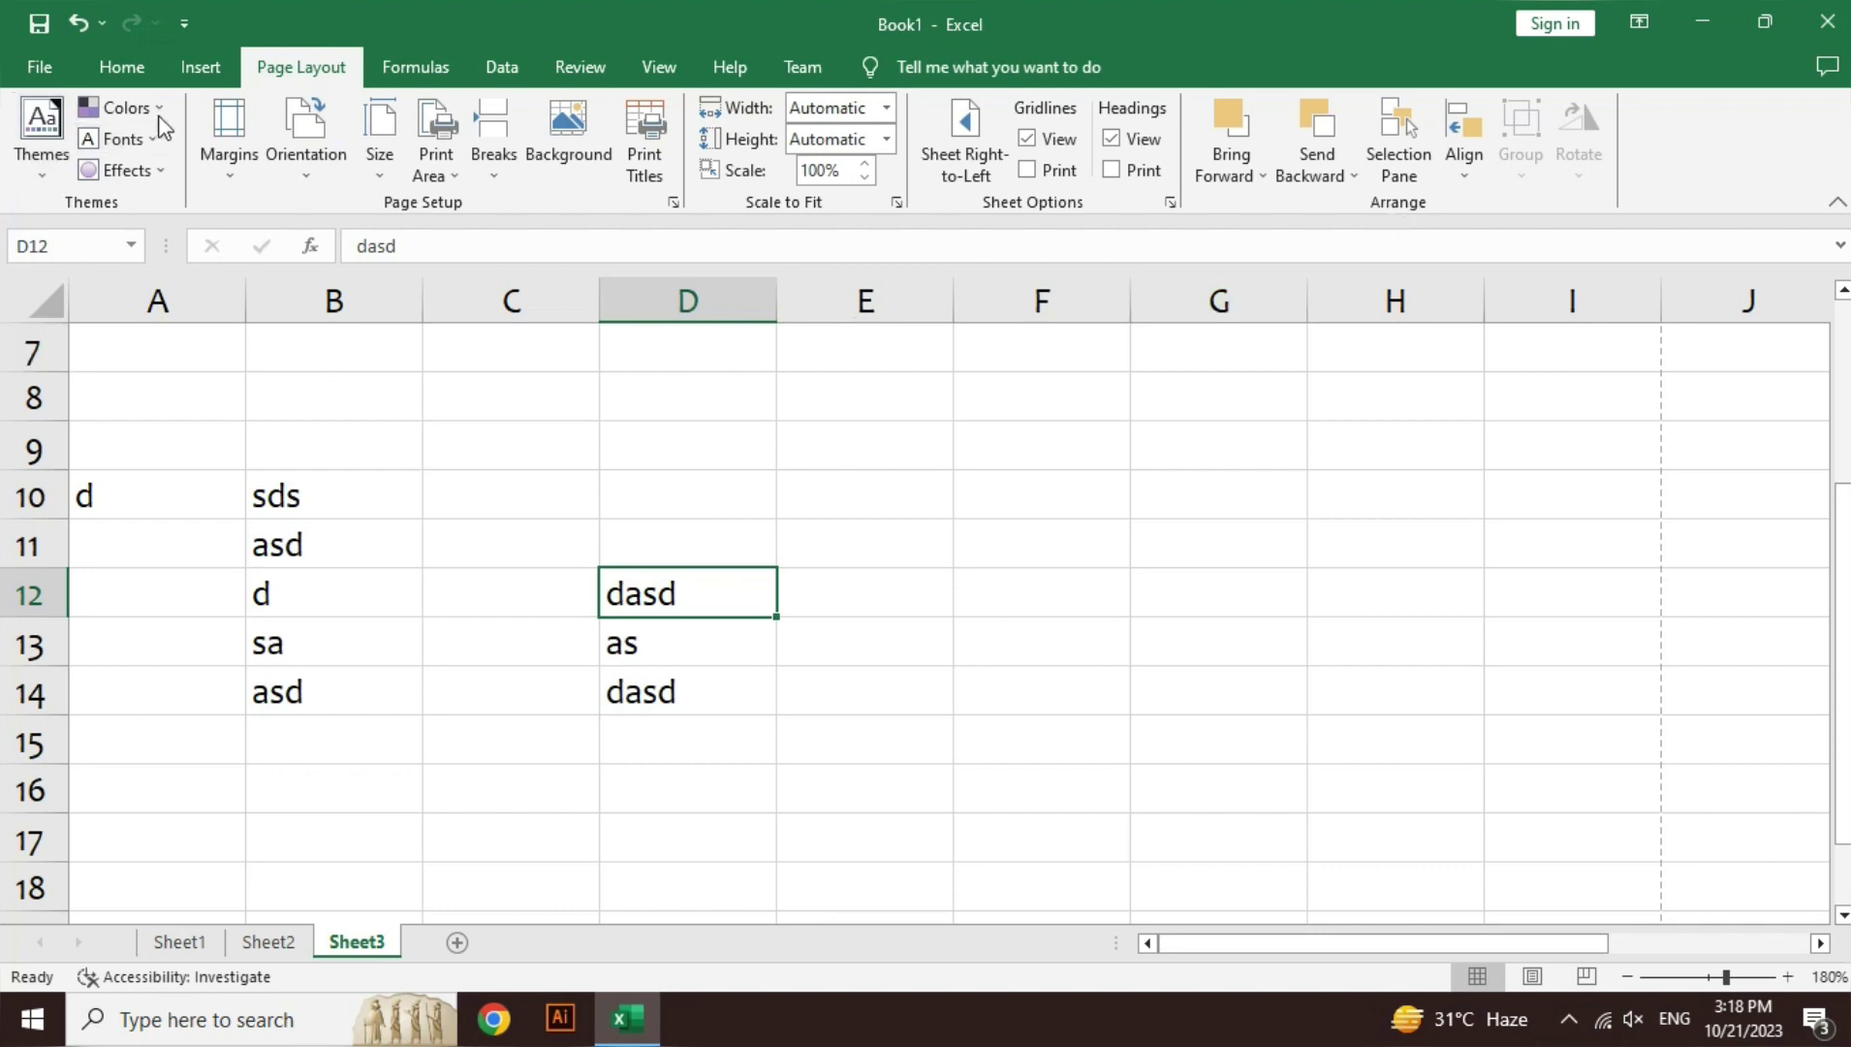
pyautogui.click(200, 67)
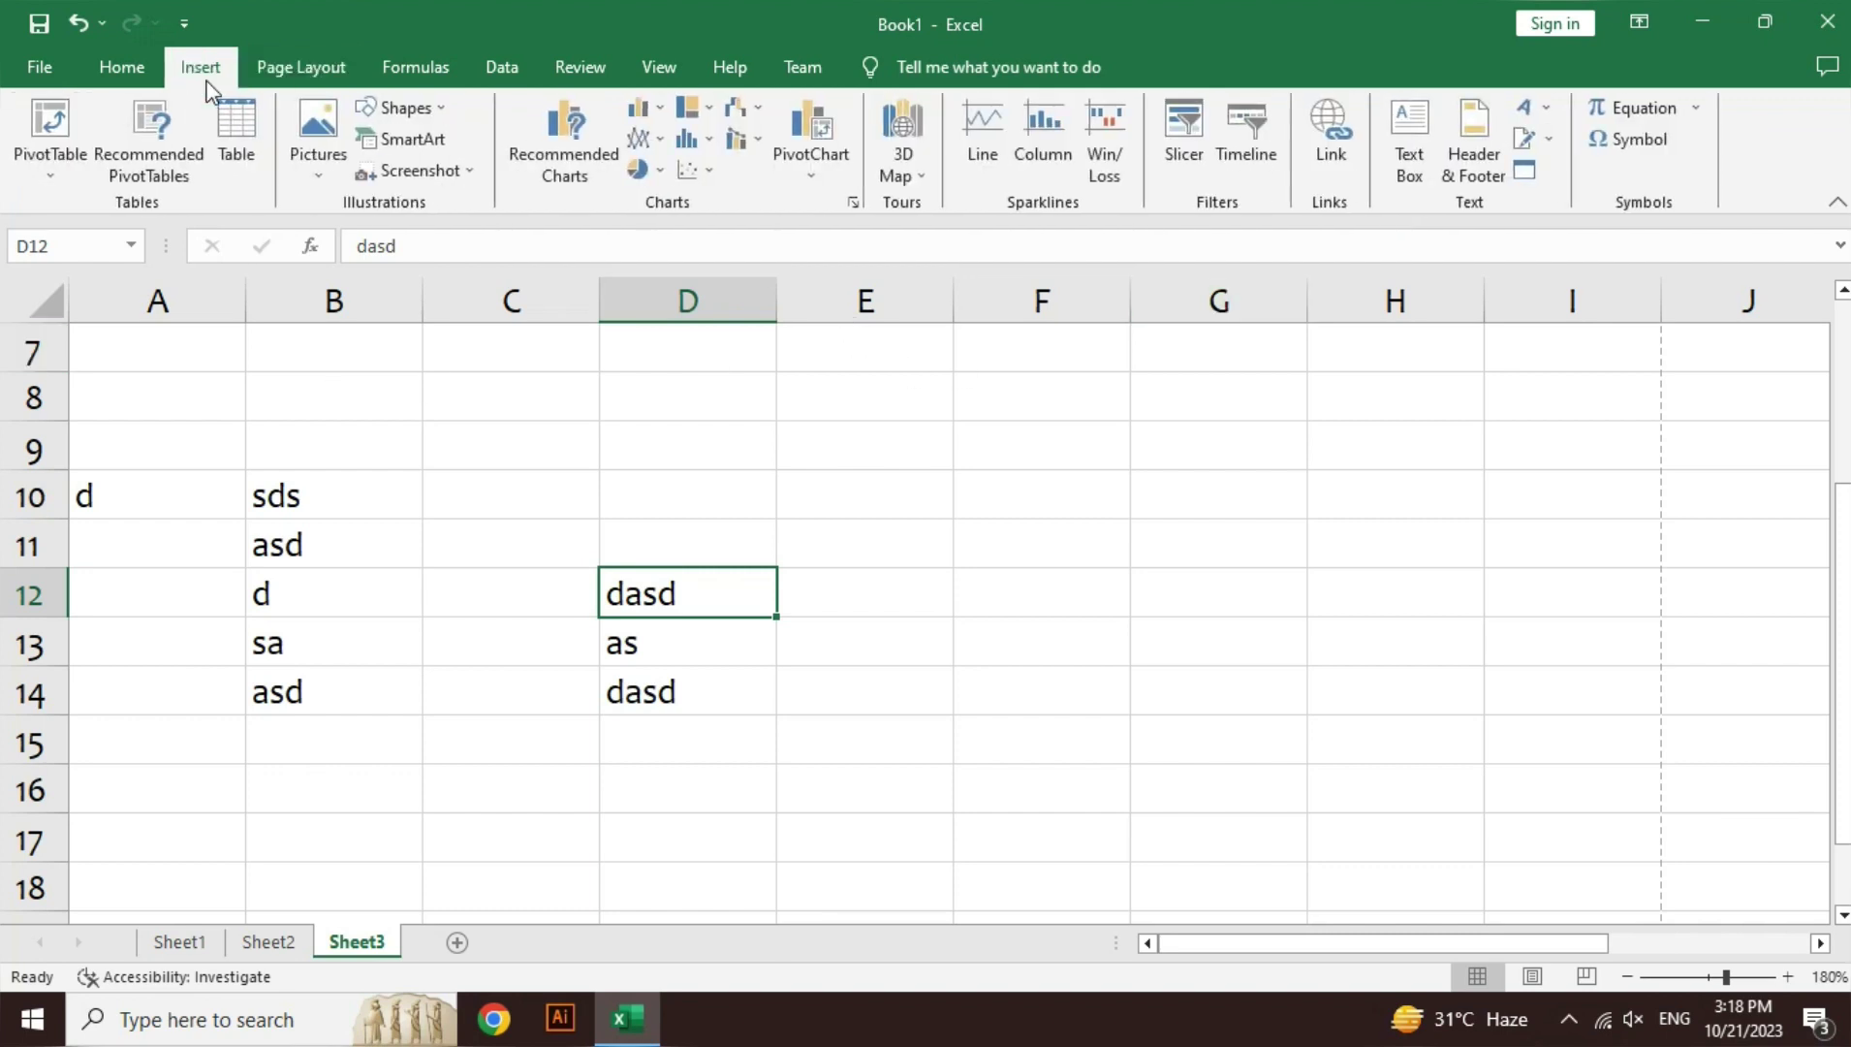
pyautogui.click(435, 109)
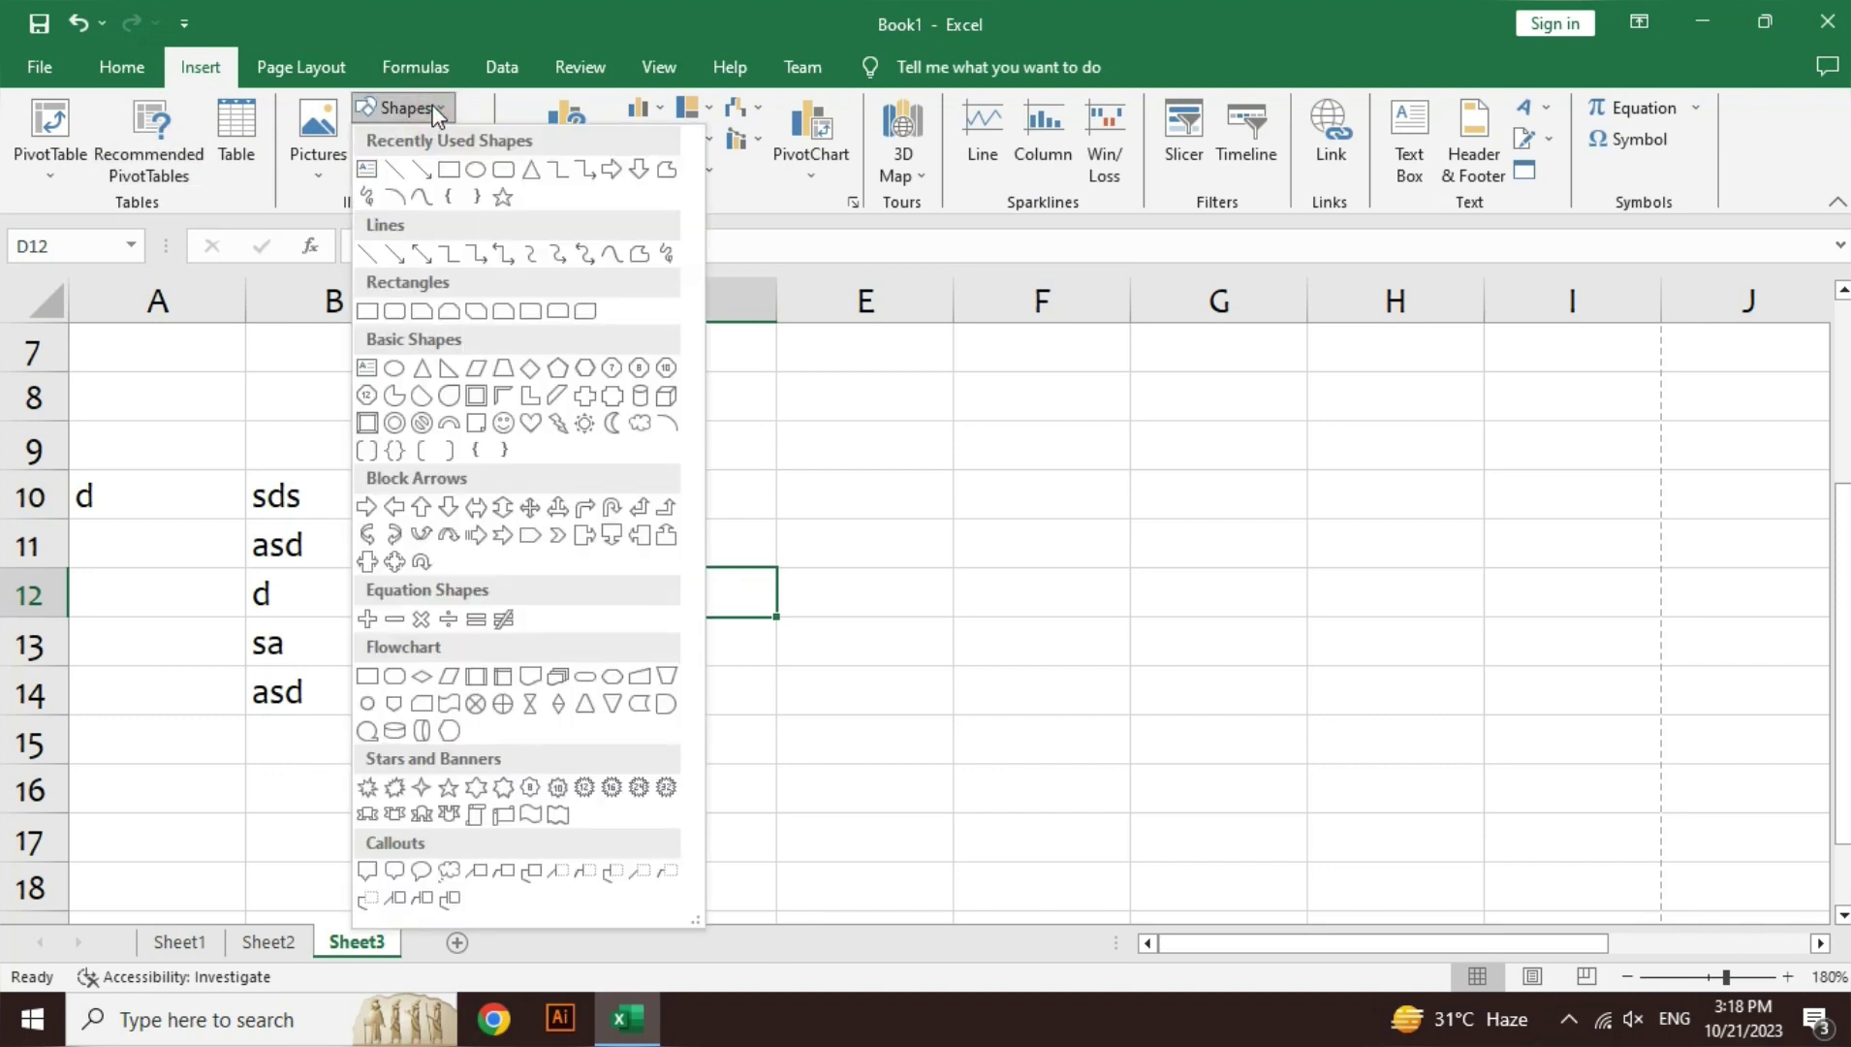
pyautogui.click(449, 172)
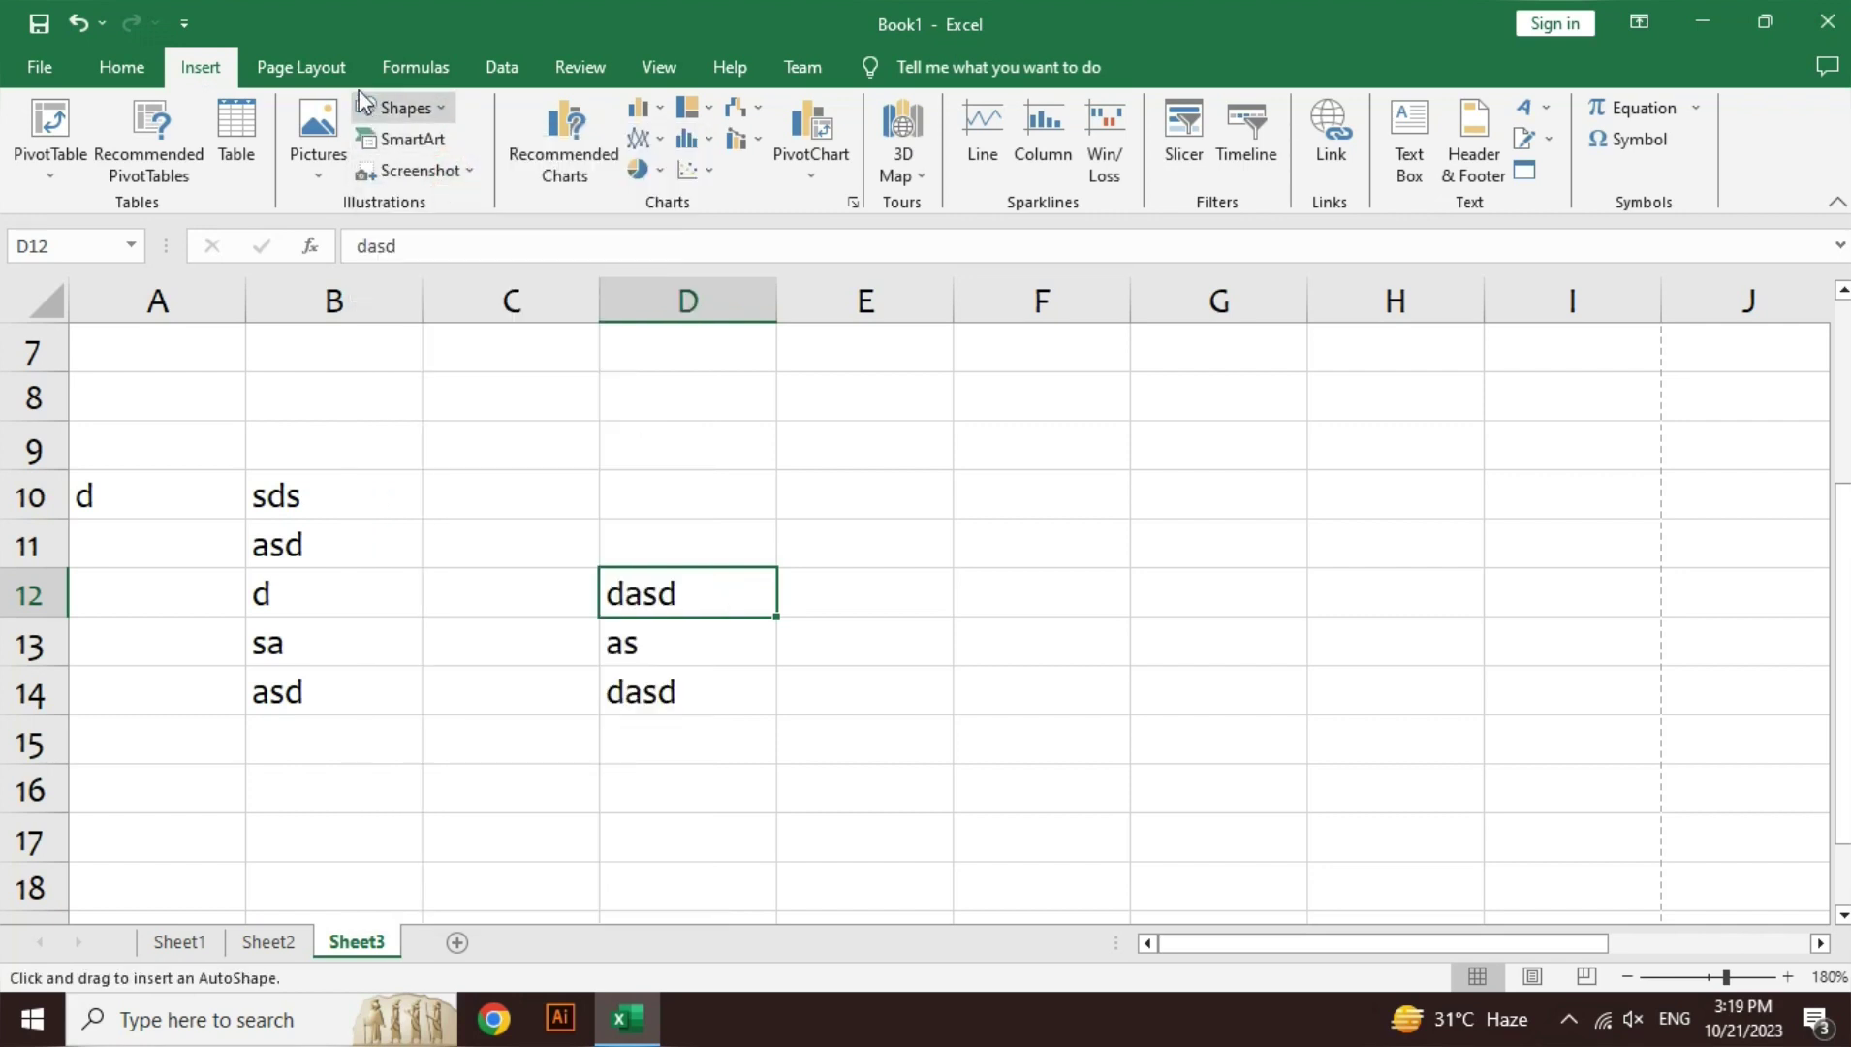
pyautogui.click(341, 68)
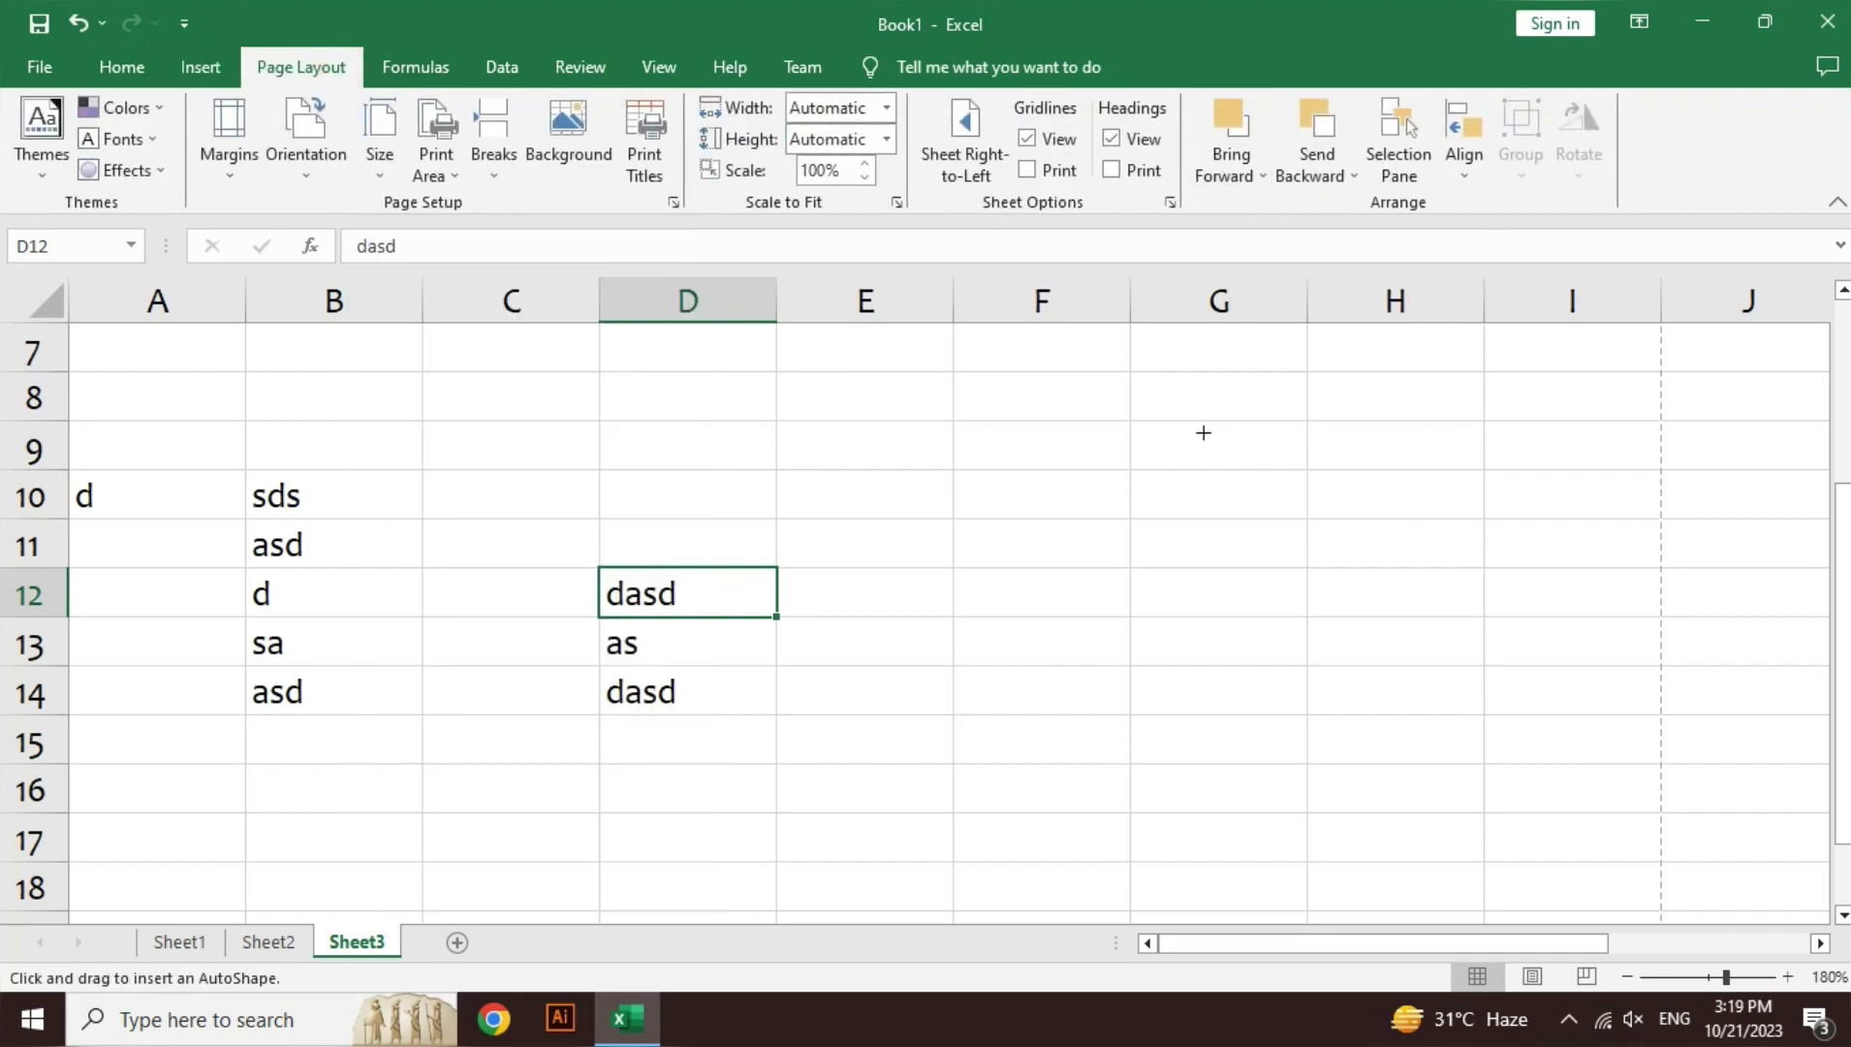
pyautogui.moveTo(946, 449); pyautogui.dragTo(1274, 766)
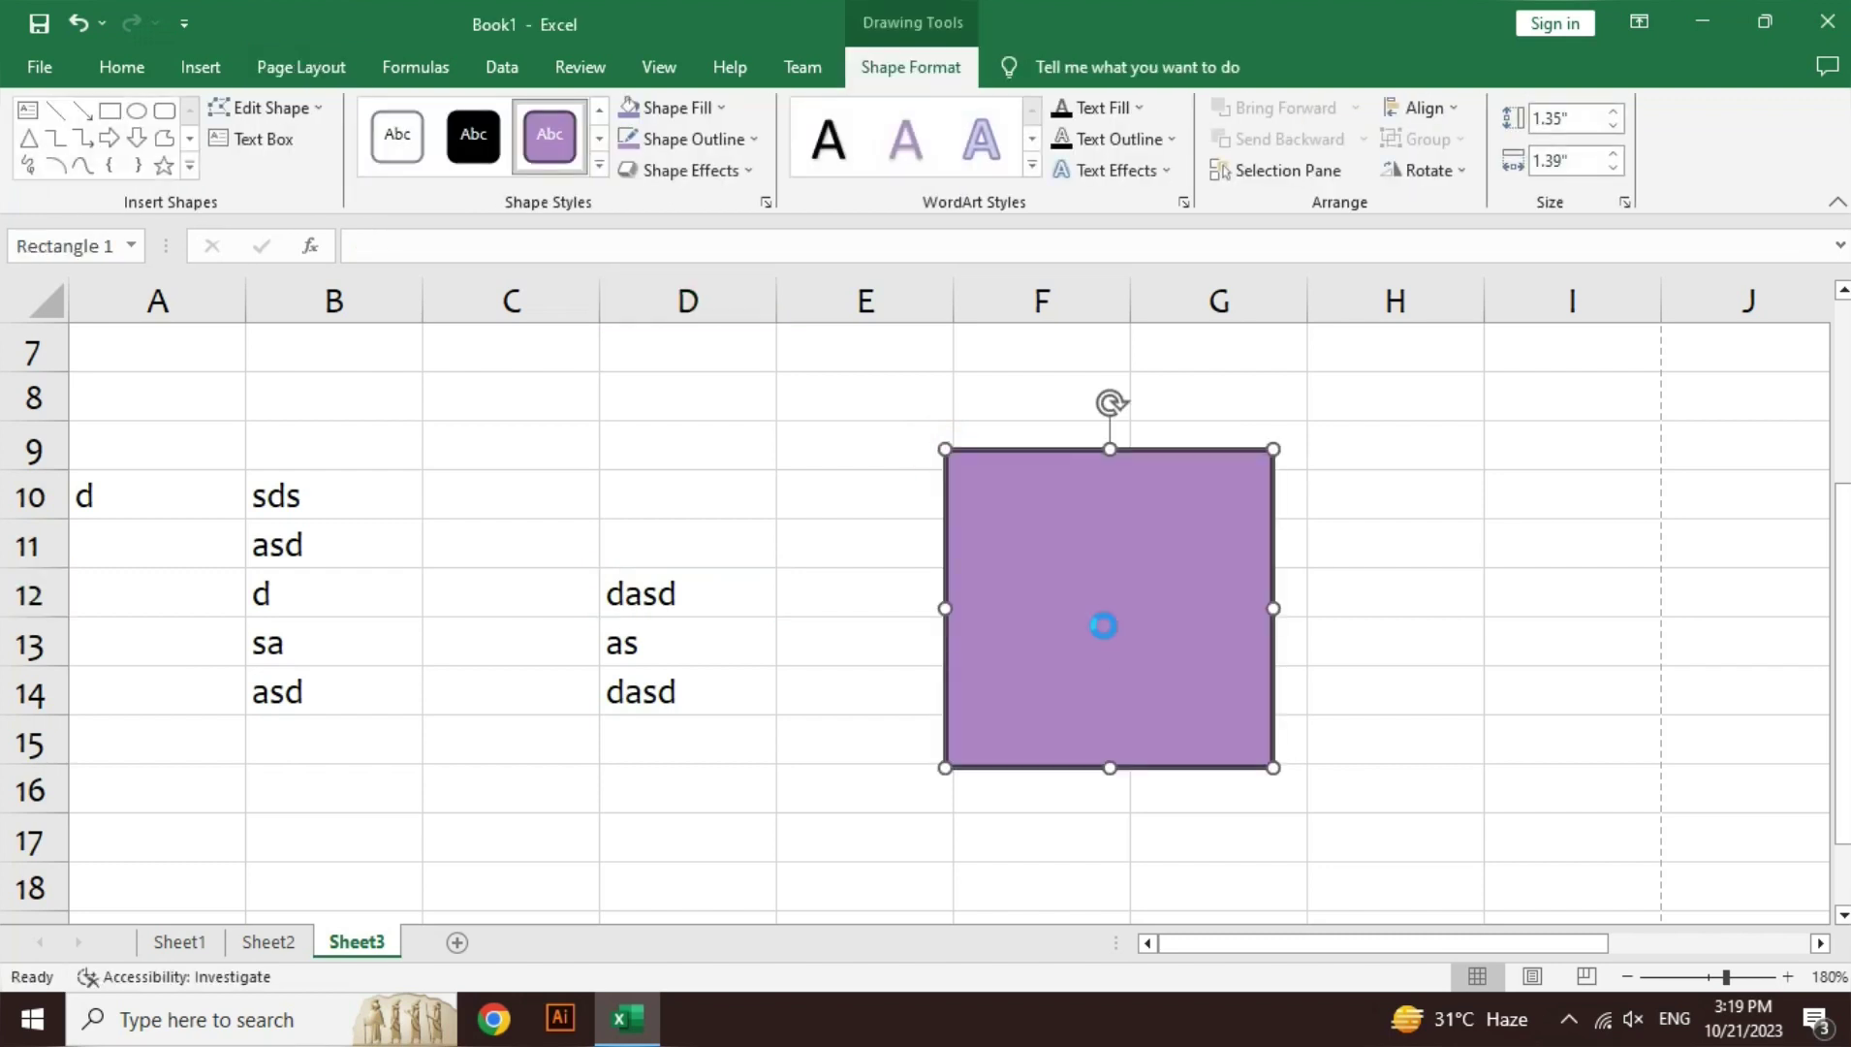
# - Duplicate the square, offset the copy down-right, and give it a black style
pyautogui.hotkey('ctrl', 'd')
pyautogui.click(1169, 653)
pyautogui.moveTo(1337, 699); pyautogui.dragTo(1365, 720)
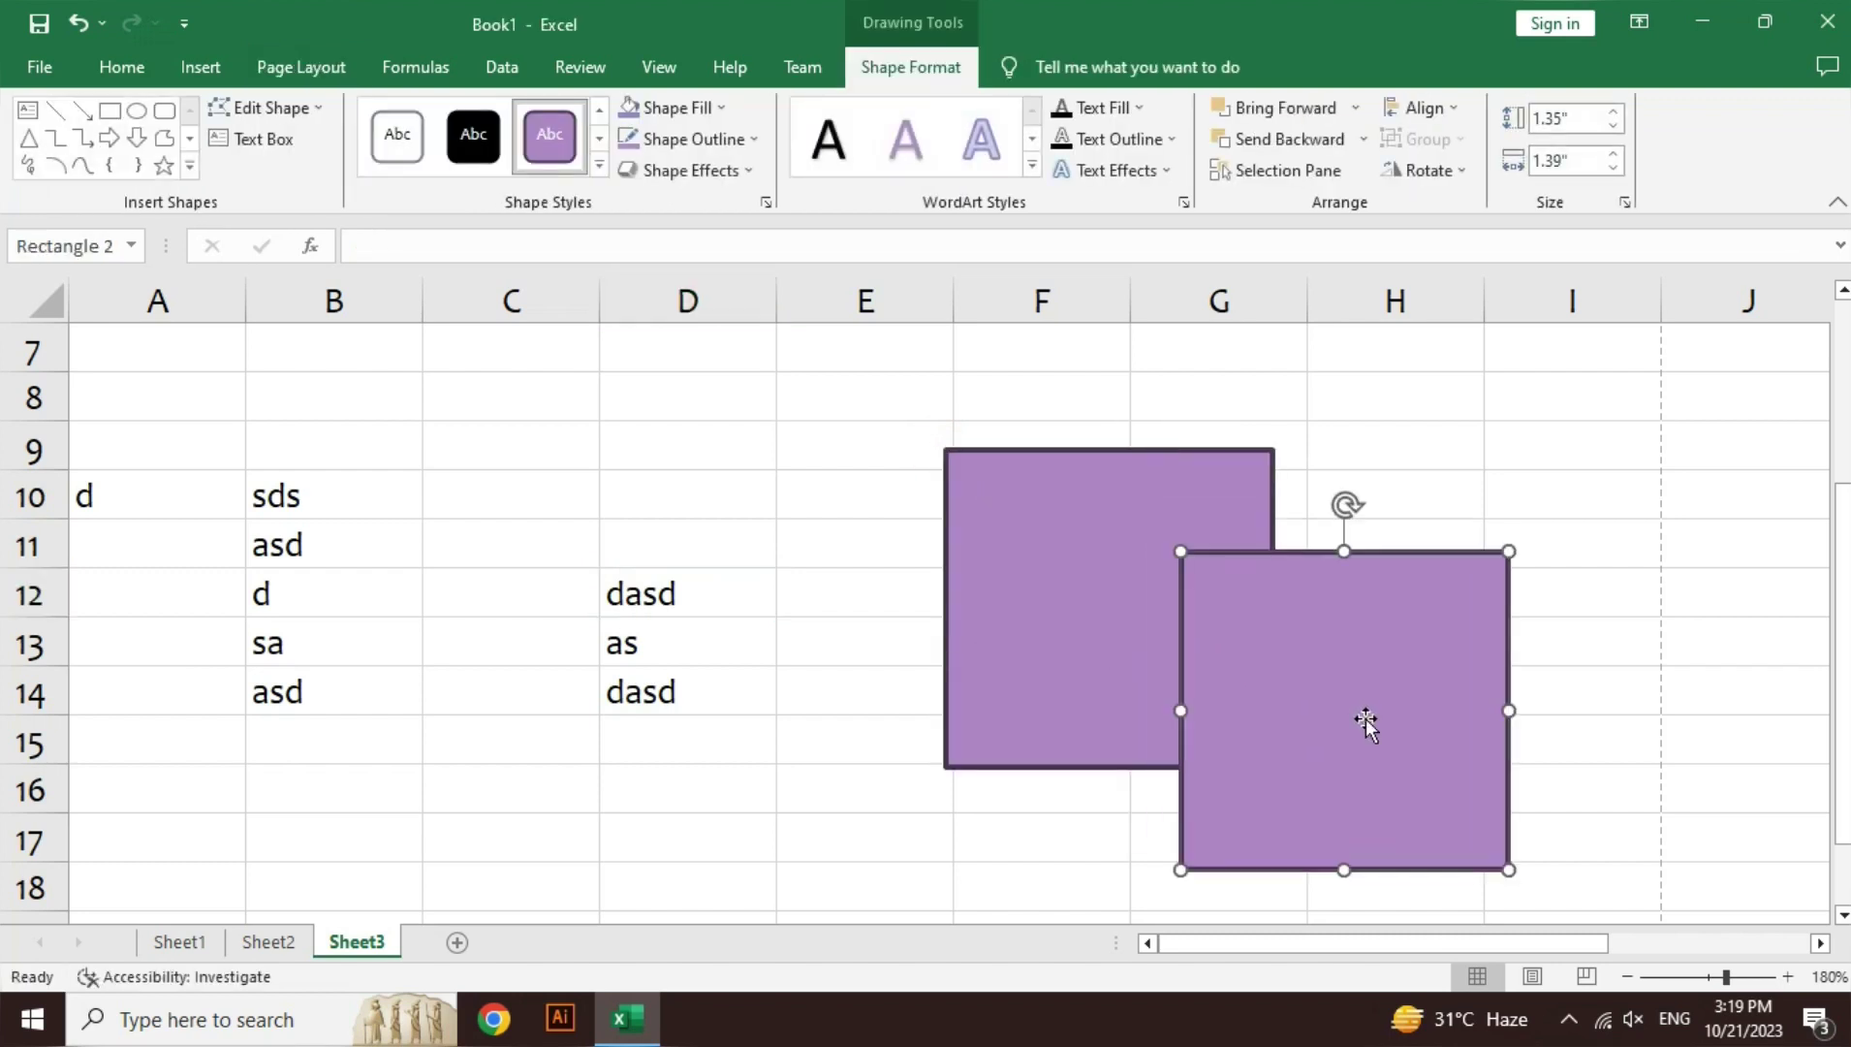
pyautogui.click(473, 136)
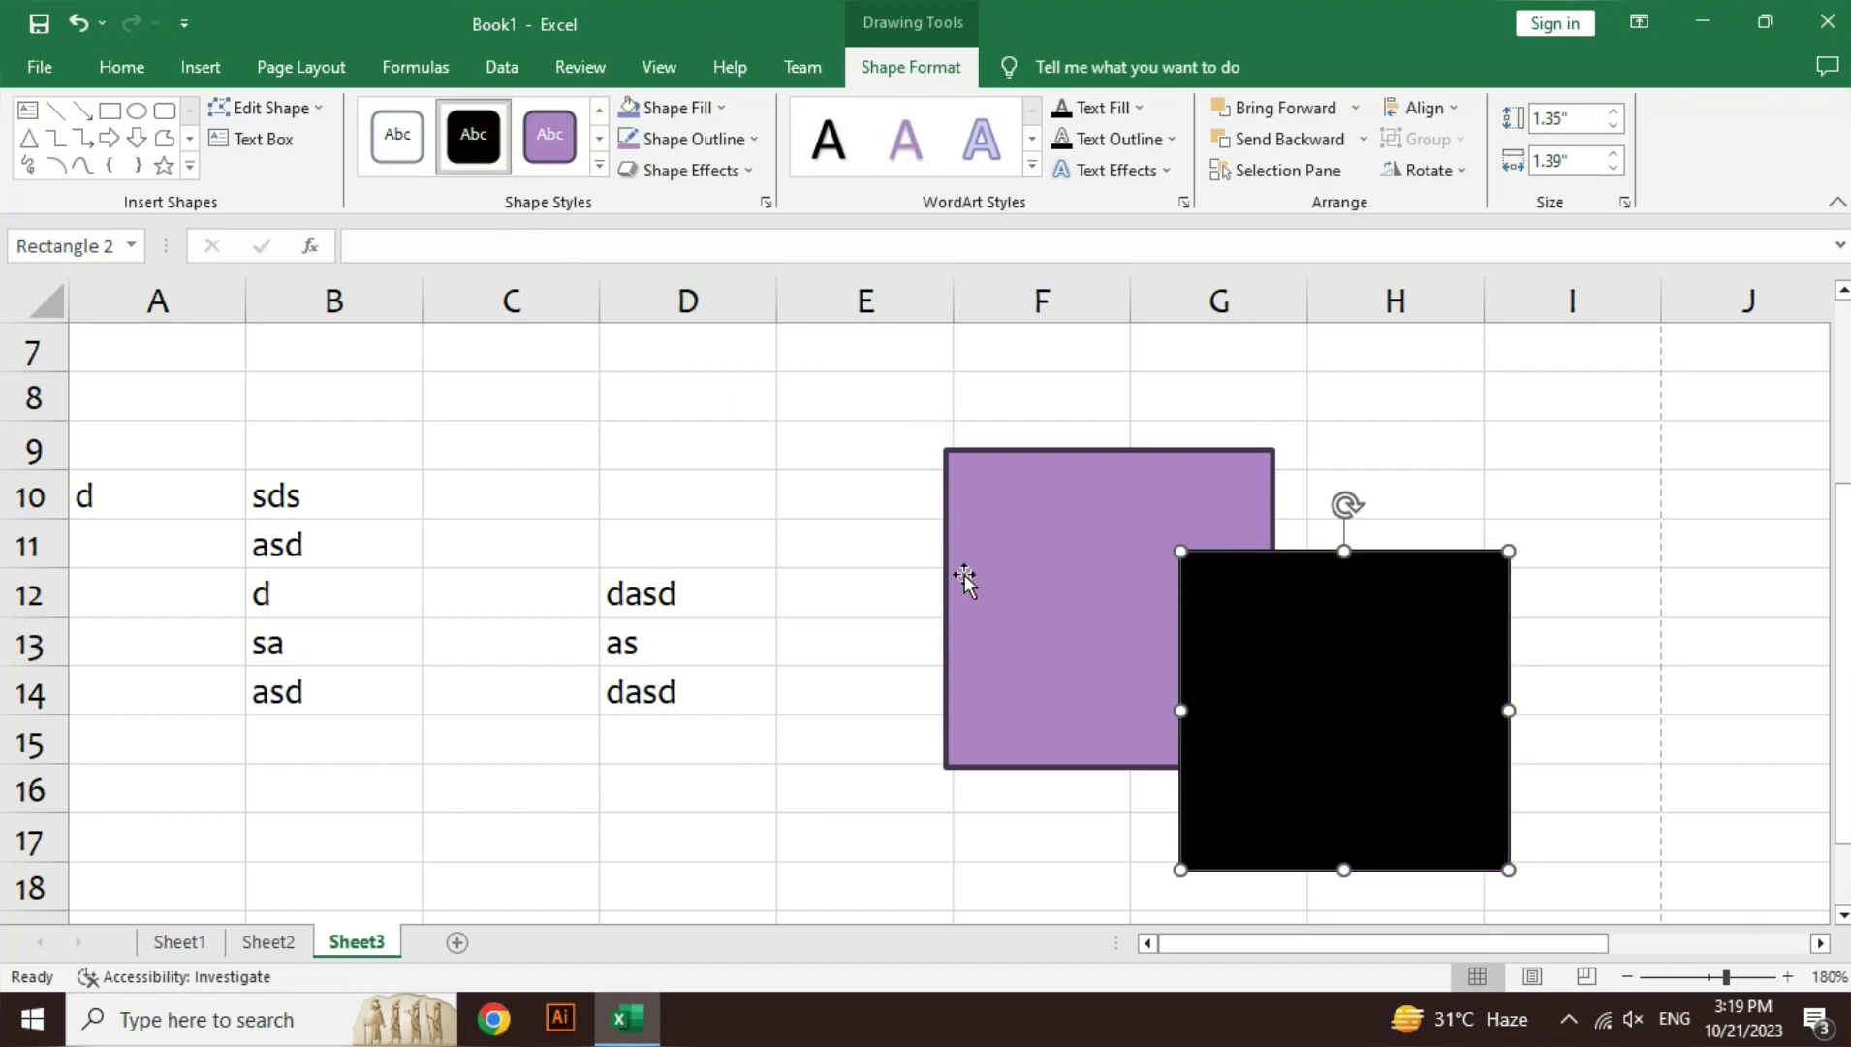
pyautogui.click(1145, 548)
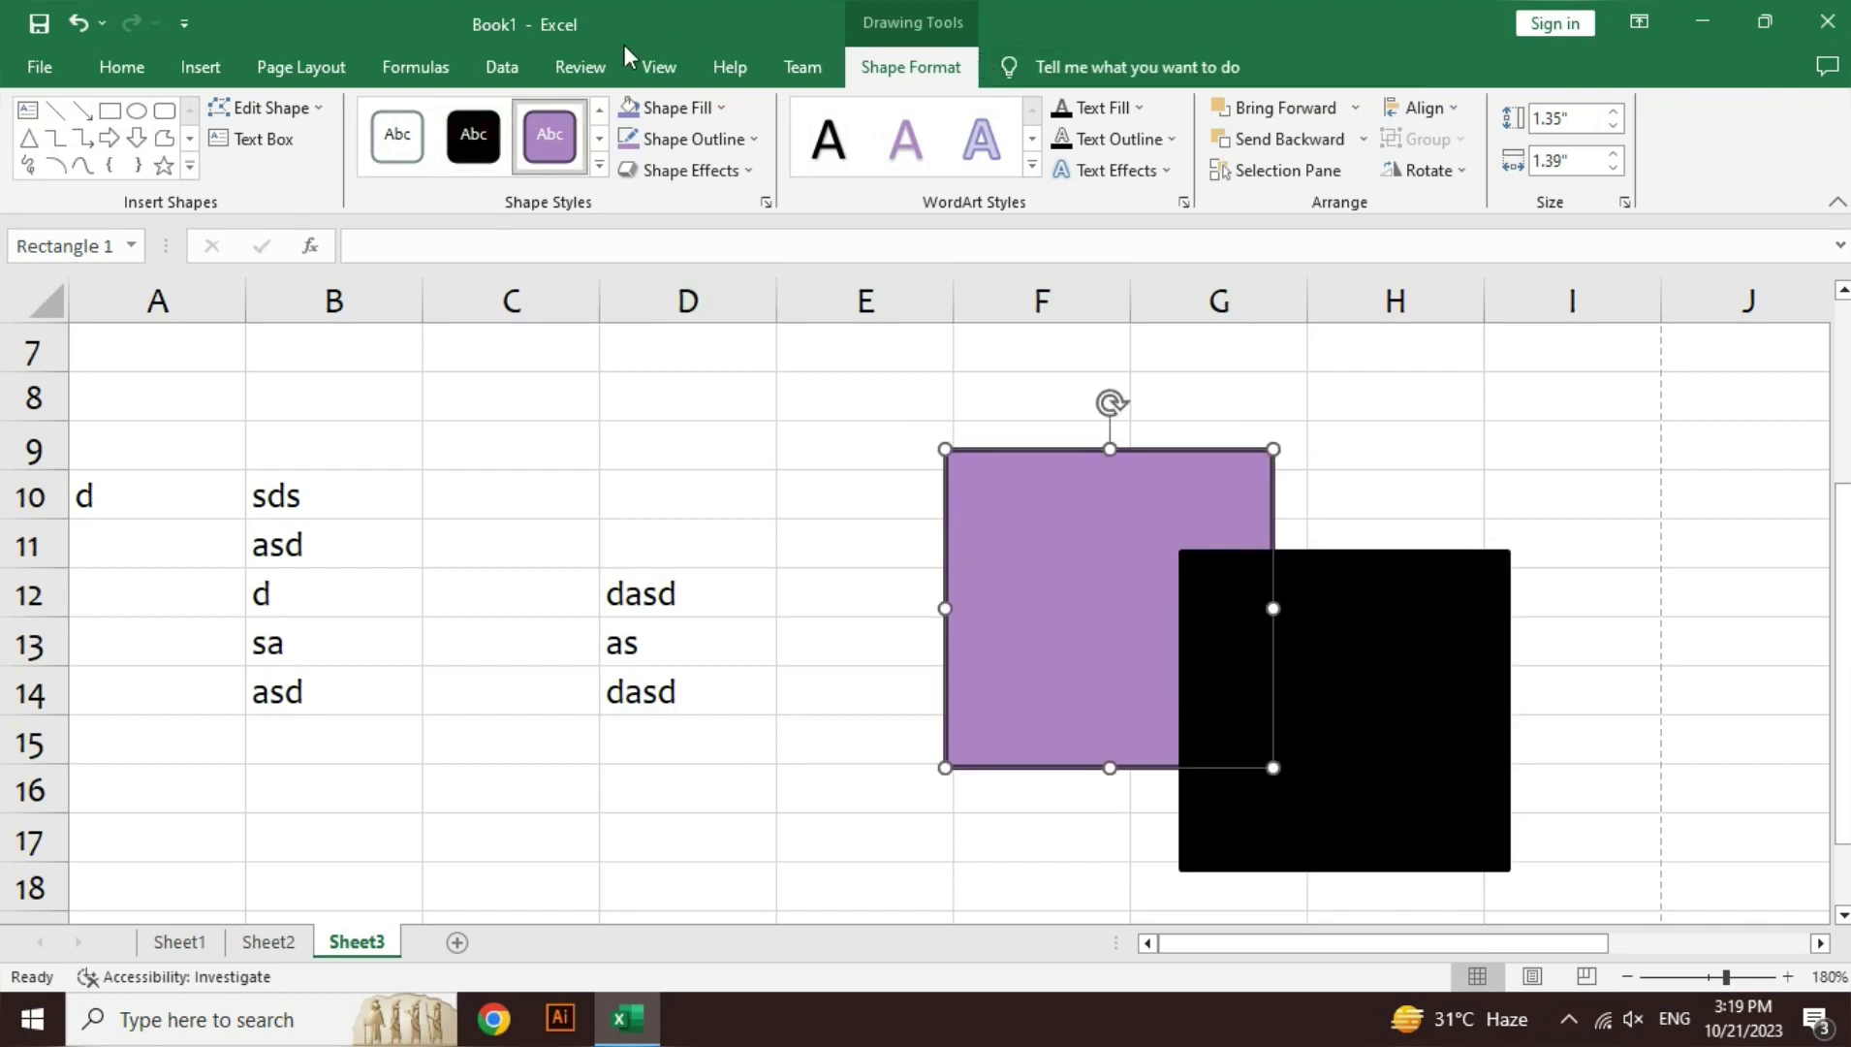
pyautogui.click(302, 67)
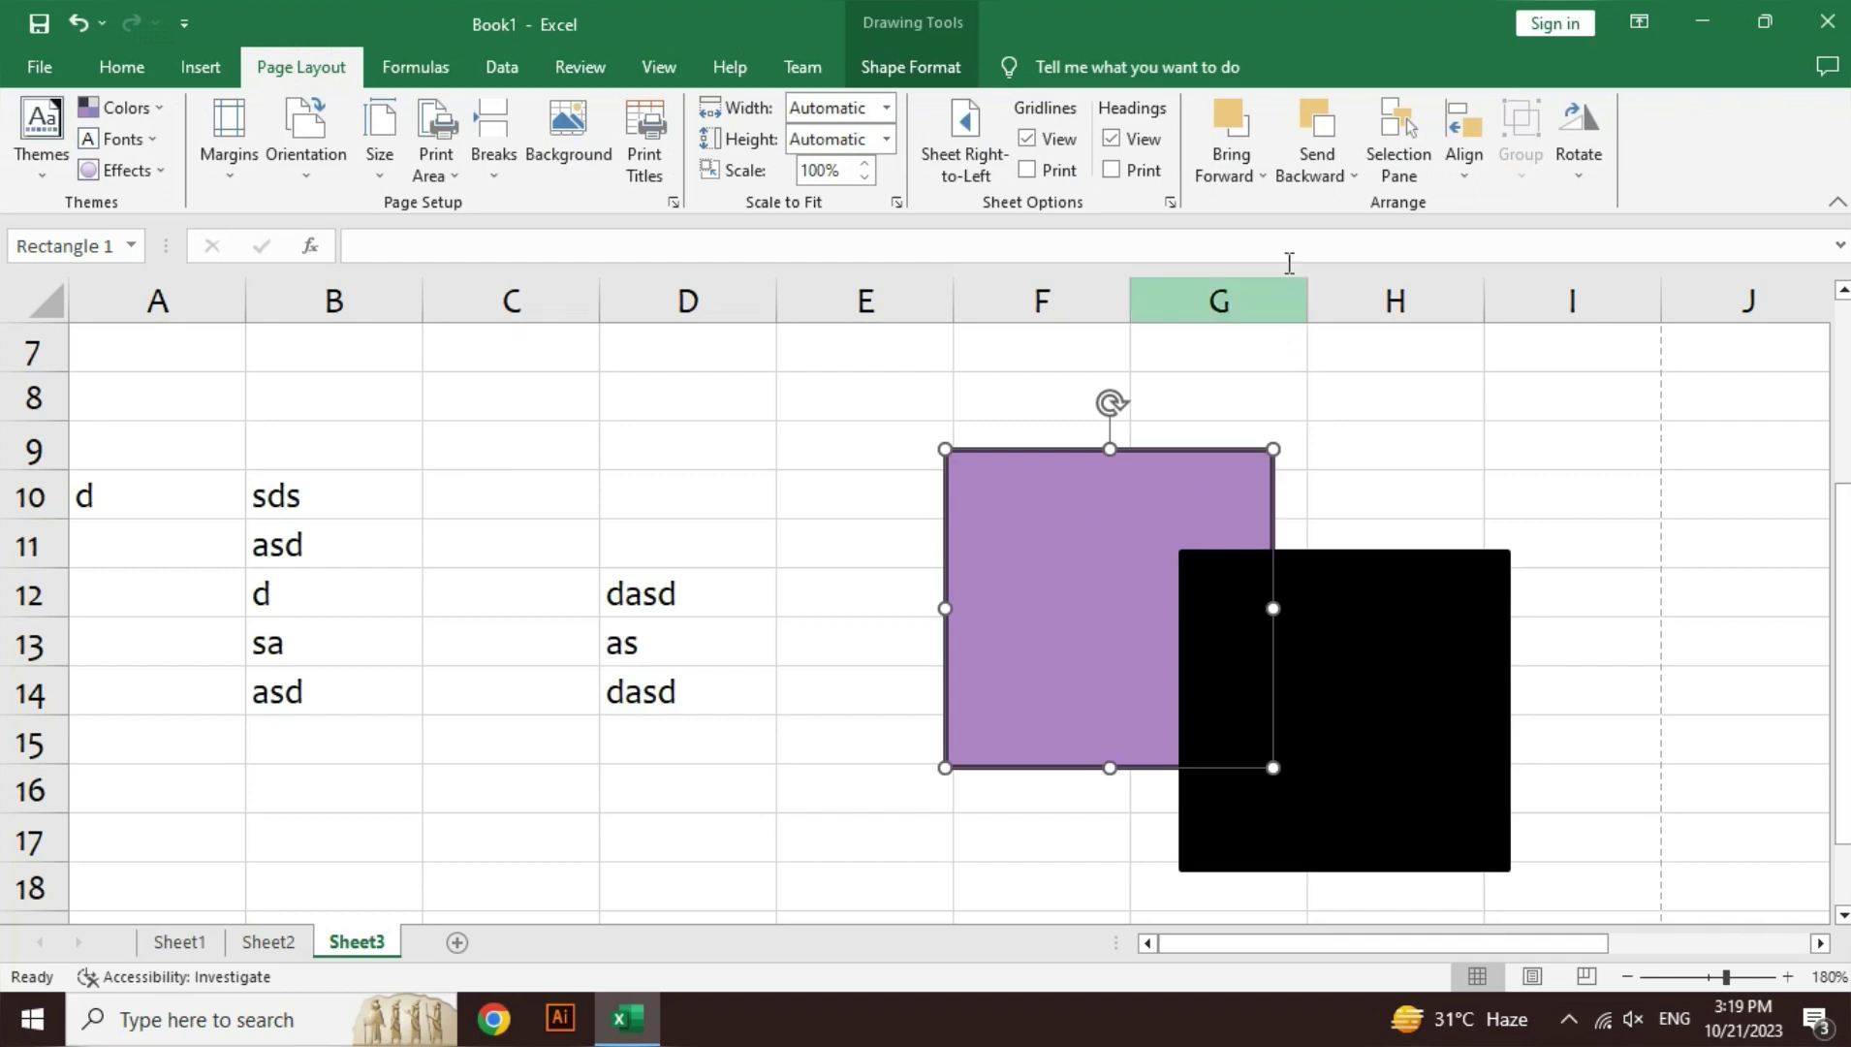
# - Slide the black square over the purple one, send it backward, then bring it forward again
pyautogui.moveTo(1366, 628); pyautogui.dragTo(1326, 566)
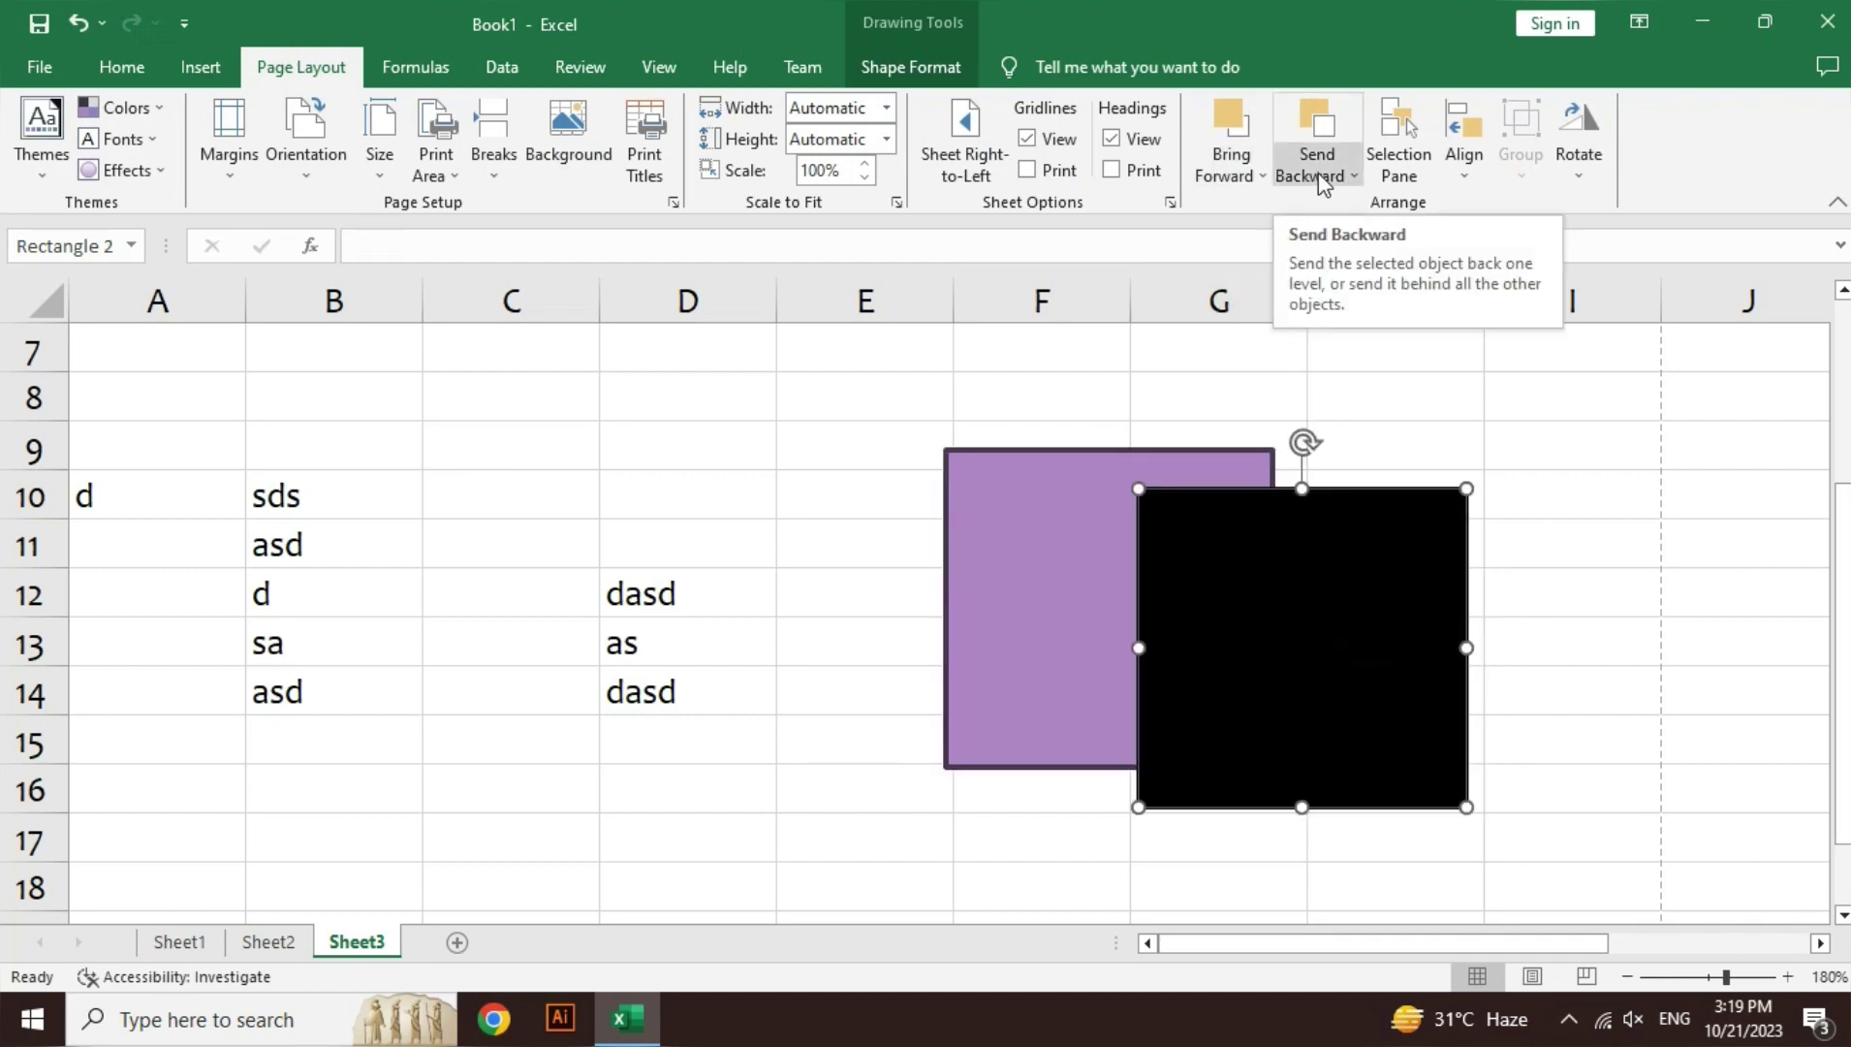
pyautogui.moveTo(1244, 659); pyautogui.dragTo(1150, 705)
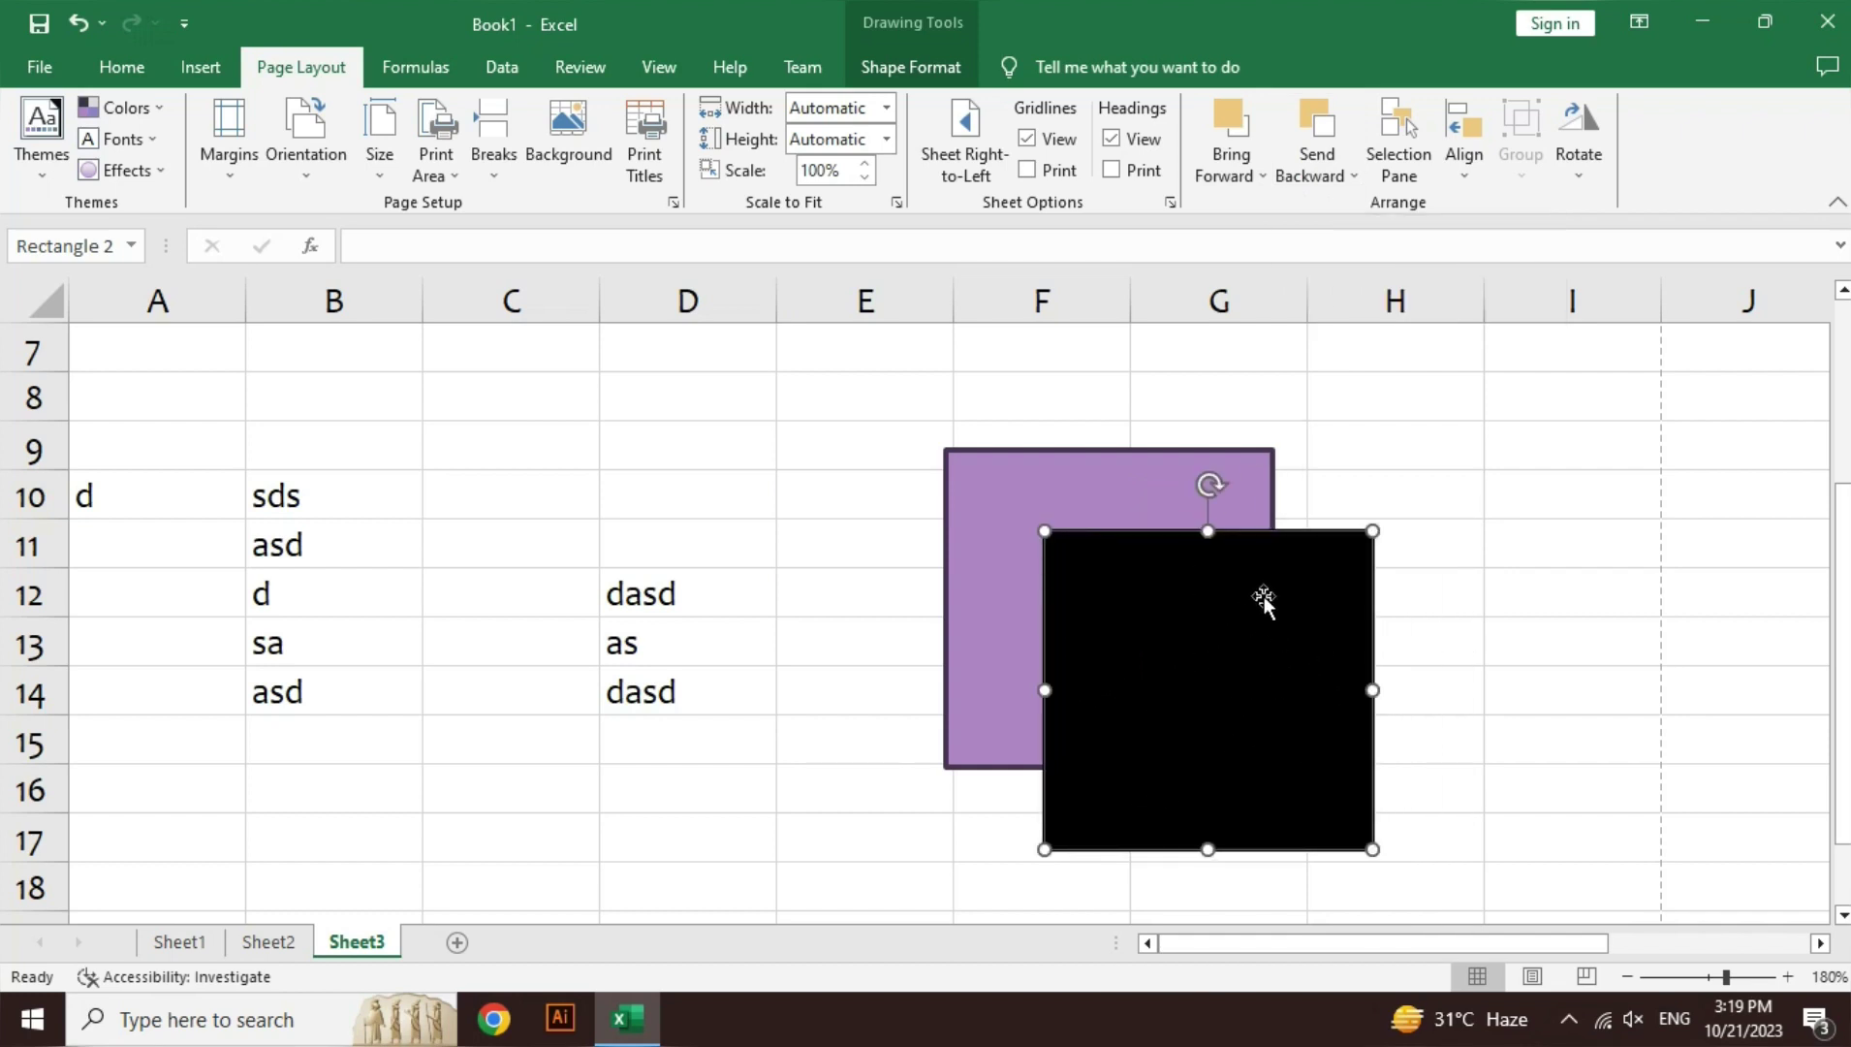
pyautogui.click(1317, 131)
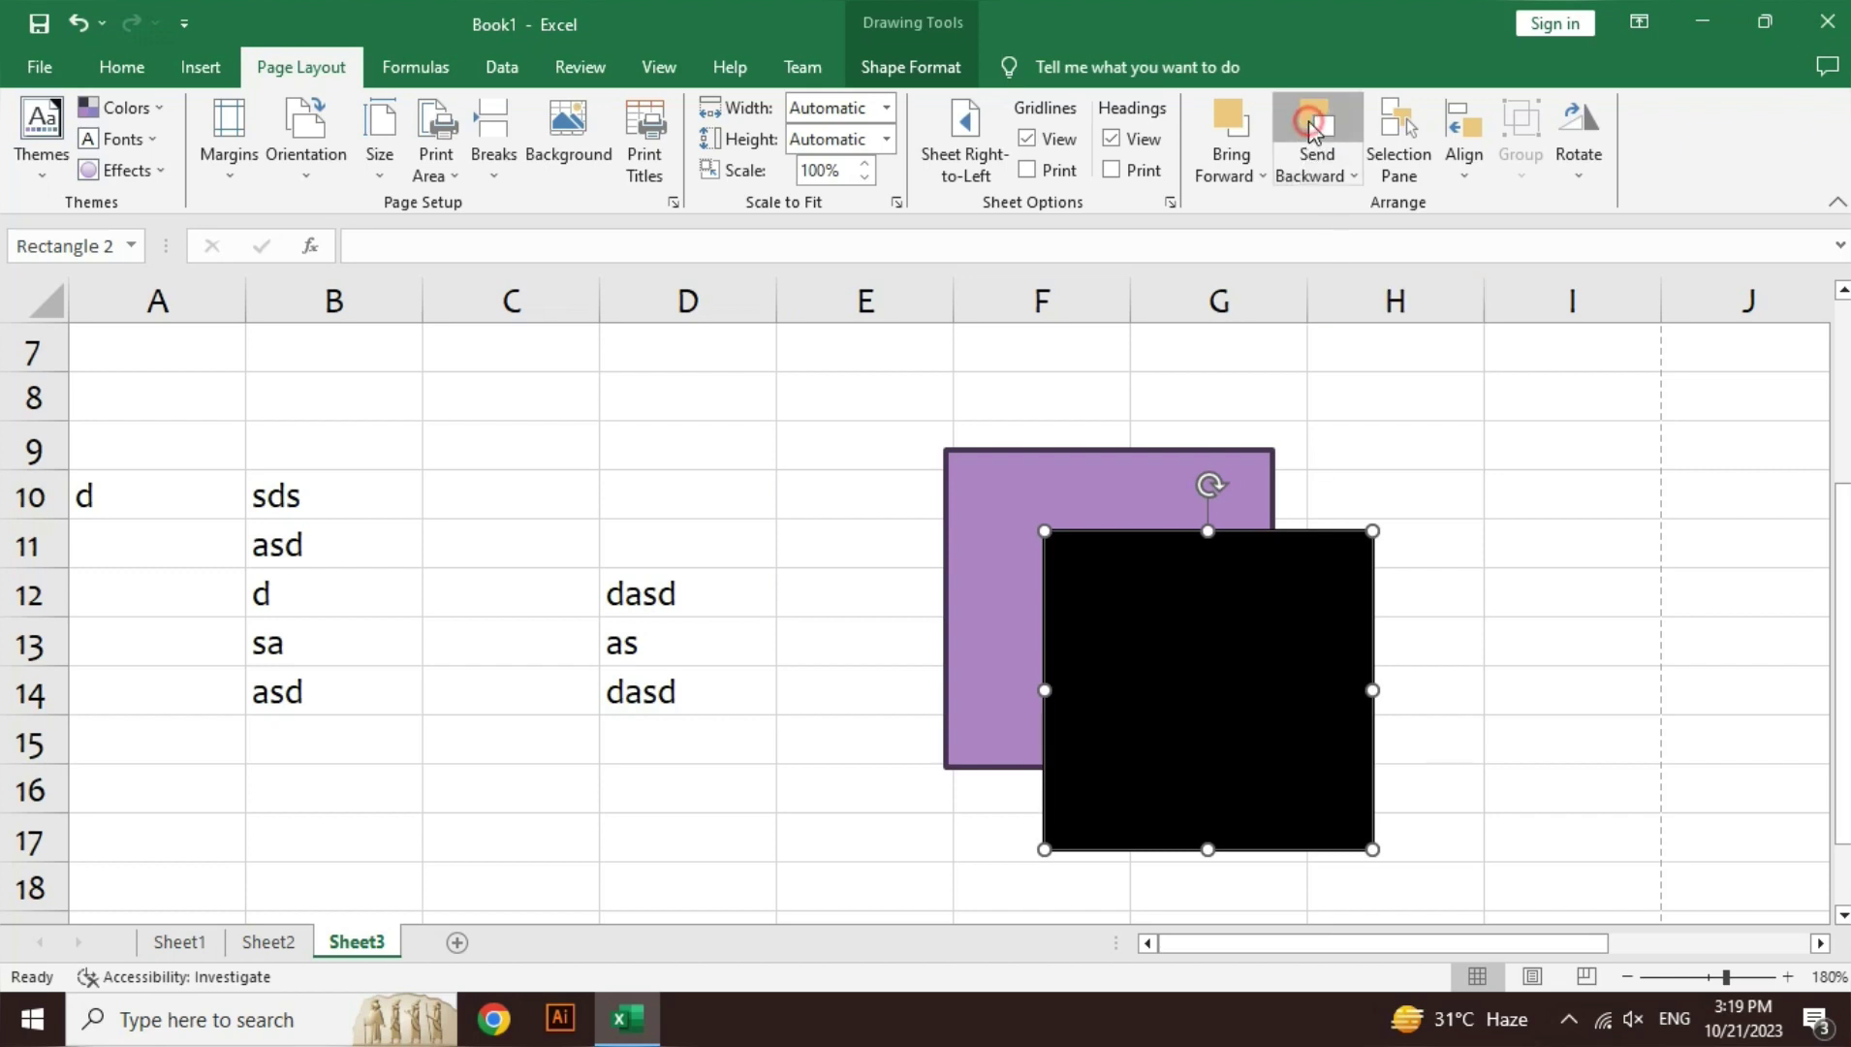
pyautogui.click(1135, 494)
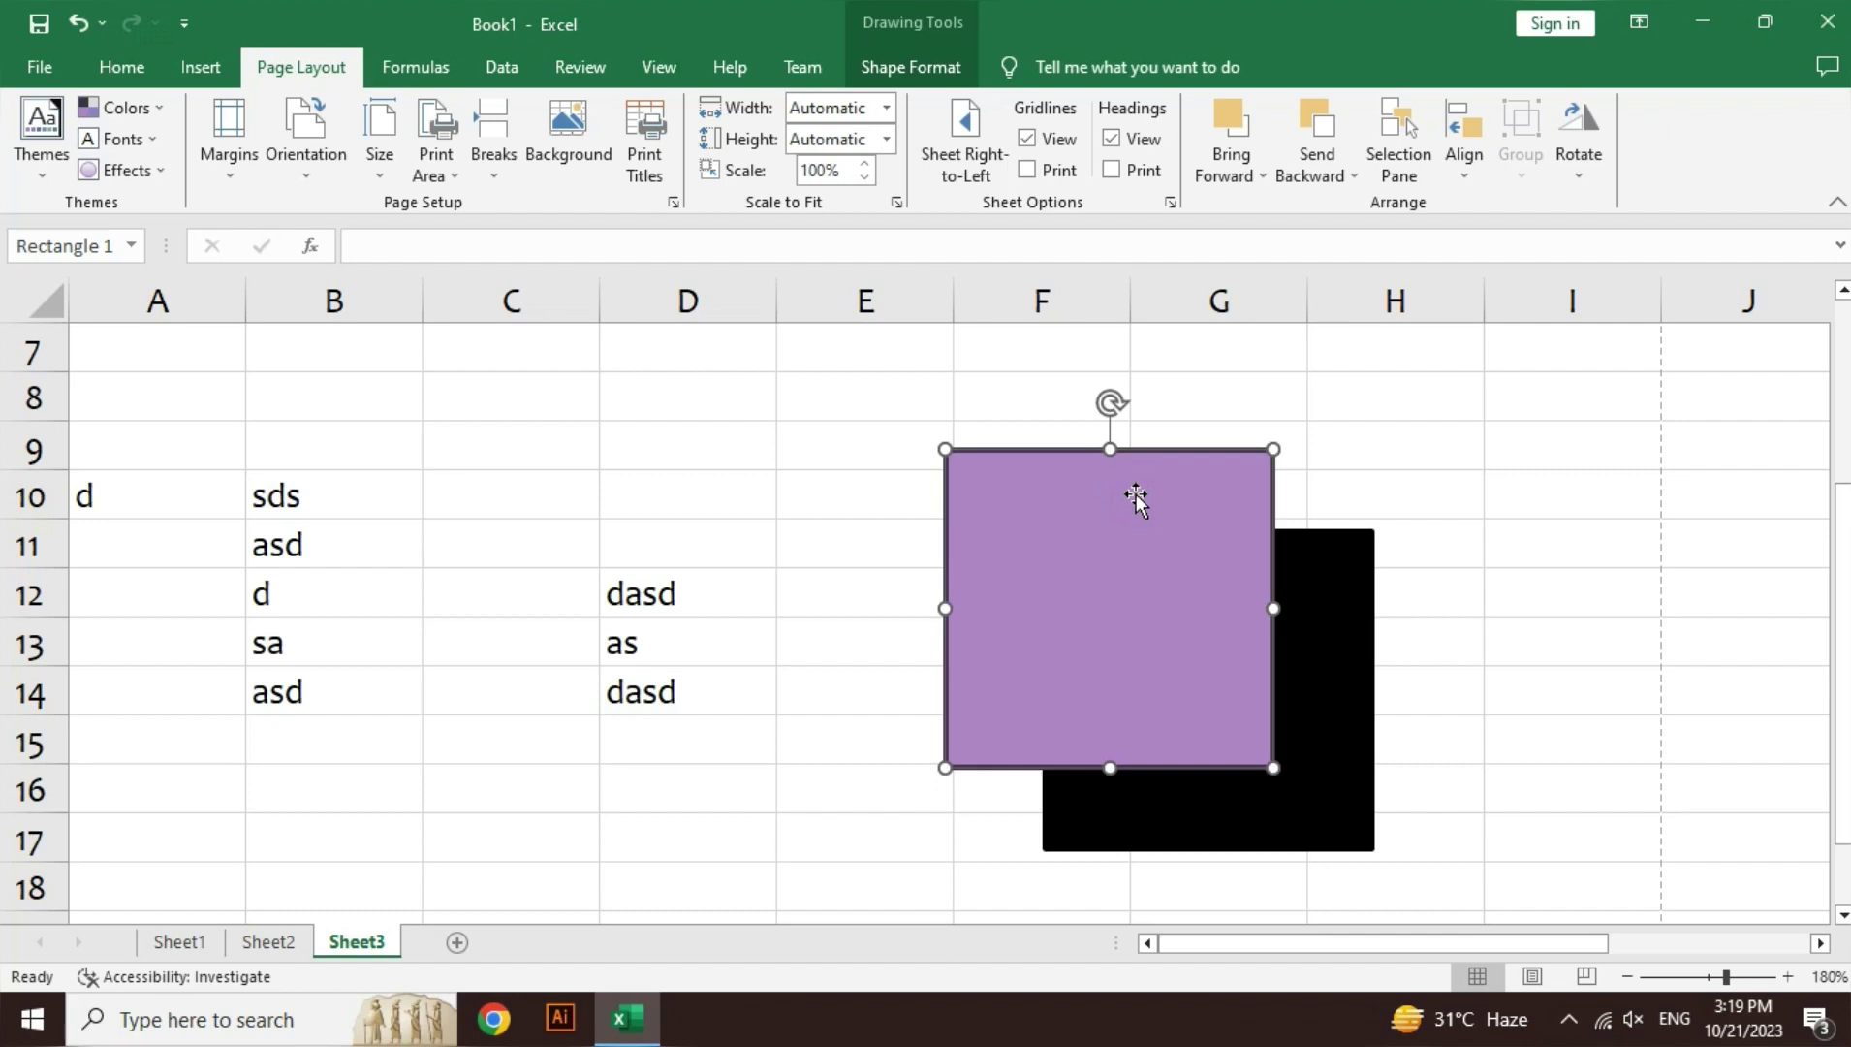
pyautogui.click(1338, 625)
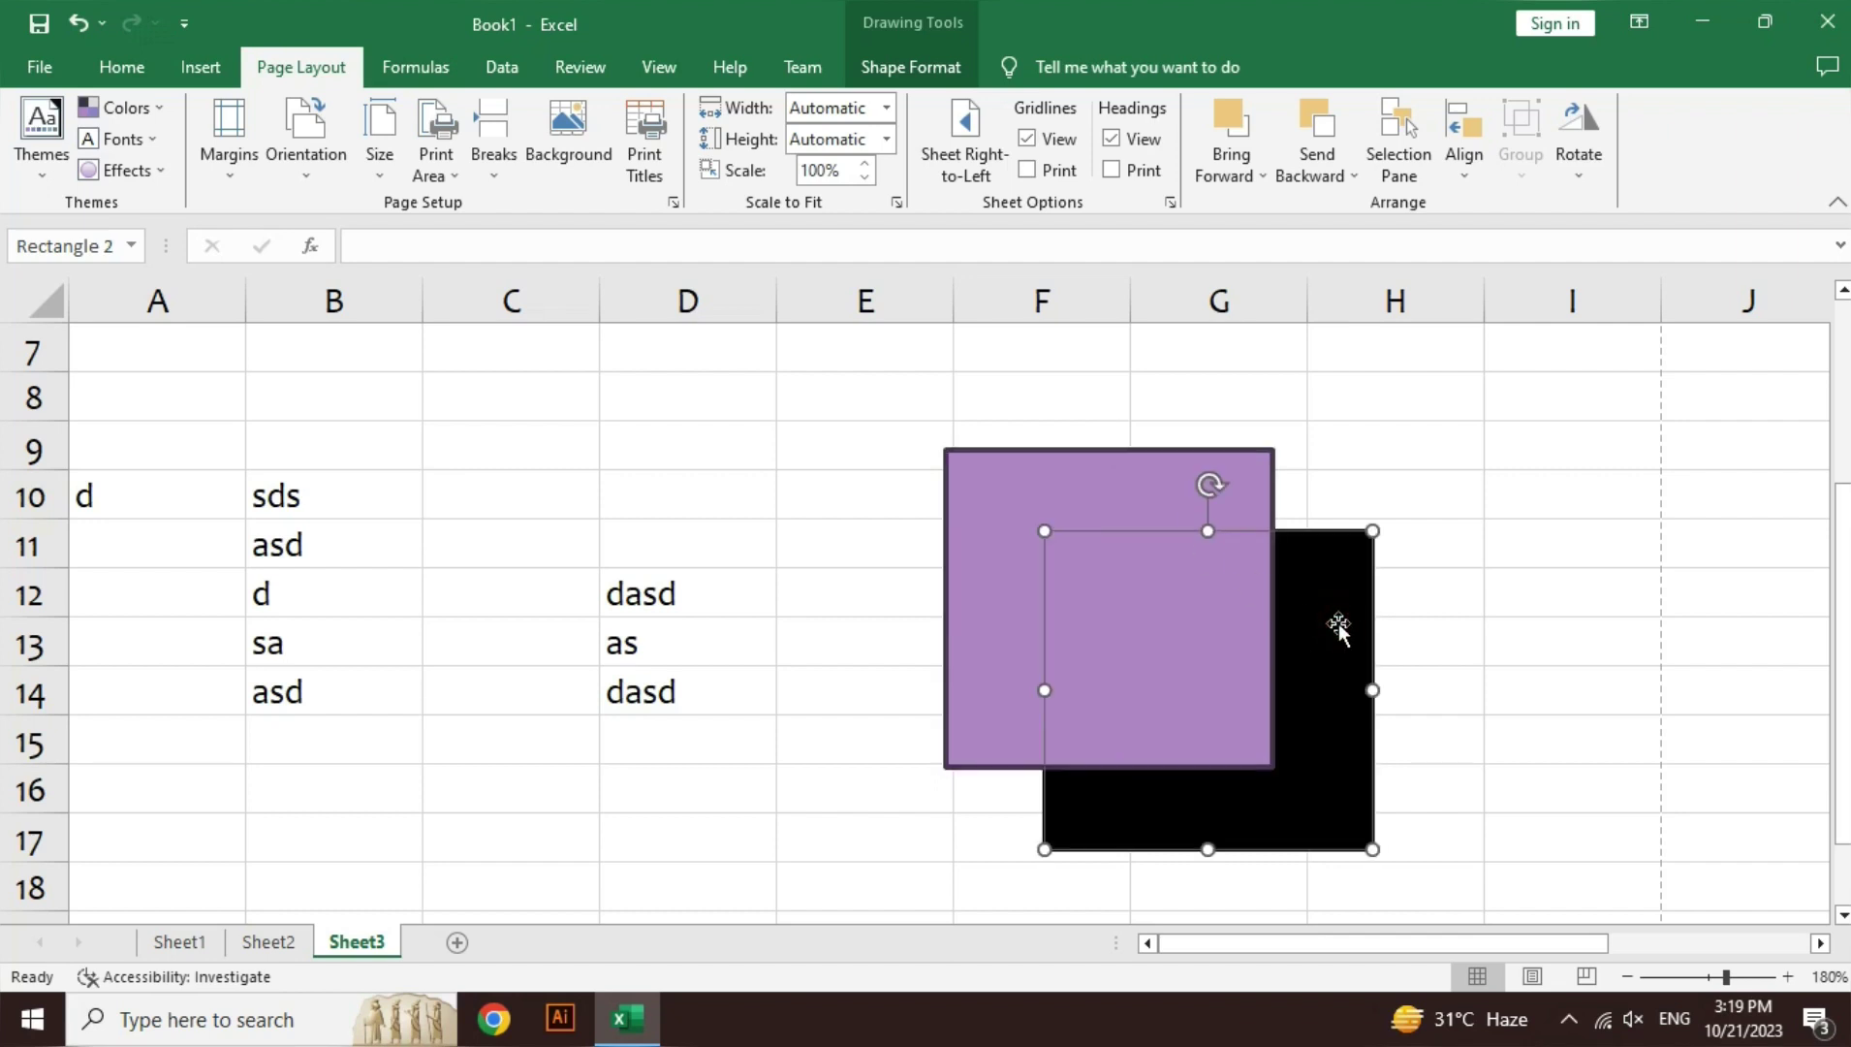
pyautogui.click(1238, 110)
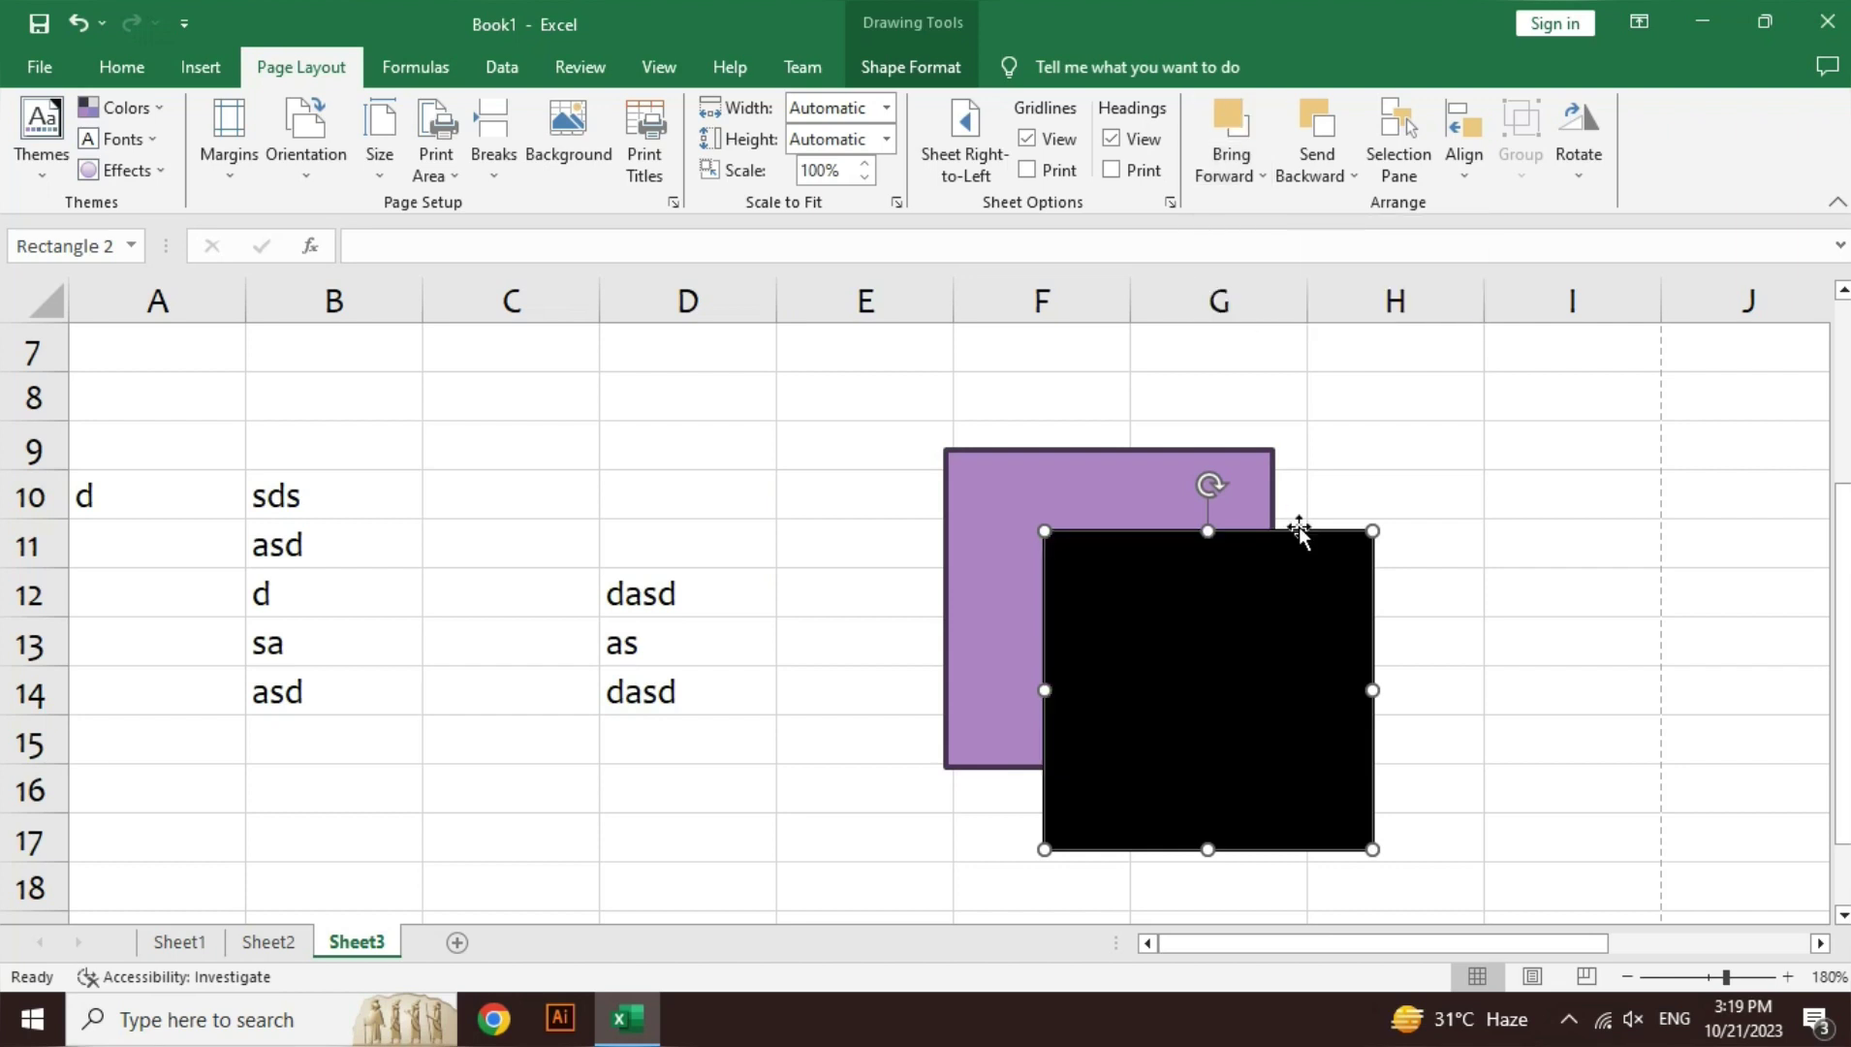
pyautogui.click(1400, 134)
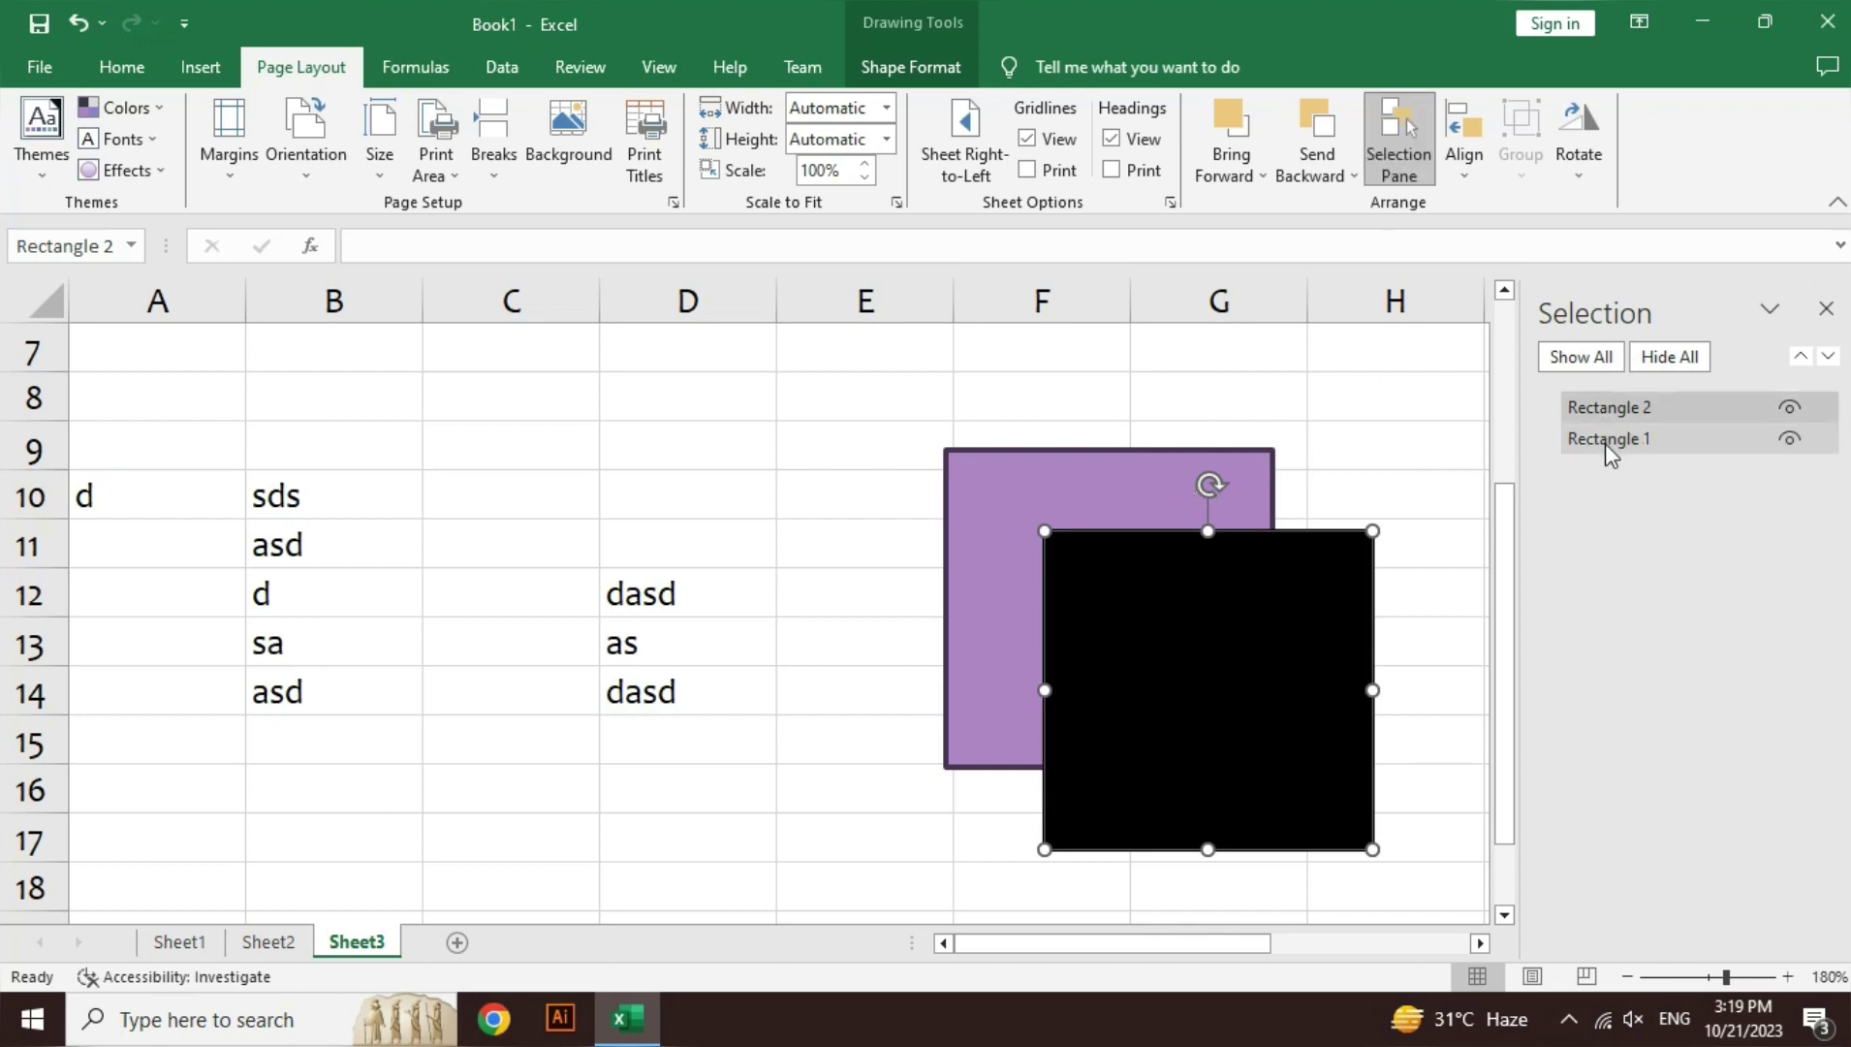
pyautogui.click(1611, 408)
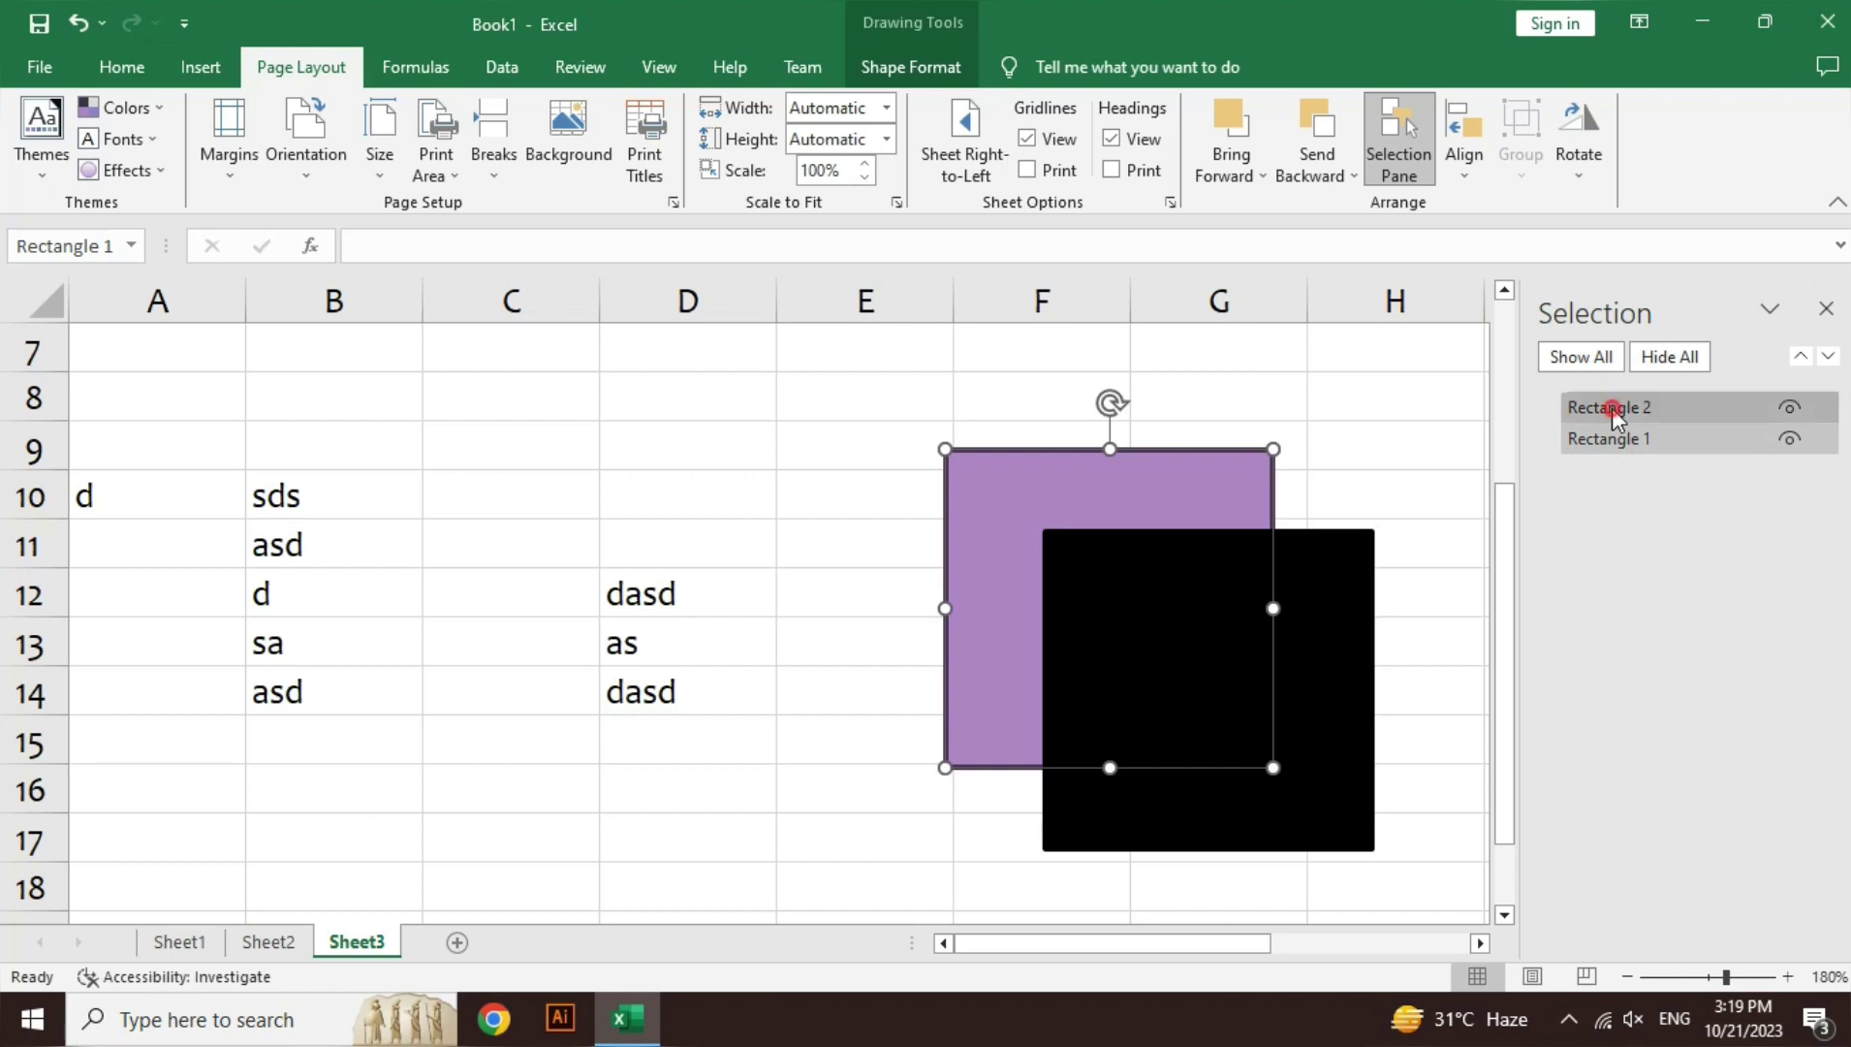
pyautogui.click(1614, 431)
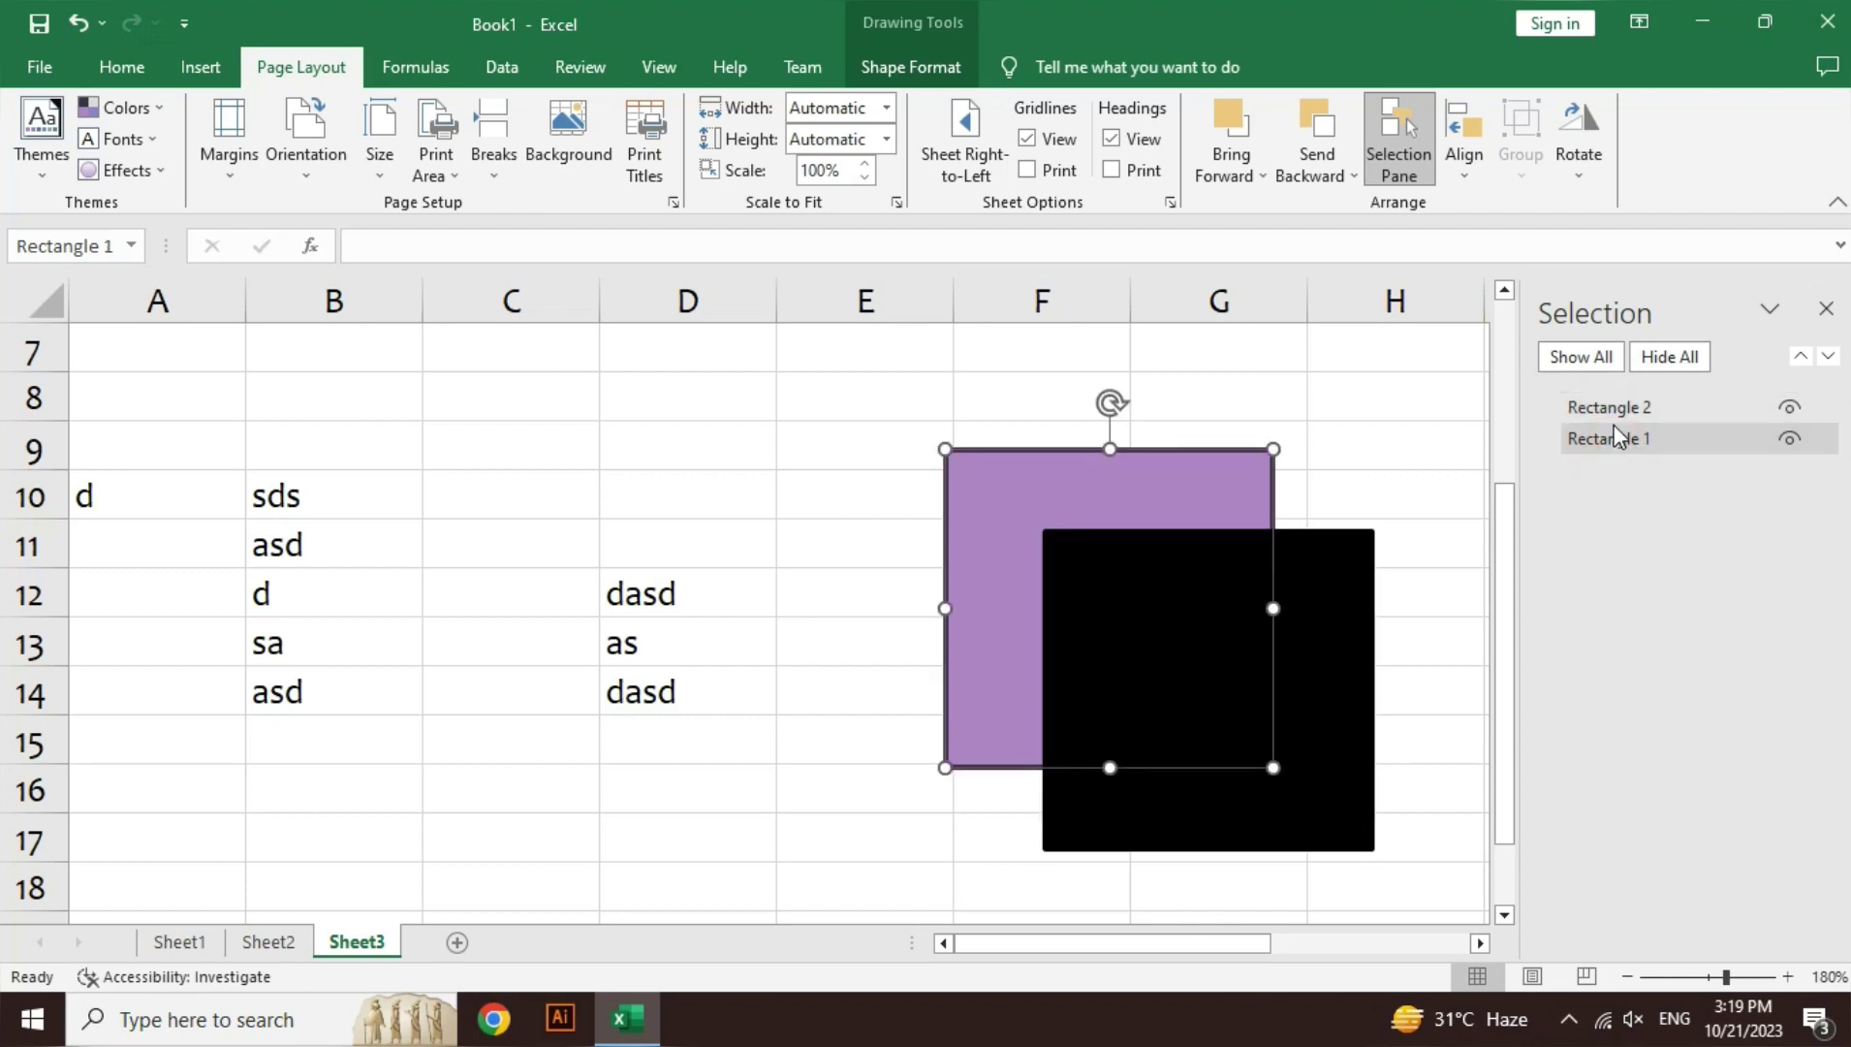
pyautogui.click(1611, 419)
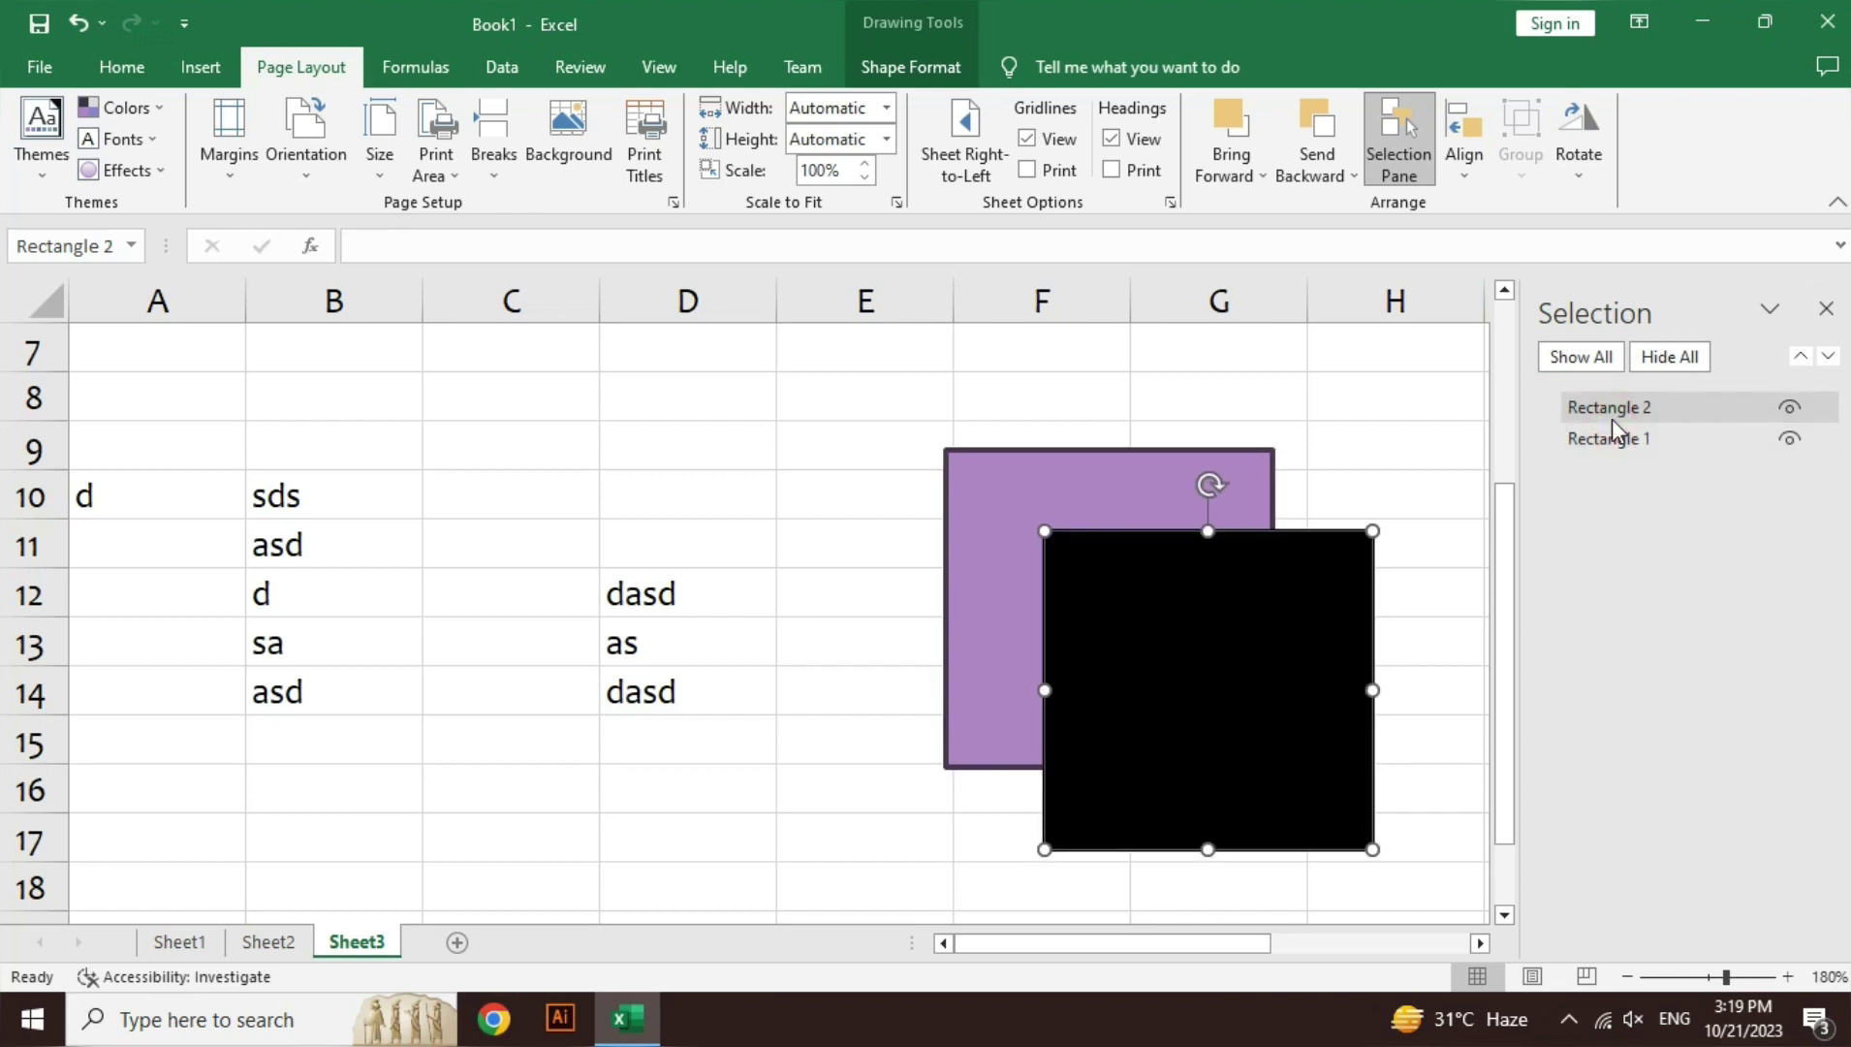
pyautogui.click(1677, 361)
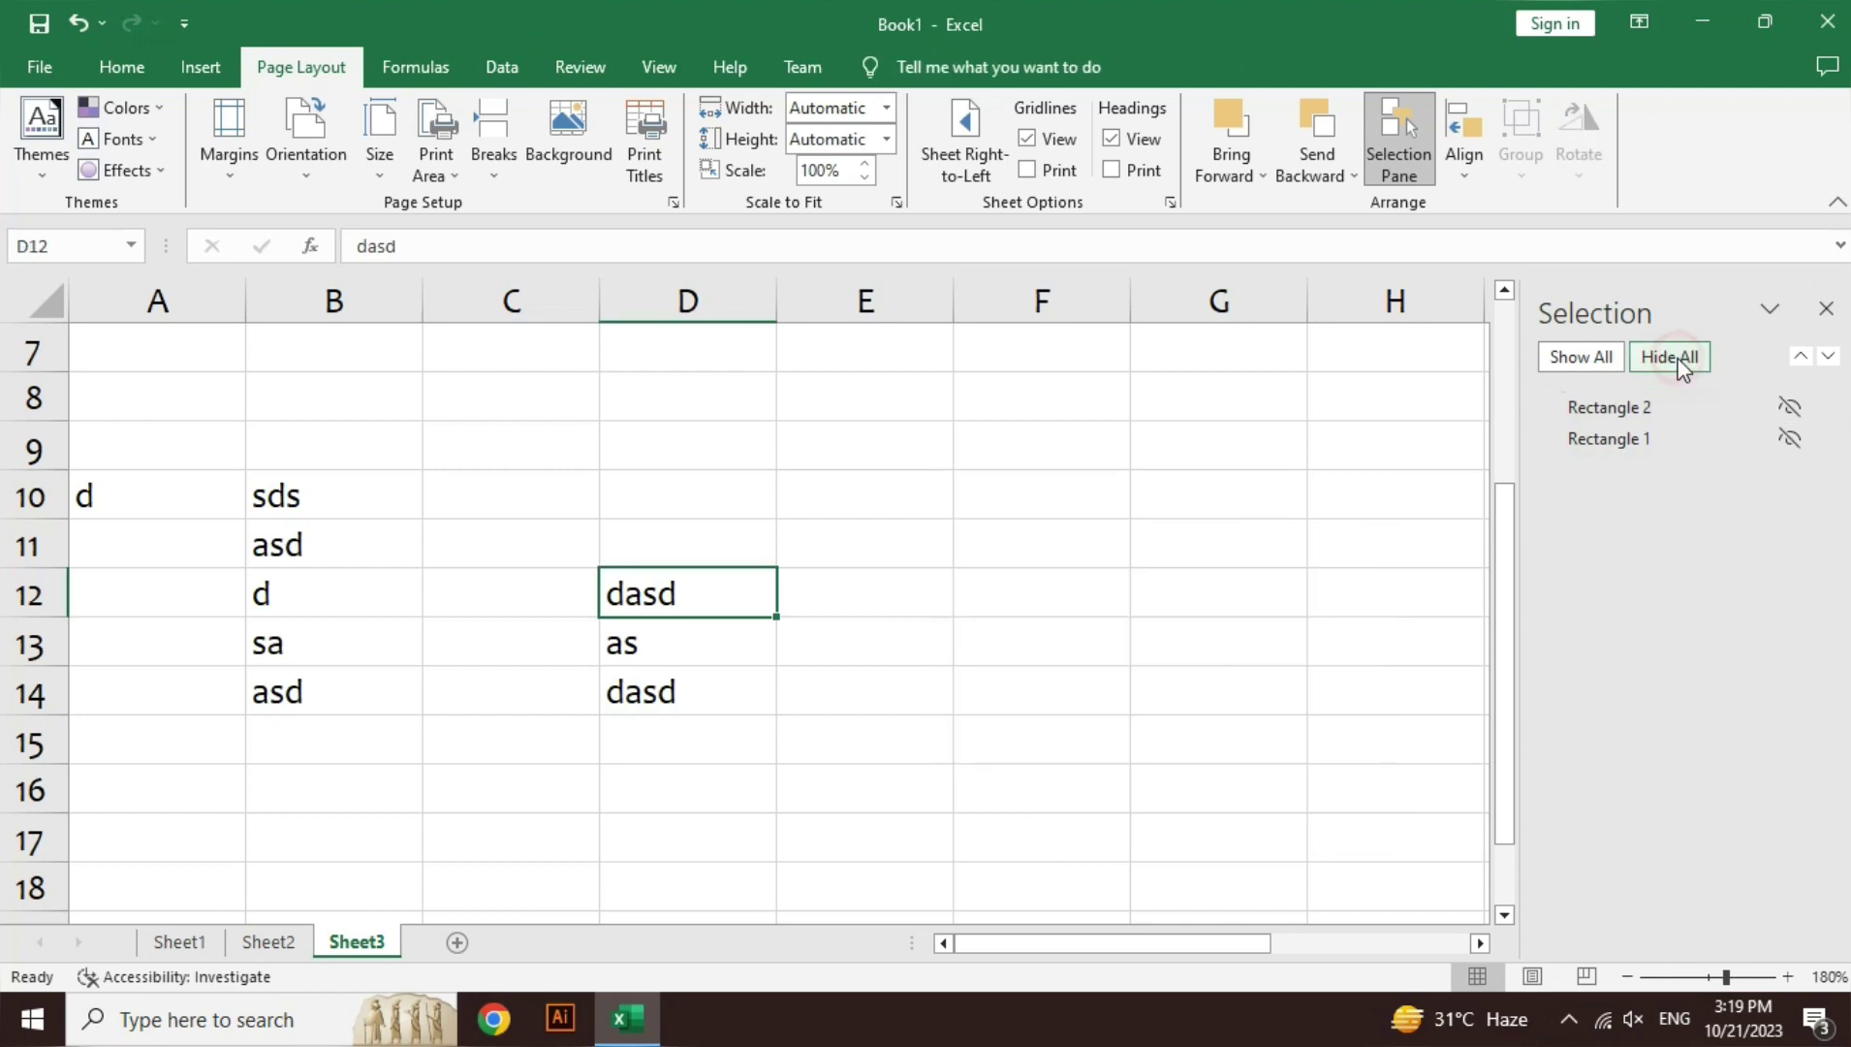
pyautogui.click(1577, 358)
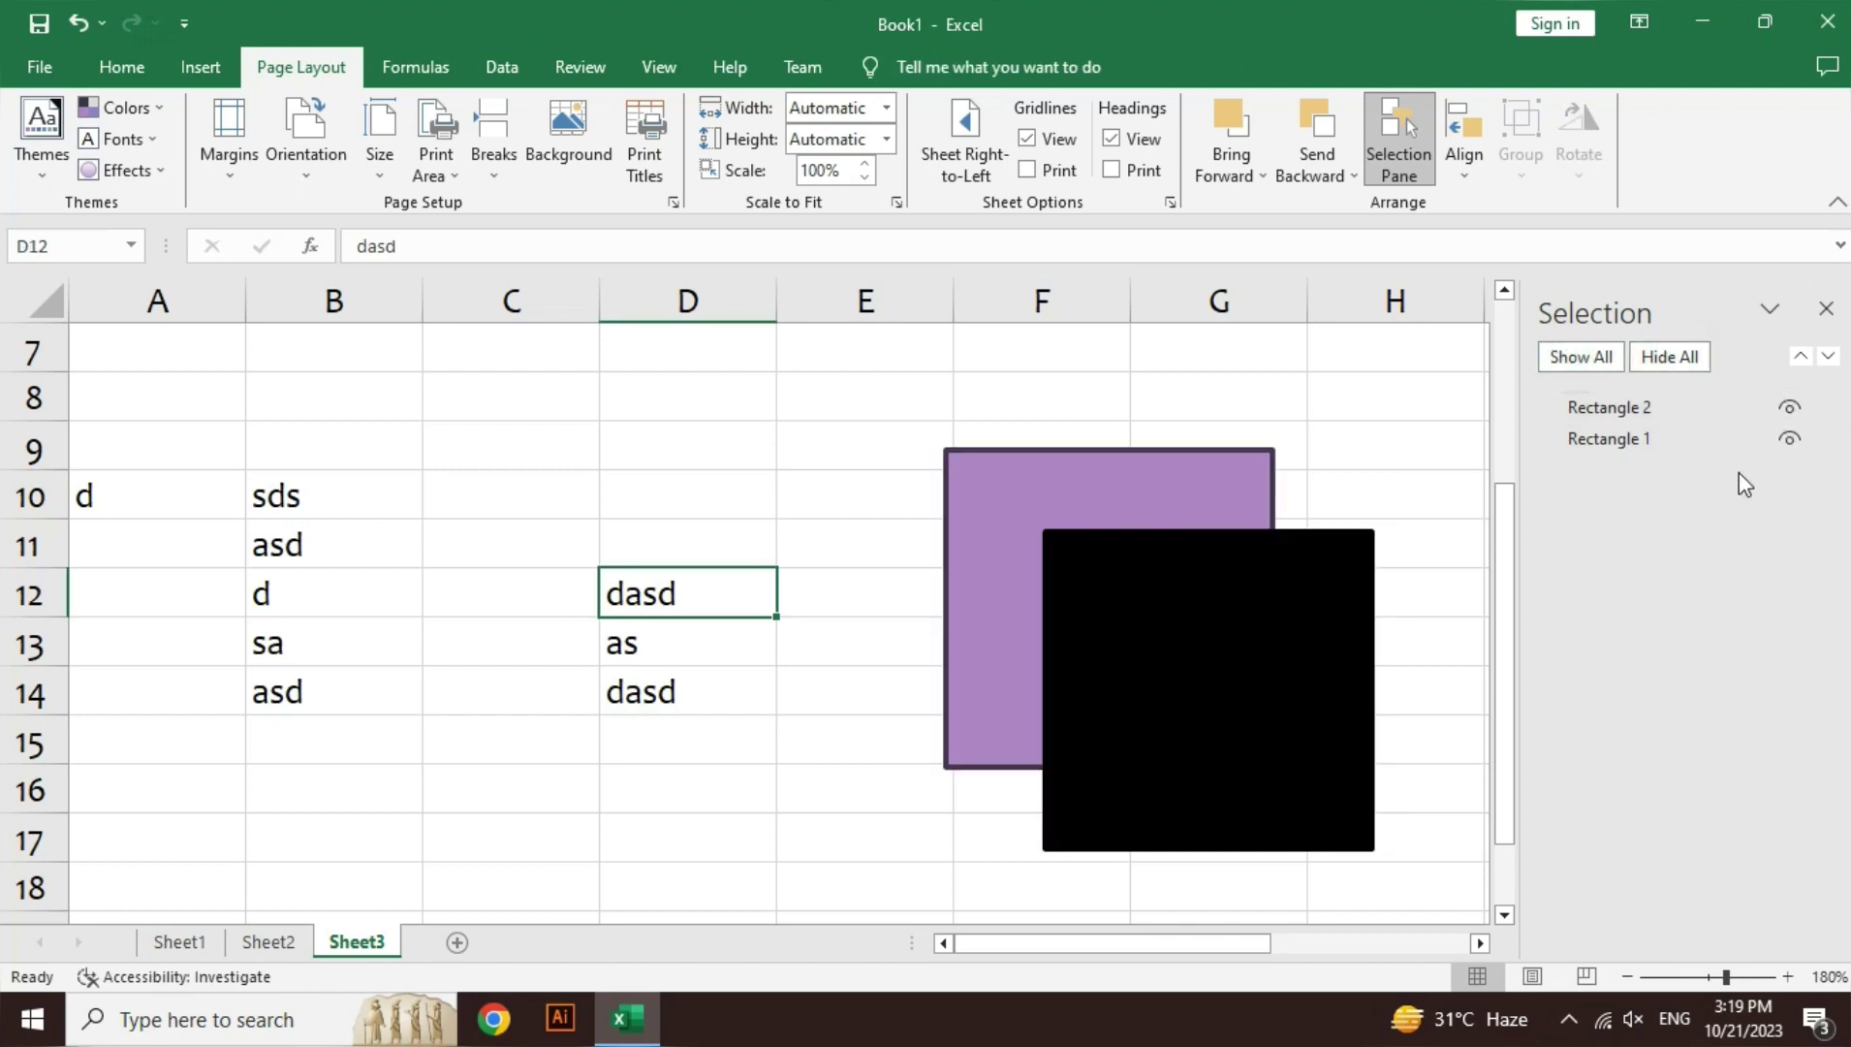
pyautogui.click(1791, 443)
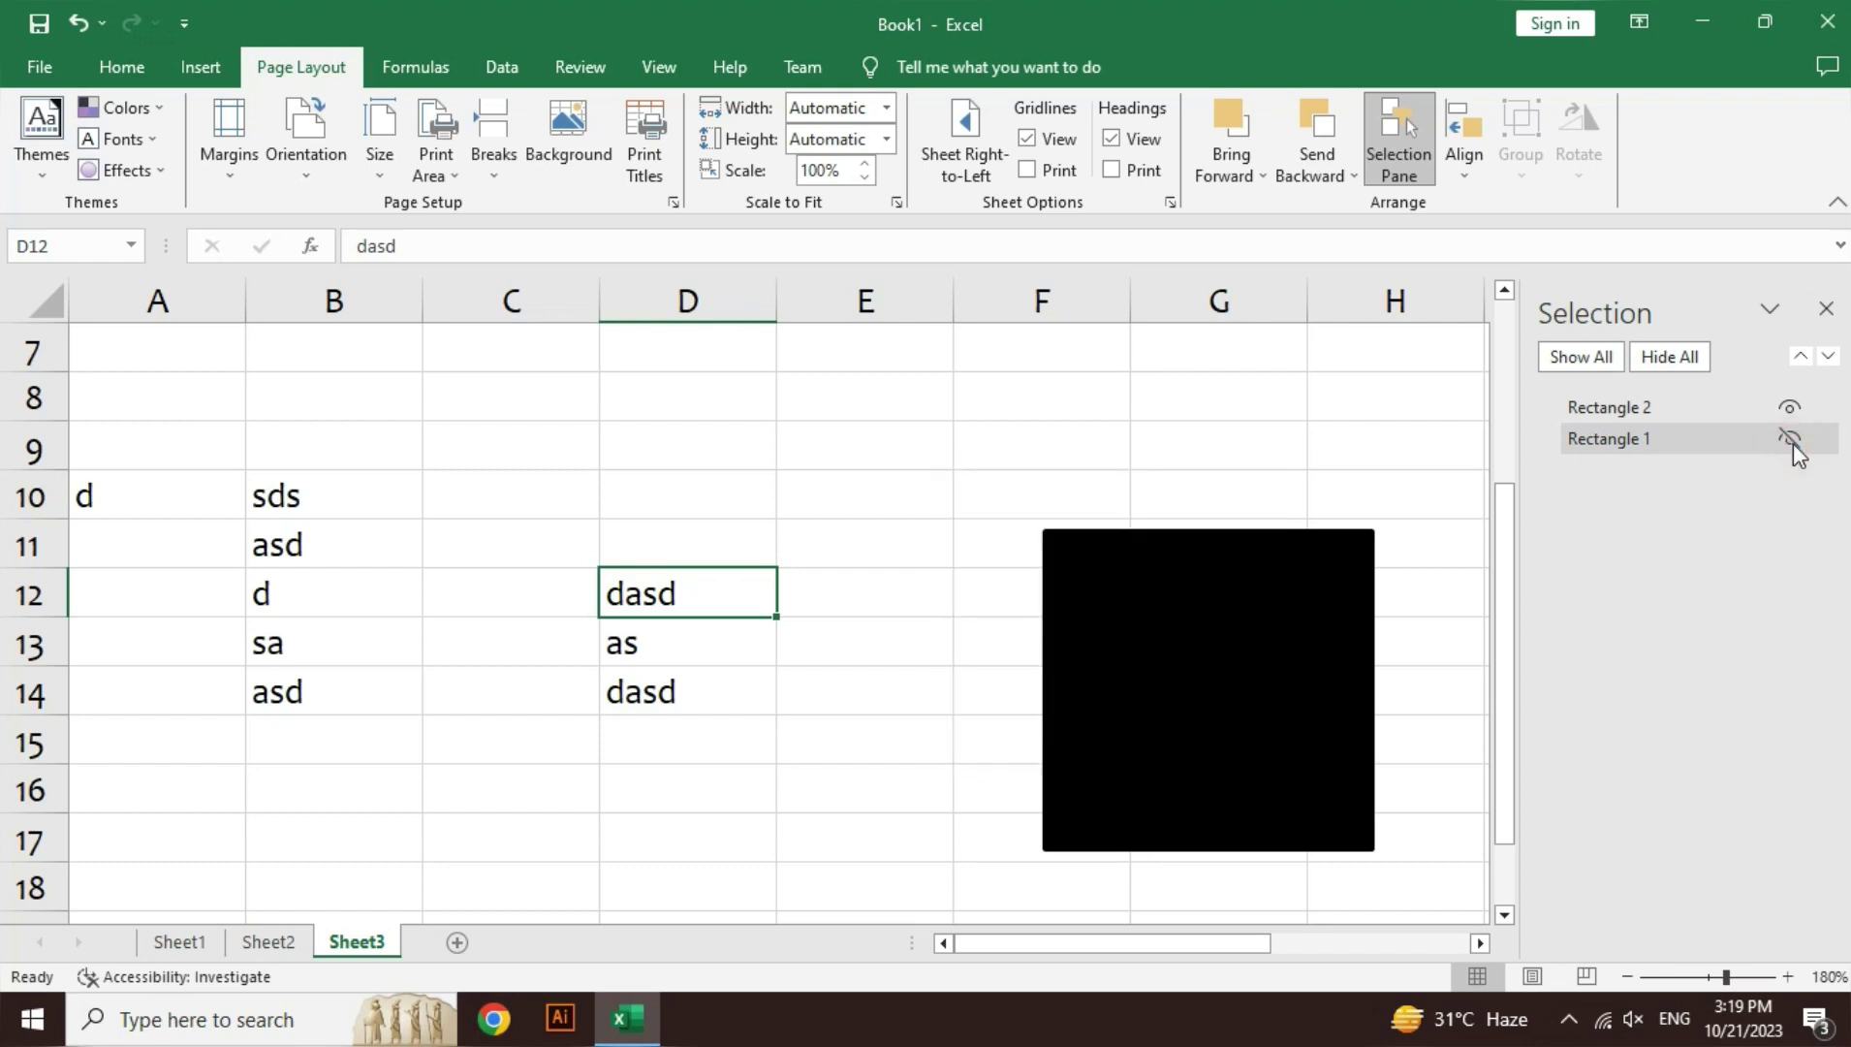
pyautogui.click(1790, 406)
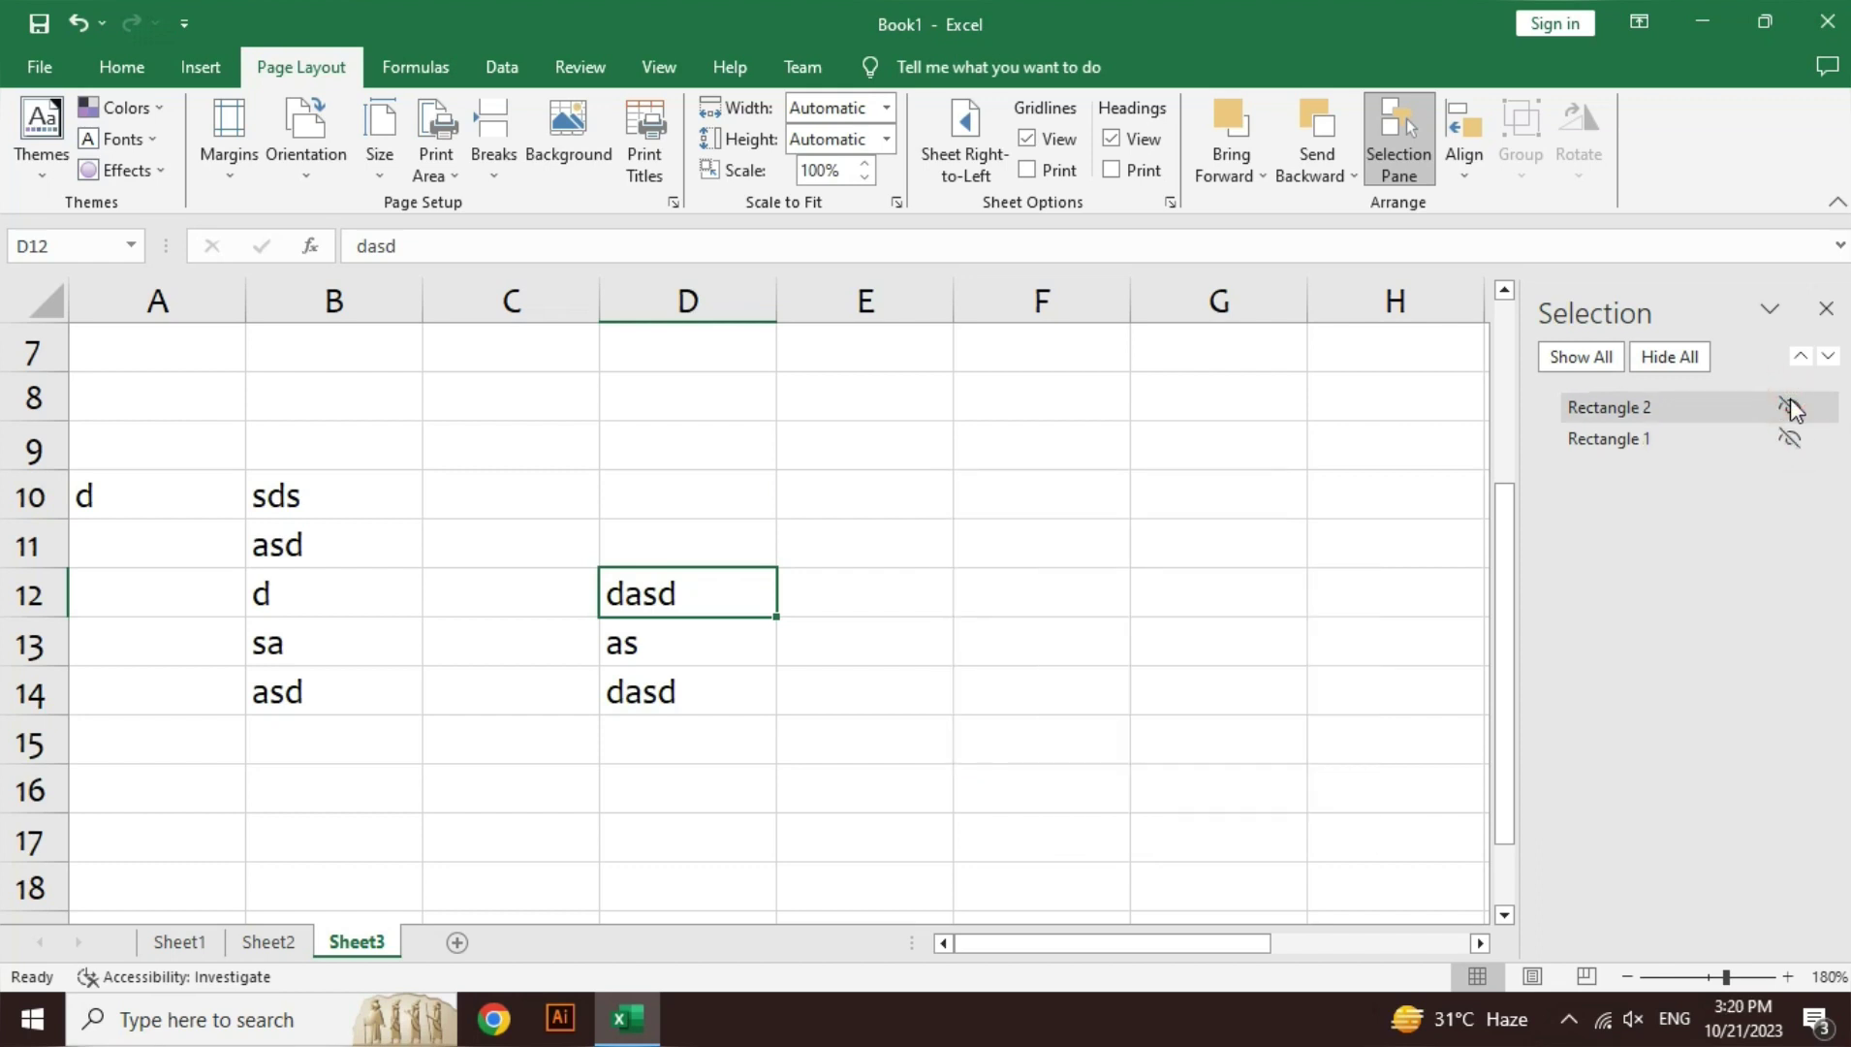
pyautogui.click(1826, 308)
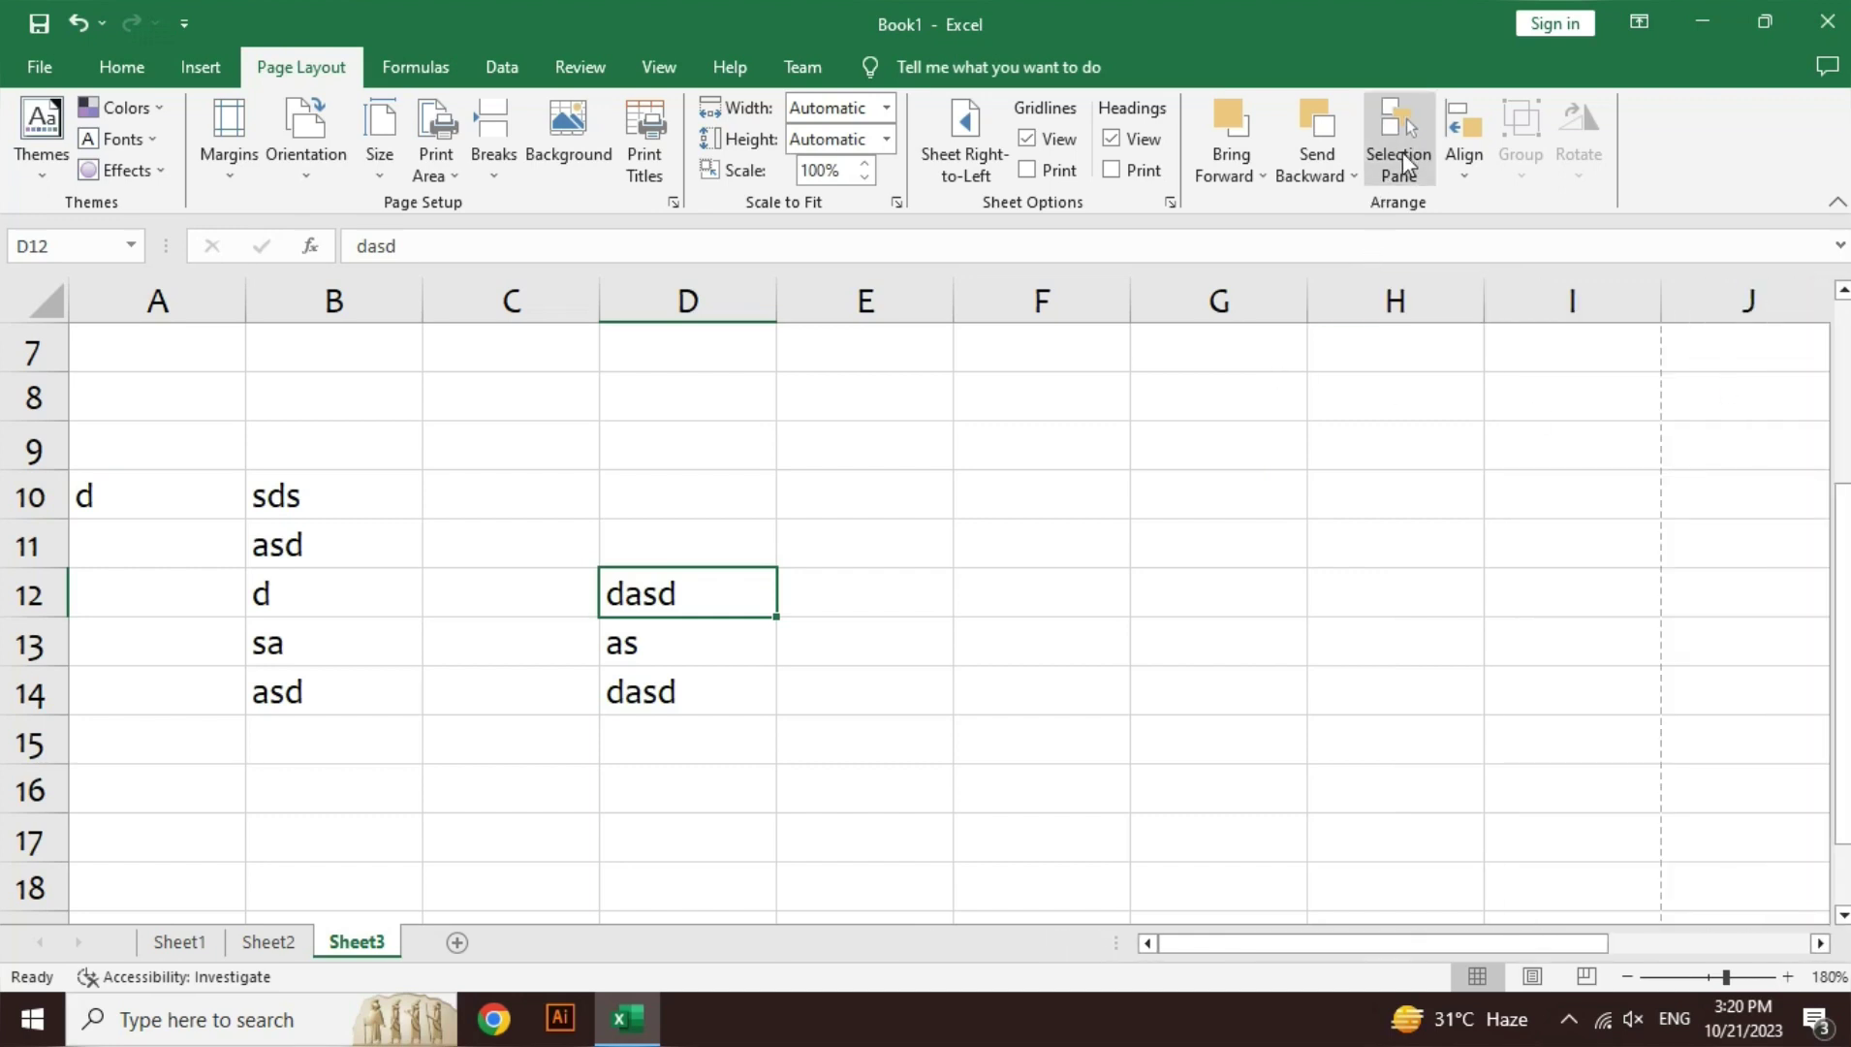
pyautogui.click(1405, 118)
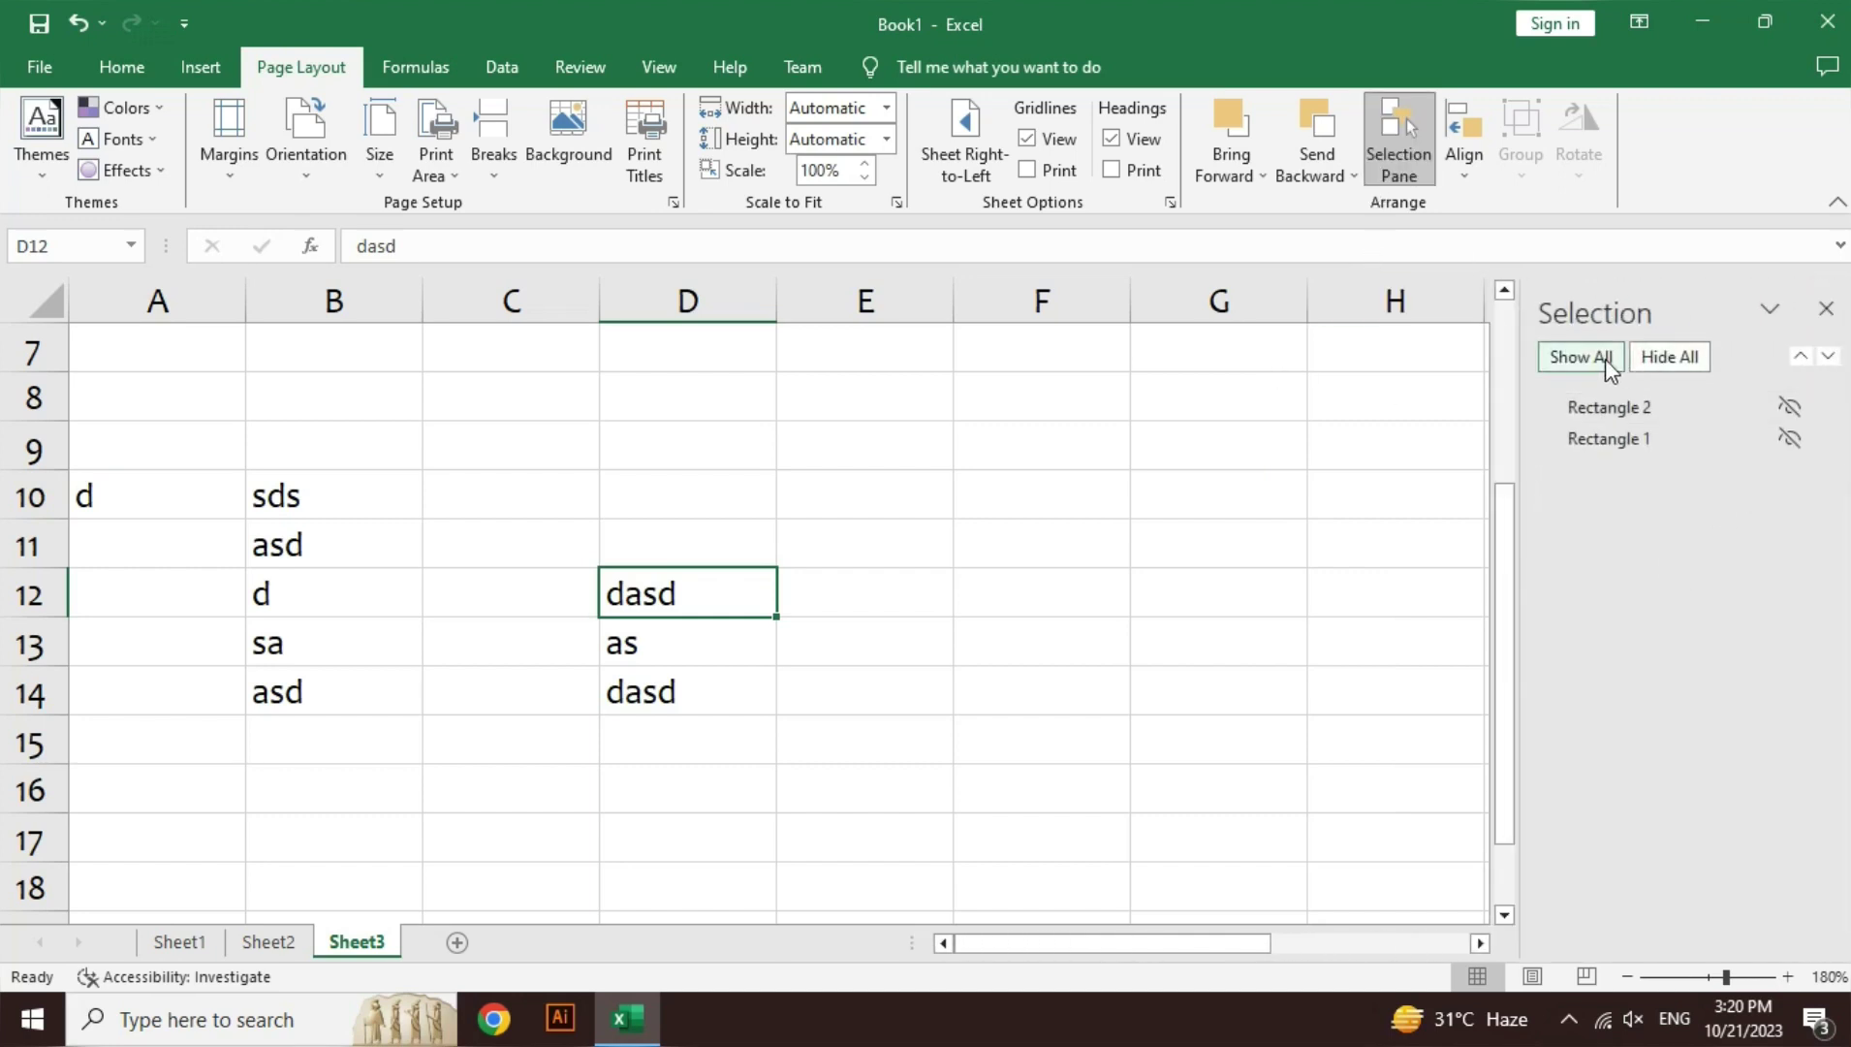
pyautogui.click(1604, 359)
pyautogui.click(1399, 135)
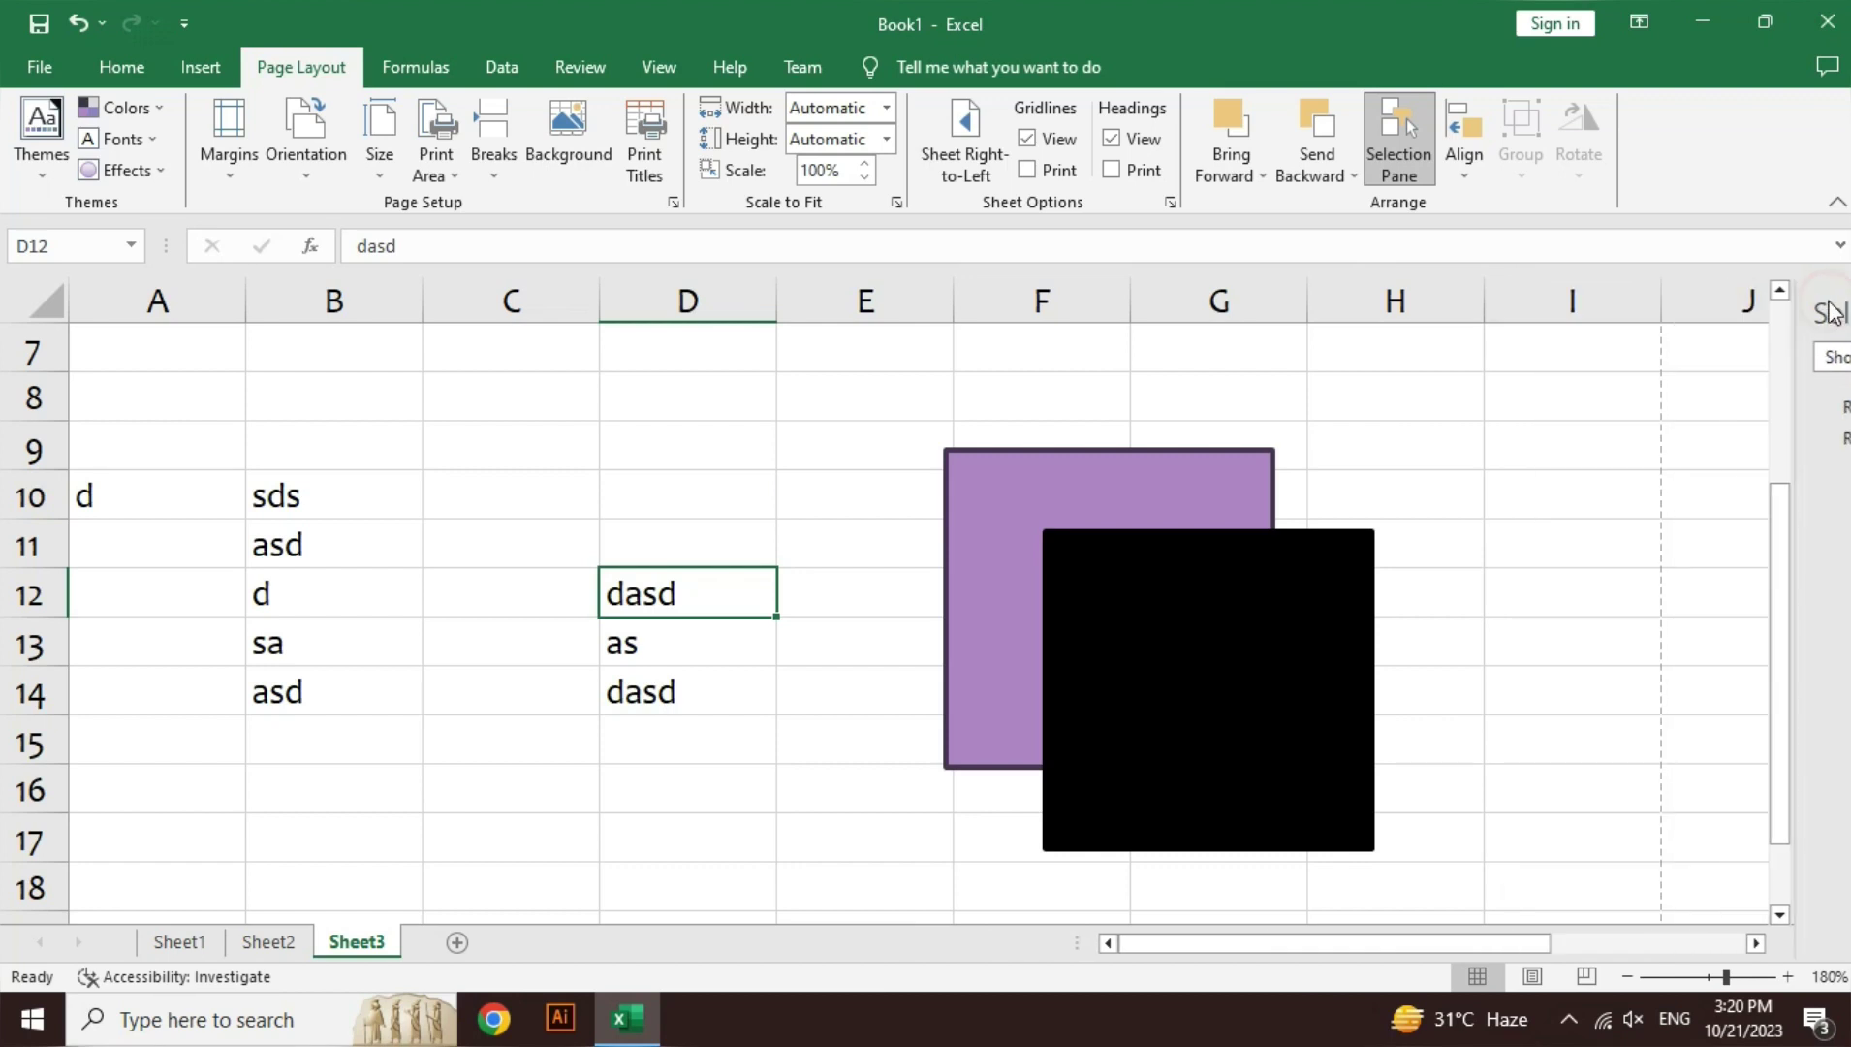
# - Drag the black square up and right, leaving the Align options unused
pyautogui.click(1474, 158)
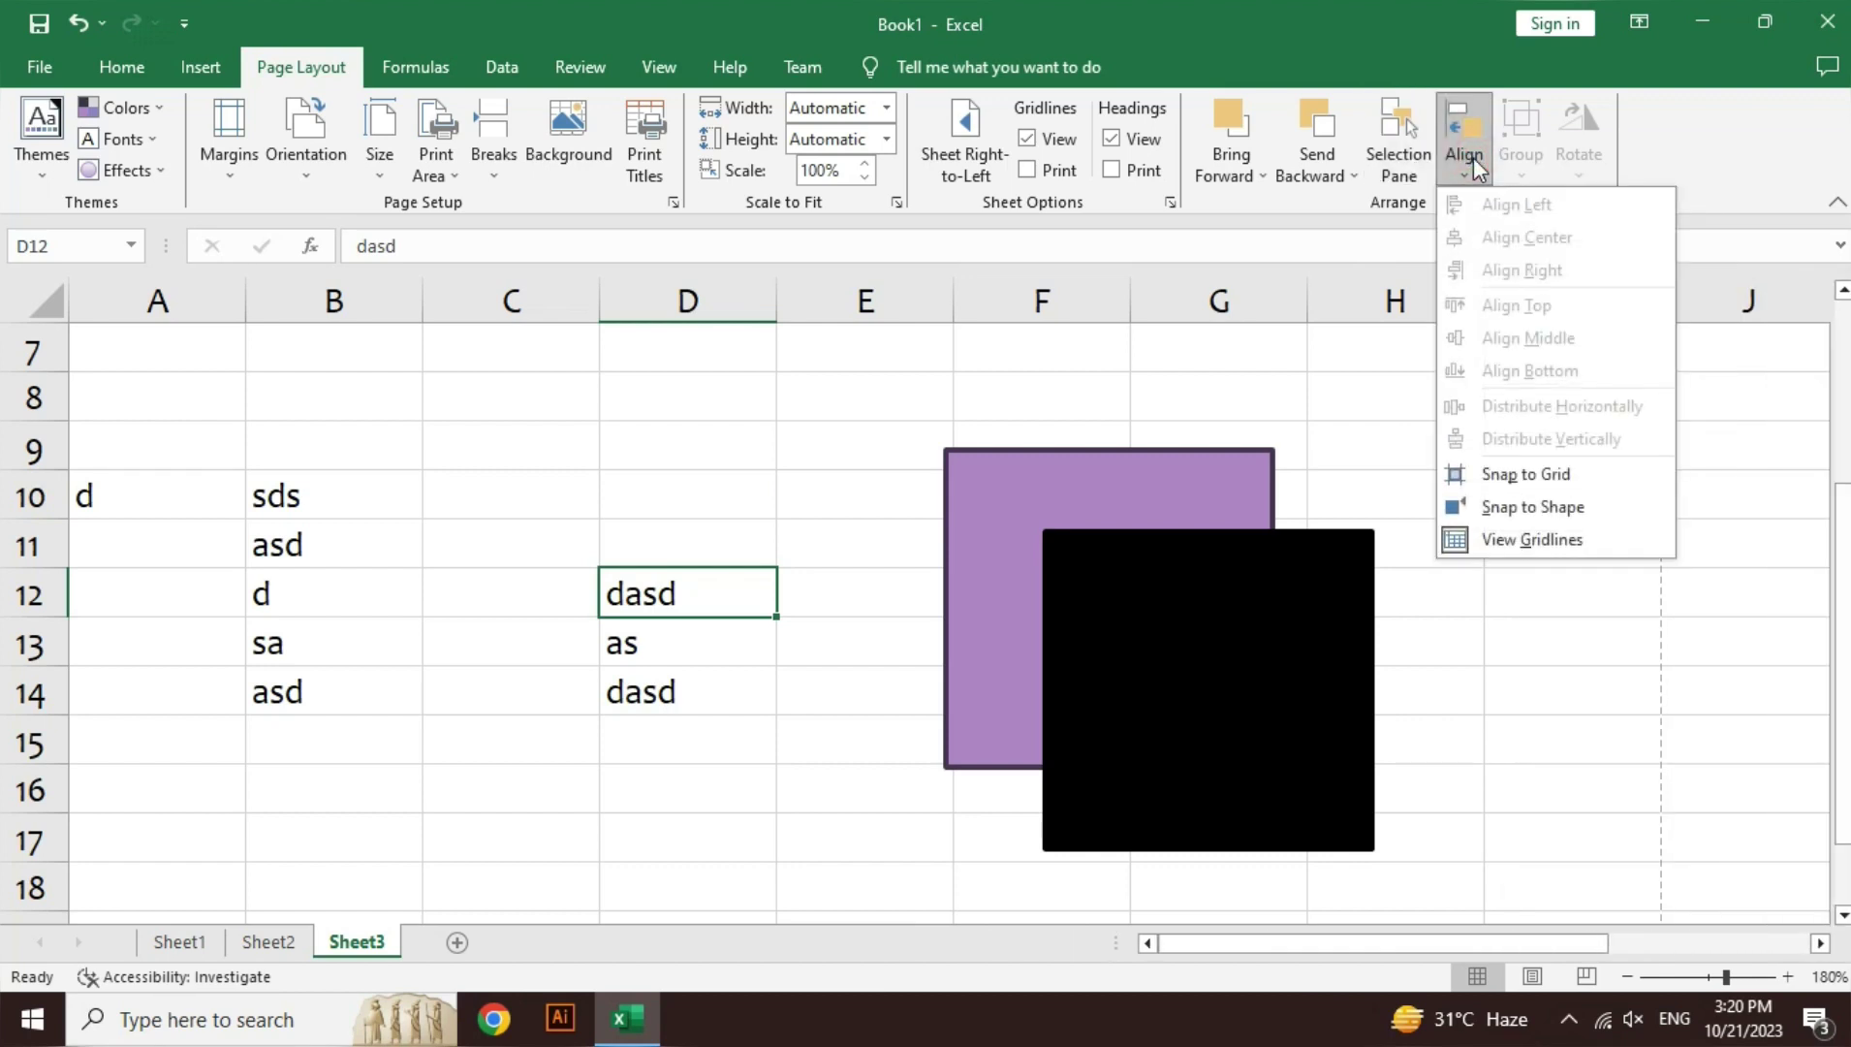
pyautogui.click(1248, 667)
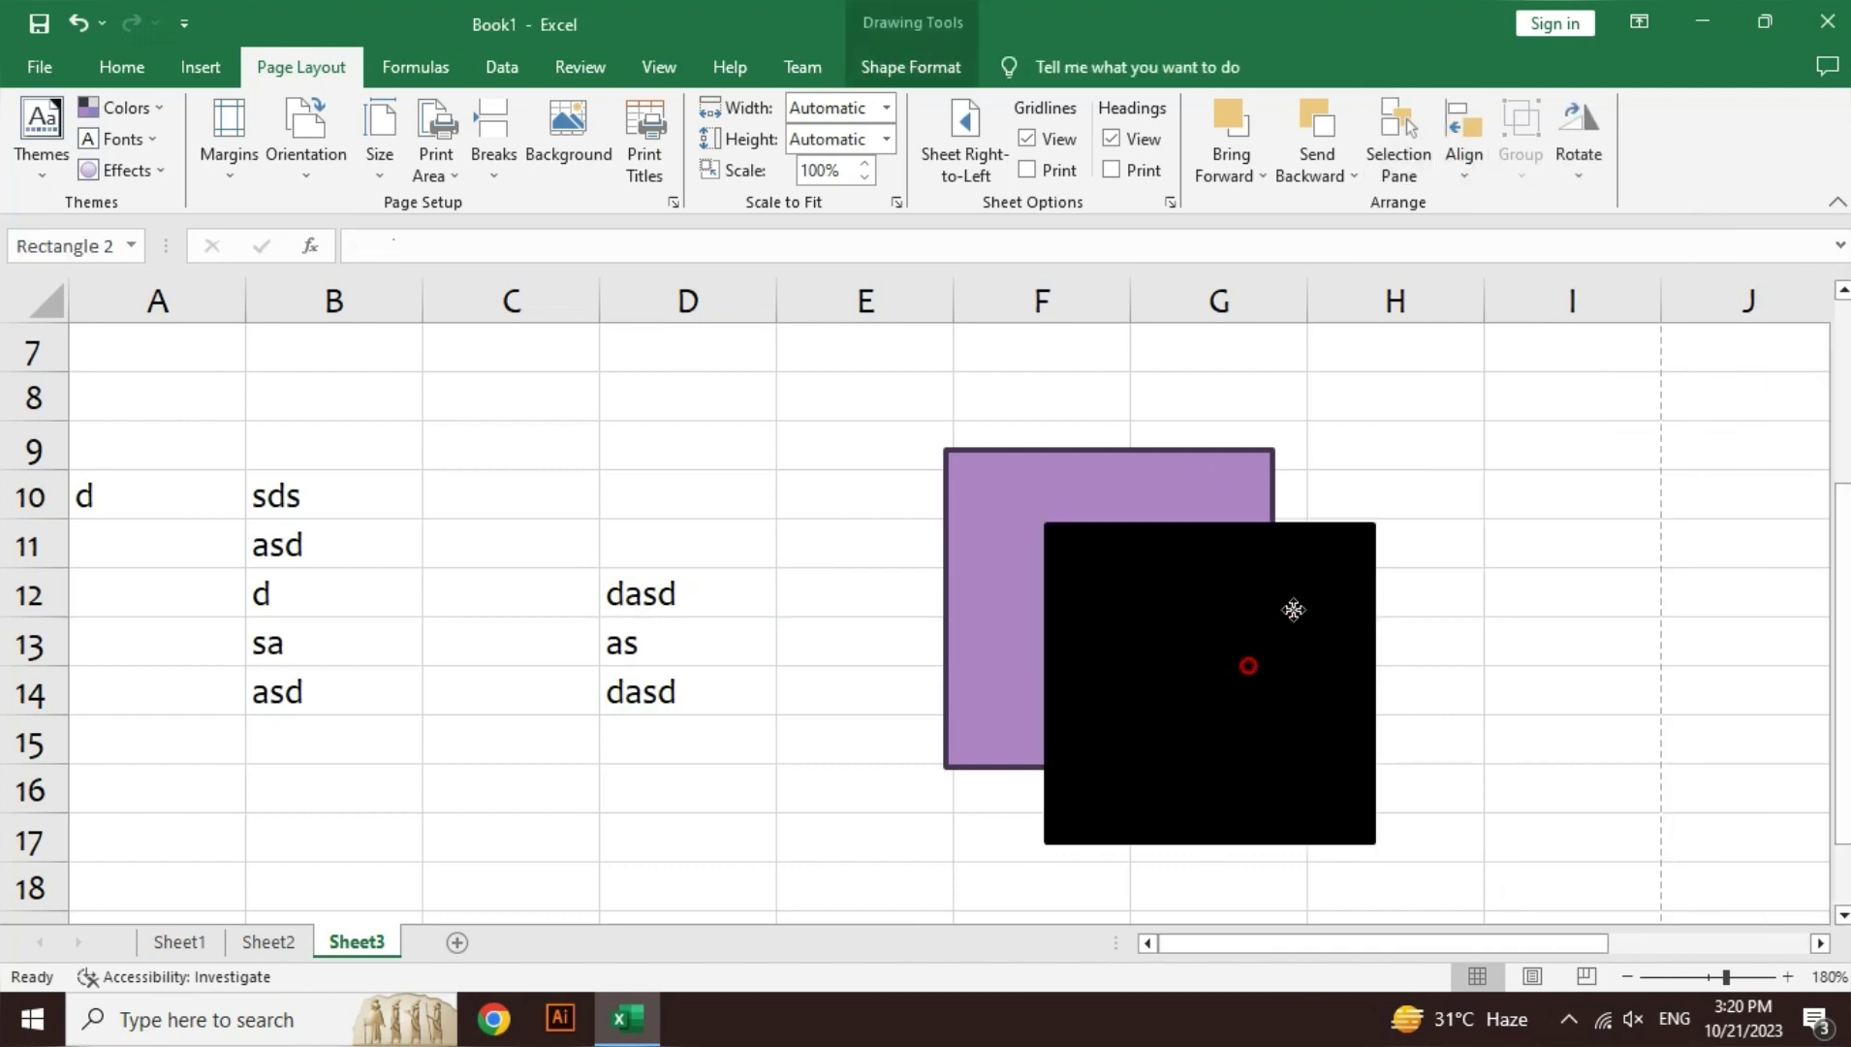
pyautogui.moveTo(1248, 667); pyautogui.dragTo(1408, 514)
pyautogui.click(1464, 160)
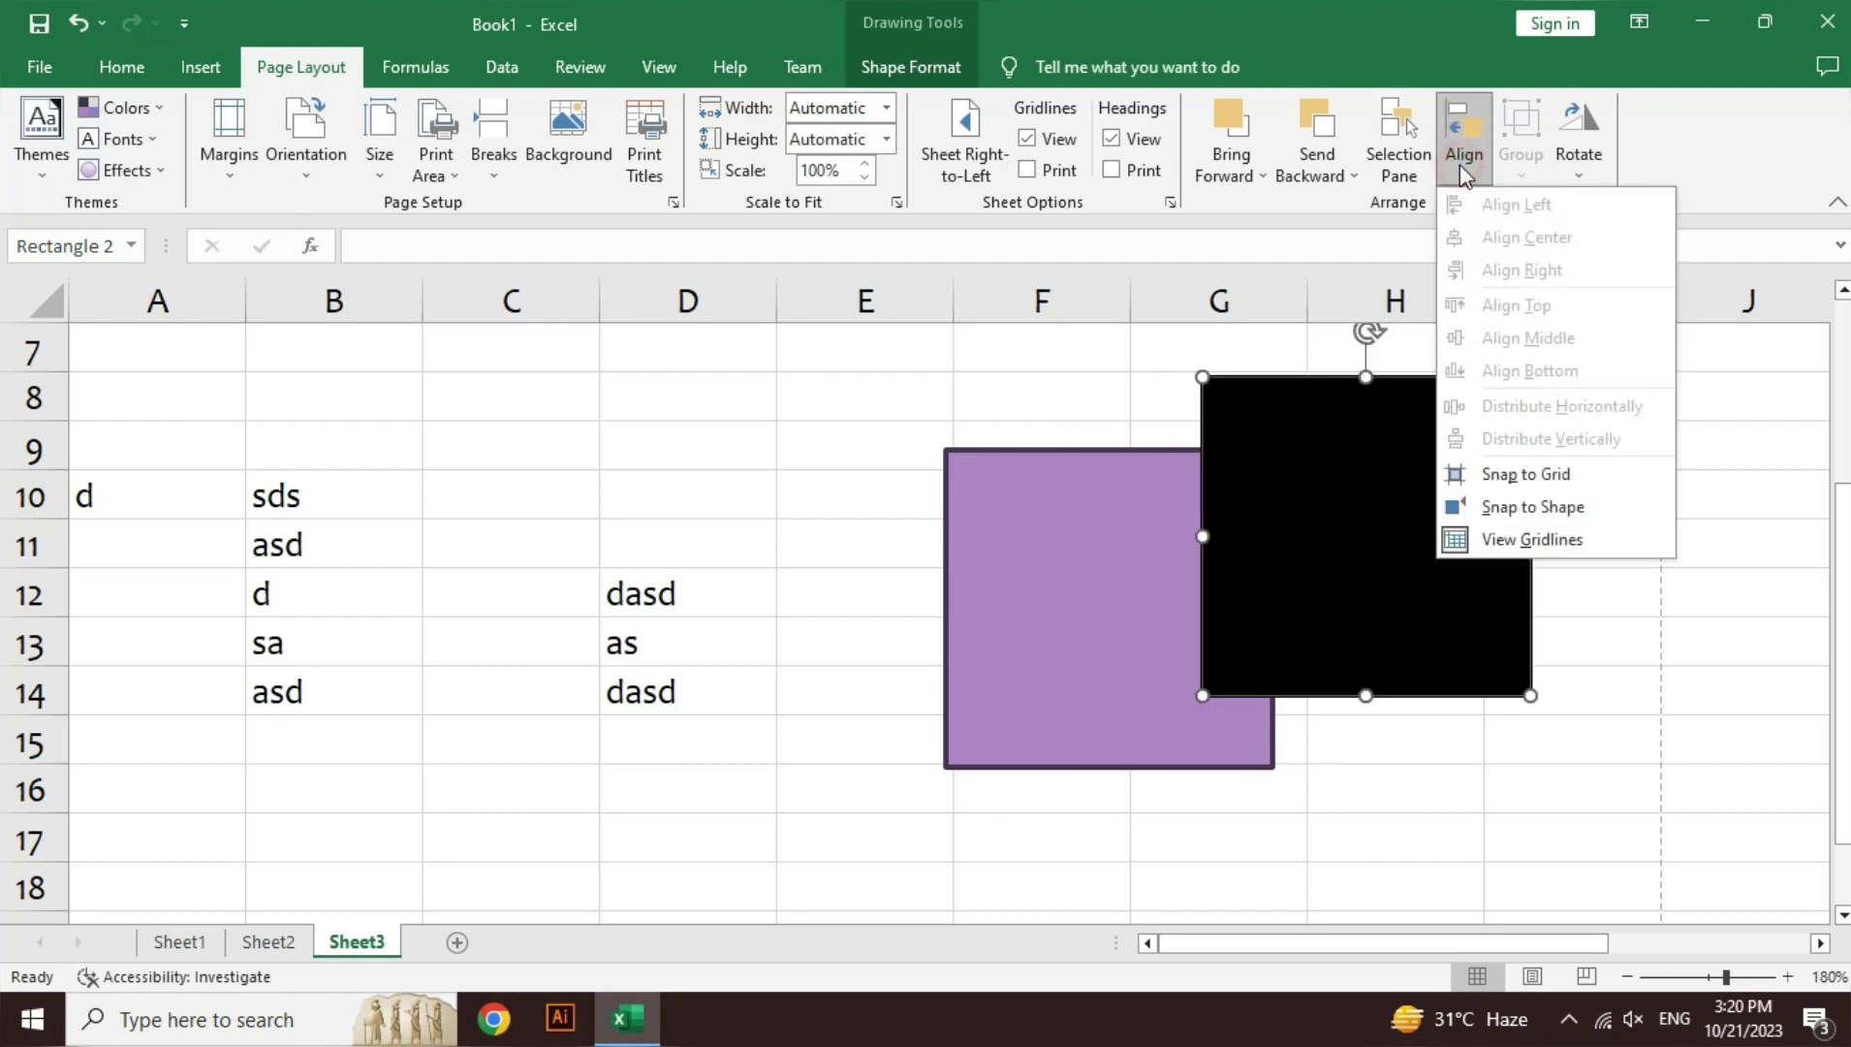
pyautogui.click(1041, 587)
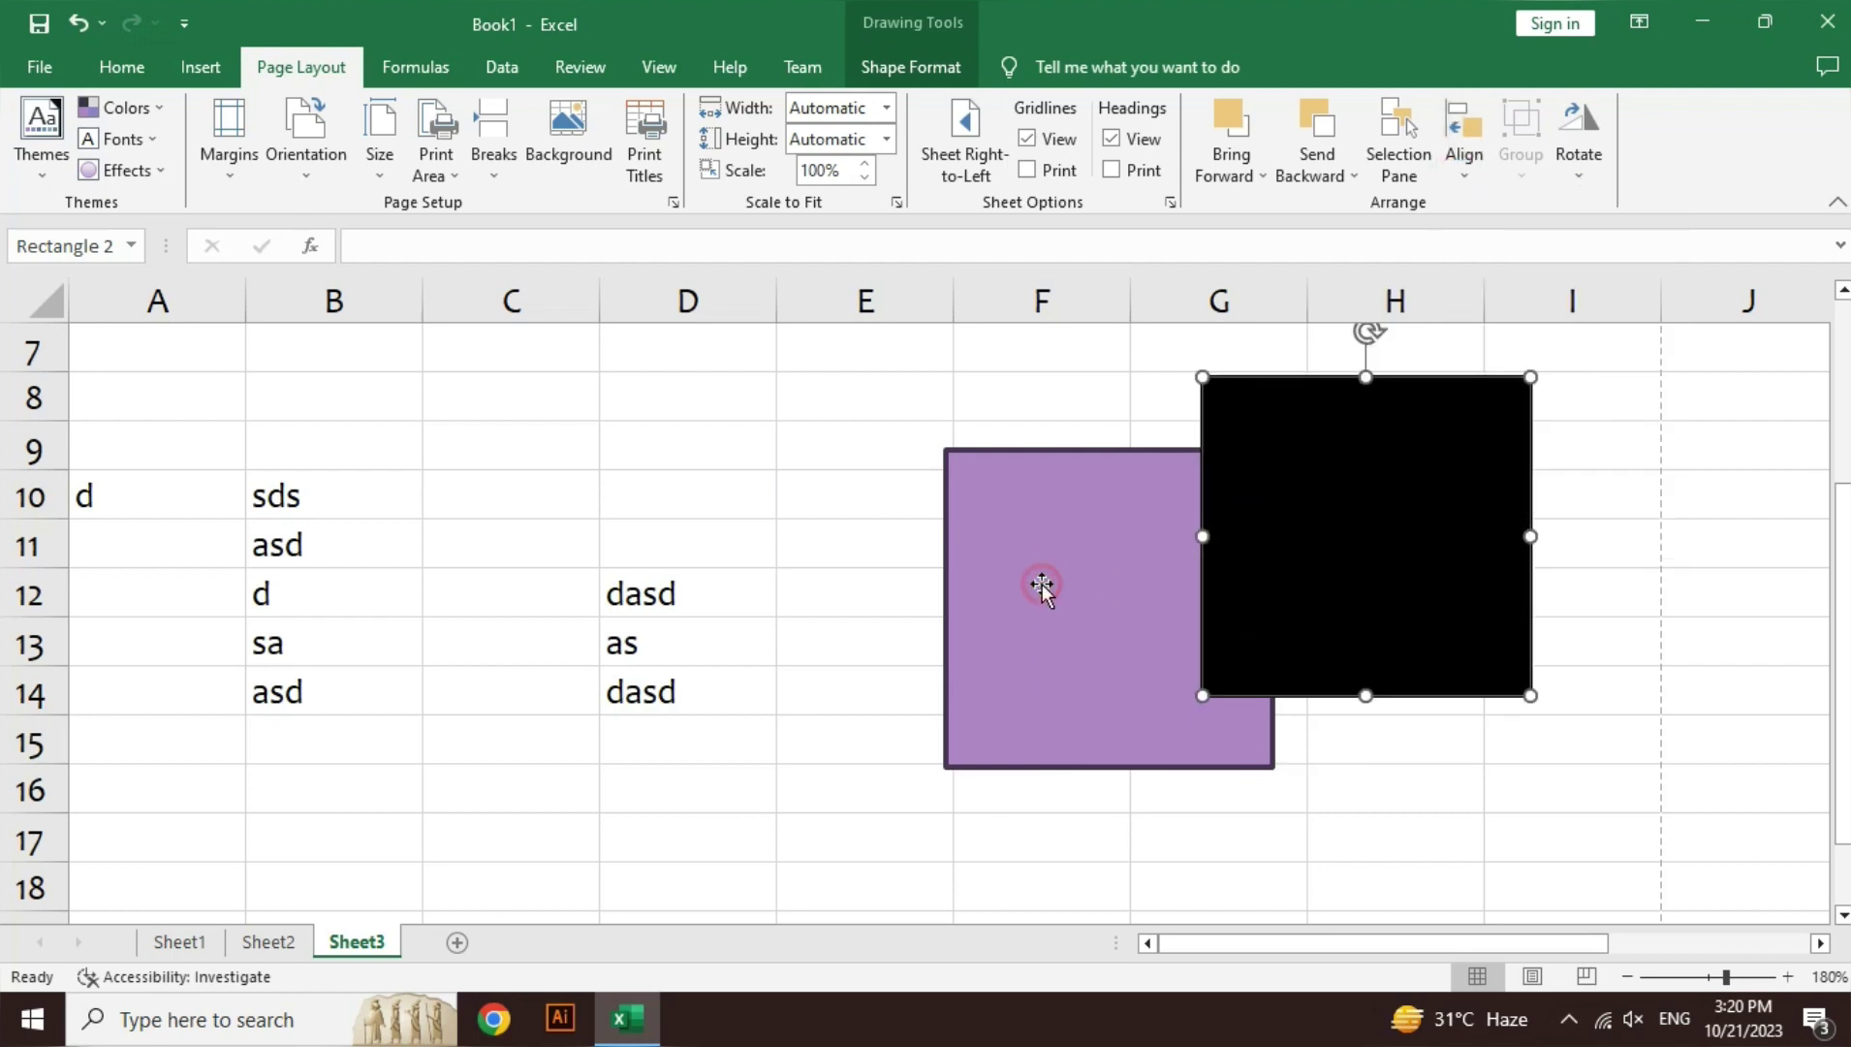
pyautogui.click(1583, 975)
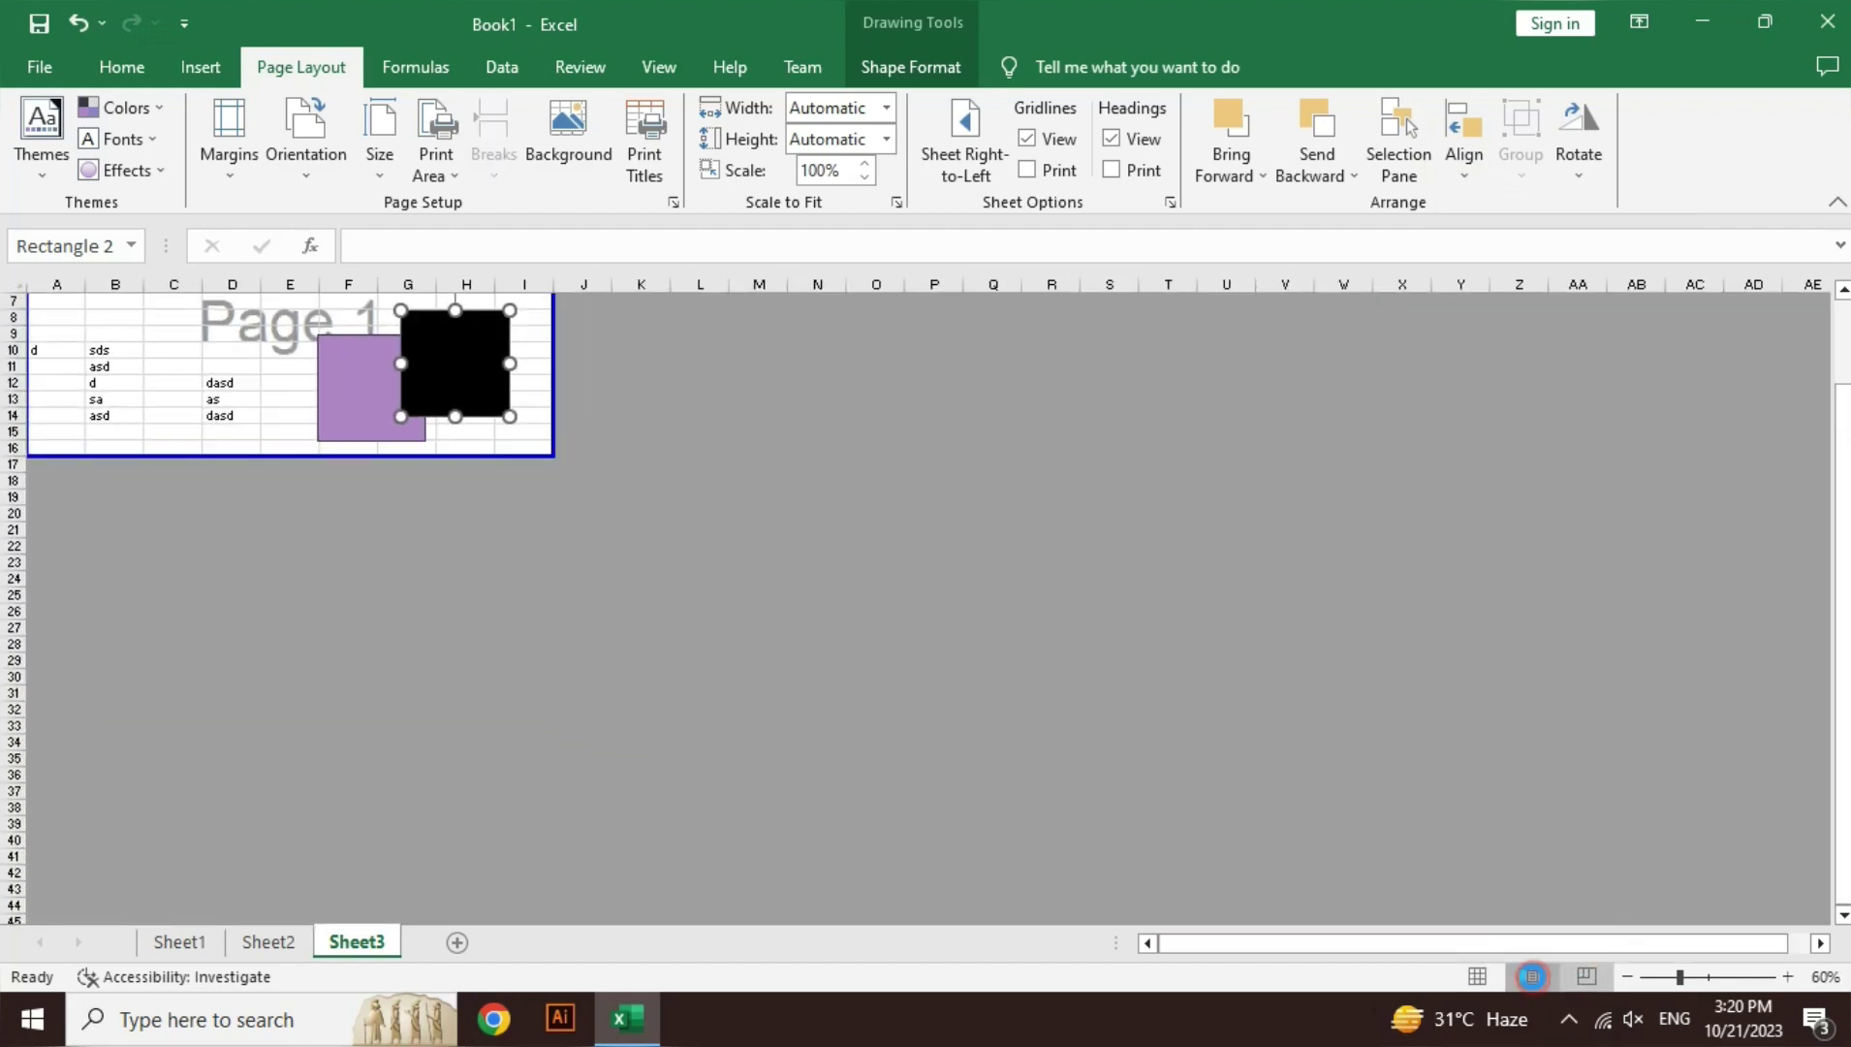
pyautogui.click(1532, 976)
pyautogui.moveTo(895, 458); pyautogui.dragTo(918, 689)
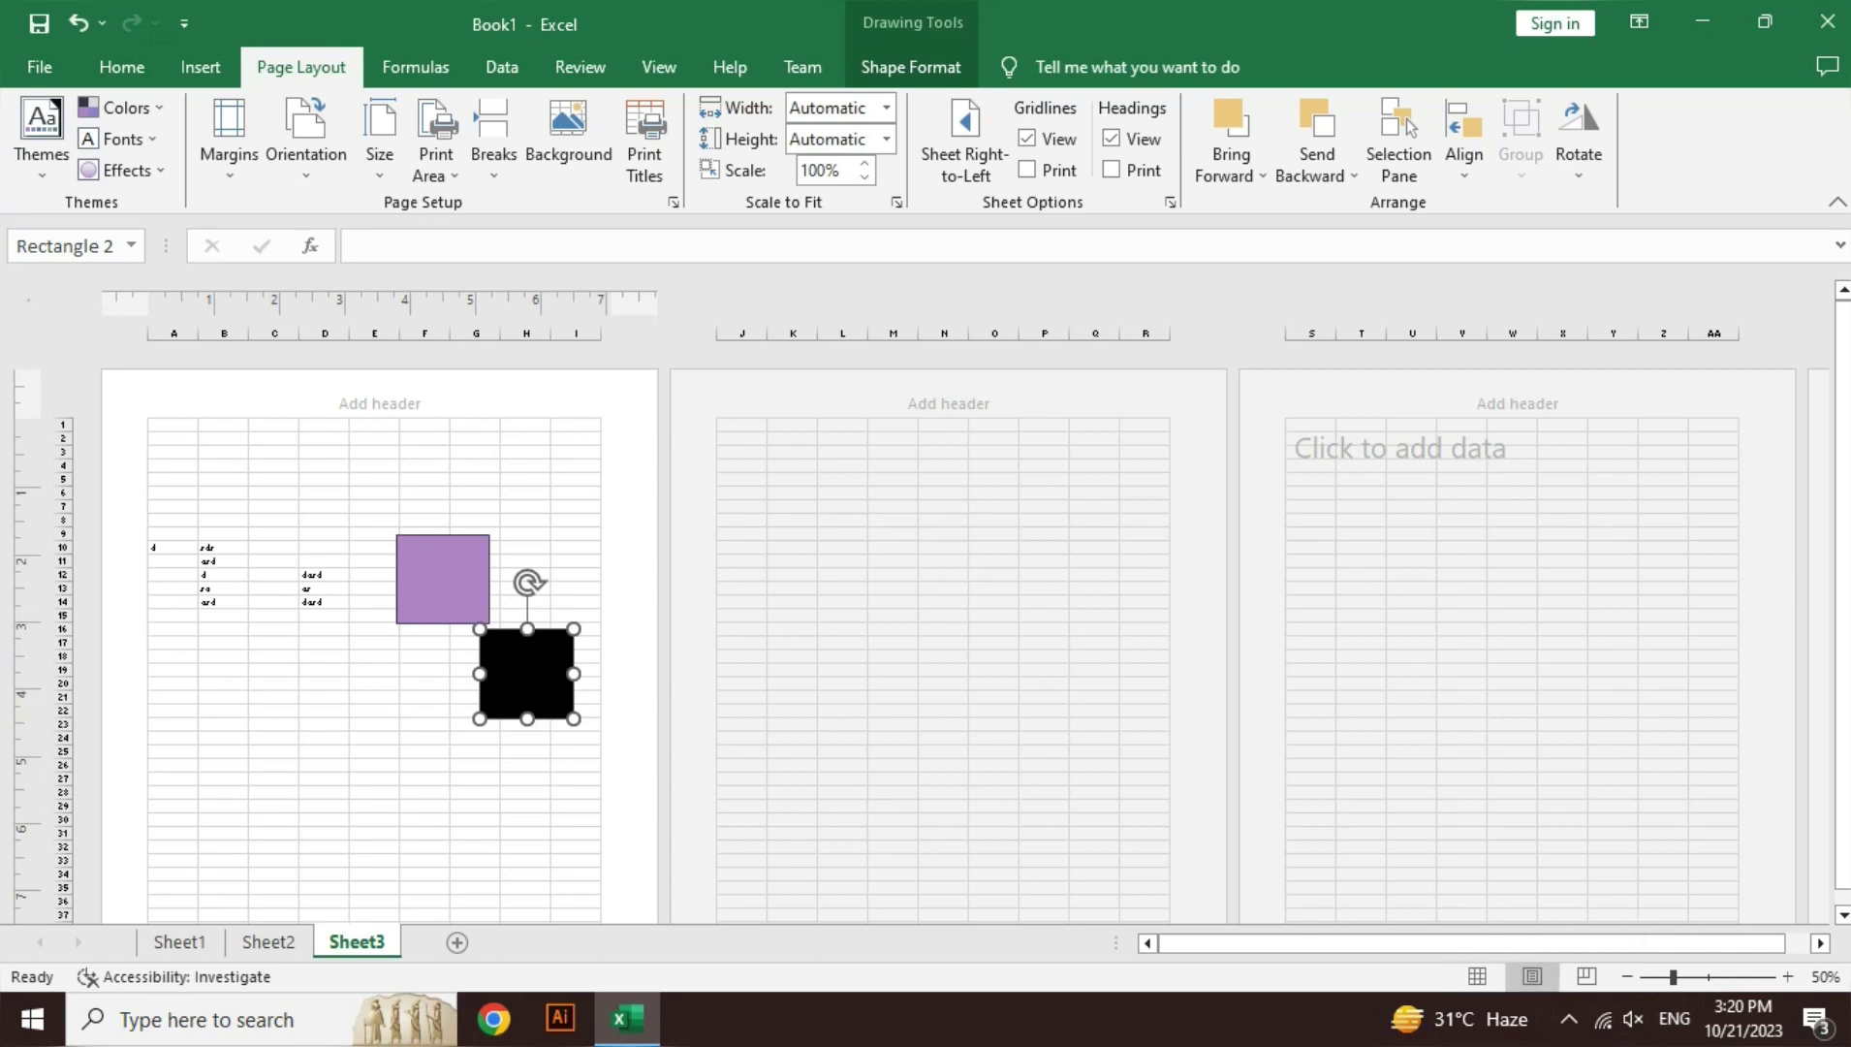
pyautogui.click(1842, 915)
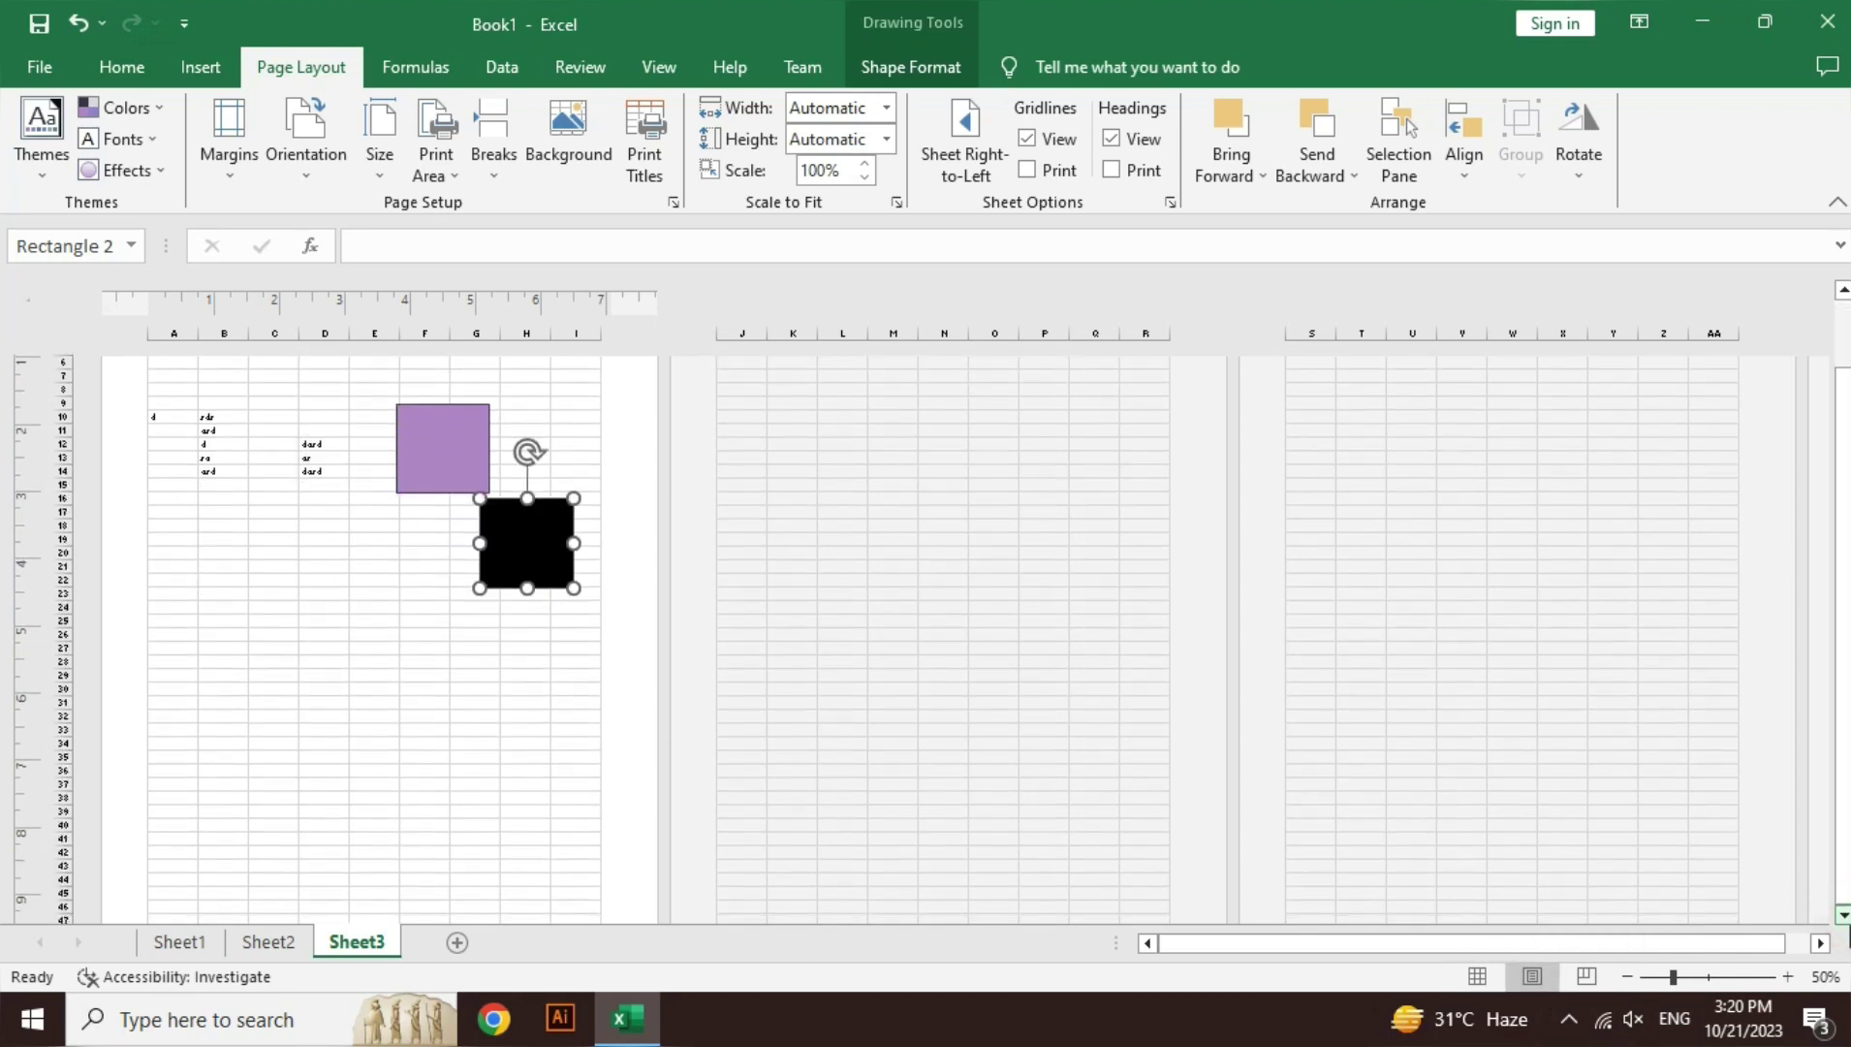
pyautogui.click(1628, 977)
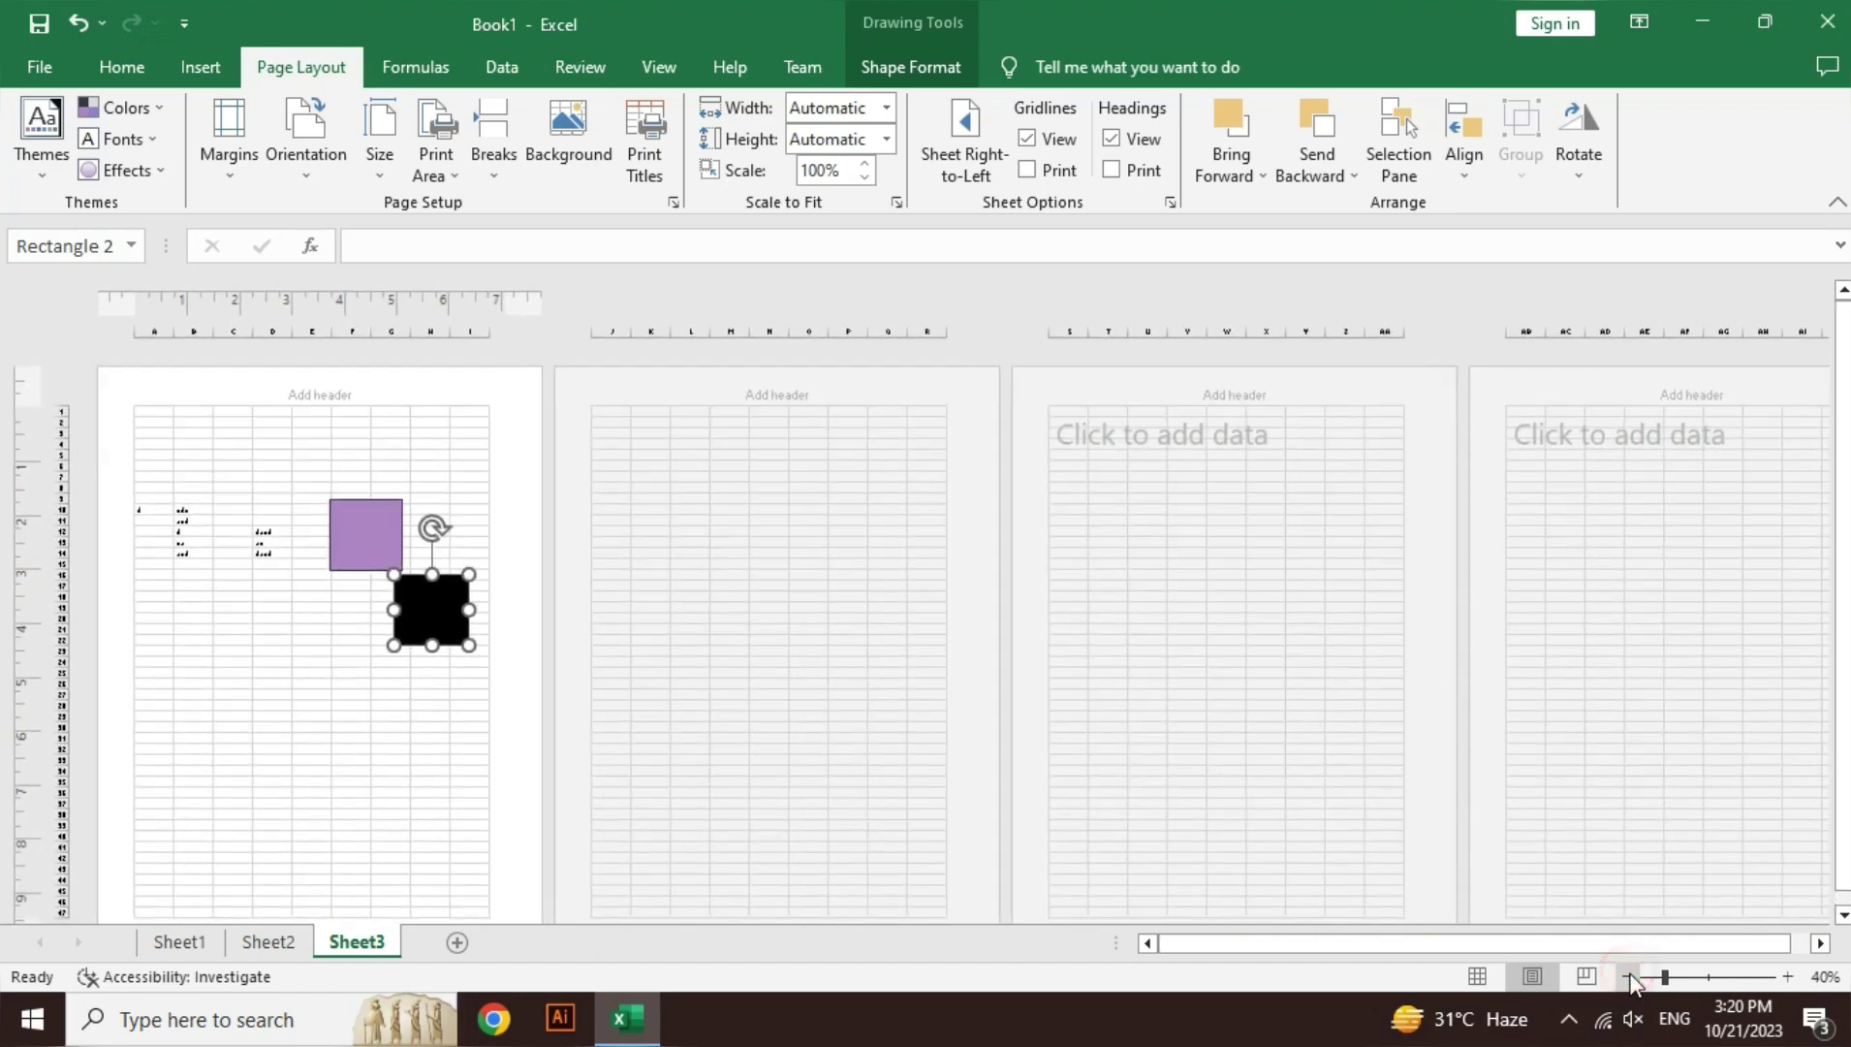
pyautogui.click(1628, 977)
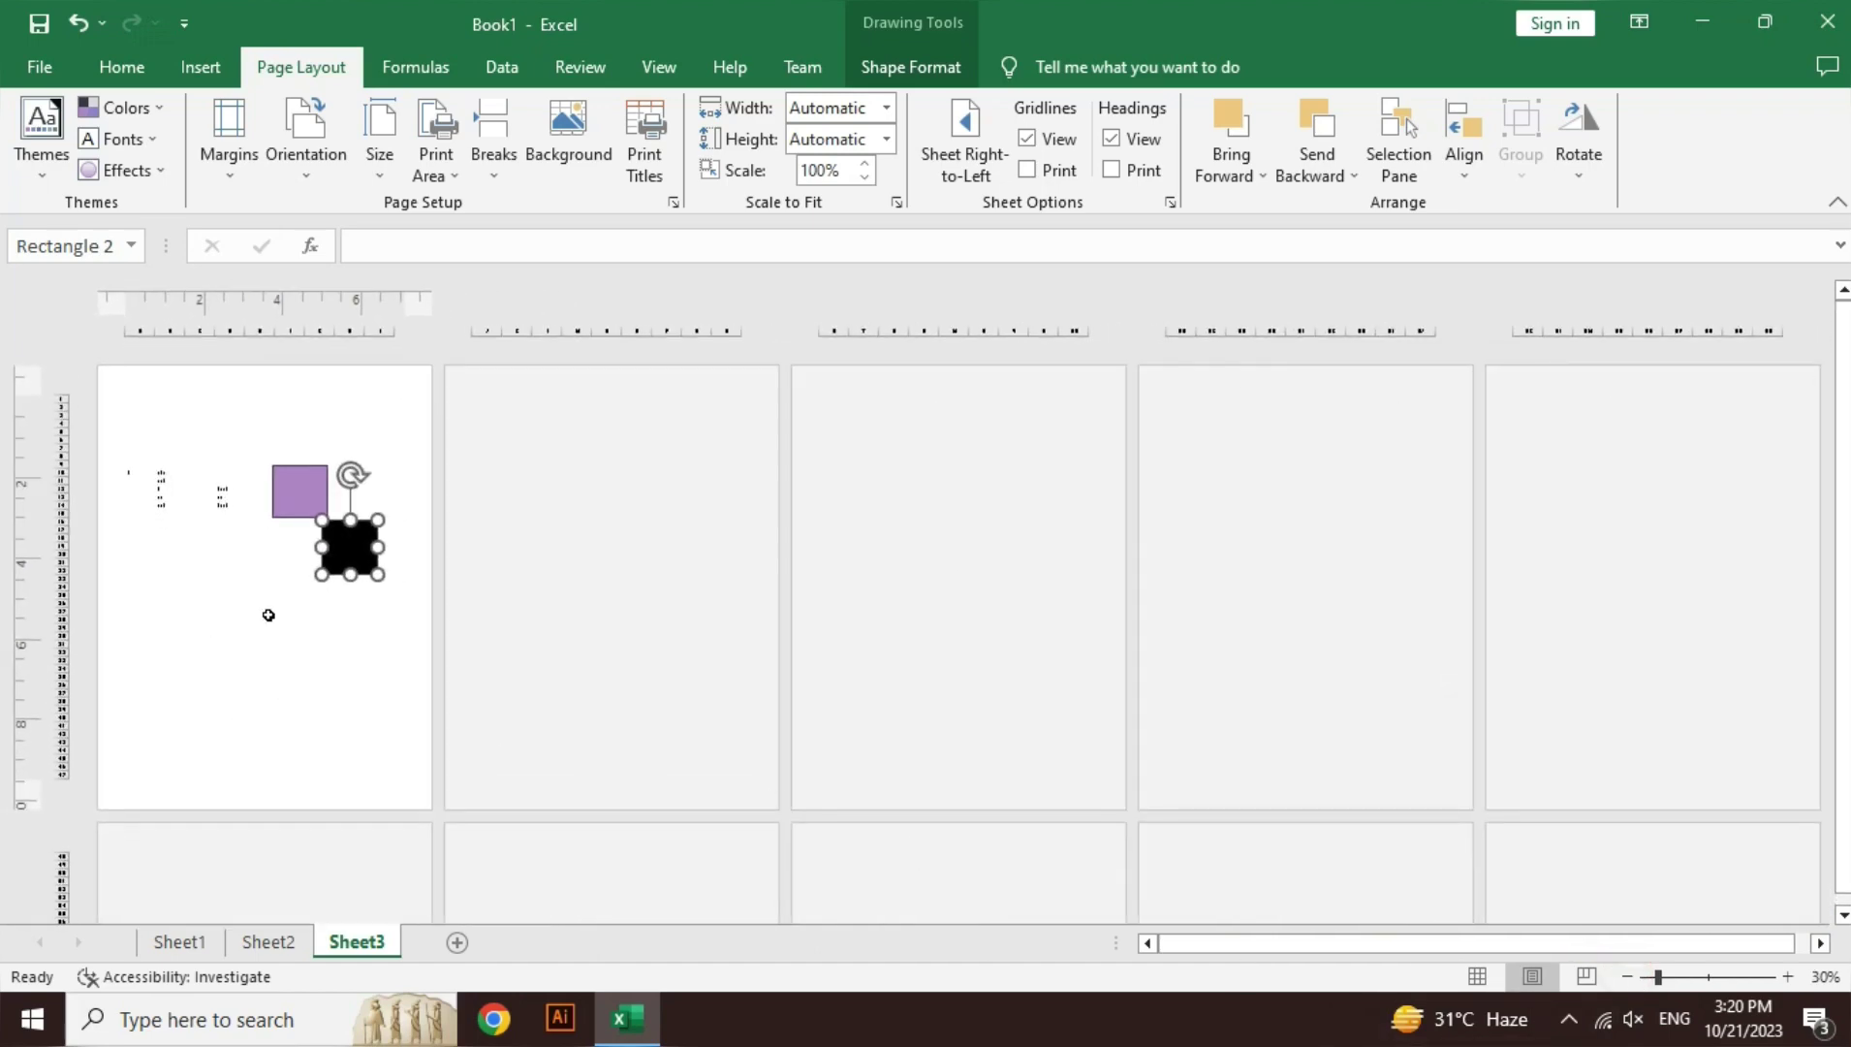
pyautogui.click(266, 722)
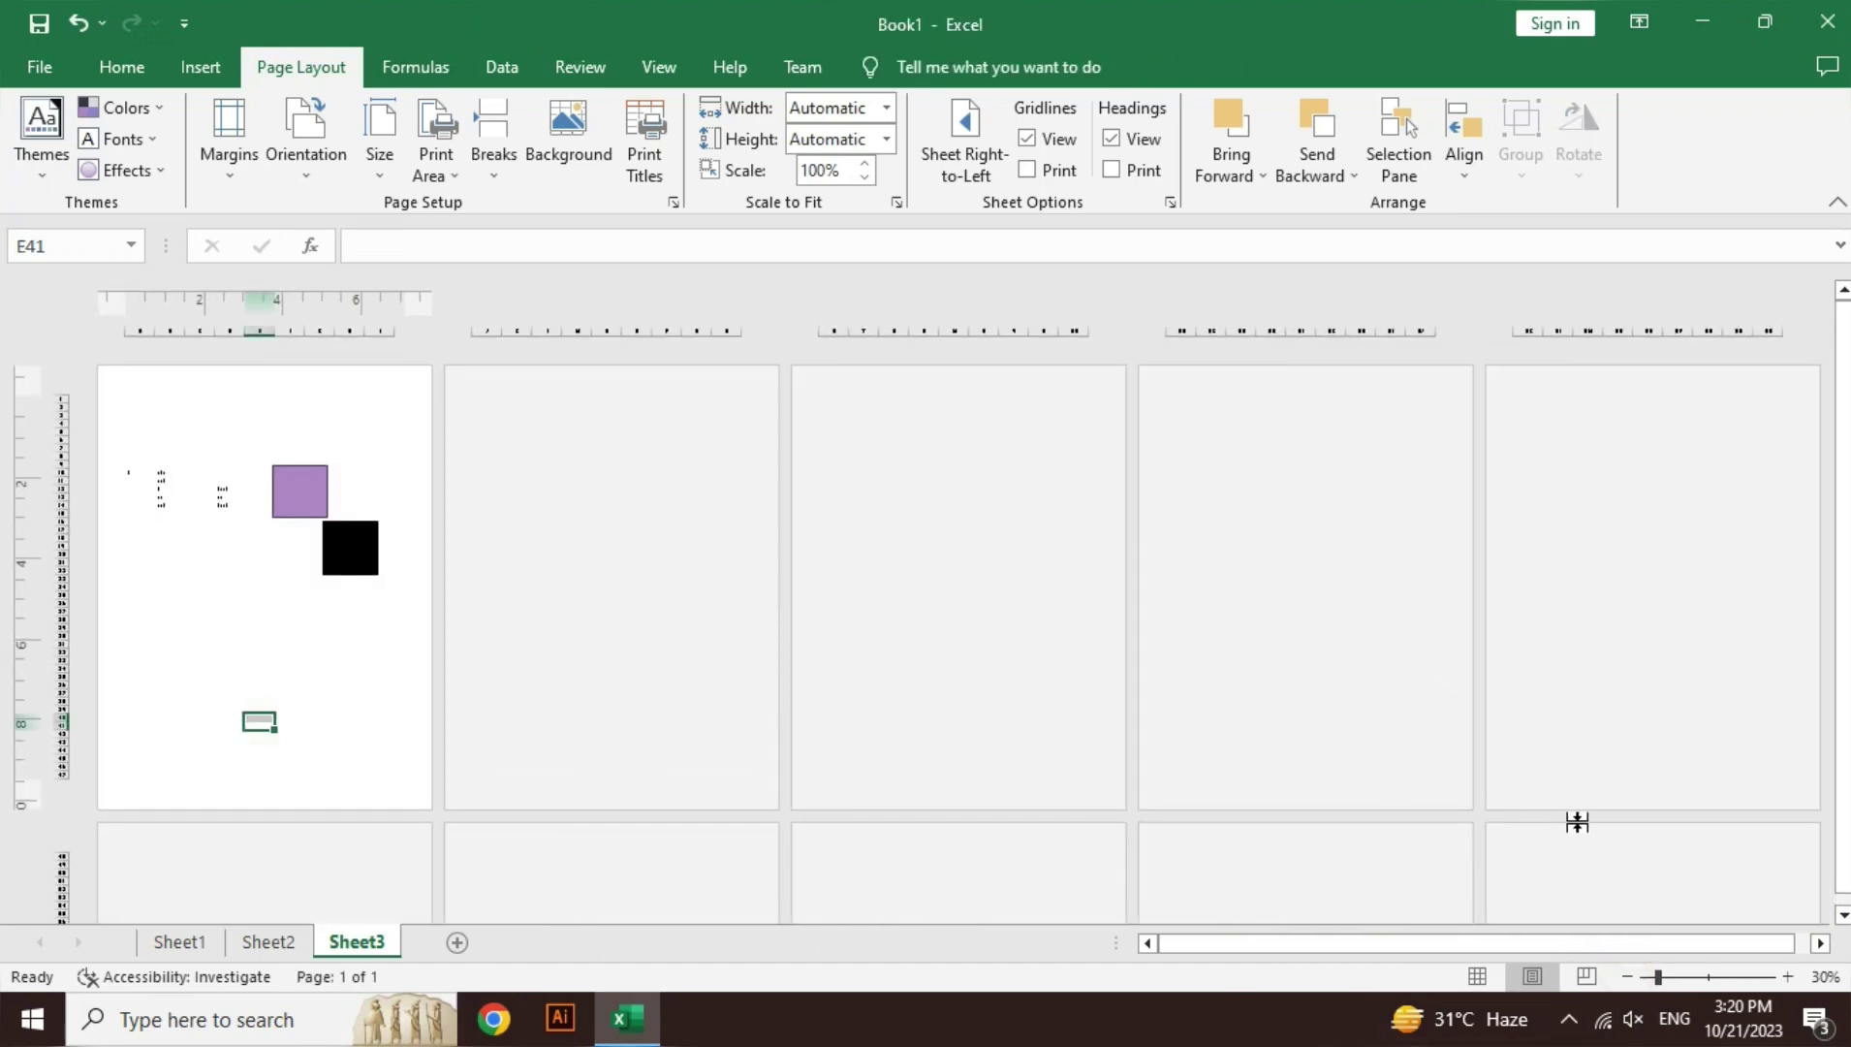
pyautogui.click(1788, 977)
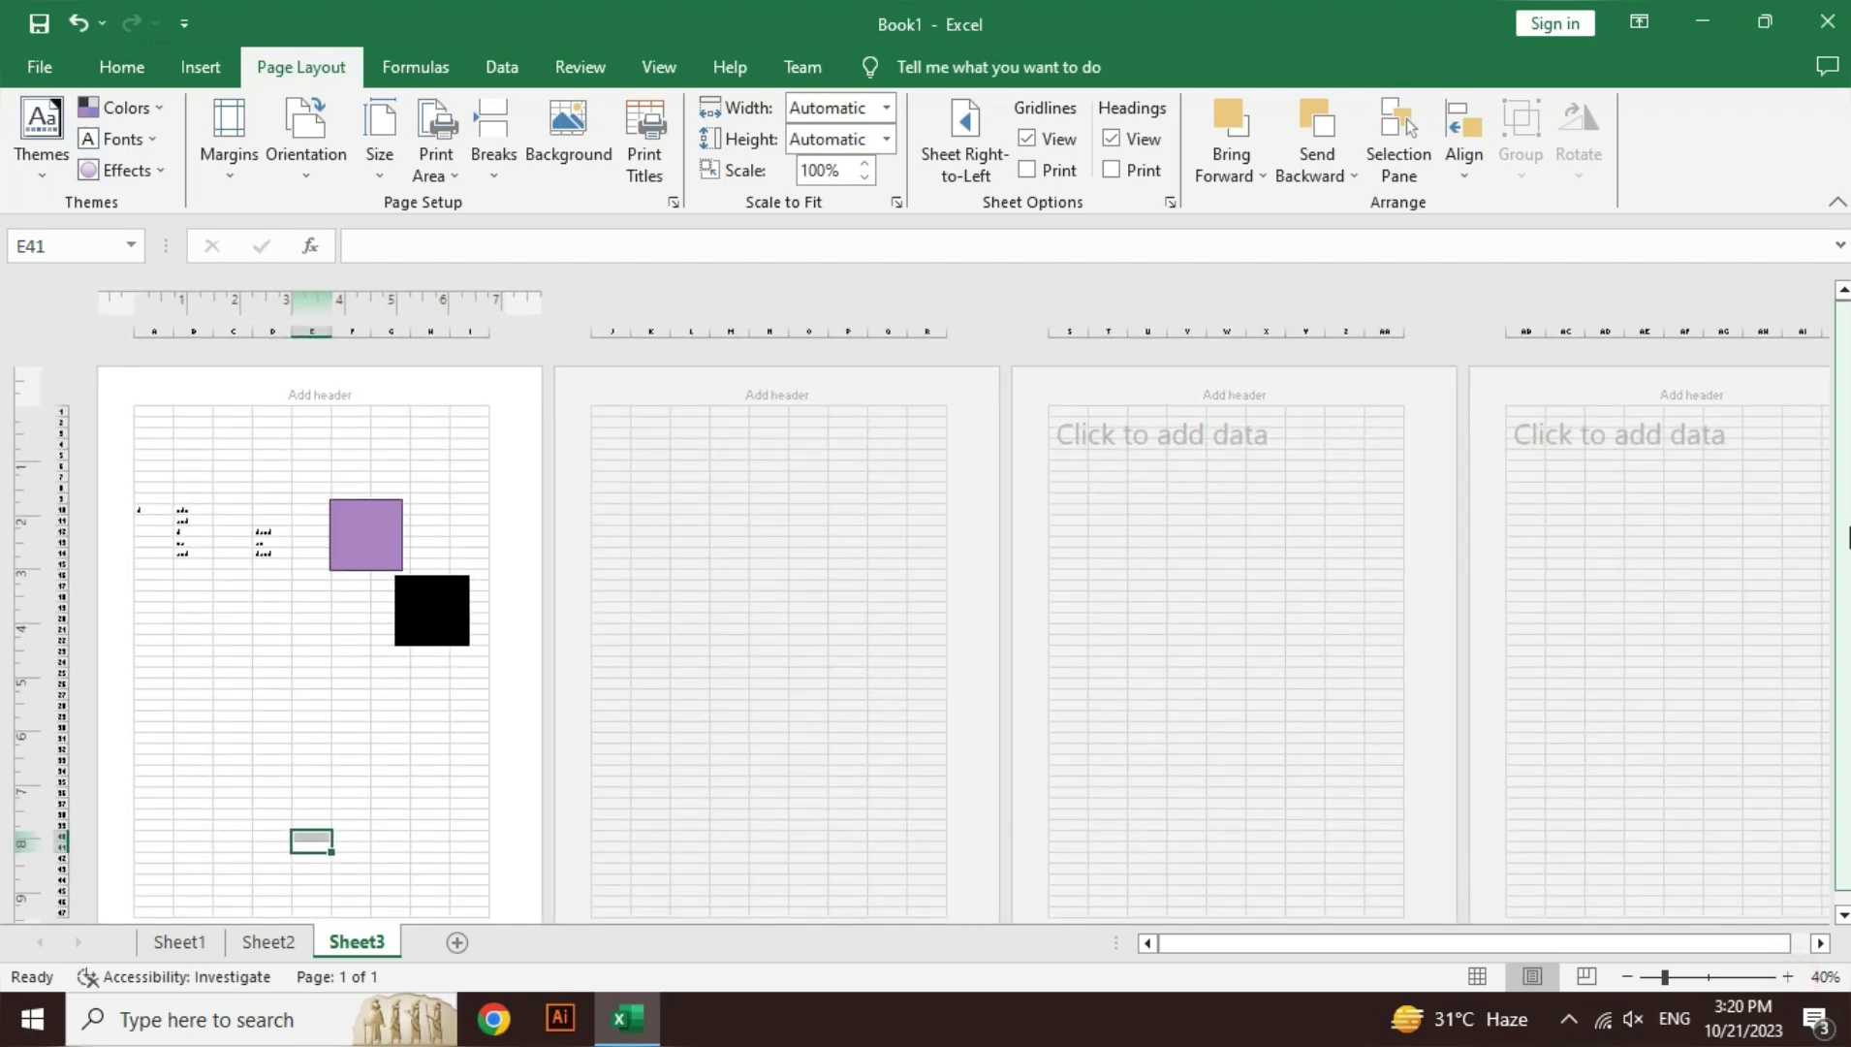
pyautogui.moveTo(1841, 528); pyautogui.dragTo(1841, 558)
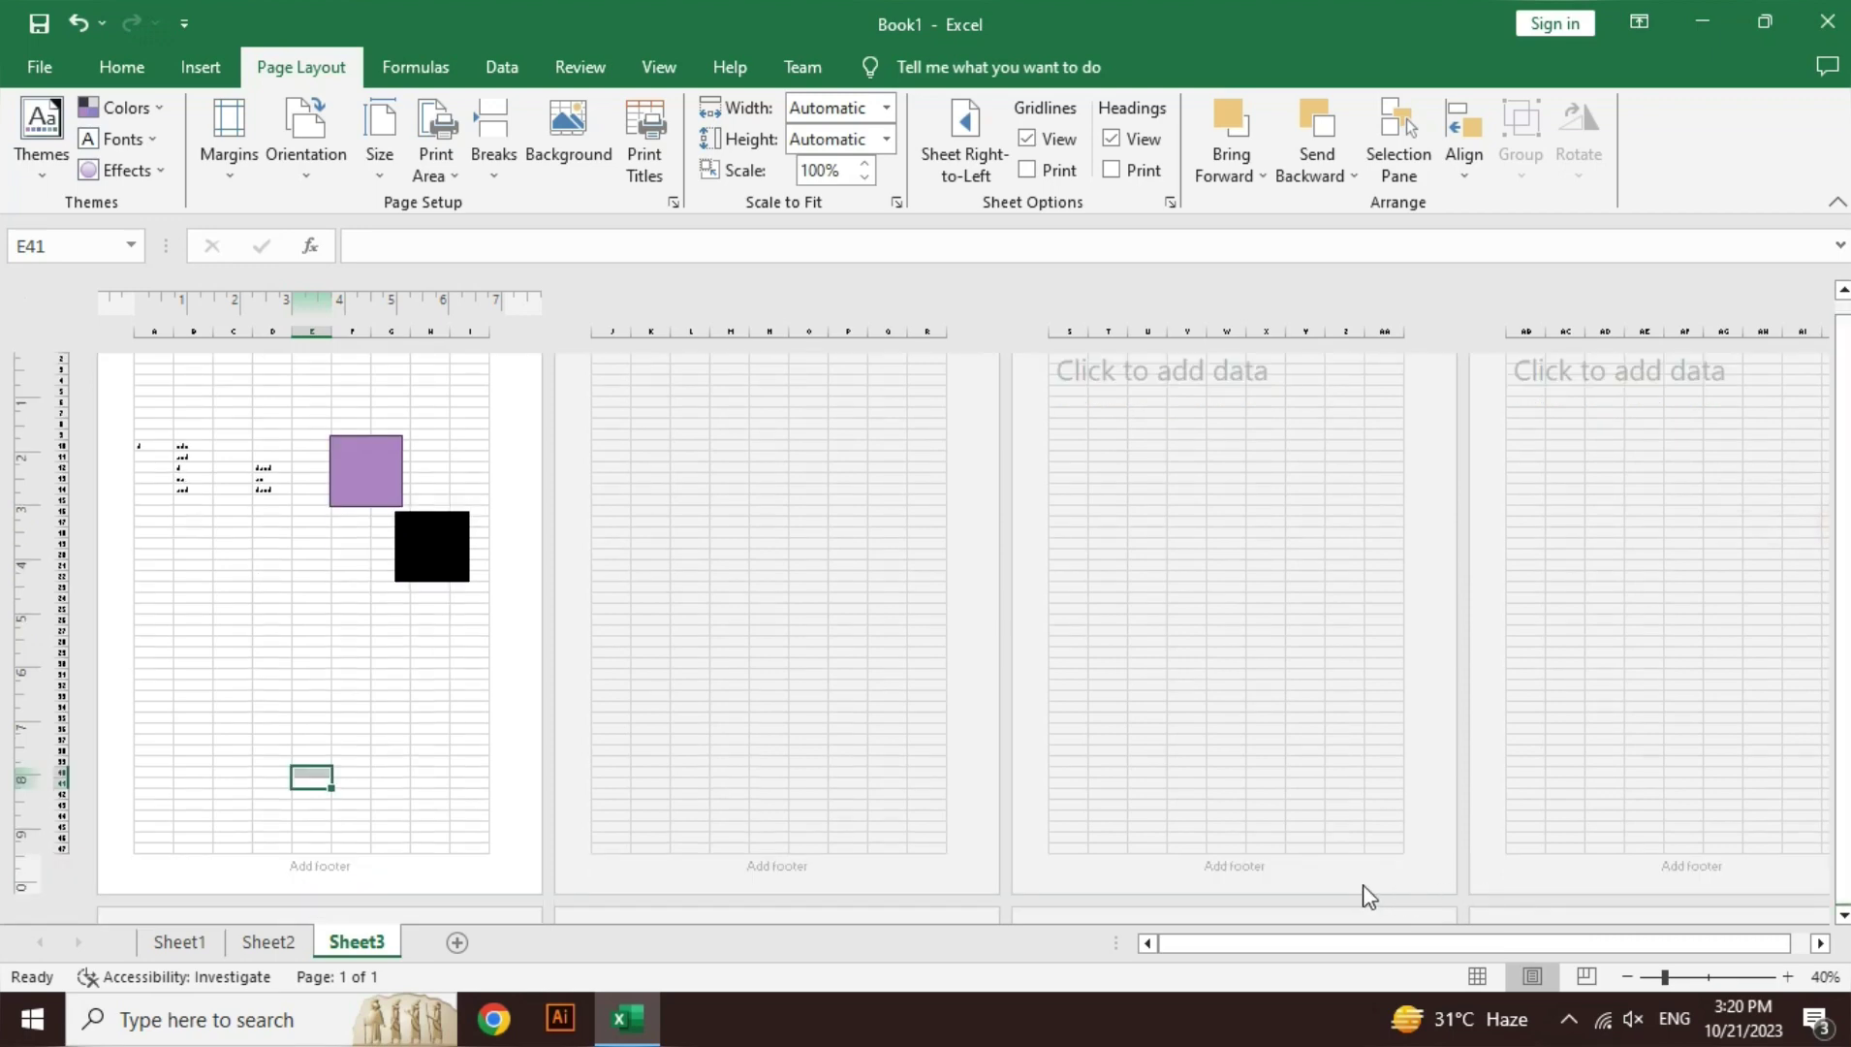
pyautogui.click(233, 167)
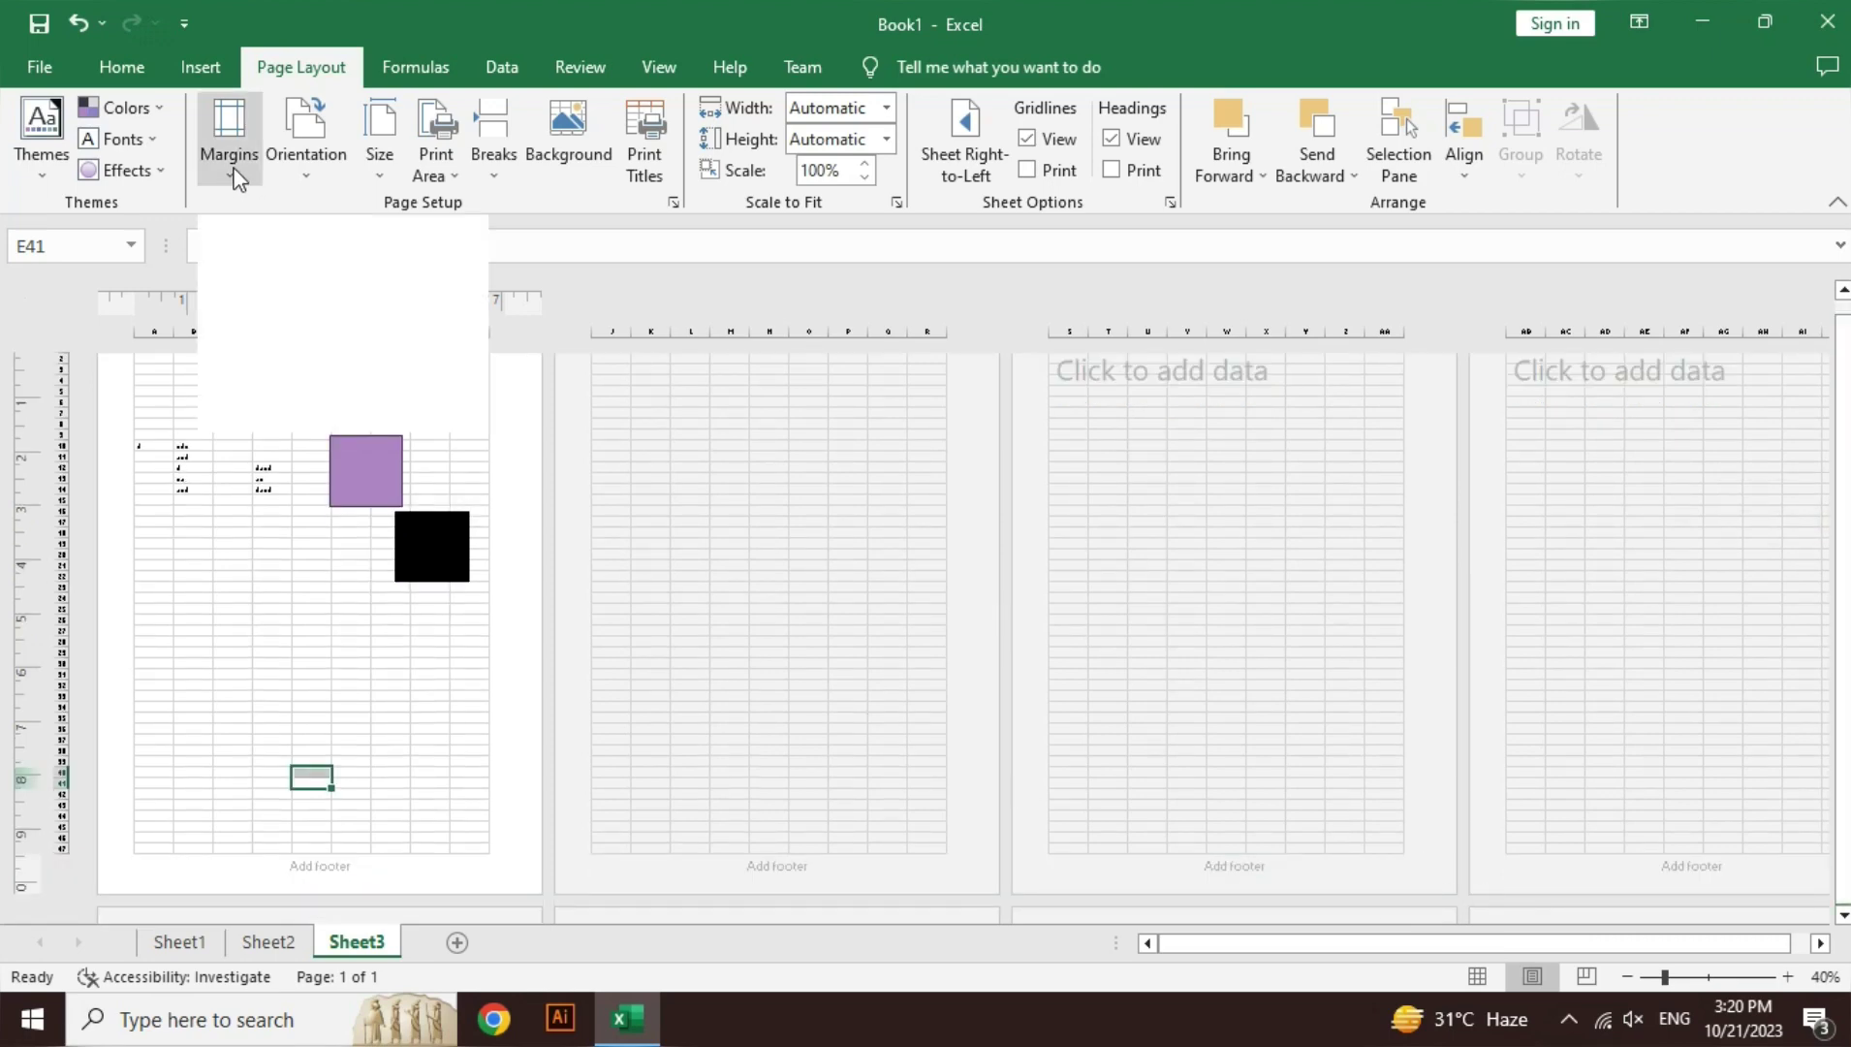
pyautogui.click(279, 610)
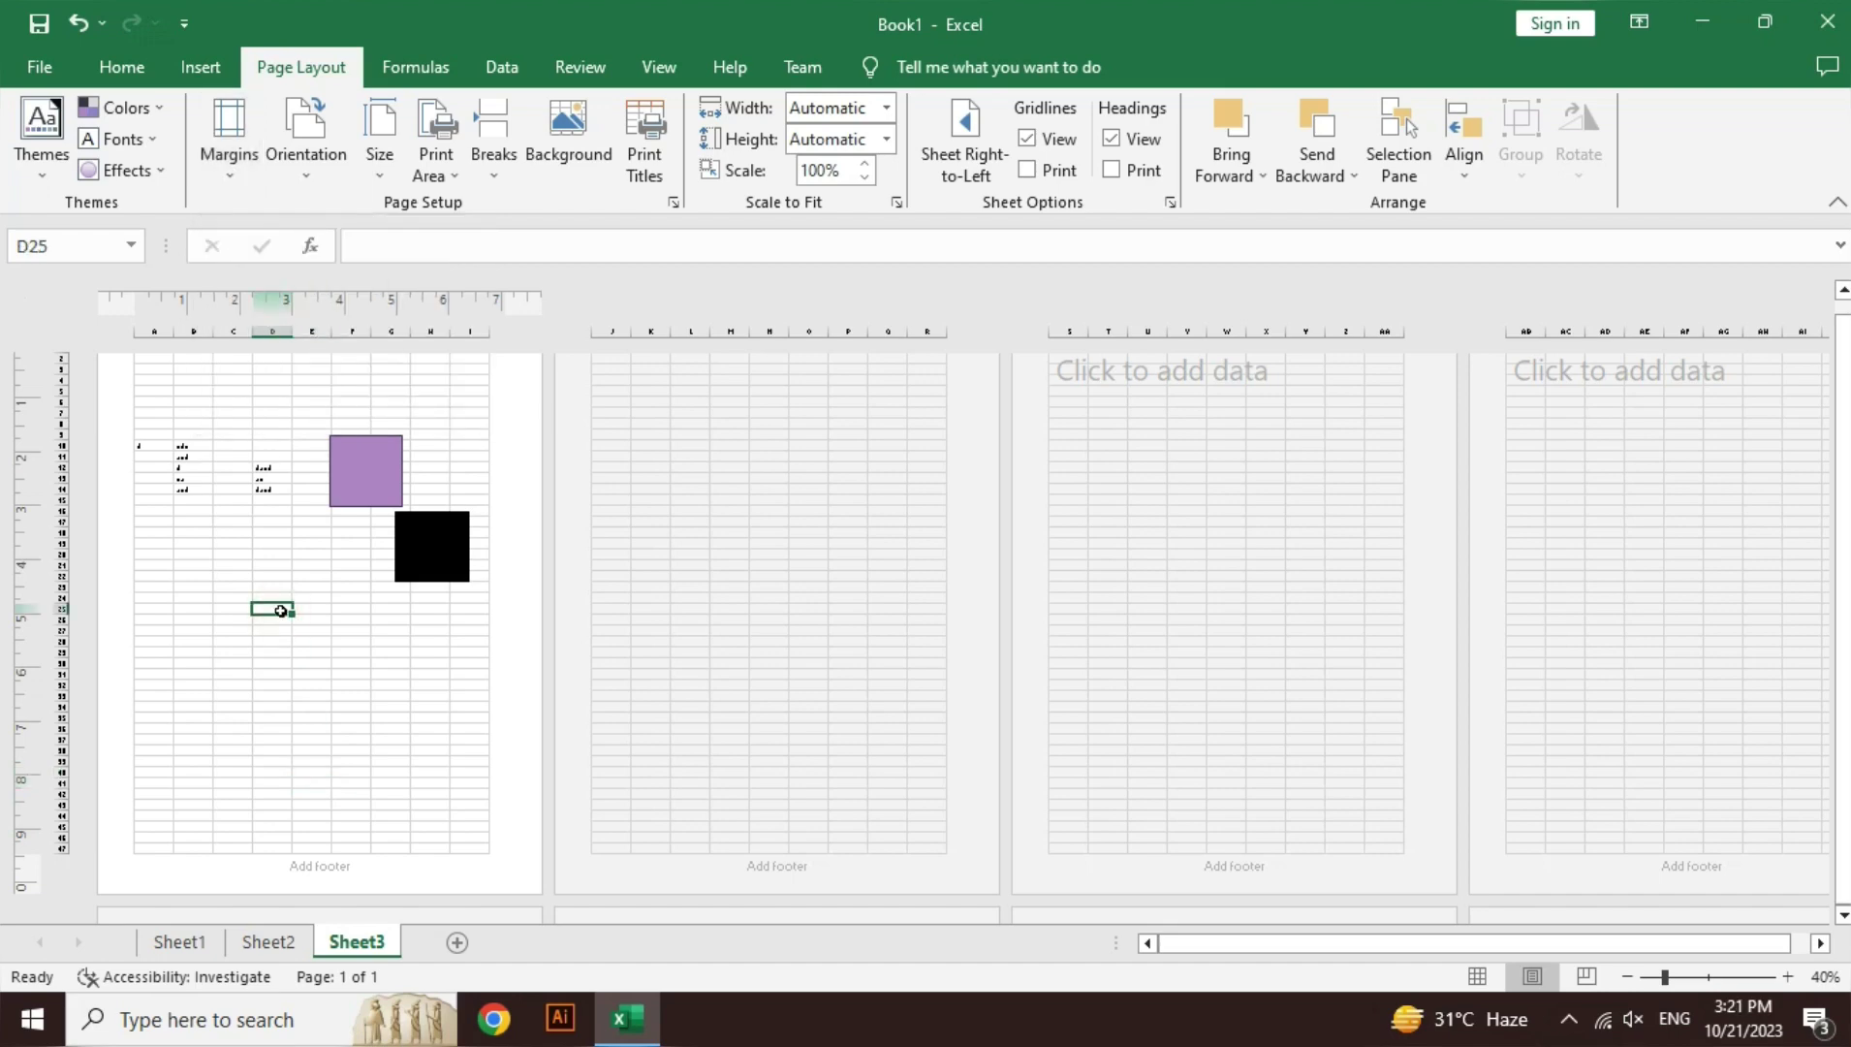
pyautogui.click(189, 376)
pyautogui.press('Up')
pyautogui.press('Up')
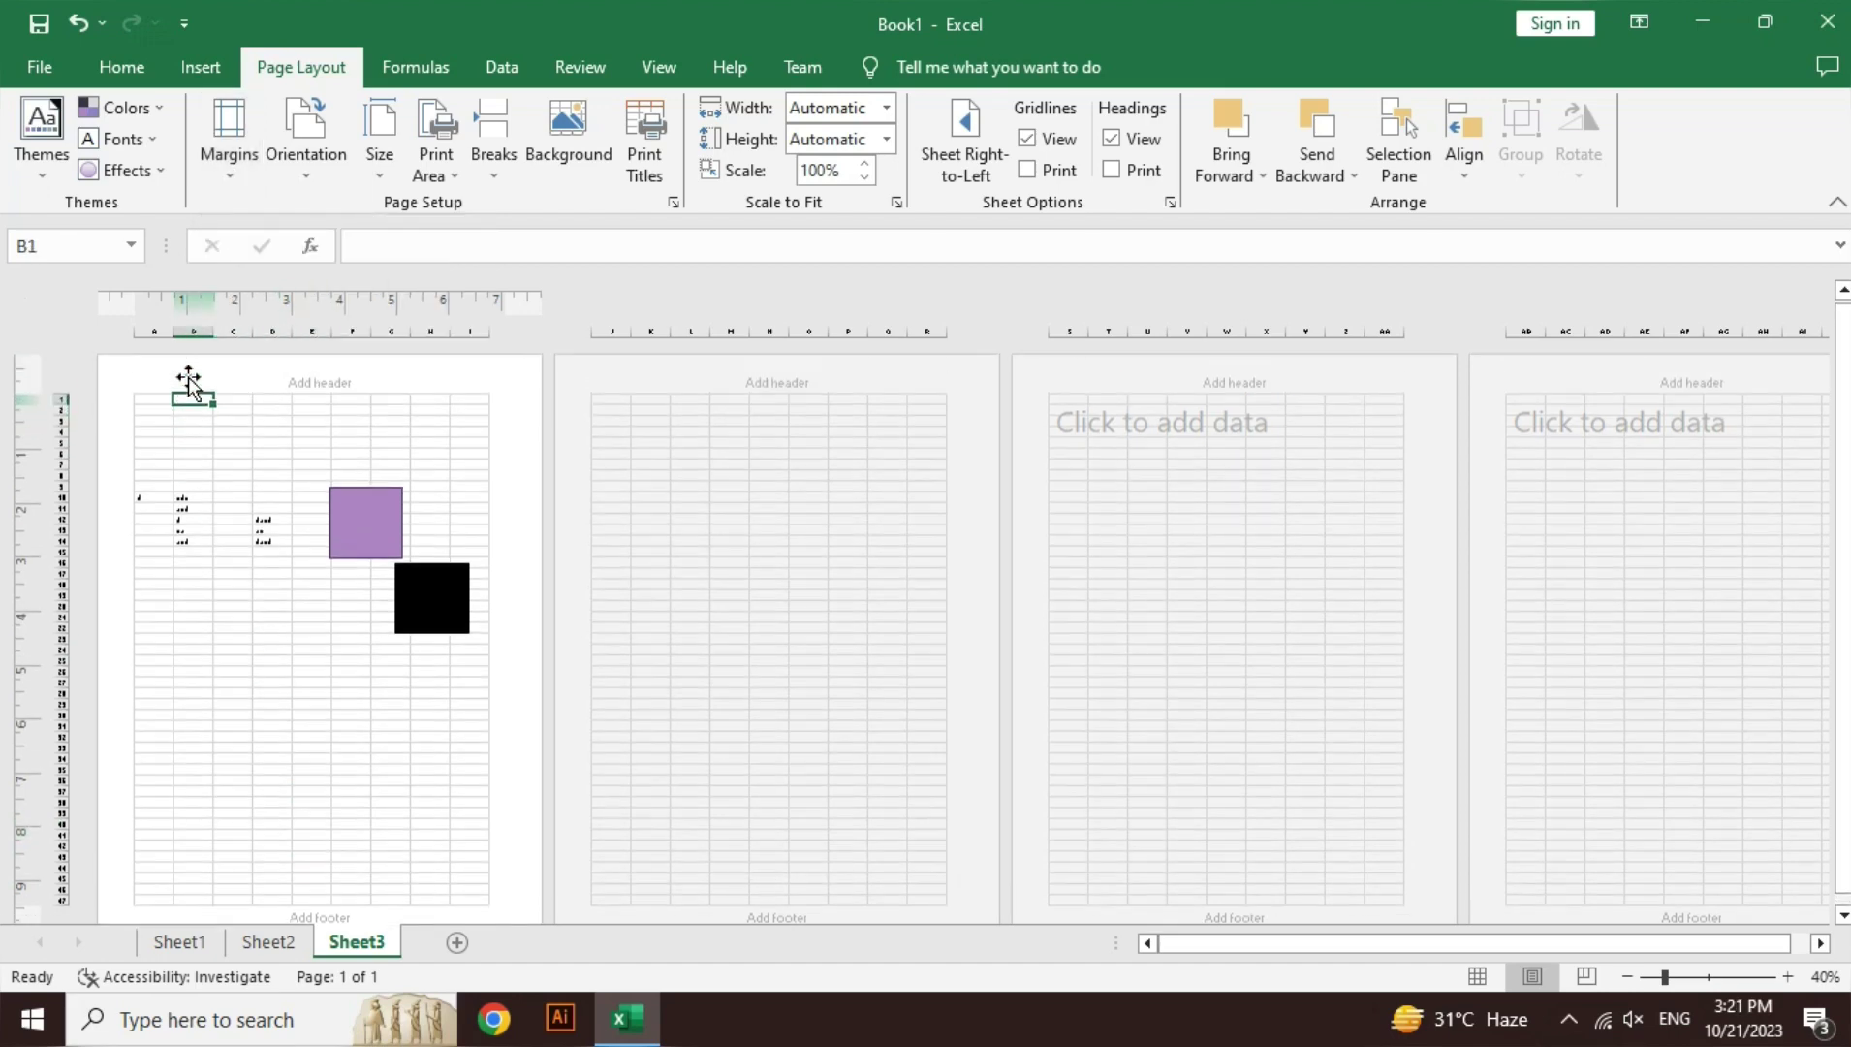
pyautogui.press('Left')
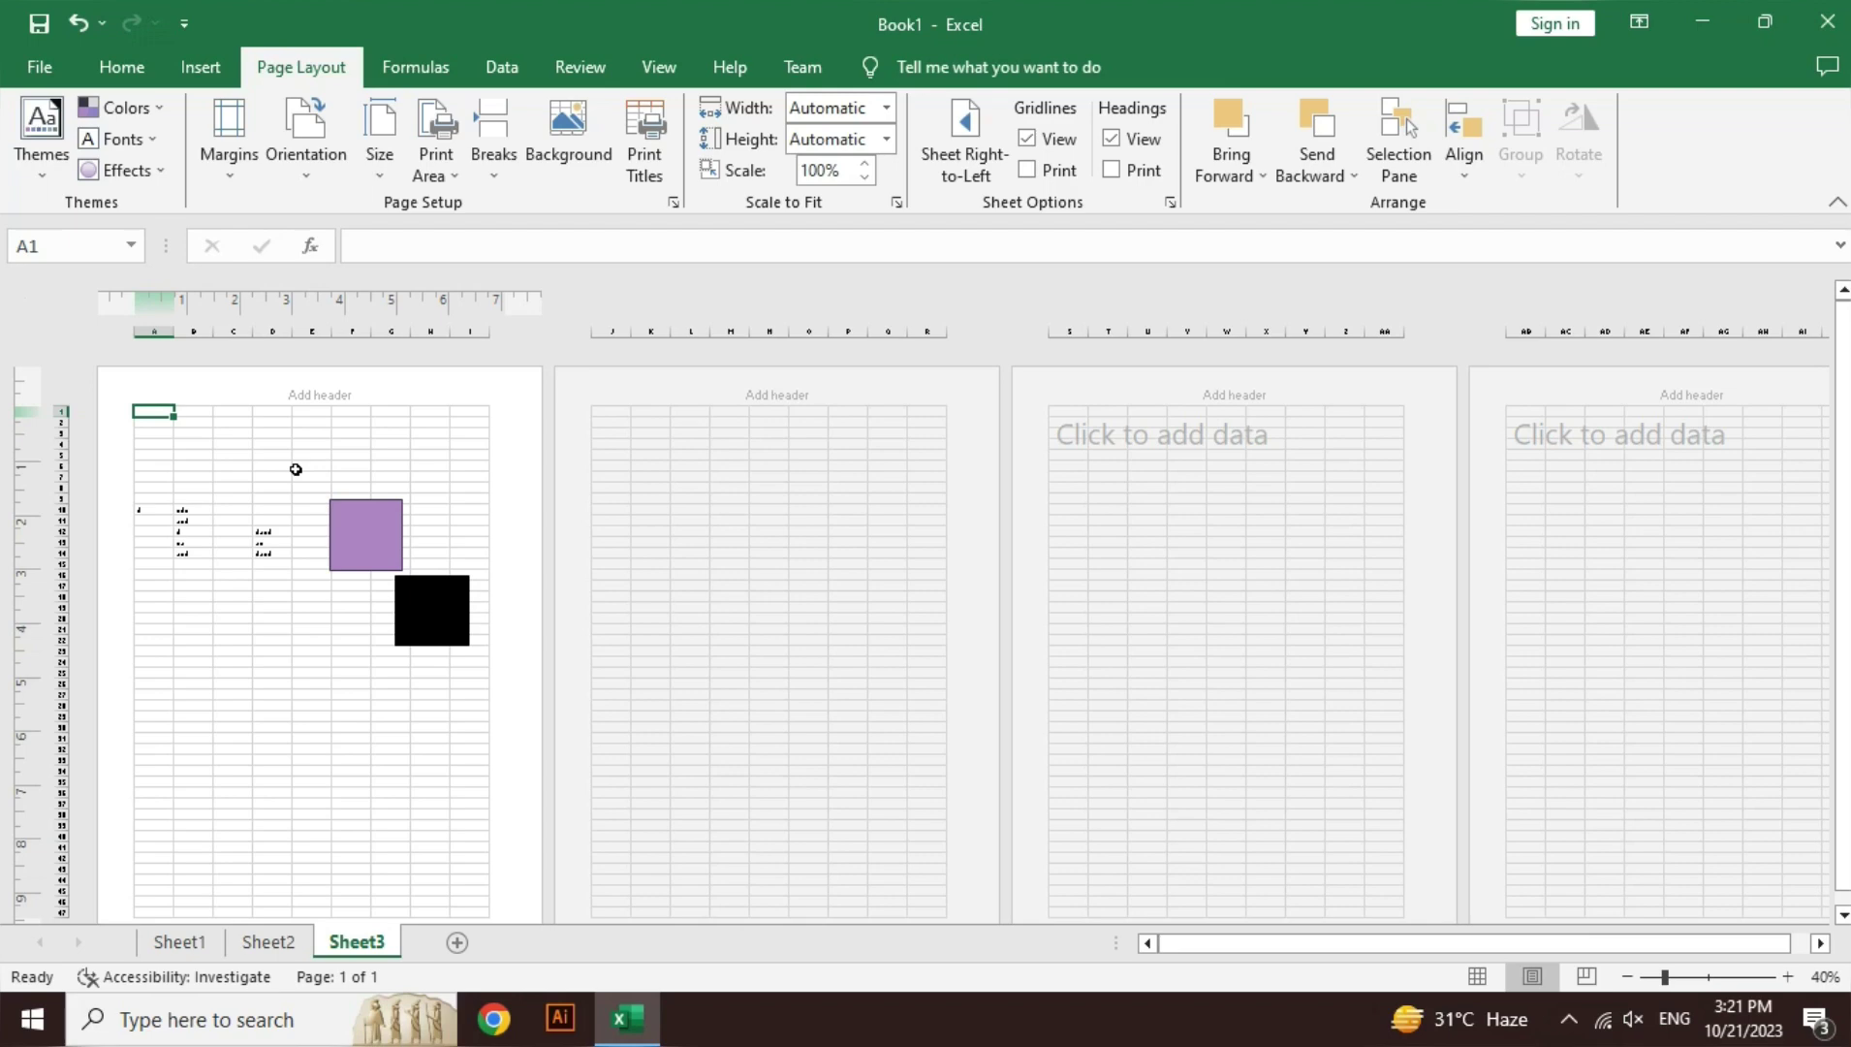
# - Move the purple square up and onto the black square's left side
pyautogui.click(381, 547)
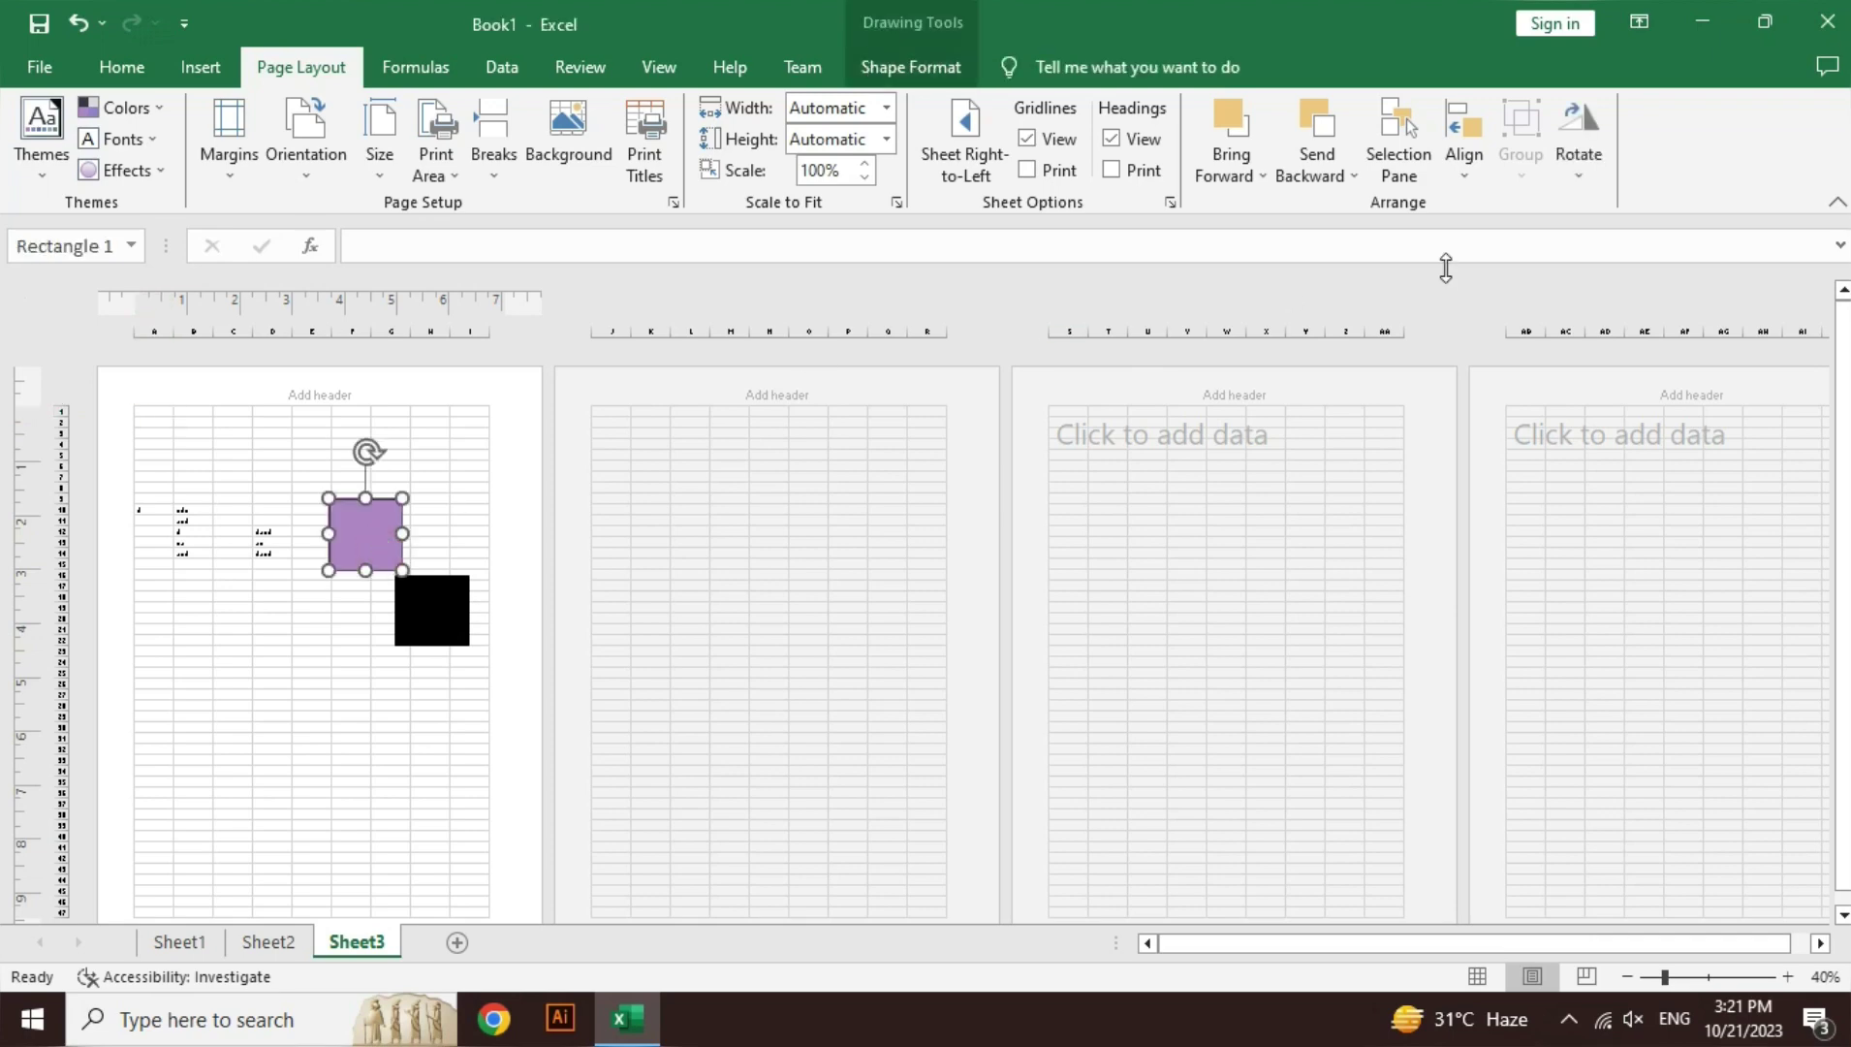
pyautogui.click(1473, 172)
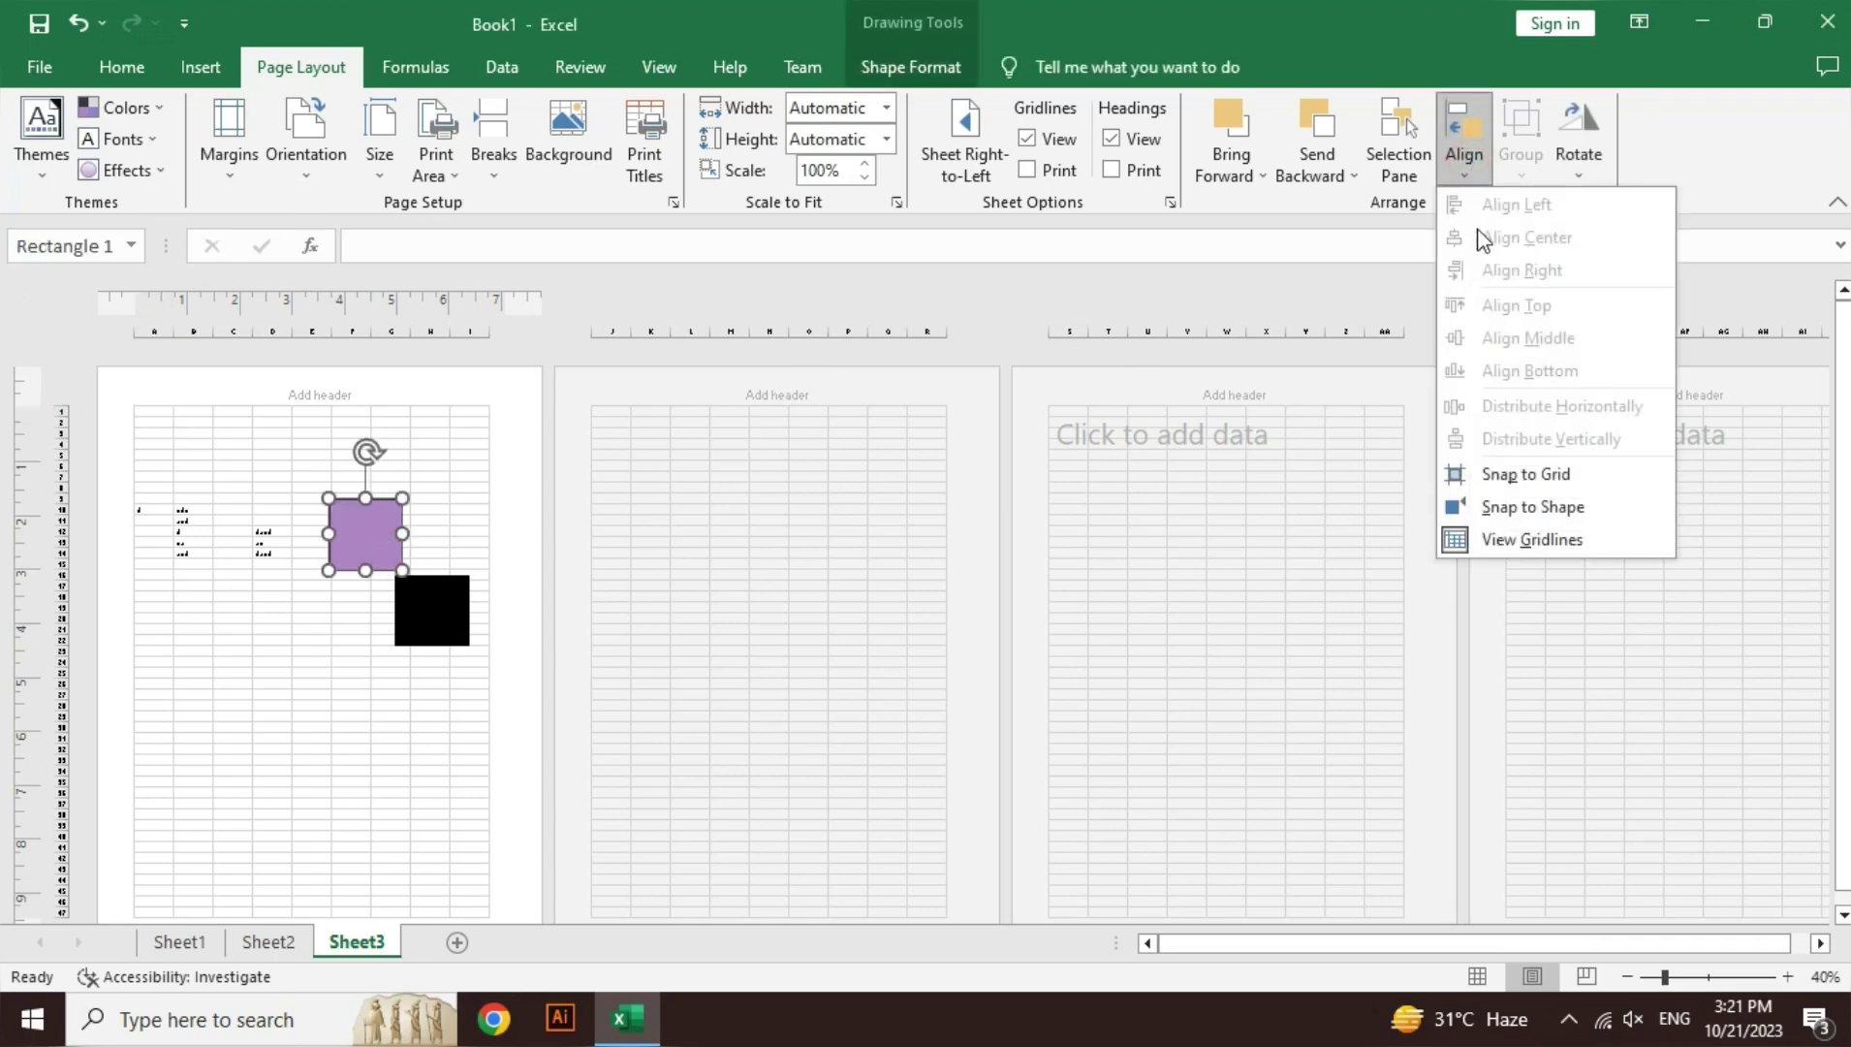
pyautogui.click(378, 555)
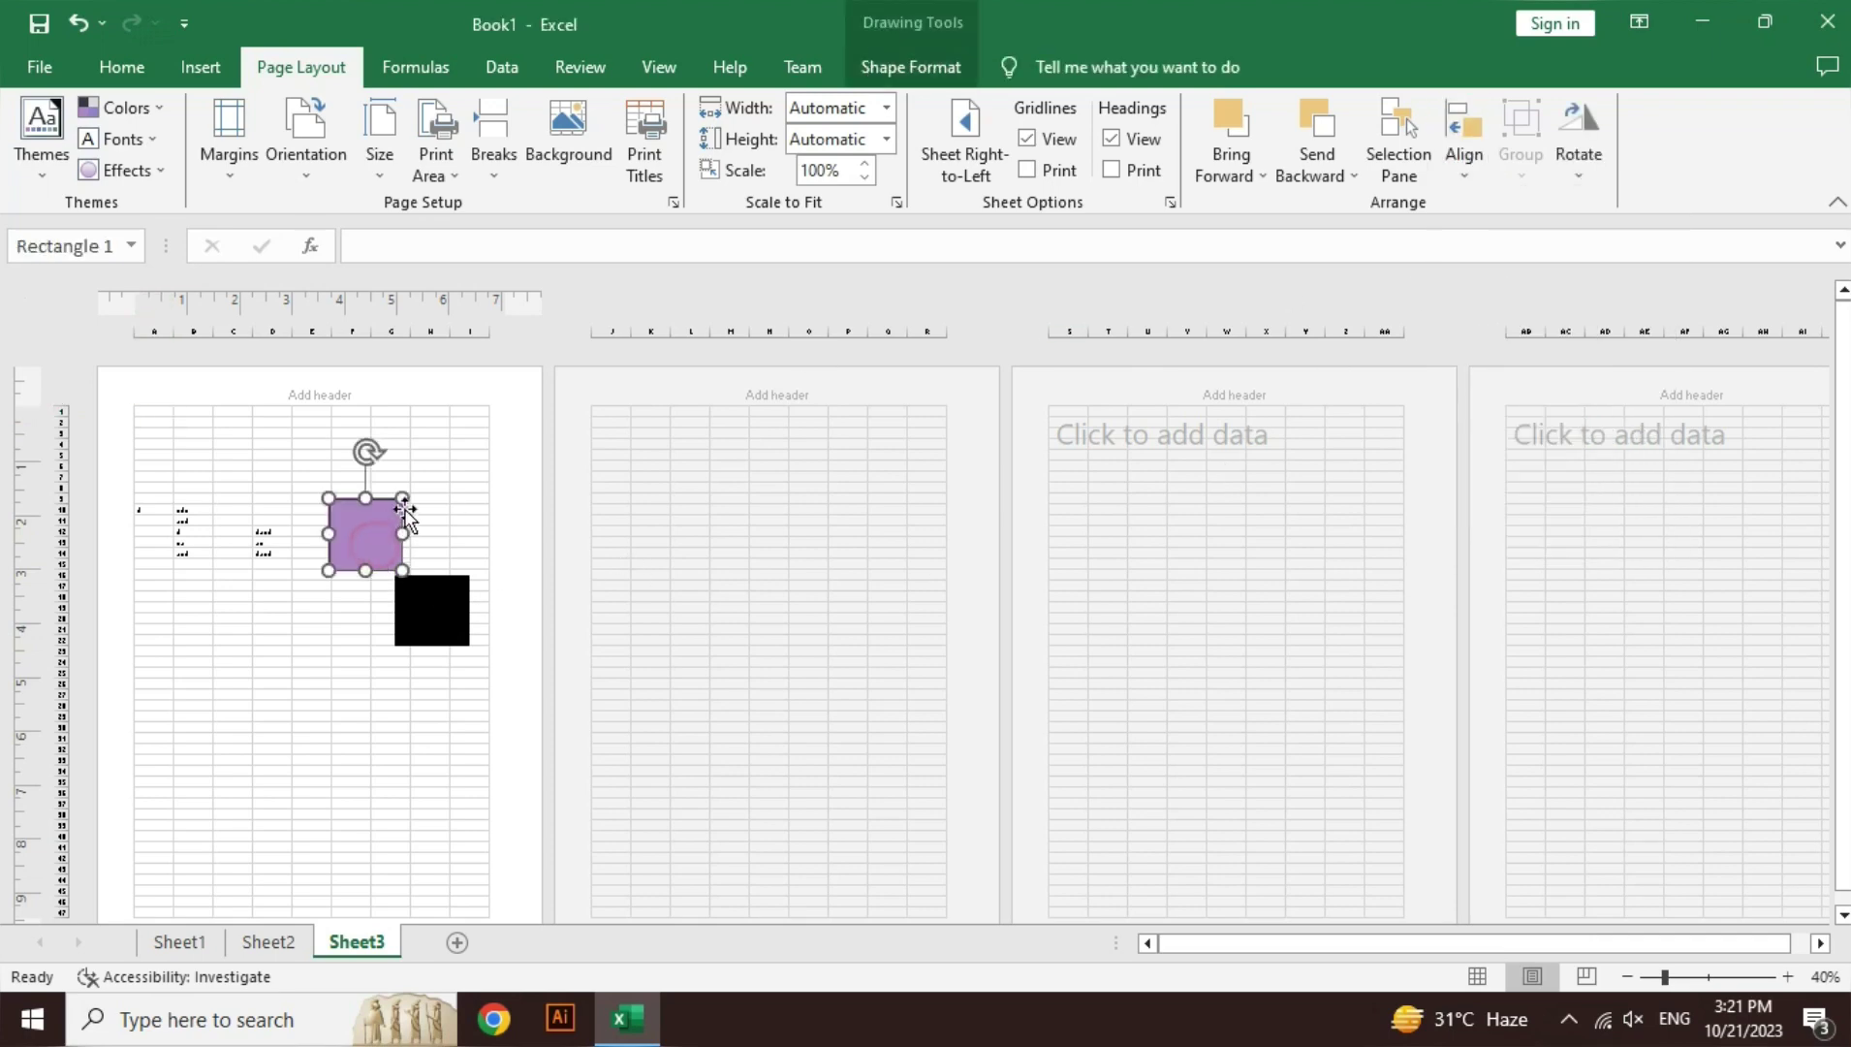
pyautogui.moveTo(356, 527)
pyautogui.mouseDown()
pyautogui.moveTo(434, 440)
pyautogui.moveTo(288, 526)
pyautogui.mouseUp()
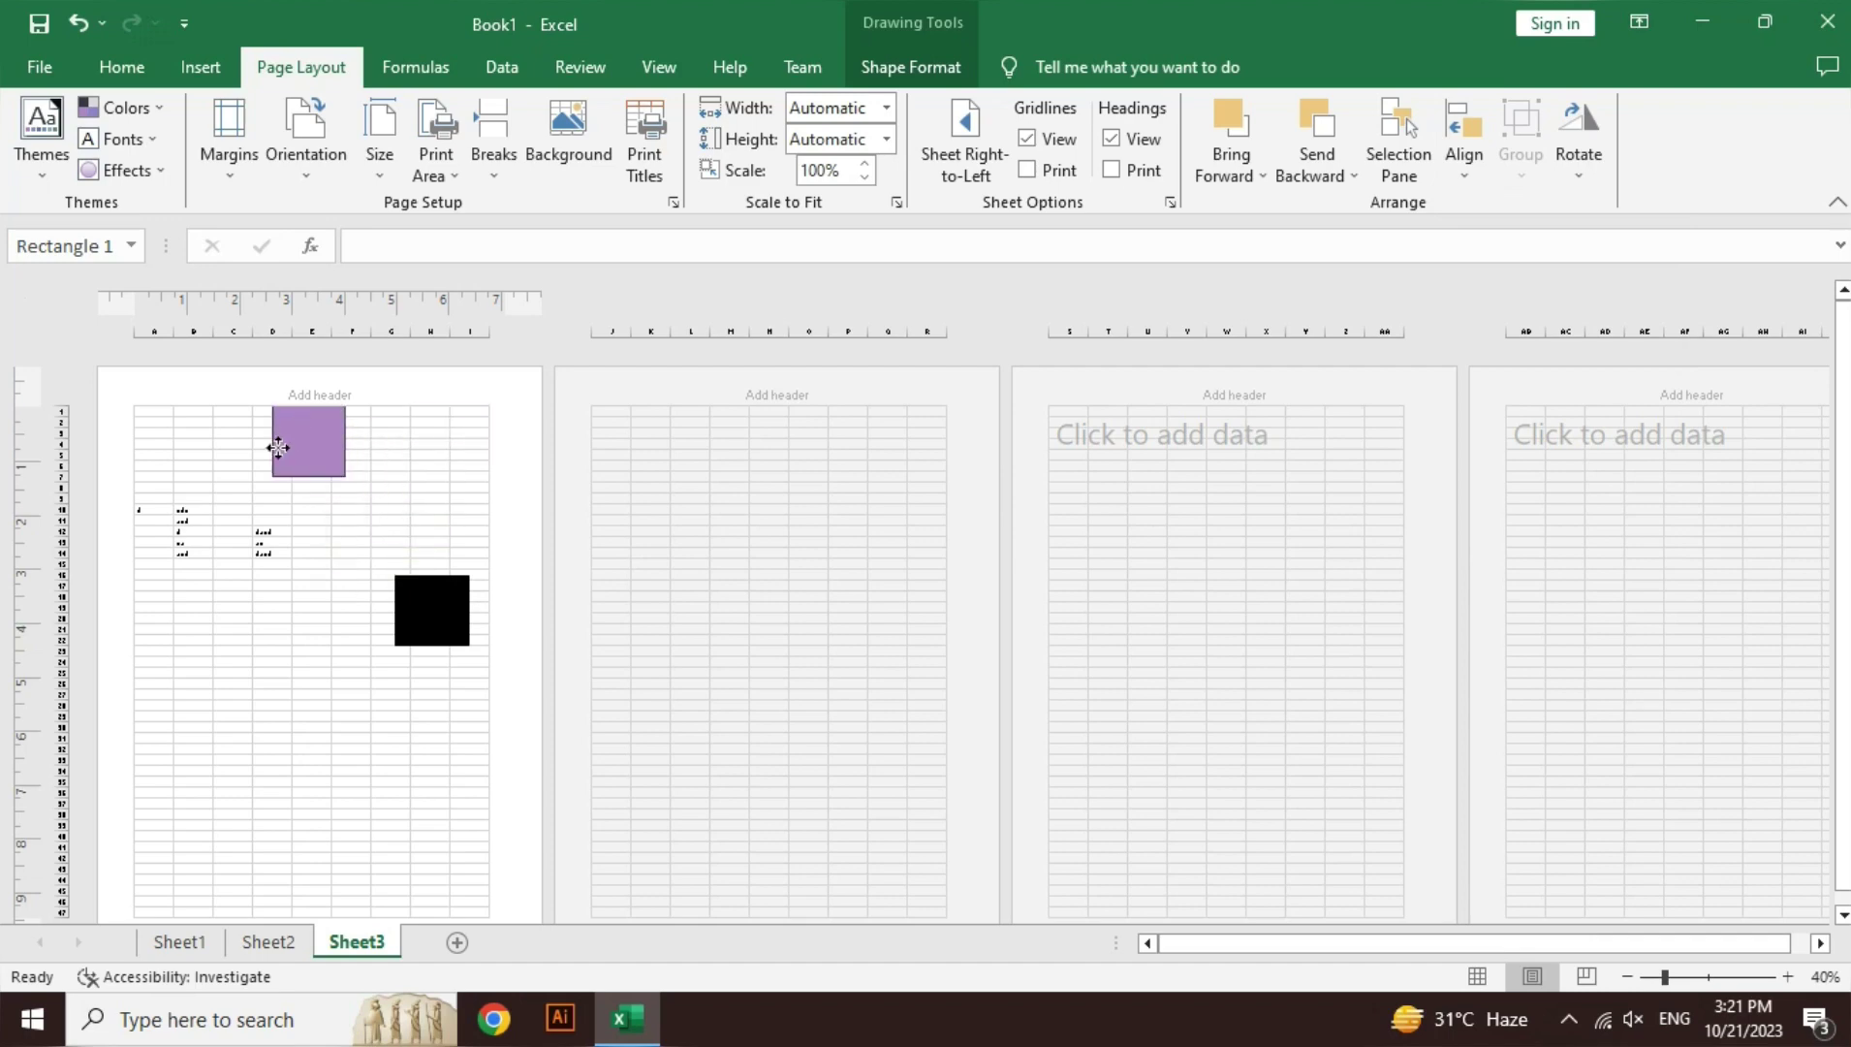
pyautogui.moveTo(289, 689); pyautogui.dragTo(385, 629)
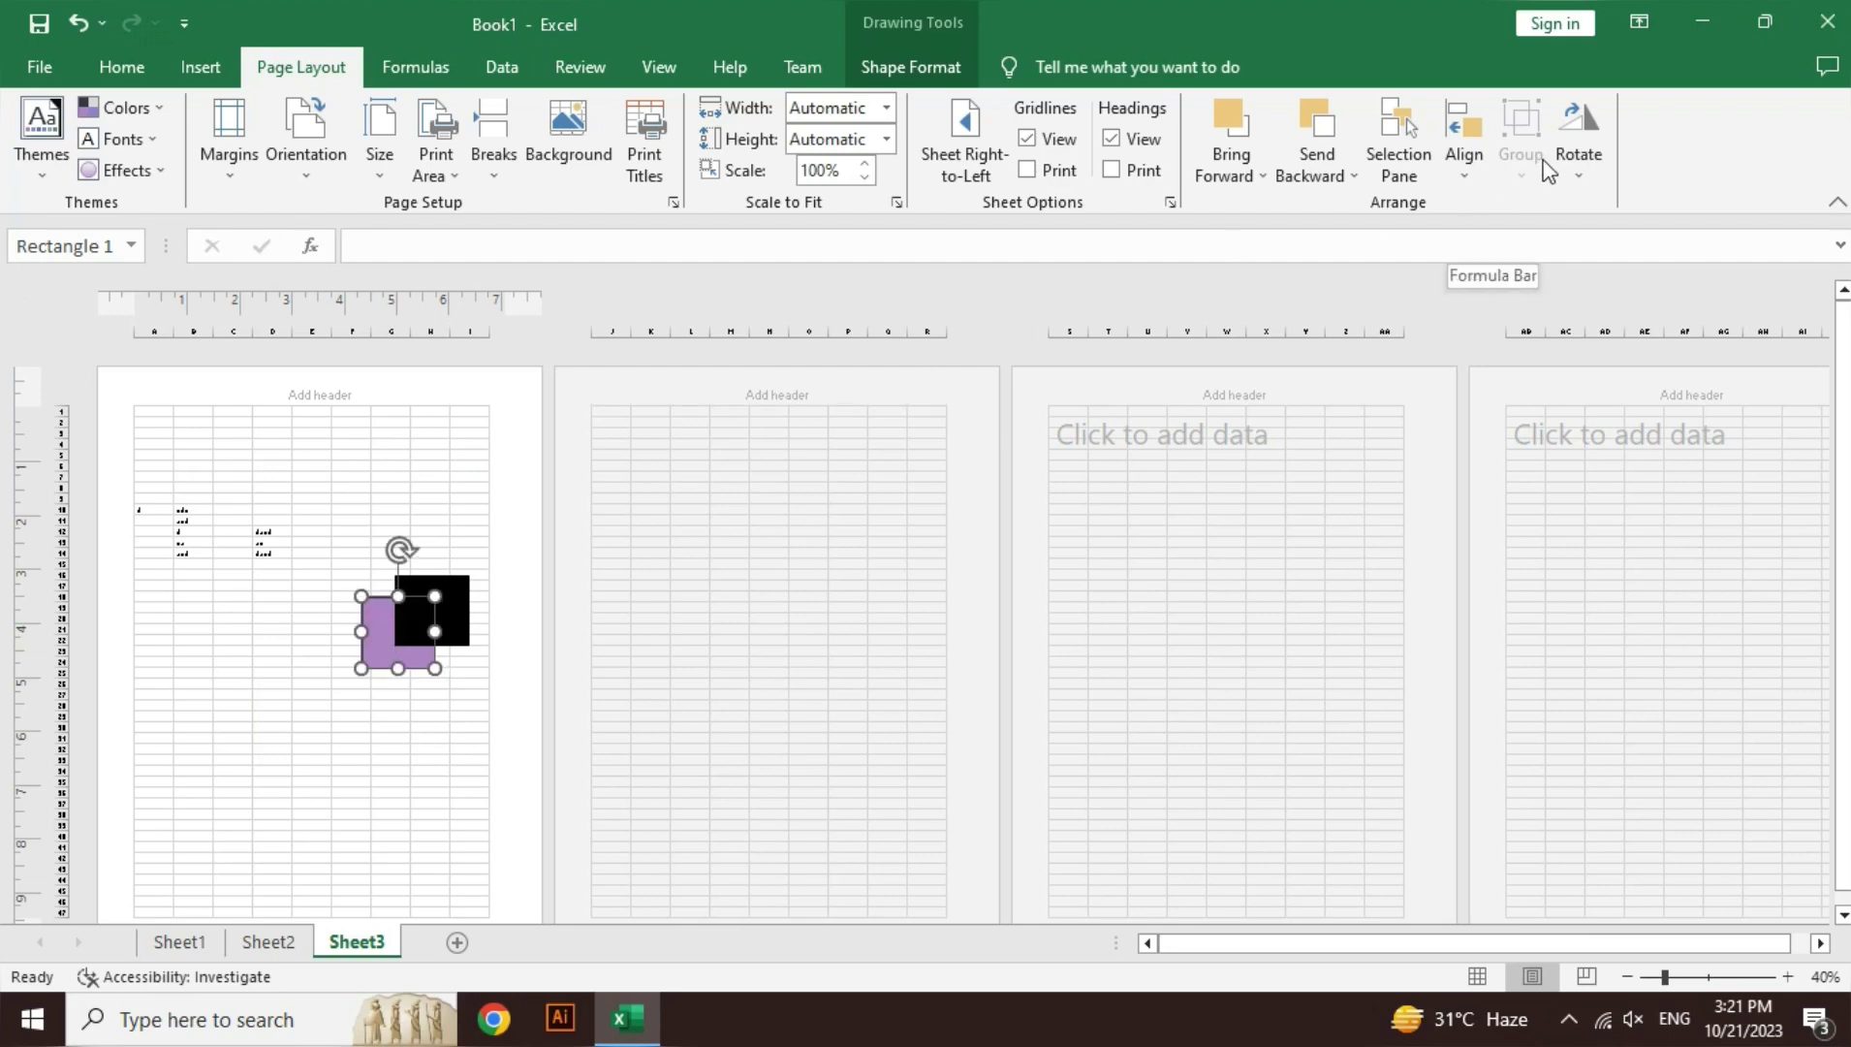
# - Switch to Normal view and line the black square's top edge up with the purple one
pyautogui.click(1789, 976)
pyautogui.click(1788, 976)
pyautogui.click(1788, 976)
pyautogui.click(1788, 976)
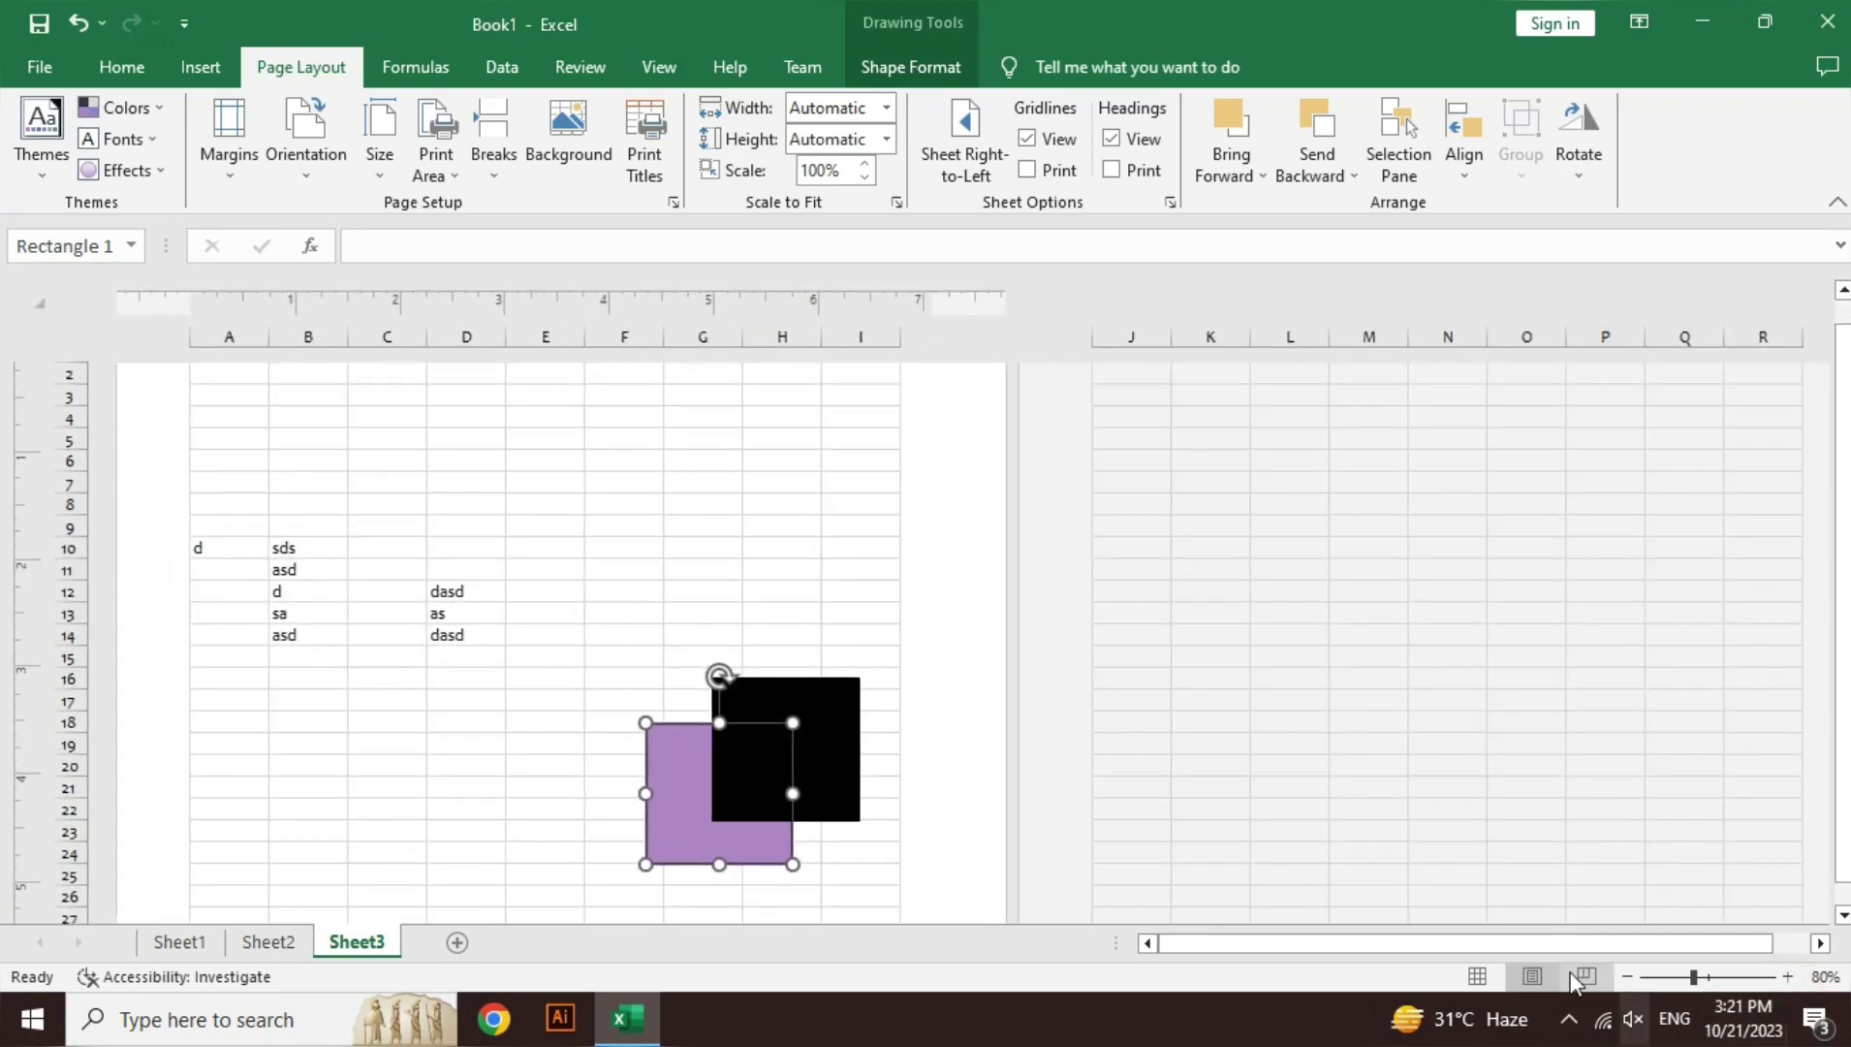
pyautogui.click(1491, 984)
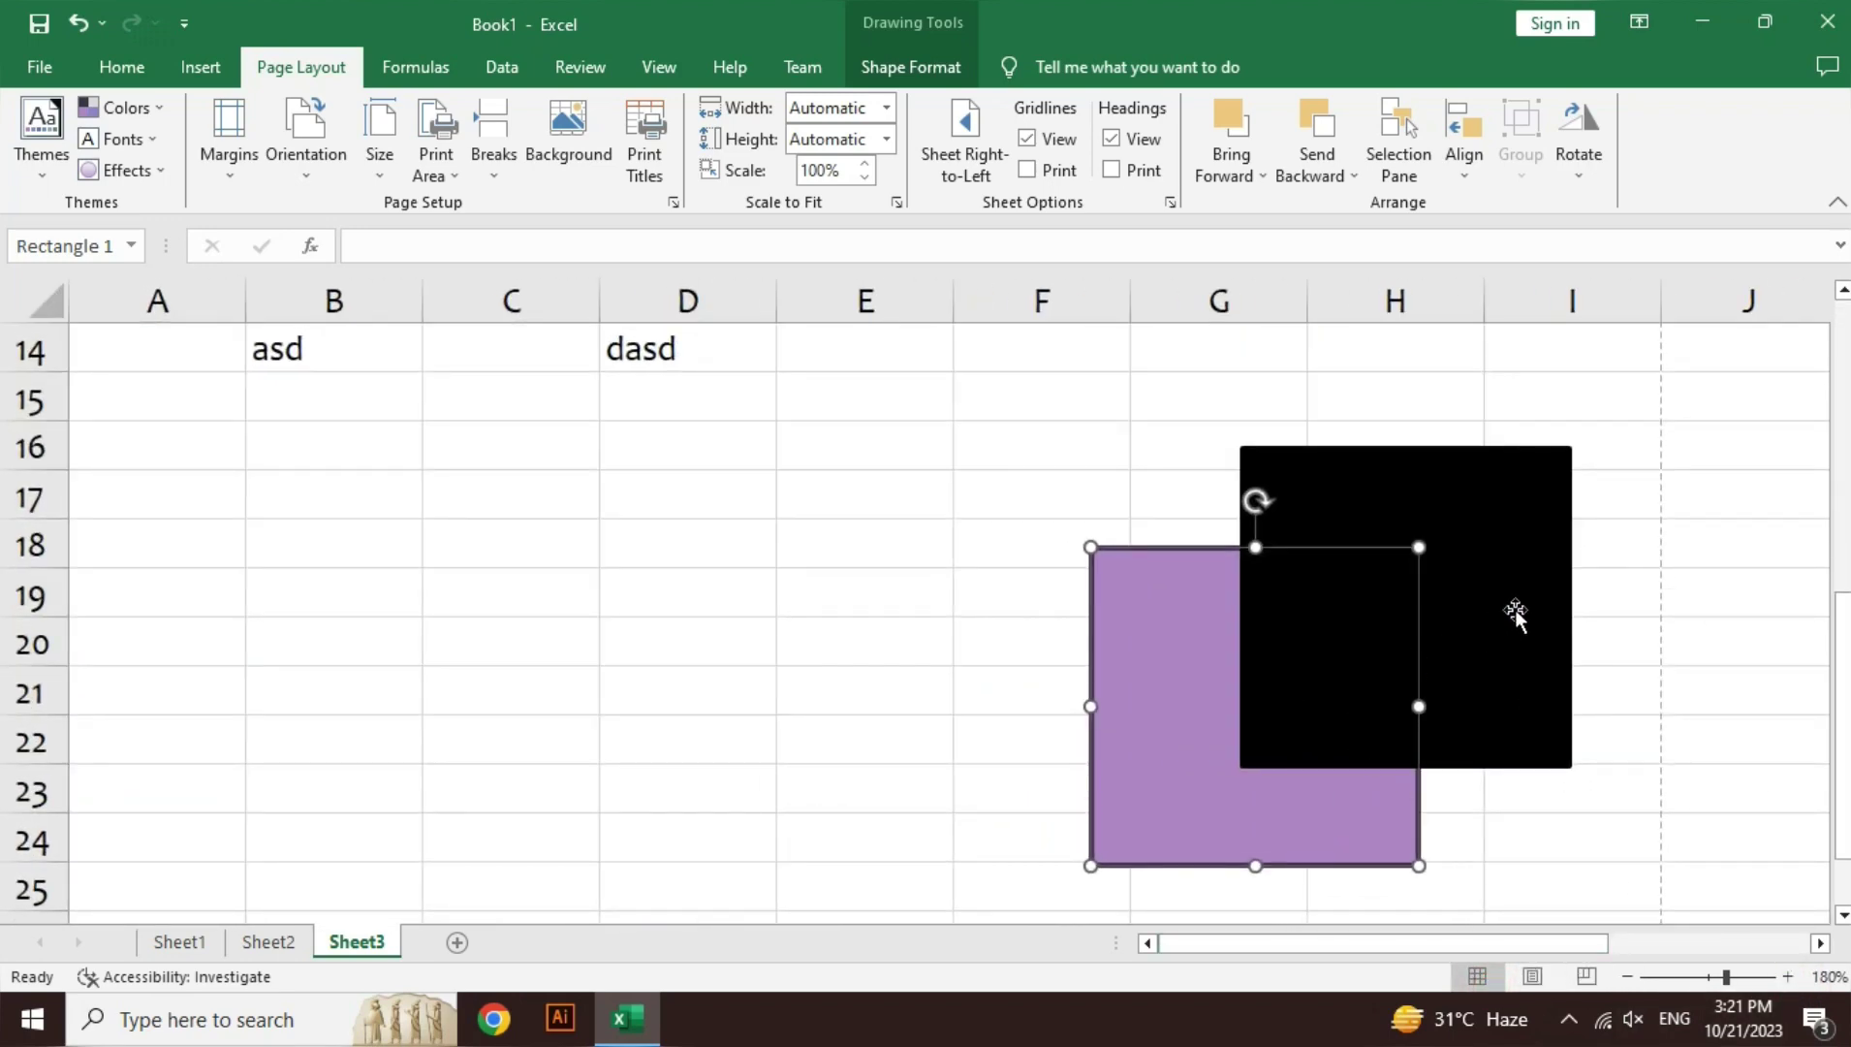
pyautogui.moveTo(1179, 672); pyautogui.dragTo(1023, 628)
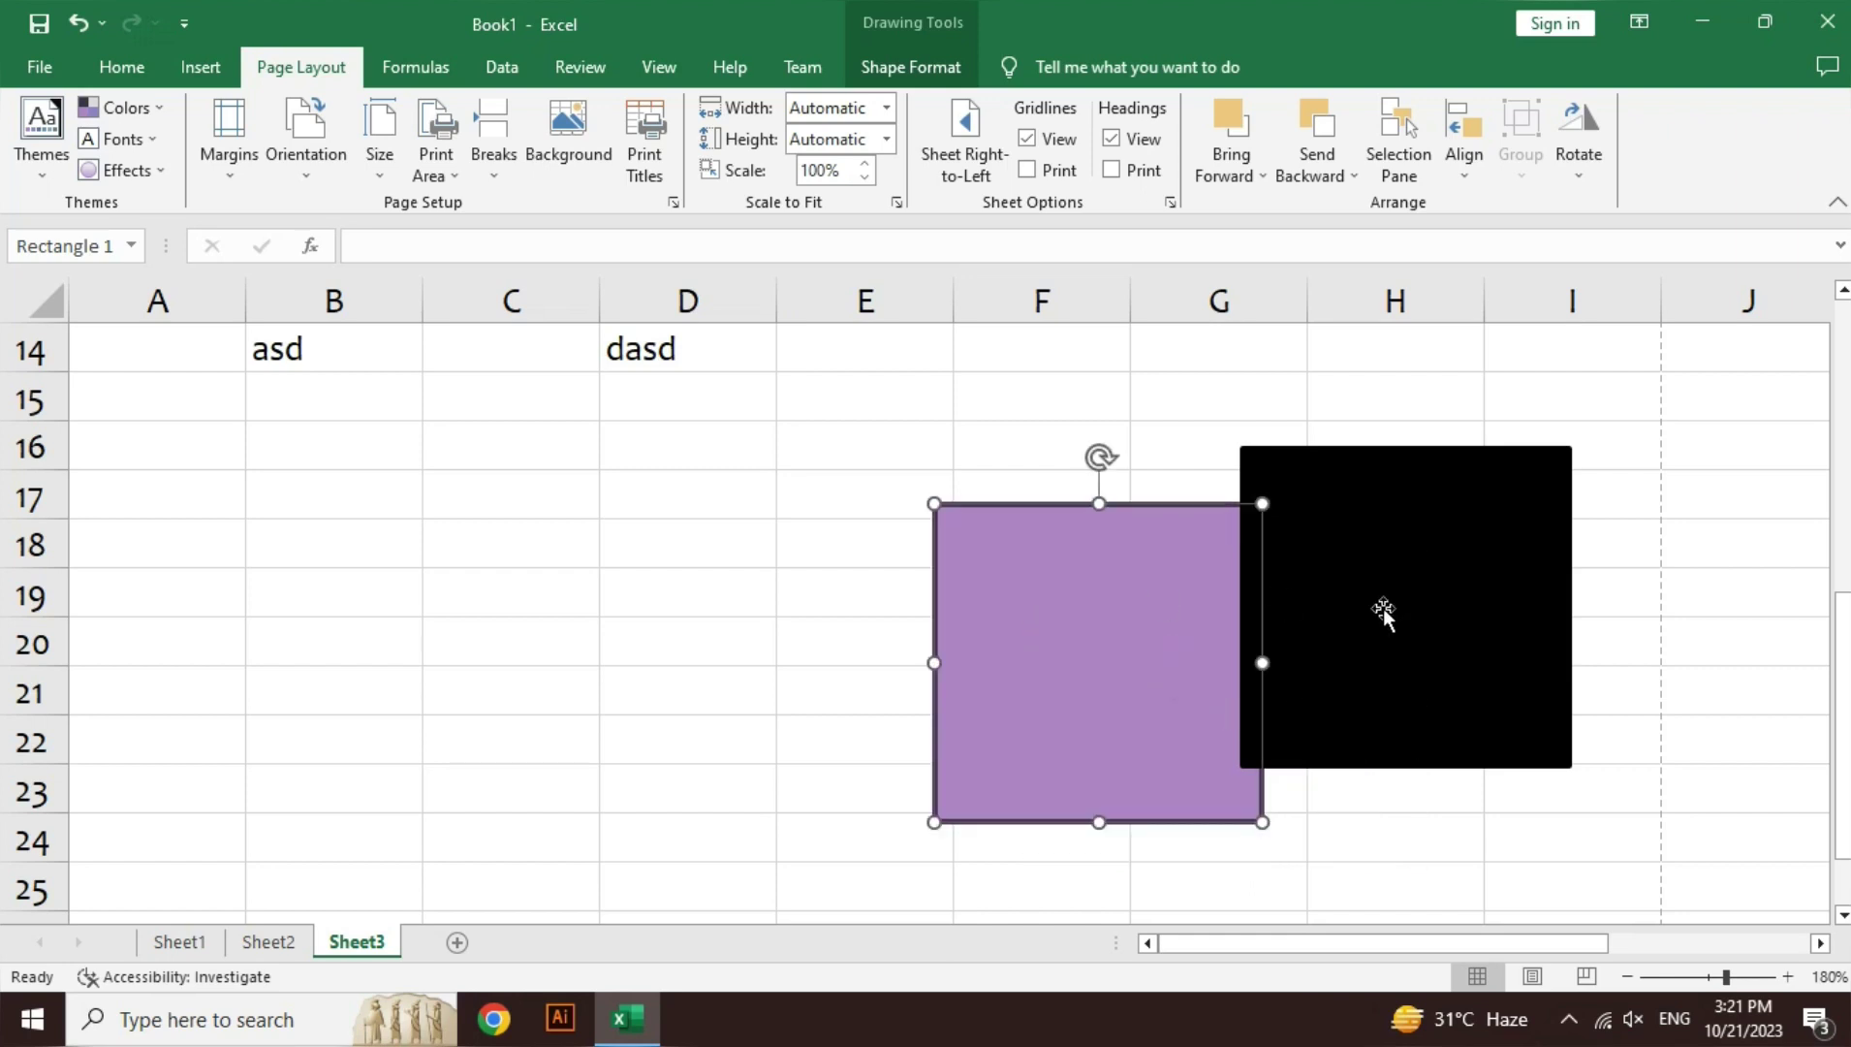
pyautogui.moveTo(1384, 612)
pyautogui.mouseDown()
pyautogui.moveTo(1524, 517)
pyautogui.moveTo(1369, 789)
pyautogui.moveTo(1231, 663)
pyautogui.mouseUp()
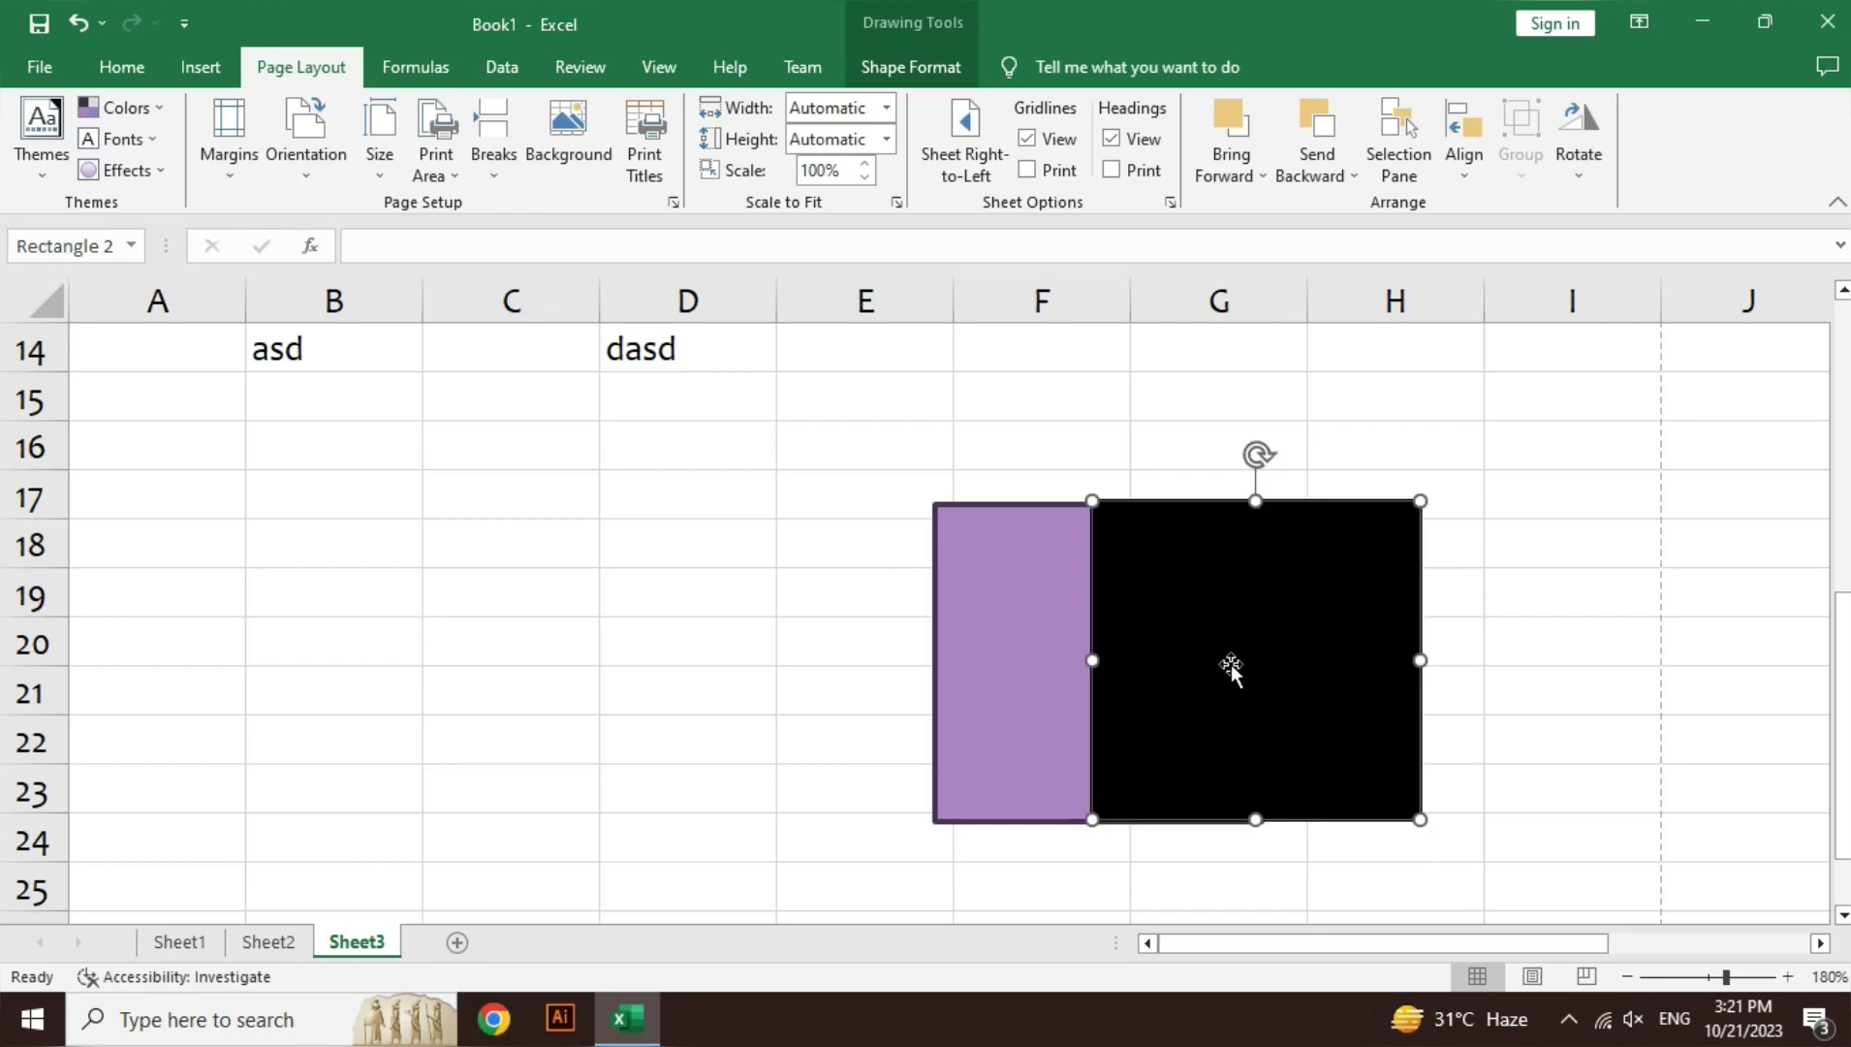
# - Group both squares, move the group left, tilt it slightly, and stretch it wider and shorter
pyautogui.keyDown('shift'); pyautogui.click(991, 687); pyautogui.keyUp('shift')
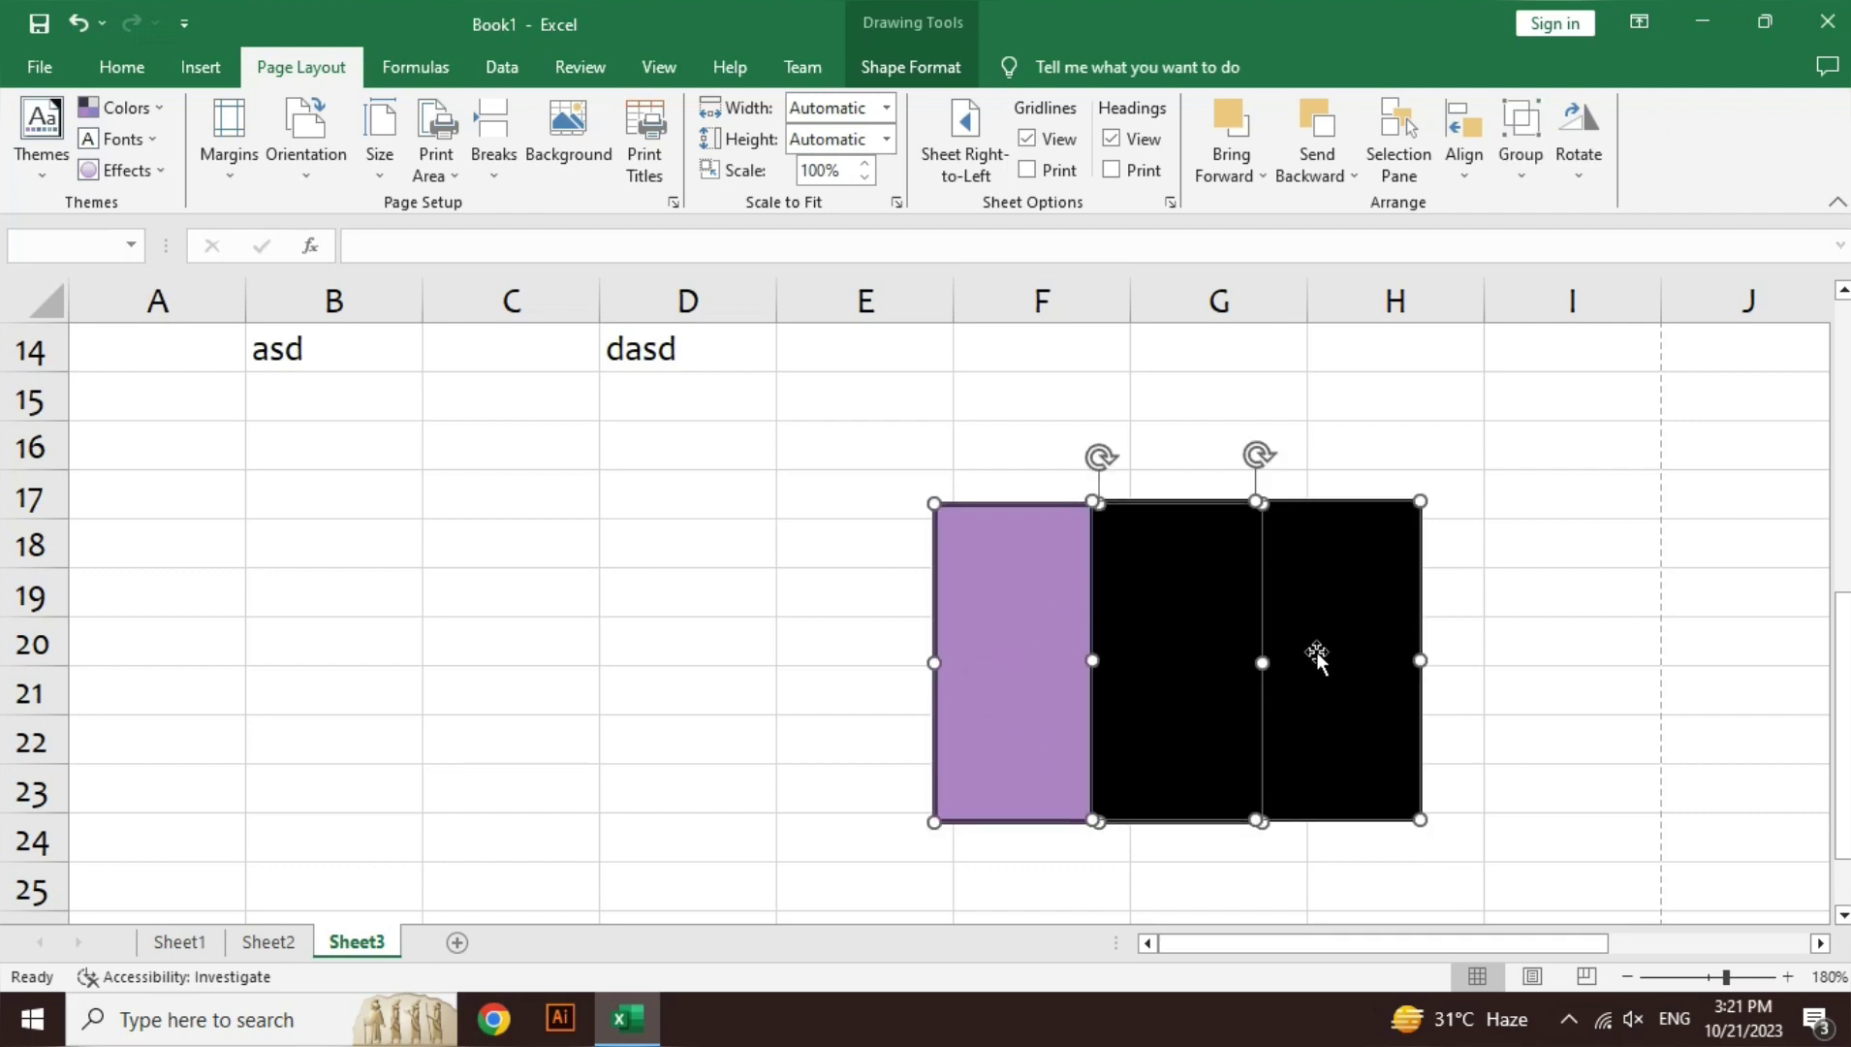
pyautogui.click(1521, 163)
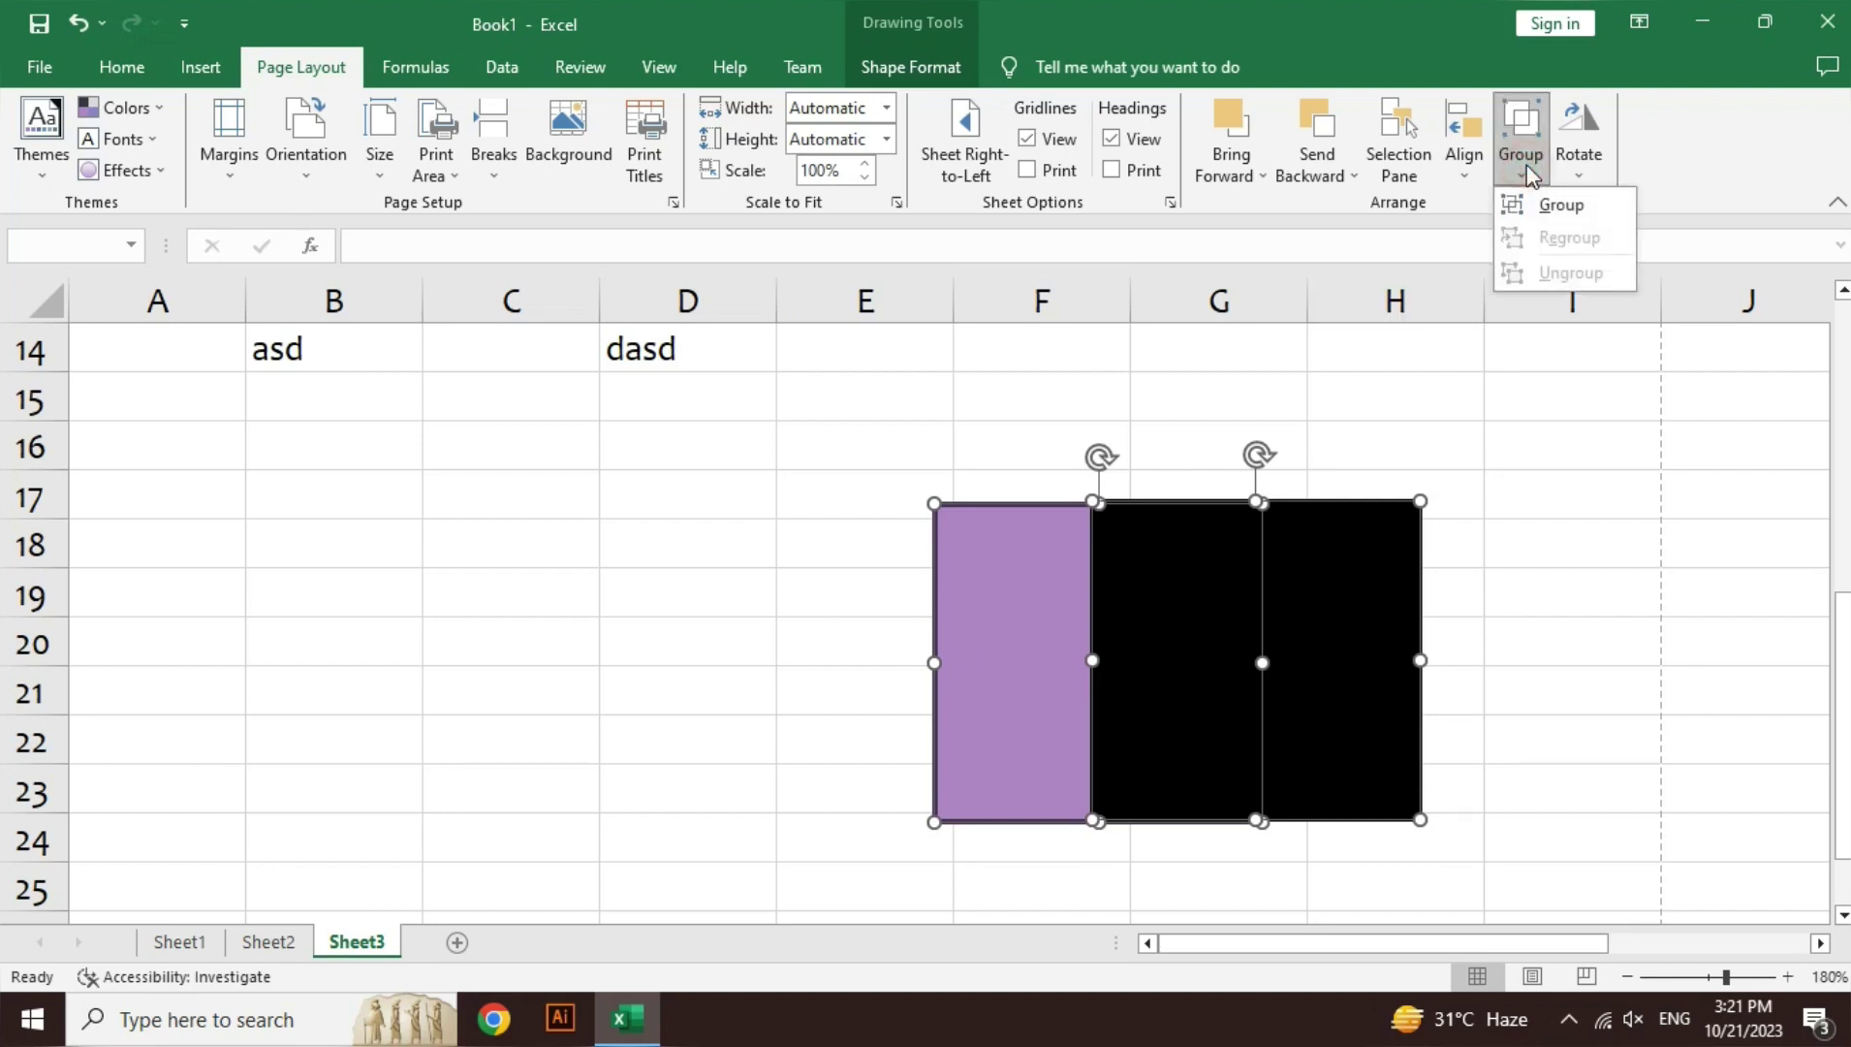
pyautogui.click(1554, 208)
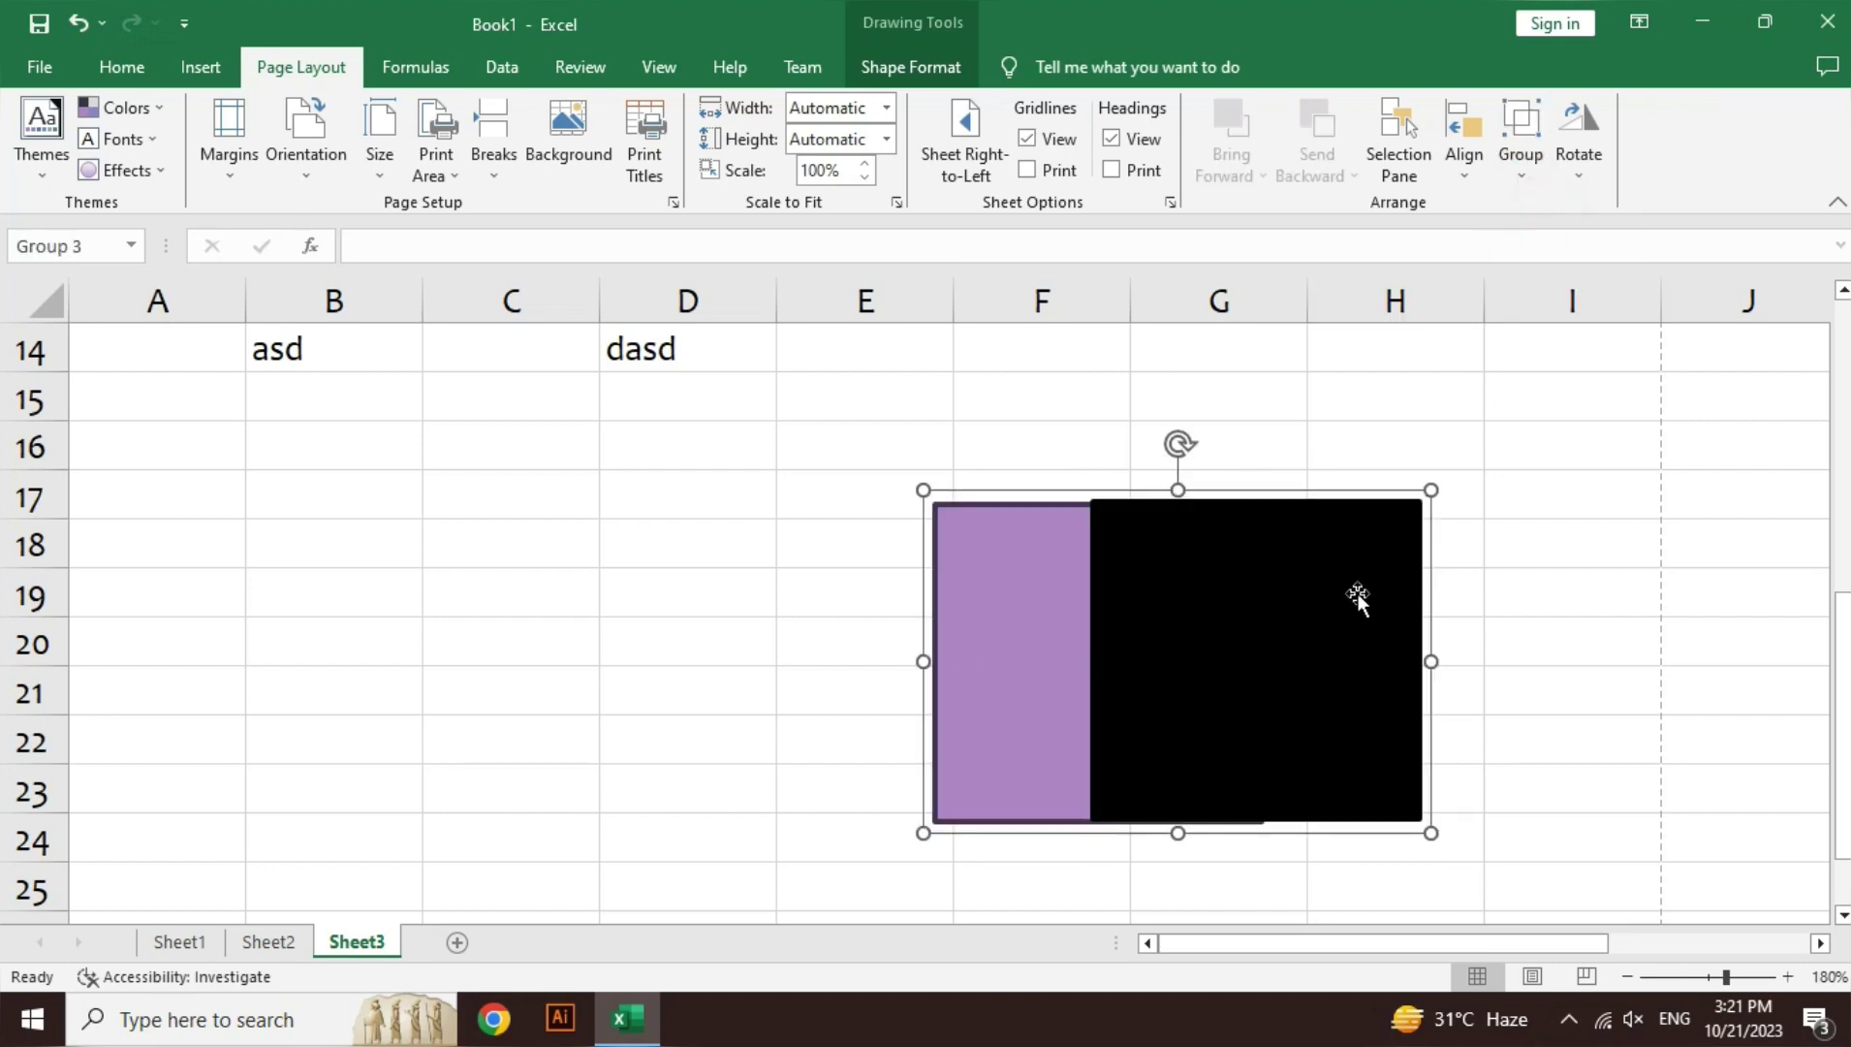
pyautogui.moveTo(1214, 625); pyautogui.dragTo(986, 610)
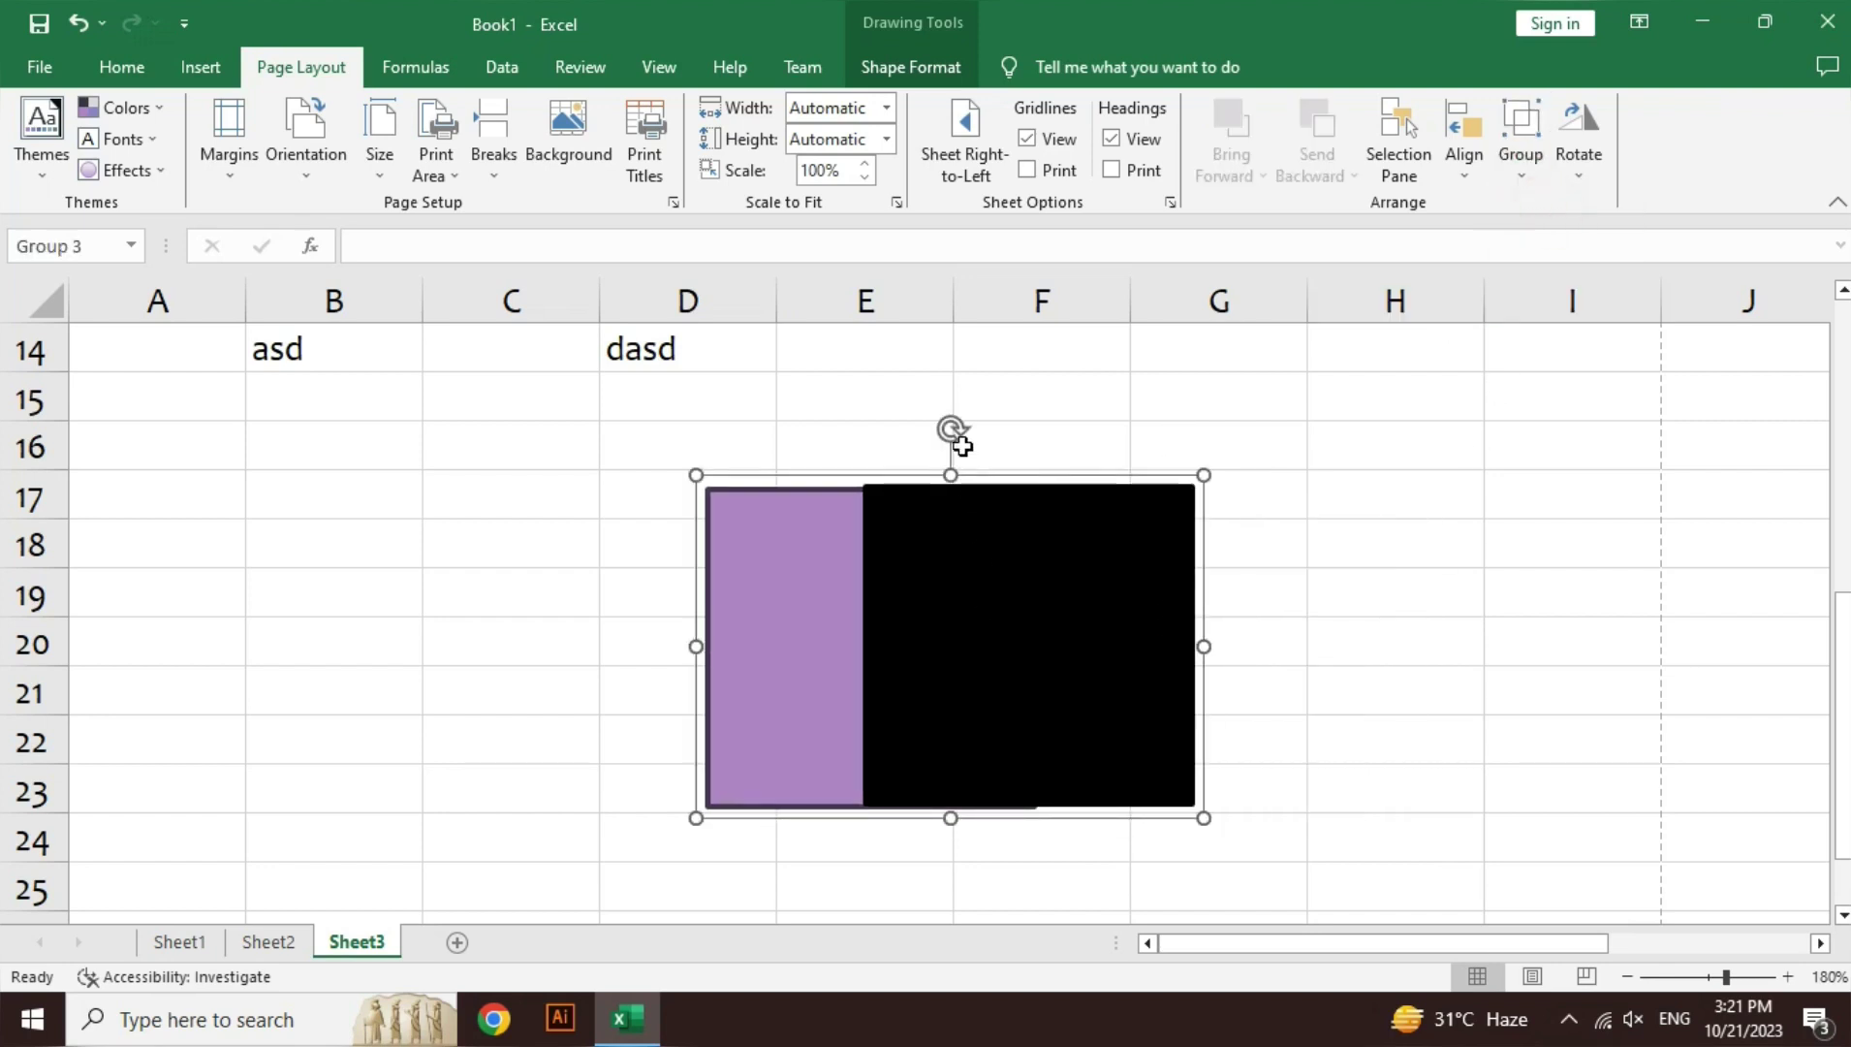
pyautogui.moveTo(950, 434)
pyautogui.mouseDown()
pyautogui.moveTo(1004, 480)
pyautogui.moveTo(943, 427)
pyautogui.mouseUp()
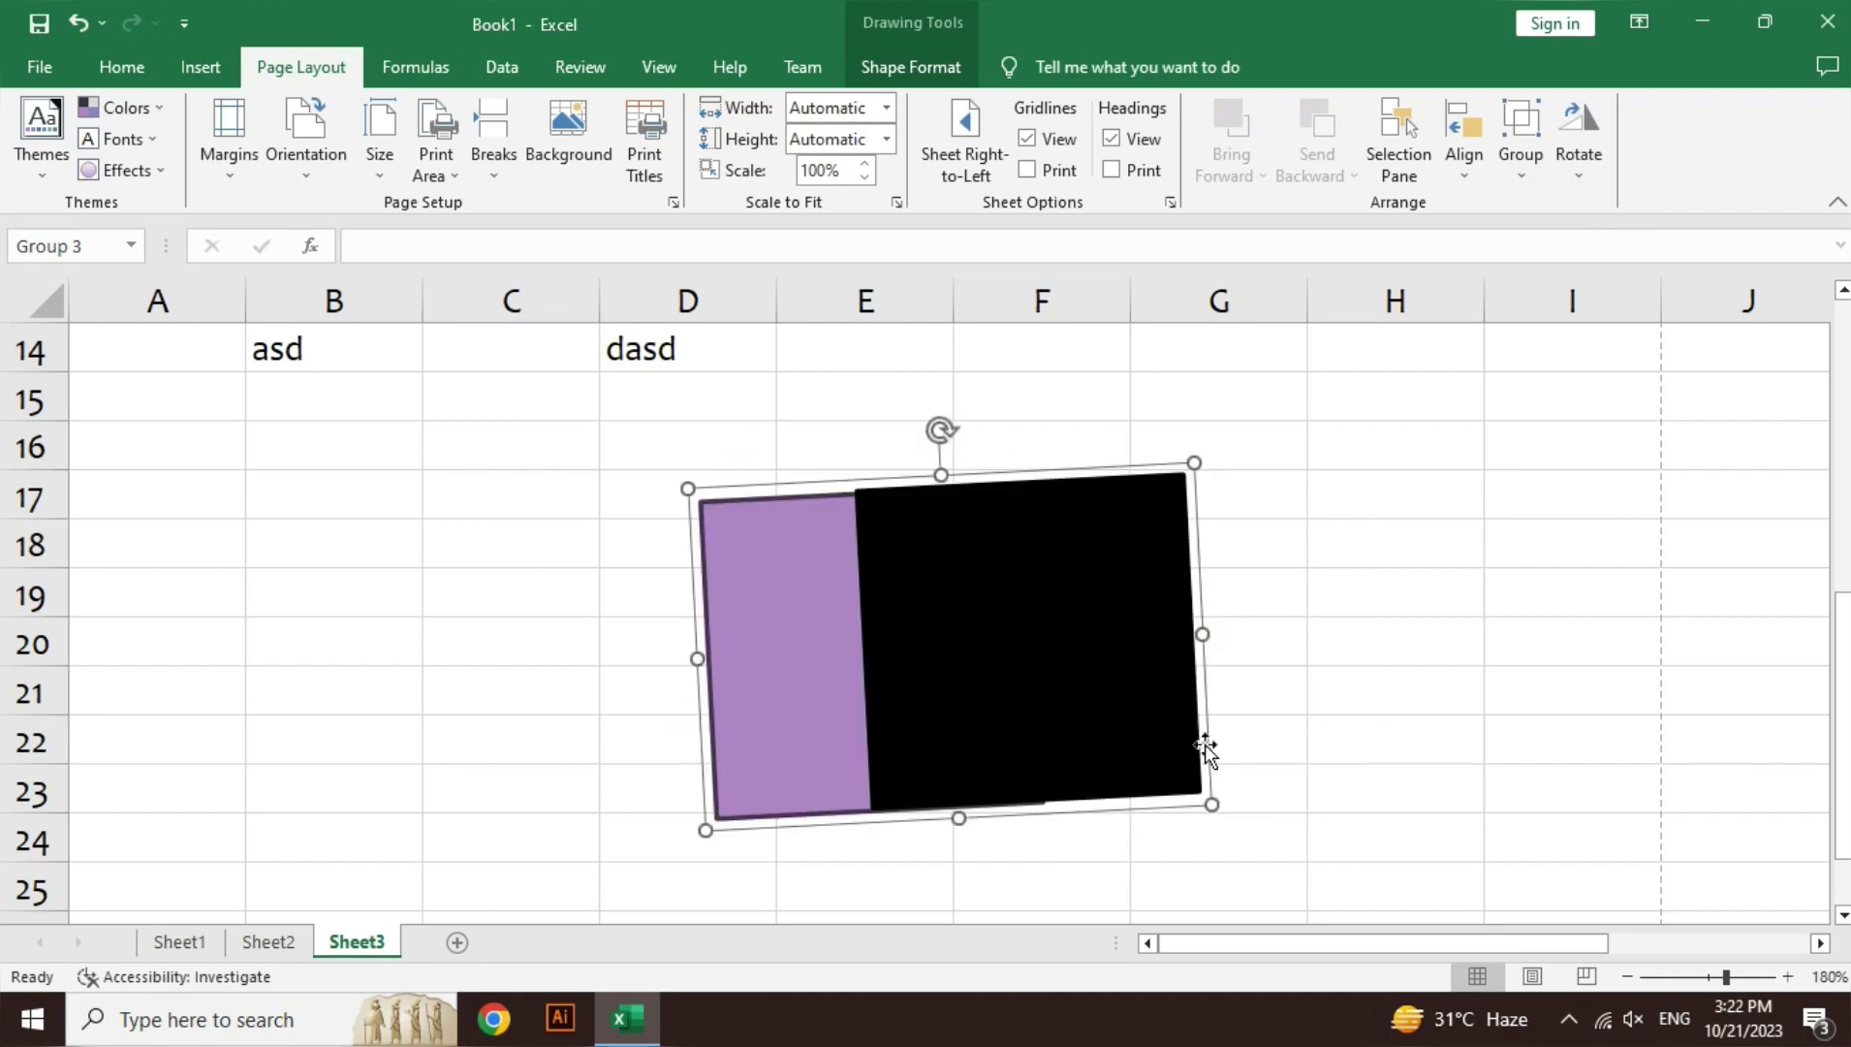
pyautogui.moveTo(1210, 798); pyautogui.dragTo(1344, 824)
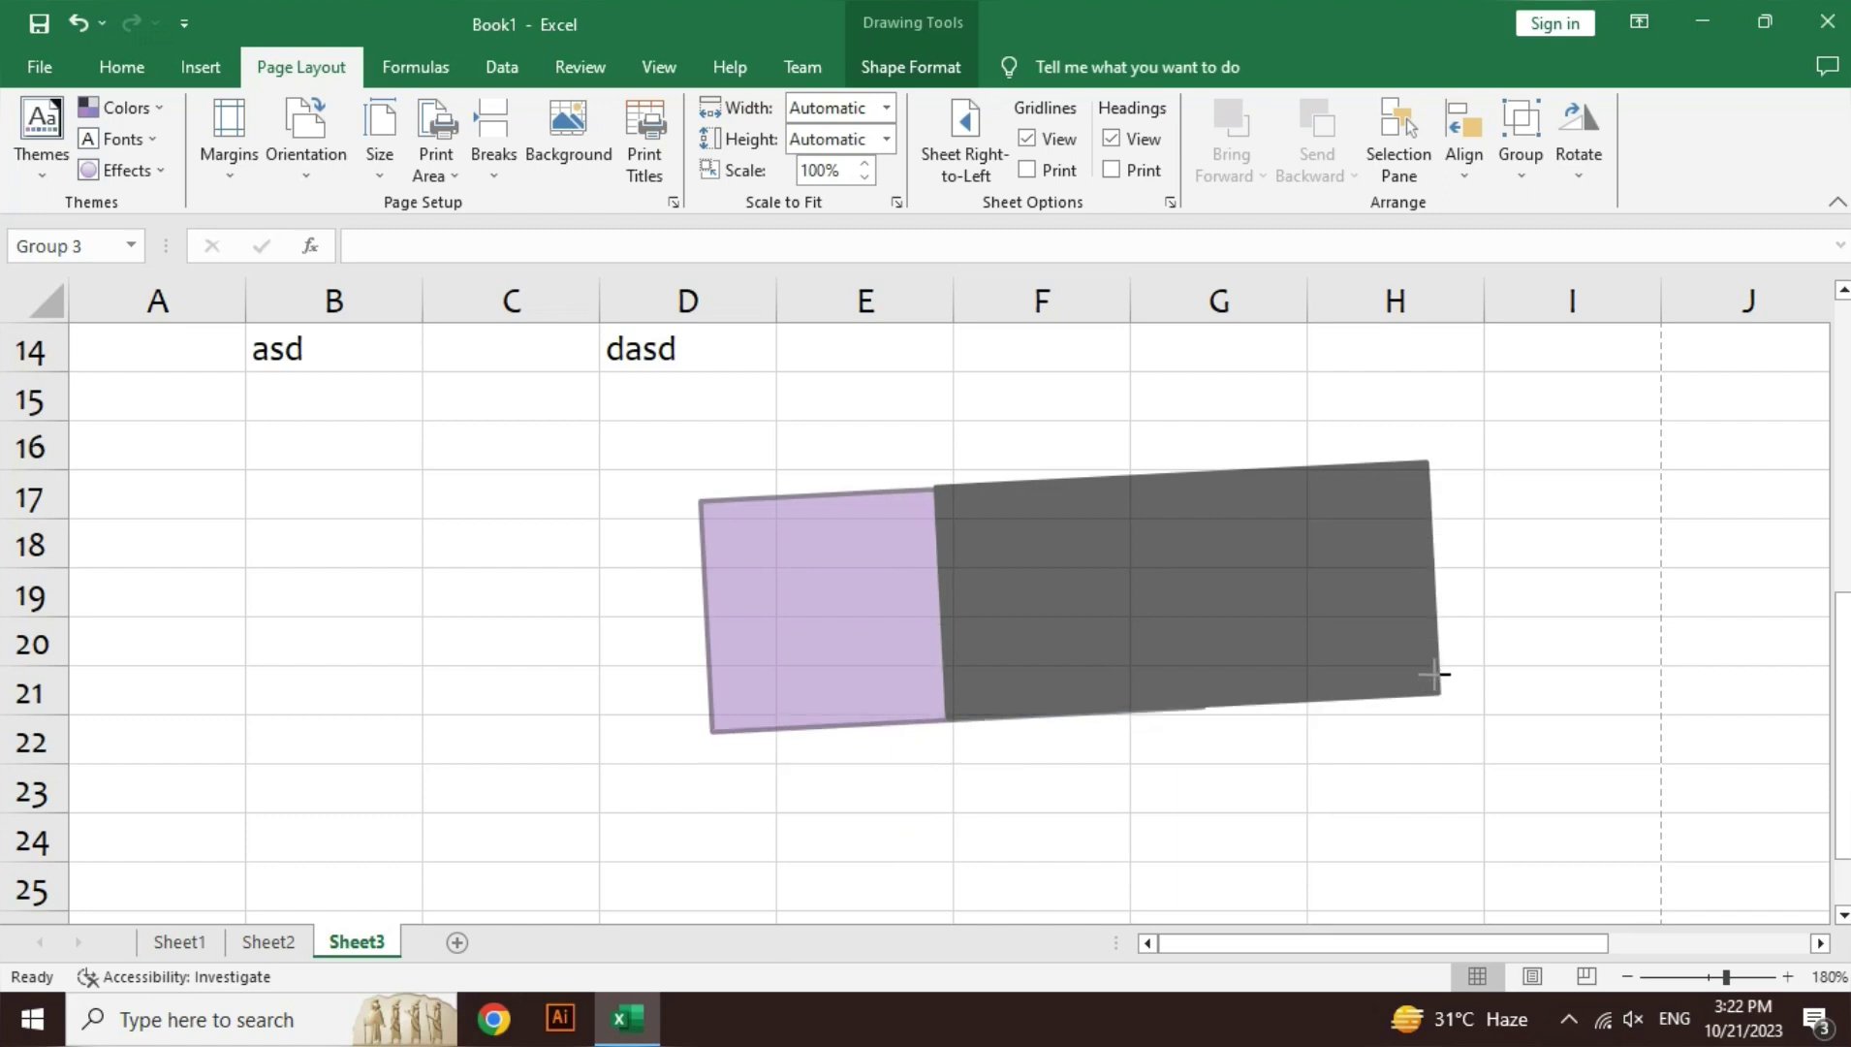
pyautogui.moveTo(1344, 824); pyautogui.dragTo(1434, 669)
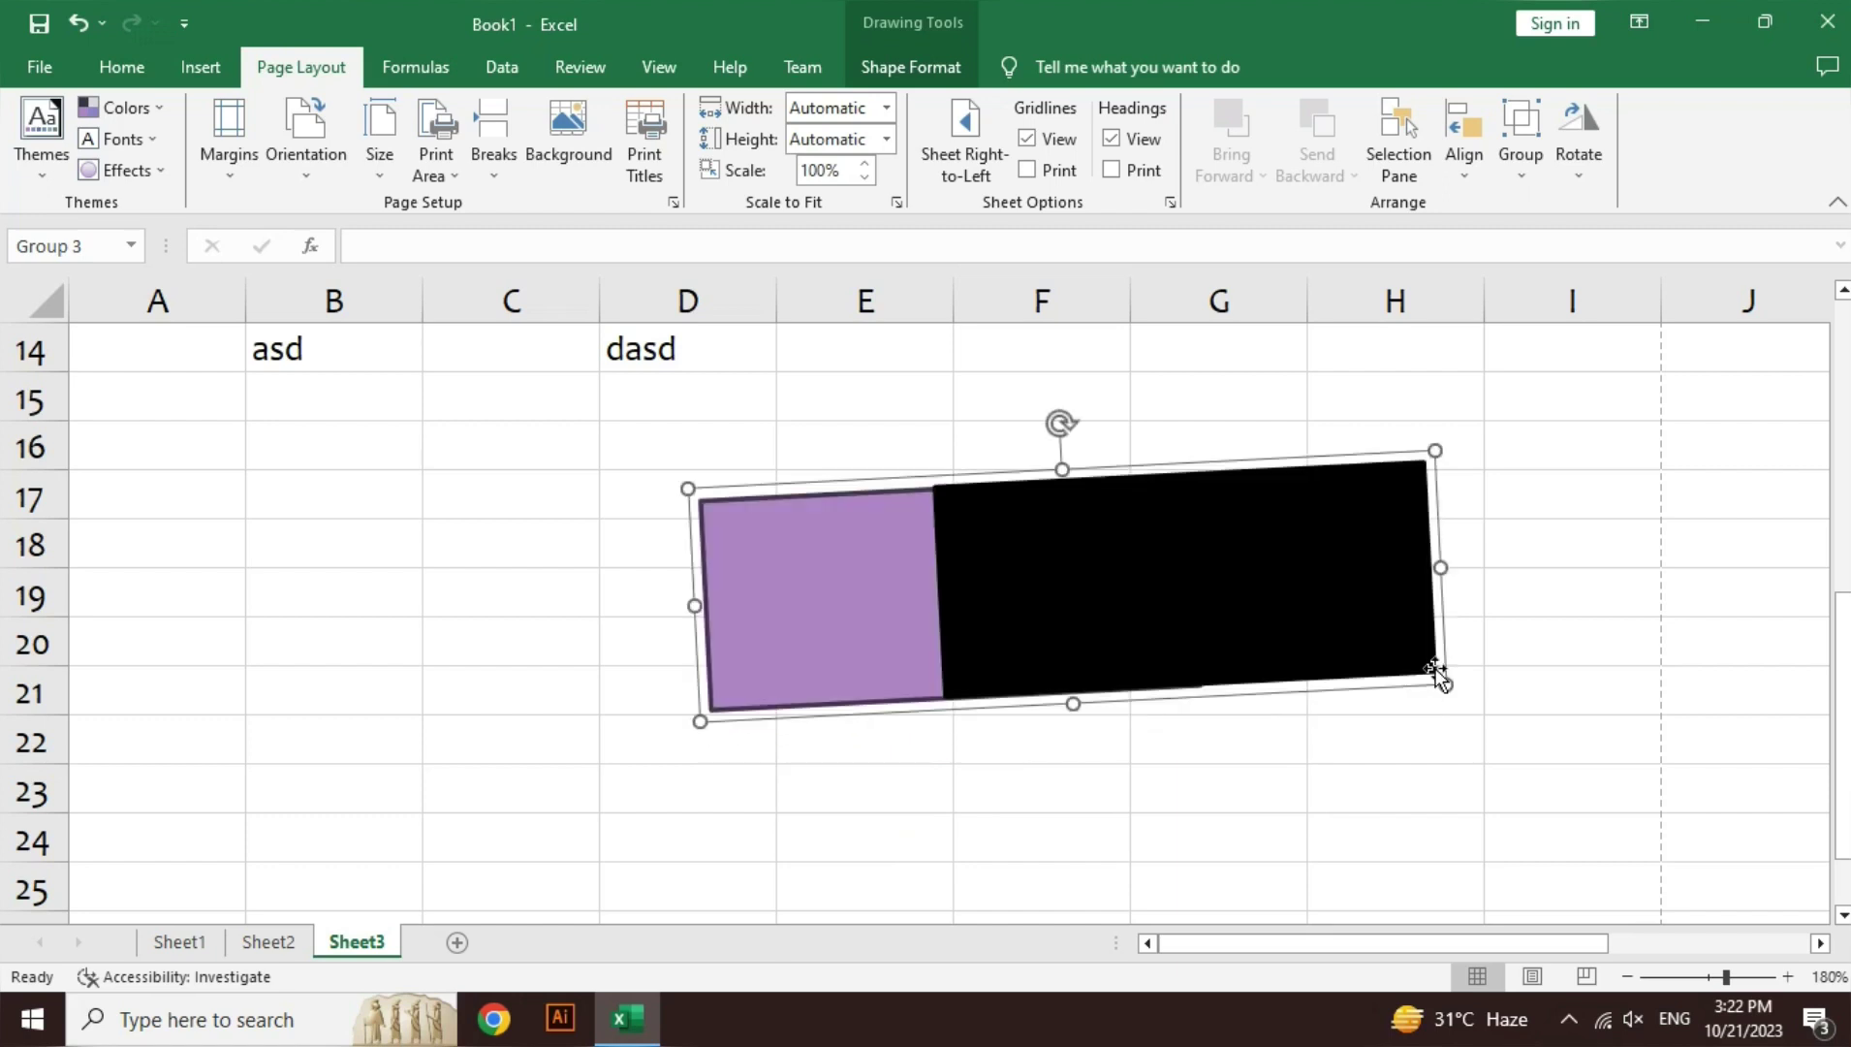
pyautogui.click(1500, 158)
# - Ungroup the shapes and move the black rectangle right and down
pyautogui.click(1570, 273)
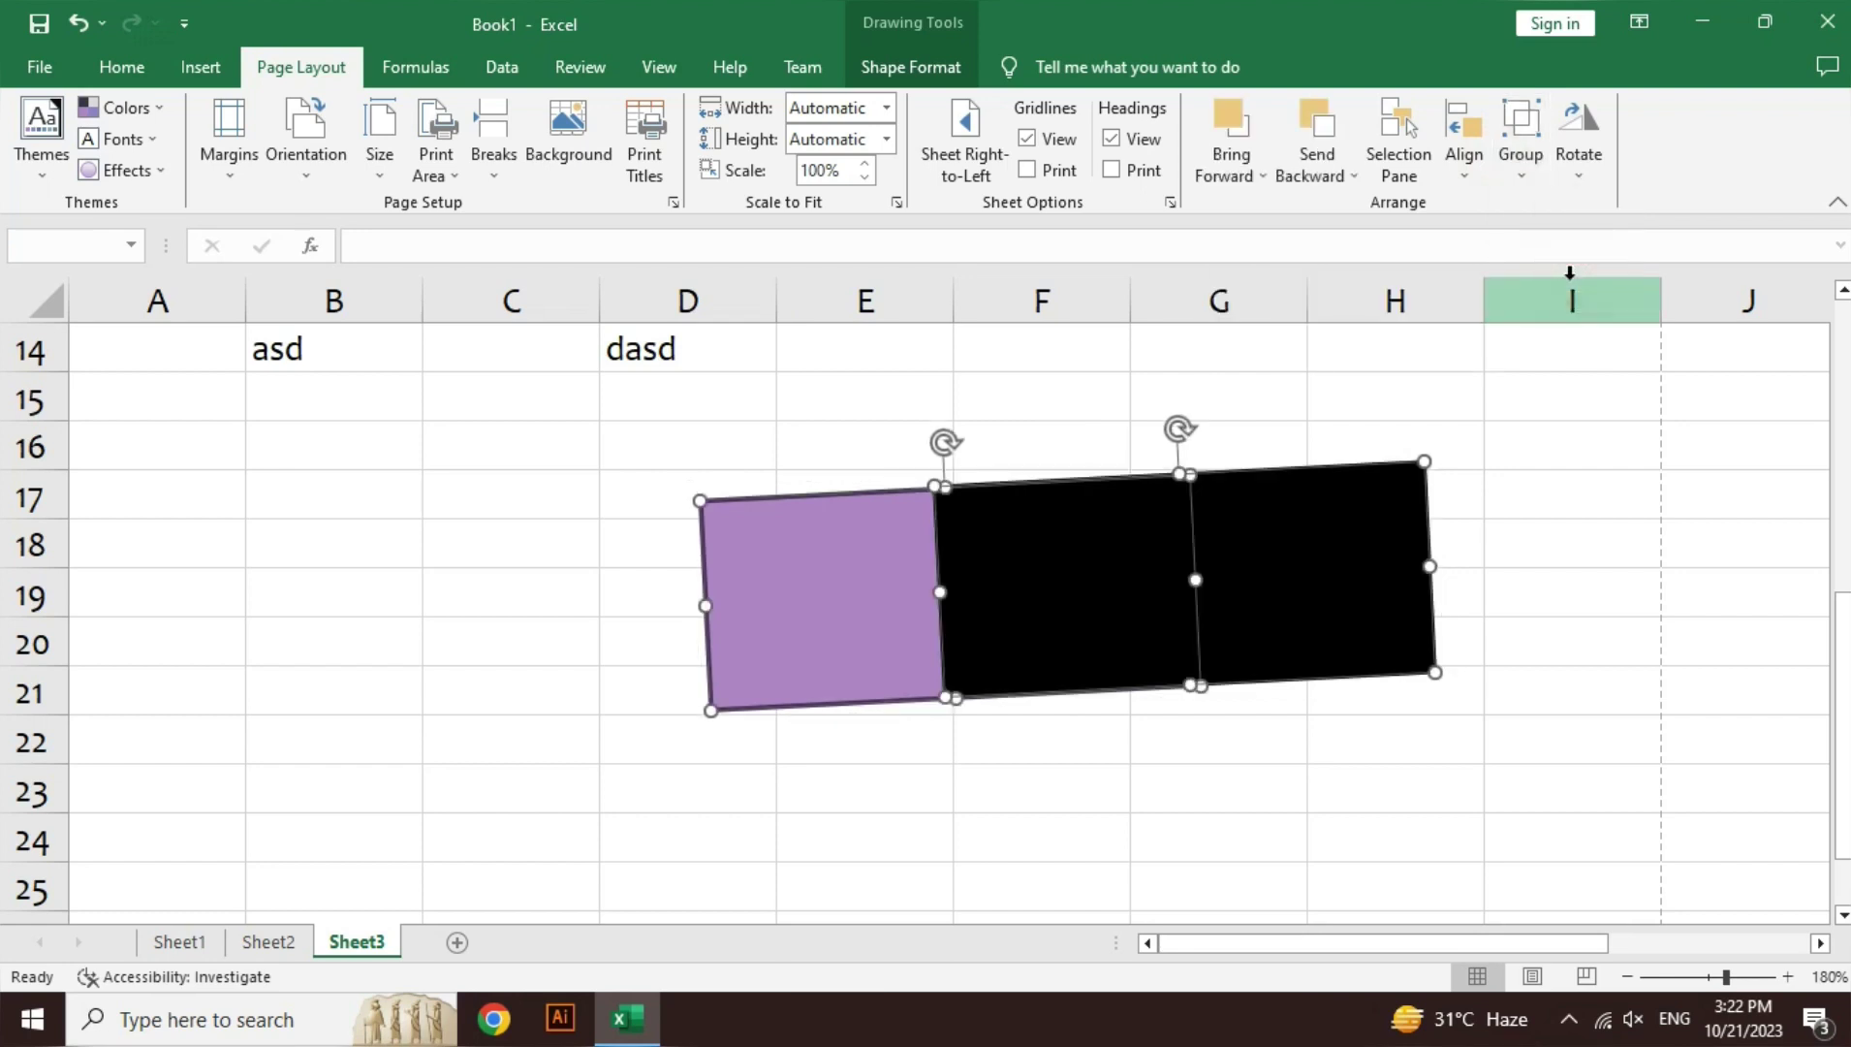
pyautogui.click(1347, 740)
pyautogui.click(1285, 623)
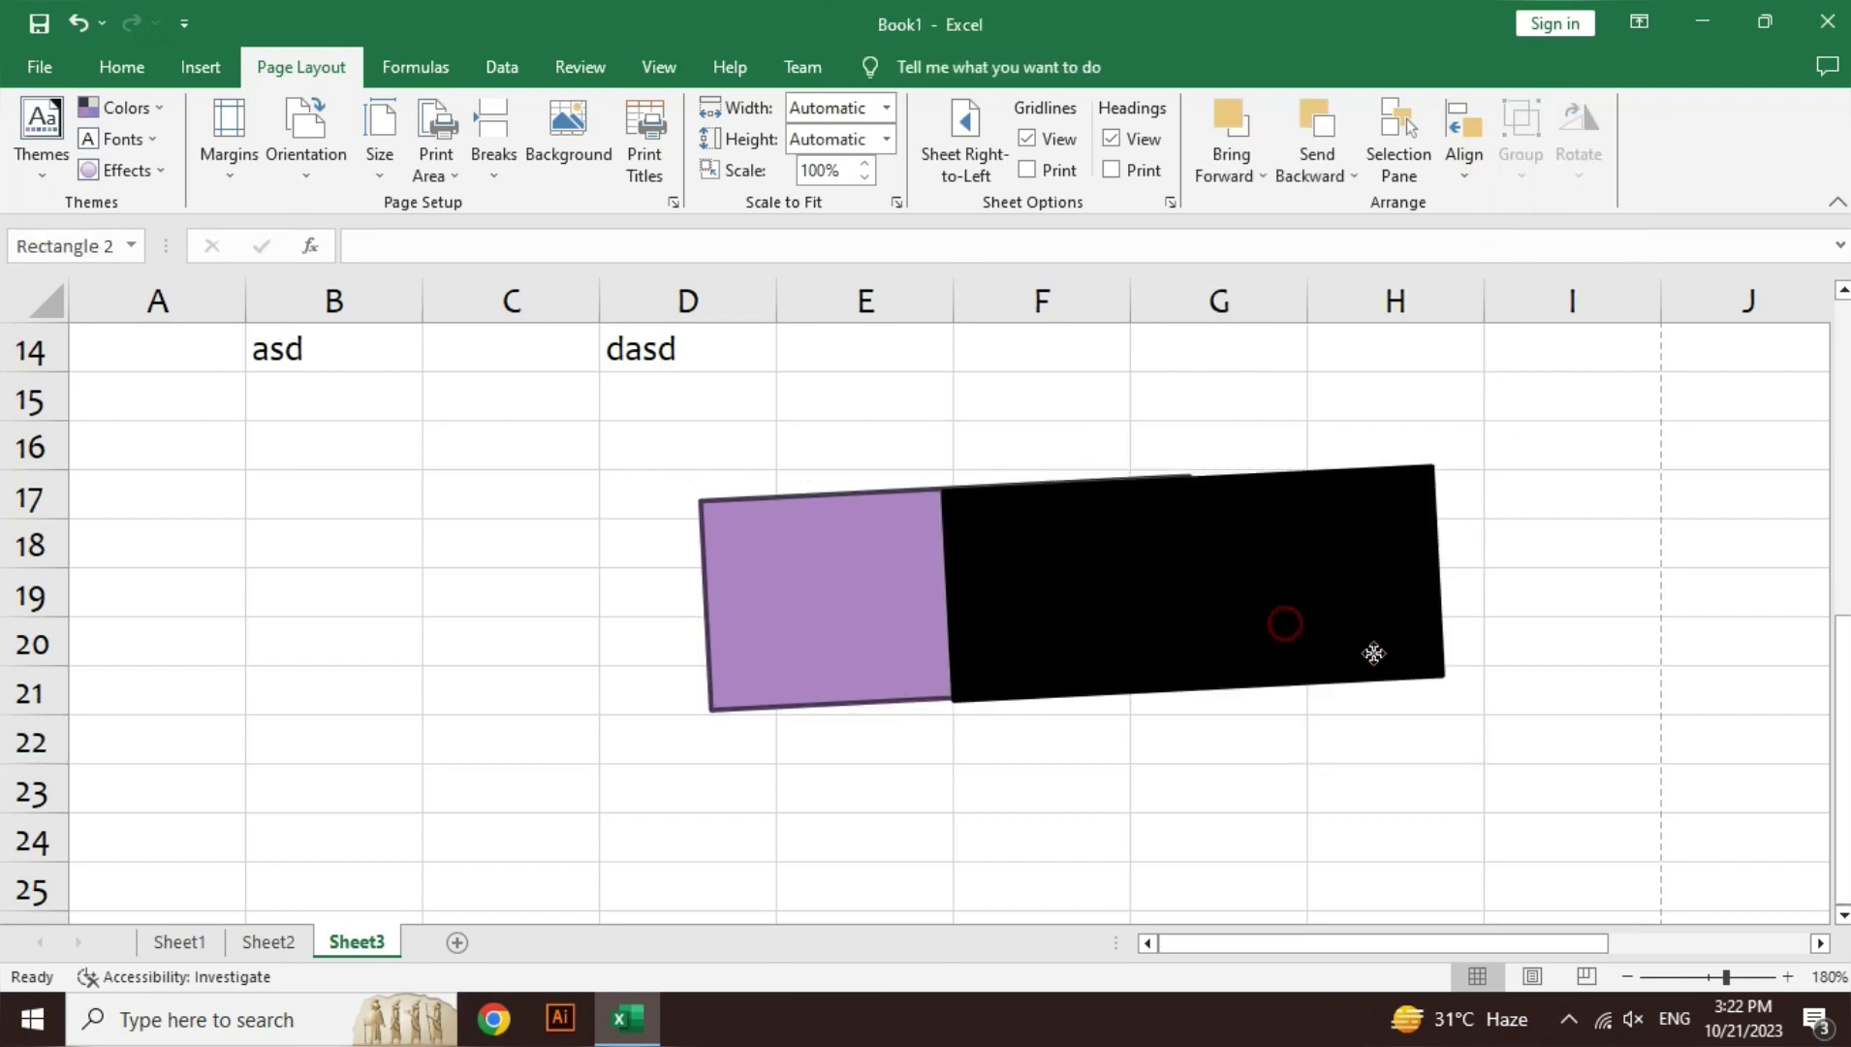
pyautogui.moveTo(1374, 653); pyautogui.dragTo(1536, 694)
# - Adjust the purple rectangle's rotation to a gentler, nearly level tilt
pyautogui.click(1020, 625)
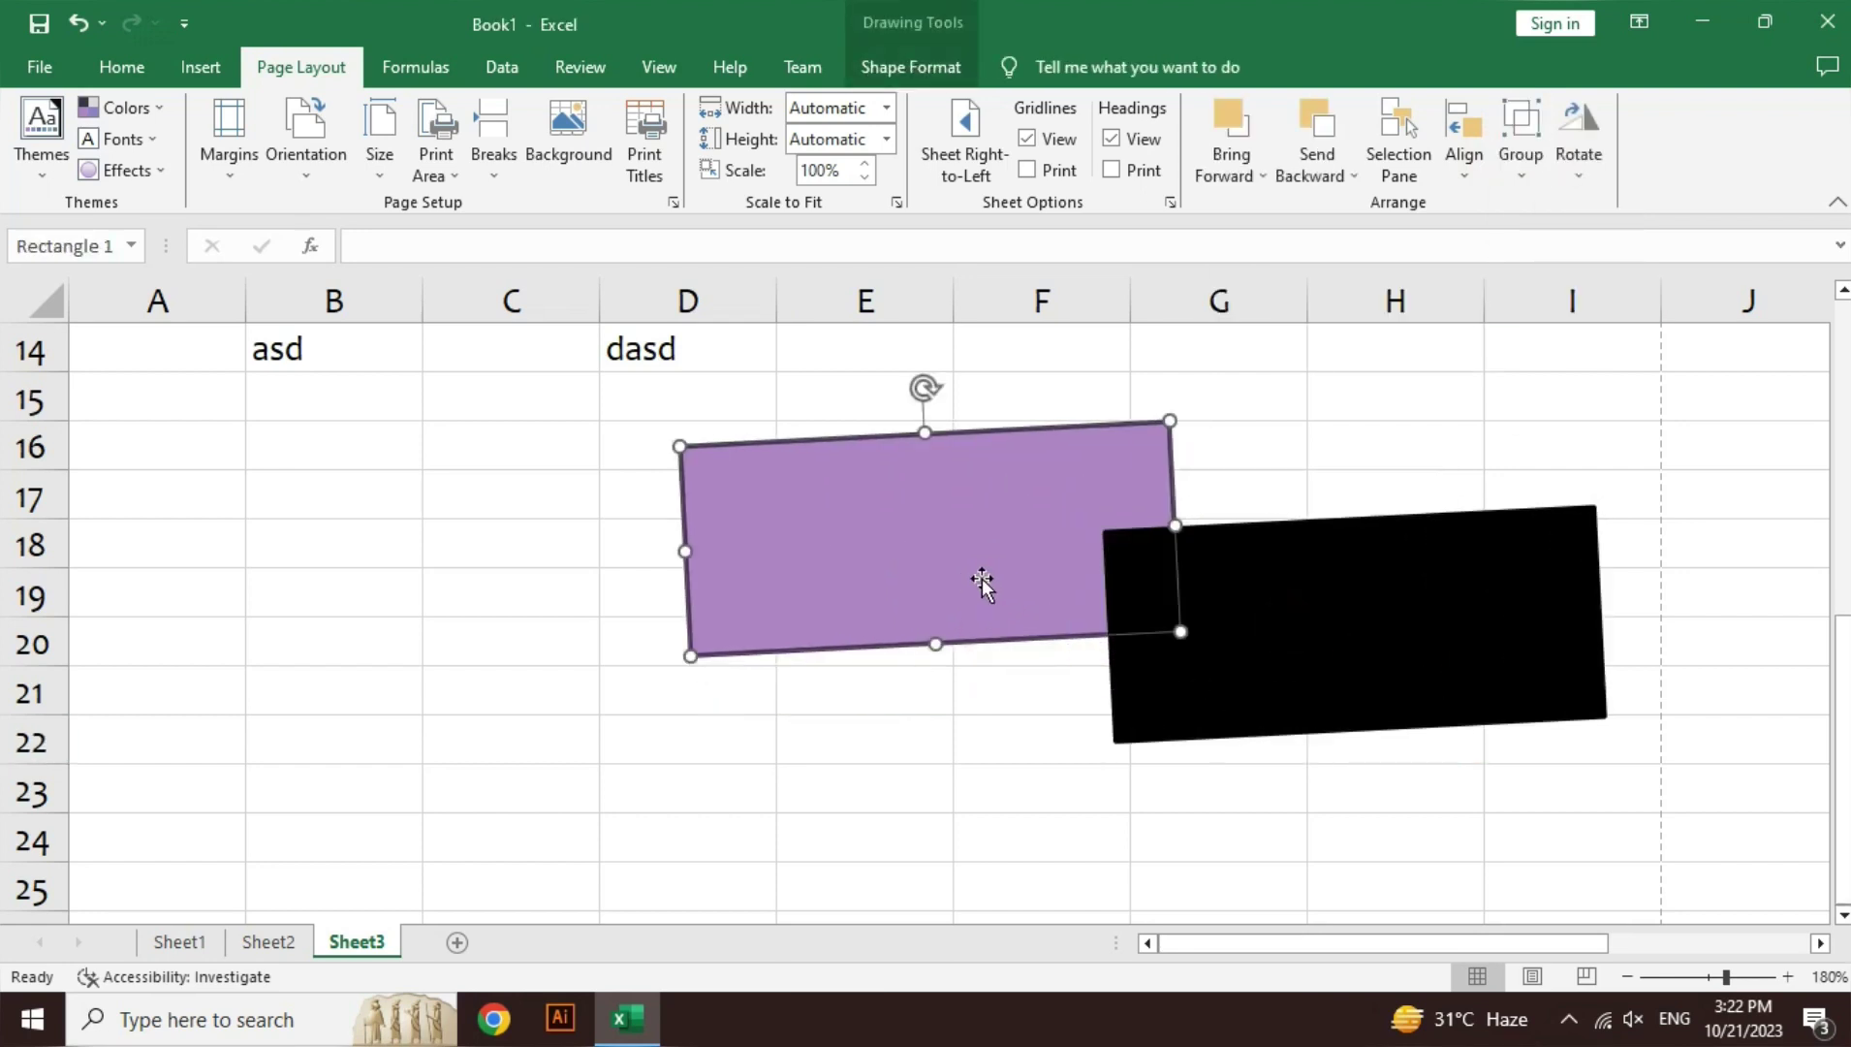
pyautogui.moveTo(926, 388); pyautogui.dragTo(911, 385)
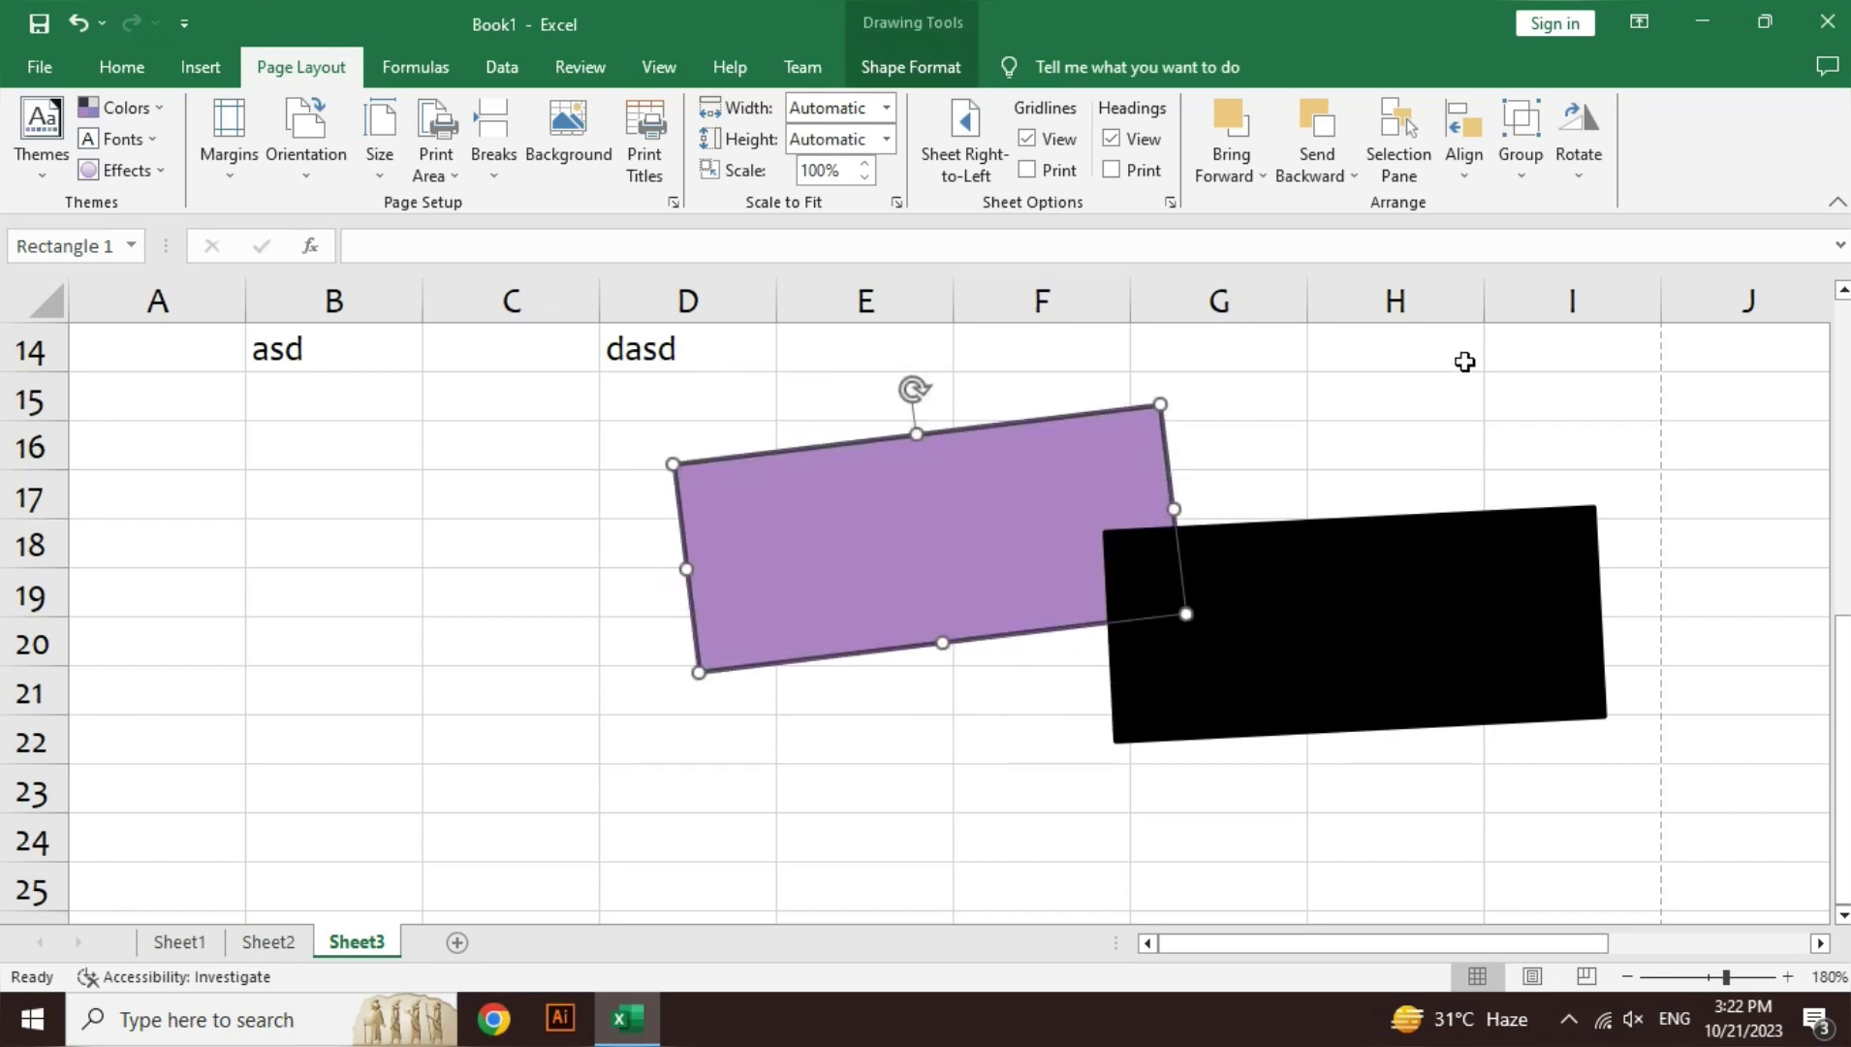
pyautogui.click(1575, 143)
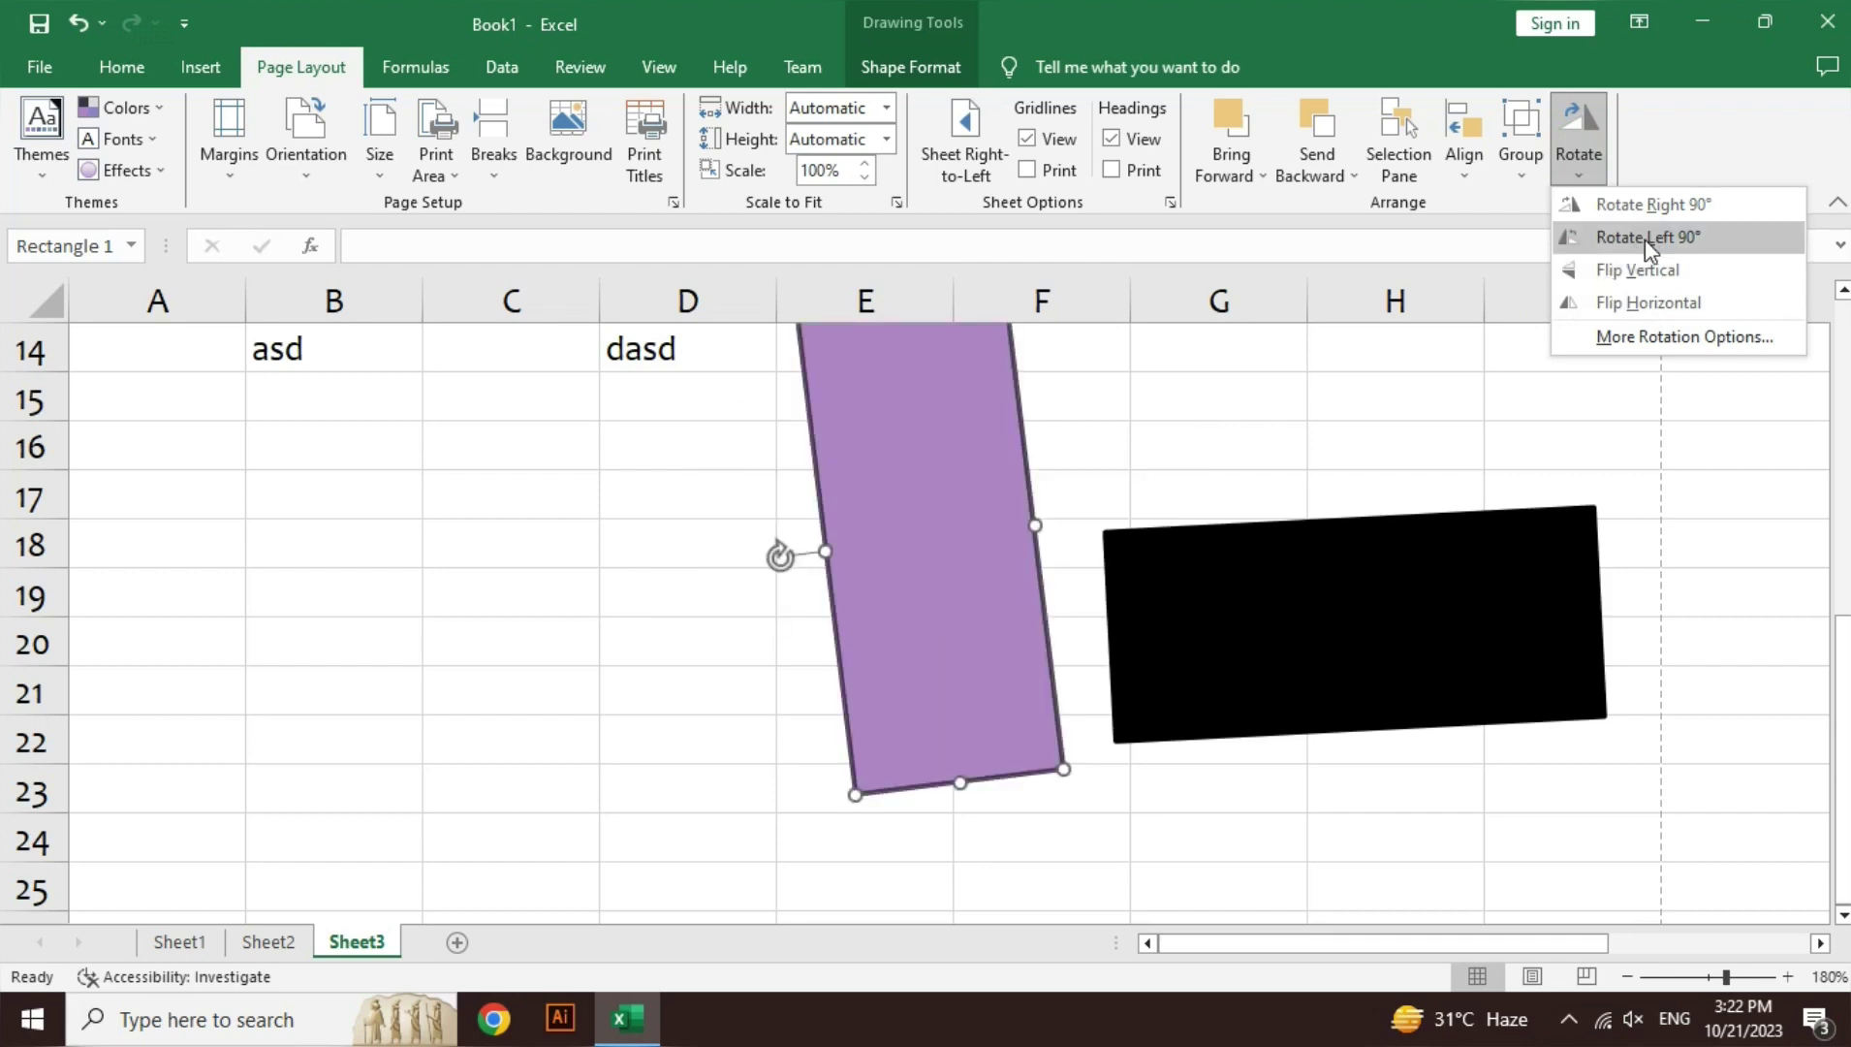
pyautogui.click(1648, 335)
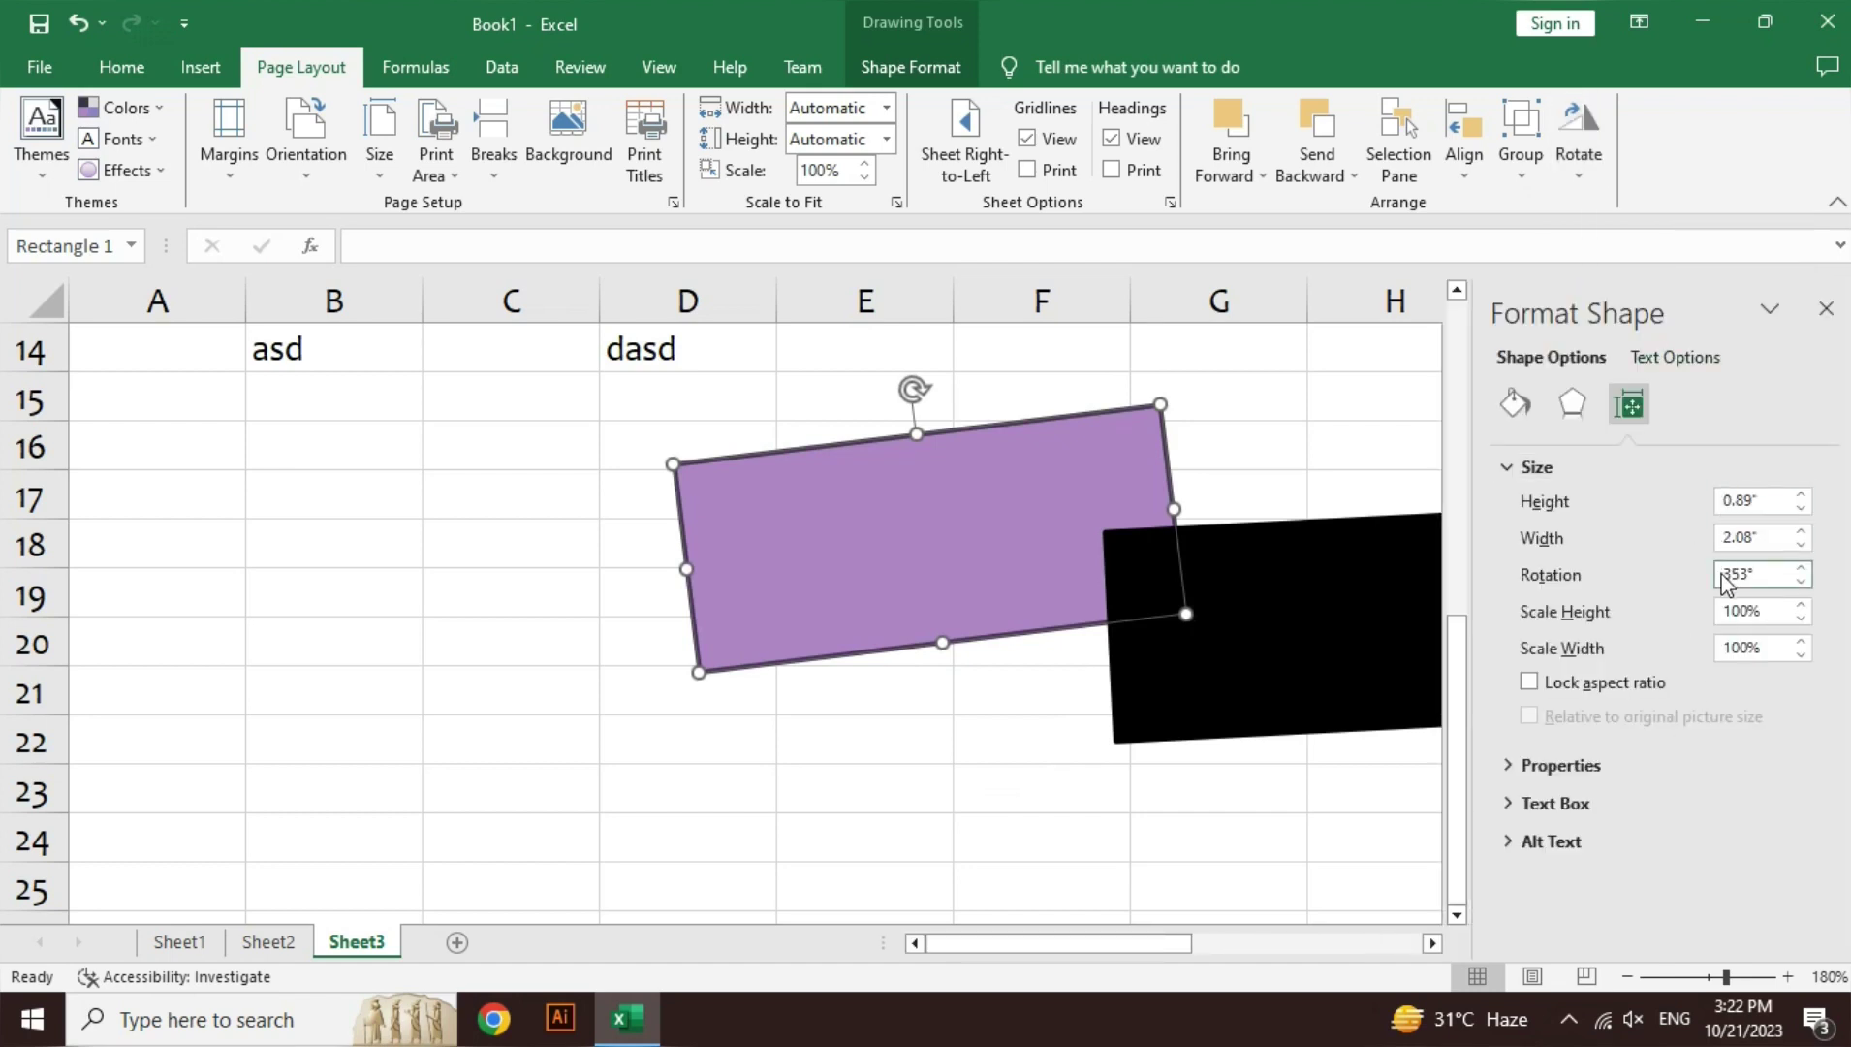
pyautogui.click(1826, 312)
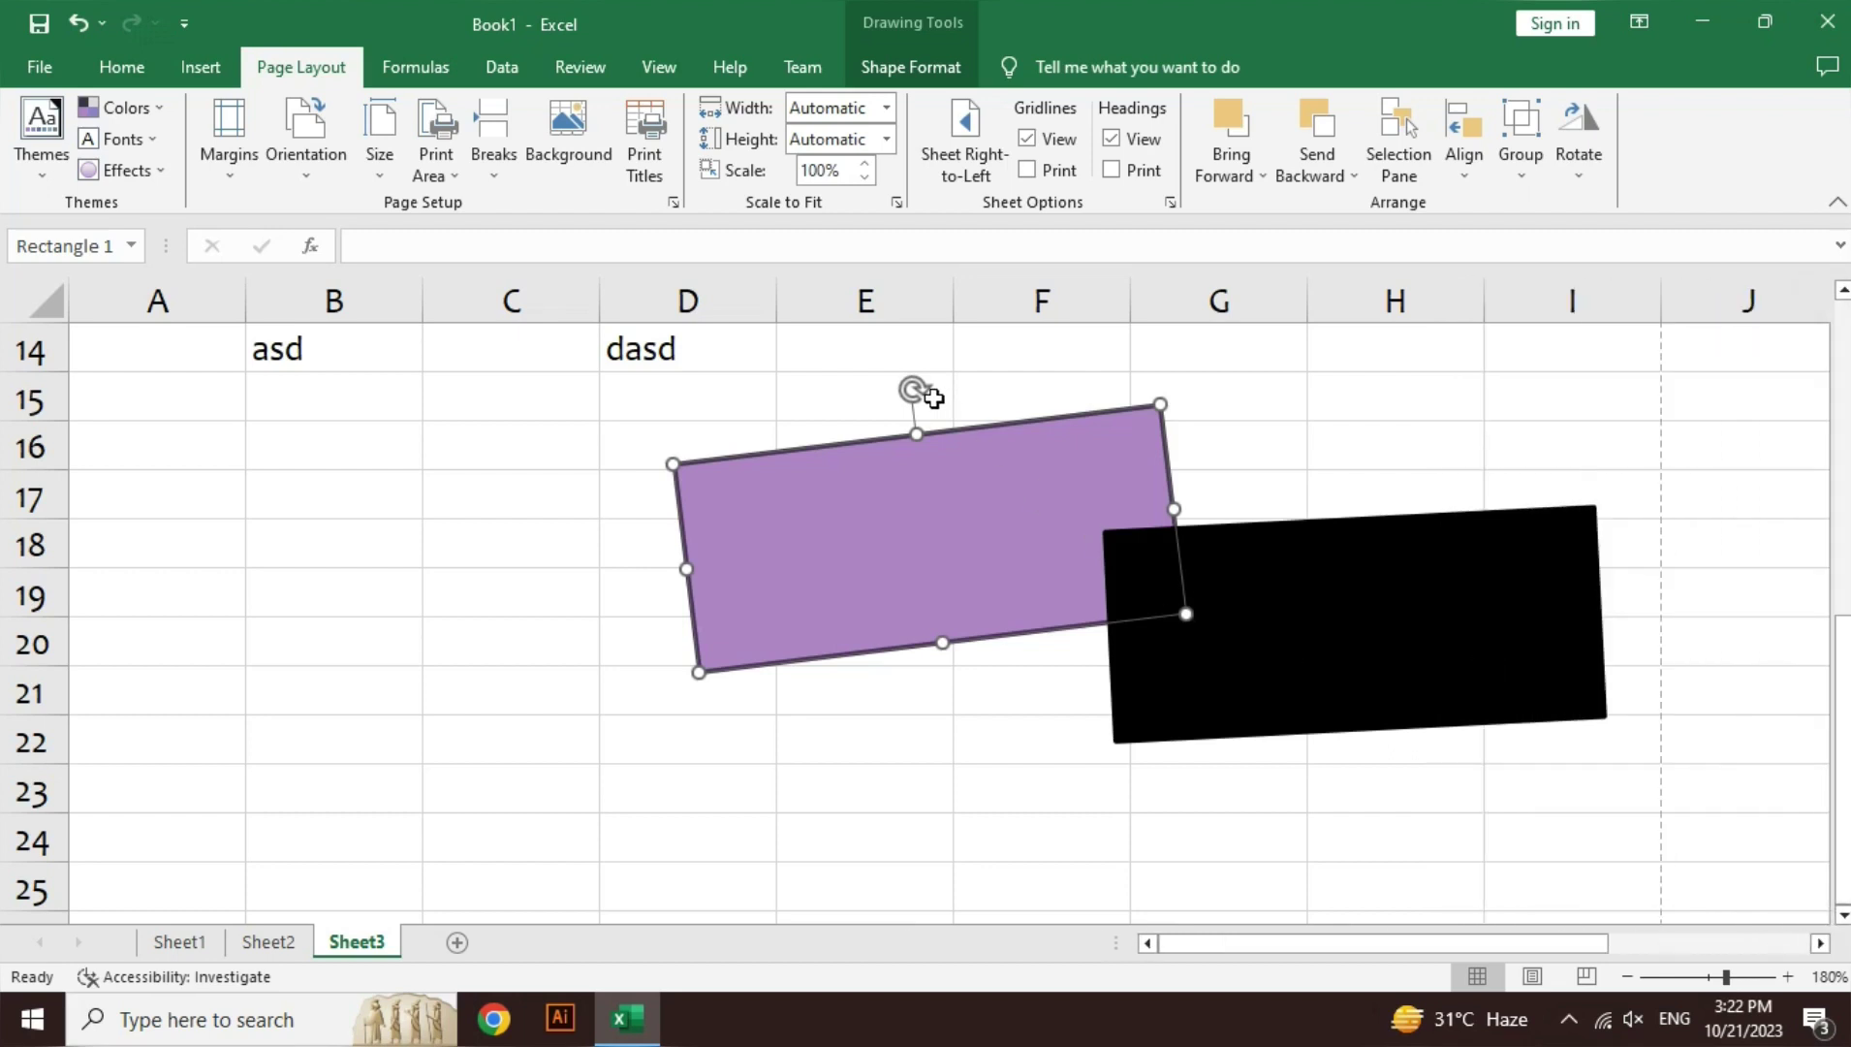
pyautogui.moveTo(914, 392)
pyautogui.mouseDown()
pyautogui.moveTo(820, 430)
pyautogui.moveTo(919, 362)
pyautogui.mouseUp()
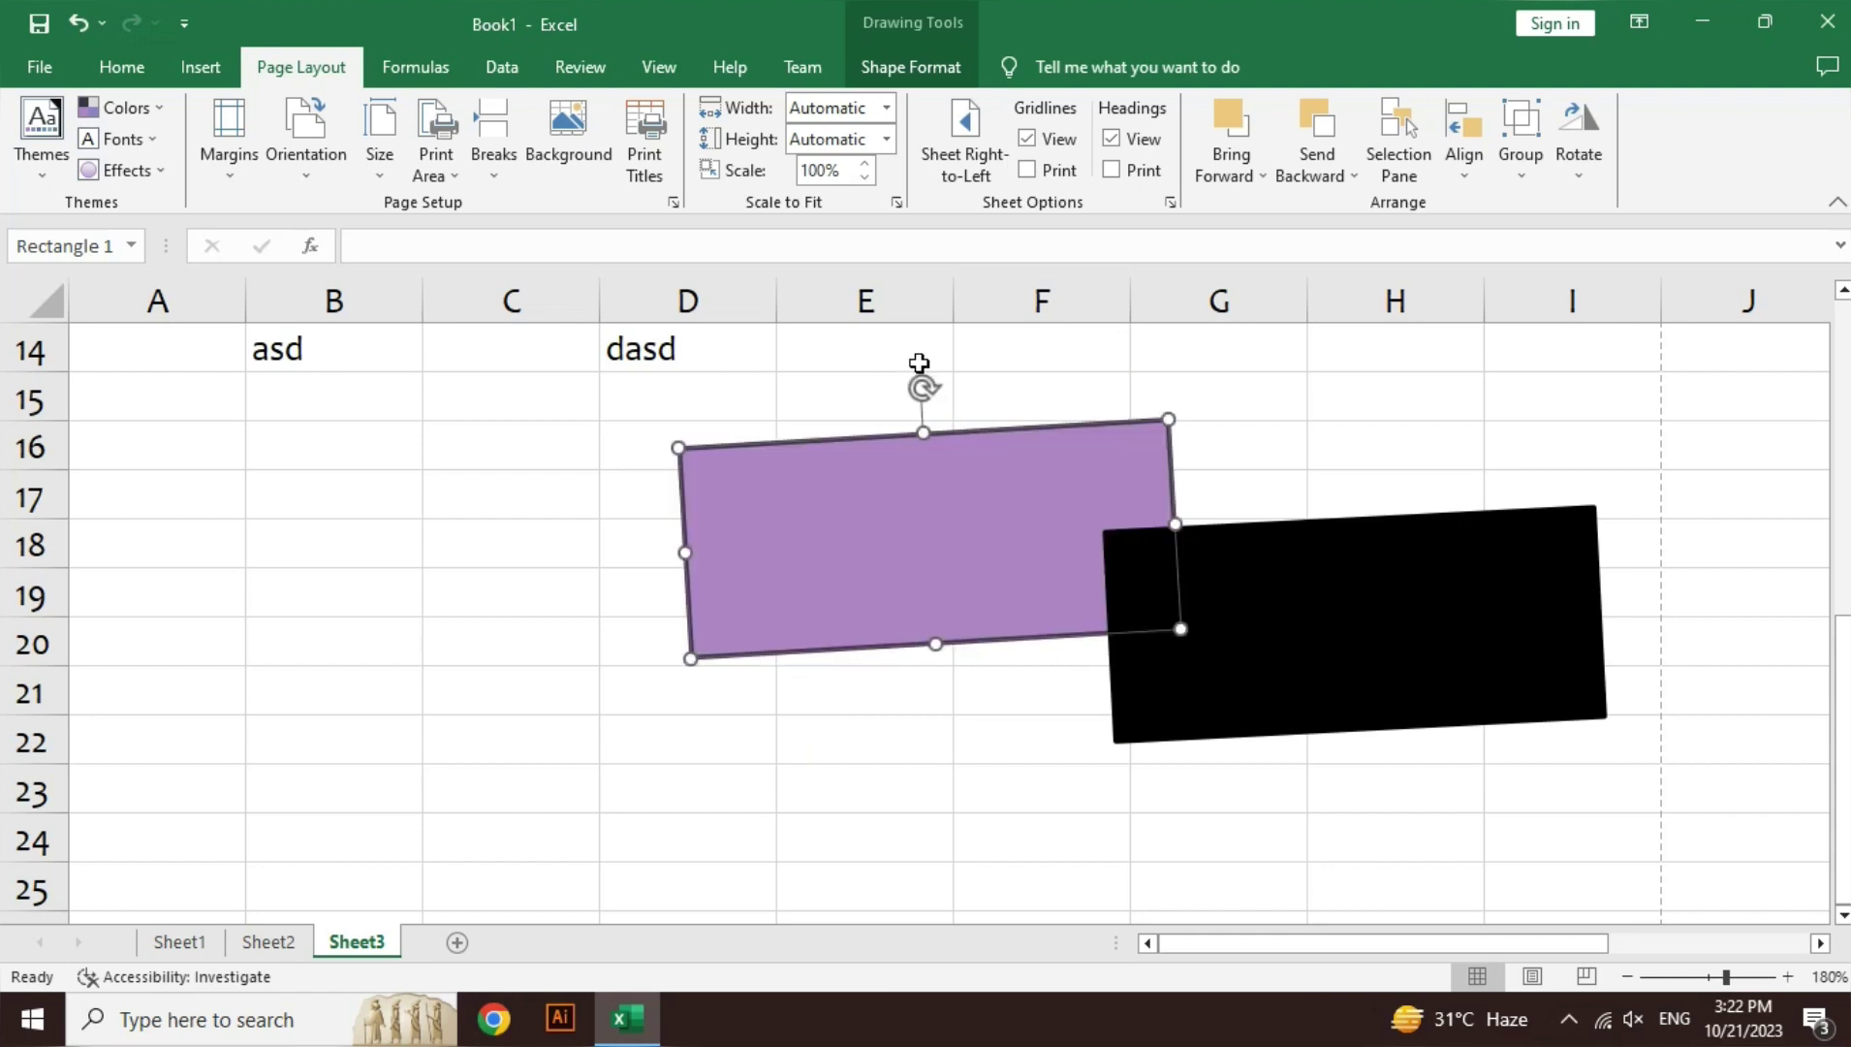